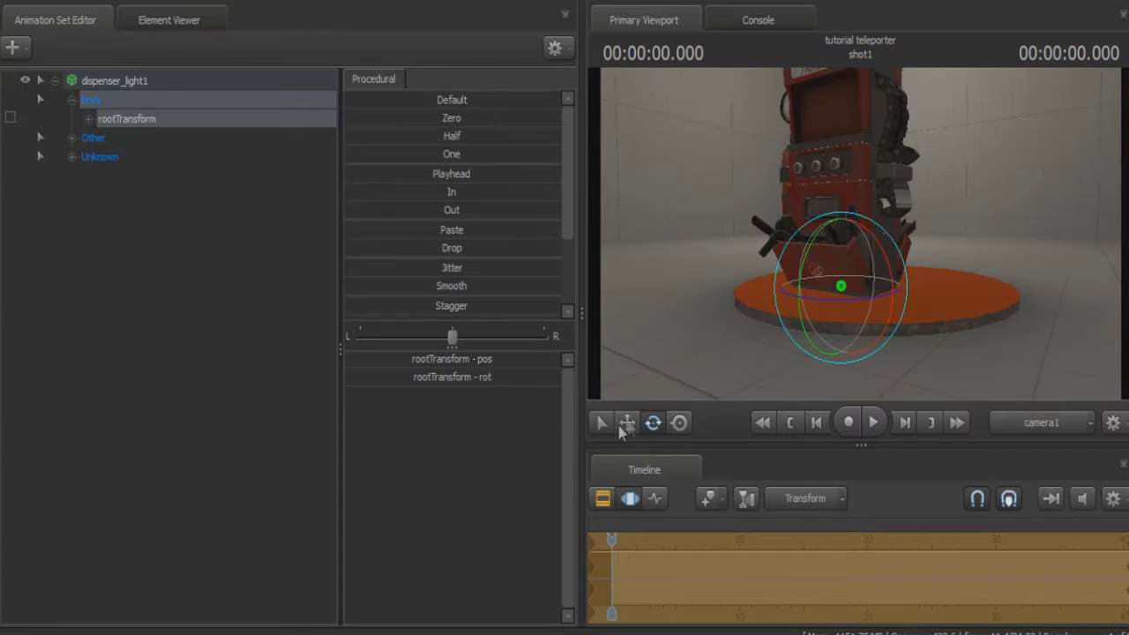
# - Move the dispenser's rootTransform to the middle of the orange platform and frame the whole dispenser in camera1
pyautogui.click(627, 422)
pyautogui.moveTo(819, 290); pyautogui.dragTo(899, 284)
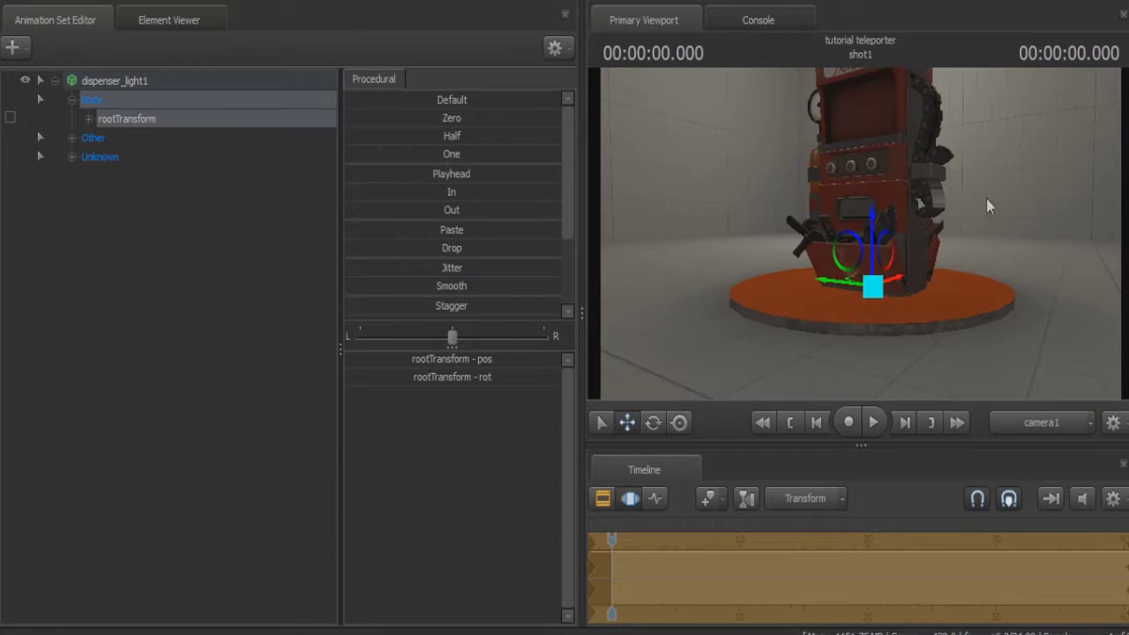
pyautogui.press('s')
pyautogui.moveTo(987, 206)
pyautogui.mouseDown()
pyautogui.moveTo(1015, 208)
pyautogui.moveTo(987, 203)
pyautogui.mouseUp()
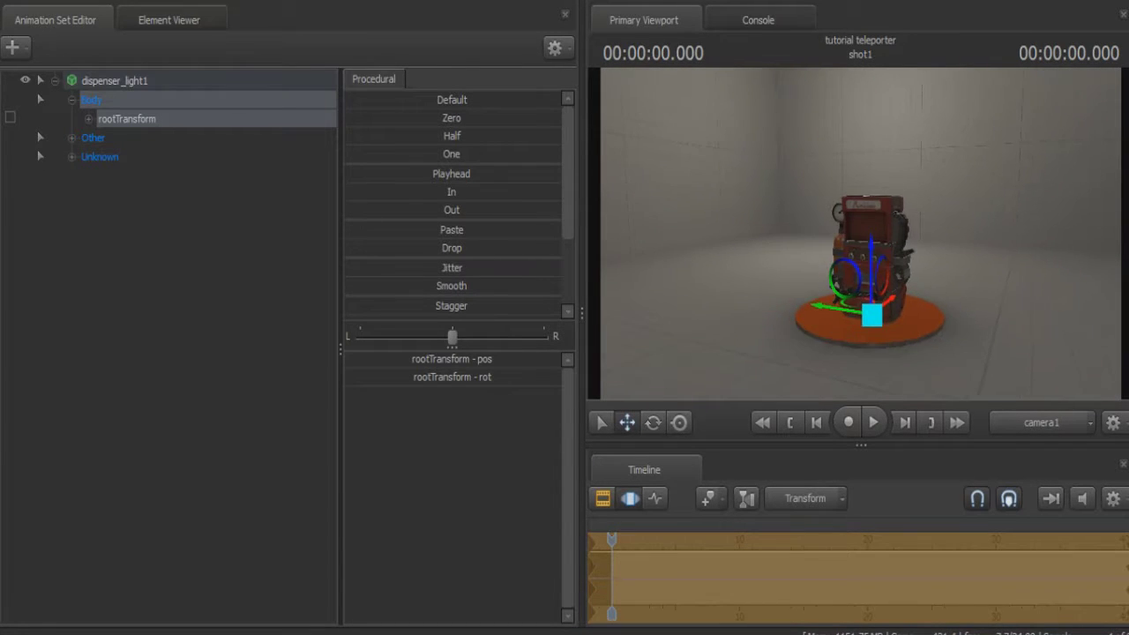
pyautogui.press('w')
# - Switch to the work camera, create an animation set for a new light and look through that light
pyautogui.click(1026, 432)
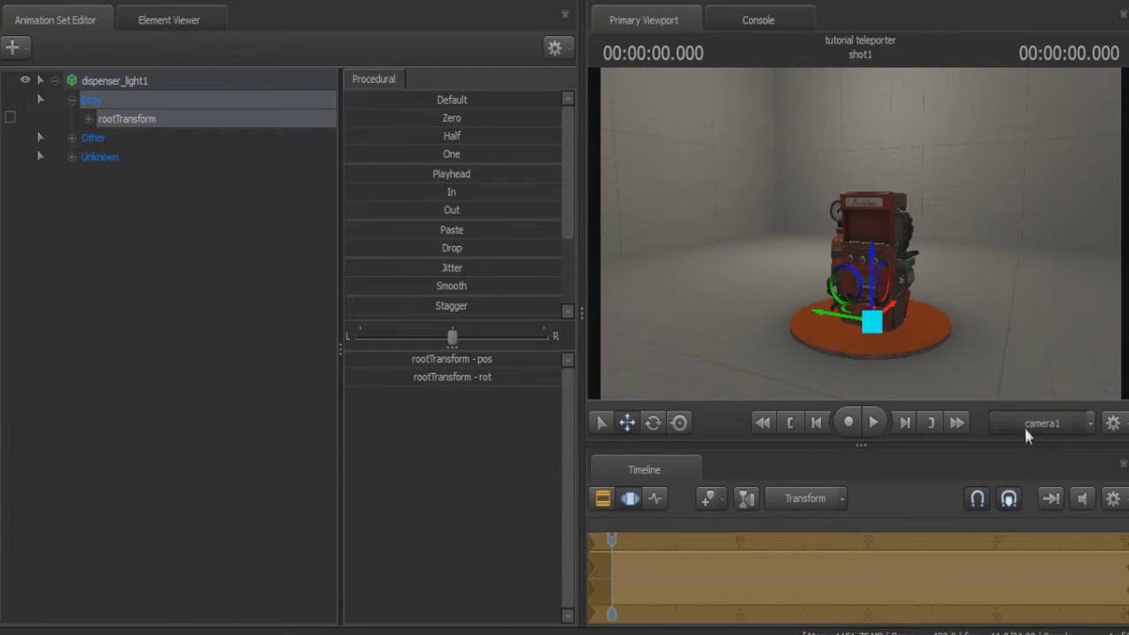
pyautogui.rightClick(196, 253)
pyautogui.click(348, 277)
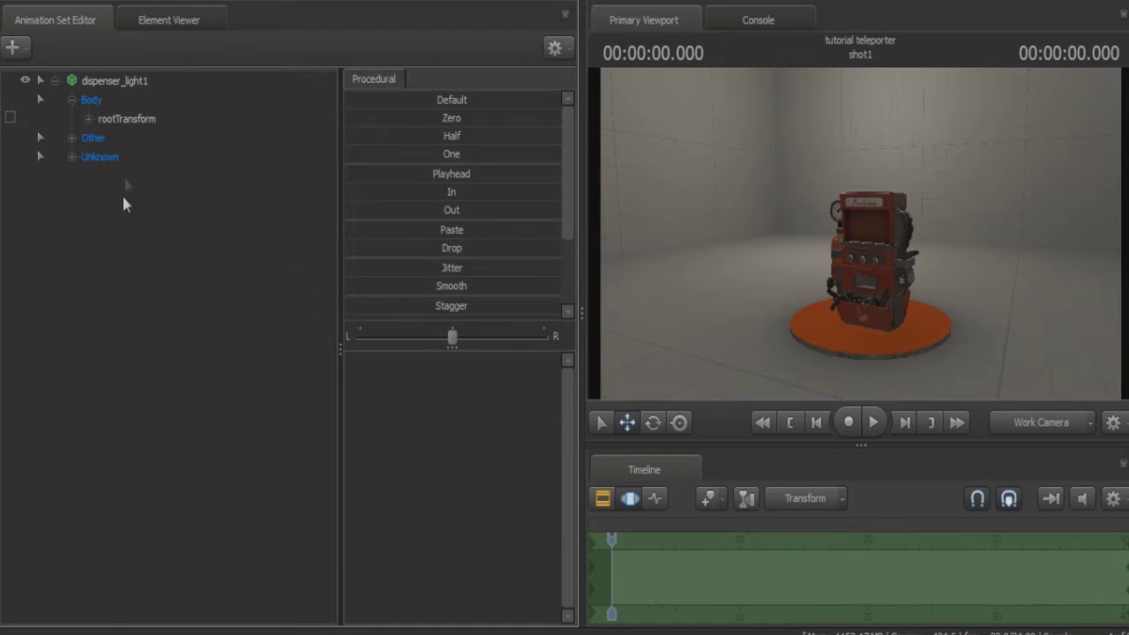
pyautogui.moveTo(106, 172); pyautogui.dragTo(764, 168)
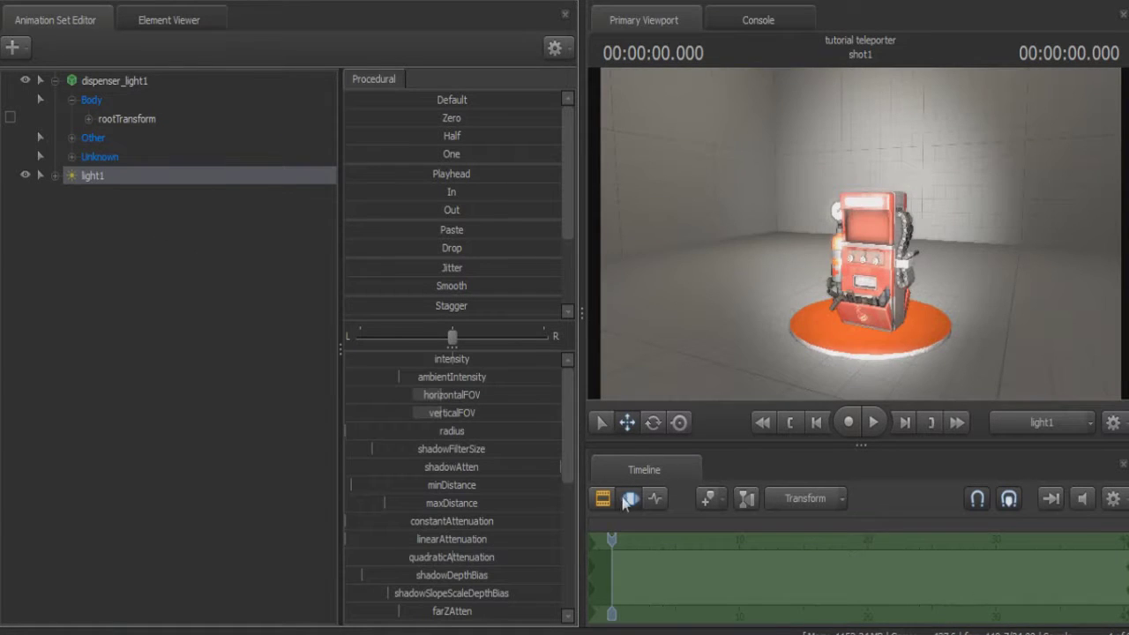
# - Position light1 above and to one side of the dispenser, aimed down at it
pyautogui.moveTo(860, 234); pyautogui.dragTo(854, 293)
pyautogui.press('w')
pyautogui.press('s')
pyautogui.press('s')
pyautogui.moveTo(811, 232); pyautogui.dragTo(863, 236, button='right')
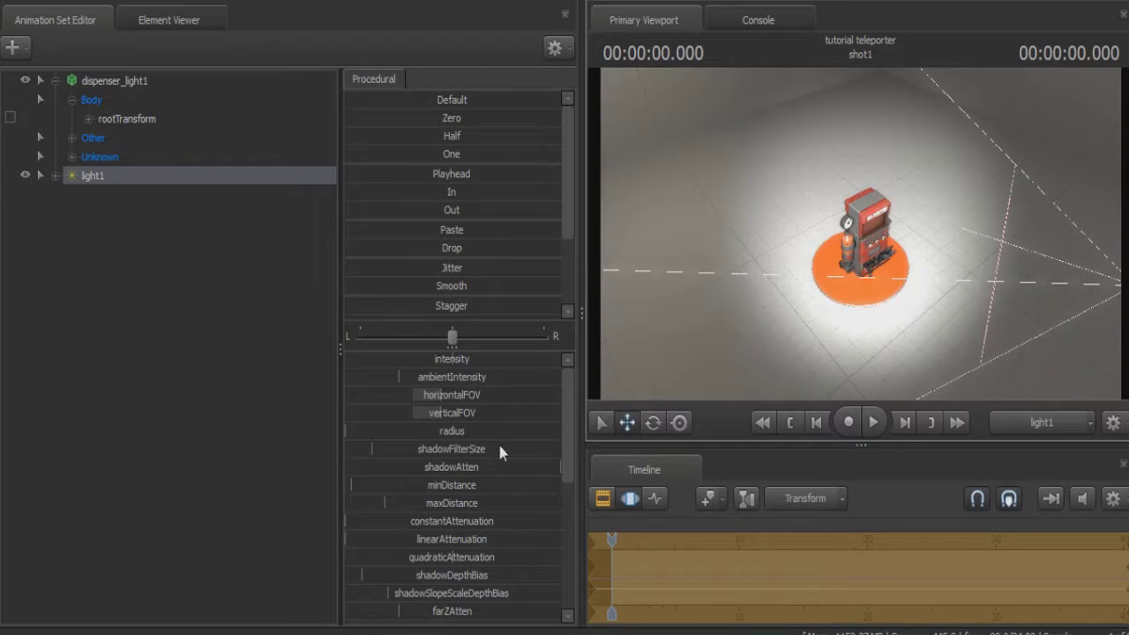
# - Reduce light1's shadowFilterSize and shadowAtten, then lower its intensity while viewing the scene through camera1
pyautogui.moveTo(499, 452); pyautogui.dragTo(411, 470)
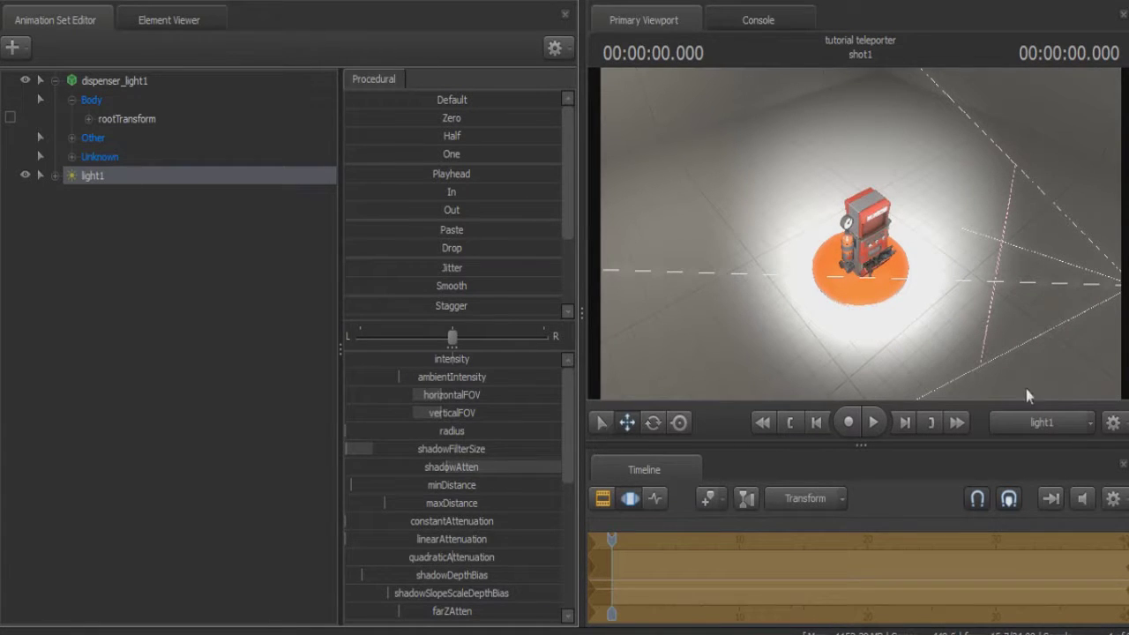
pyautogui.click(1055, 422)
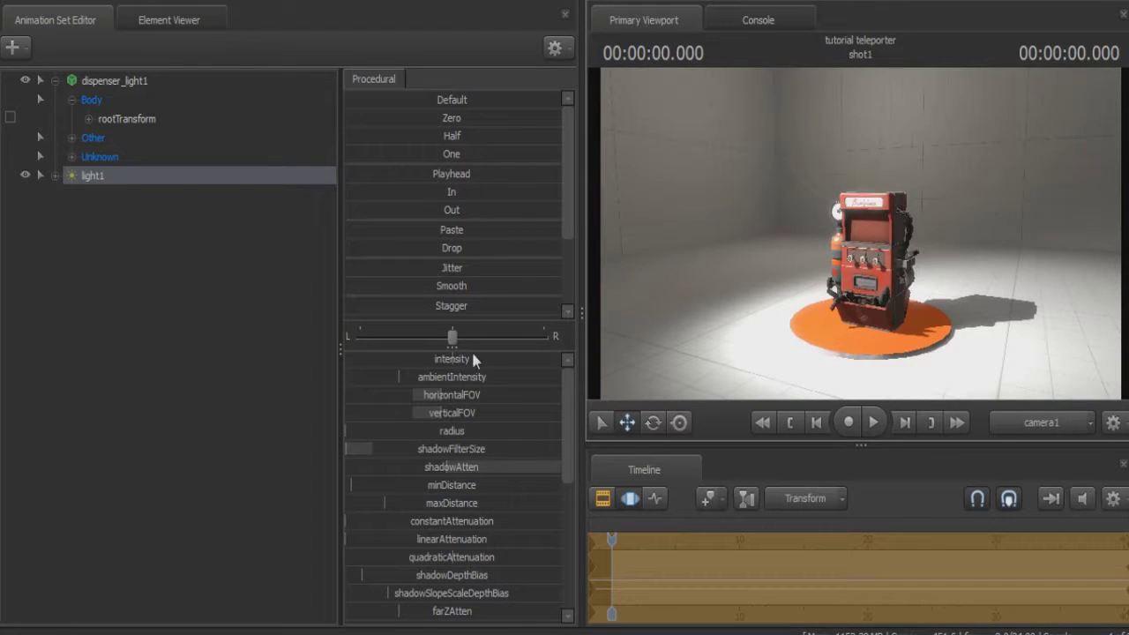
pyautogui.moveTo(473, 359); pyautogui.dragTo(404, 359)
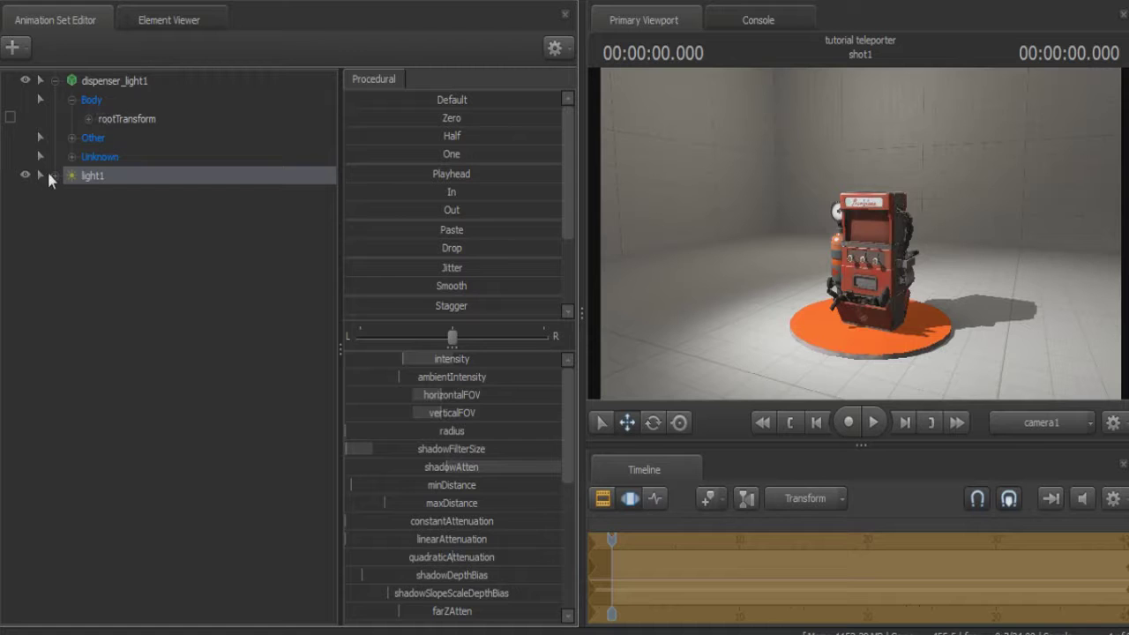
# - Collapse the dispenser's control groups and hide the light1 animation set from the list
pyautogui.doubleClick(65, 85)
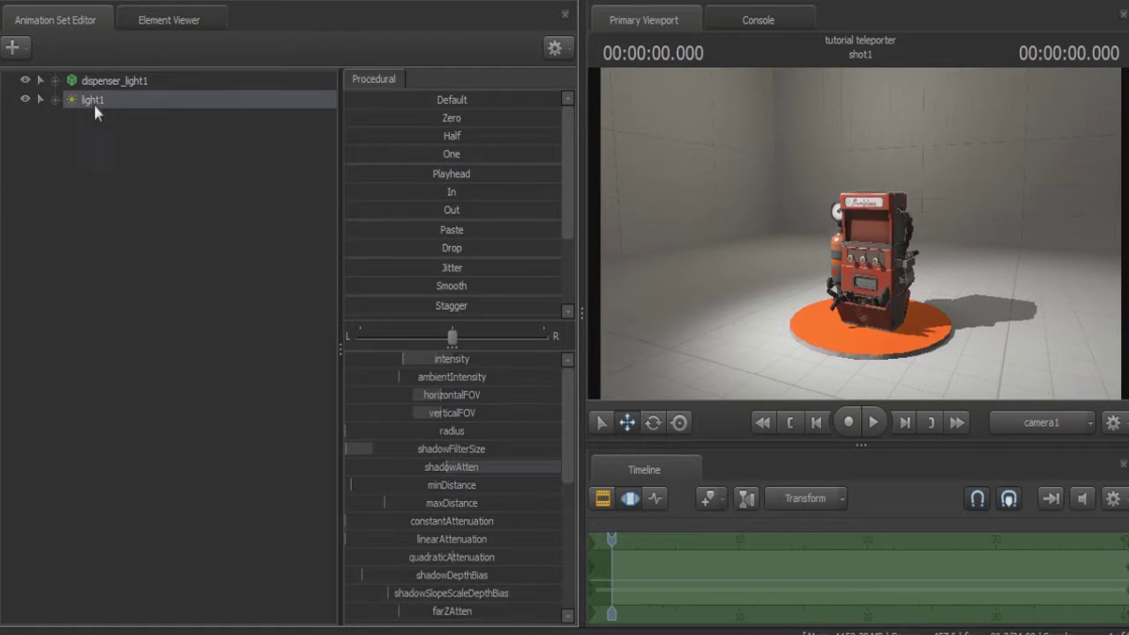
pyautogui.rightClick(96, 104)
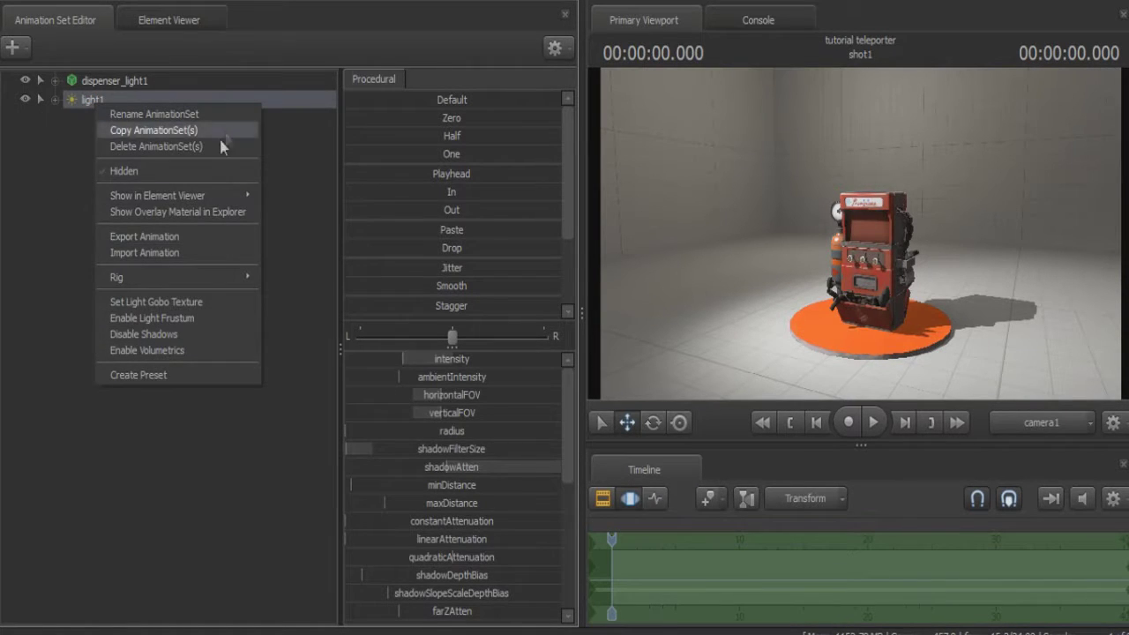
pyautogui.click(208, 171)
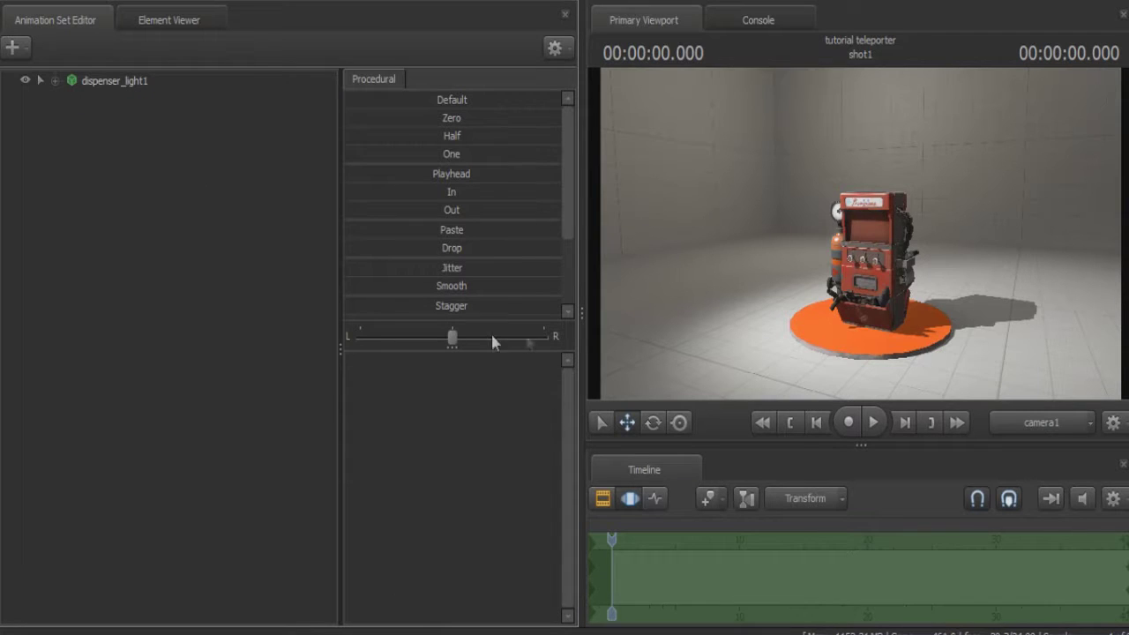
# - Return to the clip editor and rename the dispenser_light1 animation set to Dispenser
pyautogui.click(626, 500)
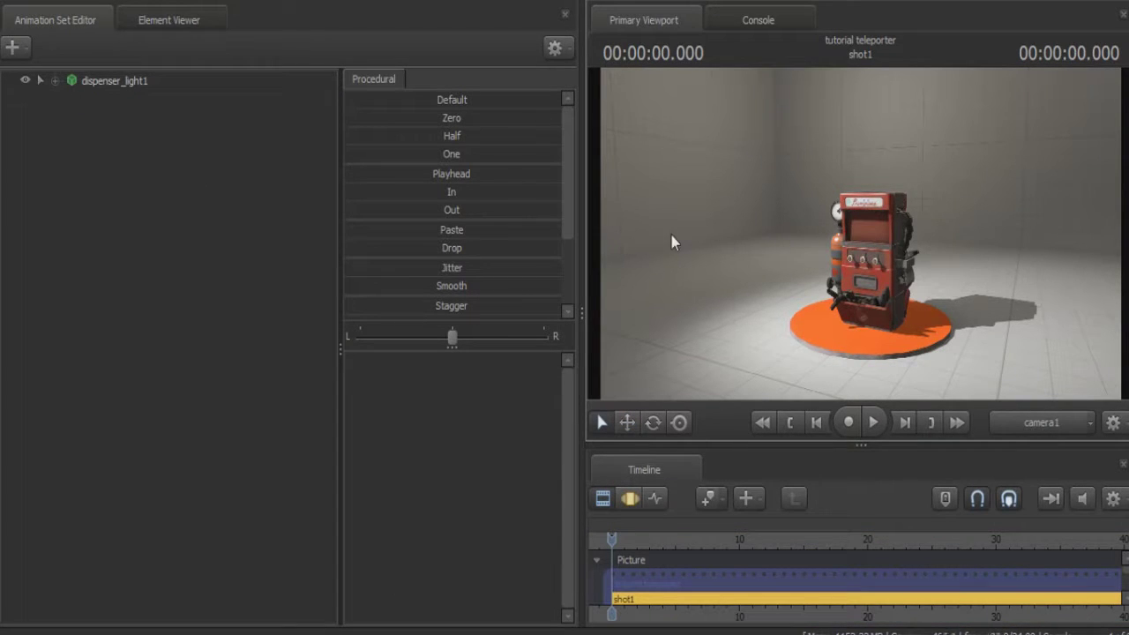
pyautogui.rightClick(127, 88)
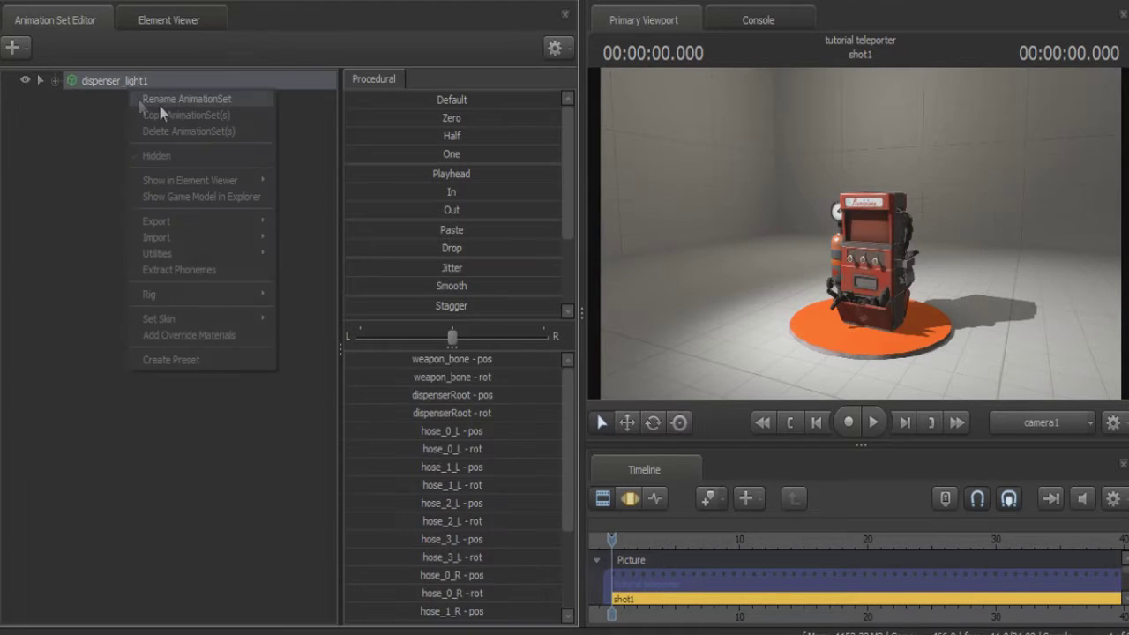
pyautogui.click(175, 100)
pyautogui.write('D')
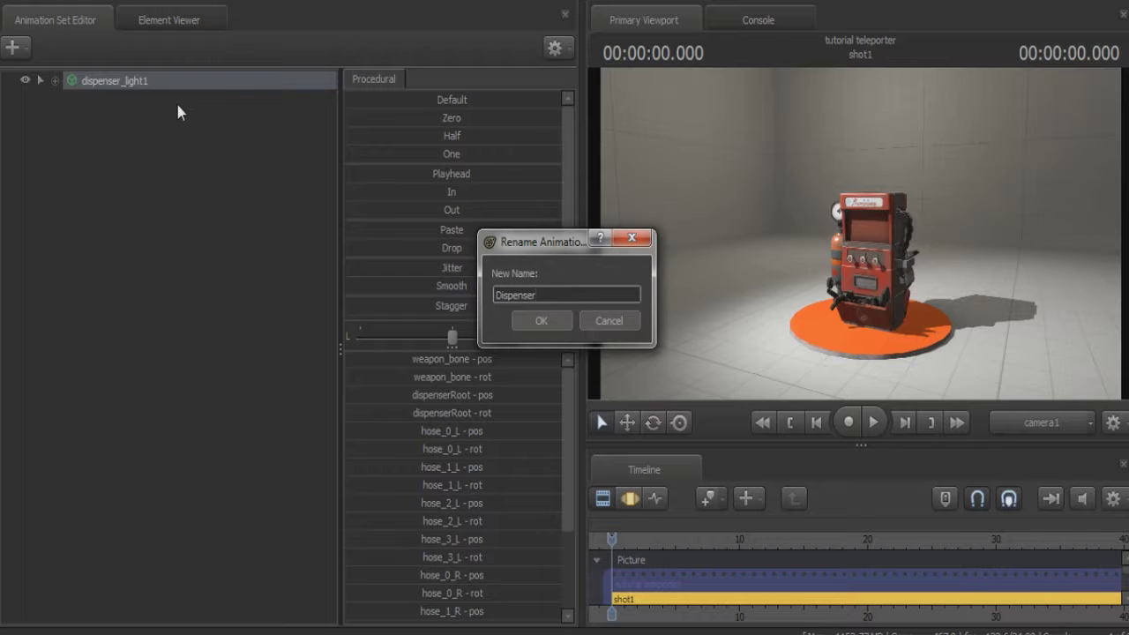
pyautogui.write('ispenser')
pyautogui.press('Return')
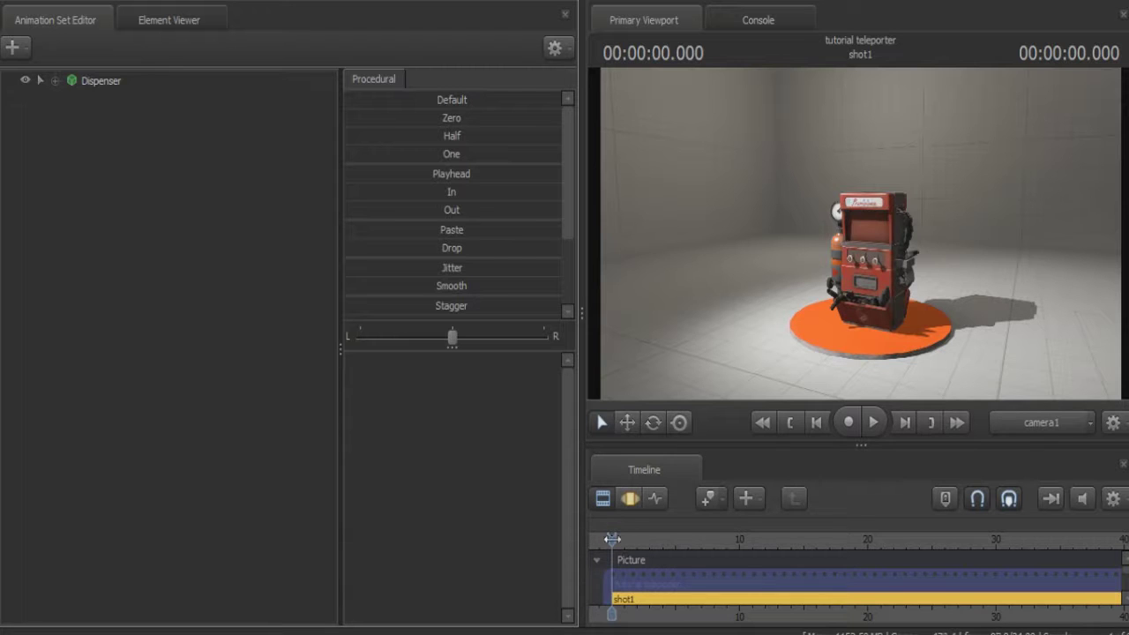
# - Start an animation set for a new particle system using explosion.pcf from the tf particles folder
pyautogui.rightClick(151, 253)
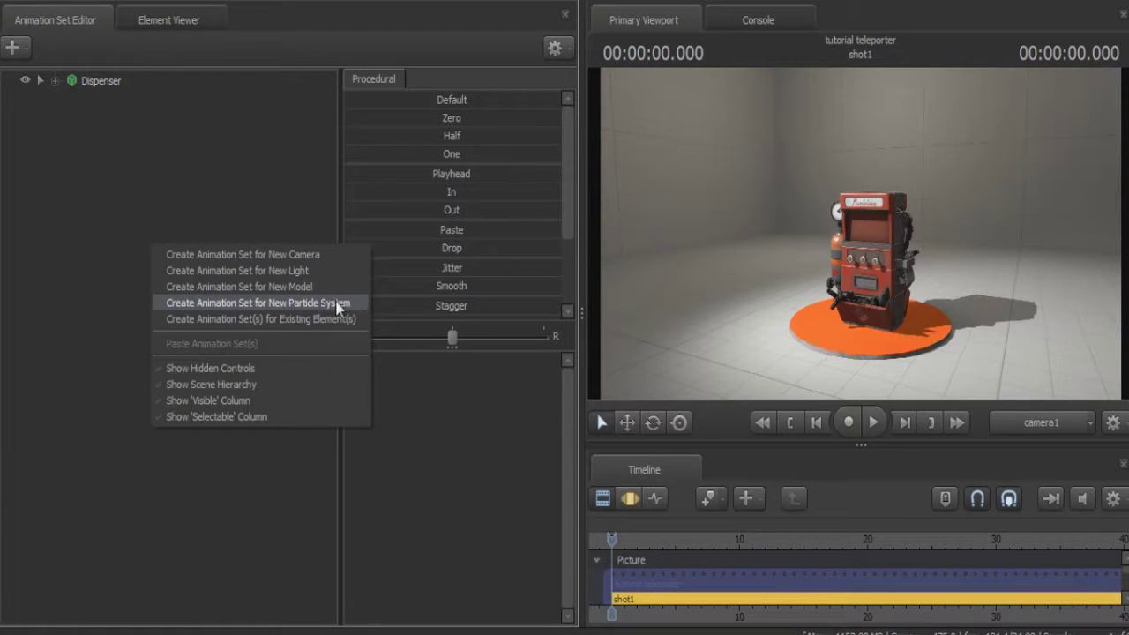
pyautogui.click(347, 303)
pyautogui.click(717, 238)
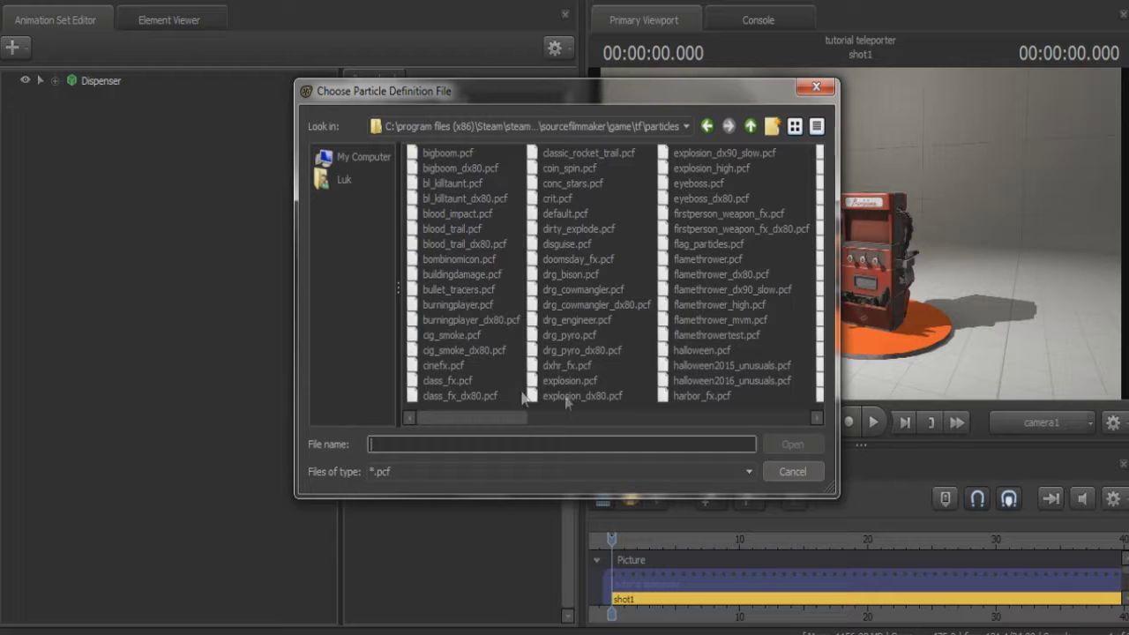
pyautogui.click(570, 381)
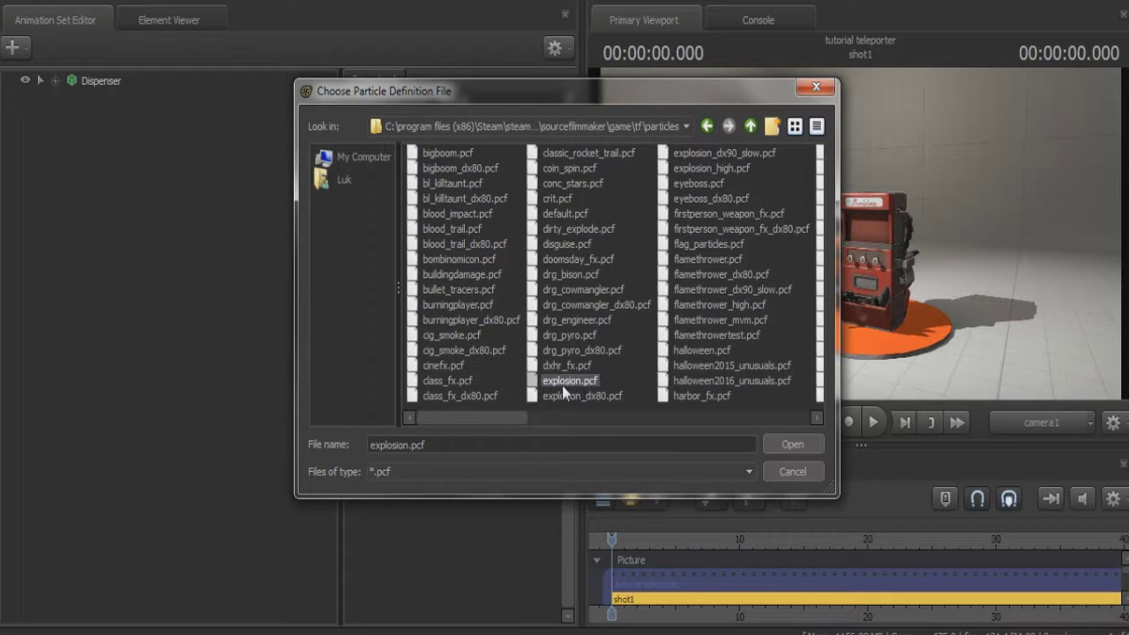
pyautogui.doubleClick(591, 380)
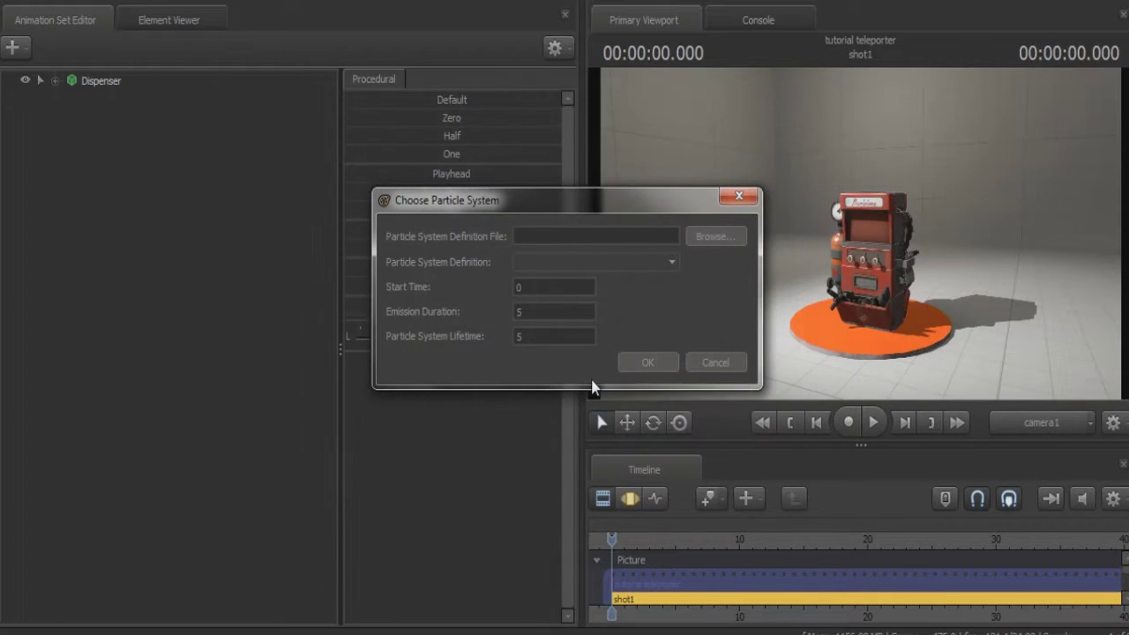
# - Create the particle system with the ExplosionCore_buildings definition and a start time of 2
pyautogui.click(648, 262)
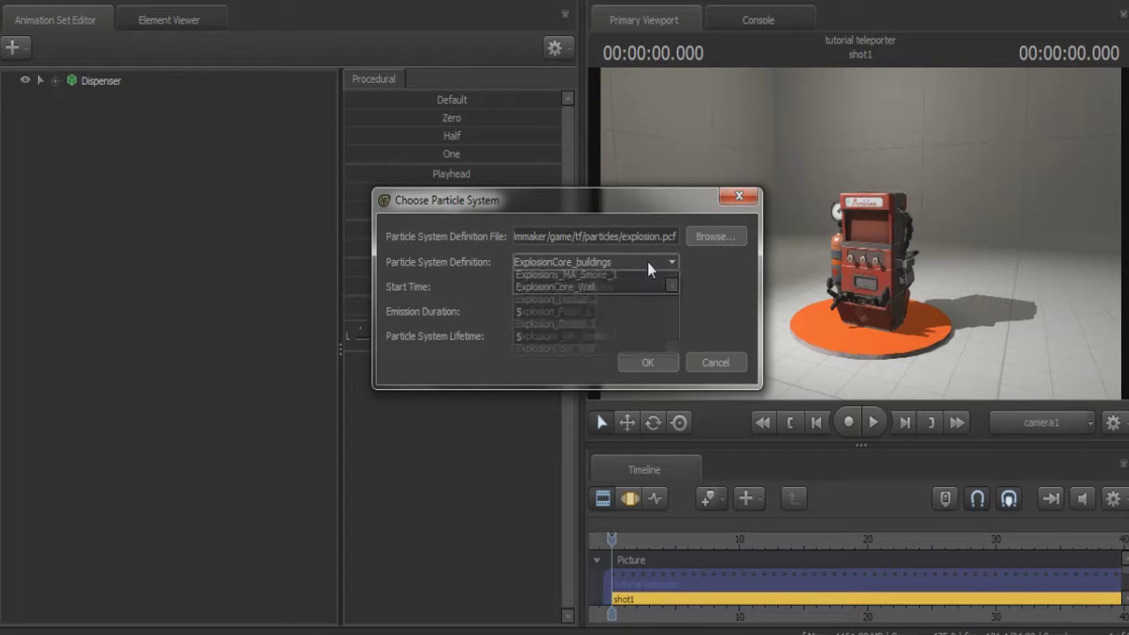
pyautogui.click(552, 278)
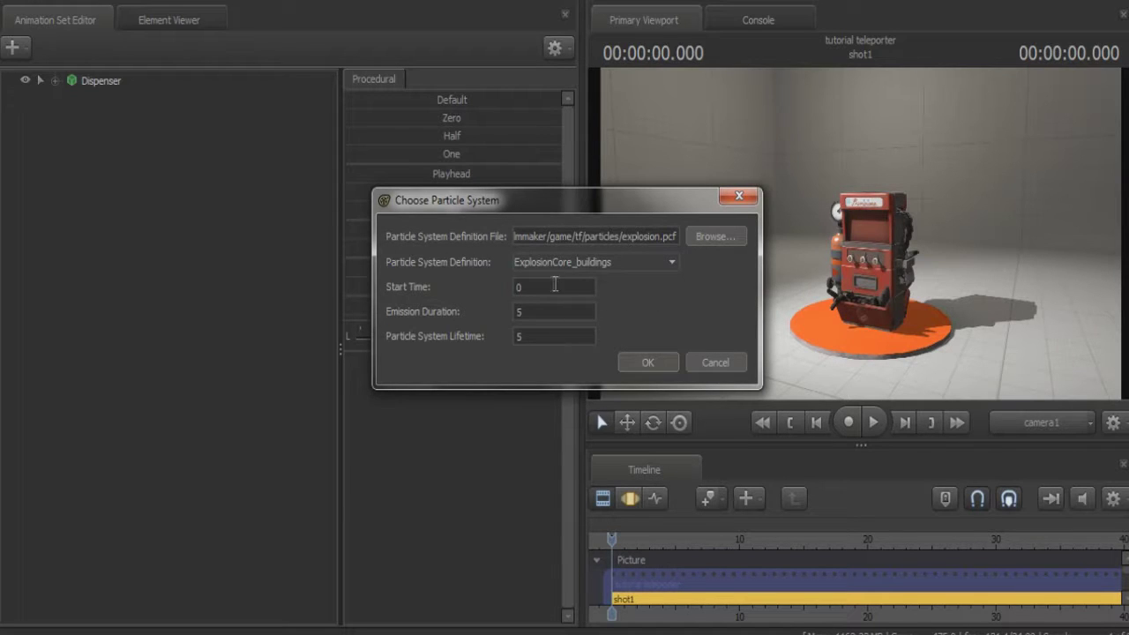
pyautogui.click(555, 287)
pyautogui.write('2')
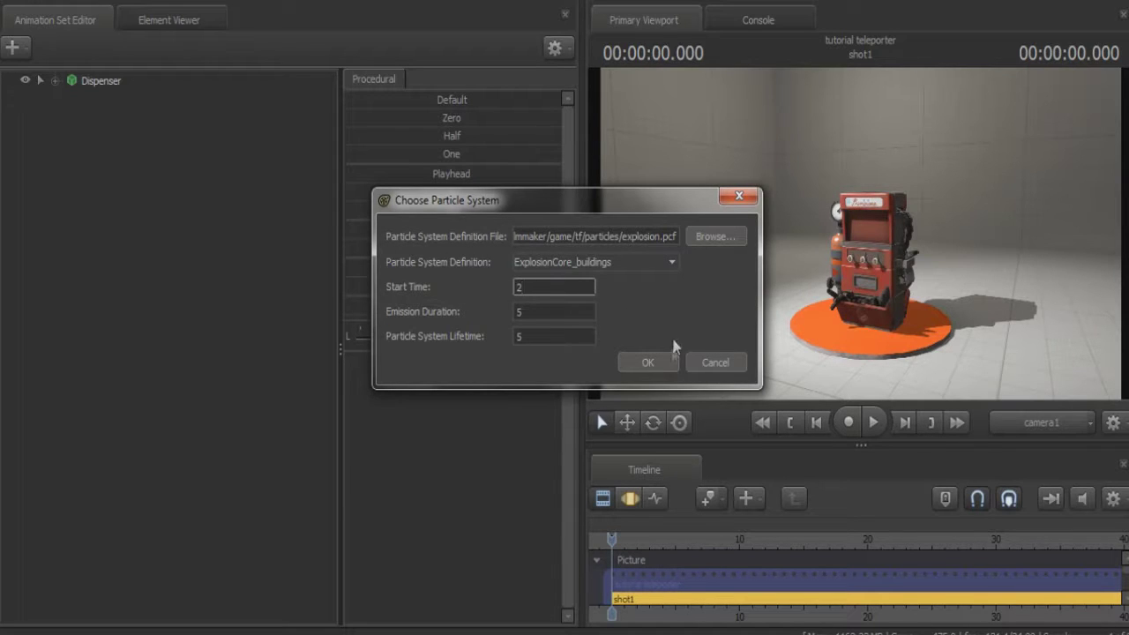
pyautogui.click(658, 363)
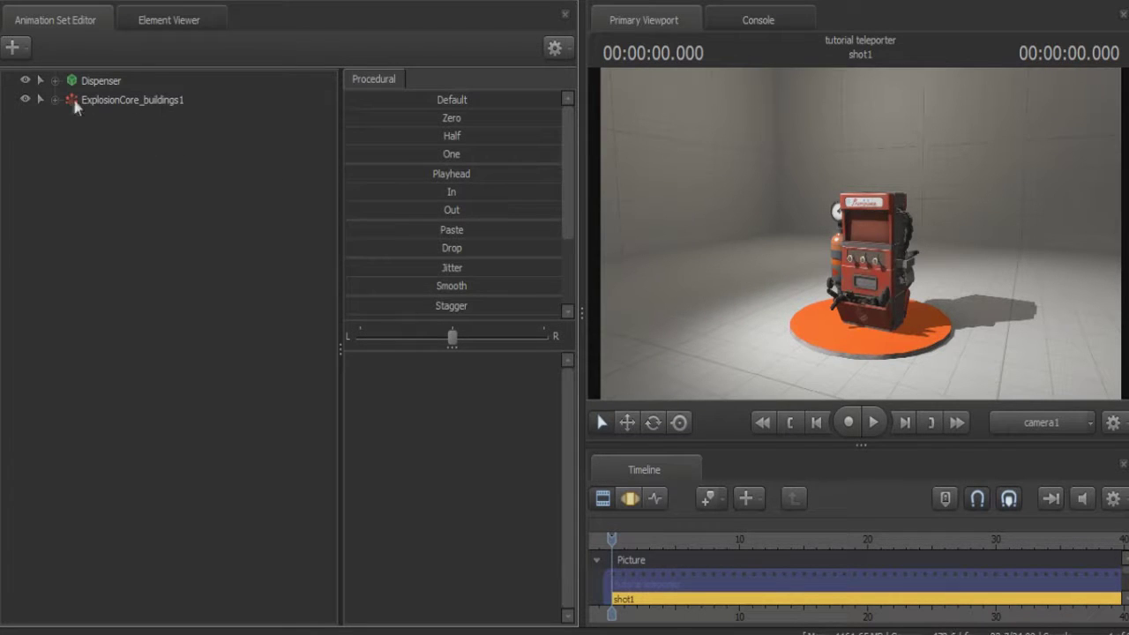
# - Move controlPoint0 of ExplosionCore_buildings1 to the dispenser's base and rotate it so the explosion points upward
pyautogui.click(77, 121)
pyautogui.click(115, 157)
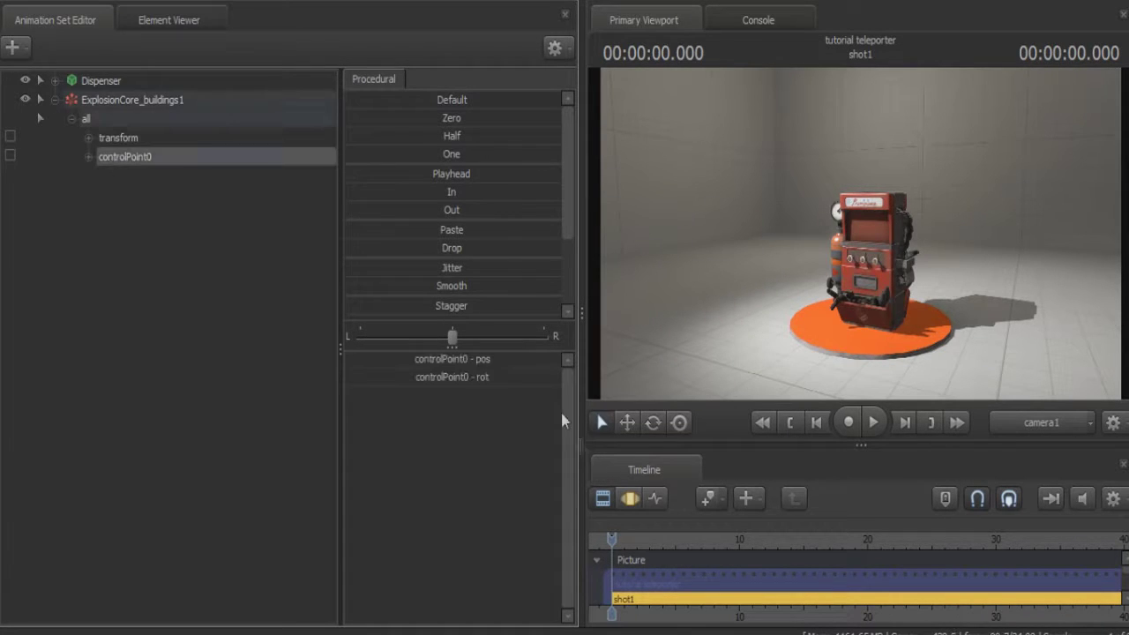
pyautogui.click(628, 501)
pyautogui.click(626, 423)
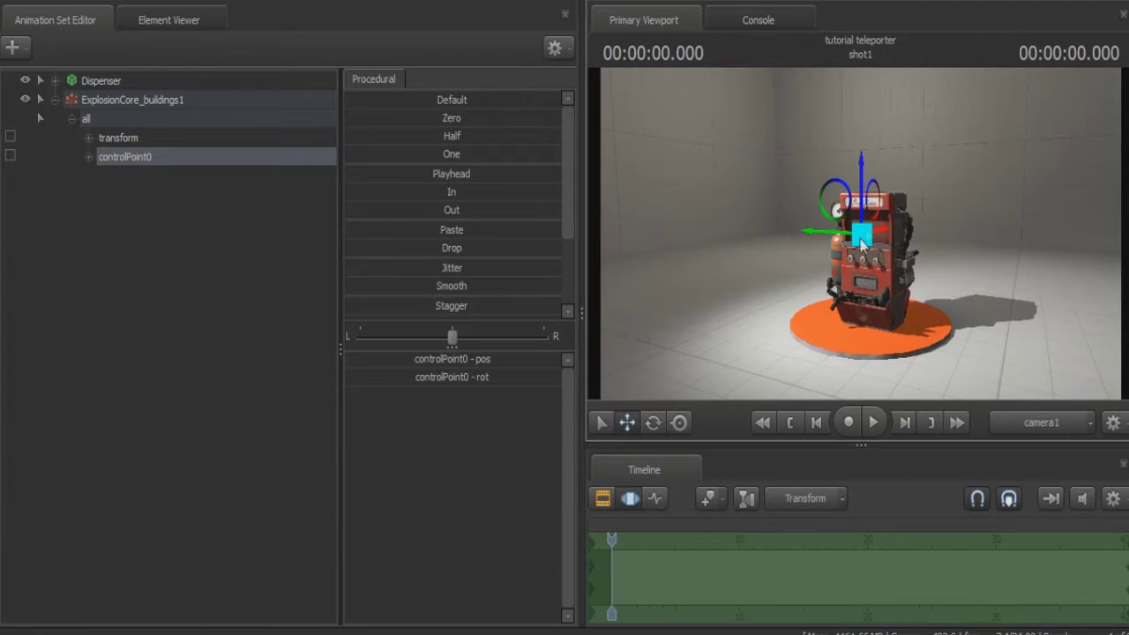
pyautogui.moveTo(865, 321); pyautogui.dragTo(867, 328)
pyautogui.click(654, 424)
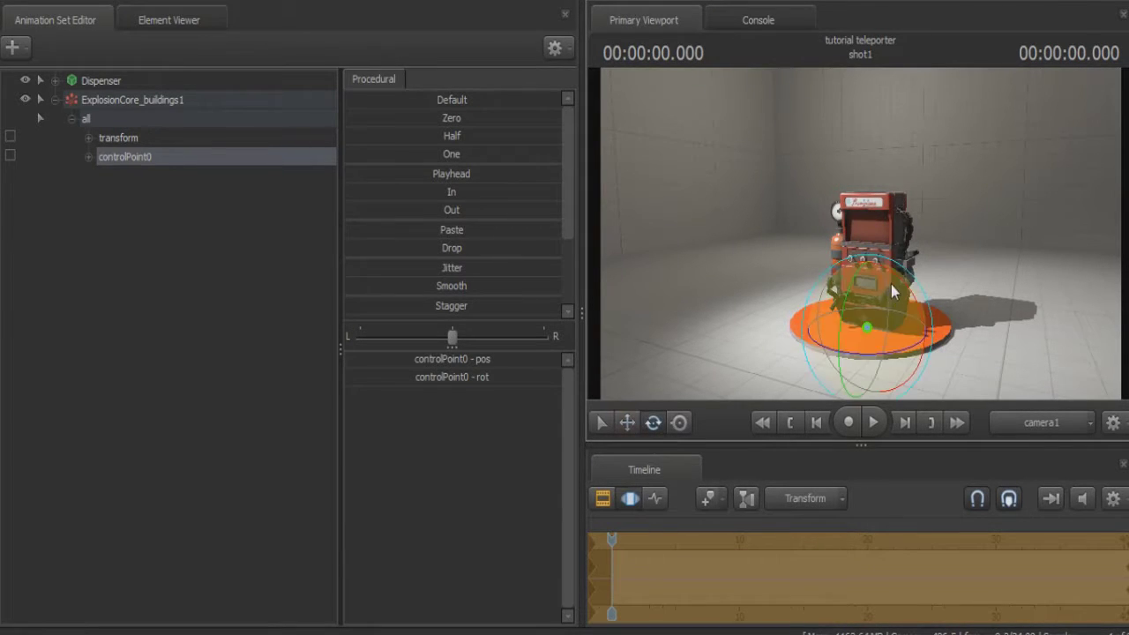
pyautogui.moveTo(957, 331); pyautogui.dragTo(933, 395)
# - Examine the explosion's direction and timing frame by frame just after the 2-second mark
pyautogui.moveTo(619, 538); pyautogui.dragTo(645, 537)
pyautogui.press('Left')
pyautogui.press('Left')
pyautogui.press('Left')
pyautogui.press('Left')
pyautogui.press('Left')
pyautogui.press('Left')
pyautogui.press('Left')
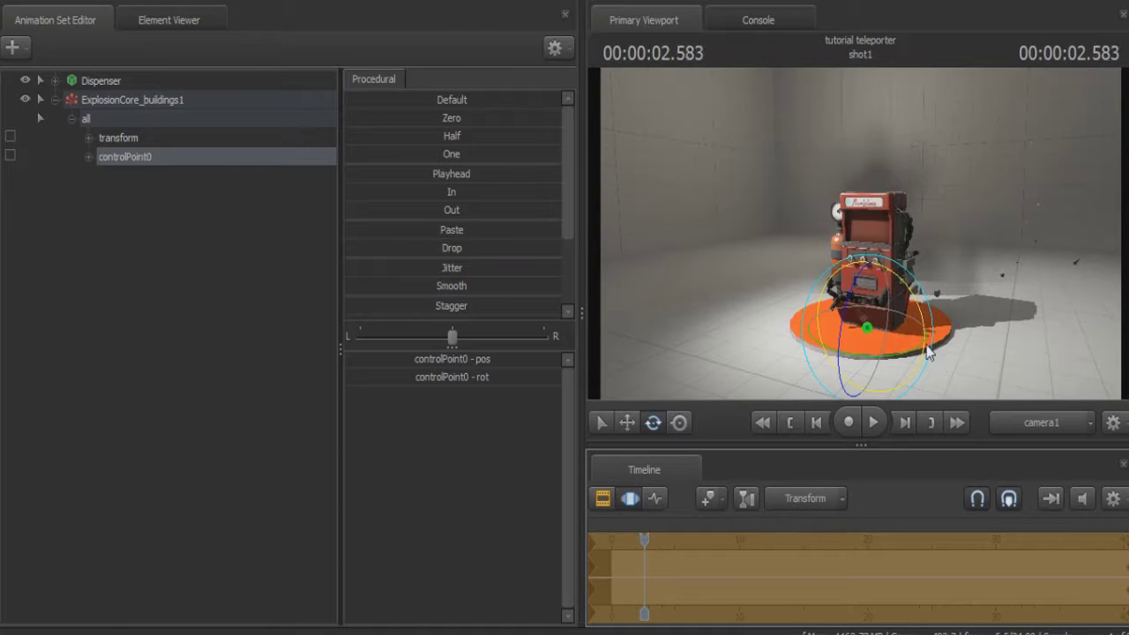
pyautogui.press('Left')
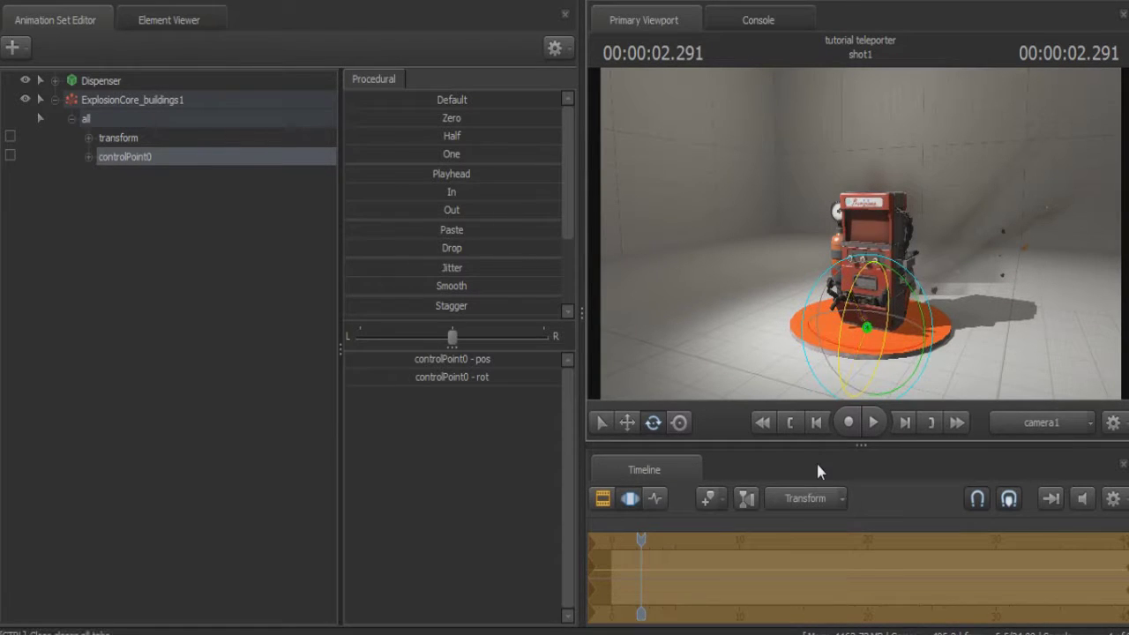
pyautogui.press('Left')
pyautogui.press('Right')
pyautogui.press('Left')
pyautogui.press('Left')
pyautogui.press('Left')
pyautogui.press('Left')
pyautogui.press('Left')
pyautogui.press('Left')
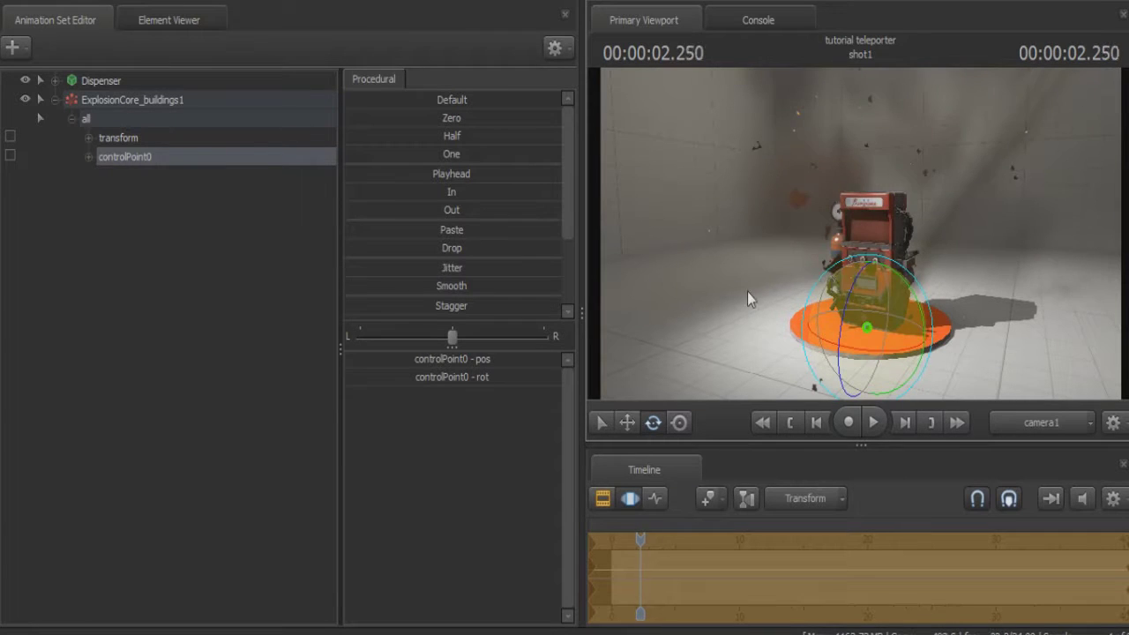
pyautogui.press('Left')
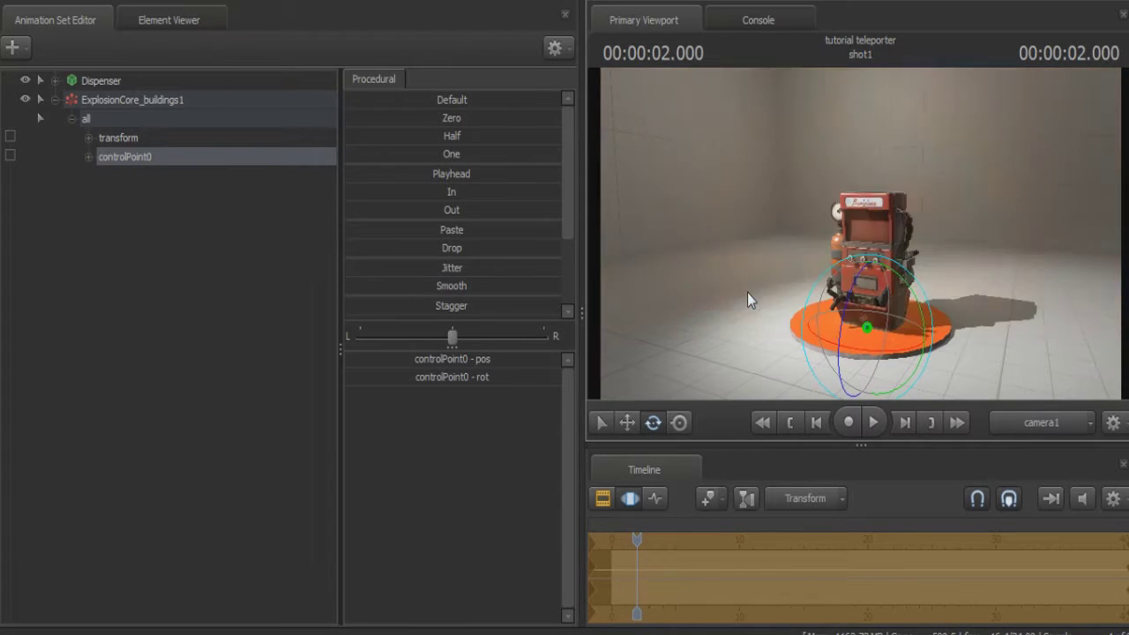
pyautogui.press('Right')
pyautogui.press('Right')
pyautogui.press('Left')
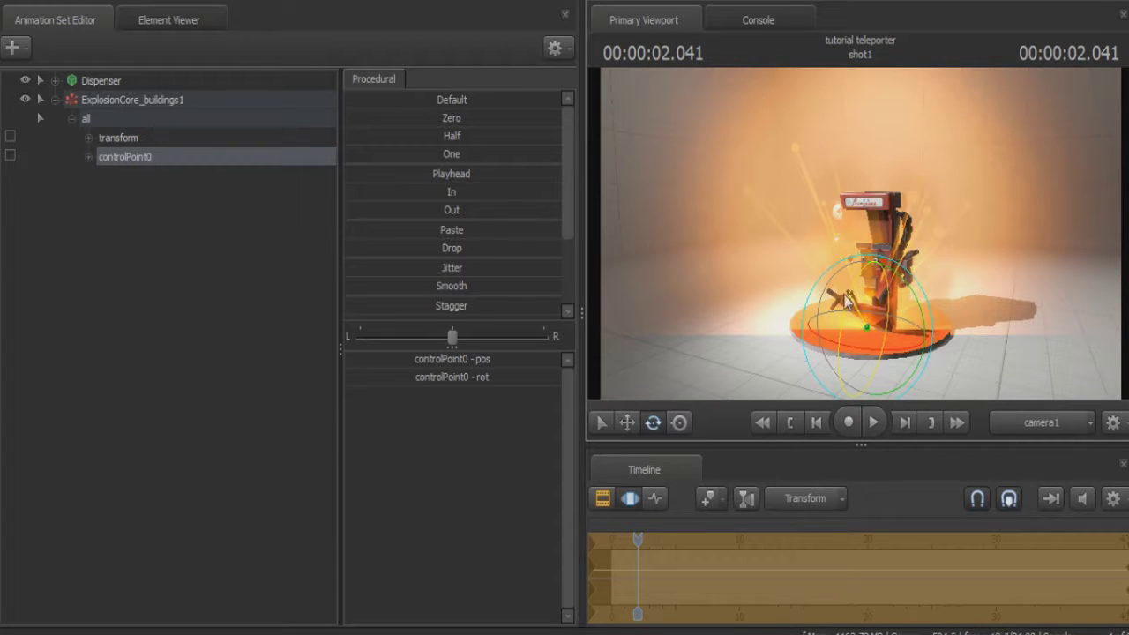
pyautogui.press('Left')
pyautogui.press('Right')
pyautogui.press('Right')
pyautogui.press('Right')
pyautogui.press('Right')
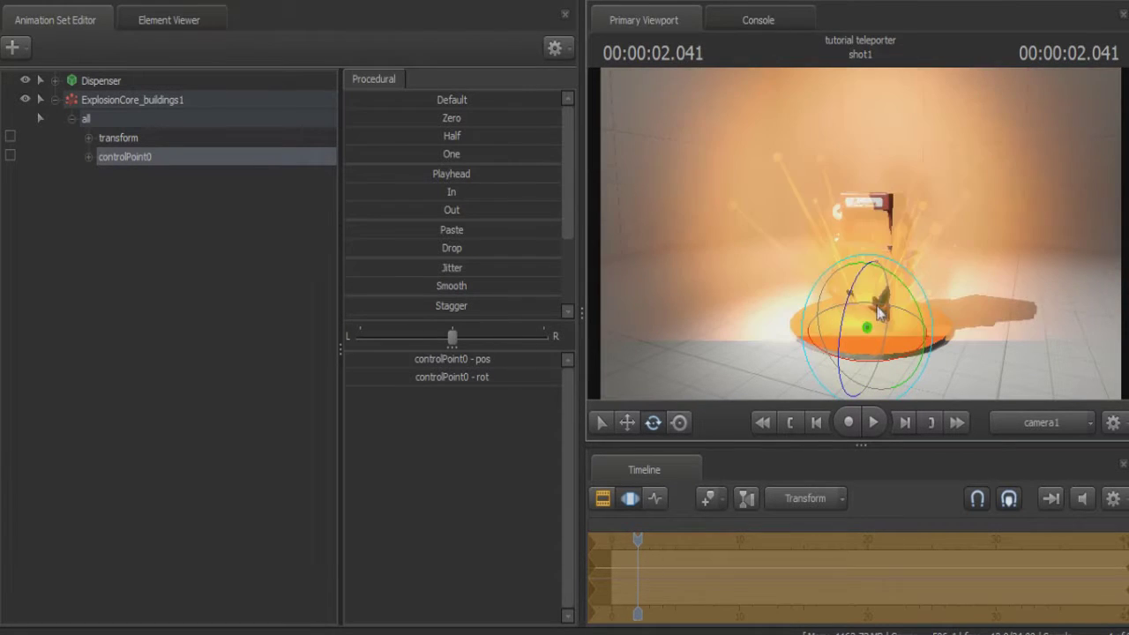
pyautogui.press('Right')
pyautogui.press('Left')
pyautogui.press('Left')
pyautogui.press('Left')
pyautogui.press('Left')
pyautogui.press('Left')
pyautogui.press('Left')
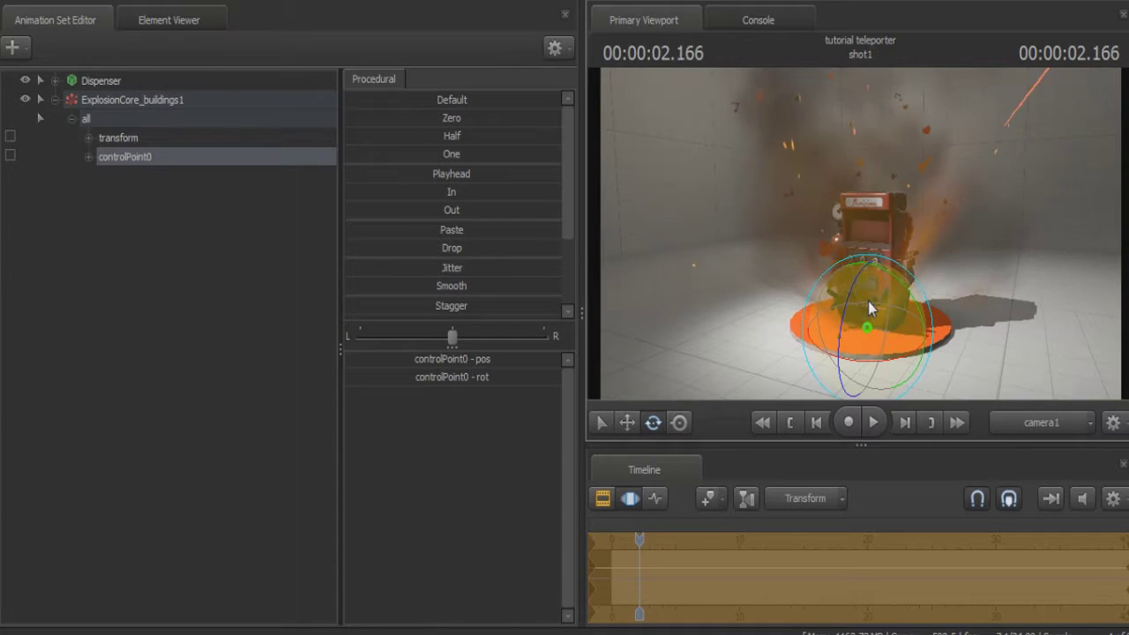
pyautogui.press('Right')
pyautogui.press('Right')
pyautogui.press('Right')
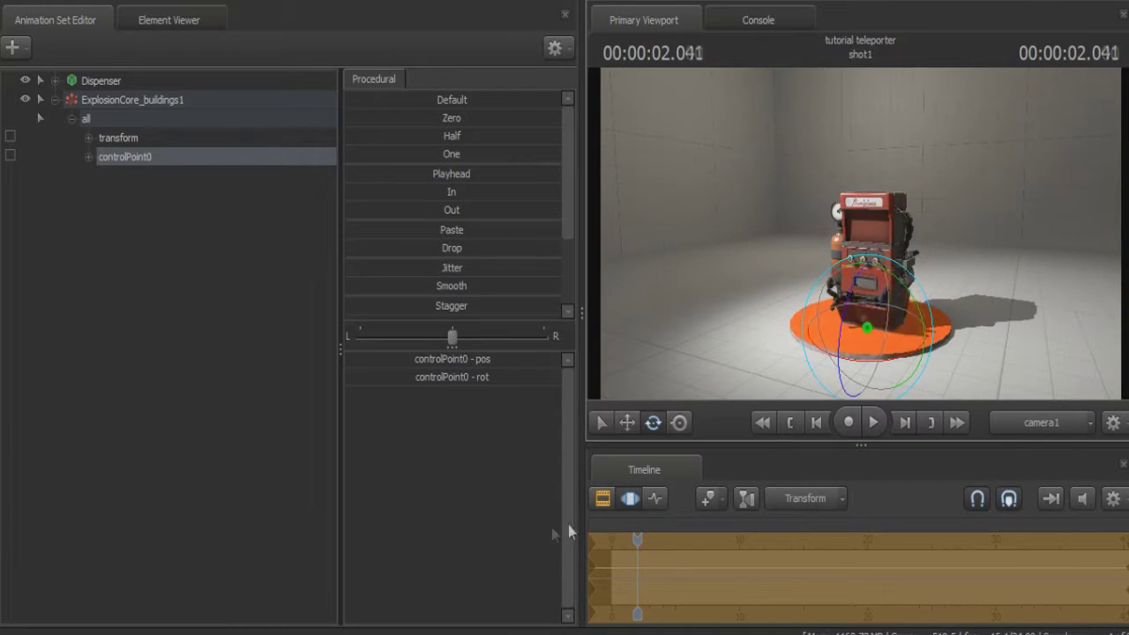
# - Examine the explosion frame by frame around the 2-second mark in the Clip Editor, returning the playhead to 00:00:02.000
pyautogui.click(602, 499)
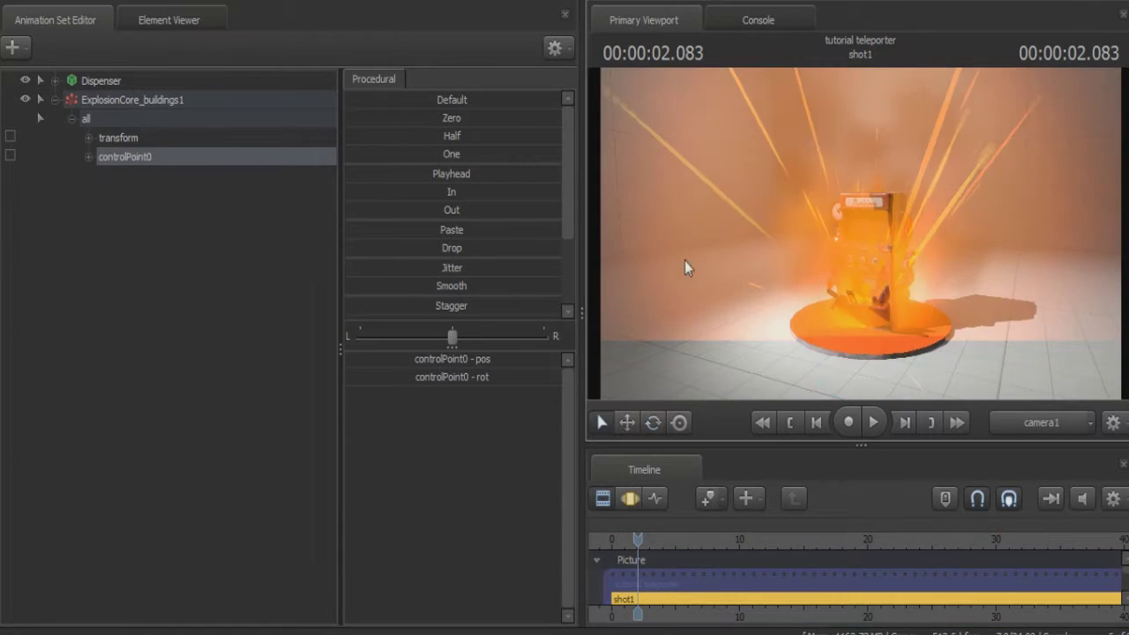
pyautogui.press('Right')
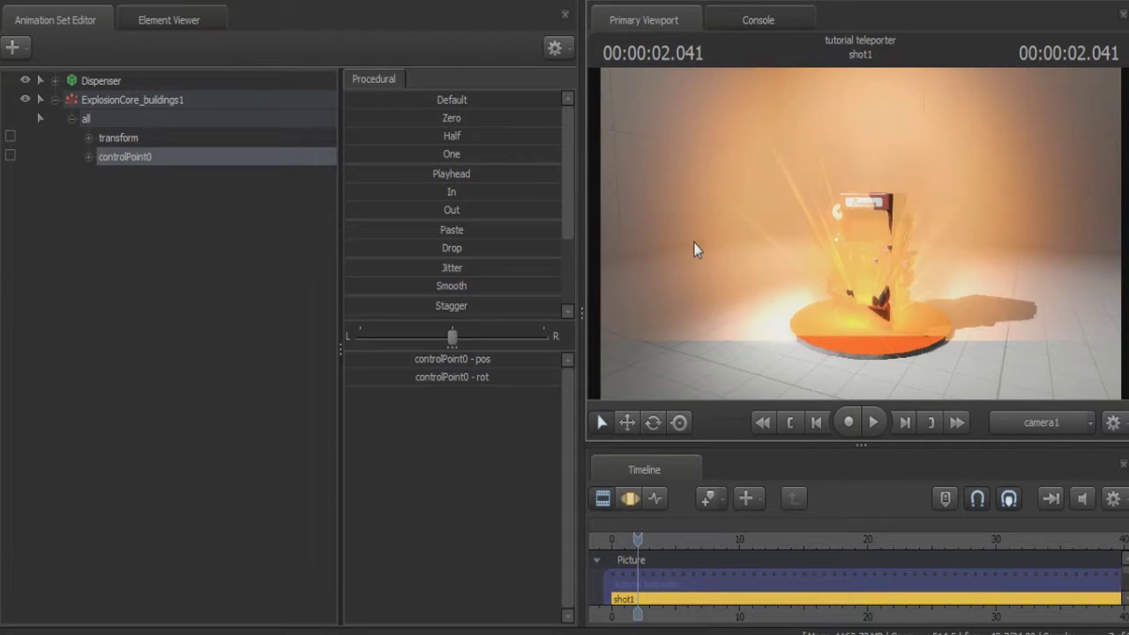
pyautogui.press('Left')
pyautogui.scroll(2, 657, 572)
pyautogui.scroll(3, 653, 574)
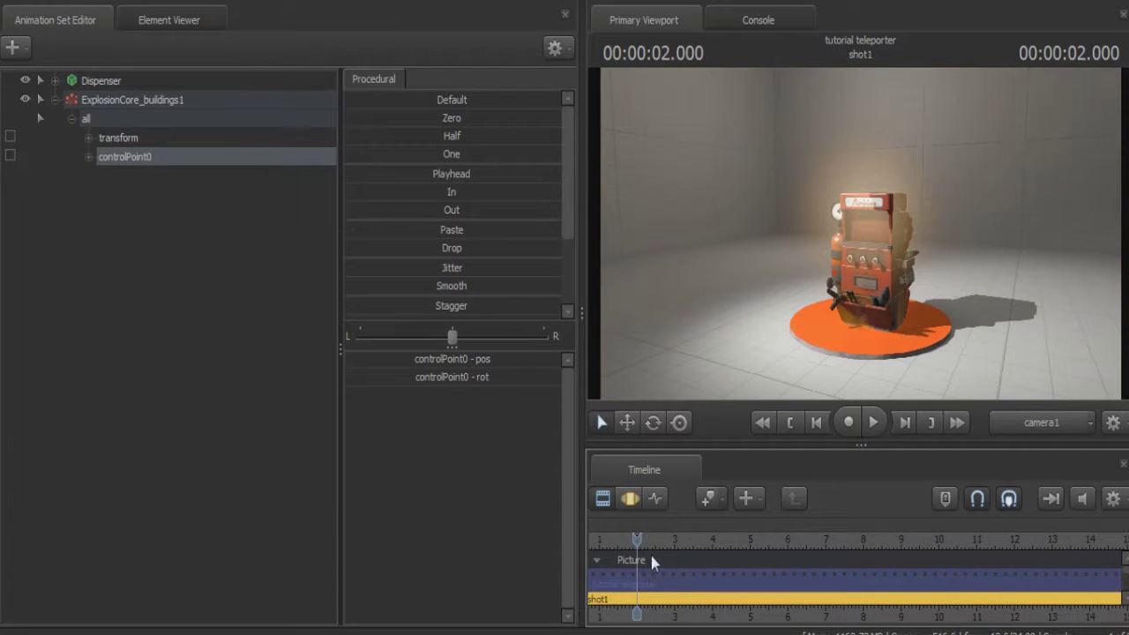
pyautogui.scroll(2, 651, 557)
pyautogui.scroll(-8, 651, 557)
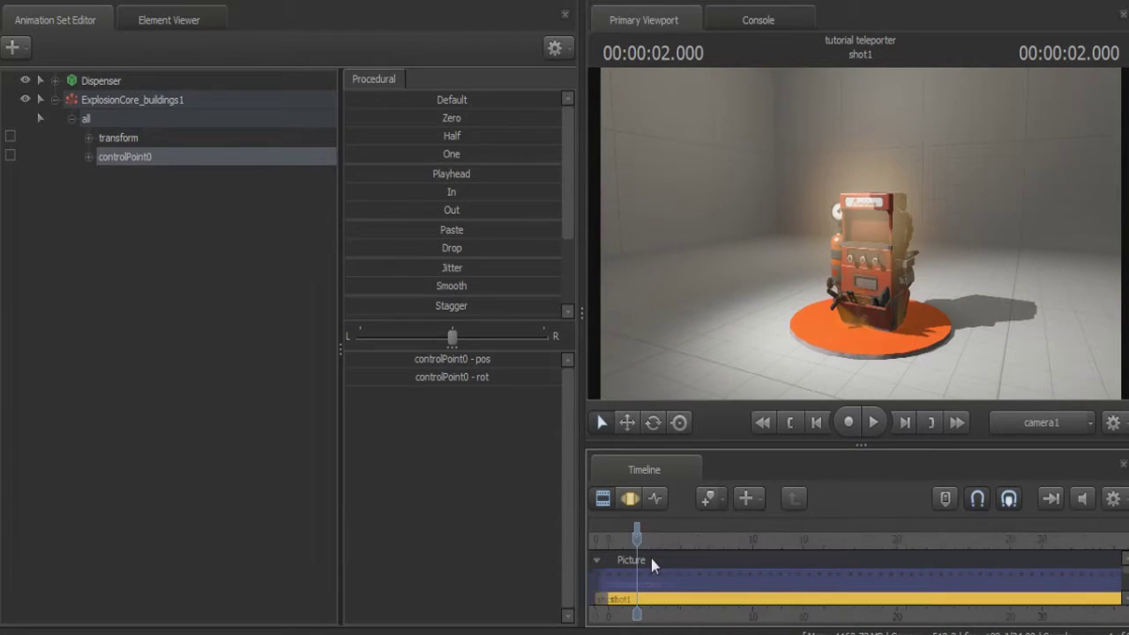
pyautogui.moveTo(672, 617); pyautogui.dragTo(750, 616)
pyautogui.press('Right')
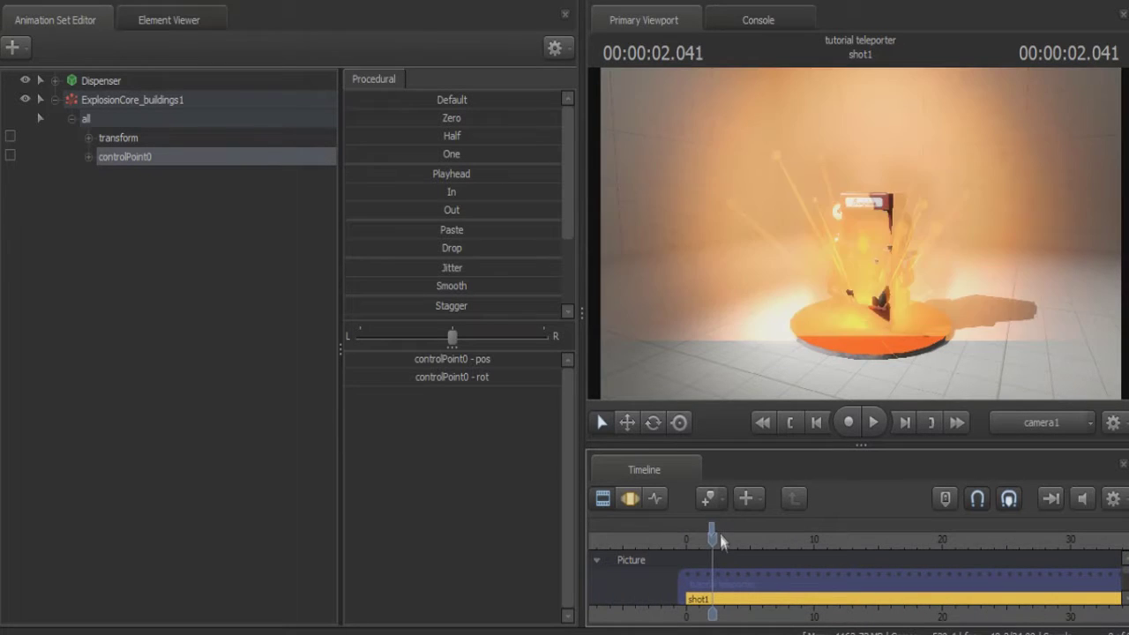
pyautogui.press('Right')
pyautogui.press('Left')
pyautogui.press('Left')
pyautogui.press('Left')
pyautogui.press('Right')
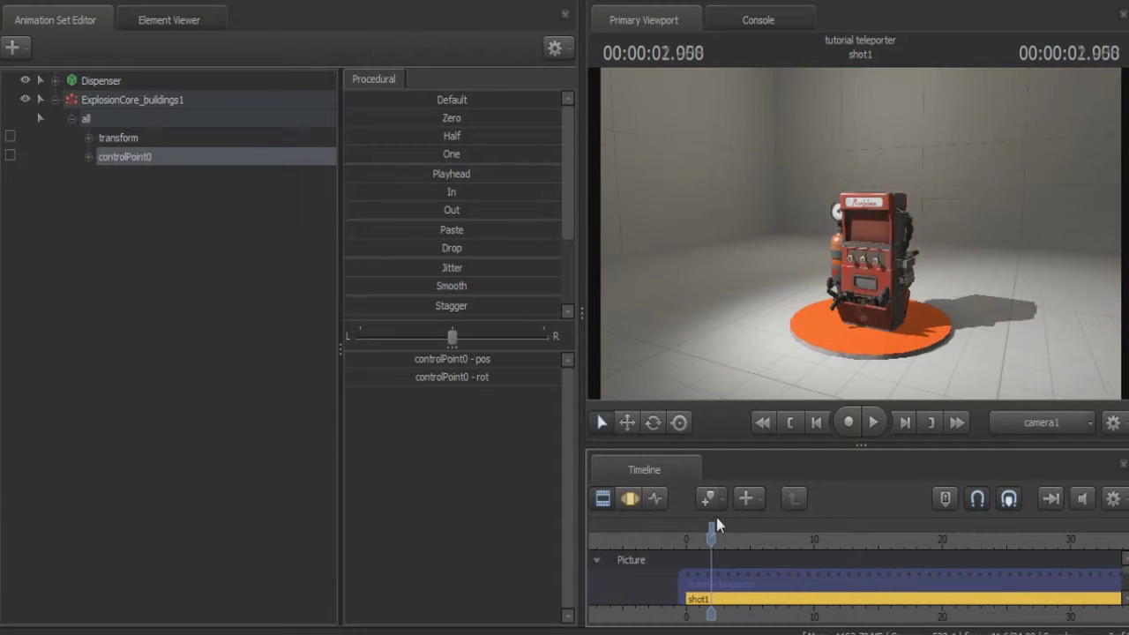
pyautogui.press('Right')
pyautogui.press('Left')
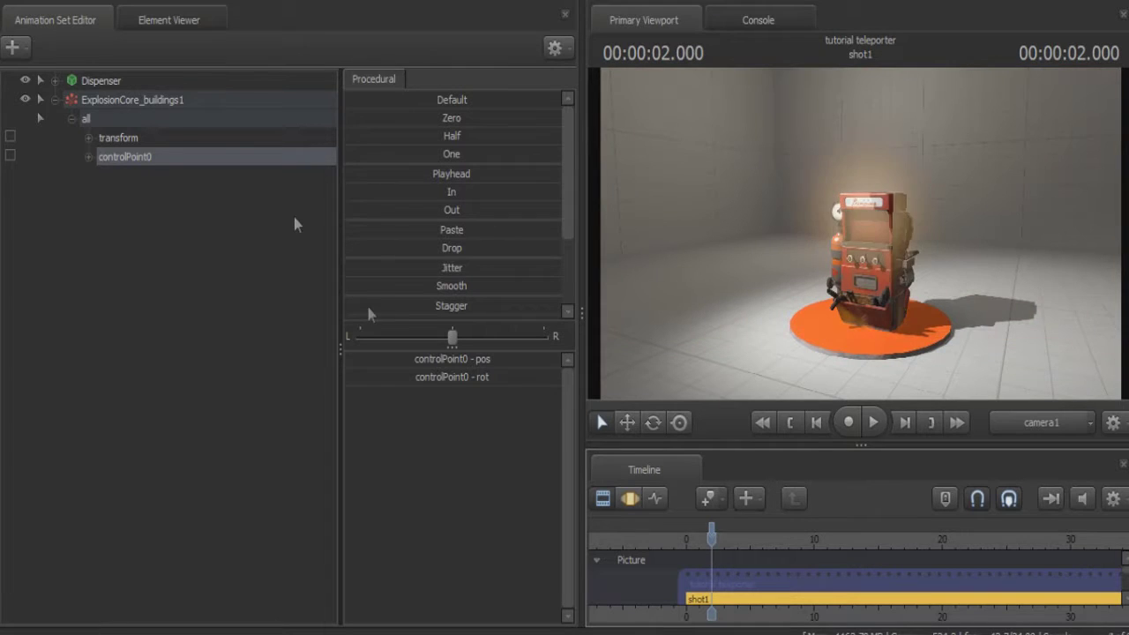
# - Delete the ExplosionCore_buildings1 animation set and undo the deletion
pyautogui.click(55, 99)
pyautogui.rightClick(91, 100)
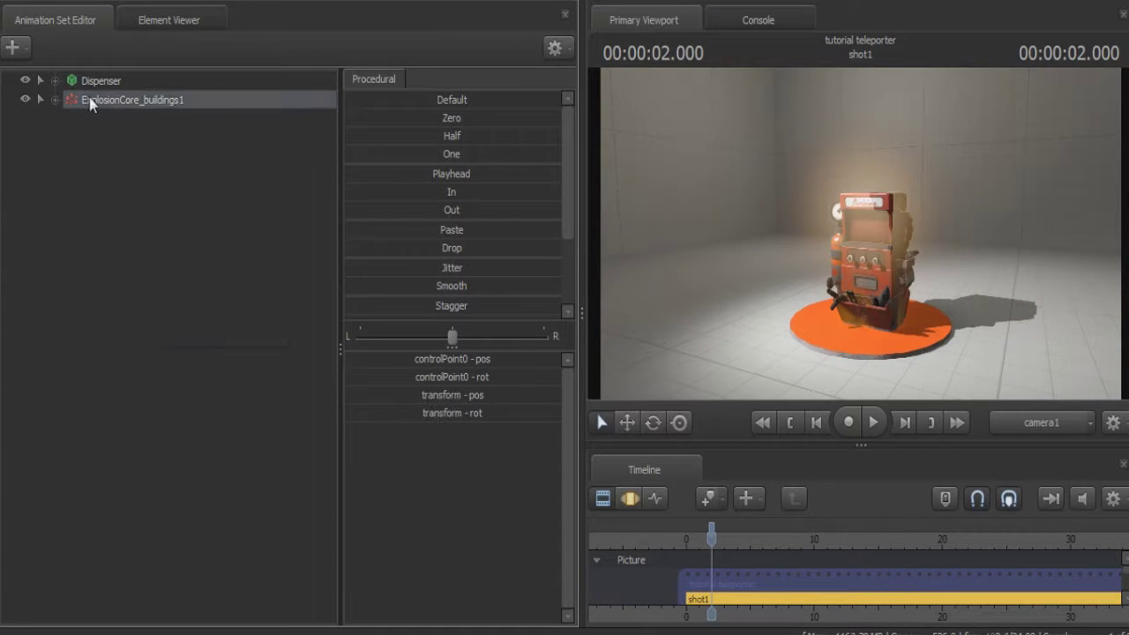
pyautogui.click(141, 162)
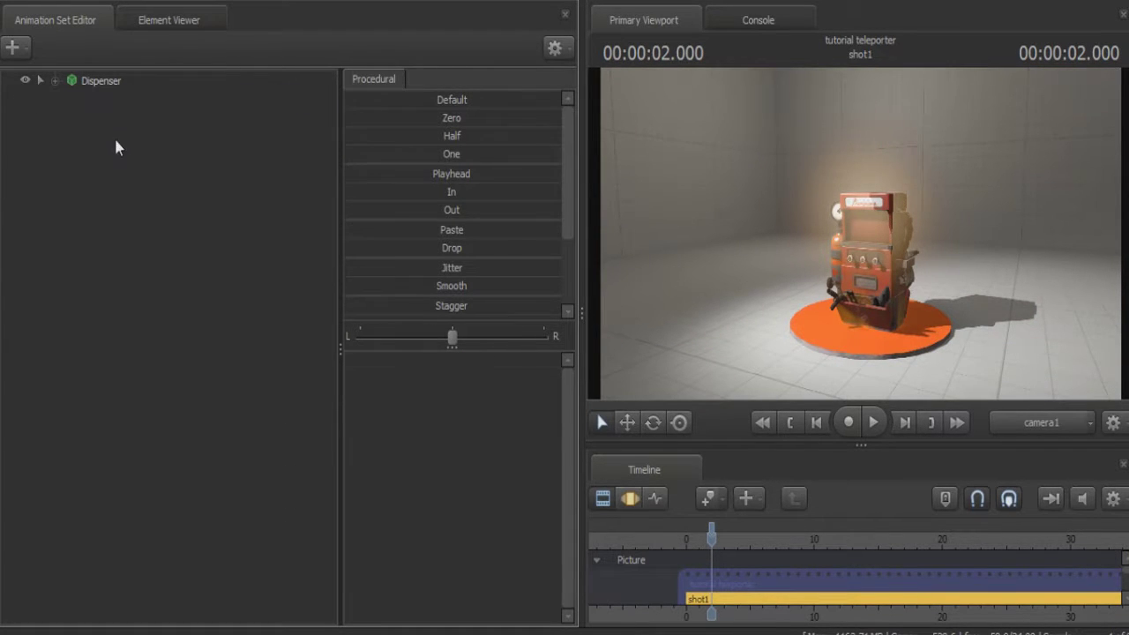
pyautogui.rightClick(114, 138)
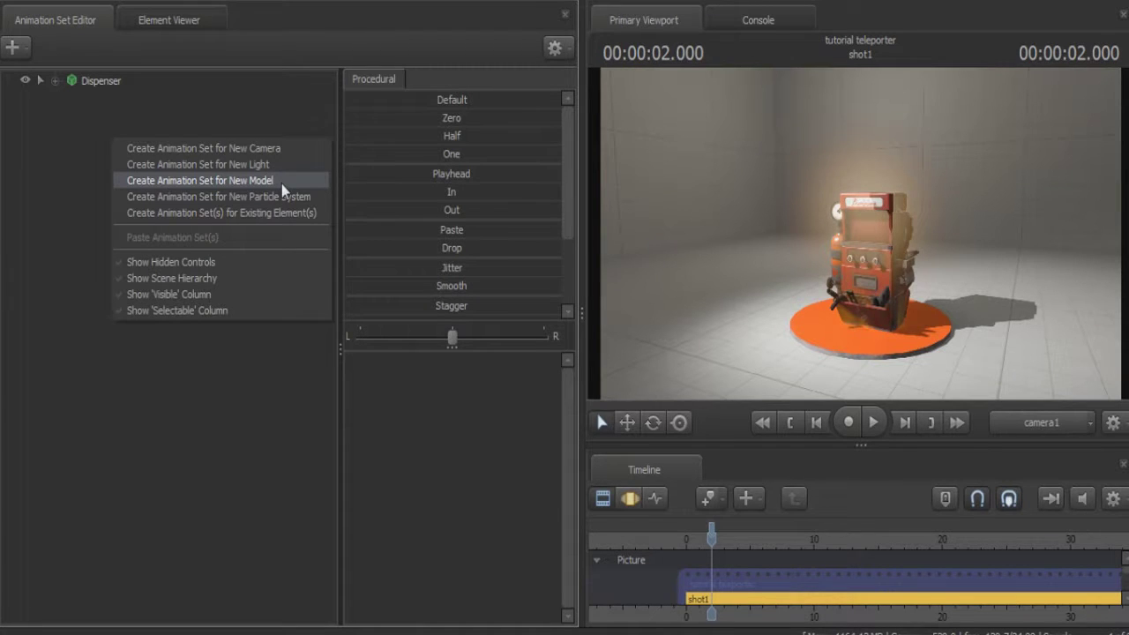
pyautogui.click(248, 120)
pyautogui.hotkey('ctrl', 'z')
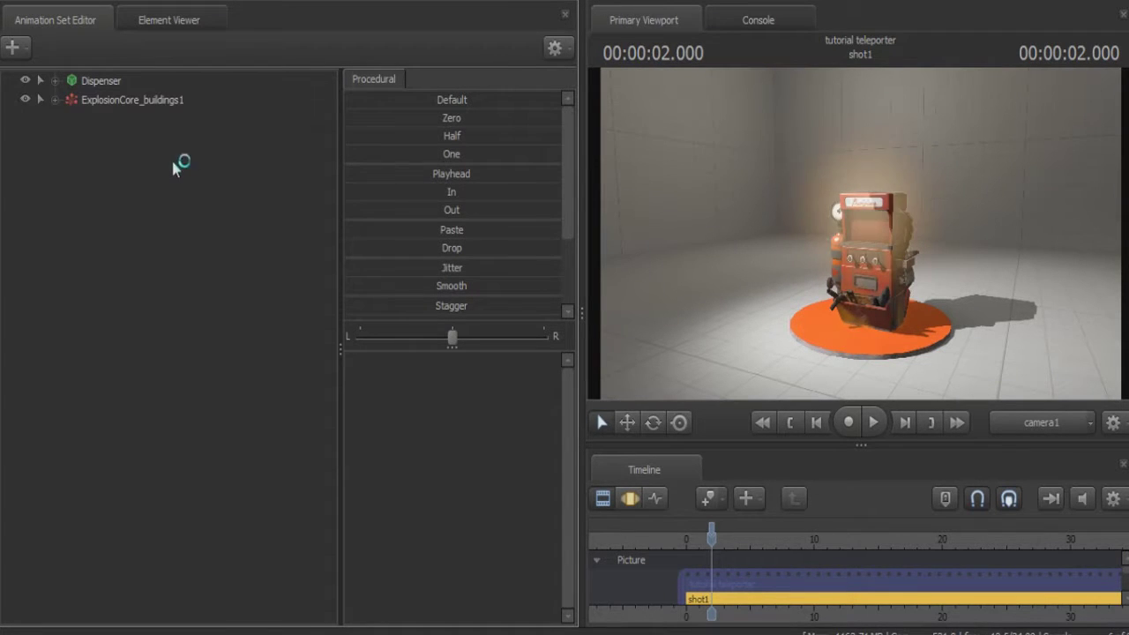
# - Preview the dispenser gib models and create an animation set for a new model from dispenser_gib1.mdl
pyautogui.rightClick(109, 176)
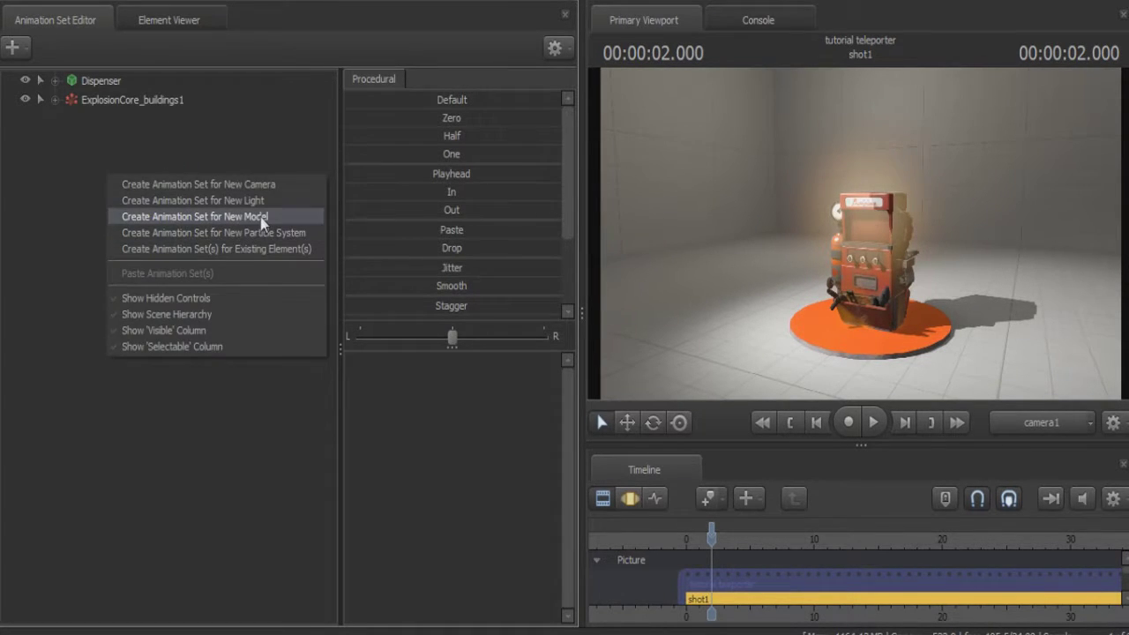
pyautogui.click(261, 217)
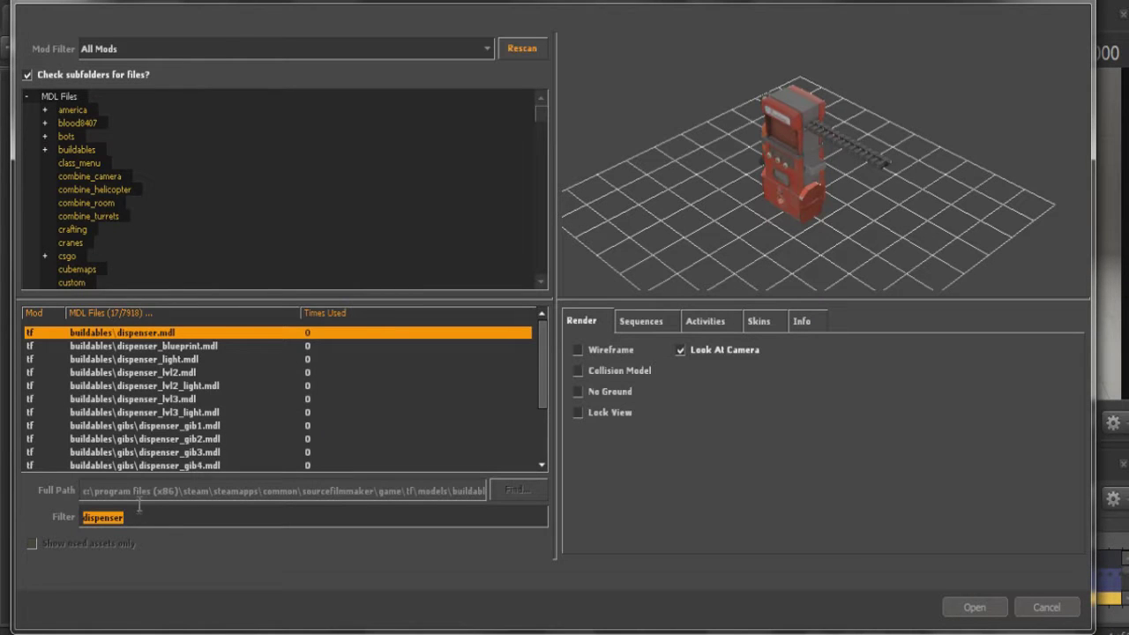
pyautogui.click(219, 427)
pyautogui.scroll(-1, 219, 432)
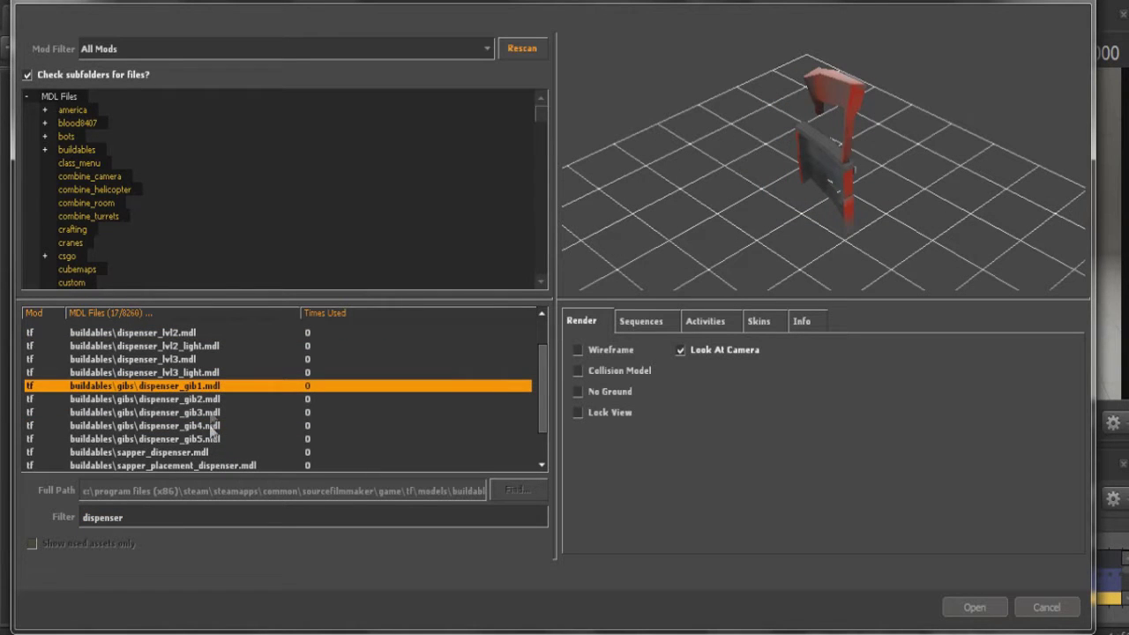
pyautogui.click(214, 402)
pyautogui.click(213, 407)
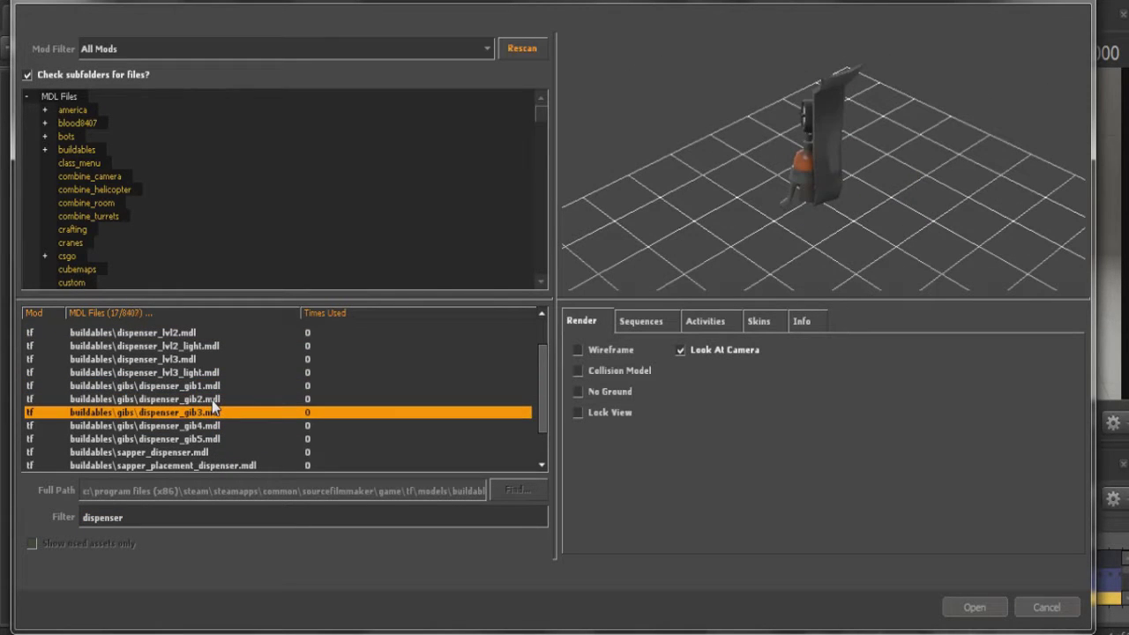
pyautogui.press('Down')
pyautogui.press('Down')
pyautogui.click(209, 388)
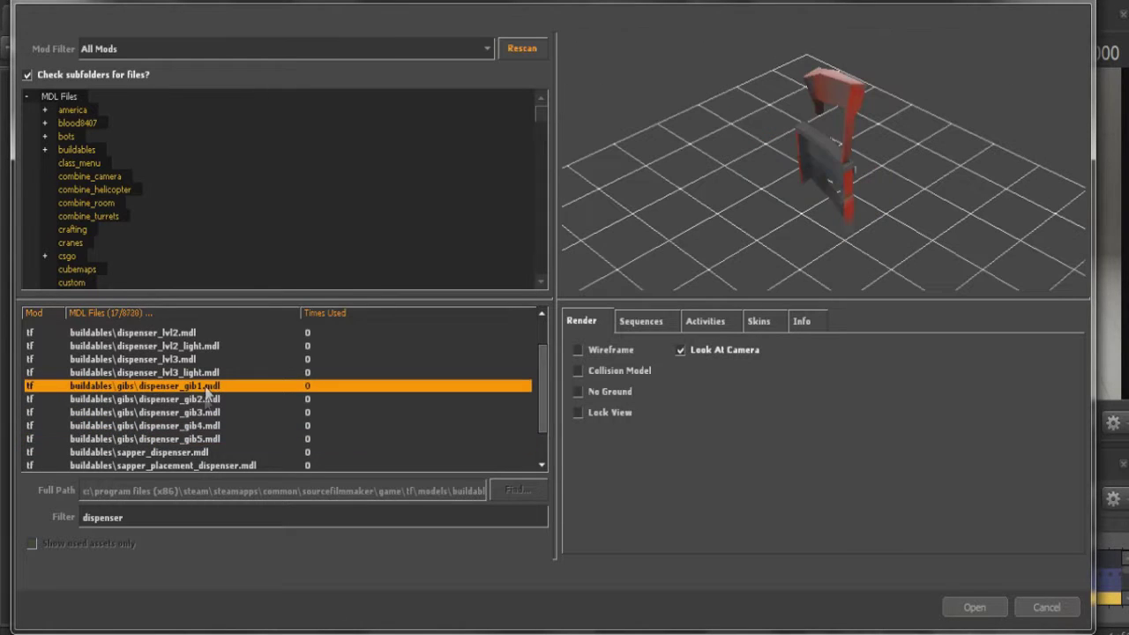
pyautogui.doubleClick(214, 388)
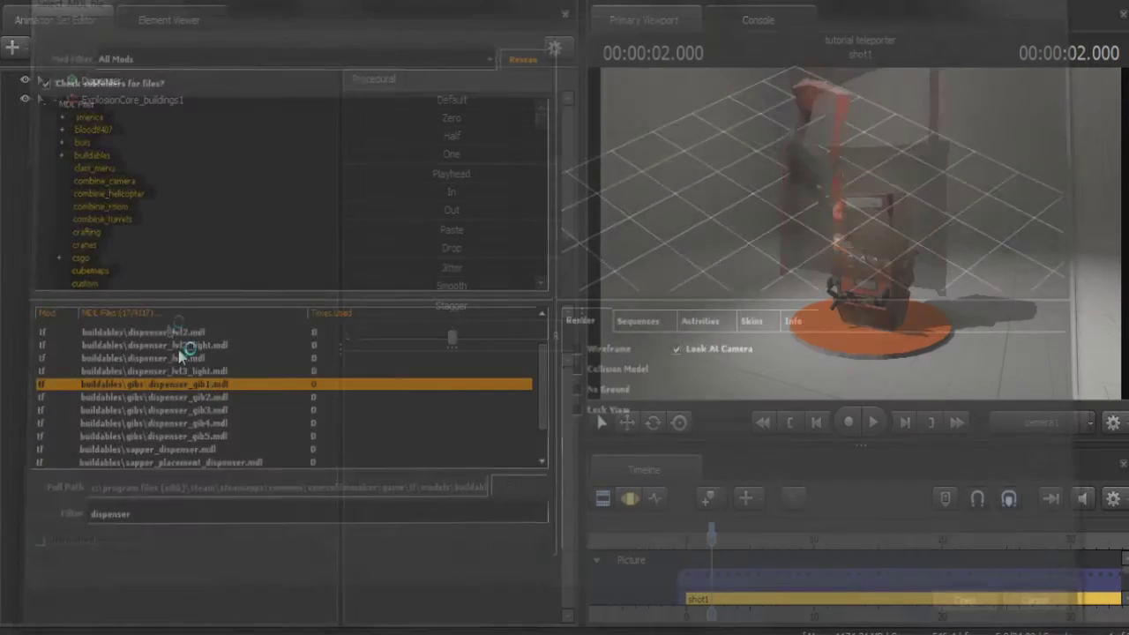
# - Create animation sets for two more new models, dispenser_gib2.mdl and dispenser_gib3.mdl
pyautogui.rightClick(162, 309)
pyautogui.click(329, 358)
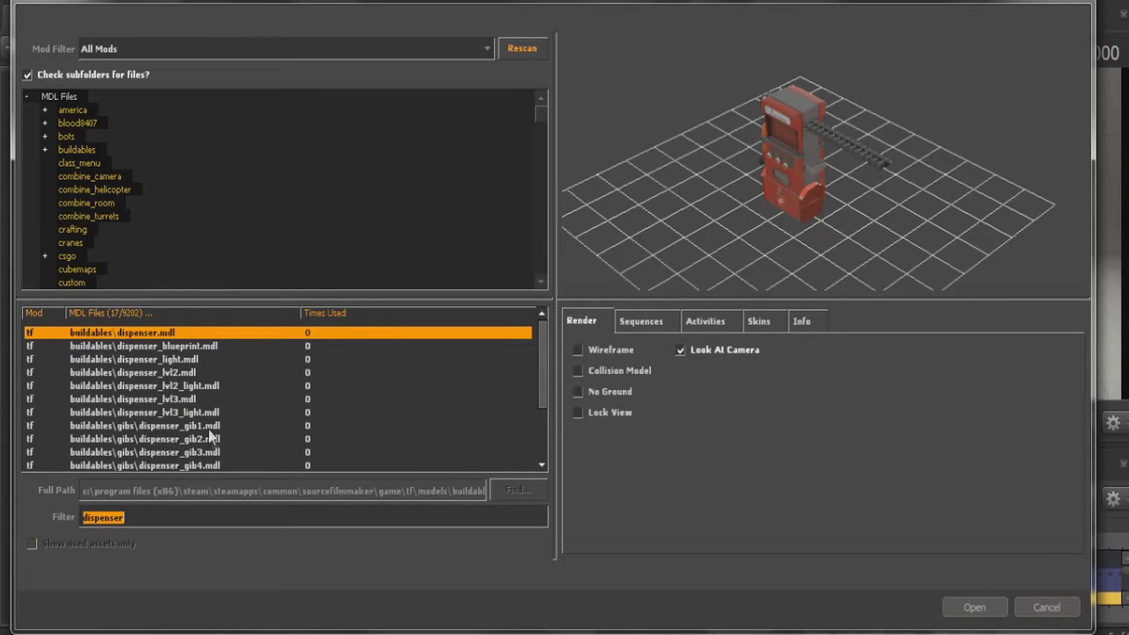
pyautogui.click(213, 440)
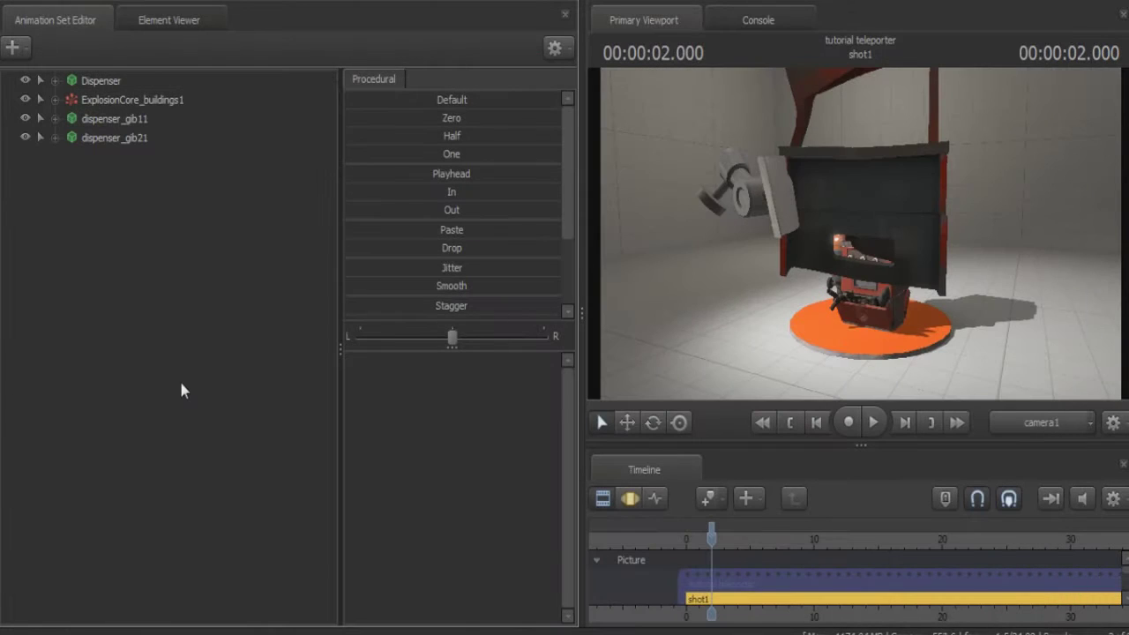
pyautogui.rightClick(182, 383)
pyautogui.click(291, 427)
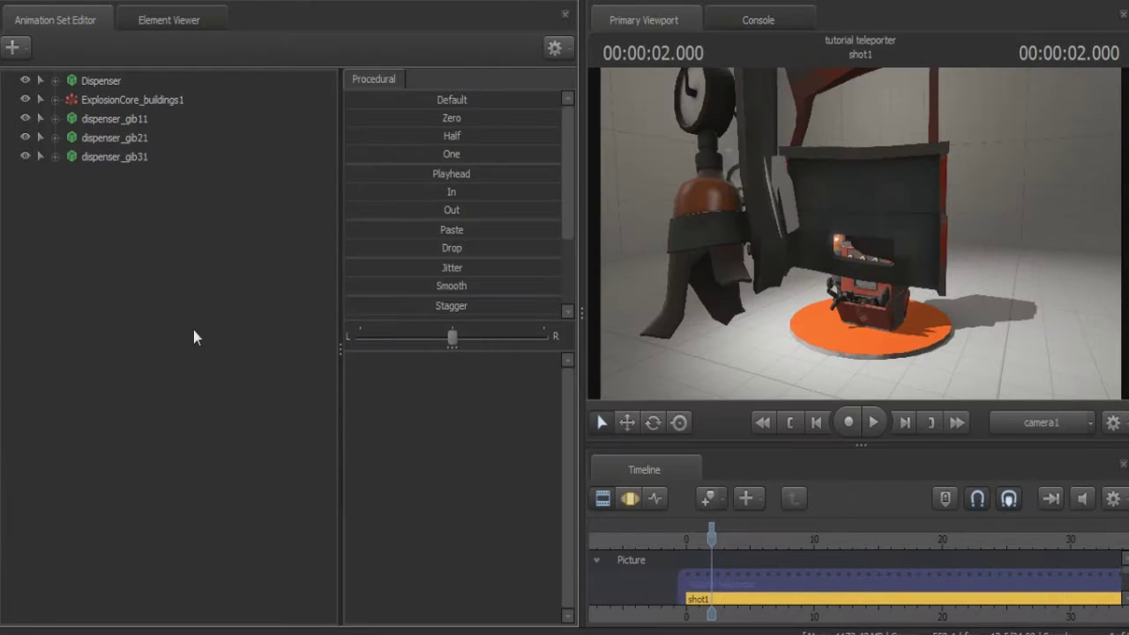
# - Create an animation set for a new model using dispenser_gib4.mdl from the buildables gibs folder
pyautogui.rightClick(192, 331)
pyautogui.click(305, 372)
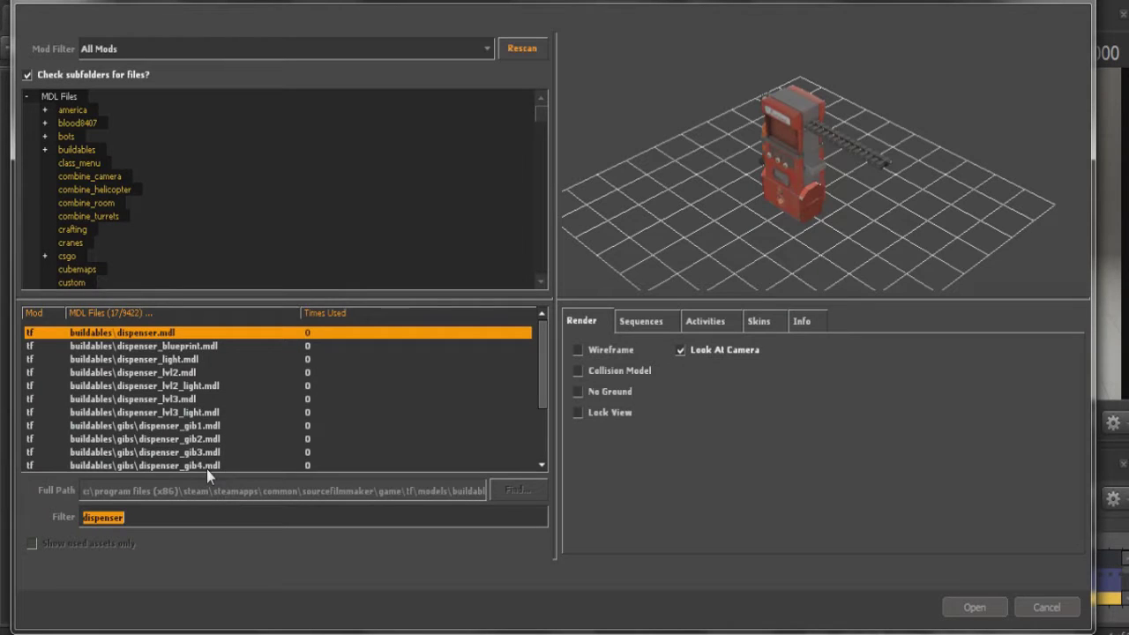
pyautogui.scroll(-1, 207, 470)
pyautogui.click(218, 426)
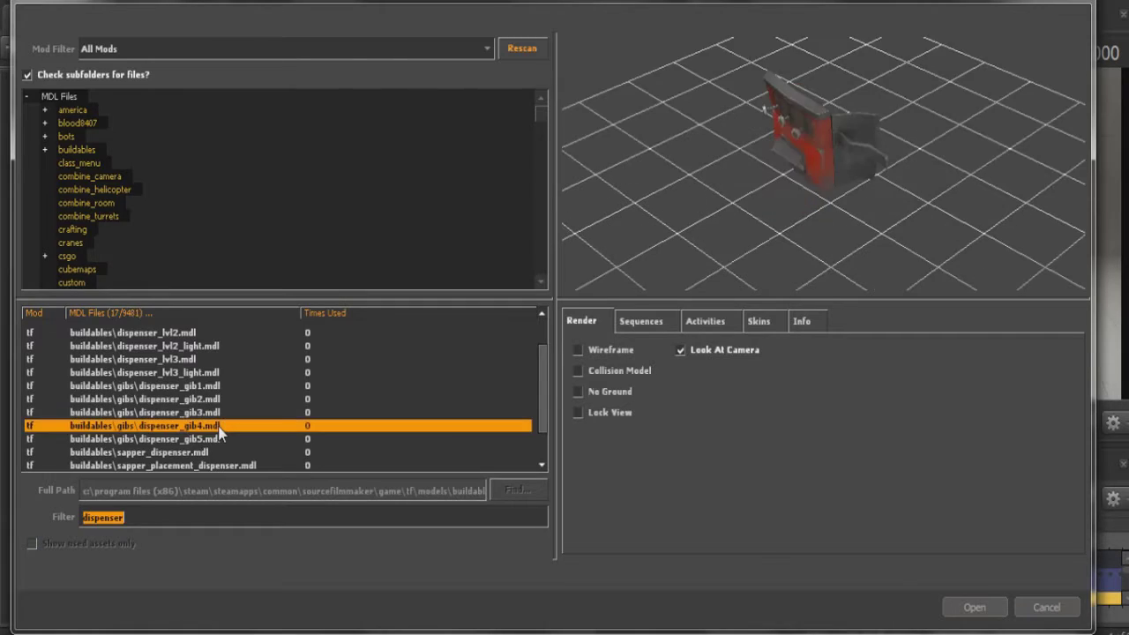
pyautogui.doubleClick(218, 426)
# - Create an animation set for a new model using dispenser_gib5.mdl from the buildables gibs folder
pyautogui.rightClick(192, 390)
pyautogui.click(327, 429)
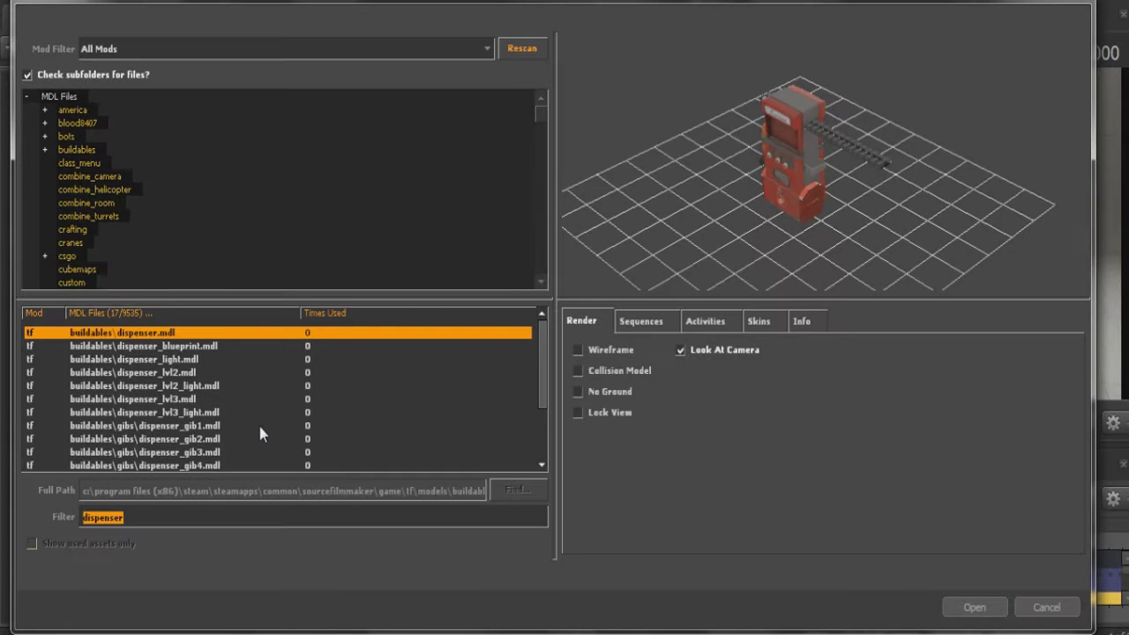
pyautogui.scroll(-1, 211, 468)
pyautogui.click(218, 443)
pyautogui.doubleClick(218, 443)
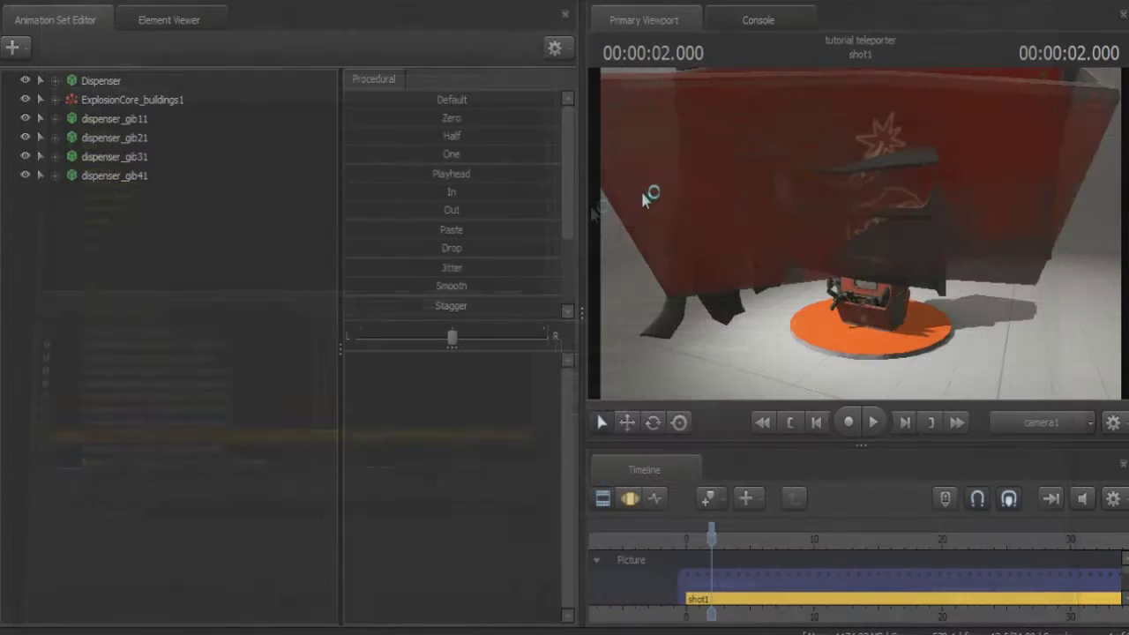
# - Switch the viewport to the Work Camera and activate the Motion Editor with the Move tool
pyautogui.click(1054, 422)
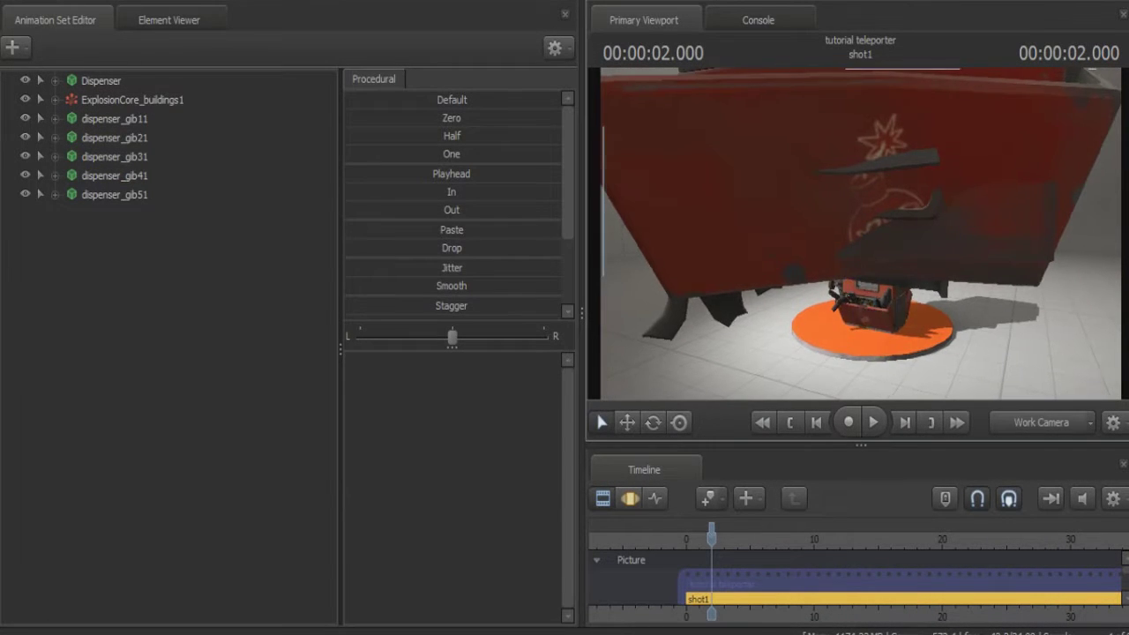
pyautogui.moveTo(962, 300); pyautogui.dragTo(847, 300)
pyautogui.moveTo(847, 237); pyautogui.dragTo(863, 236)
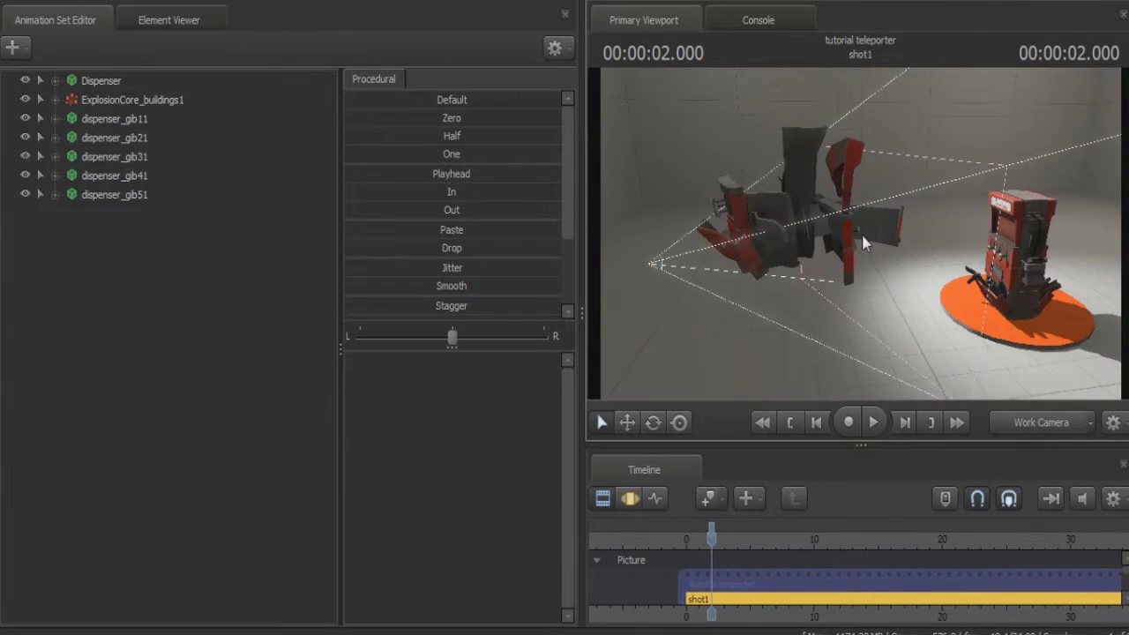
pyautogui.click(630, 498)
pyautogui.click(626, 423)
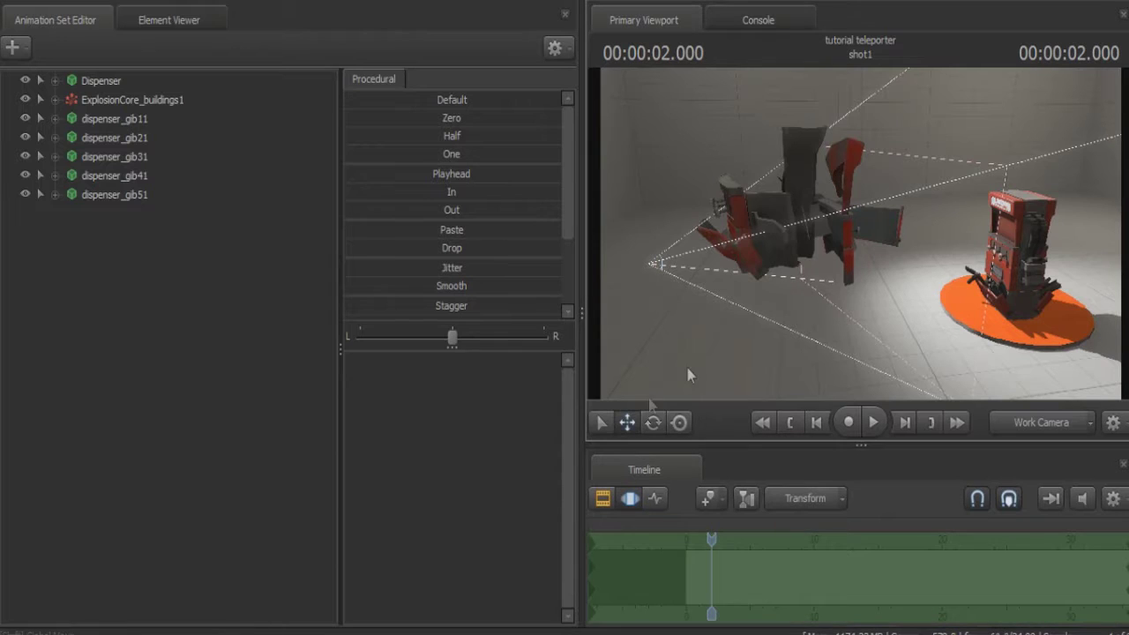
# - Try moving the rootTransform of dispenser_gib11 freehand to the dispenser's base and undo the move
pyautogui.click(774, 268)
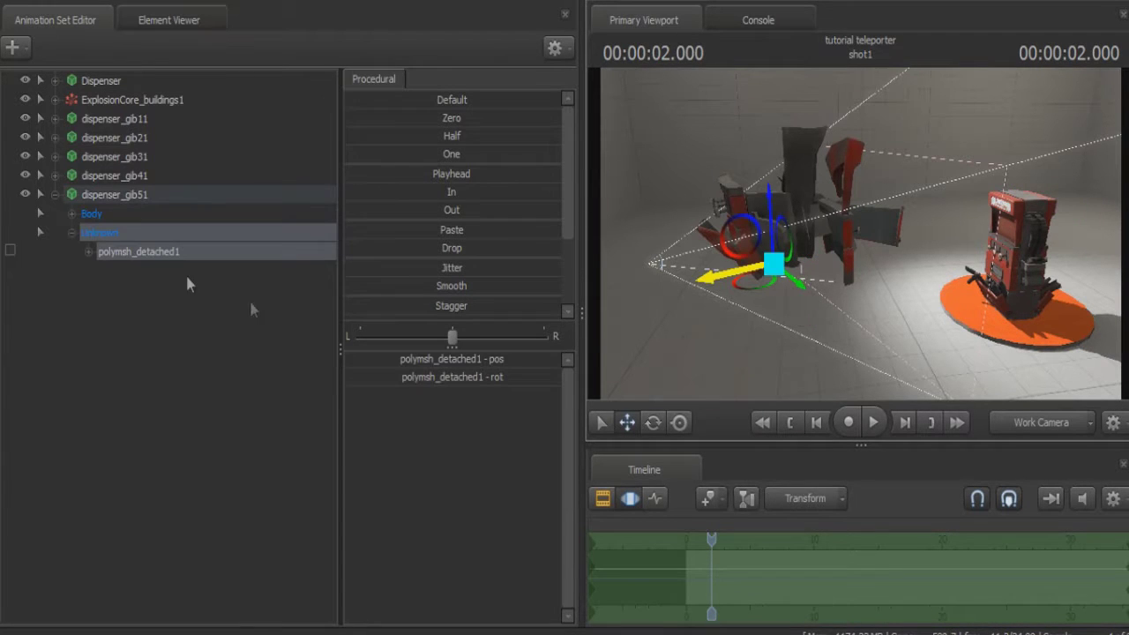
pyautogui.click(53, 195)
pyautogui.click(55, 118)
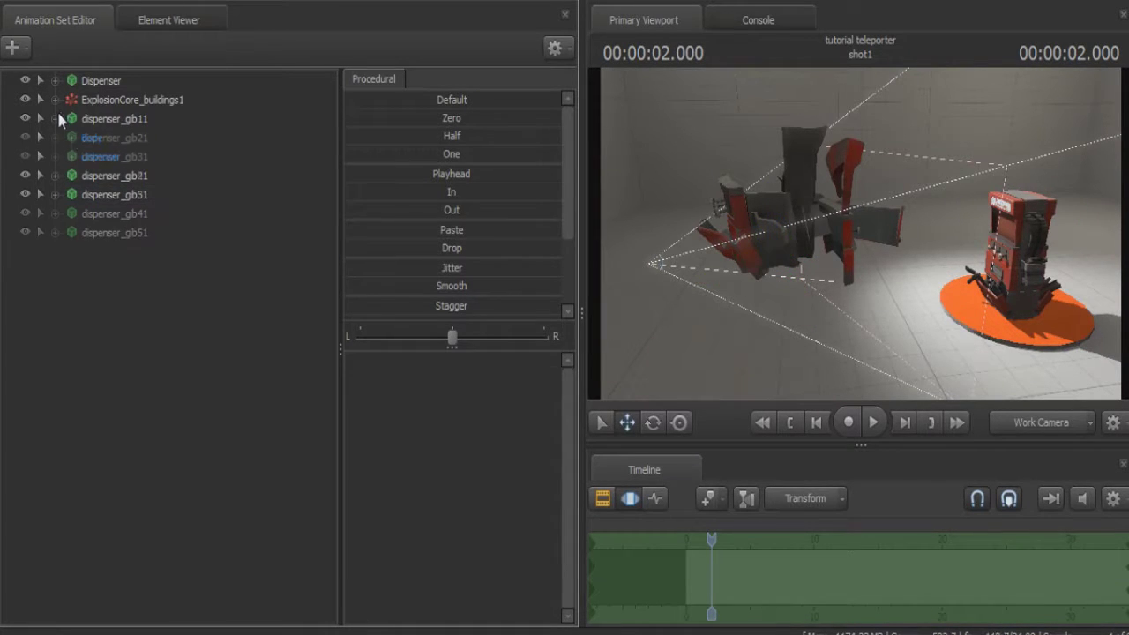
pyautogui.click(72, 138)
pyautogui.click(113, 157)
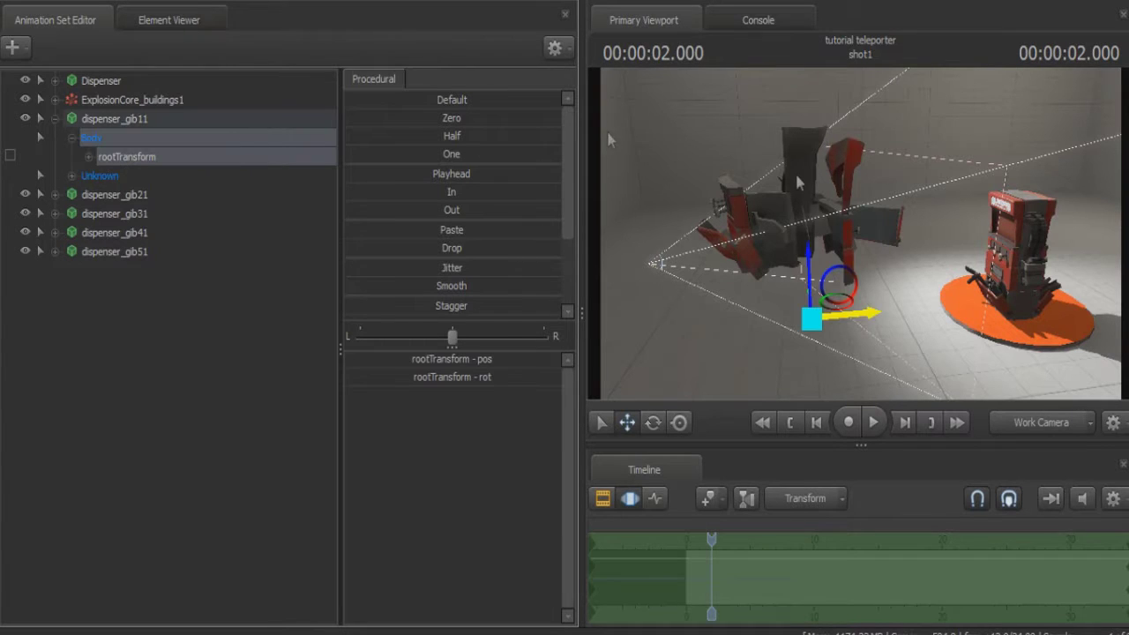
pyautogui.moveTo(812, 321); pyautogui.dragTo(864, 319)
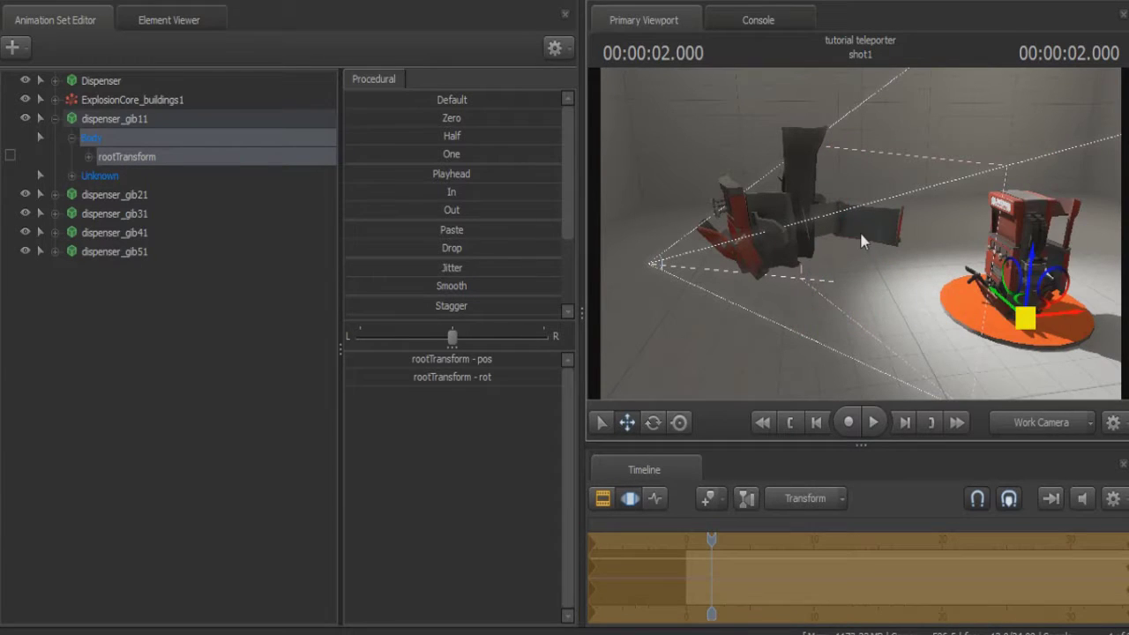
pyautogui.hotkey('ctrl', 'z')
# - Lock dispenser_gib11's rootTransform to the Dispenser's rootTransform and apply Zero fully to snap the gib onto the dispenser
pyautogui.click(55, 82)
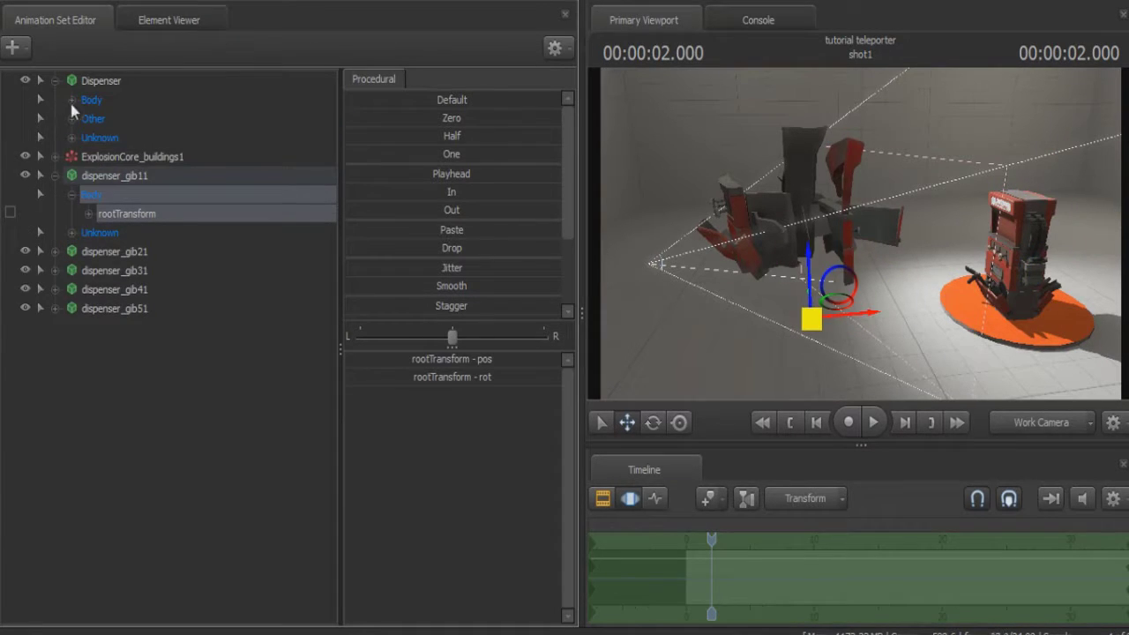
pyautogui.click(71, 100)
pyautogui.click(132, 118)
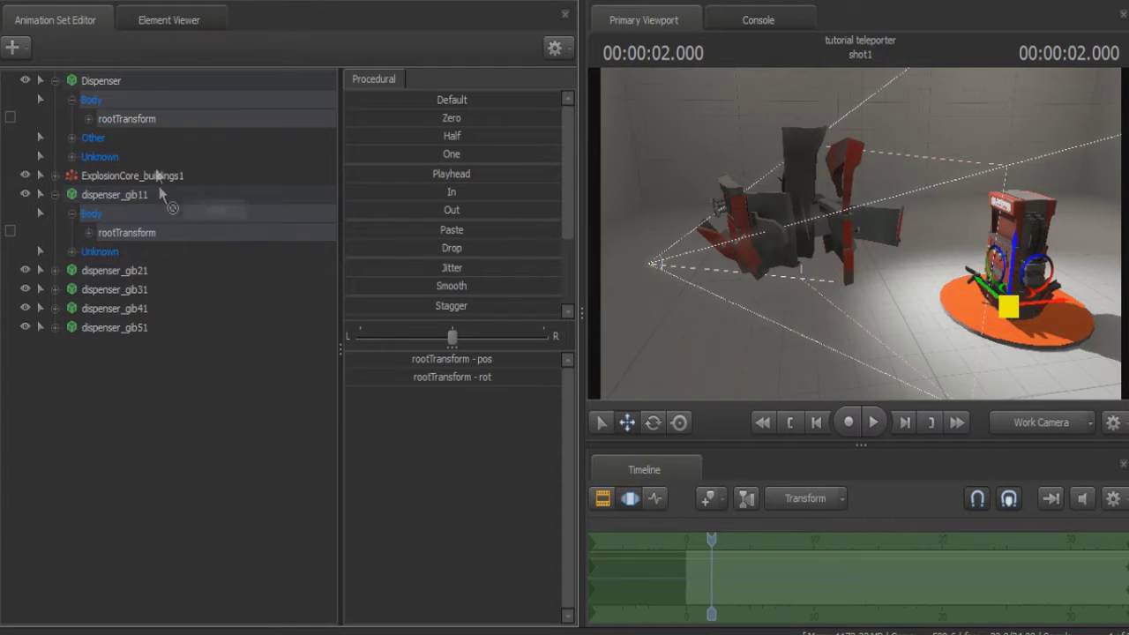
pyautogui.click(137, 235)
pyautogui.moveTo(449, 124); pyautogui.dragTo(561, 122)
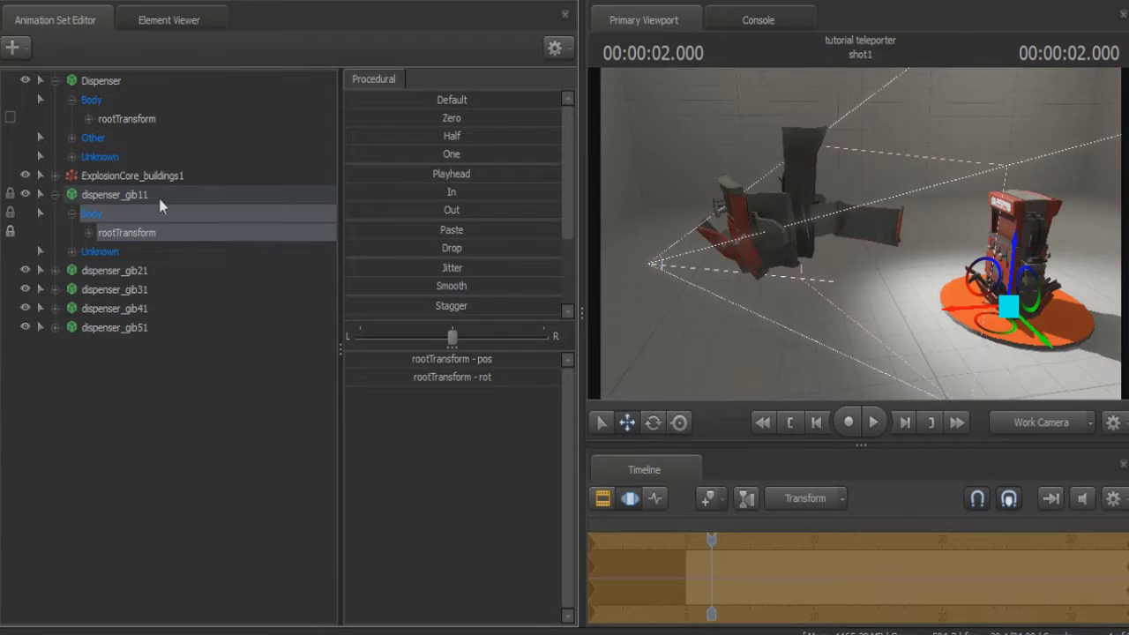
# - Unlock the transforms of the dispenser_gib11 animation set
pyautogui.rightClick(160, 204)
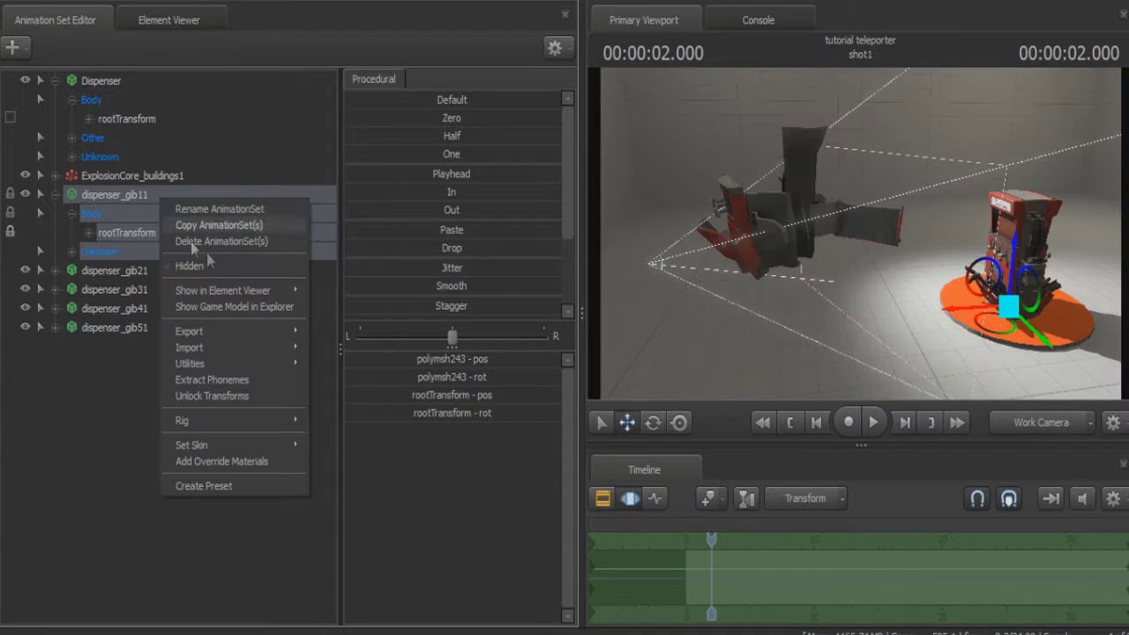
pyautogui.click(236, 397)
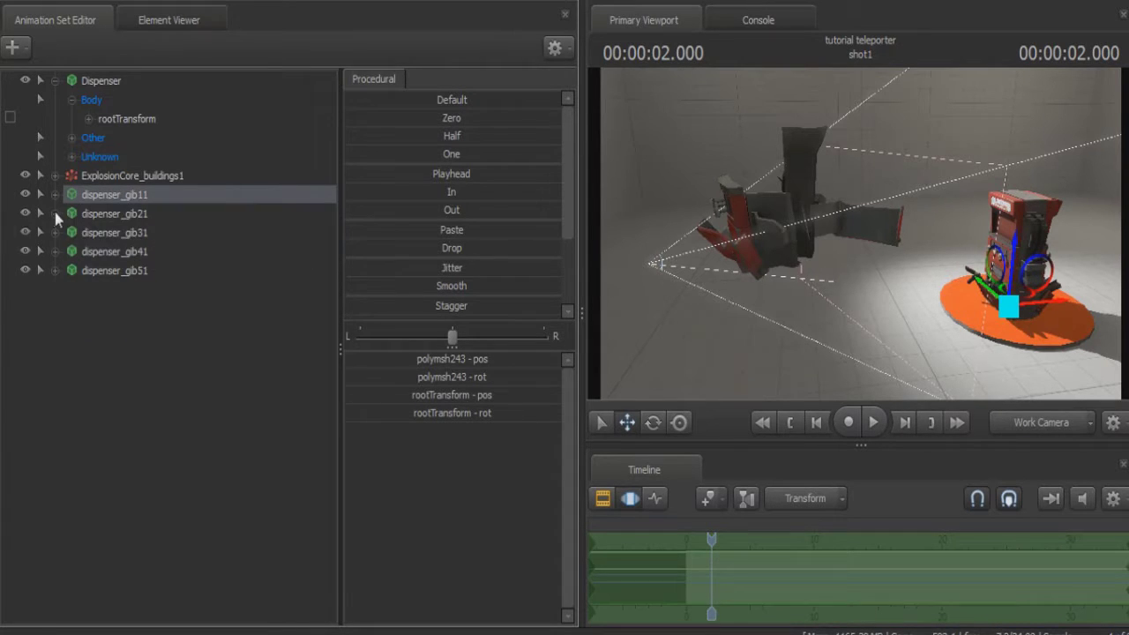
# - Snap dispenser_gib21 onto the dispenser by locking its rootTransform to the Dispenser's rootTransform, applying Zero fully, and unlocking its transforms
pyautogui.click(55, 214)
pyautogui.moveTo(133, 125); pyautogui.dragTo(134, 255)
pyautogui.click(451, 118)
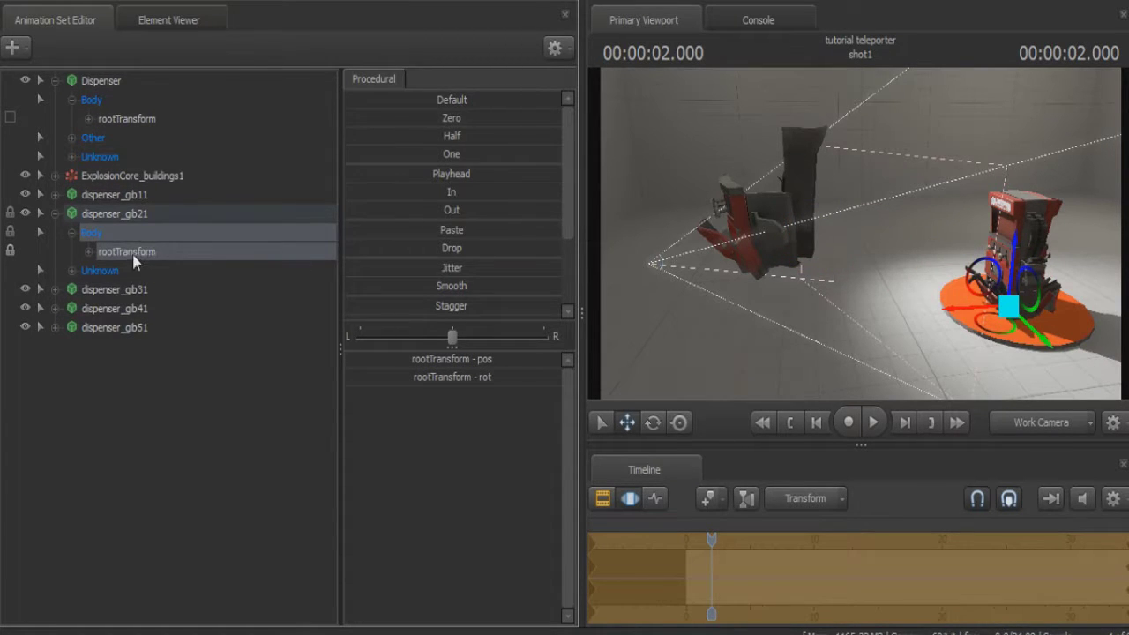
pyautogui.rightClick(168, 254)
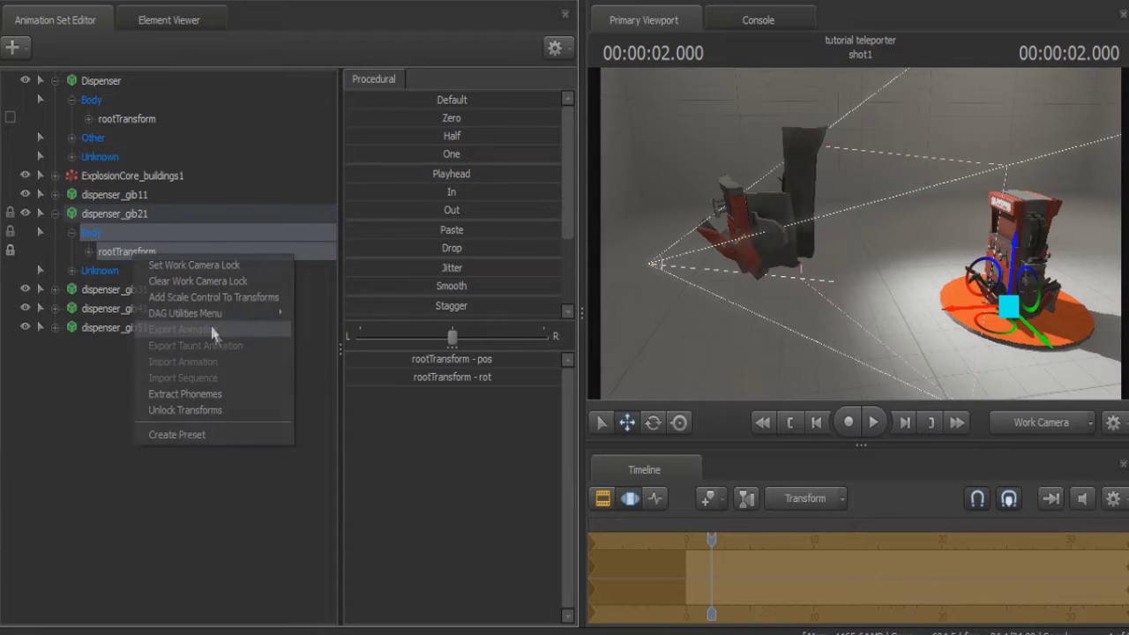
pyautogui.click(190, 410)
pyautogui.click(55, 215)
# - Align dispenser_gib31 with the dispenser: lock its rootTransform to the Dispenser's rootTransform, apply Zero fully, and unlock its transforms
pyautogui.click(56, 232)
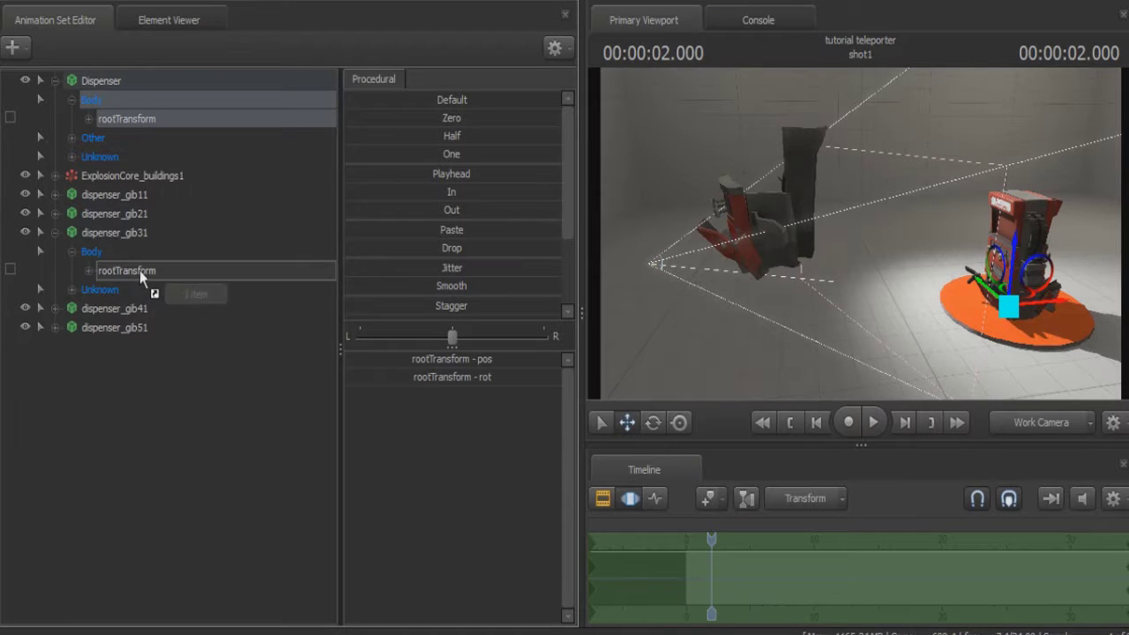
pyautogui.click(139, 269)
pyautogui.moveTo(452, 118); pyautogui.dragTo(758, 93)
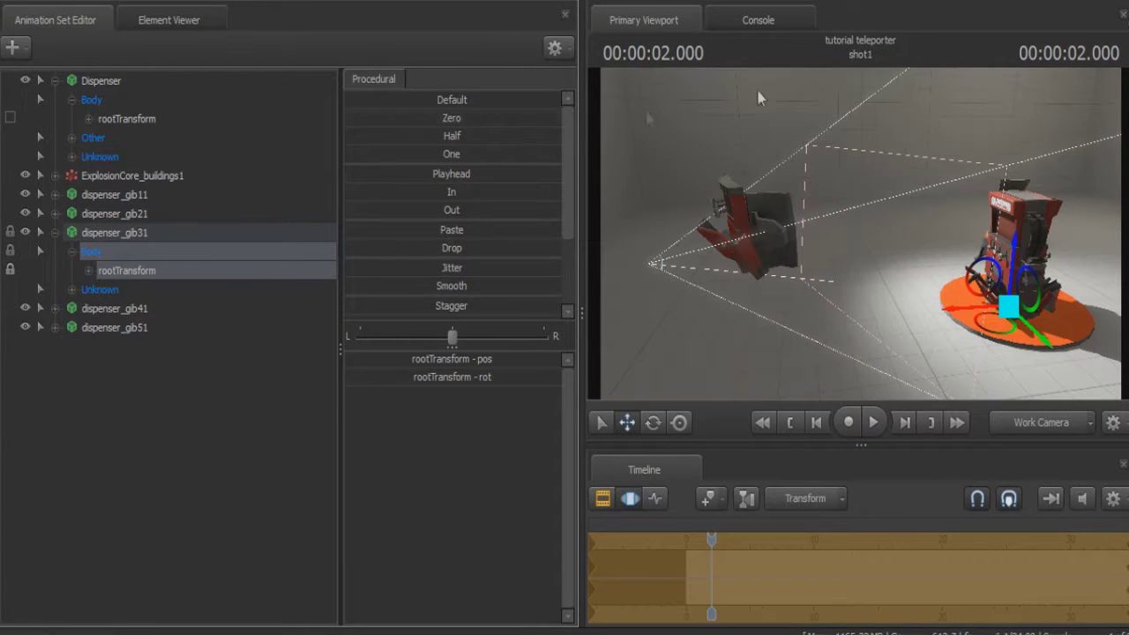
pyautogui.click(123, 232)
pyautogui.rightClick(123, 231)
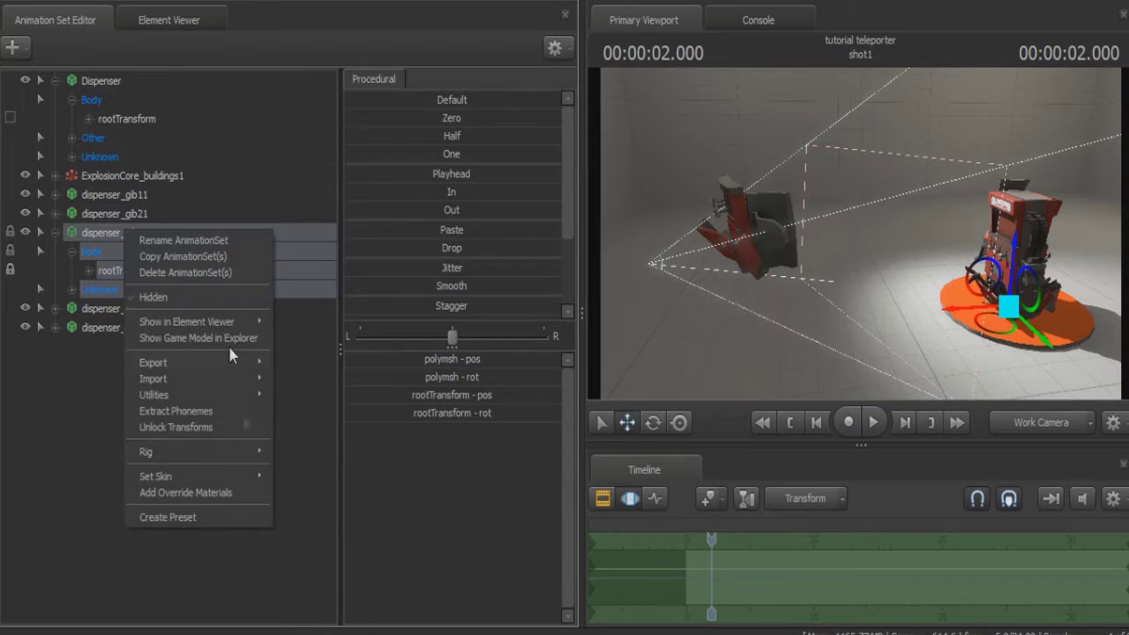
pyautogui.click(216, 428)
pyautogui.click(40, 232)
# - Lock dispenser_gib41's rootTransform to the Dispenser's rootTransform, apply Zero fully to snap it into place, and unlock its transforms
pyautogui.click(40, 252)
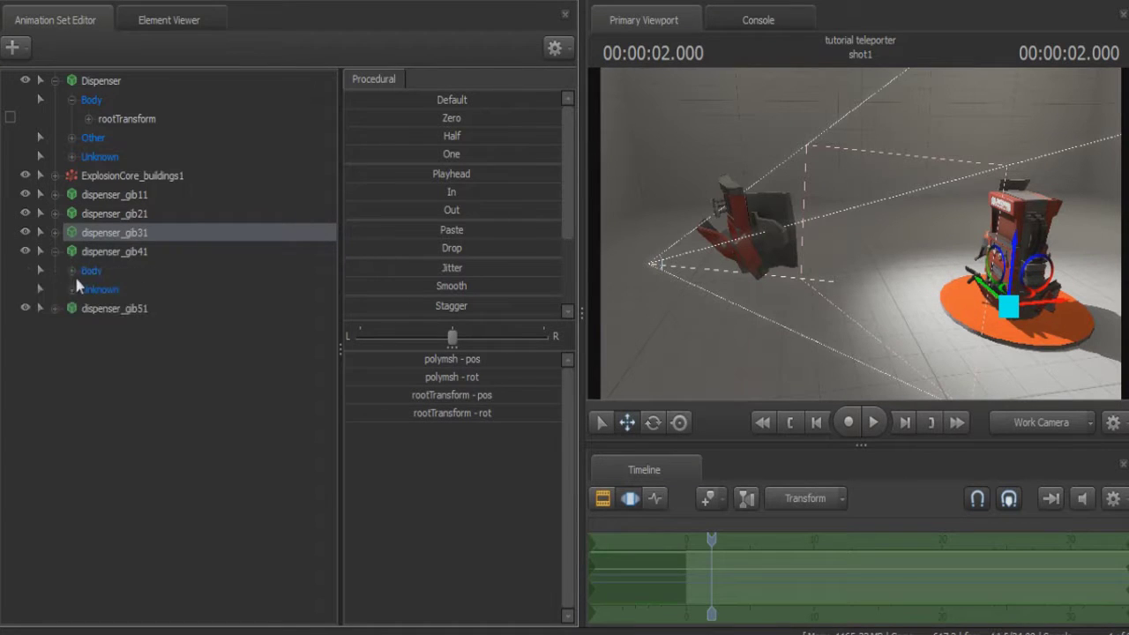
pyautogui.click(73, 272)
pyautogui.moveTo(124, 119); pyautogui.dragTo(152, 291)
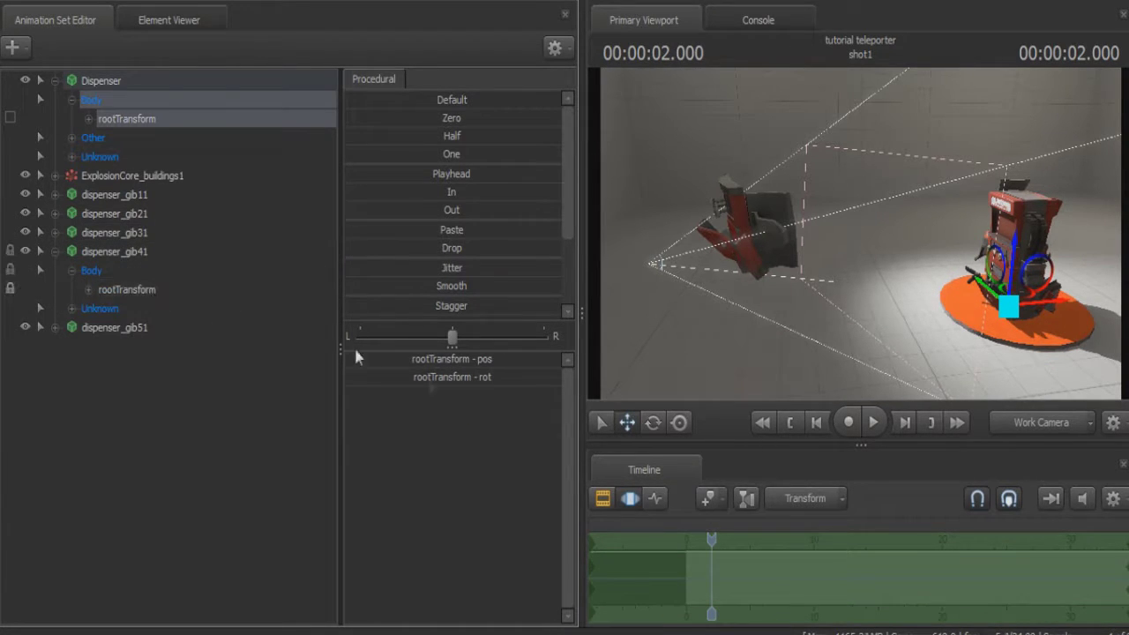
pyautogui.click(91, 271)
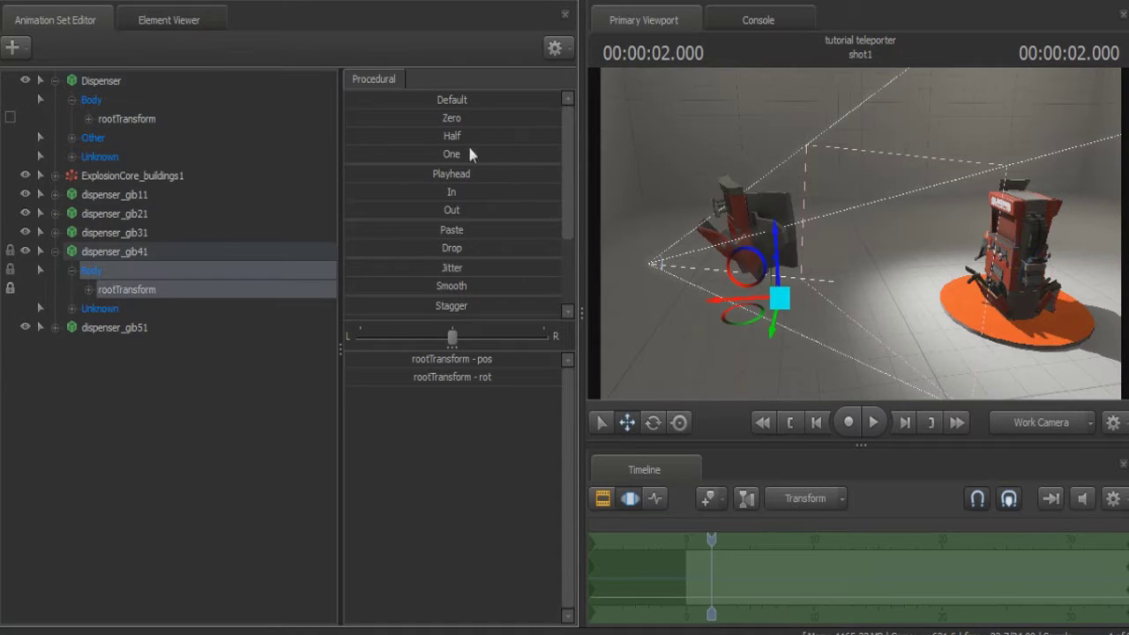
pyautogui.moveTo(459, 119); pyautogui.dragTo(676, 119)
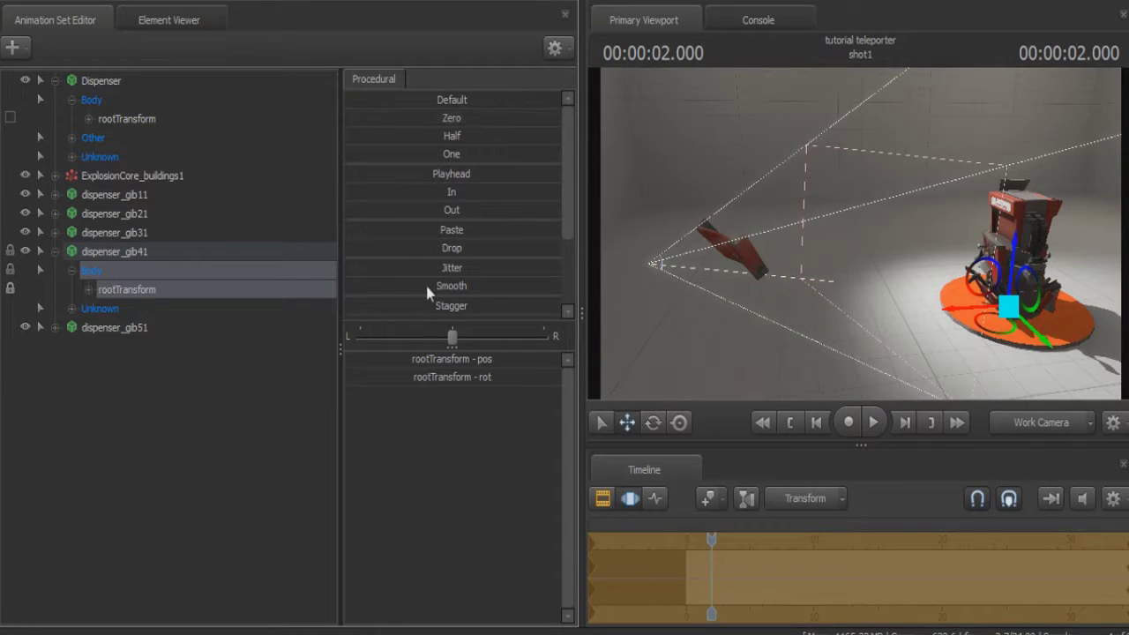
pyautogui.click(121, 256)
pyautogui.rightClick(122, 254)
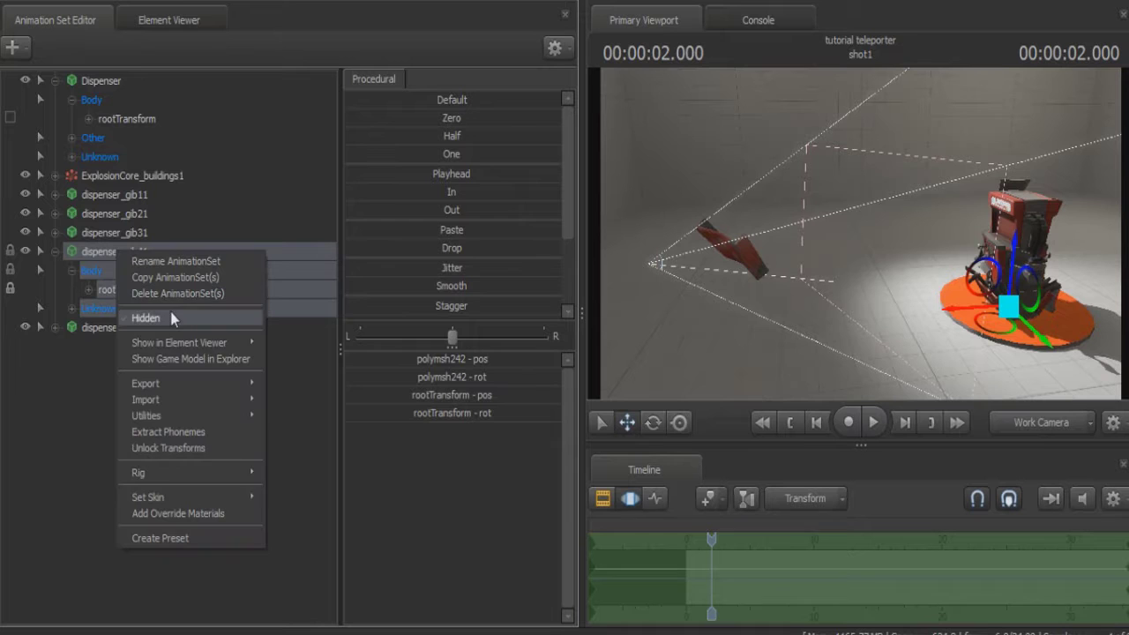
pyautogui.click(179, 454)
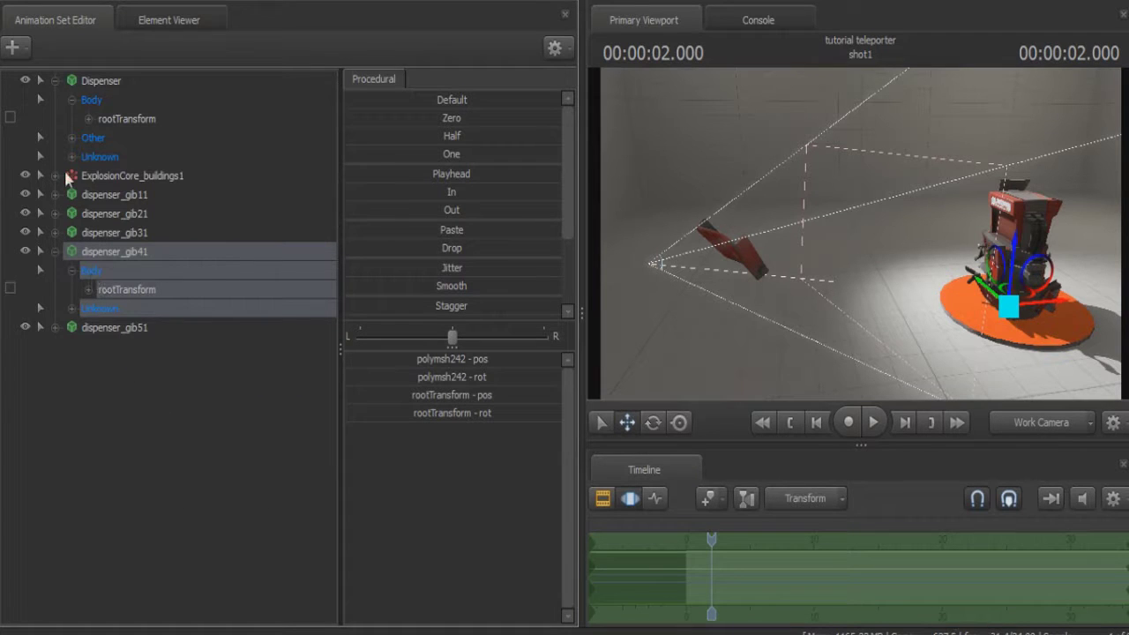
pyautogui.click(54, 252)
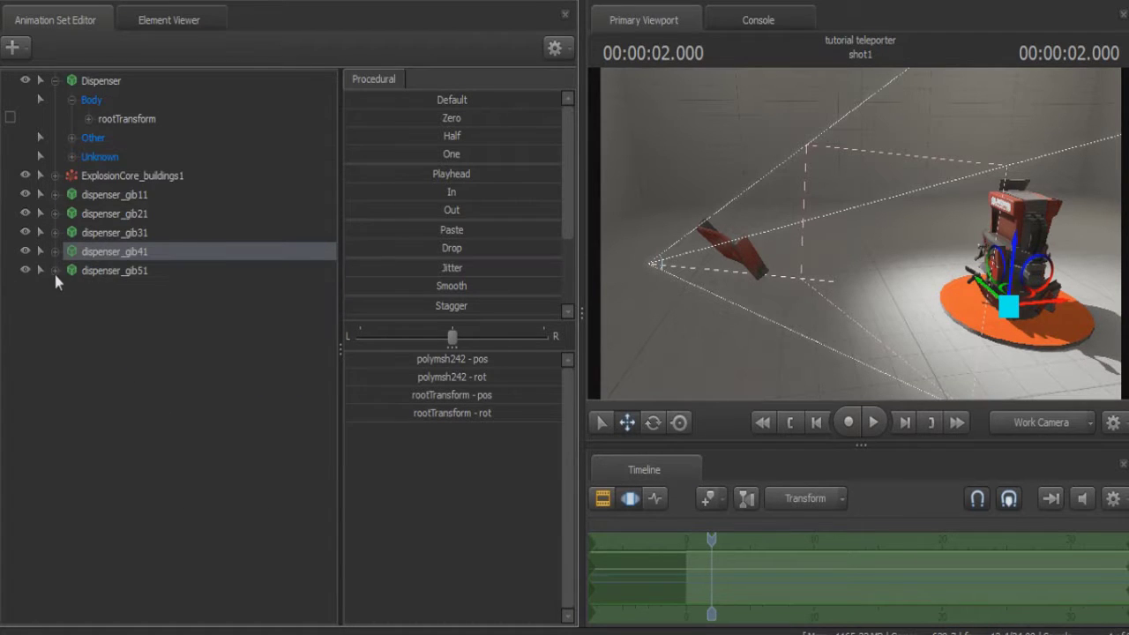
# - Lock dispenser_gib51's rootTransform to the Dispenser's rootTransform, zero it fully onto the dispenser, and unlock its transforms
pyautogui.click(53, 270)
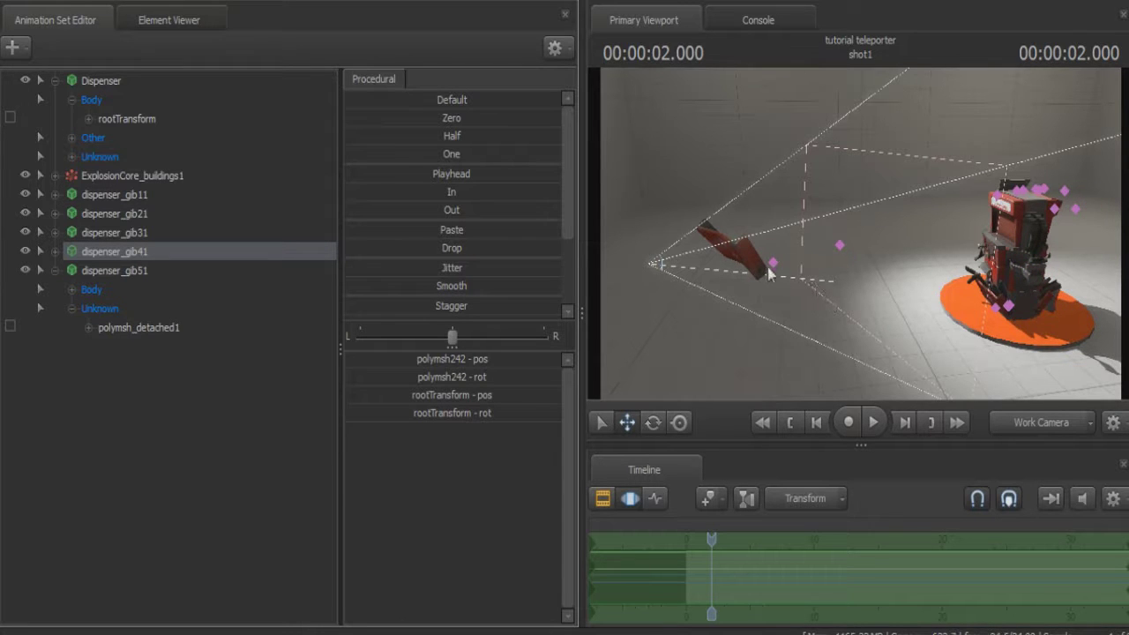
pyautogui.click(840, 245)
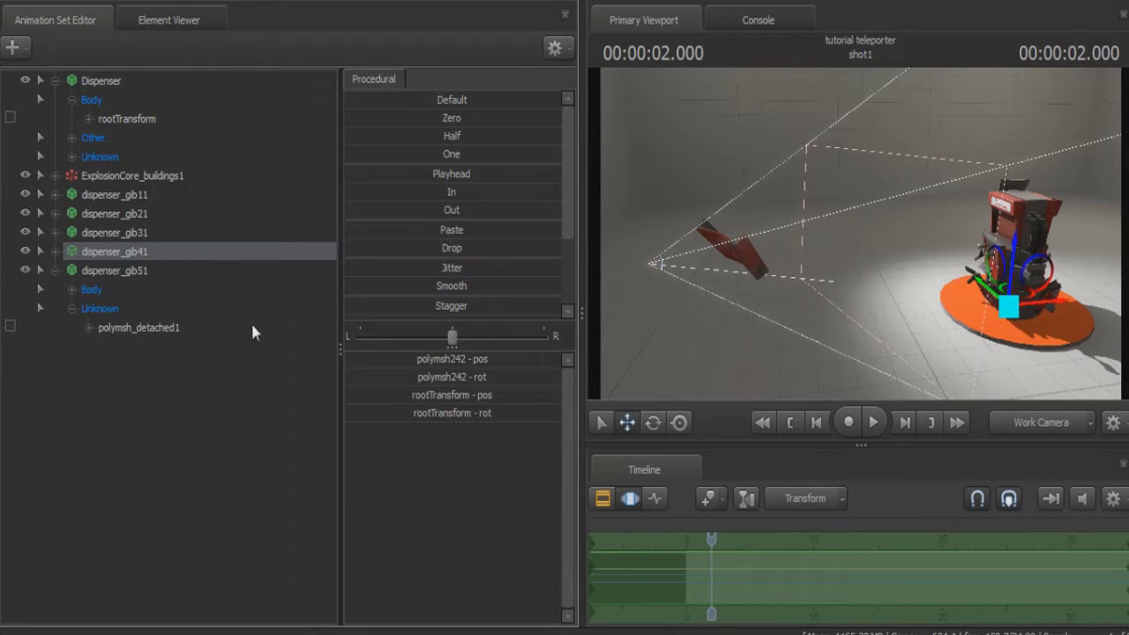
pyautogui.click(70, 309)
pyautogui.click(73, 289)
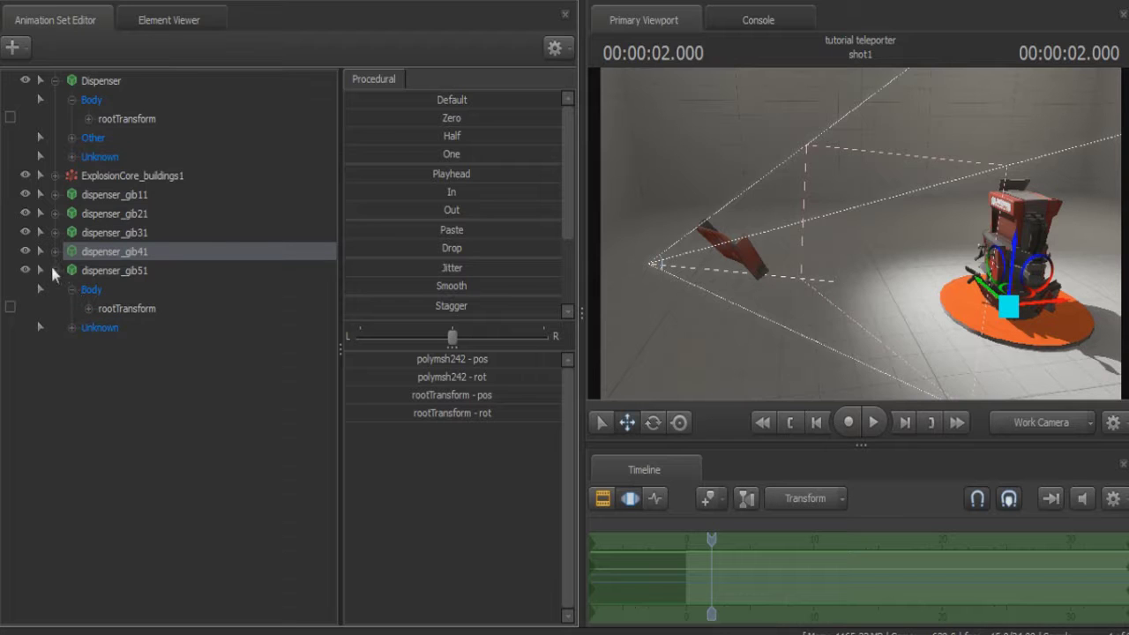
pyautogui.moveTo(117, 122); pyautogui.dragTo(129, 310)
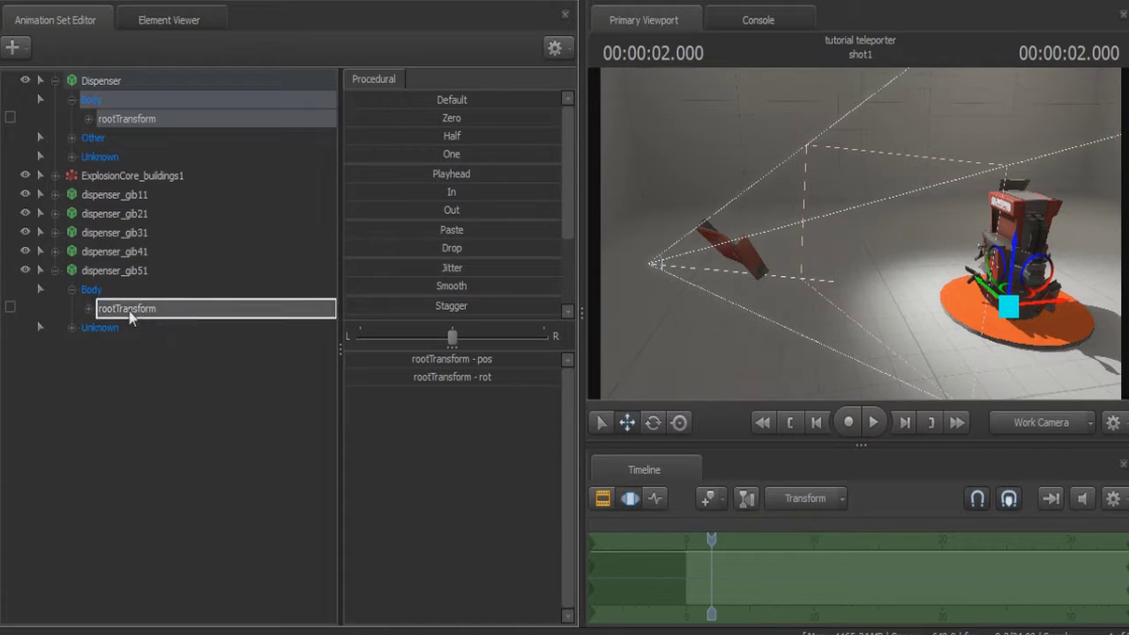
pyautogui.click(129, 311)
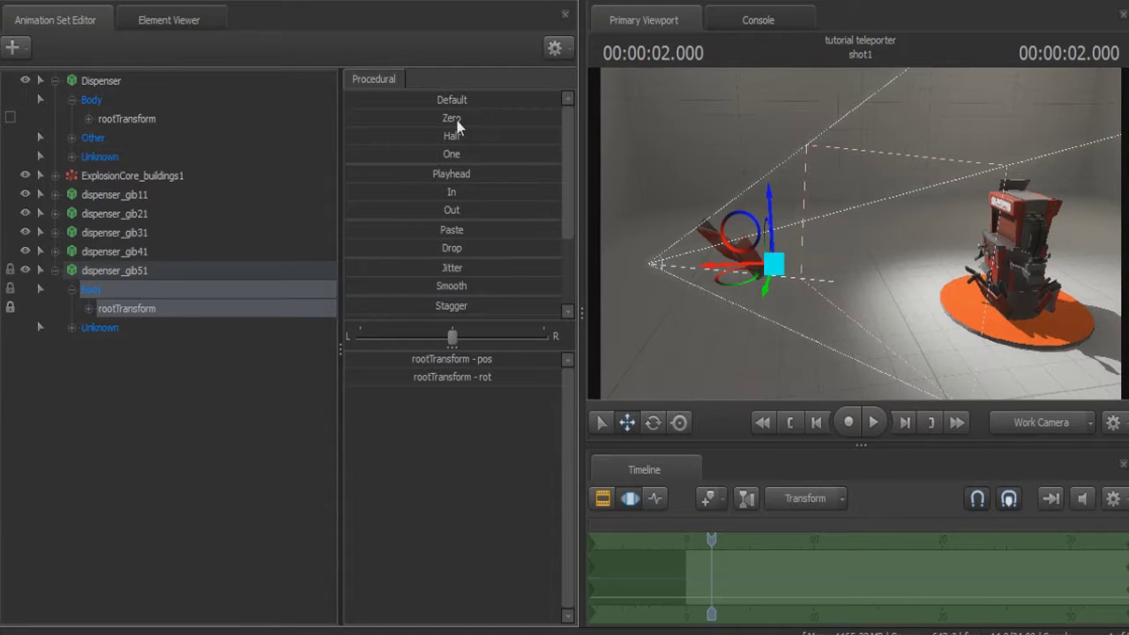
pyautogui.moveTo(362, 118); pyautogui.dragTo(564, 118)
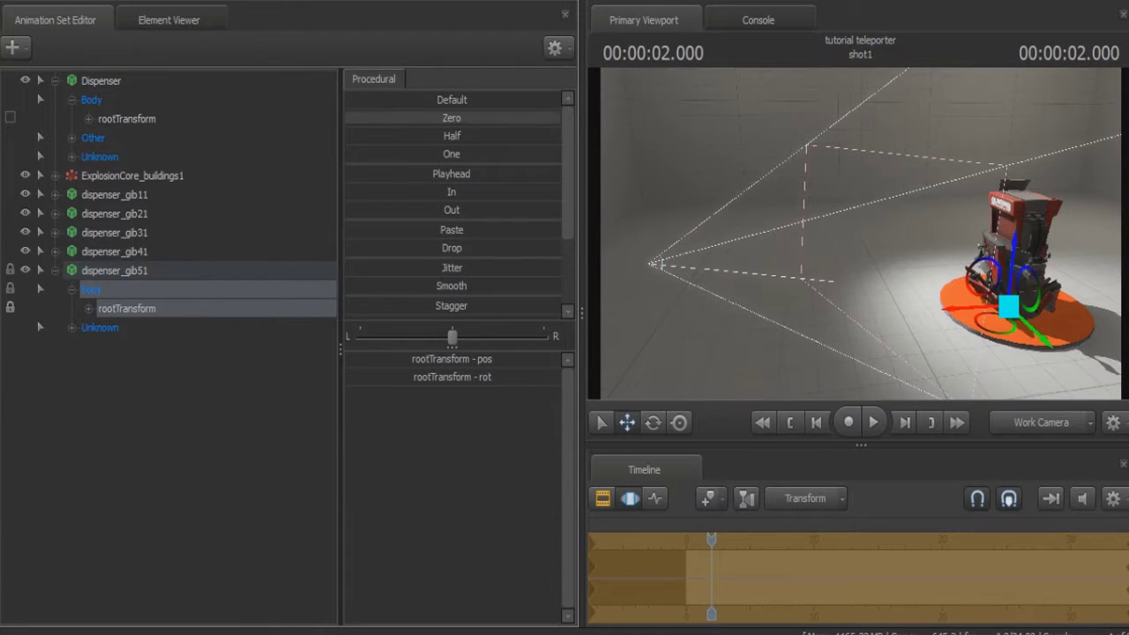
pyautogui.rightClick(139, 269)
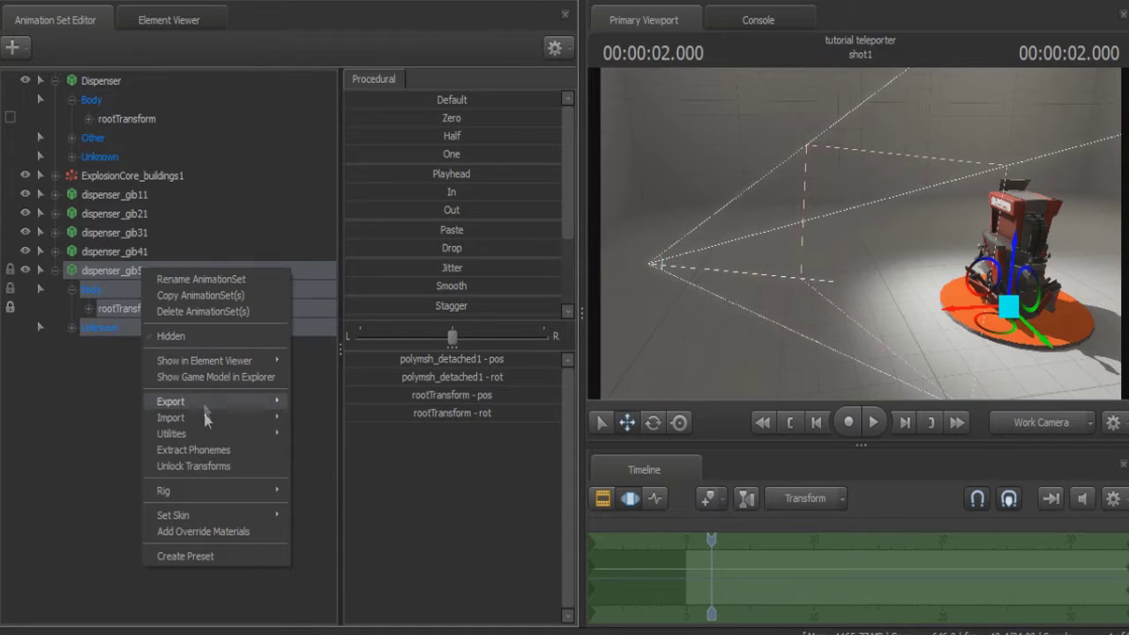
pyautogui.click(221, 467)
pyautogui.click(53, 272)
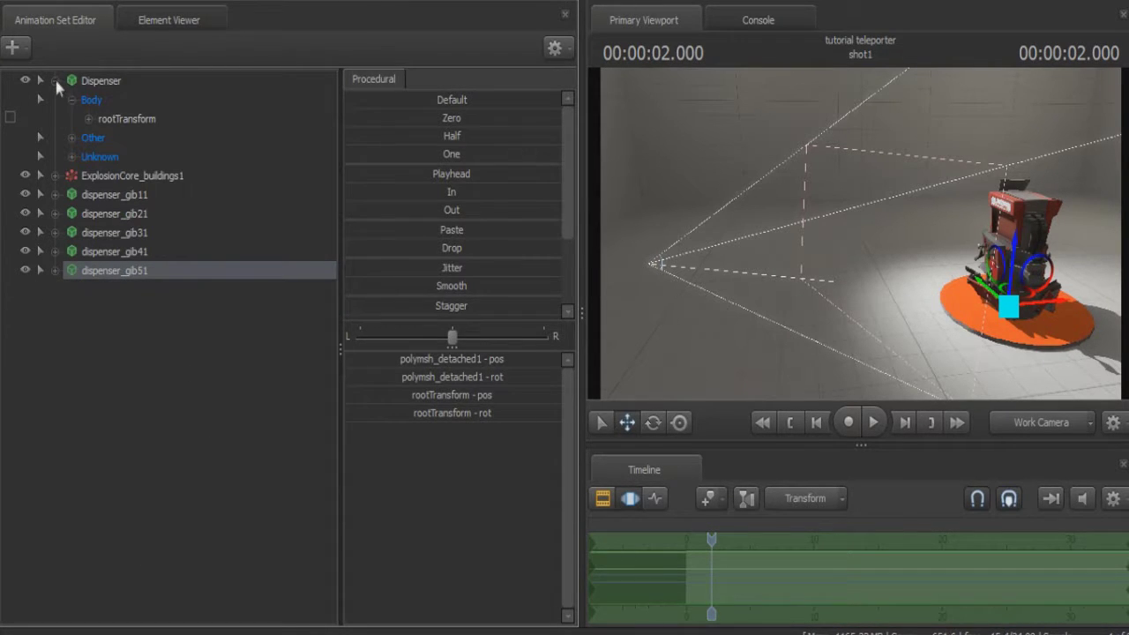
pyautogui.click(55, 79)
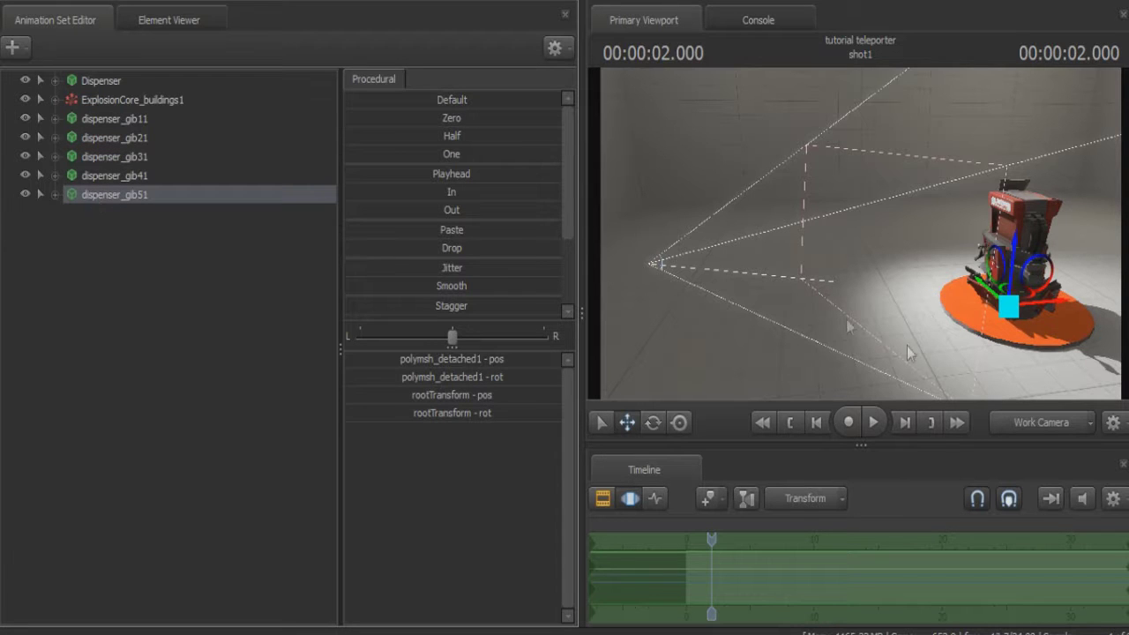
# - Hide the Dispenser temporarily to inspect the alignment of the gib models from several angles, and show it again
pyautogui.press('w')
pyautogui.moveTo(948, 342)
pyautogui.mouseDown()
pyautogui.moveTo(1058, 342)
pyautogui.moveTo(944, 340)
pyautogui.mouseUp()
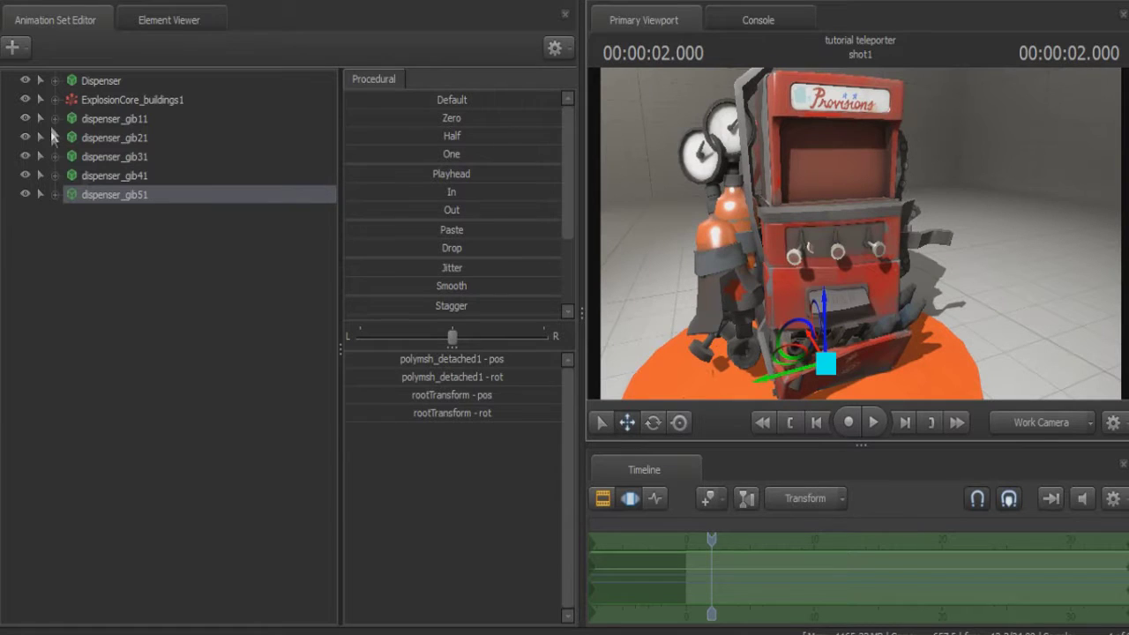
pyautogui.click(31, 79)
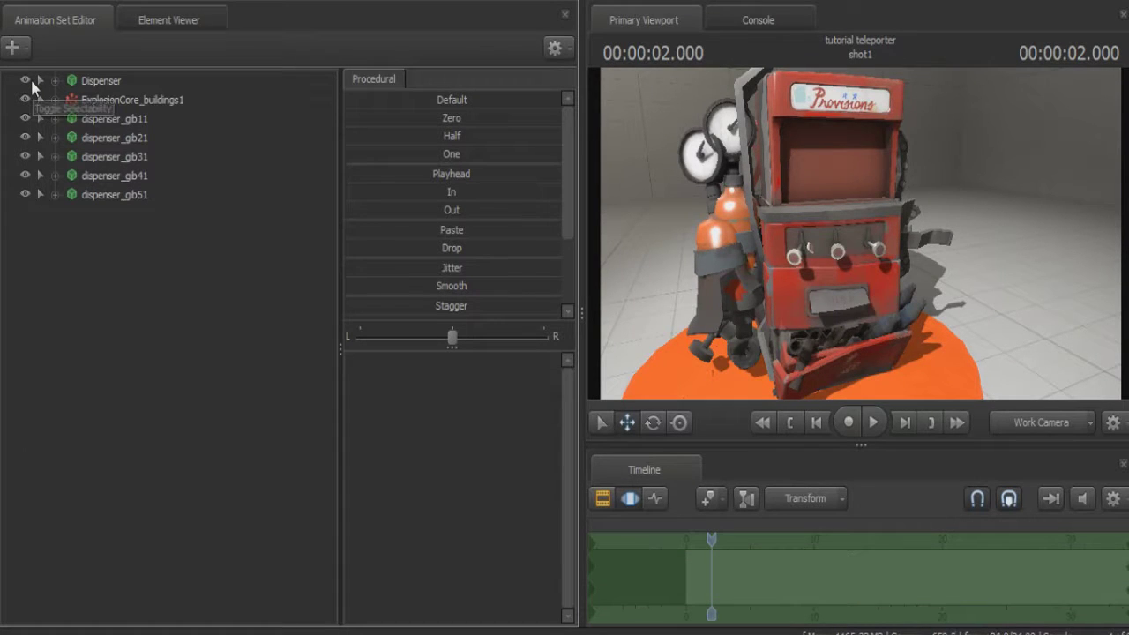
pyautogui.click(27, 81)
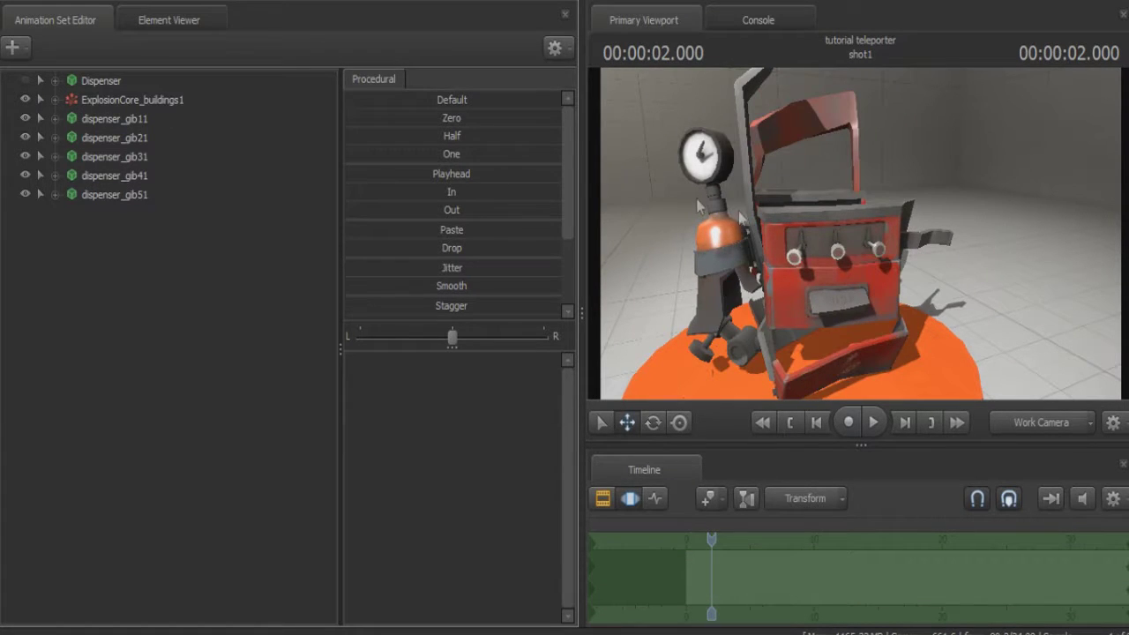
pyautogui.moveTo(750, 216); pyautogui.dragTo(631, 220)
pyautogui.moveTo(861, 235)
pyautogui.mouseDown()
pyautogui.moveTo(847, 236)
pyautogui.moveTo(861, 235)
pyautogui.mouseUp()
pyautogui.press('Right')
pyautogui.press('Left')
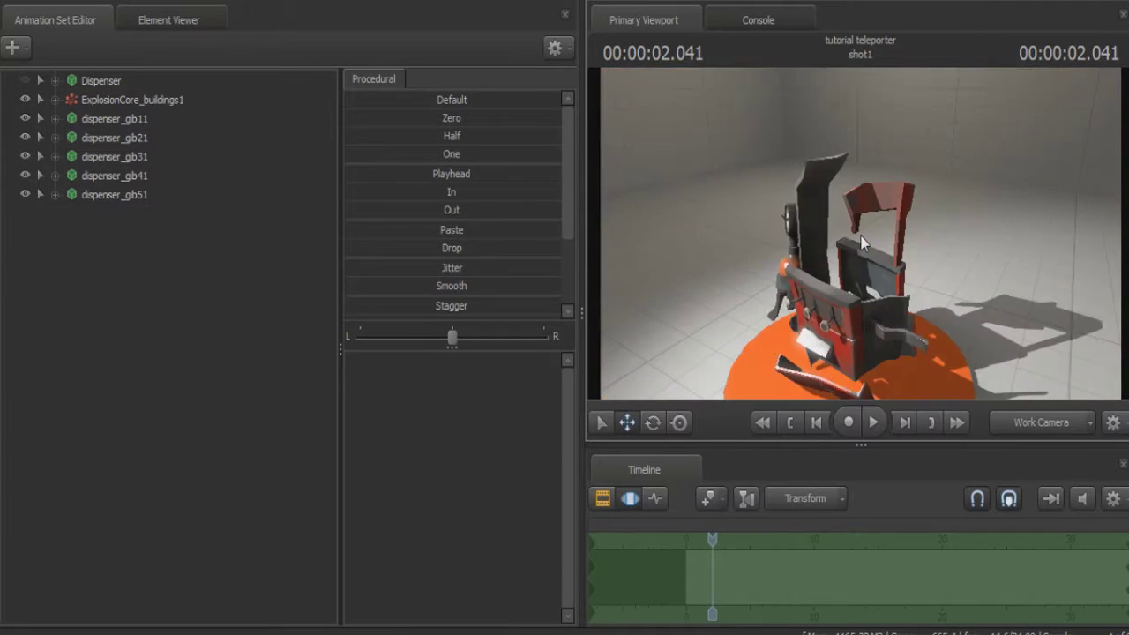
pyautogui.press('Right')
pyautogui.press('Left')
pyautogui.click(26, 80)
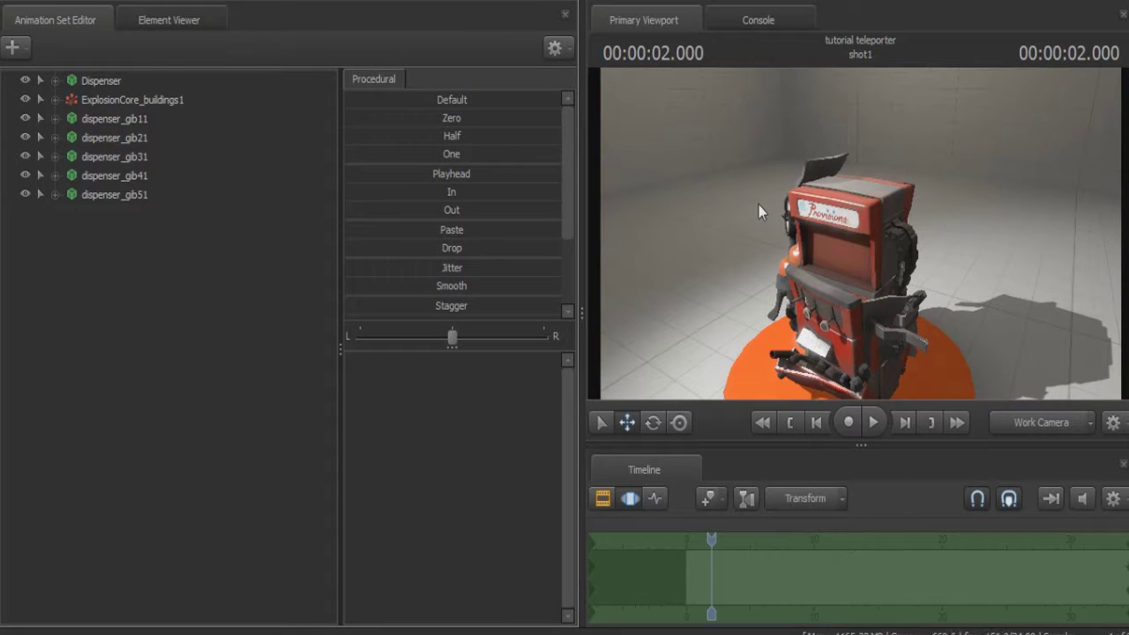
pyautogui.moveTo(758, 205); pyautogui.dragTo(857, 226)
# - Expand all five dispenser gib animation sets down to their rootTransform controls
pyautogui.click(53, 118)
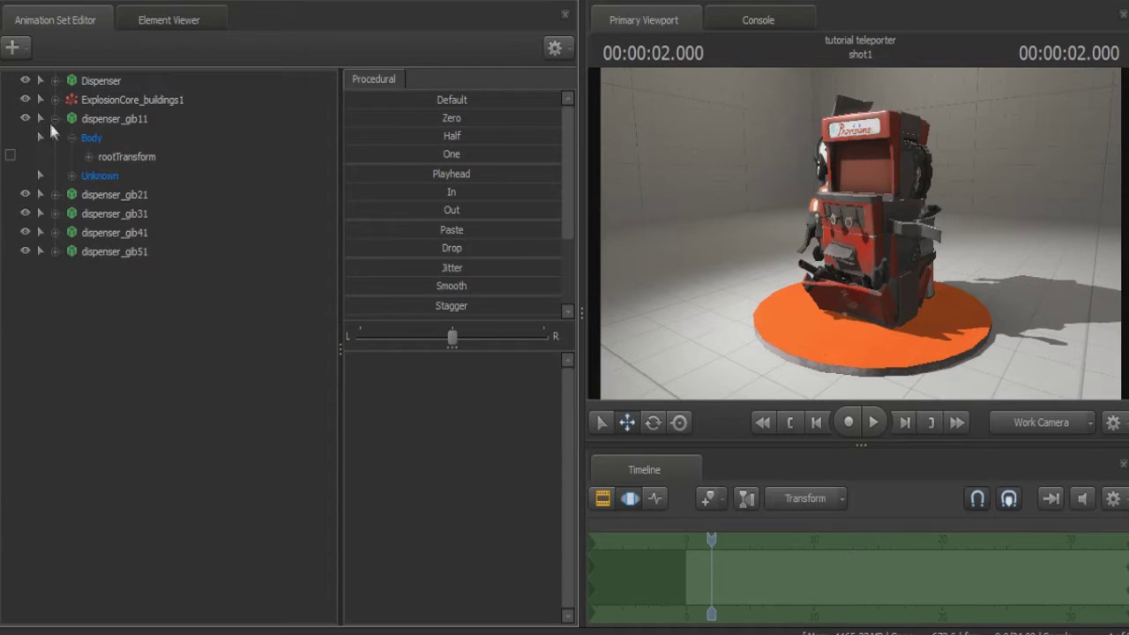
pyautogui.click(94, 158)
pyautogui.click(53, 194)
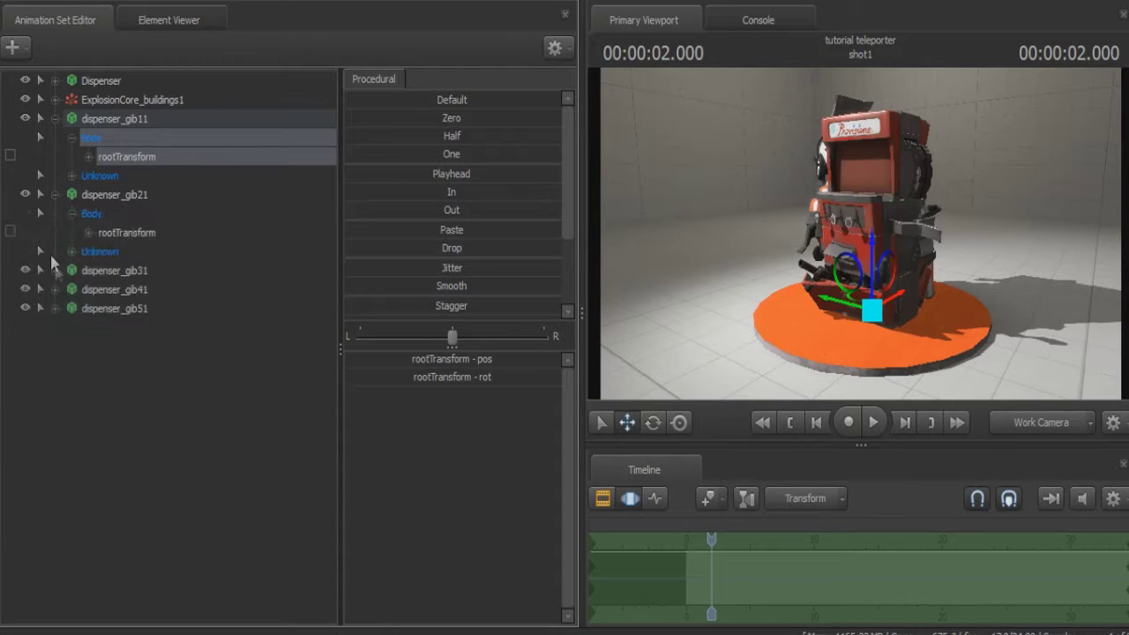
pyautogui.click(53, 270)
pyautogui.click(55, 345)
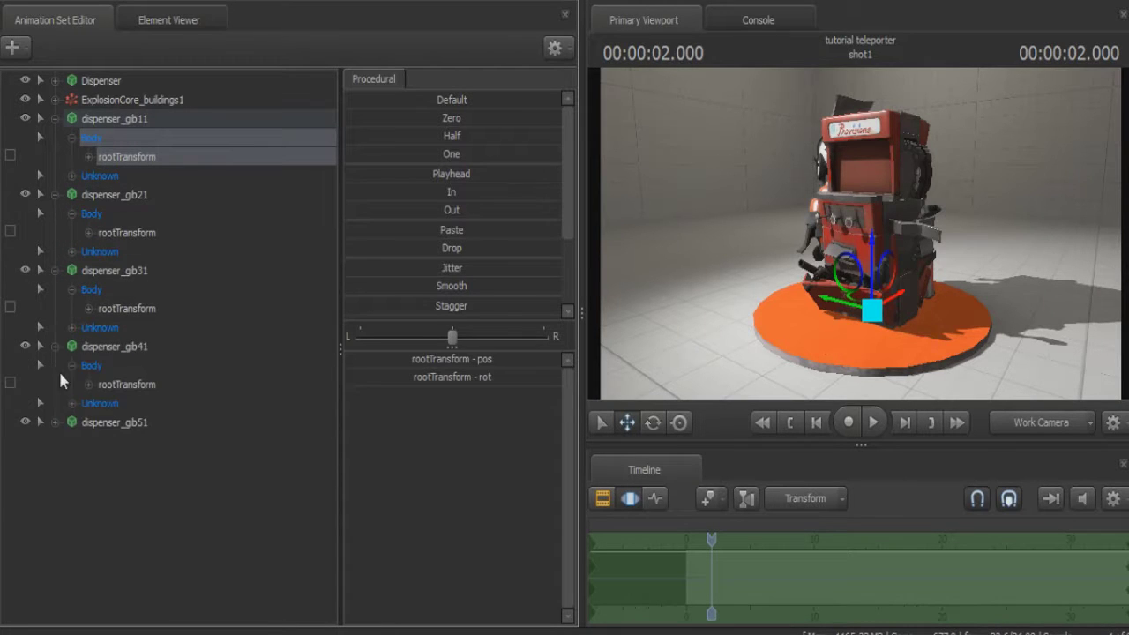
pyautogui.click(53, 422)
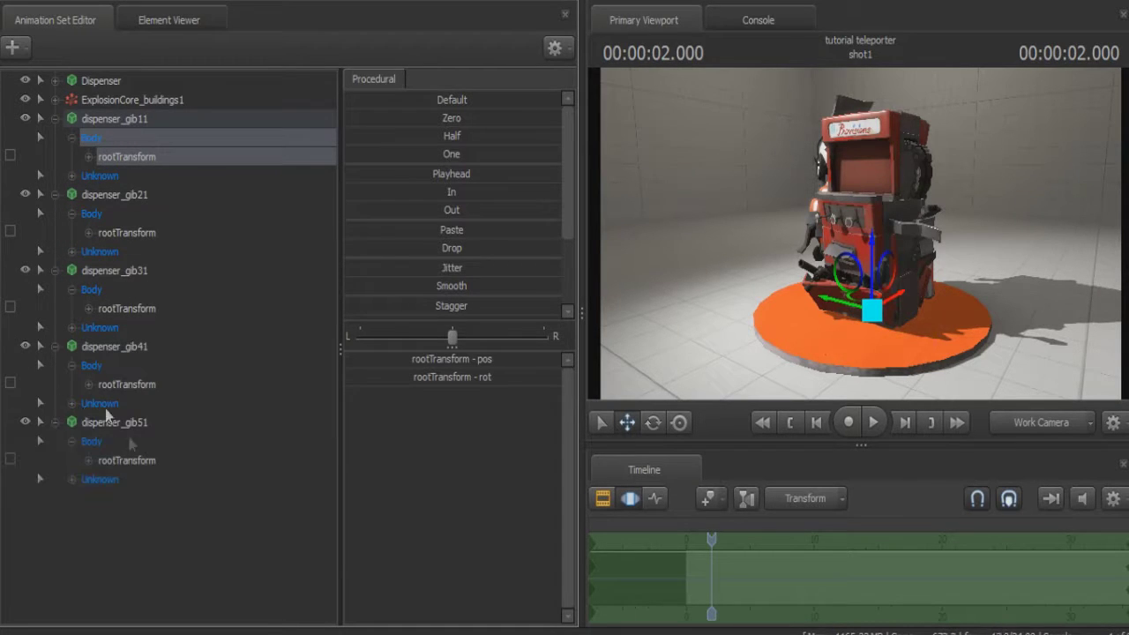
# - Select dispenser_gib11's rootTransform and display its curves in the Graph Editor around the 2-second mark
pyautogui.click(141, 232)
pyautogui.click(139, 158)
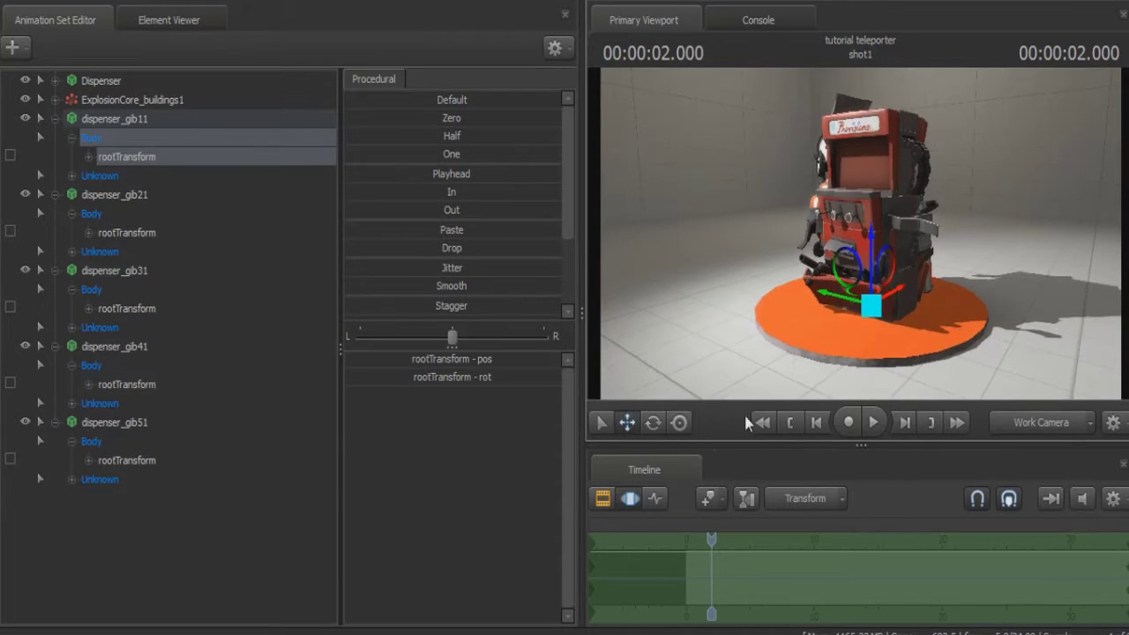
pyautogui.click(657, 498)
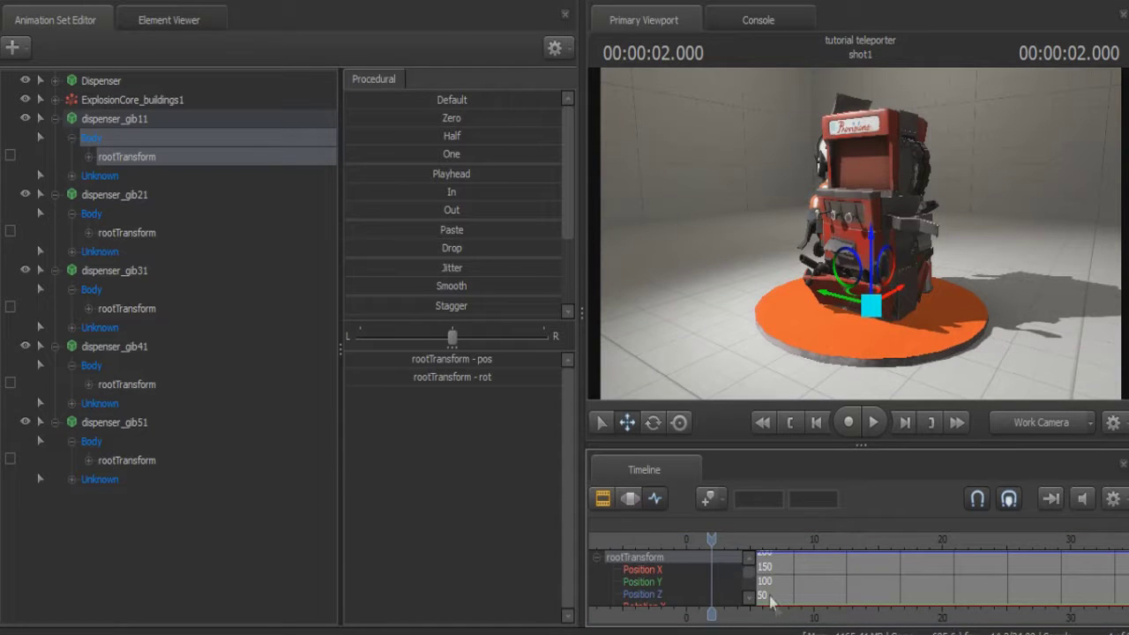
pyautogui.scroll(6, 843, 583)
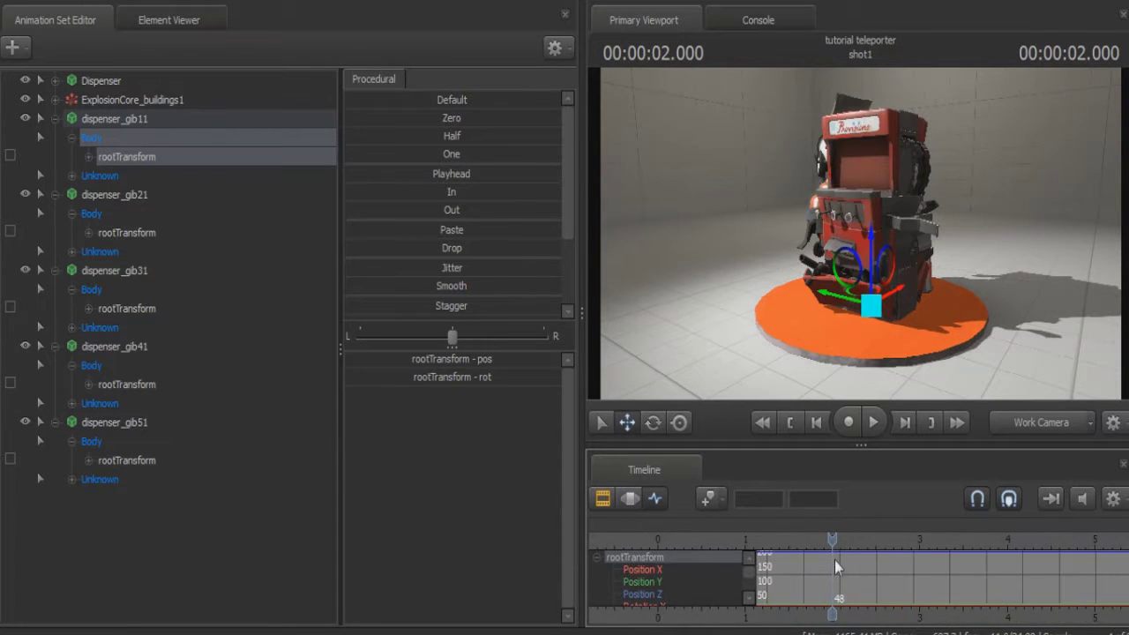
# - Collapse the Body group and expand the Unknown group of each dispenser gib to expose its polymsh control
pyautogui.scroll(5, 835, 560)
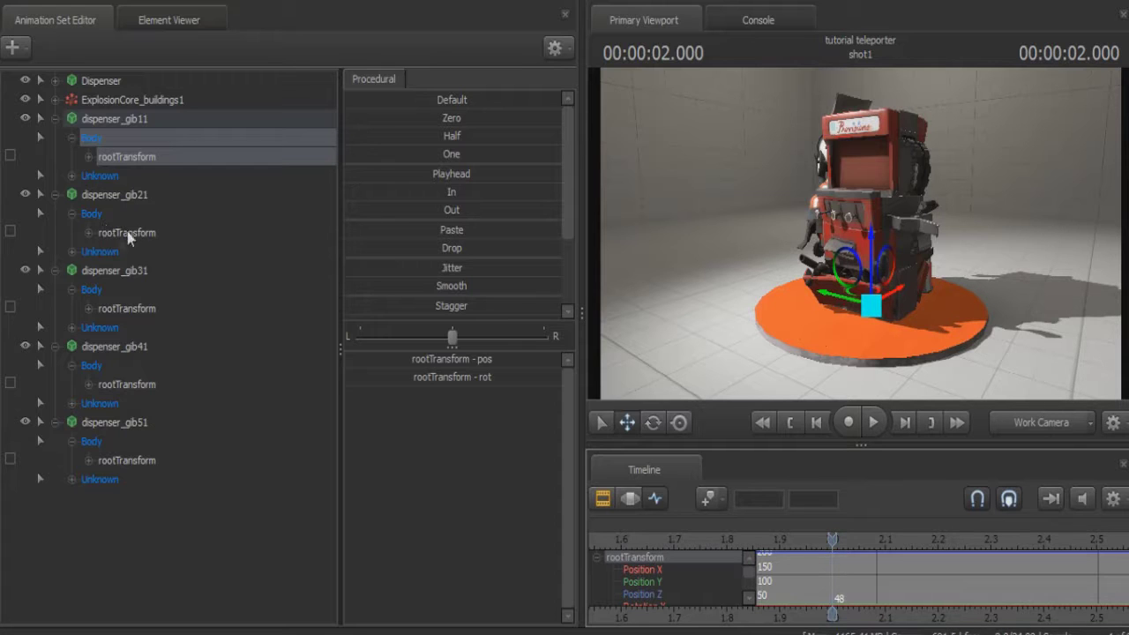
pyautogui.click(72, 139)
pyautogui.click(73, 157)
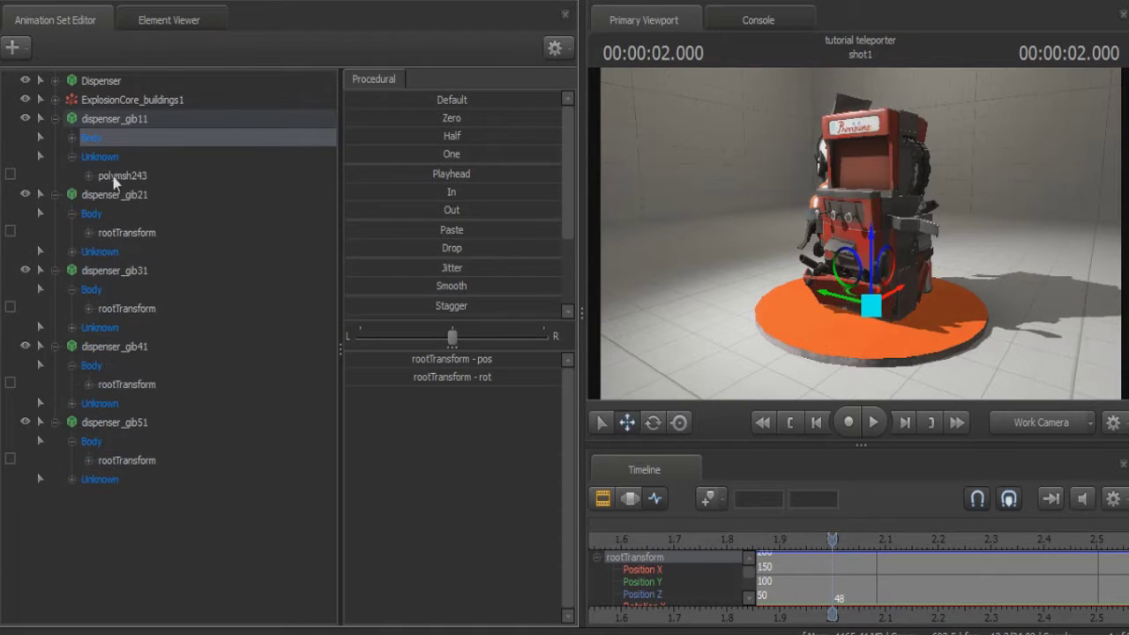
pyautogui.click(72, 213)
pyautogui.click(72, 233)
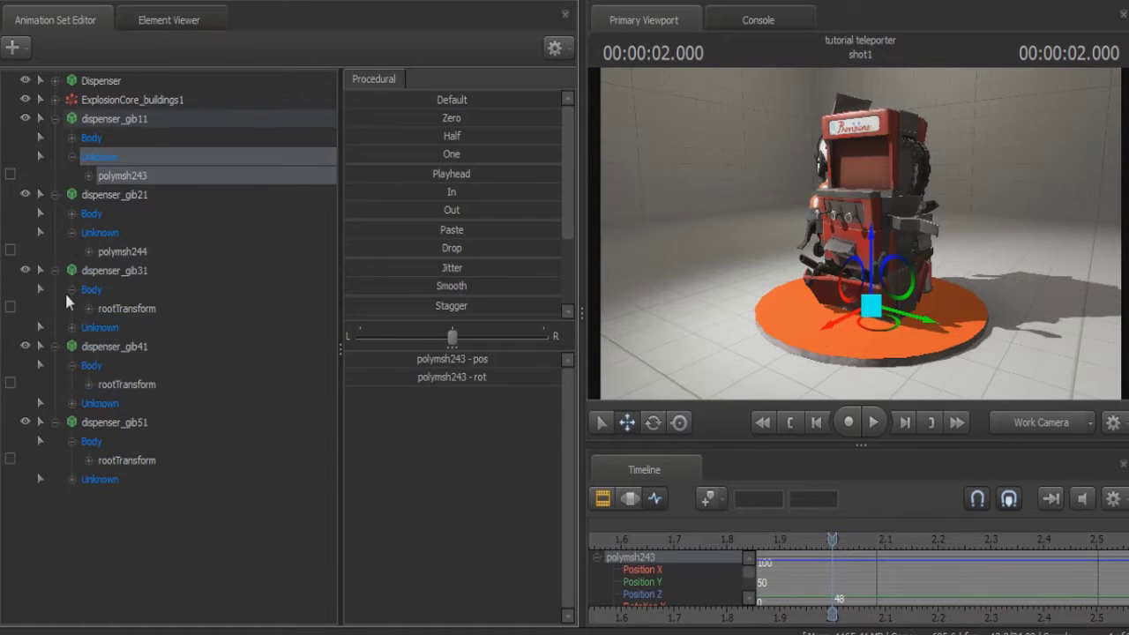
pyautogui.click(72, 289)
pyautogui.click(72, 309)
pyautogui.click(72, 365)
pyautogui.click(72, 385)
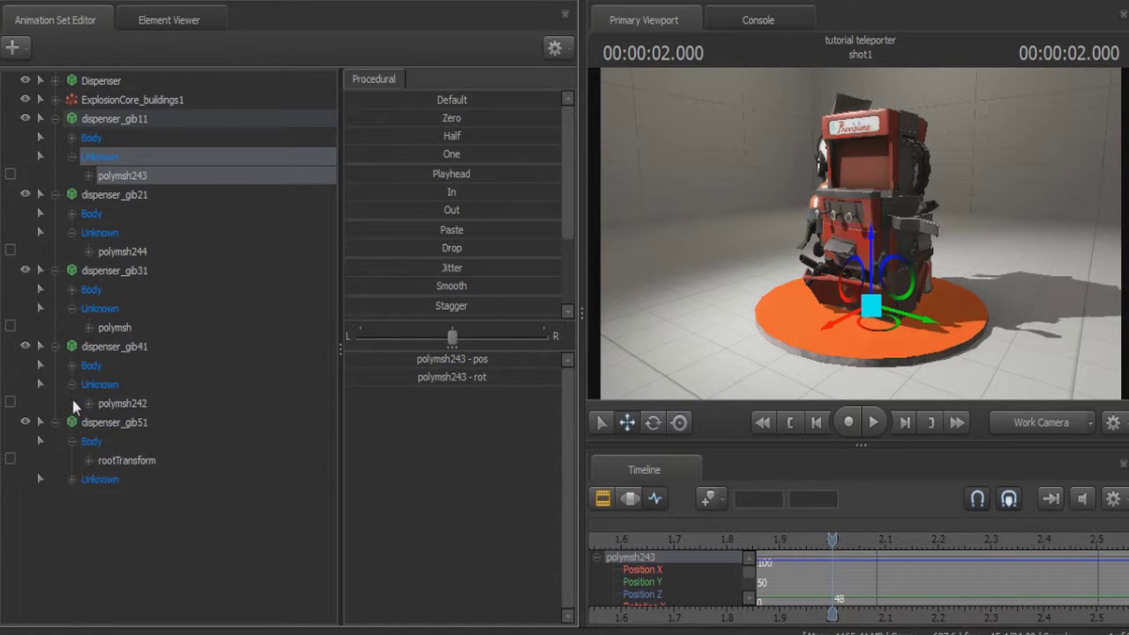
pyautogui.click(72, 441)
pyautogui.click(72, 461)
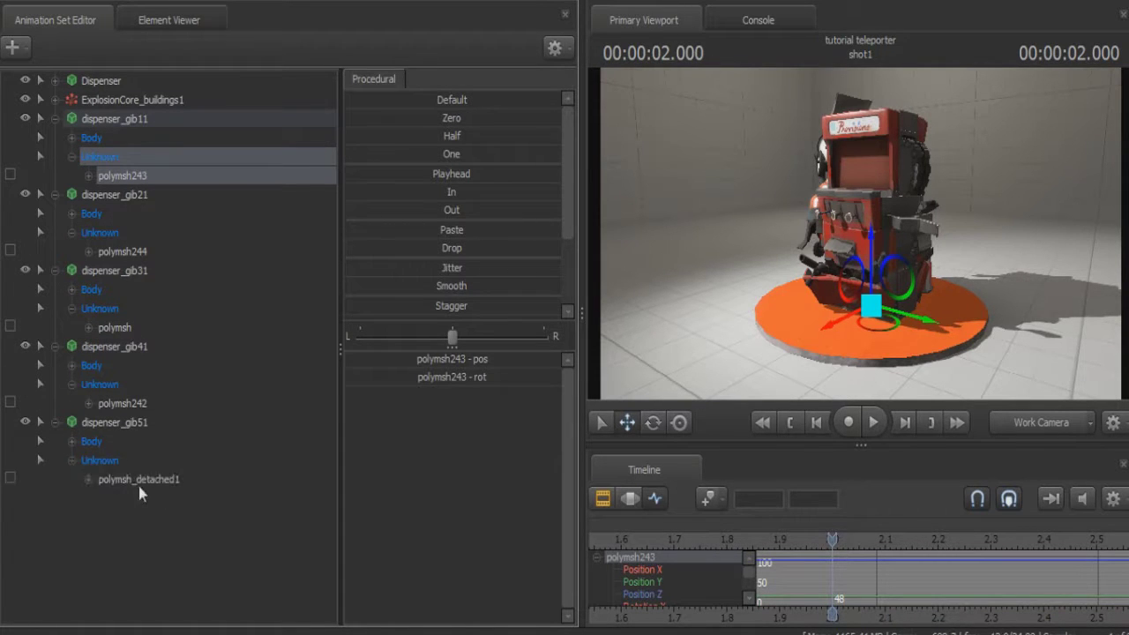
pyautogui.click(138, 479)
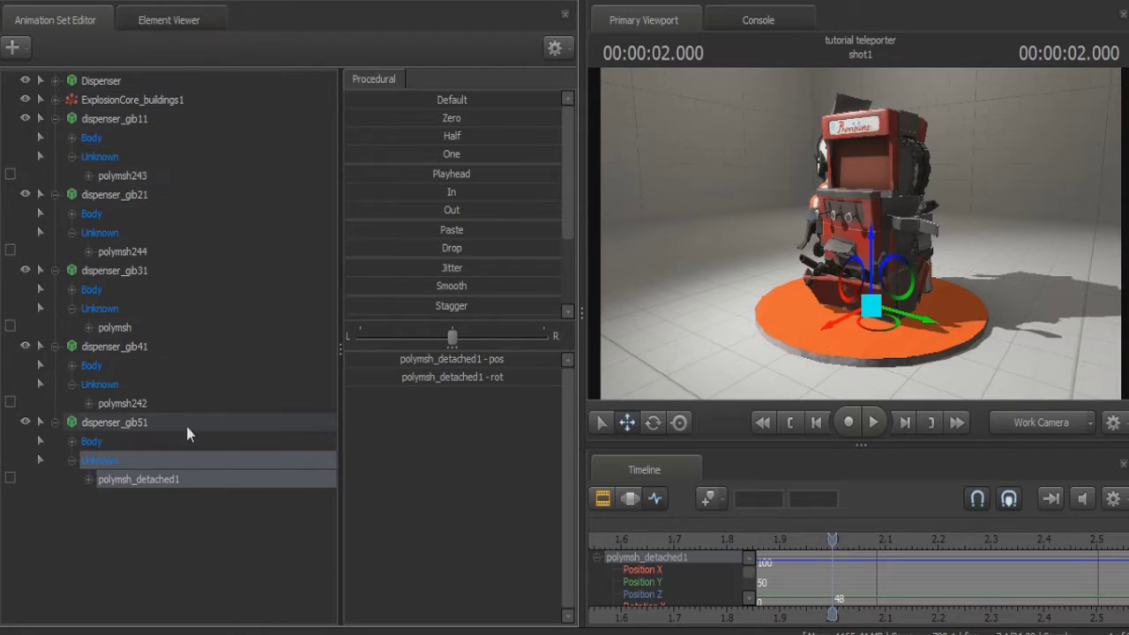
pyautogui.keyDown('ctrl'); pyautogui.click(138, 403); pyautogui.keyUp('ctrl')
pyautogui.keyDown('ctrl'); pyautogui.click(147, 250); pyautogui.keyUp('ctrl')
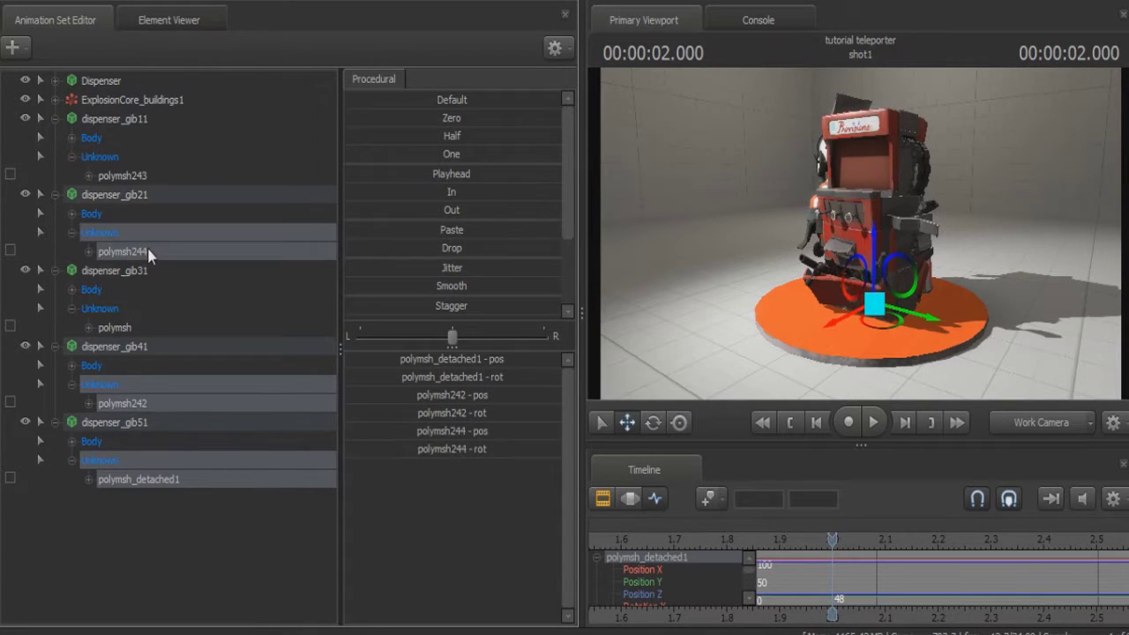
pyautogui.keyDown('ctrl'); pyautogui.click(123, 330); pyautogui.keyUp('ctrl')
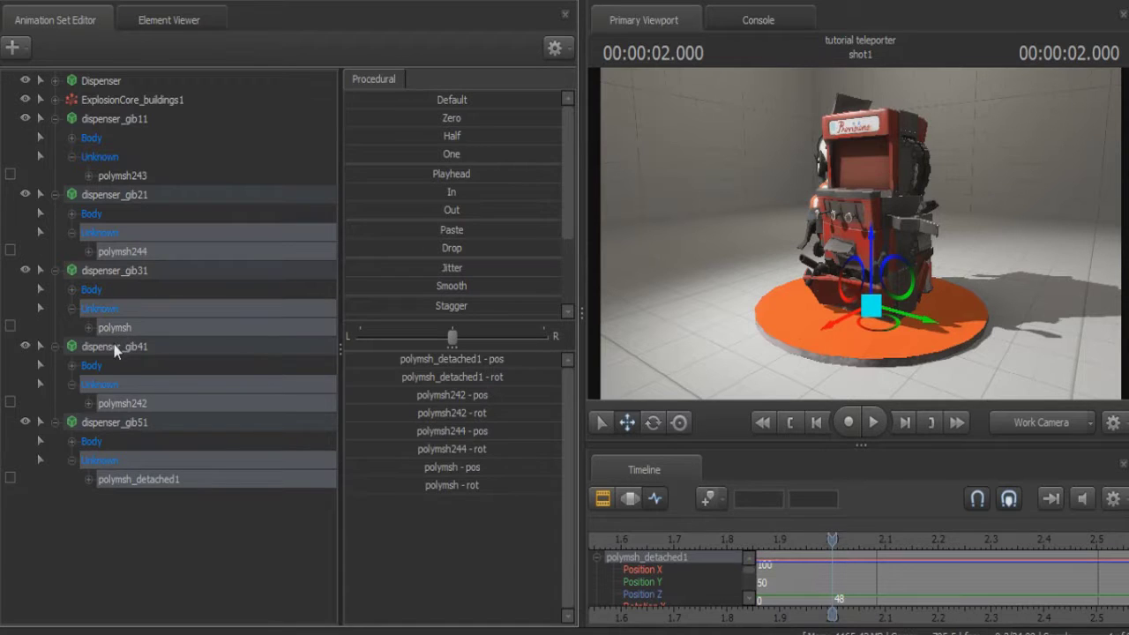
pyautogui.keyDown('ctrl'); pyautogui.click(121, 368); pyautogui.keyUp('ctrl')
# - Select the polymsh controls of all five dispenser gibs together and keyframe them at 2 seconds
pyautogui.click(111, 465)
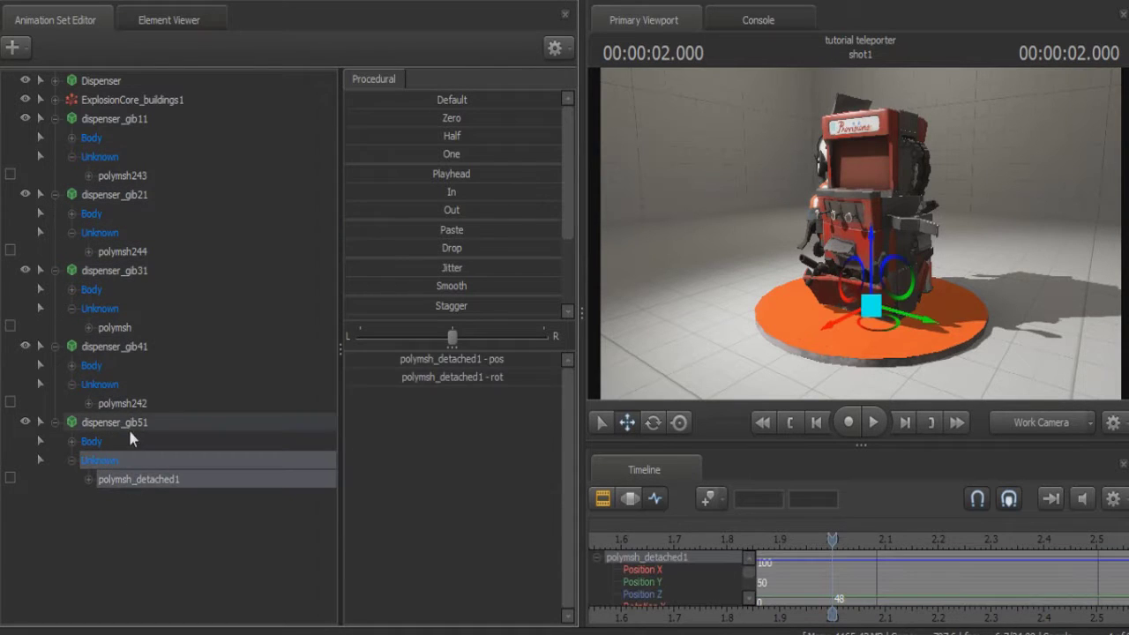
pyautogui.keyDown('ctrl'); pyautogui.click(141, 405); pyautogui.keyUp('ctrl')
pyautogui.keyDown('ctrl'); pyautogui.click(132, 323); pyautogui.keyUp('ctrl')
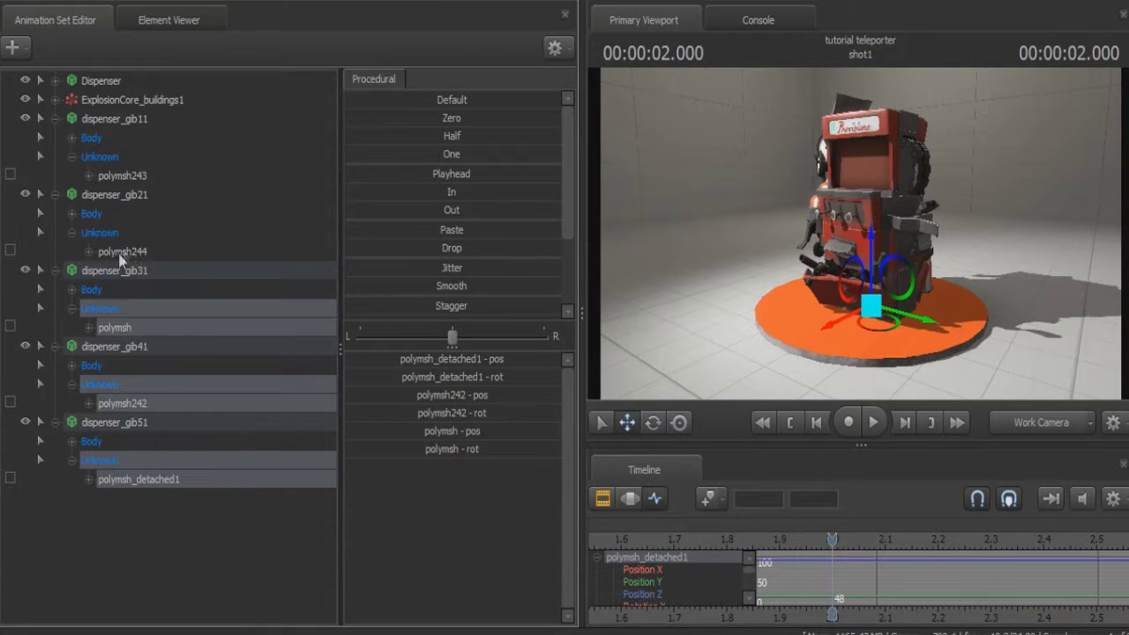
pyautogui.keyDown('ctrl'); pyautogui.click(118, 252); pyautogui.keyUp('ctrl')
pyautogui.keyDown('ctrl'); pyautogui.click(132, 179); pyautogui.keyUp('ctrl')
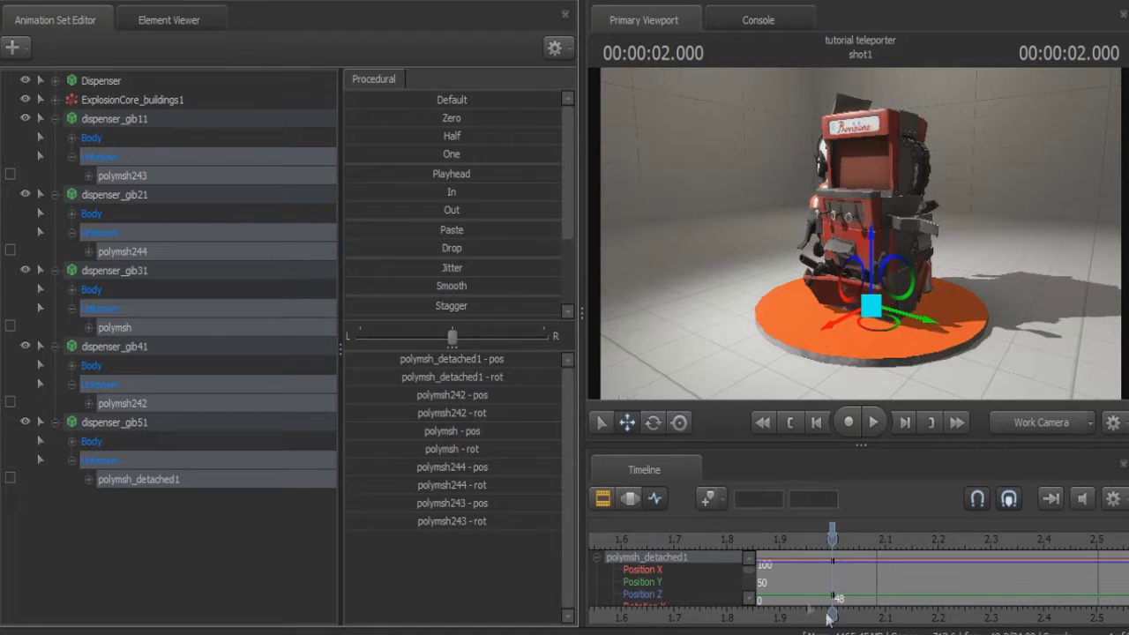
# - Place the playhead at 1.997 s with snapping off and lower the selected gib controls vertically beneath the floor
pyautogui.scroll(3, 827, 539)
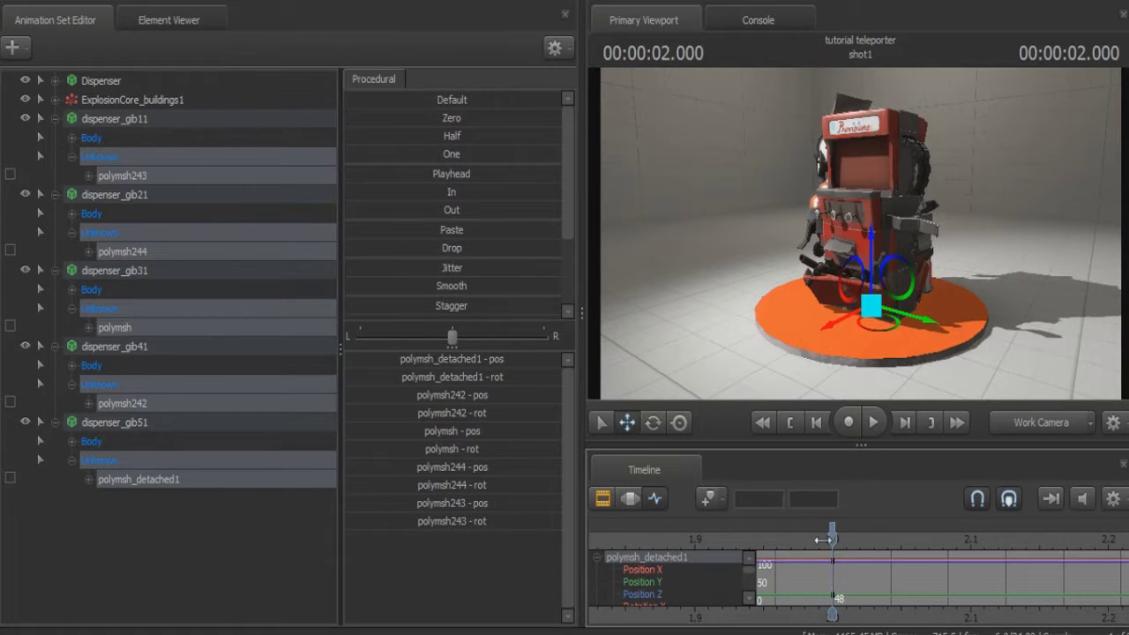
pyautogui.click(795, 541)
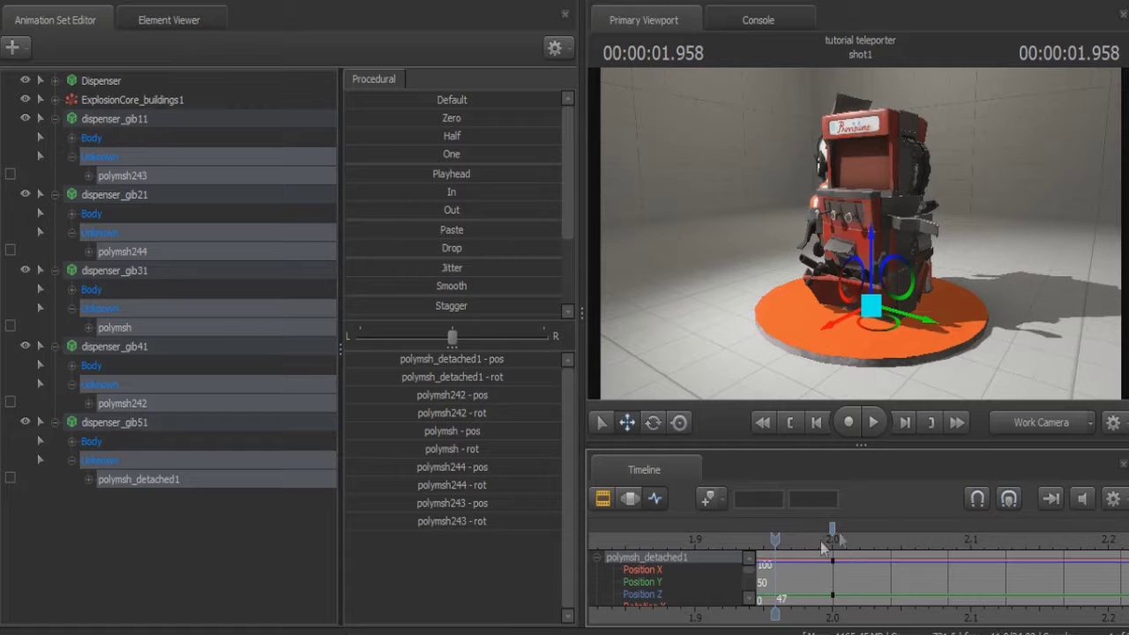
pyautogui.moveTo(776, 538); pyautogui.dragTo(830, 538)
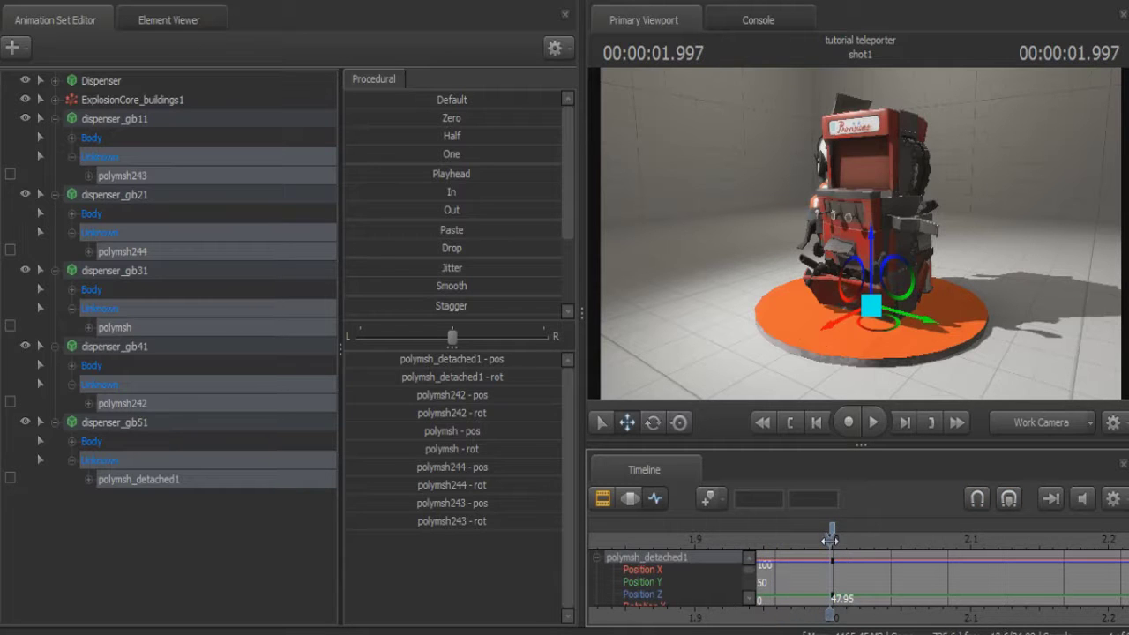
pyautogui.scroll(5, 833, 537)
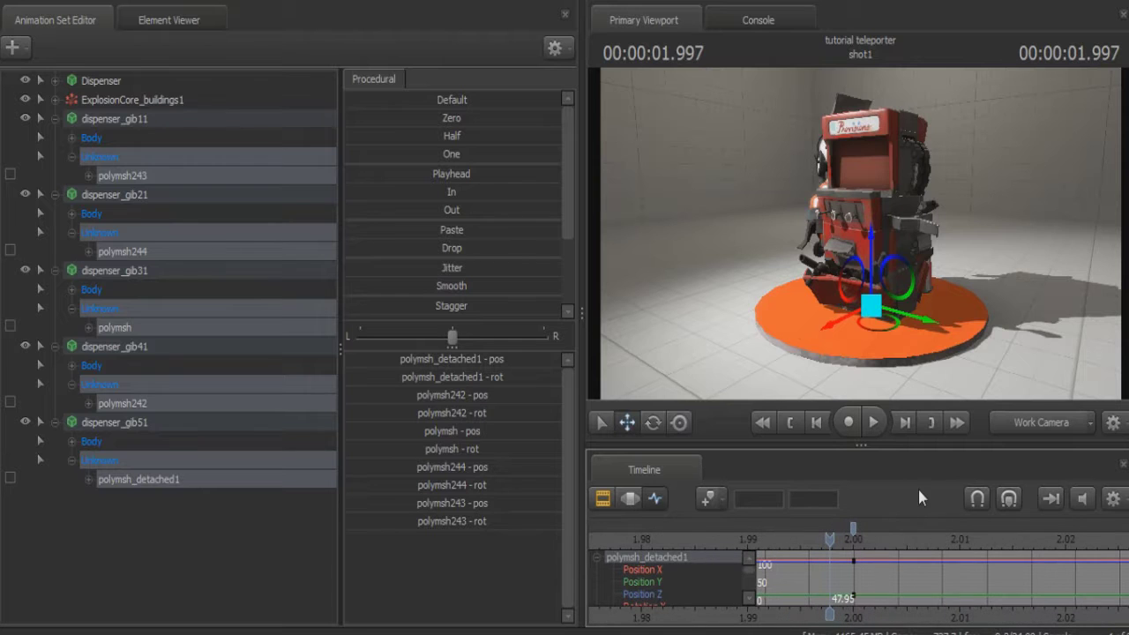
pyautogui.moveTo(1007, 330); pyautogui.dragTo(1012, 330)
pyautogui.press('s')
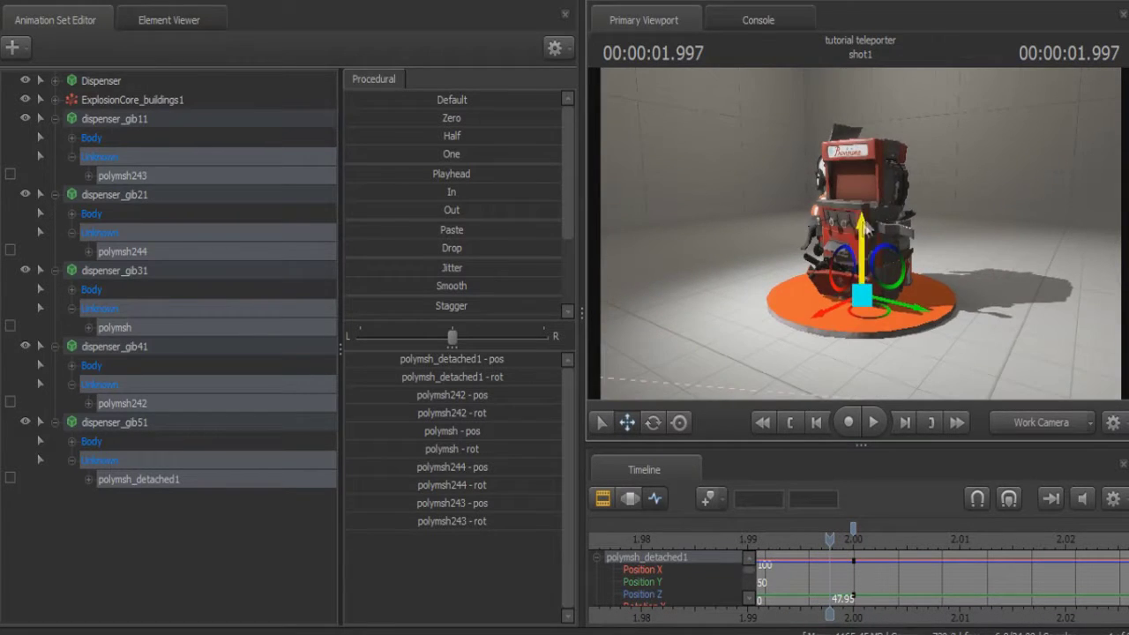
pyautogui.moveTo(860, 252); pyautogui.dragTo(858, 381)
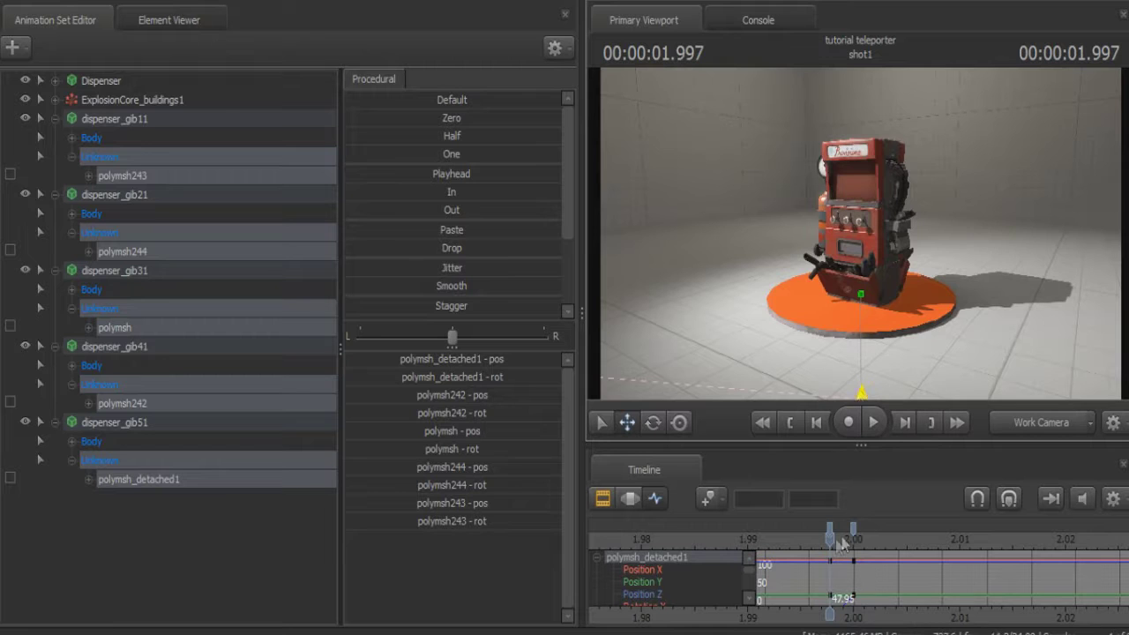
# - Apply stepped tangents to the gib controls' keyframe at frame 47.95, just before the 2-second keyframe
pyautogui.moveTo(830, 540); pyautogui.dragTo(855, 536)
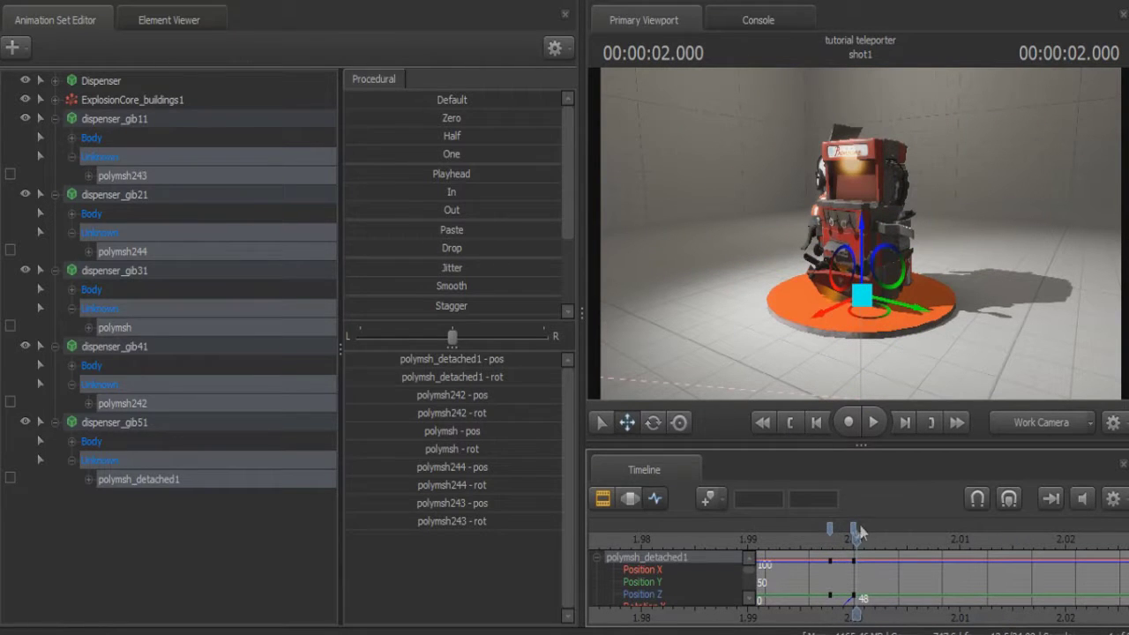
pyautogui.click(853, 530)
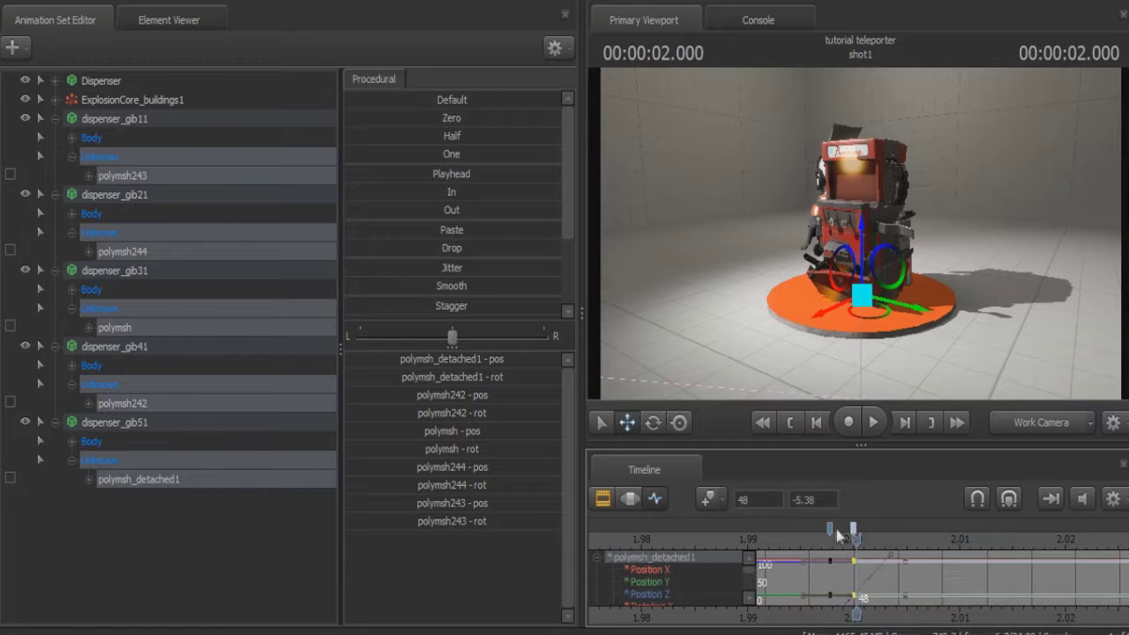
pyautogui.moveTo(581, 535); pyautogui.dragTo(296, 545)
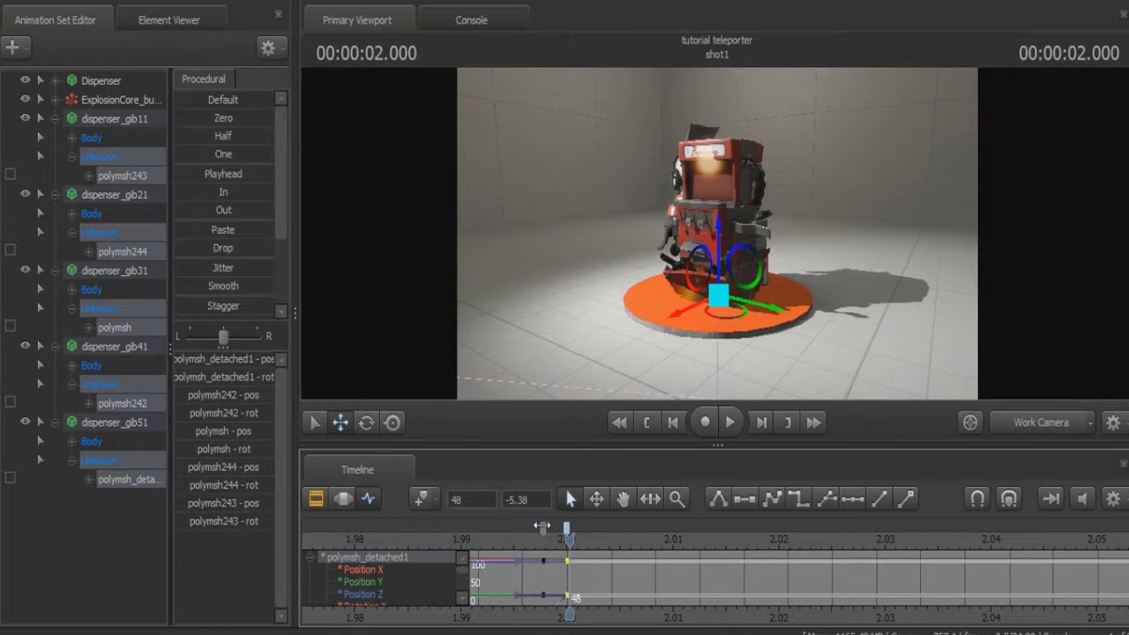
pyautogui.click(542, 528)
pyautogui.click(800, 500)
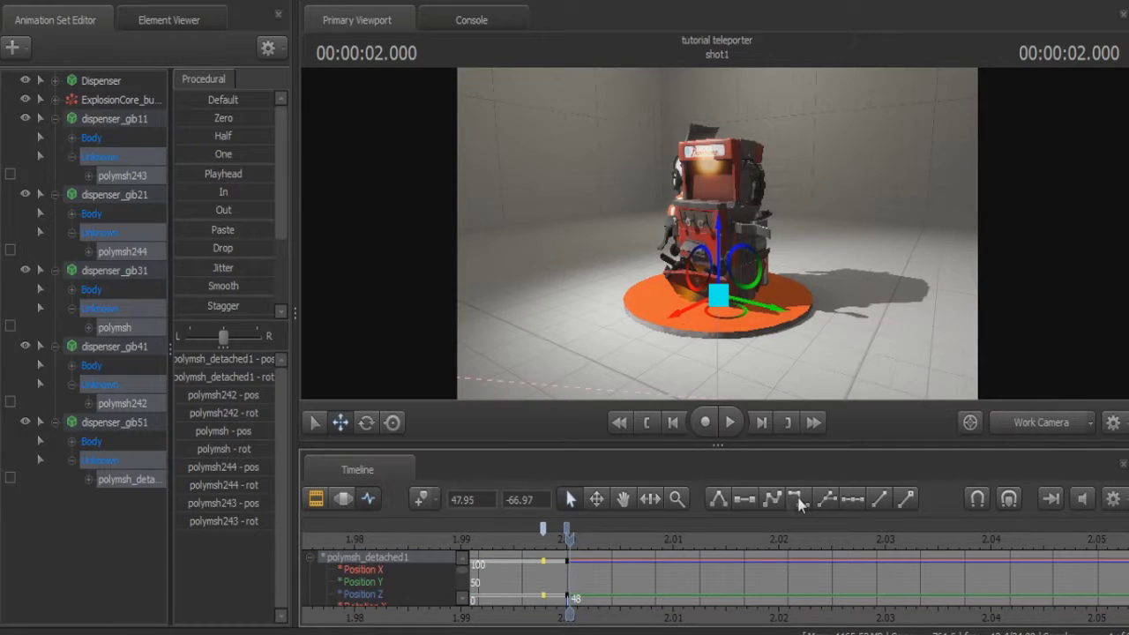
pyautogui.moveTo(298, 540); pyautogui.dragTo(549, 540)
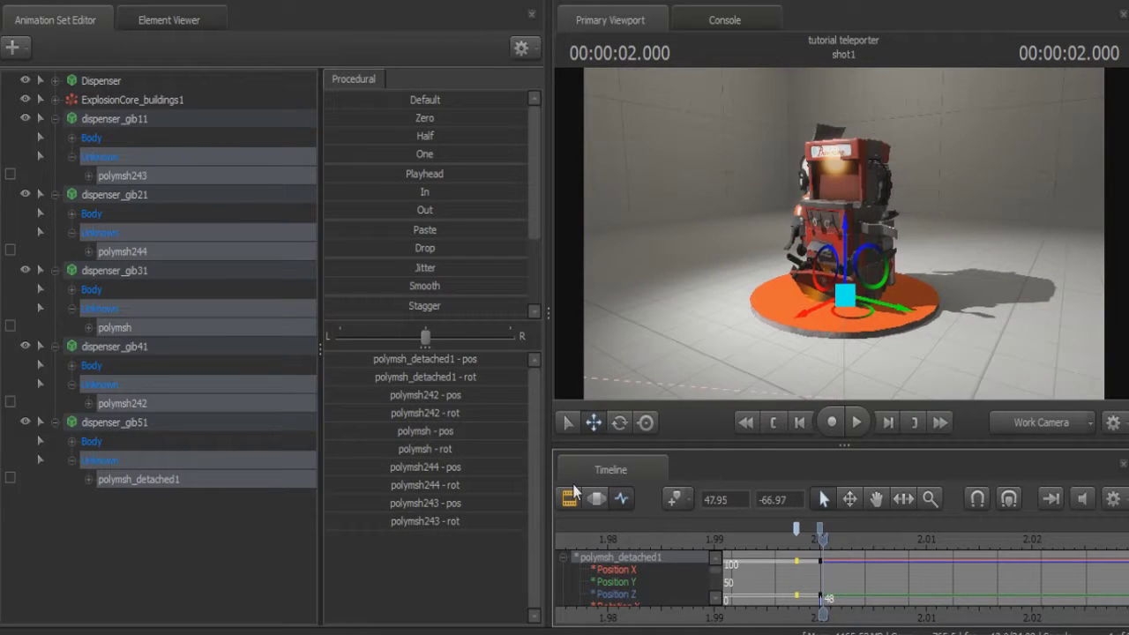
# - Return to the Clip Editor, hide the Dispenser temporarily to check the gibs around 2 seconds, and show it again
pyautogui.click(569, 499)
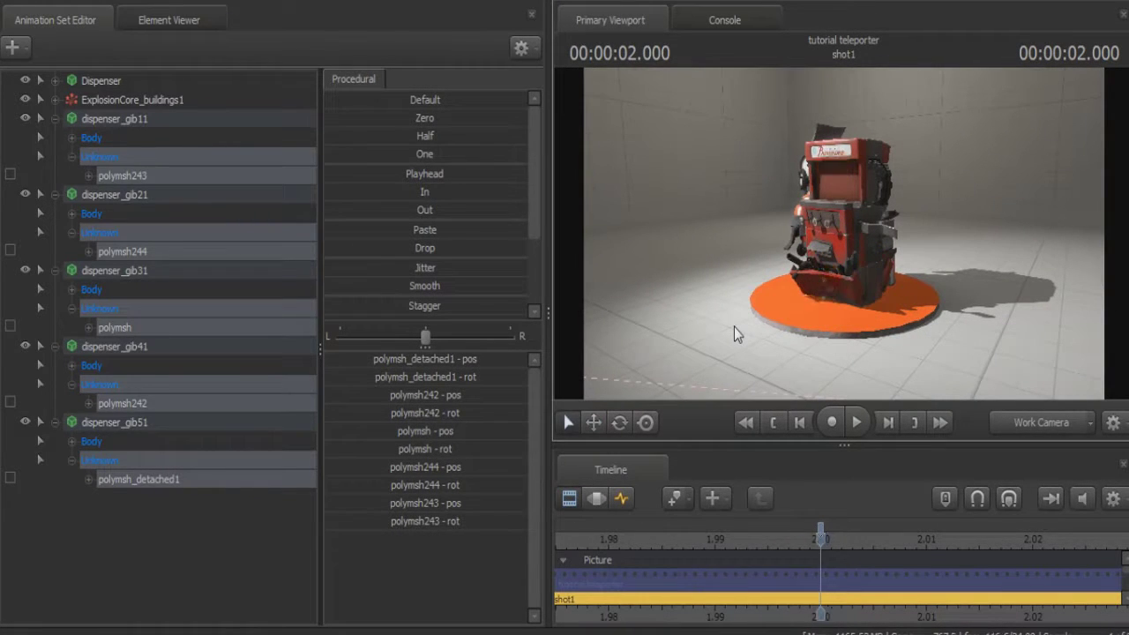
pyautogui.press('Right')
pyautogui.press('Left')
pyautogui.click(26, 81)
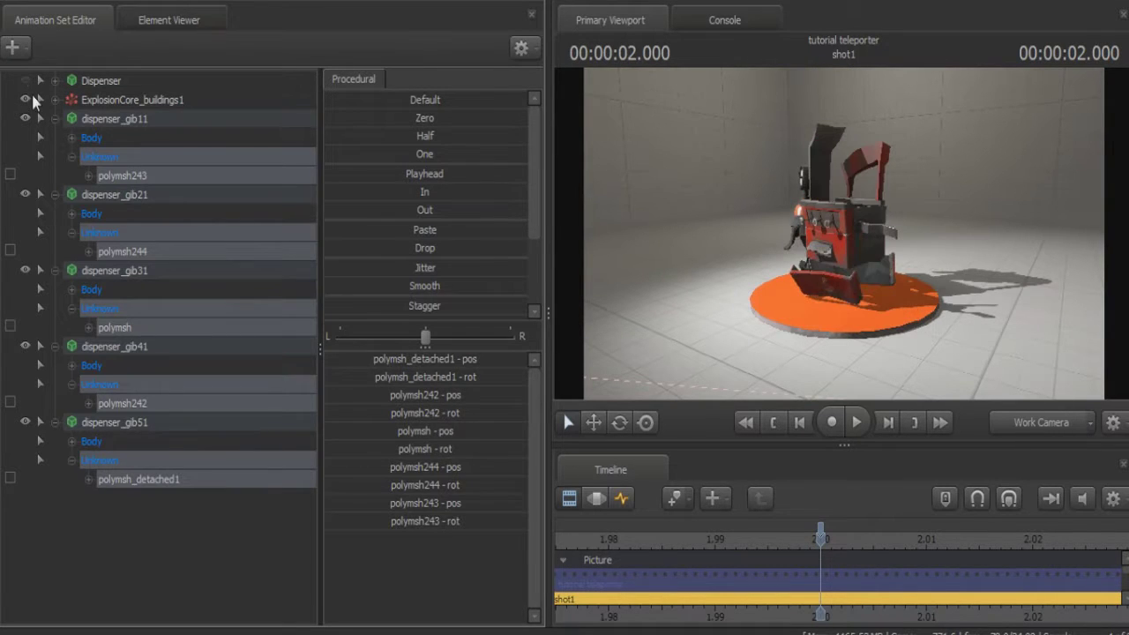
pyautogui.click(693, 171)
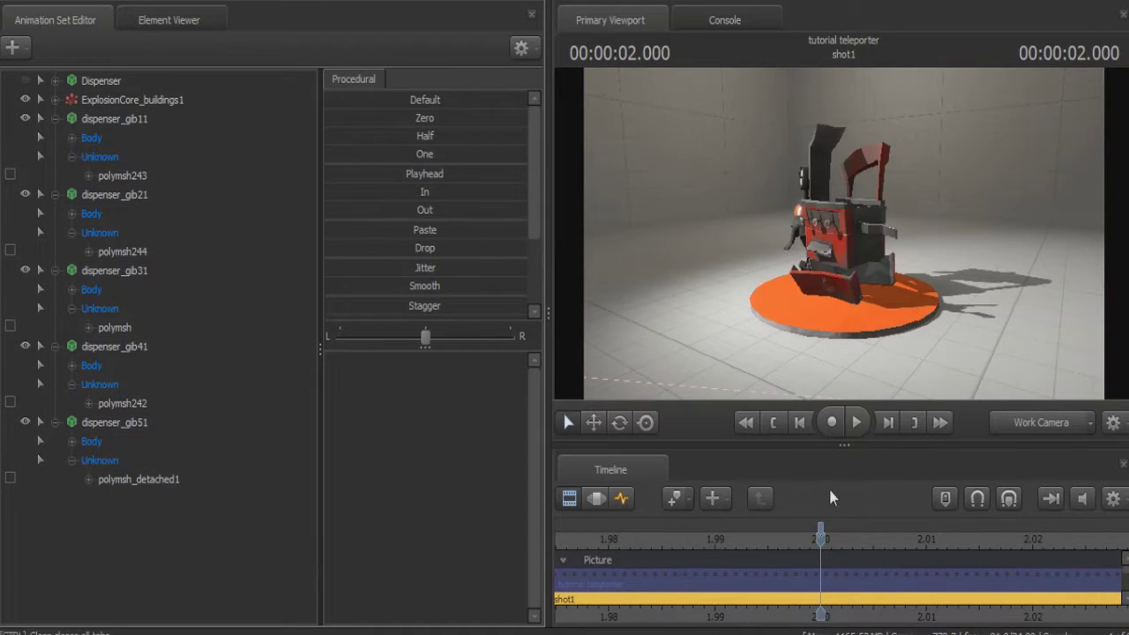
pyautogui.moveTo(820, 539); pyautogui.dragTo(821, 583)
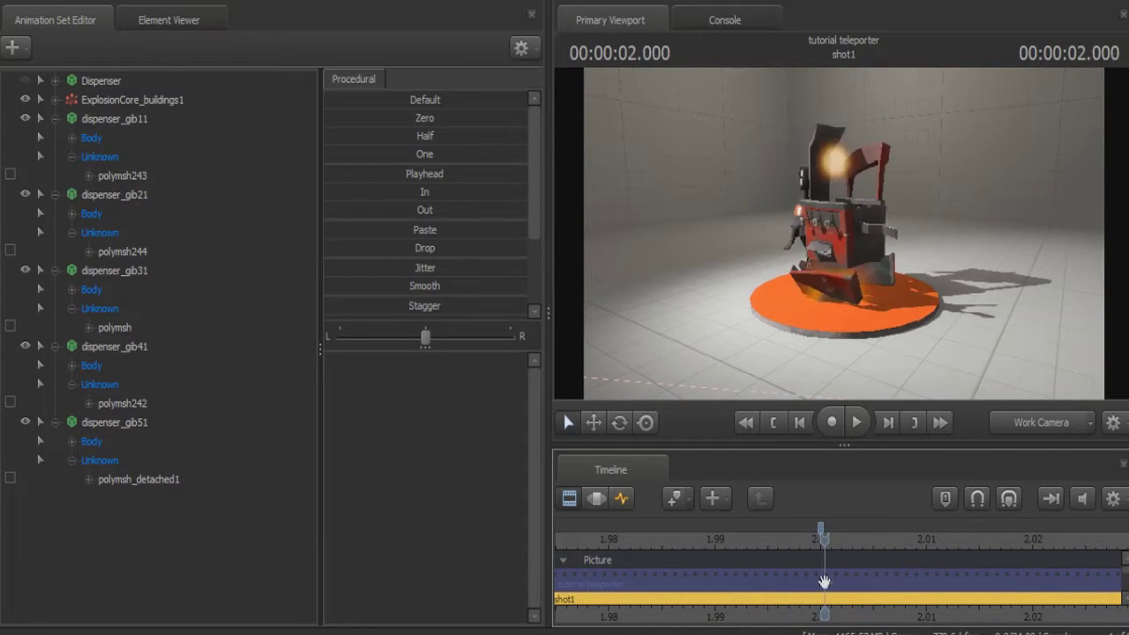
pyautogui.click(40, 81)
pyautogui.click(24, 81)
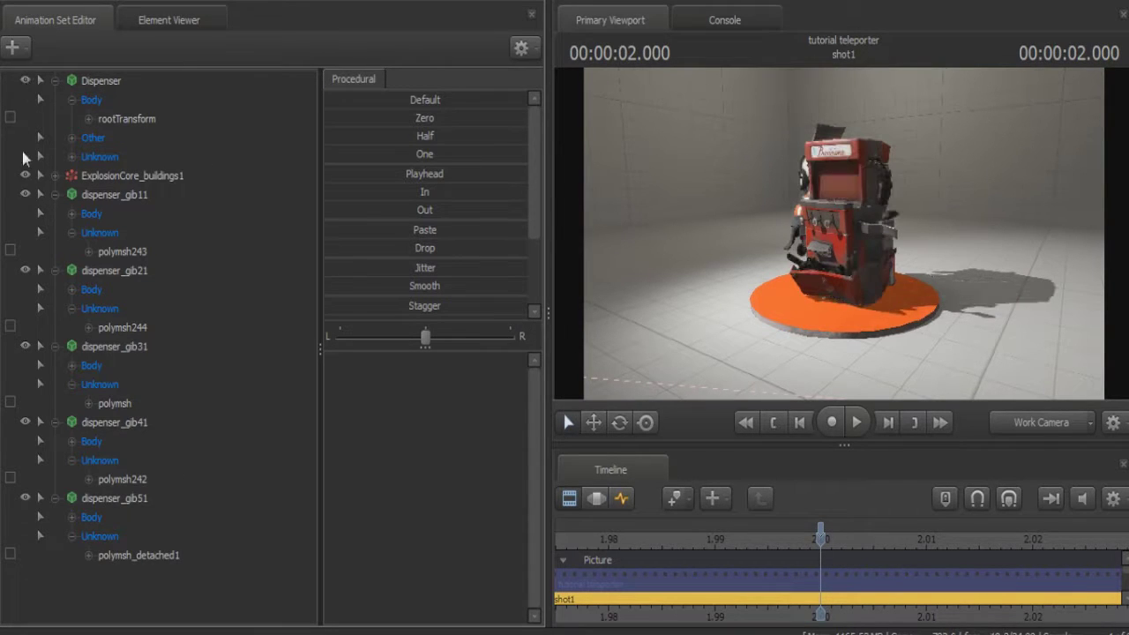
# - Collapse the Dispenser and all five dispenser gib animation sets
pyautogui.click(54, 80)
pyautogui.click(55, 118)
pyautogui.click(55, 138)
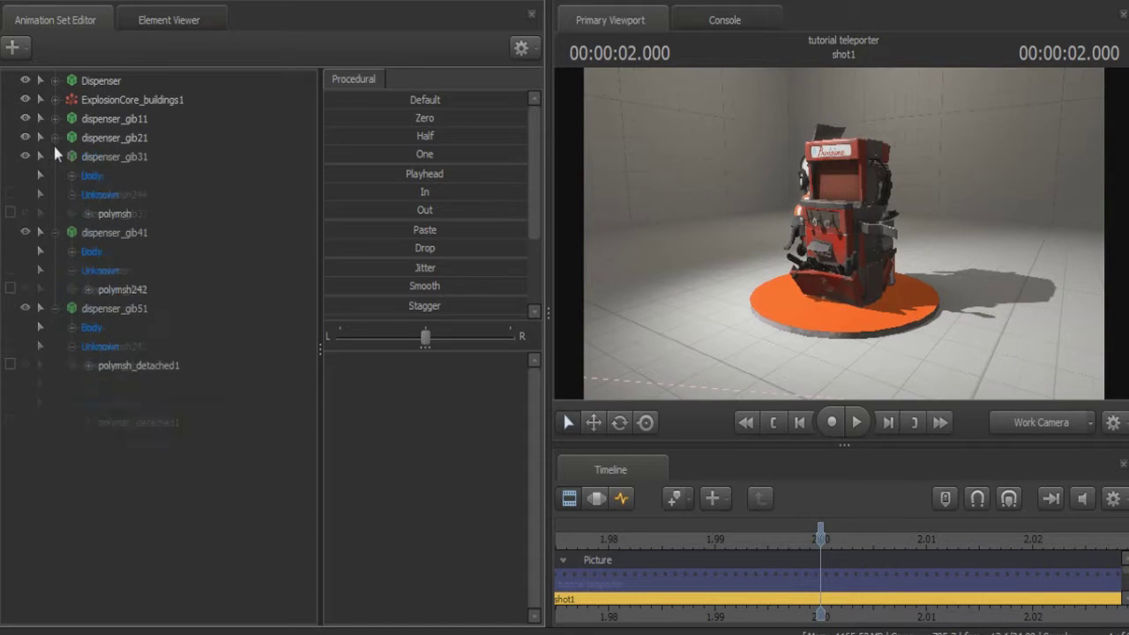
pyautogui.click(54, 156)
pyautogui.click(54, 176)
pyautogui.click(55, 194)
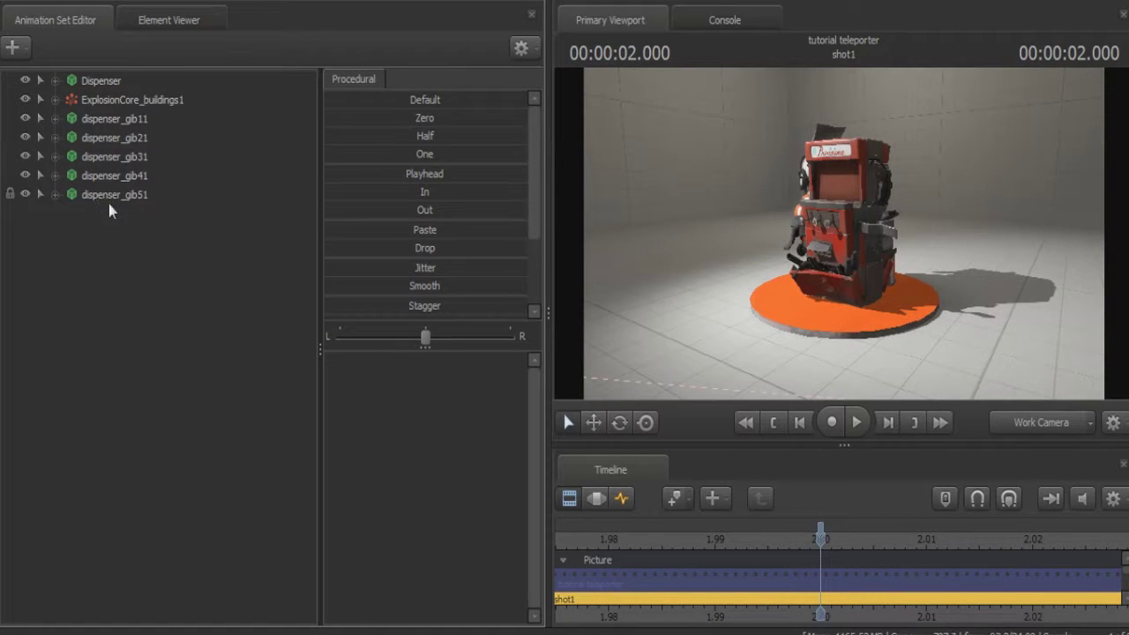
# - Turn on Show Scene Hierarchy for the animation set list so that the gib sets can be grouped
pyautogui.click(102, 194)
pyautogui.keyDown('shift'); pyautogui.click(120, 118); pyautogui.keyUp('shift')
pyautogui.rightClick(123, 122)
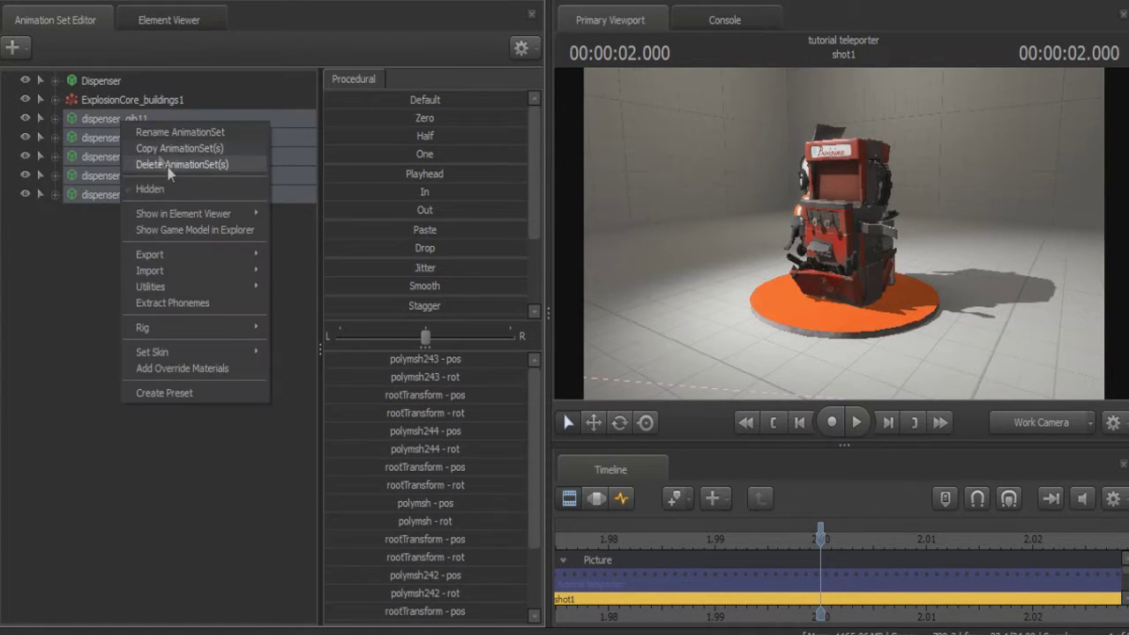
pyautogui.click(539, 57)
pyautogui.click(527, 50)
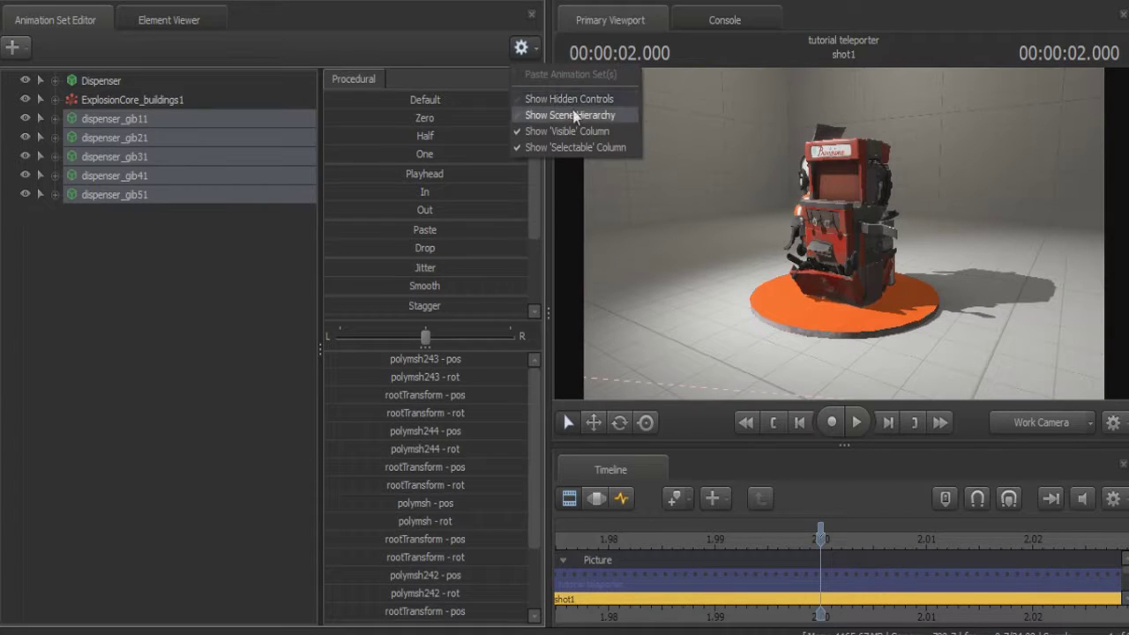
pyautogui.click(575, 117)
# - Group the five animation sets from dispenser_gib11 to dispenser_gib51
pyautogui.click(115, 194)
pyautogui.keyDown('shift'); pyautogui.click(125, 126); pyautogui.keyUp('shift')
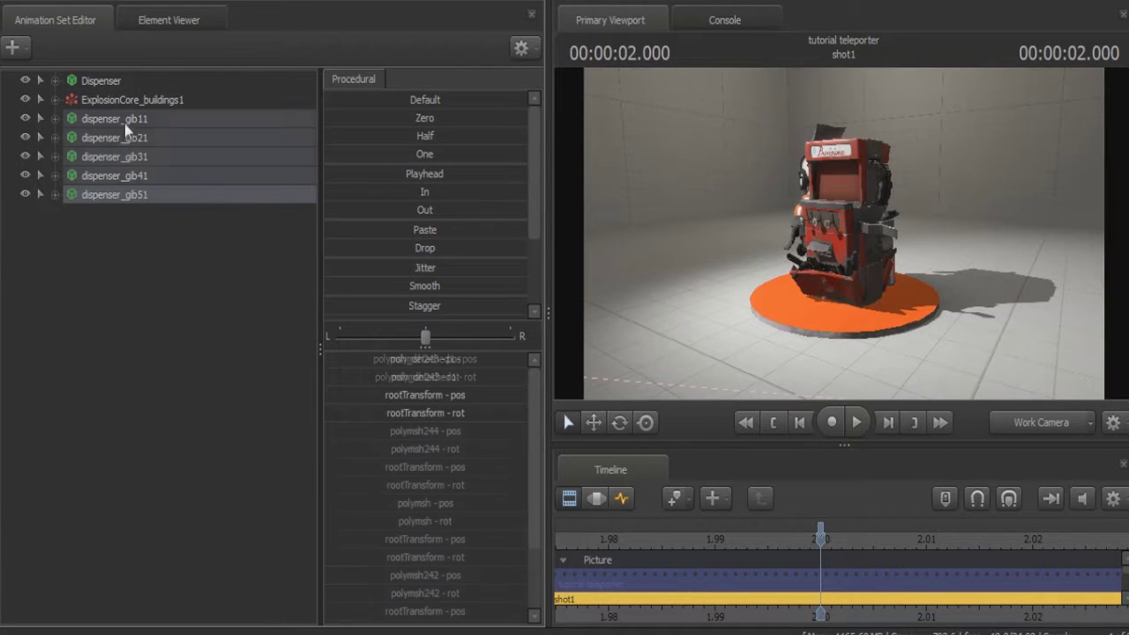
pyautogui.rightClick(125, 127)
pyautogui.click(196, 183)
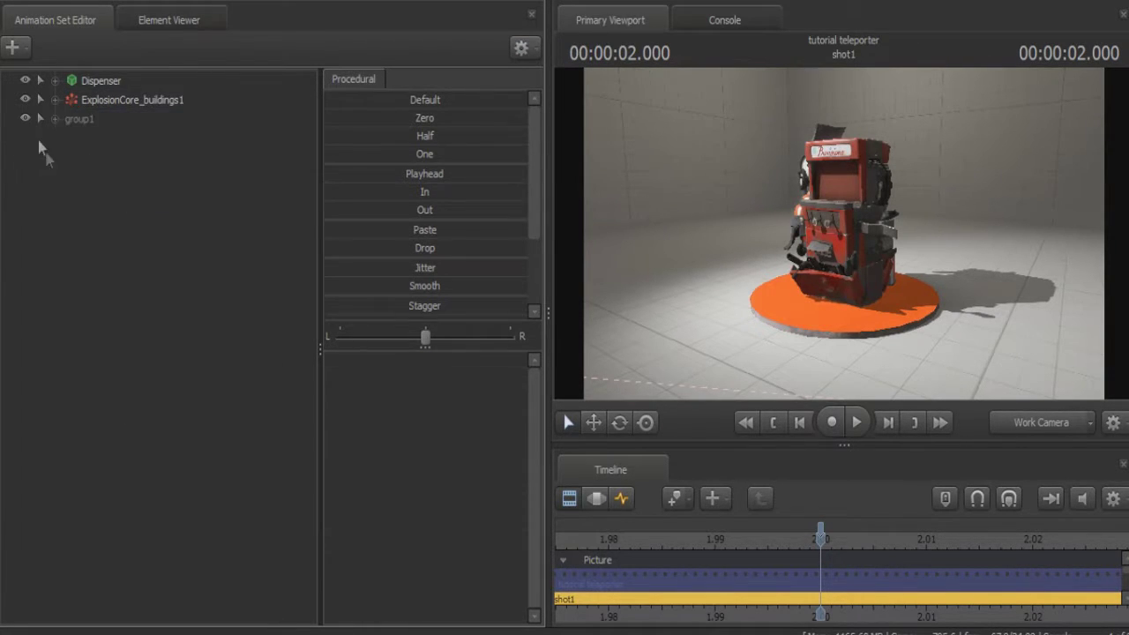
# - Expand the new group of dispenser gibs and rename it Gibs
pyautogui.click(54, 119)
pyautogui.click(105, 124)
pyautogui.rightClick(110, 125)
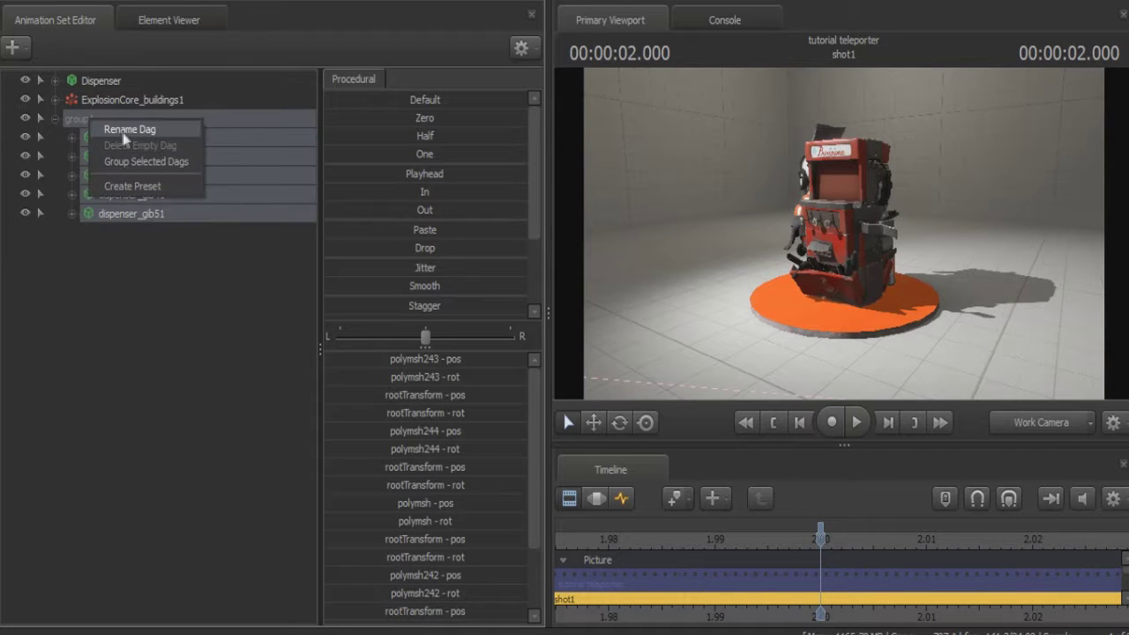
pyautogui.click(127, 121)
pyautogui.write('Gibs')
pyautogui.press('Return')
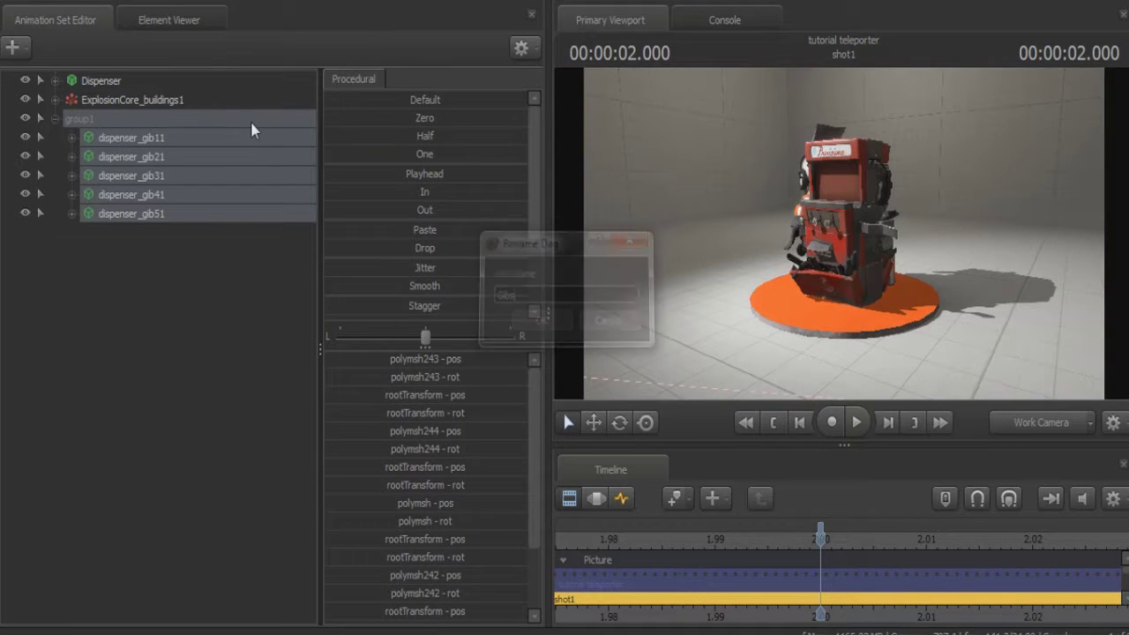
# - Collapse the Gibs group and turn off its visibility
pyautogui.click(161, 287)
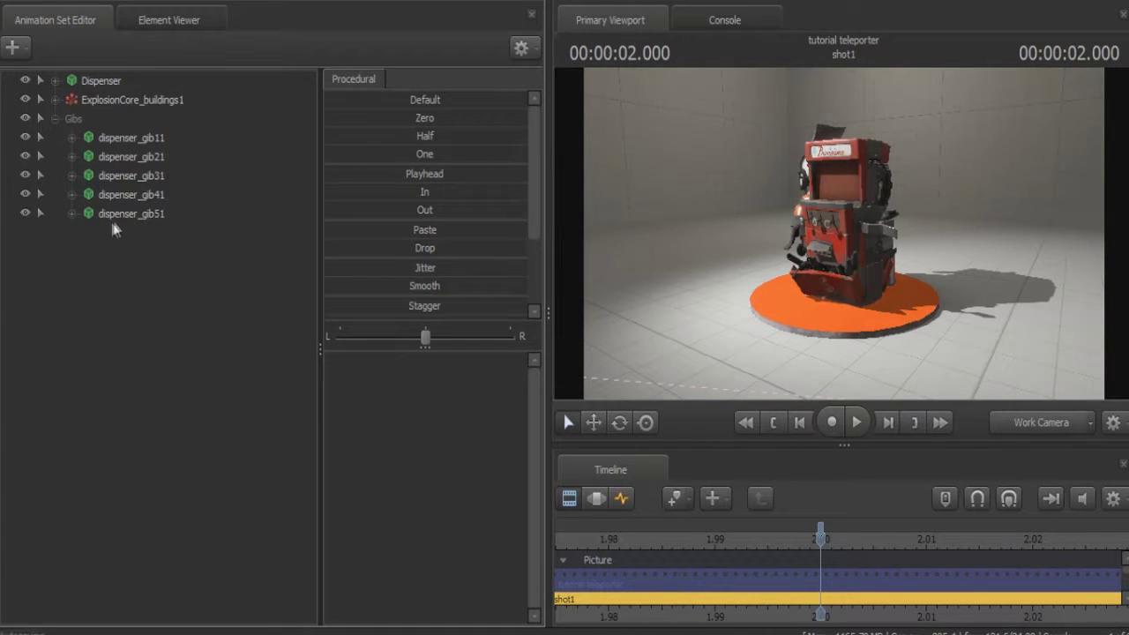
pyautogui.click(40, 119)
pyautogui.click(25, 120)
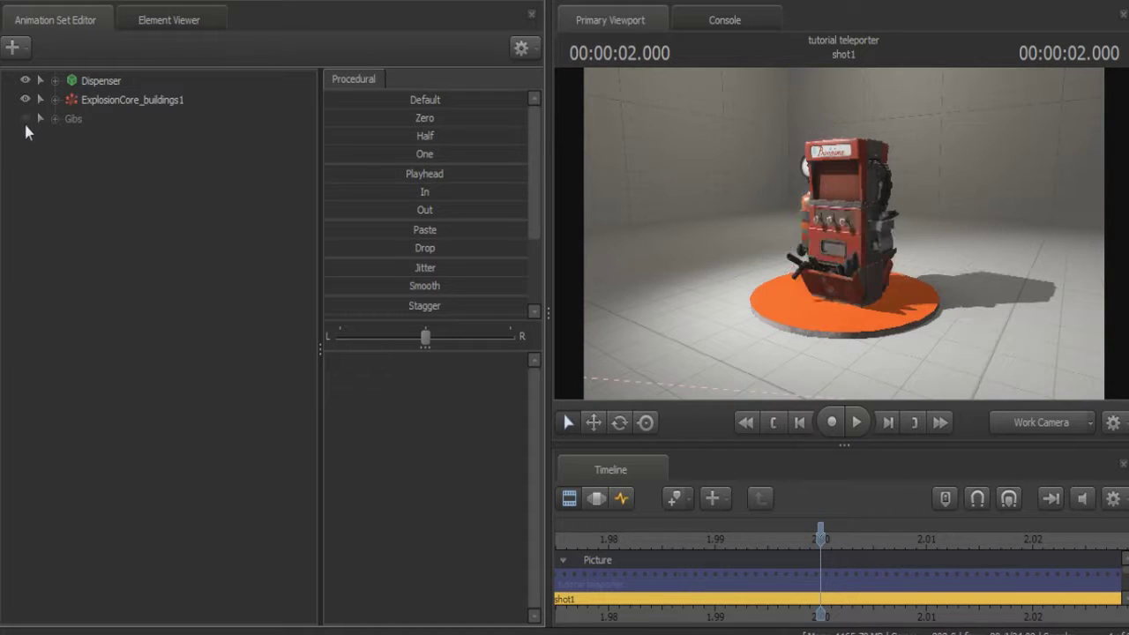
# - Expand the Dispenser's Body group, select its rootTransform and show its curves in the Graph Editor
pyautogui.click(54, 81)
pyautogui.click(72, 119)
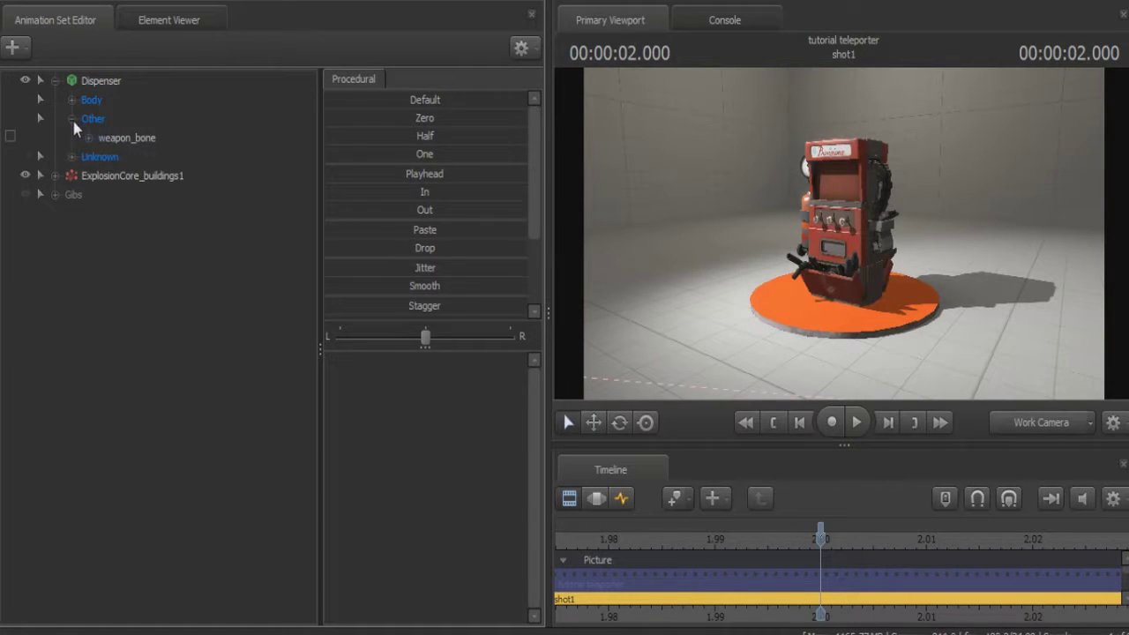
pyautogui.click(72, 120)
pyautogui.click(71, 100)
pyautogui.click(119, 121)
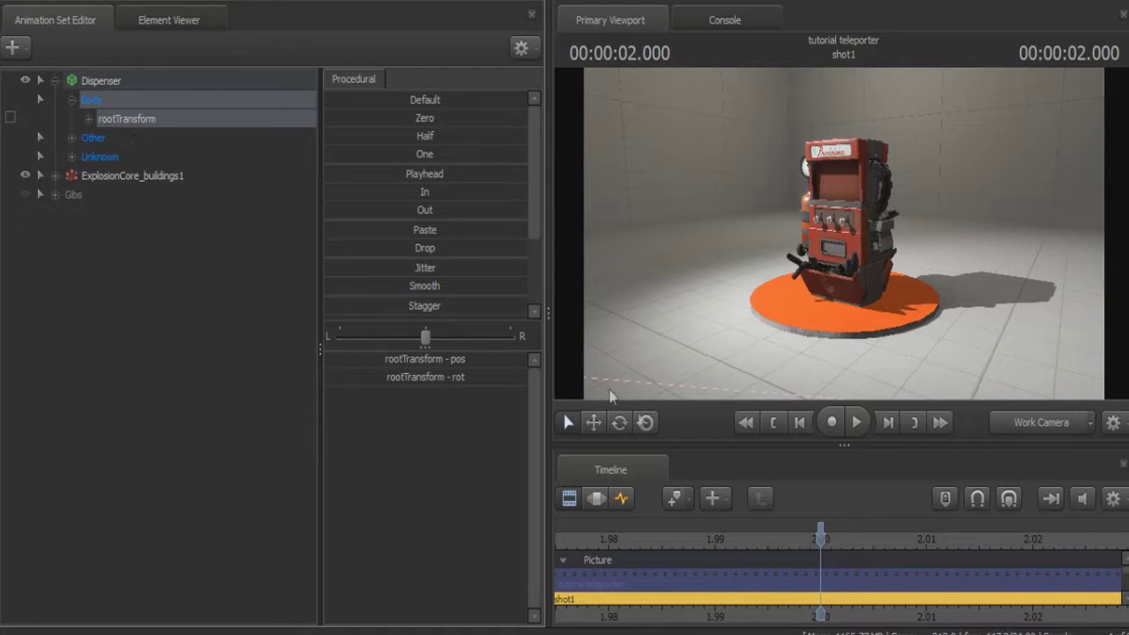
pyautogui.click(622, 499)
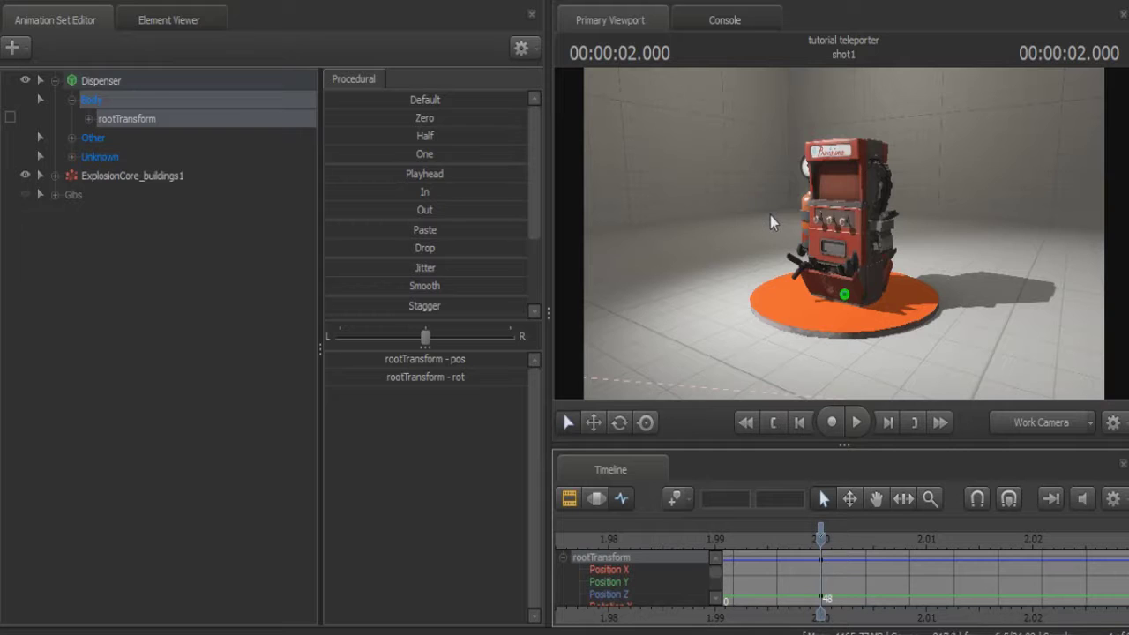
pyautogui.moveTo(823, 540); pyautogui.dragTo(817, 539)
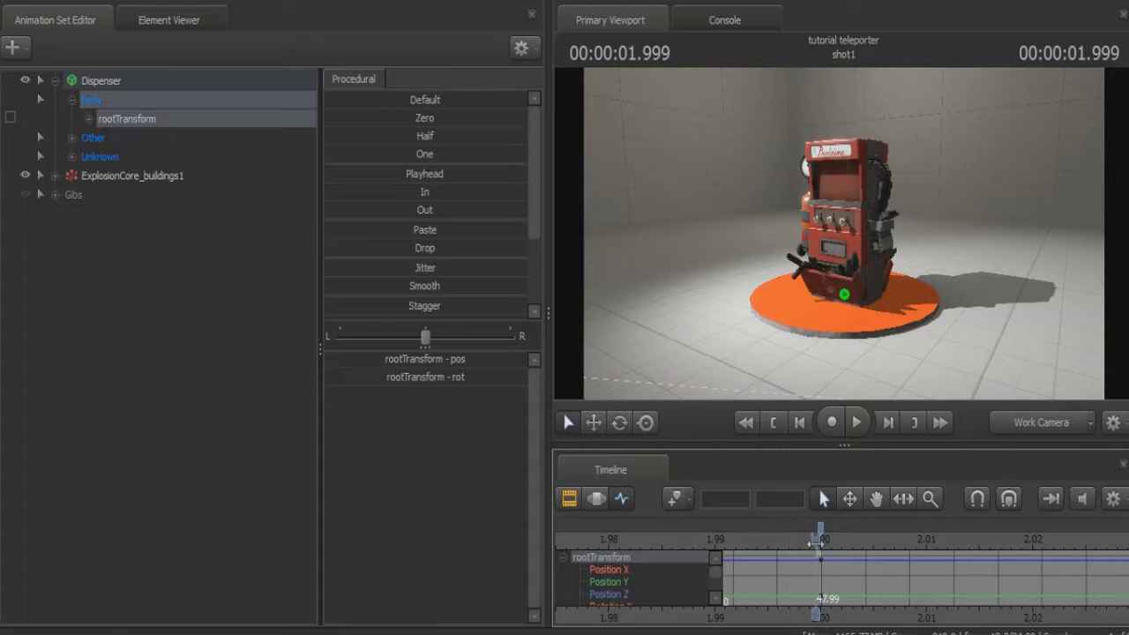
pyautogui.press('w')
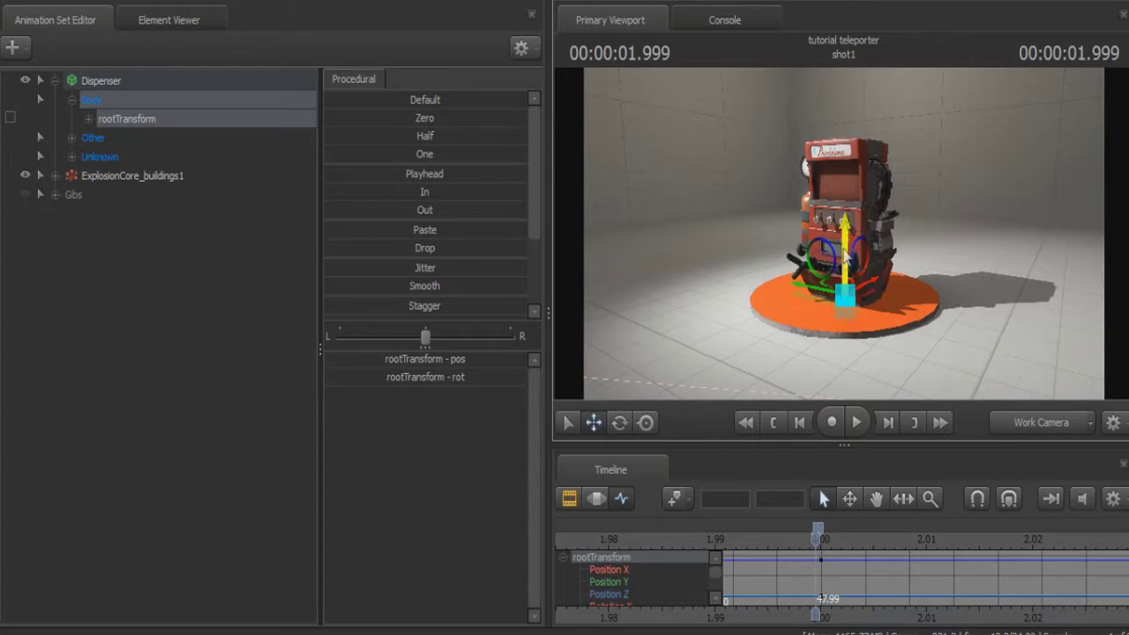
pyautogui.moveTo(847, 238); pyautogui.dragTo(844, 385)
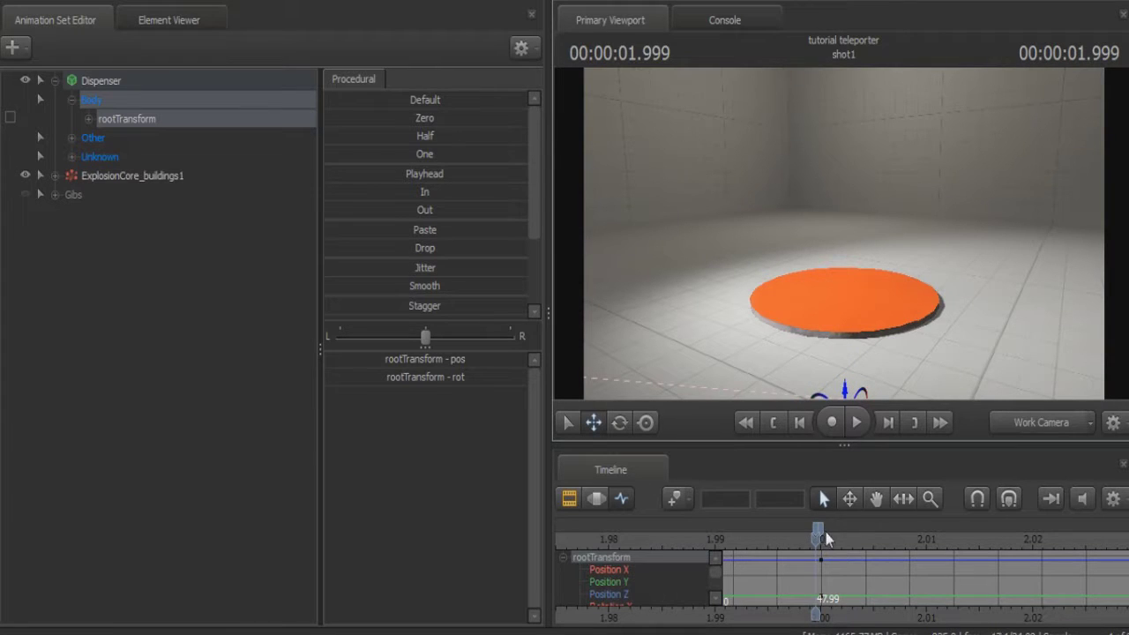
pyautogui.hotkey('ctrl', 'z')
# - Shift the dispenser's rootTransform keyframes slightly earlier to frame 47.88 and place the playhead at 2.000 seconds
pyautogui.scroll(3, 820, 538)
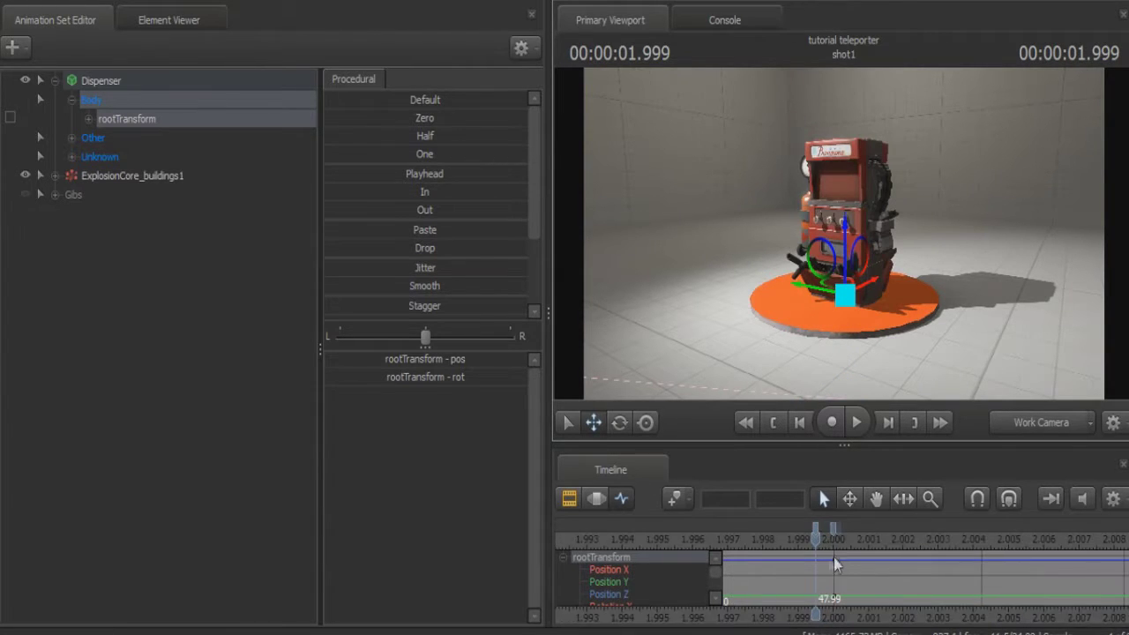
pyautogui.moveTo(863, 527); pyautogui.dragTo(852, 534)
pyautogui.click(842, 540)
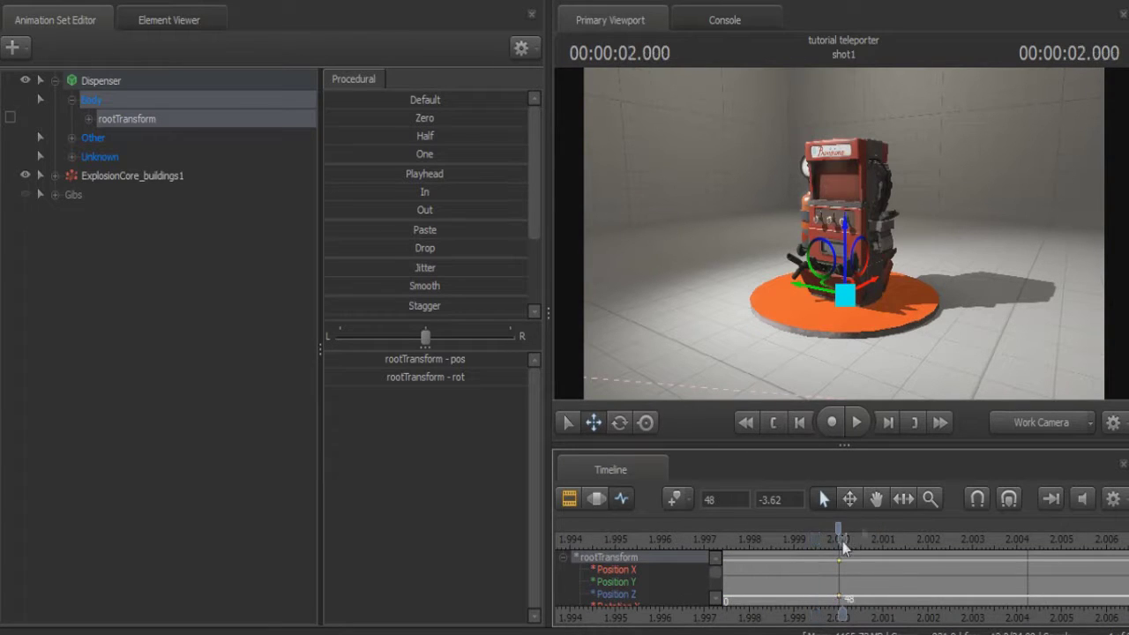
pyautogui.press('Right')
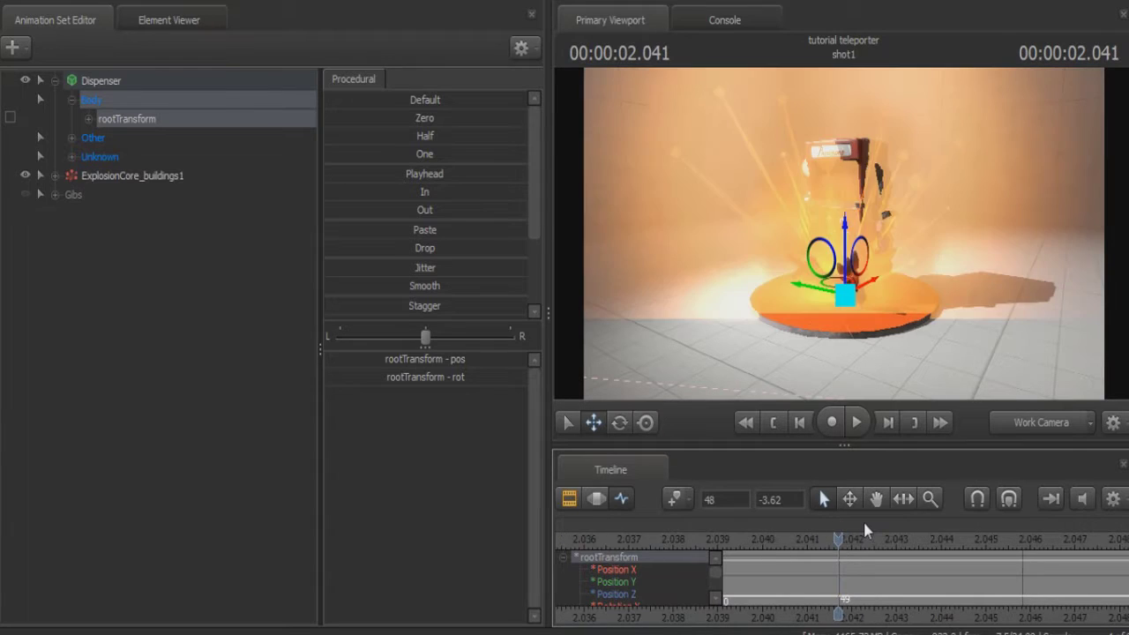
pyautogui.press('Left')
pyautogui.press('Left')
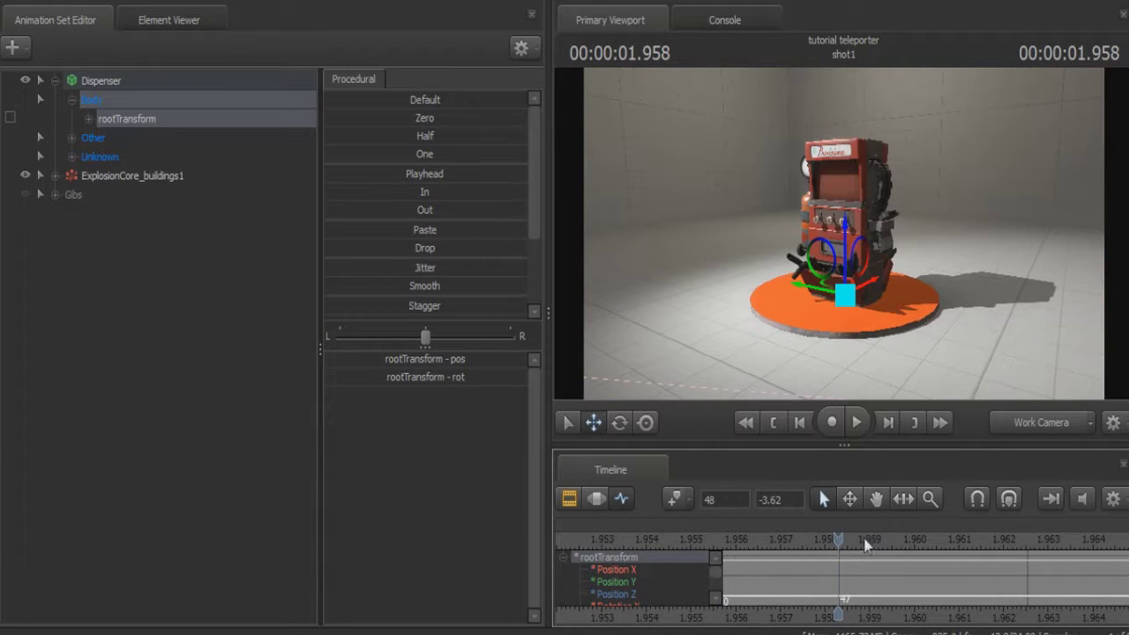
pyautogui.scroll(-4, 868, 542)
pyautogui.scroll(-4, 773, 619)
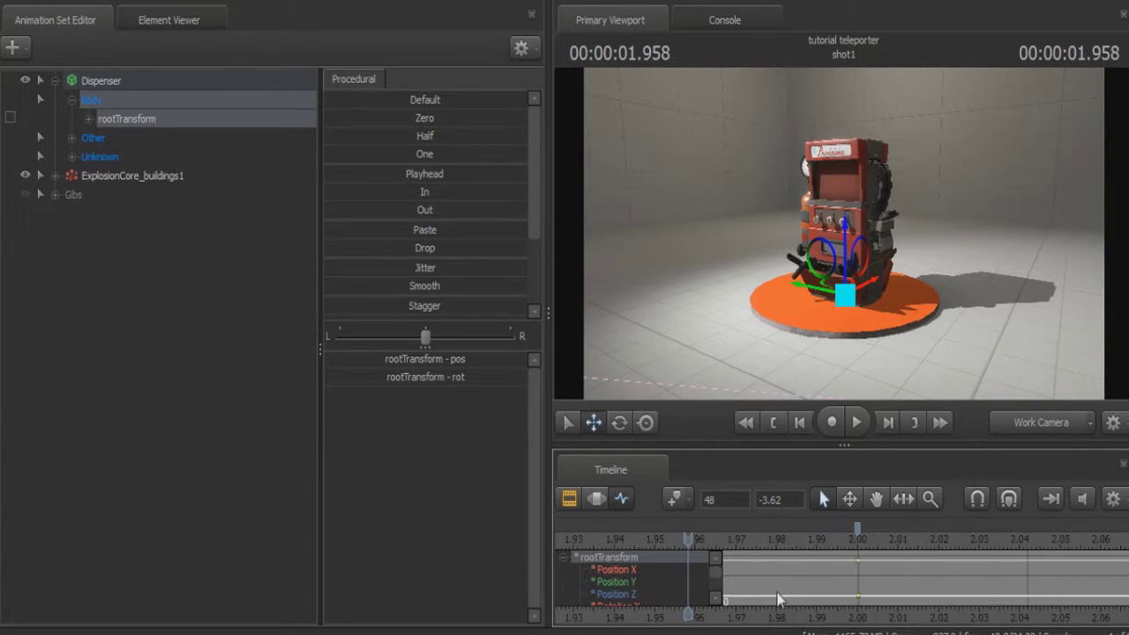
pyautogui.click(764, 542)
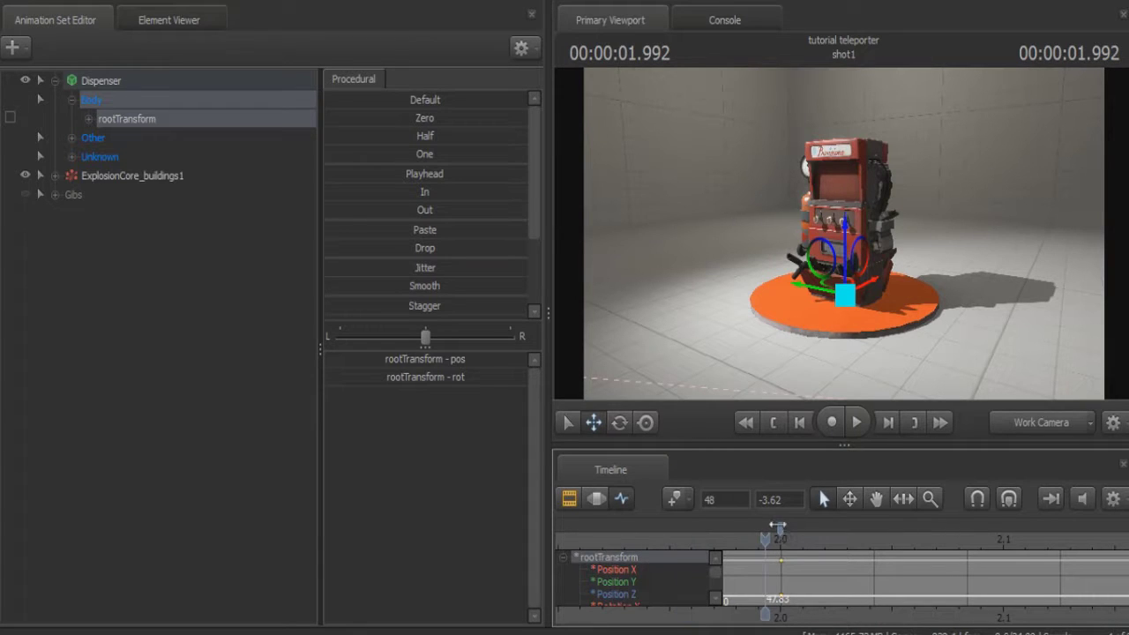
pyautogui.click(780, 541)
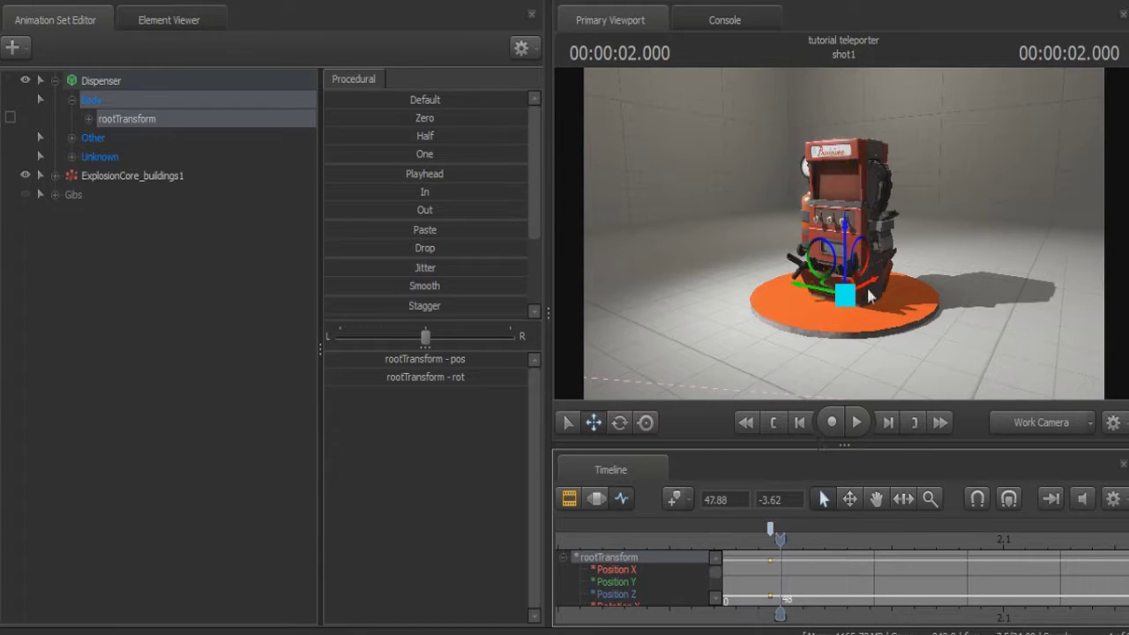
# - Move the dispenser straight down below the floor, out of the camera's view, at 2.000 seconds
pyautogui.moveTo(843, 241); pyautogui.dragTo(826, 391)
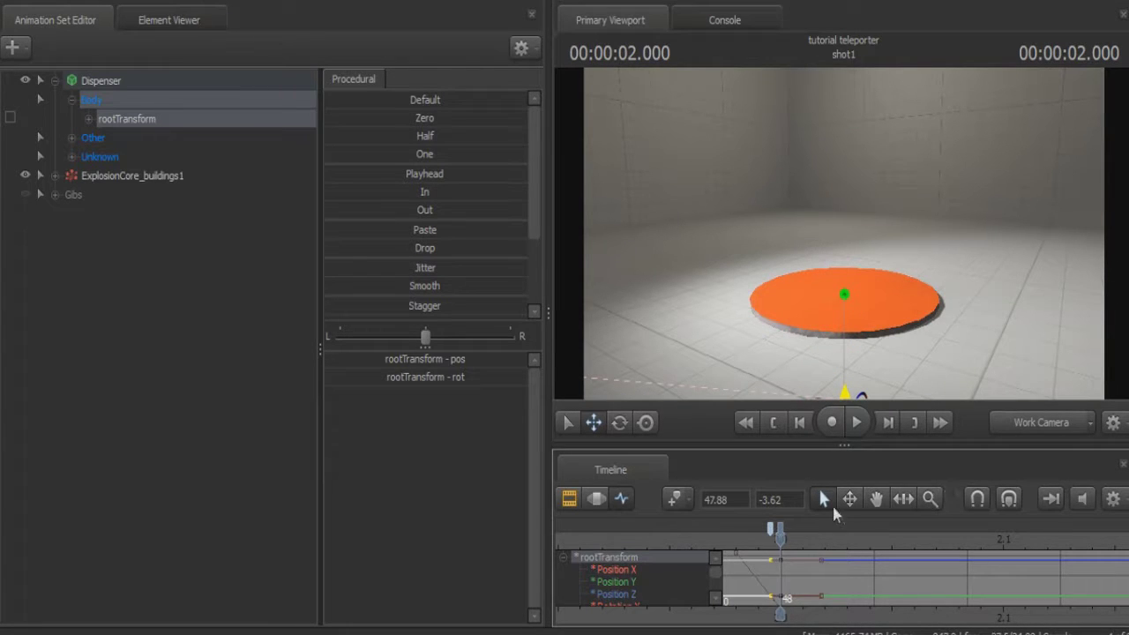
pyautogui.moveTo(548, 516); pyautogui.dragTo(175, 558)
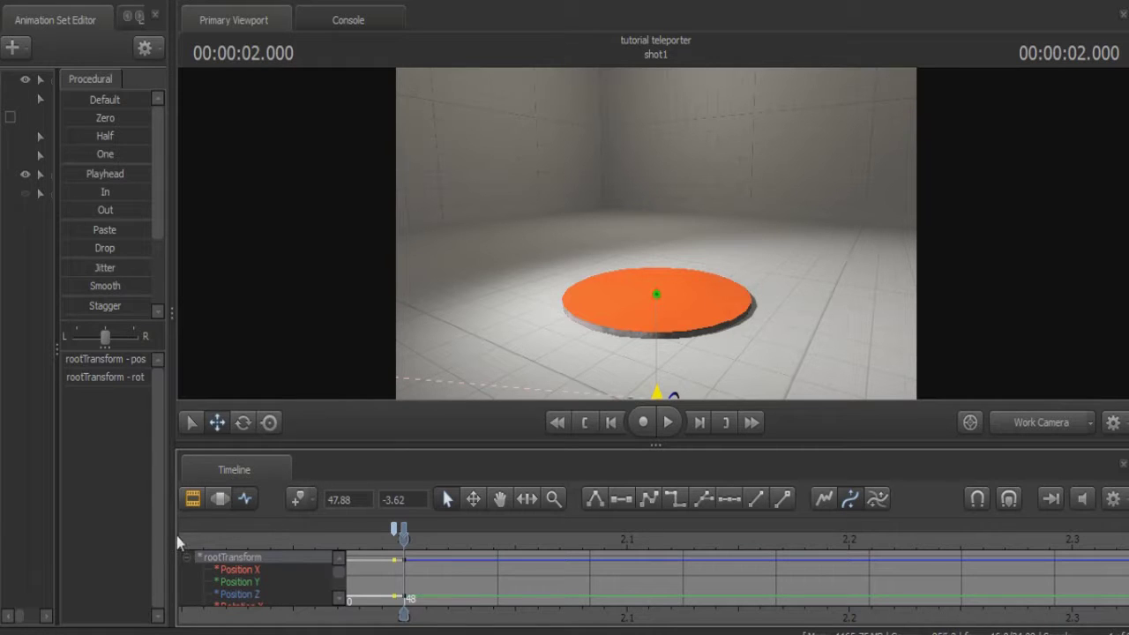
pyautogui.moveTo(171, 529); pyautogui.dragTo(578, 536)
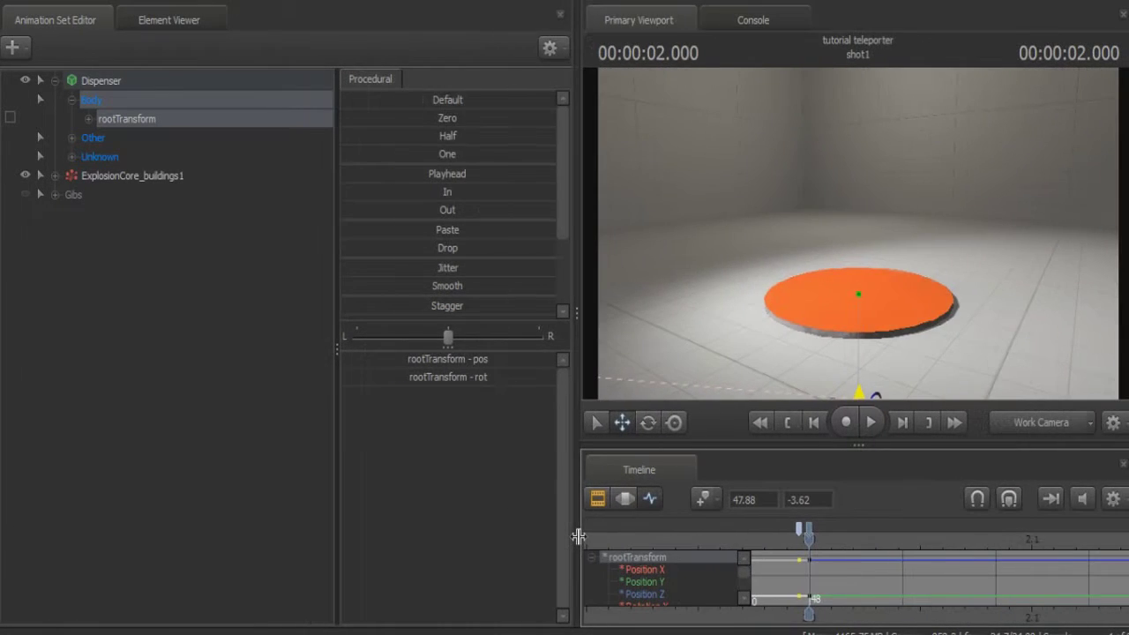
# - Return to the Clip Editor, make the Gibs group visible again and scrub across 2 seconds to check the model swap
pyautogui.click(597, 499)
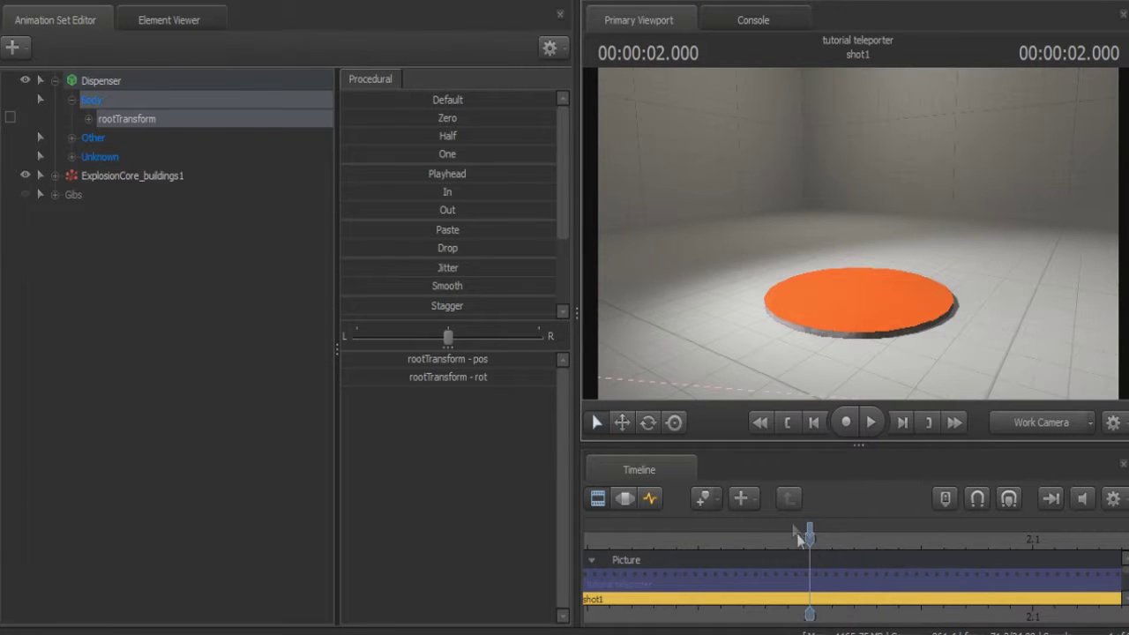
pyautogui.click(26, 194)
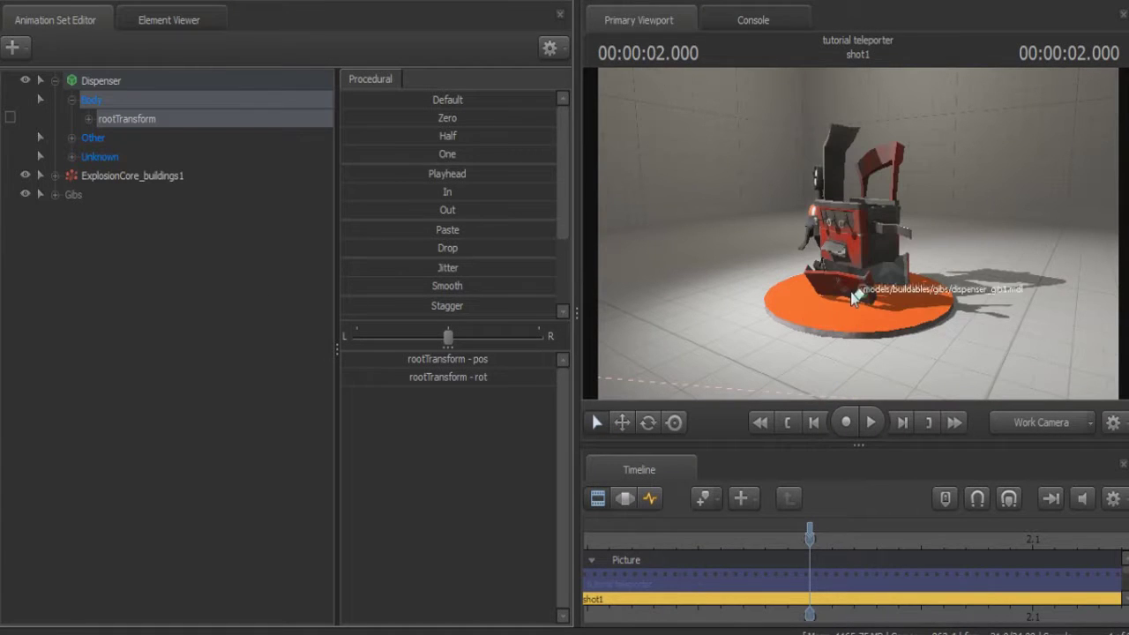
pyautogui.moveTo(803, 540); pyautogui.dragTo(730, 579)
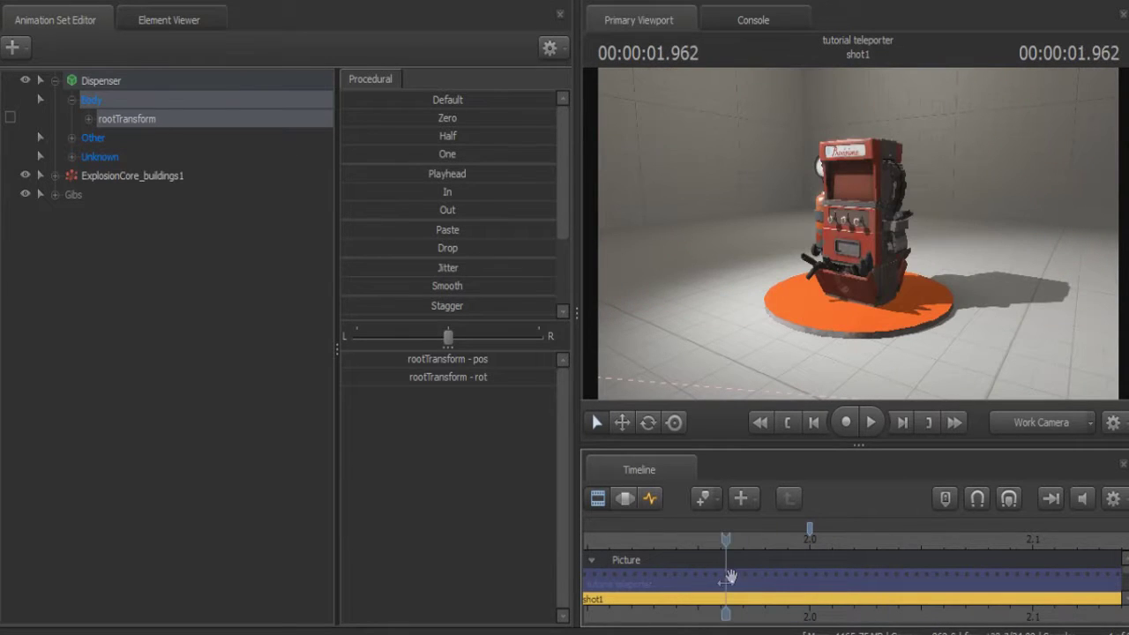
pyautogui.scroll(-5, 746, 575)
pyautogui.moveTo(725, 538); pyautogui.dragTo(747, 586)
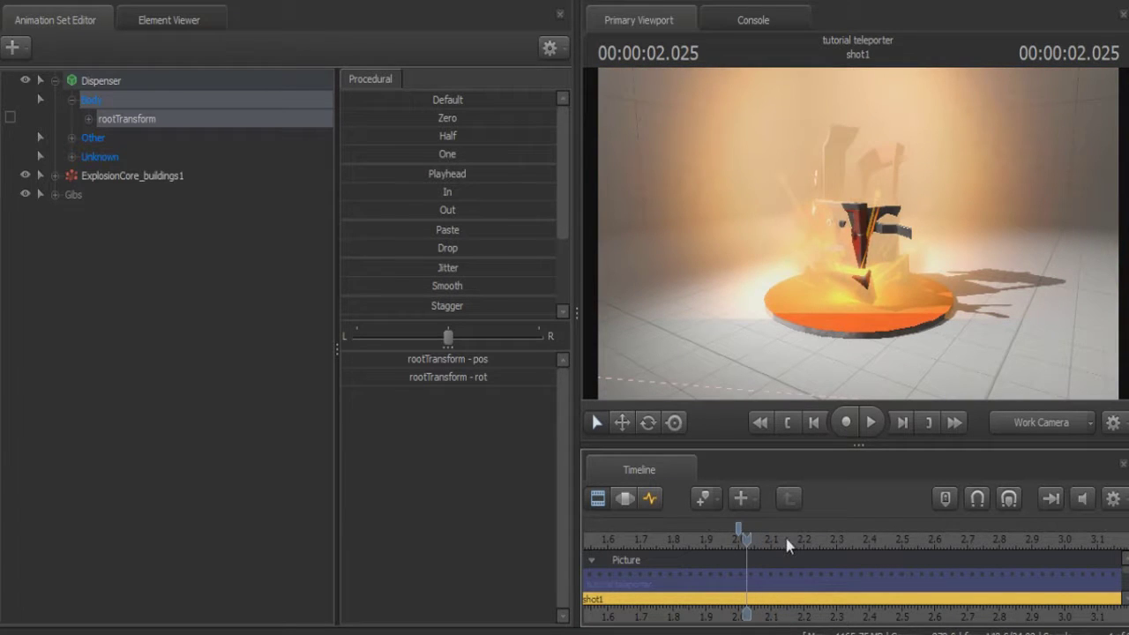
pyautogui.press('Left')
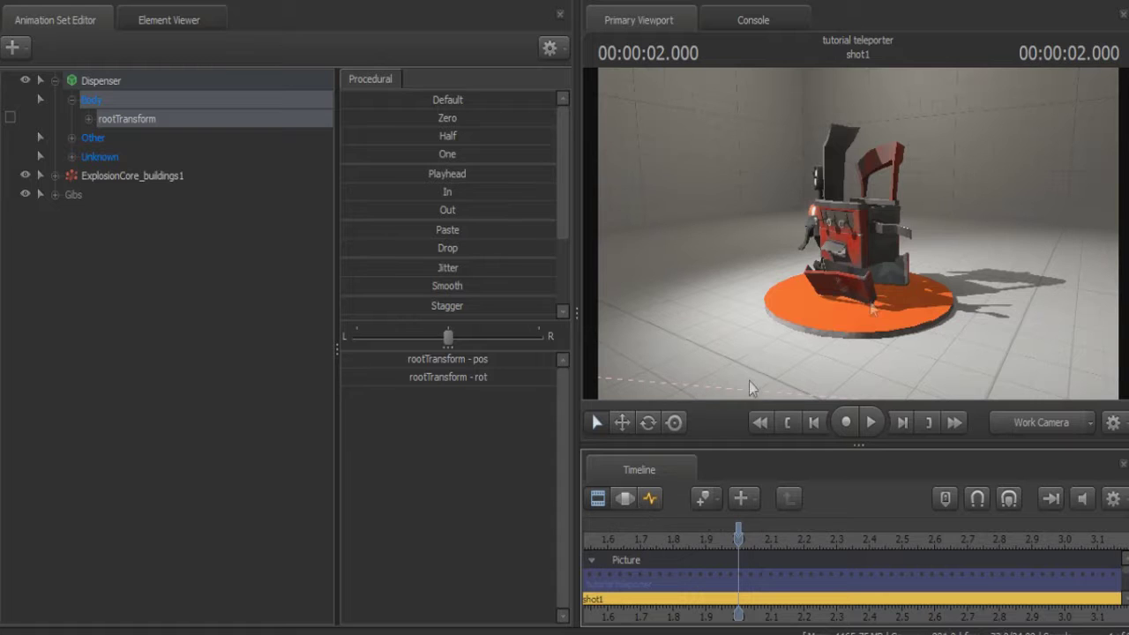
# - Collapse the Dispenser set and rename the ExplosionCore_buildings1 animation set as Explosion
pyautogui.click(54, 80)
pyautogui.rightClick(80, 102)
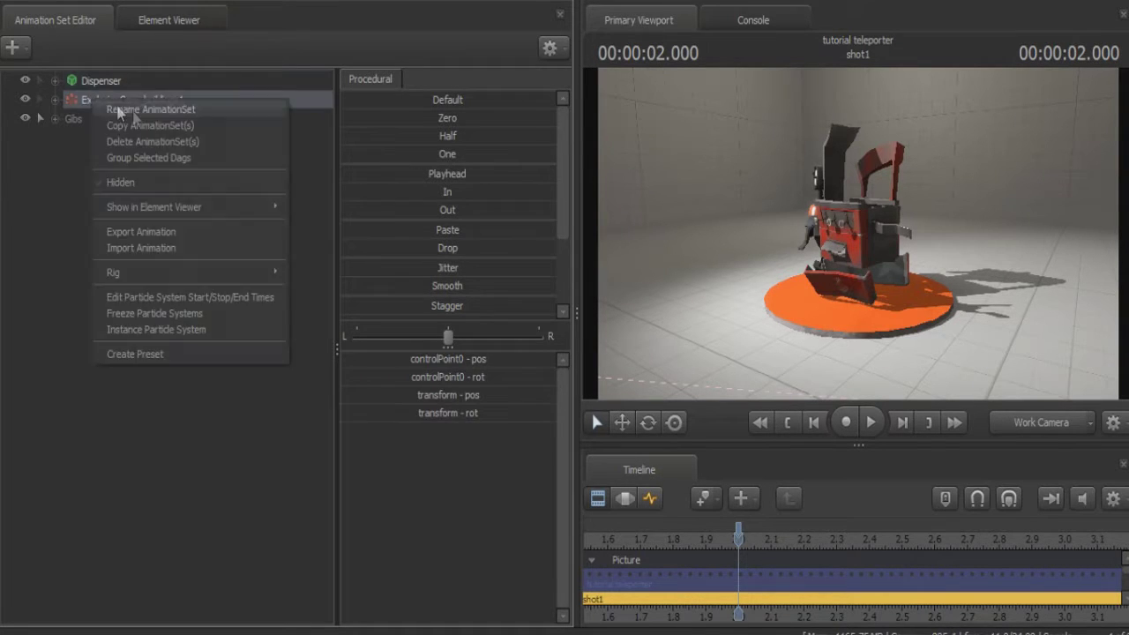
pyautogui.click(133, 109)
pyautogui.write('E')
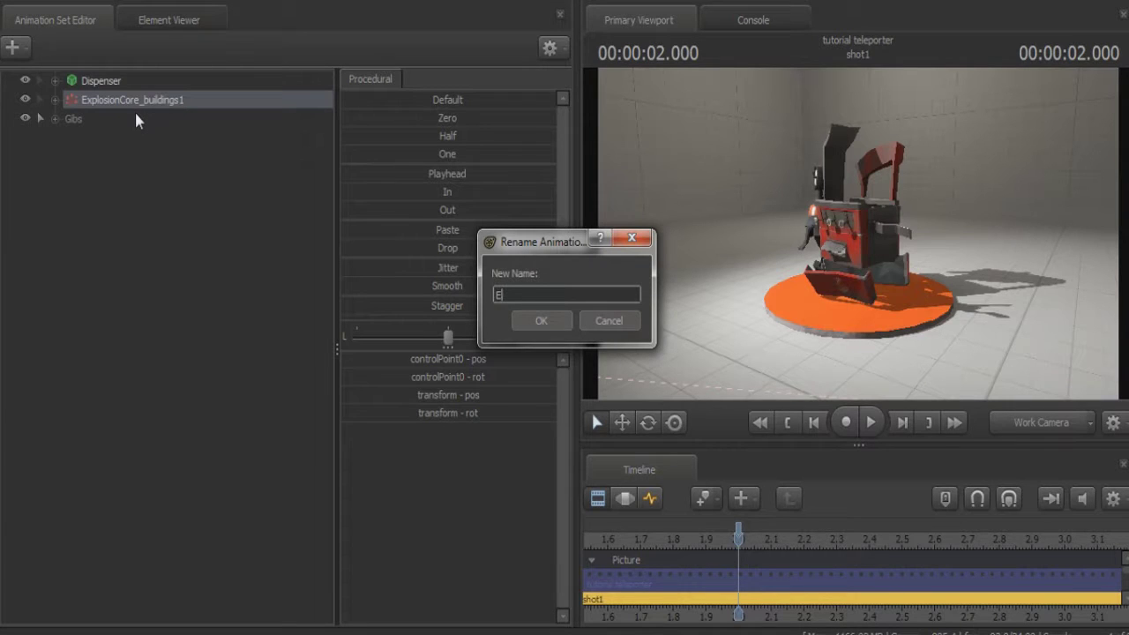
pyautogui.write('splosion')
pyautogui.press('Return')
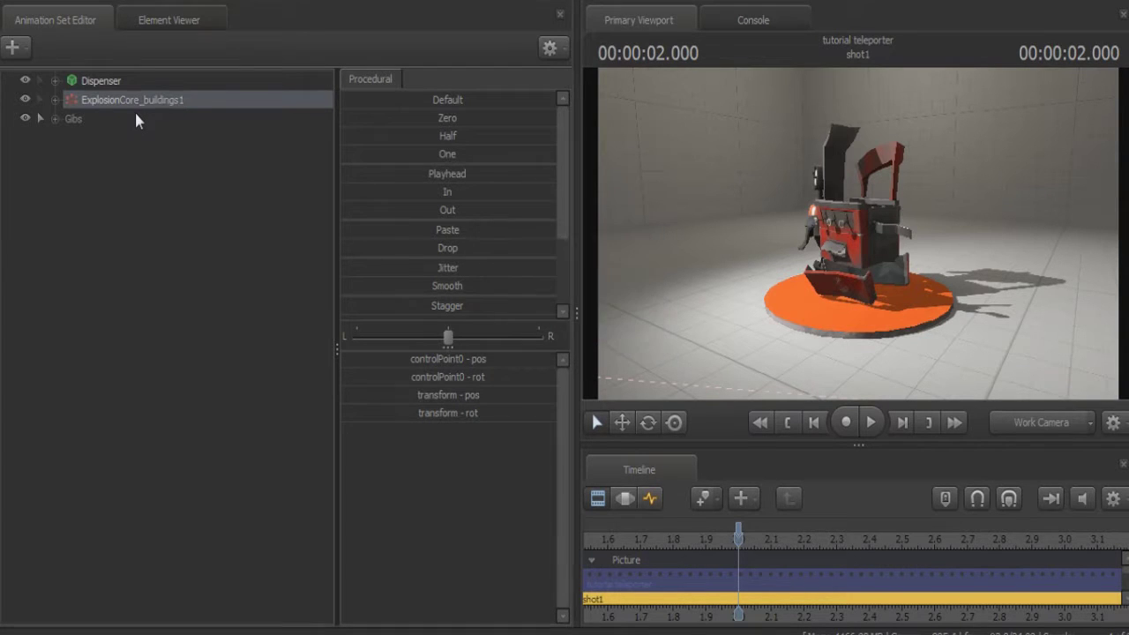
# - Turn off the visibility of the Explosion set while keeping it listed, and expand the Gibs group
pyautogui.rightClick(92, 101)
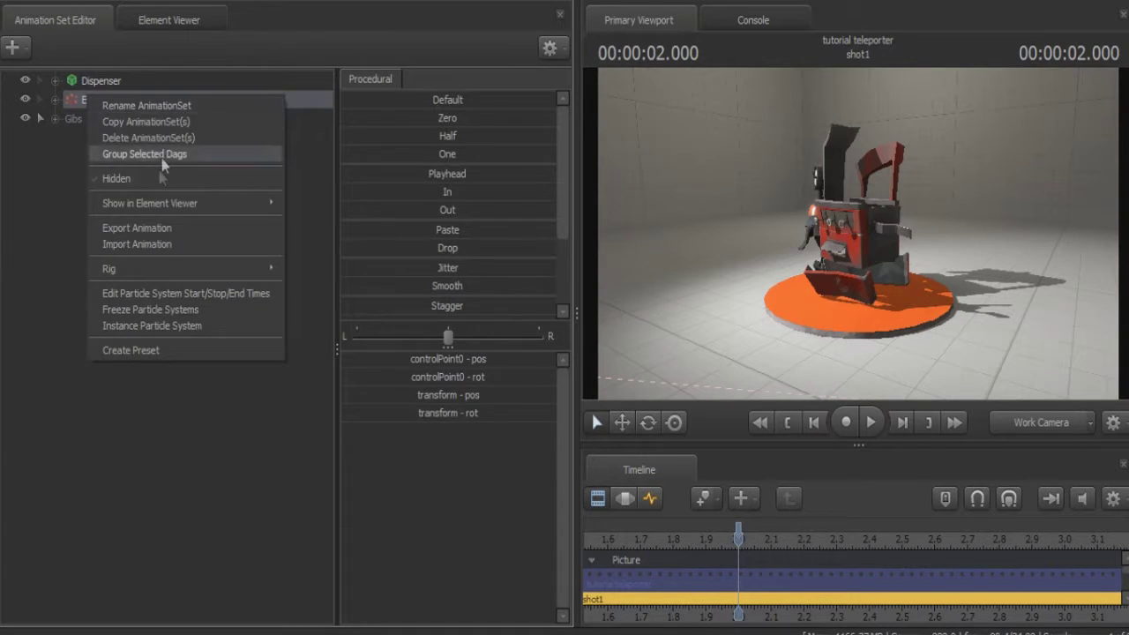
pyautogui.click(143, 177)
pyautogui.click(55, 101)
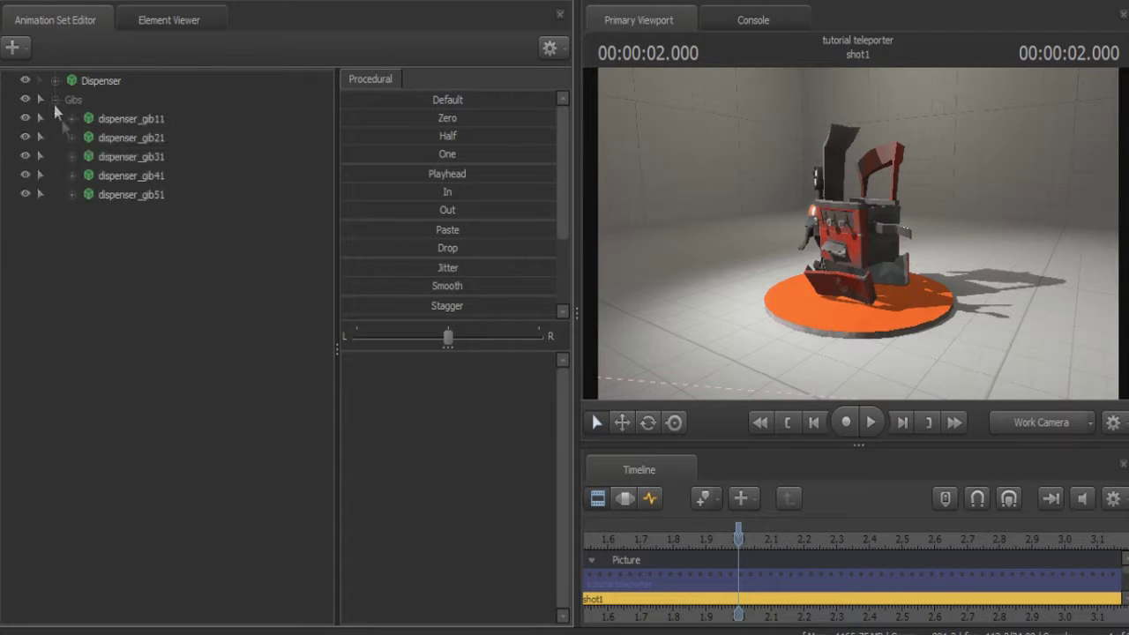
pyautogui.hotkey('ctrl', 'z')
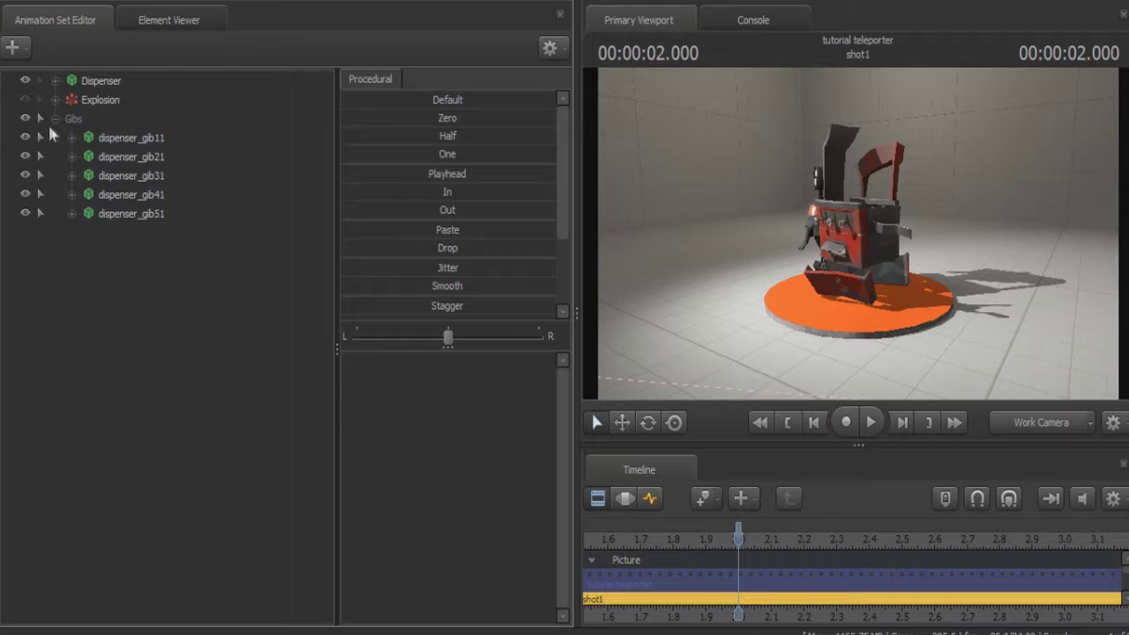
# - Select dispenser_gib11 and show its curves in the Graph Editor with a closer view of the gibs
pyautogui.click(140, 137)
pyautogui.click(652, 499)
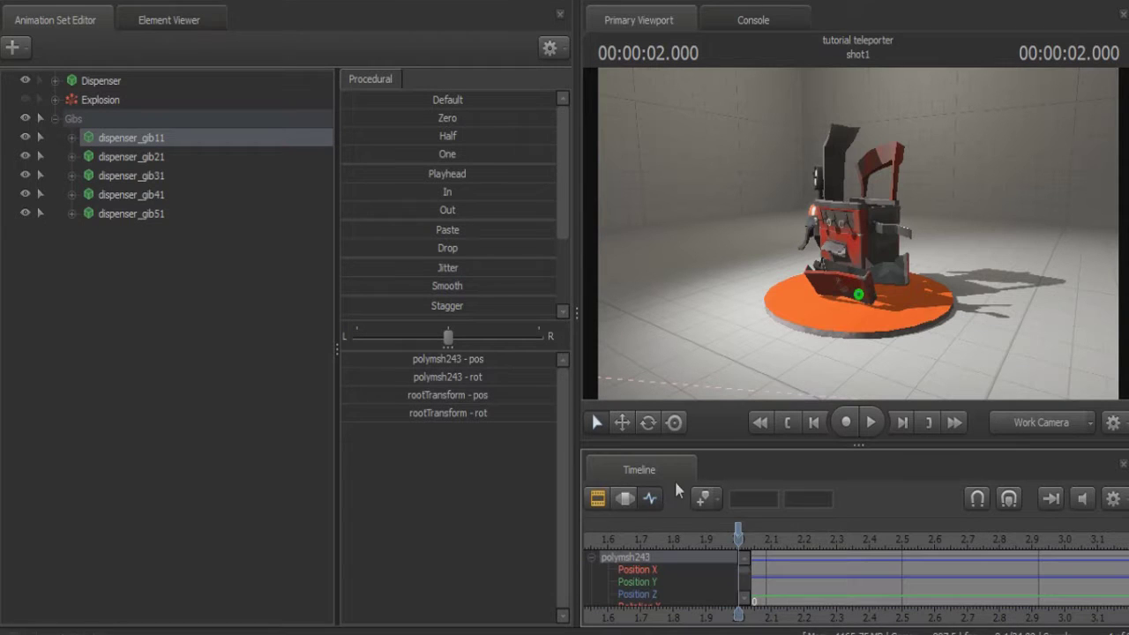
pyautogui.moveTo(876, 231); pyautogui.dragTo(877, 232)
pyautogui.press('w')
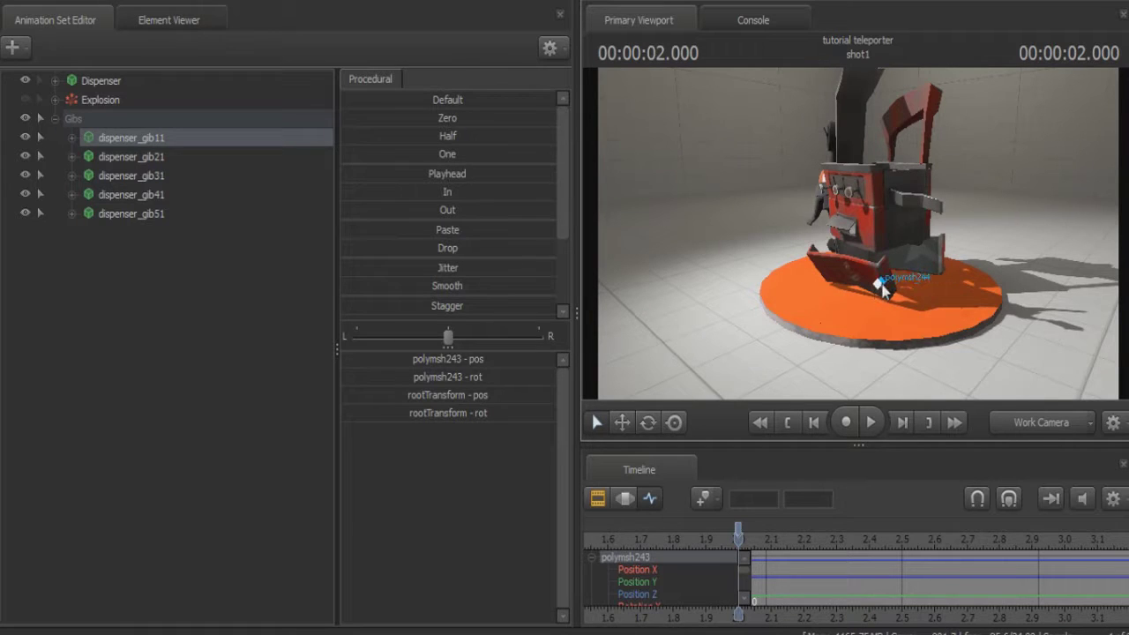
# - Expand the Unknown group of dispenser_gib11 and select its polymsh243 control
pyautogui.click(881, 286)
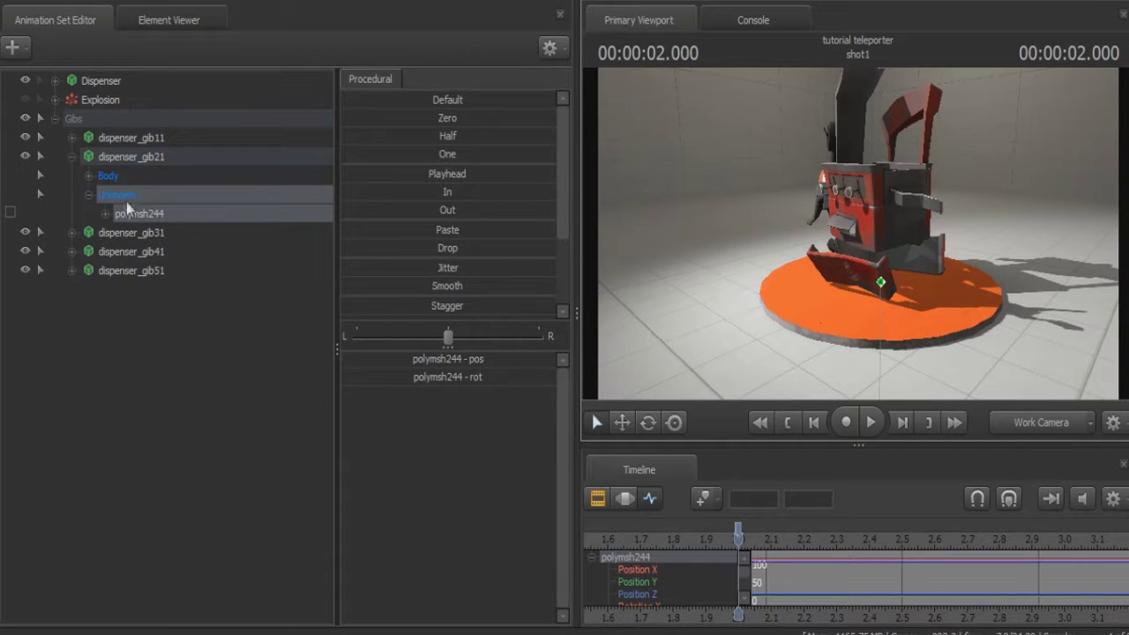
pyautogui.click(72, 157)
pyautogui.click(72, 138)
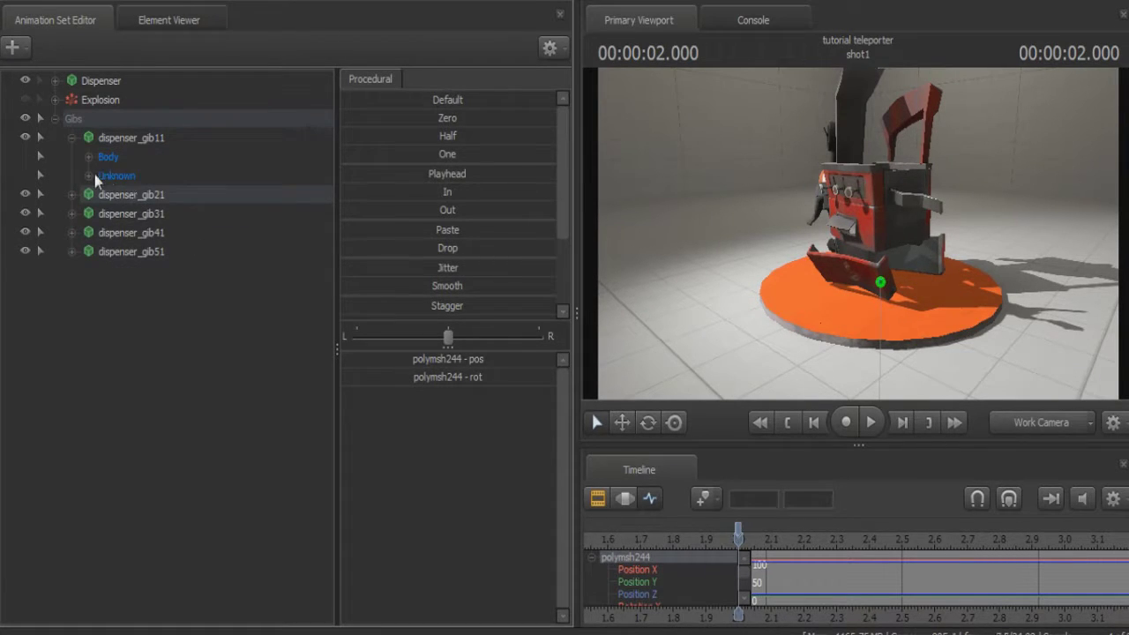
pyautogui.click(88, 175)
pyautogui.click(139, 194)
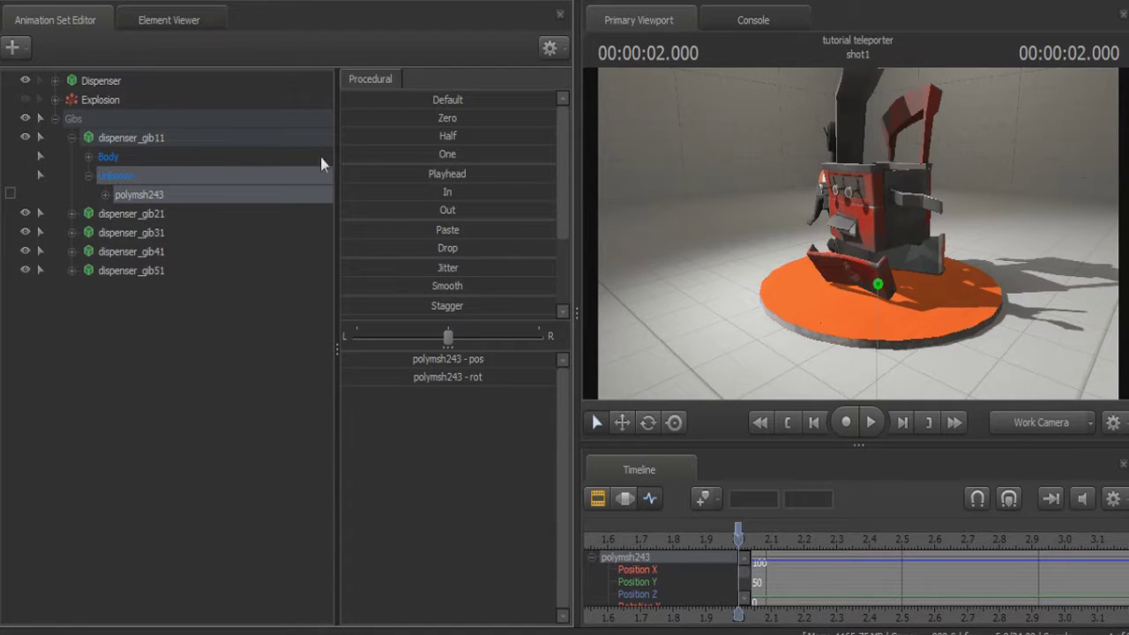
pyautogui.moveTo(858, 234)
pyautogui.mouseDown()
pyautogui.moveTo(741, 235)
pyautogui.moveTo(859, 240)
pyautogui.mouseUp()
pyautogui.press('s')
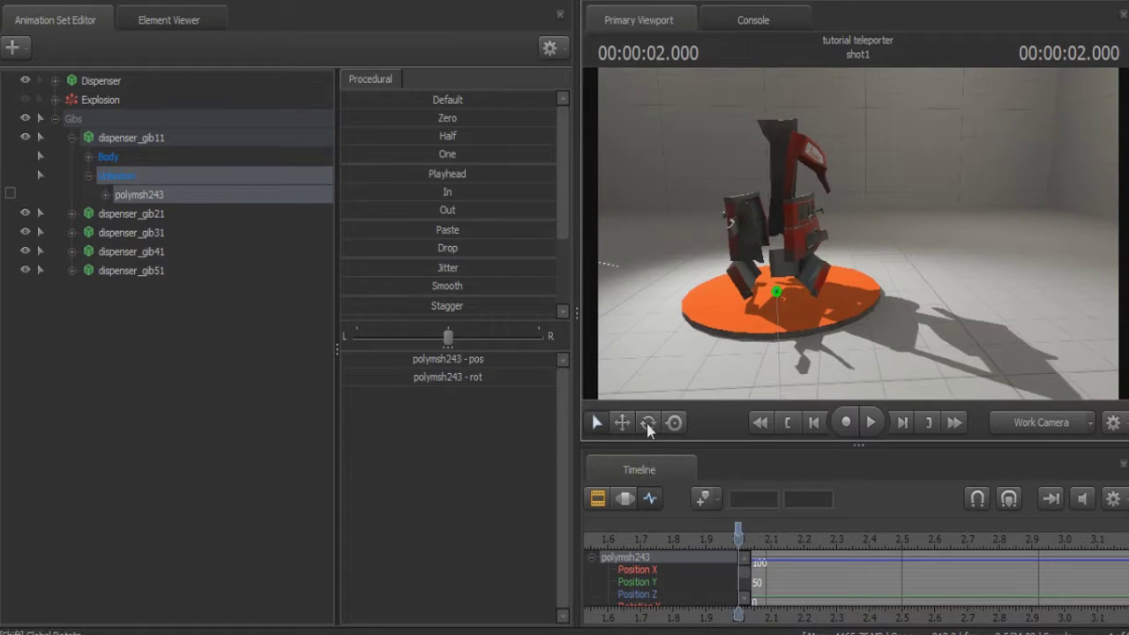
# - Advance the playhead to about 3.26 seconds and move polymsh243 sideways to the edge of the orange platform, away from the other gibs
pyautogui.scroll(2, 776, 587)
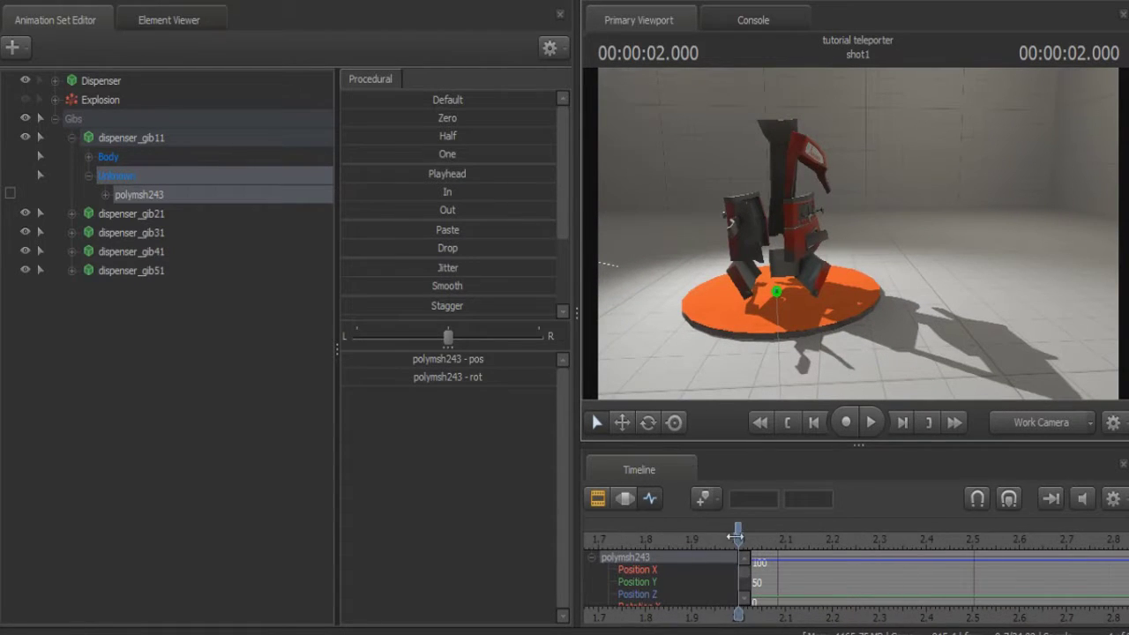
pyautogui.moveTo(743, 538)
pyautogui.mouseDown()
pyautogui.moveTo(763, 539)
pyautogui.moveTo(739, 543)
pyautogui.mouseUp()
pyautogui.press('space')
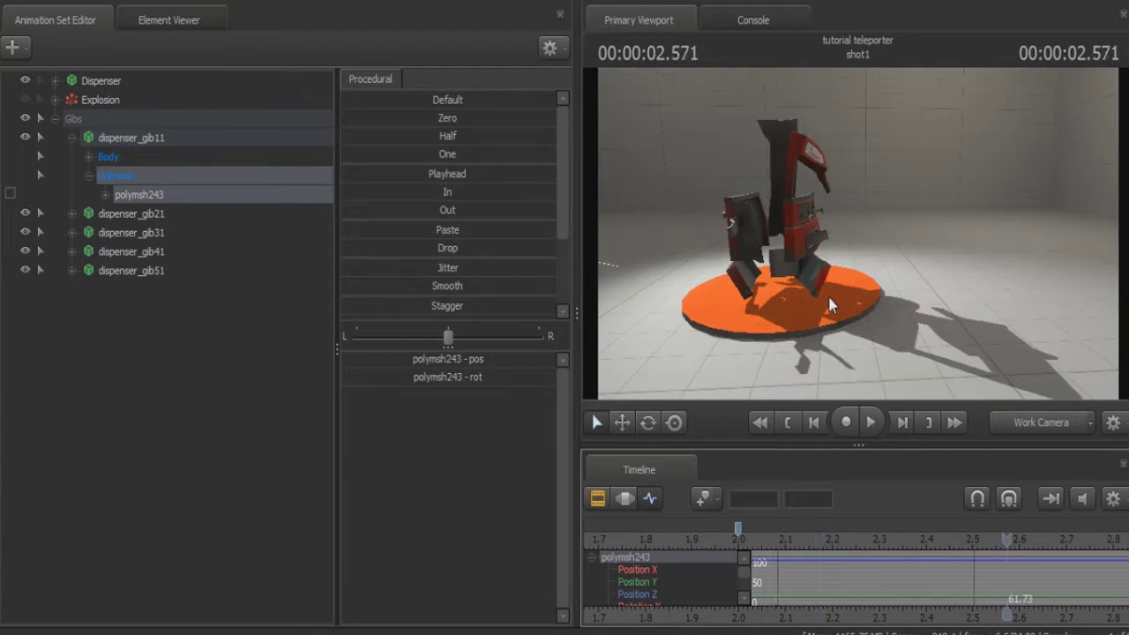
pyautogui.scroll(-5, 794, 567)
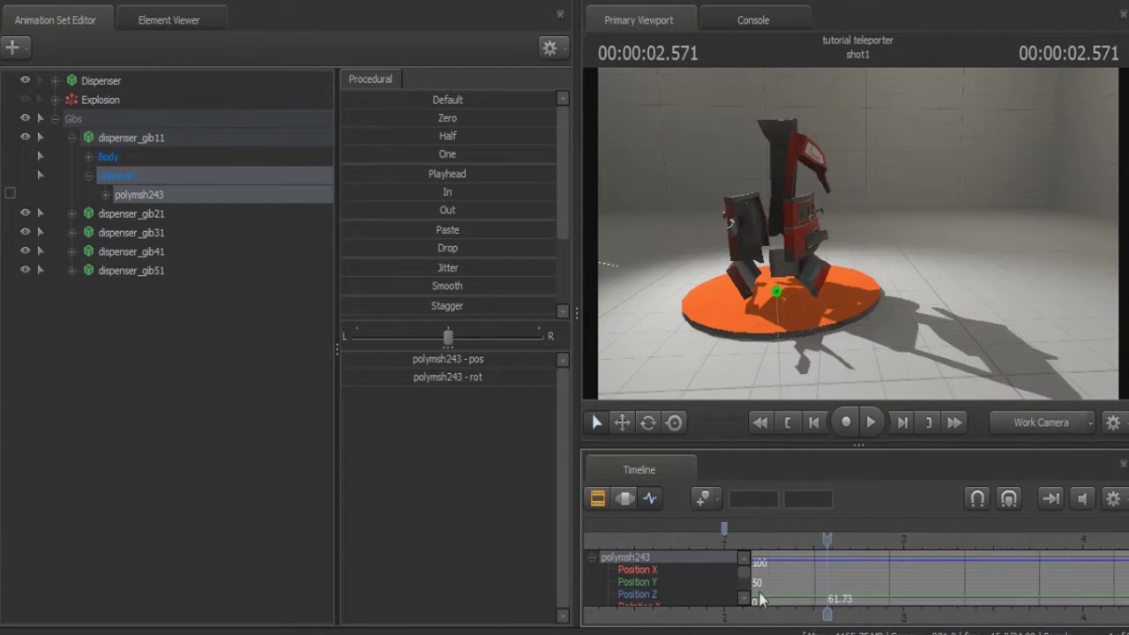
pyautogui.scroll(-2, 758, 569)
pyautogui.press('space')
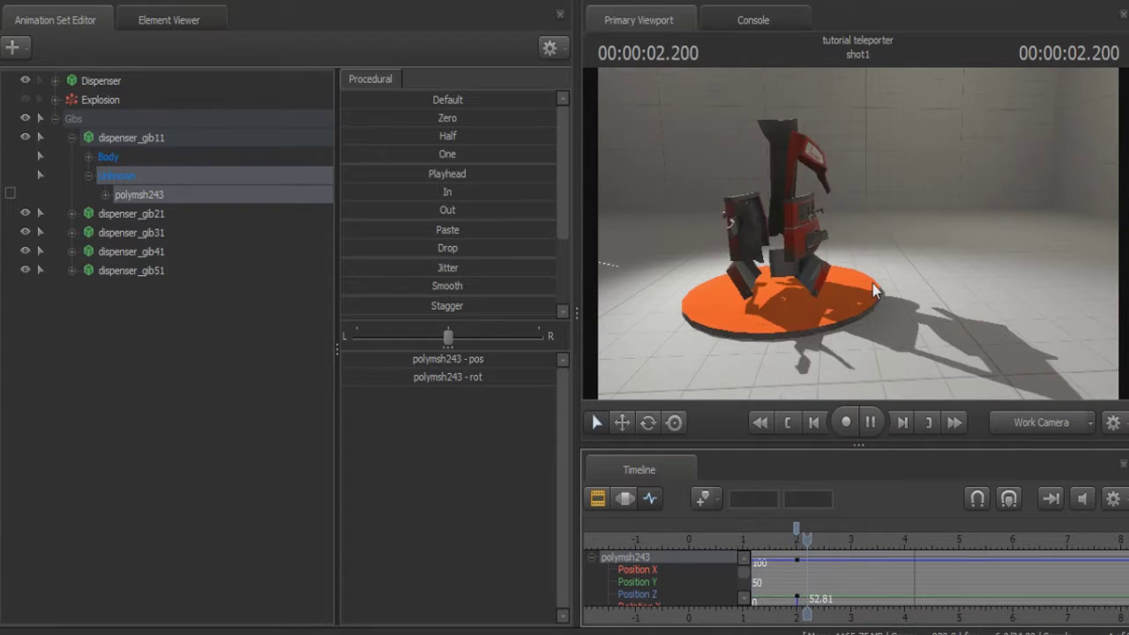
pyautogui.press('space')
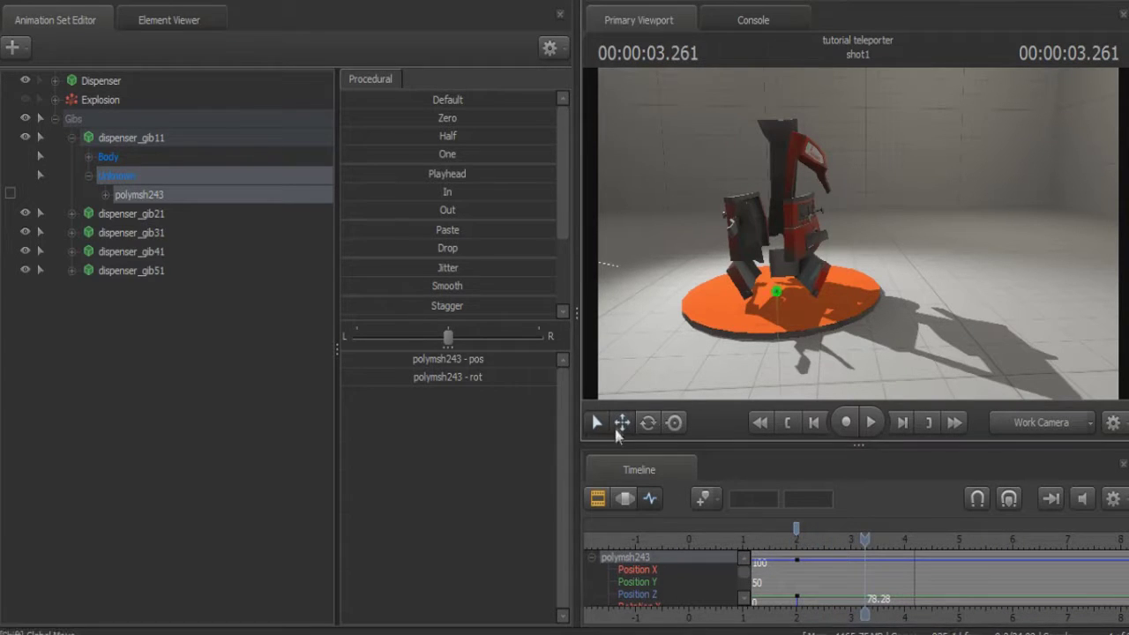
pyautogui.click(622, 423)
pyautogui.moveTo(725, 293); pyautogui.dragTo(838, 314)
# - Rotate polymsh243 onto its side, tilt it toward the floor, and raise it so it hovers just above the ground
pyautogui.click(648, 423)
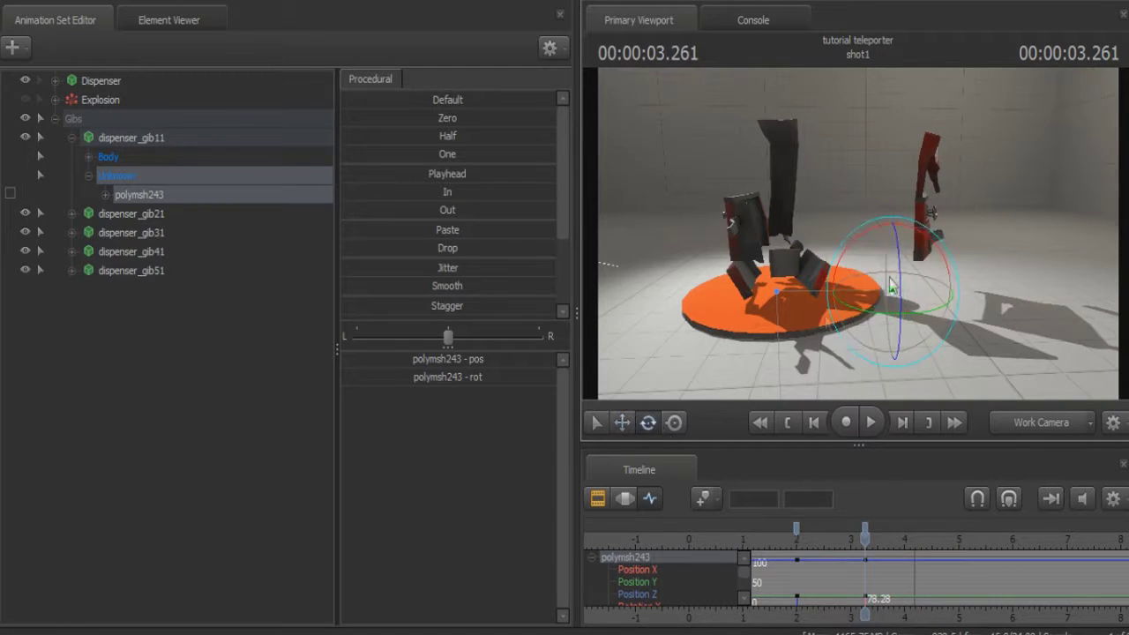
pyautogui.moveTo(867, 242); pyautogui.dragTo(992, 233)
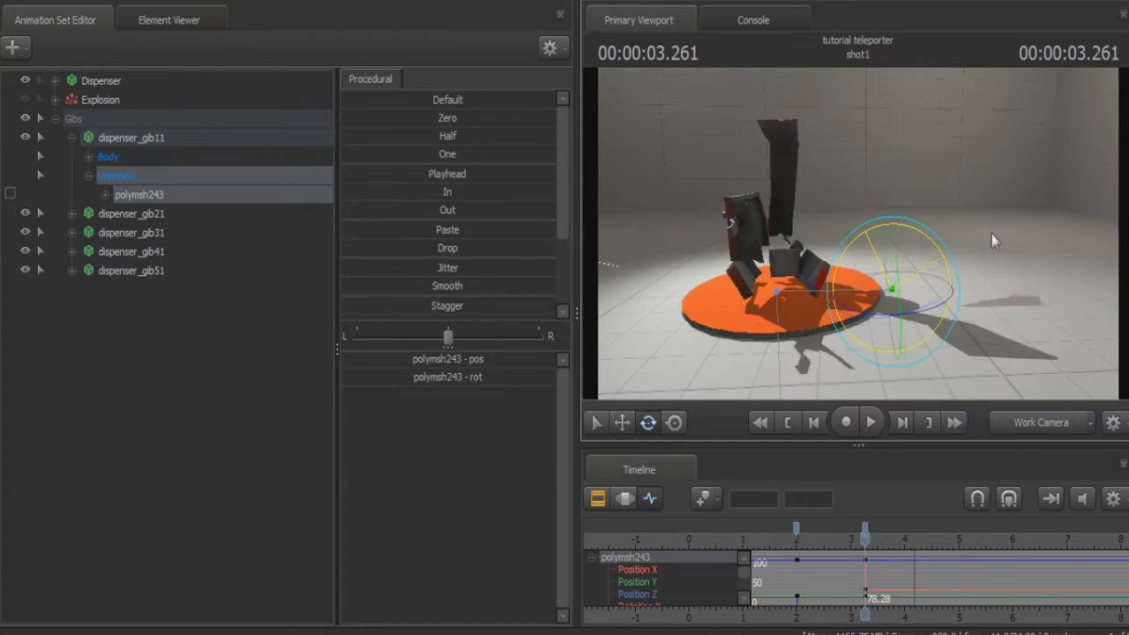
pyautogui.click(622, 422)
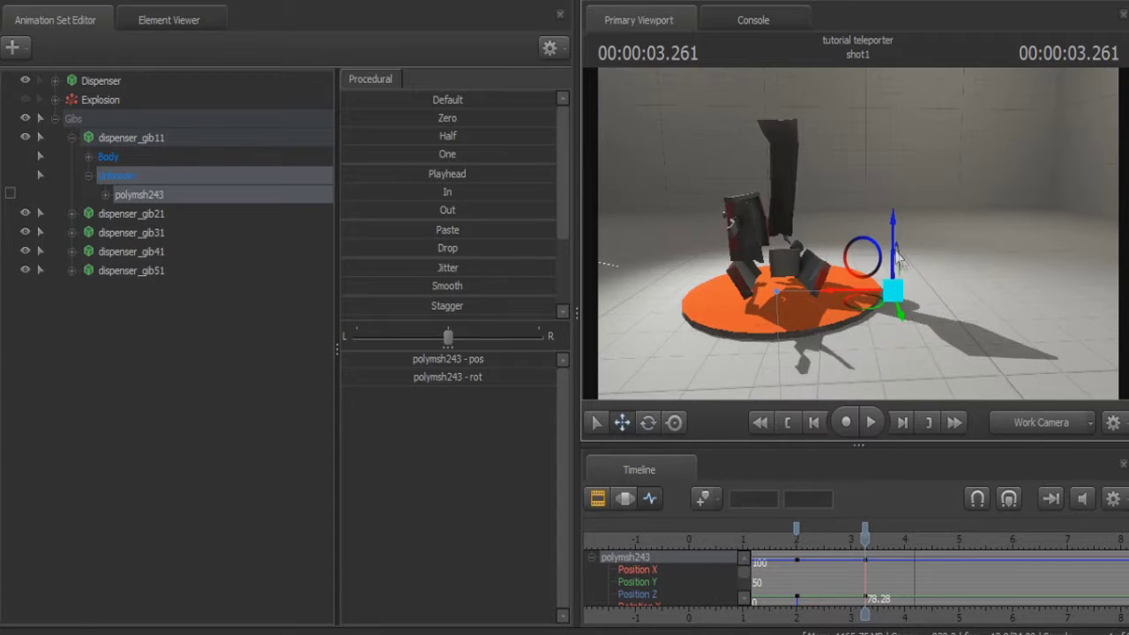
pyautogui.moveTo(896, 209); pyautogui.dragTo(894, 146)
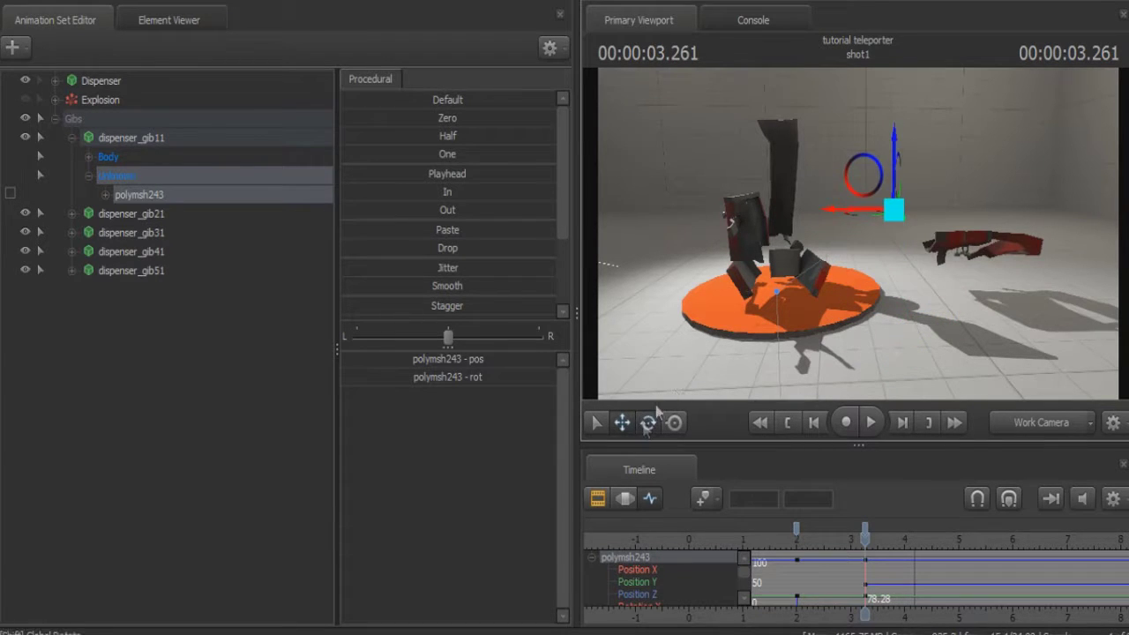
pyautogui.click(648, 422)
pyautogui.moveTo(871, 196)
pyautogui.mouseDown()
pyautogui.moveTo(879, 153)
pyautogui.moveTo(860, 192)
pyautogui.mouseUp()
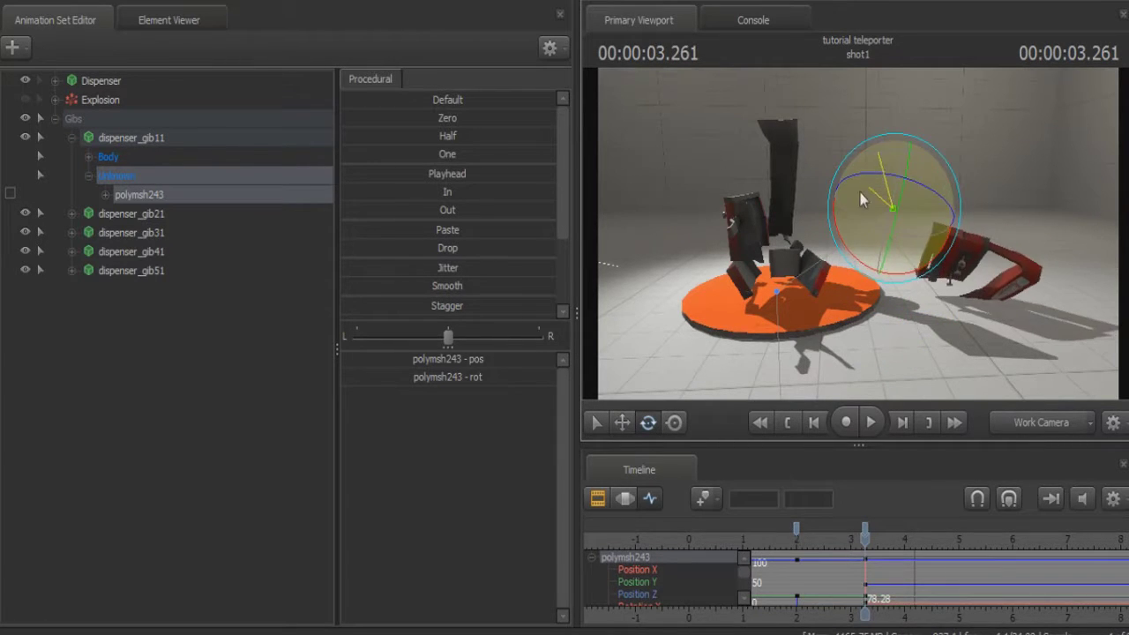
pyautogui.click(622, 422)
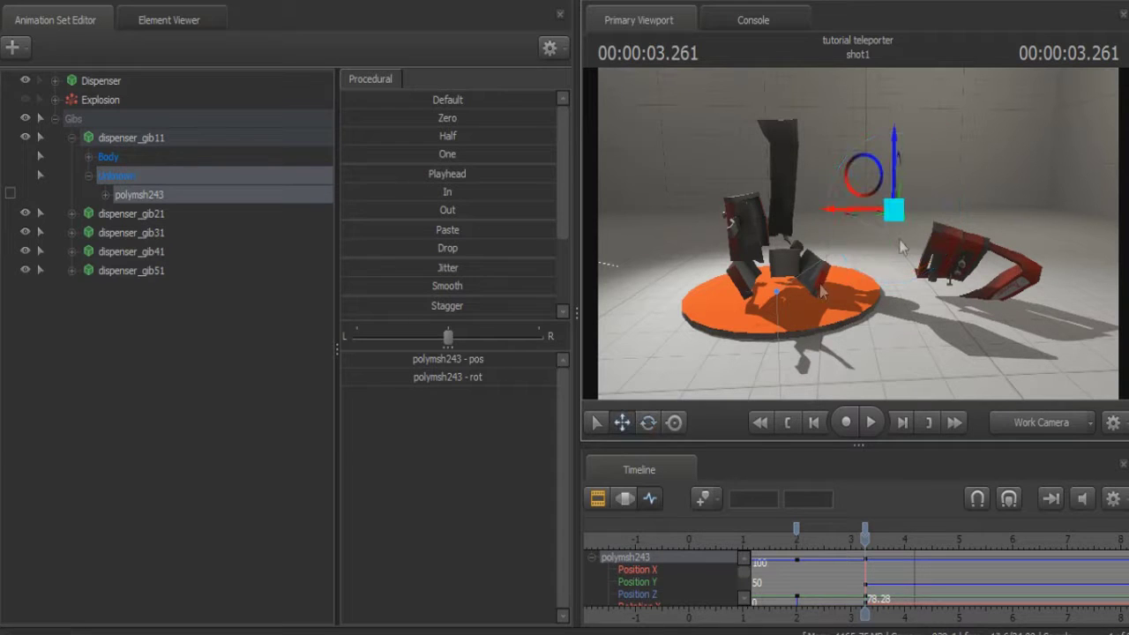
pyautogui.moveTo(887, 167)
pyautogui.mouseDown()
pyautogui.moveTo(887, 147)
pyautogui.moveTo(887, 158)
pyautogui.mouseUp()
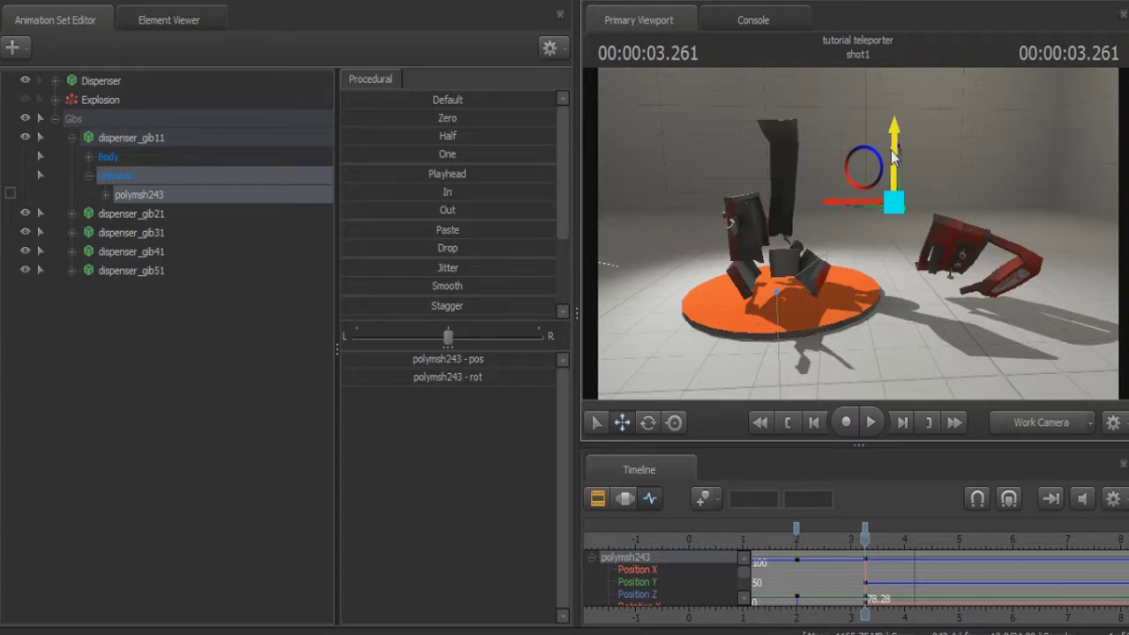
# - Return to the keyframe at 2 seconds and change its tangents so polymsh243 moves gradually toward the following keyframe
pyautogui.moveTo(862, 537); pyautogui.dragTo(796, 533)
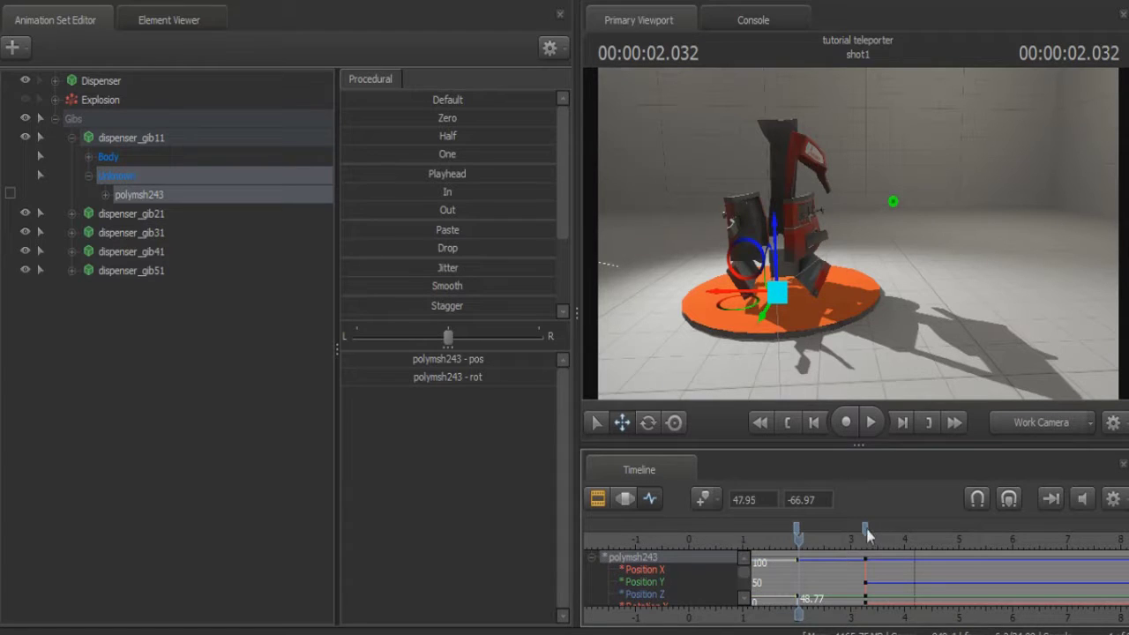
pyautogui.scroll(10, 786, 538)
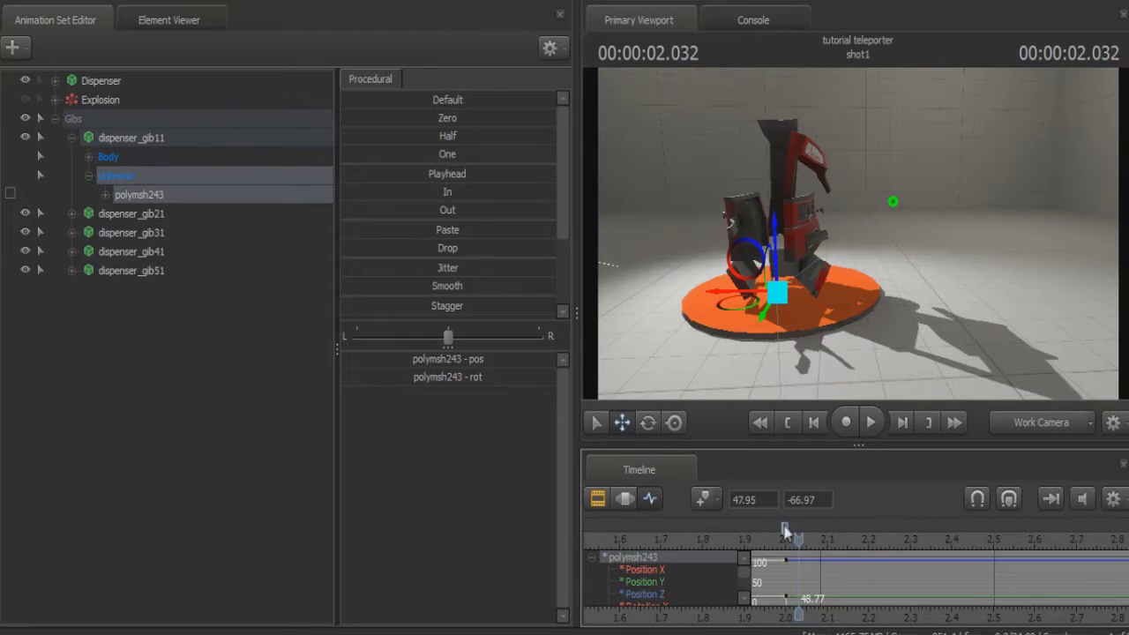
pyautogui.scroll(3, 779, 537)
pyautogui.moveTo(756, 537); pyautogui.dragTo(763, 536)
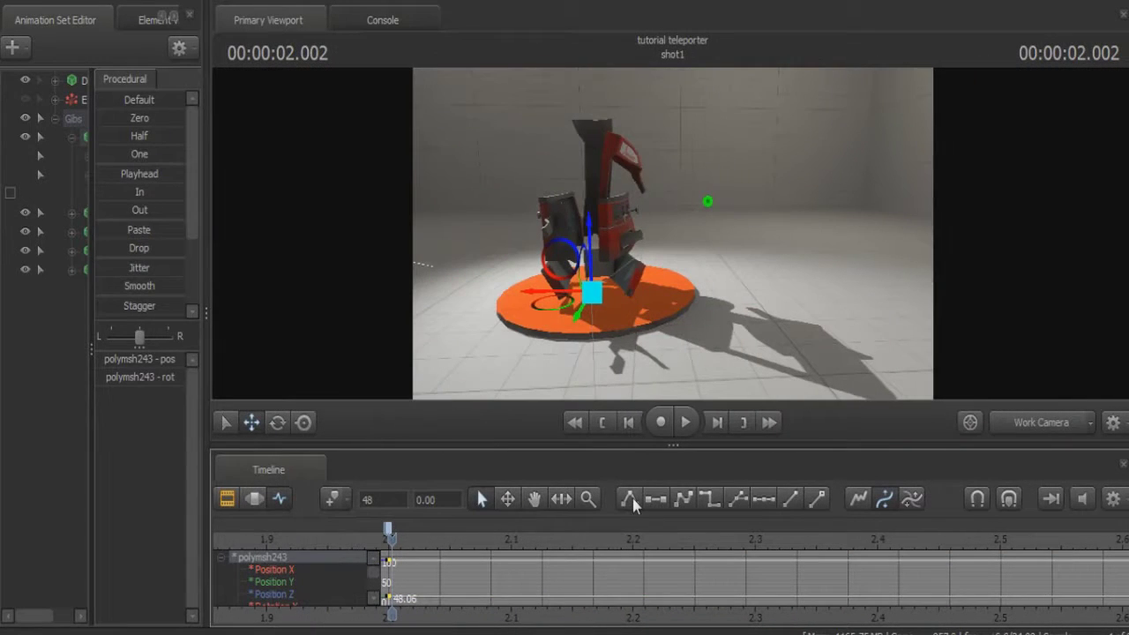
pyautogui.click(632, 500)
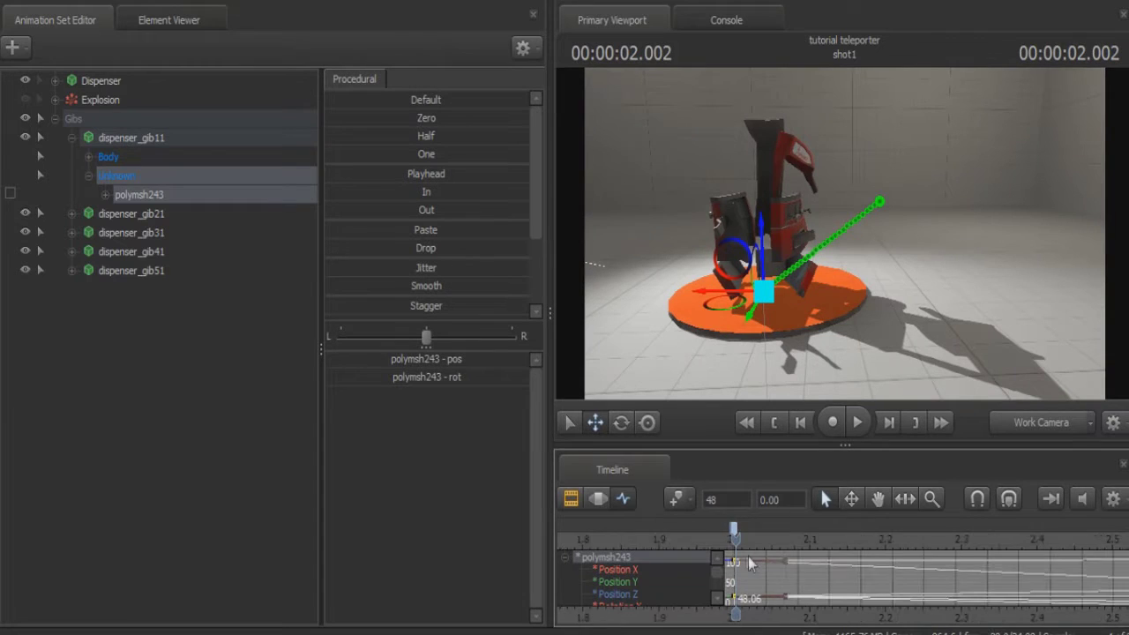
# - Scrub through the motion, shift the 3.26-second keyframe earlier to about 2.6 seconds, and play back the faster movement
pyautogui.scroll(-3, 748, 562)
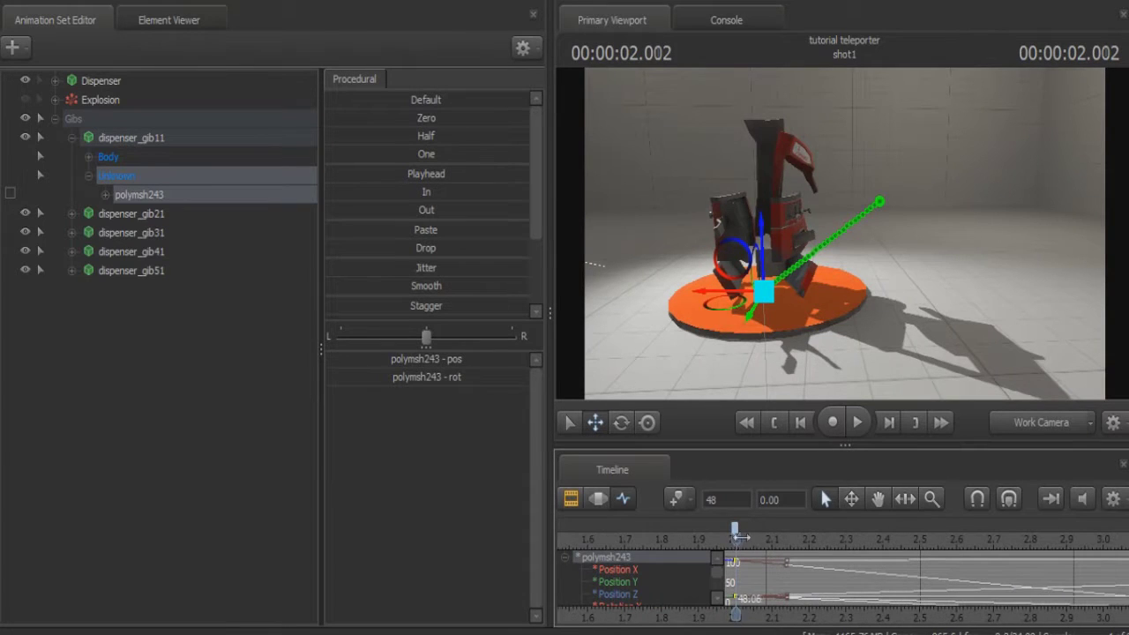
pyautogui.moveTo(739, 538); pyautogui.dragTo(932, 538)
pyautogui.scroll(-4, 794, 565)
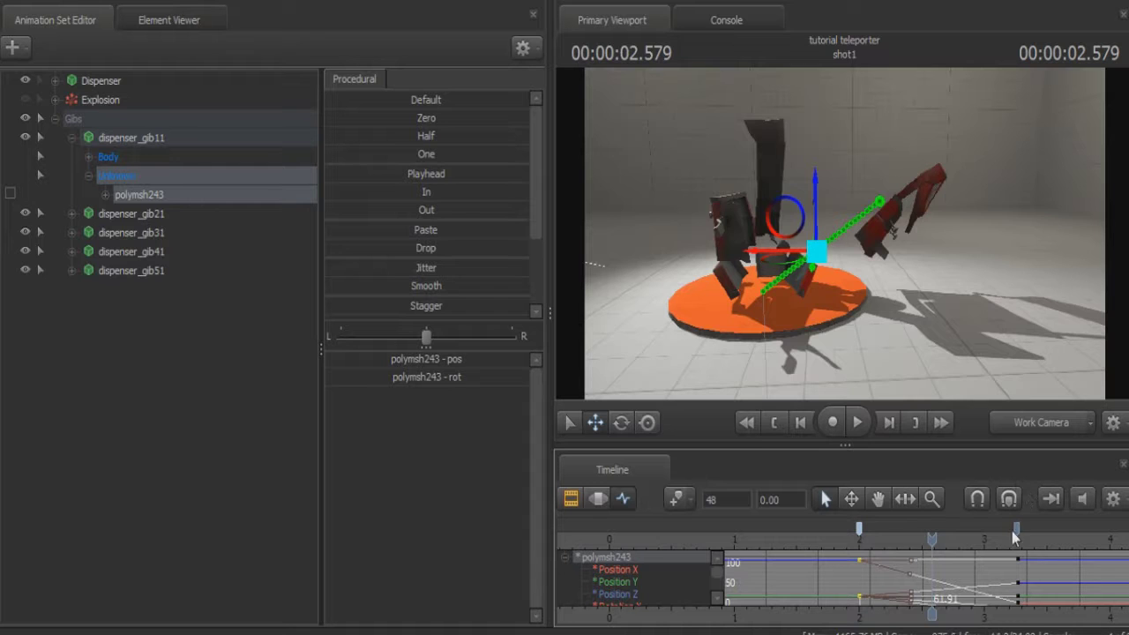
pyautogui.moveTo(1016, 529); pyautogui.dragTo(888, 560)
pyautogui.press('space')
pyautogui.press('space')
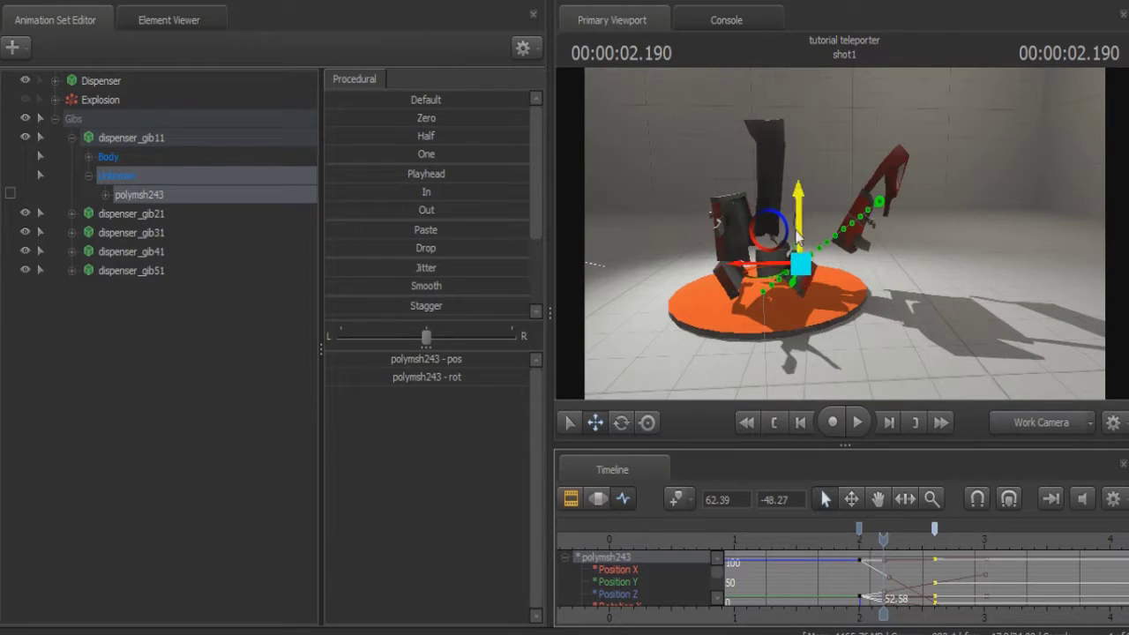
# - At about 2.19 seconds, raise polymsh243 well above the platform, shift it back toward the dispenser's centre, and rotate it outward
pyautogui.moveTo(800, 216); pyautogui.dragTo(797, 144)
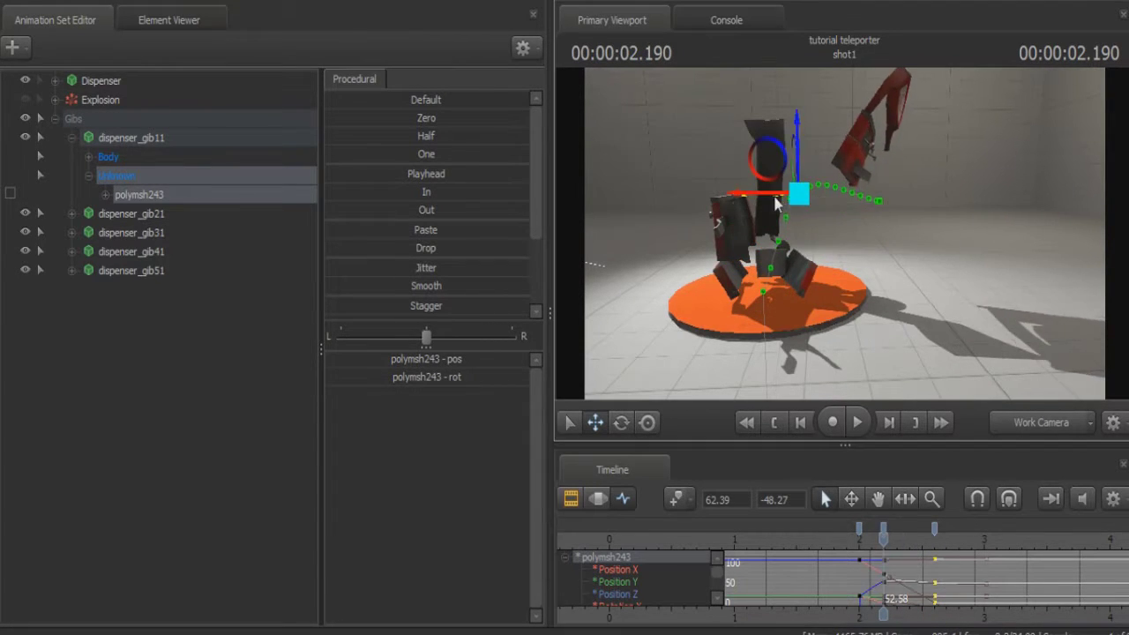
pyautogui.moveTo(759, 193); pyautogui.dragTo(736, 195)
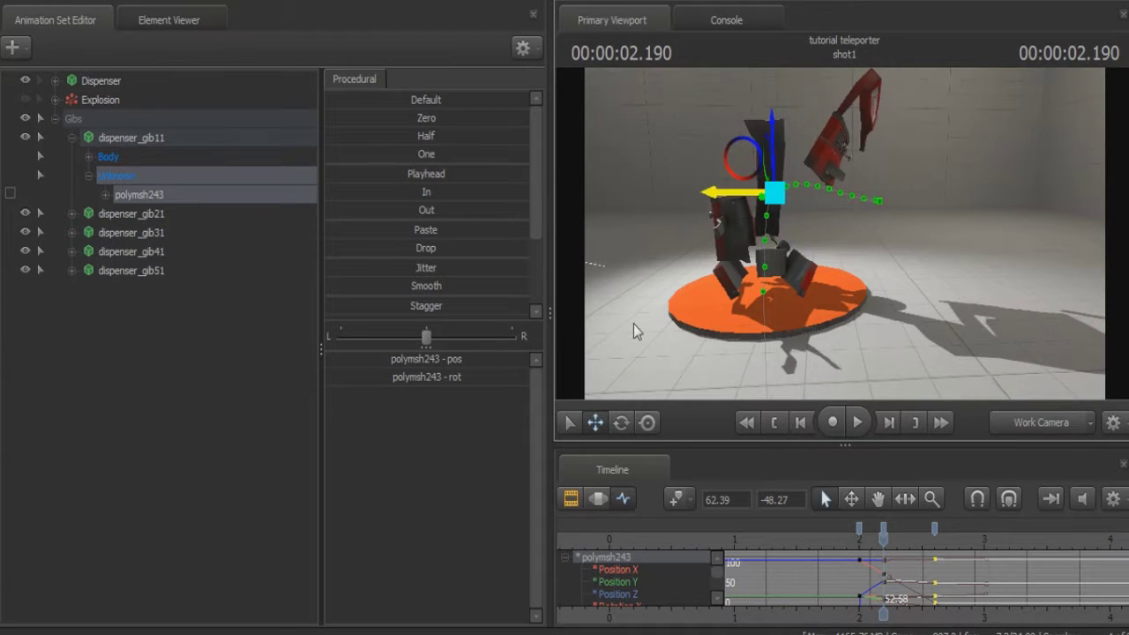
pyautogui.click(622, 422)
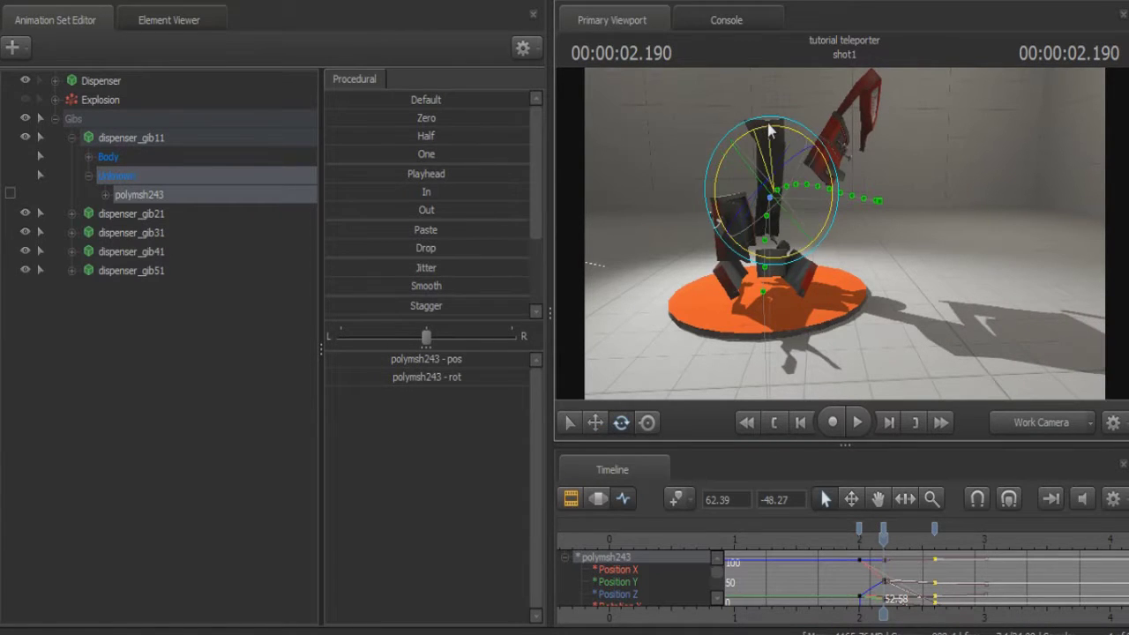
pyautogui.moveTo(770, 130); pyautogui.dragTo(778, 110)
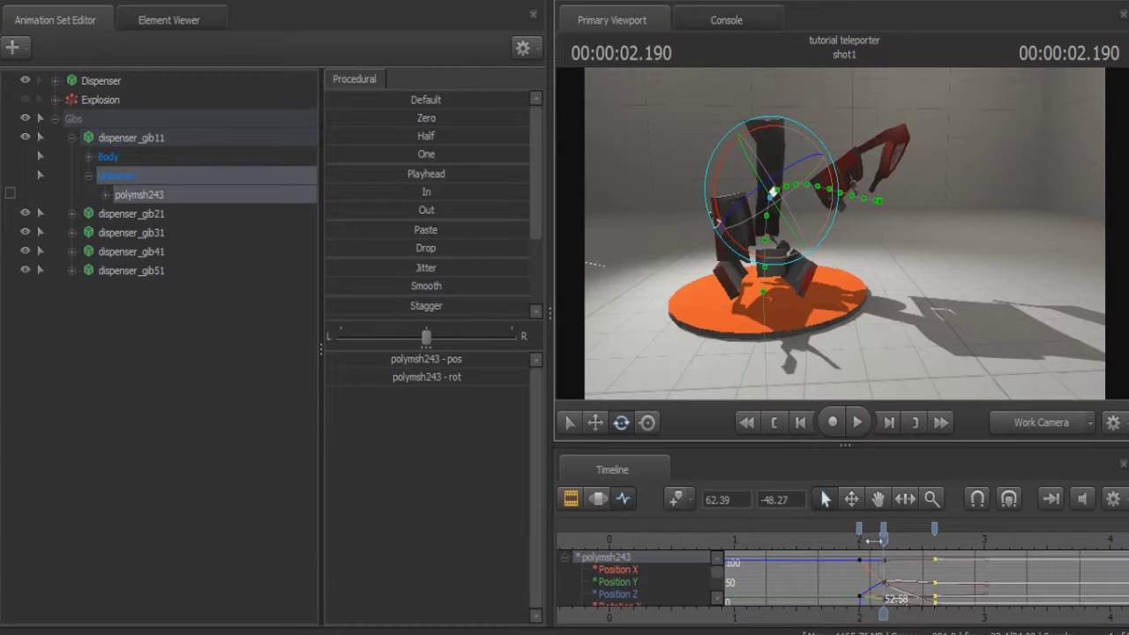
# - Play and step through polymsh243's arc from just before 2 seconds to about 2.54 seconds to examine its motion
pyautogui.moveTo(883, 537); pyautogui.dragTo(858, 540)
pyautogui.press('space')
pyautogui.press('space')
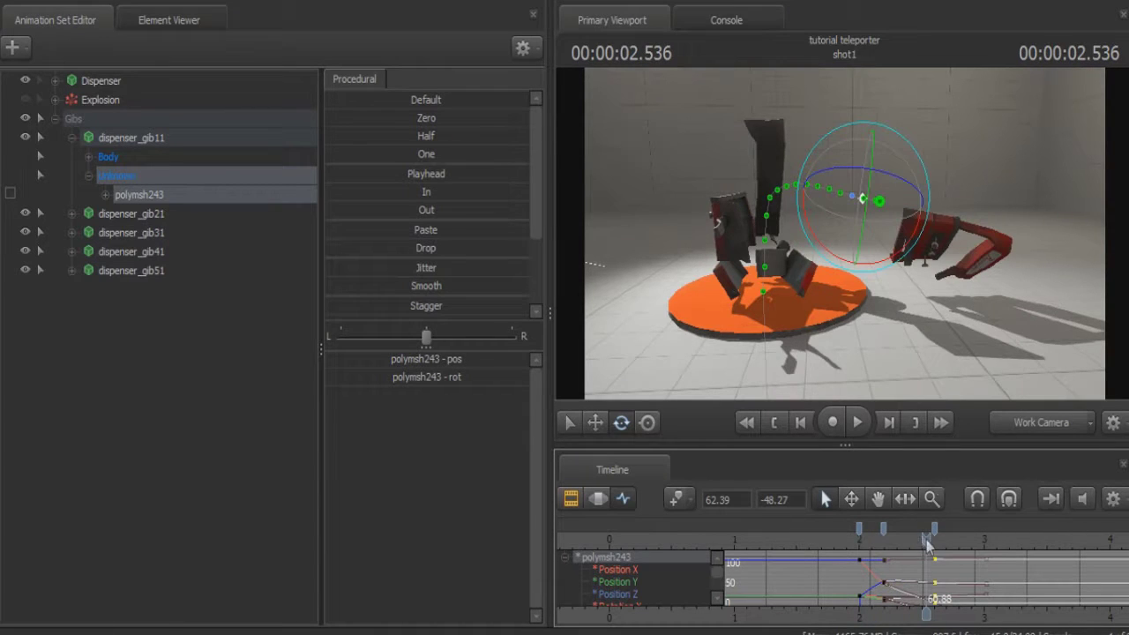
pyautogui.moveTo(927, 544); pyautogui.dragTo(868, 541)
pyautogui.press('Left')
pyautogui.press('Left')
pyautogui.press('Left')
pyautogui.press('Left')
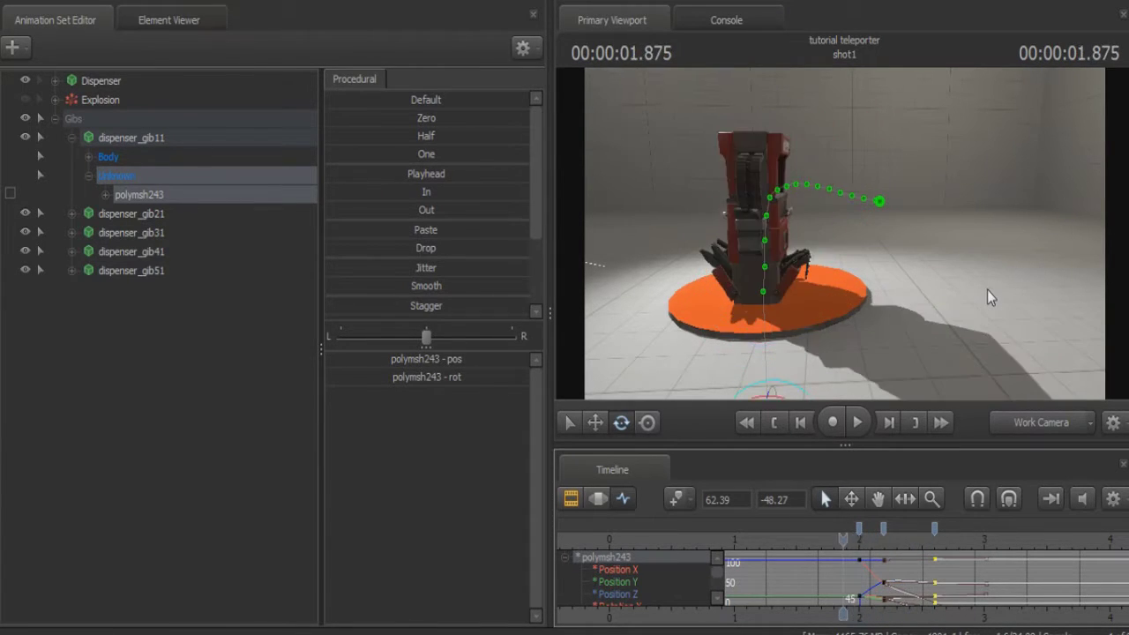
pyautogui.press('Right')
pyautogui.press('Right')
pyautogui.press('Right')
pyautogui.press('Right')
pyautogui.press('Right')
pyautogui.press('Right')
pyautogui.press('Right')
pyautogui.press('Right')
pyautogui.press('Right')
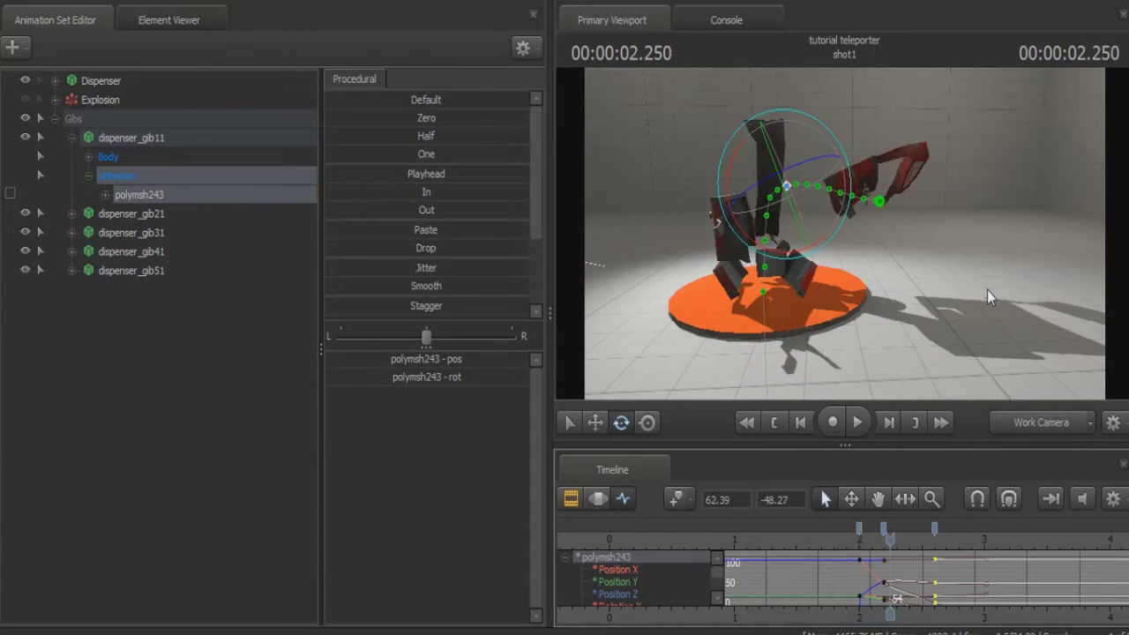
pyautogui.press('Right')
pyautogui.press('Right')
pyautogui.press('Right')
pyautogui.press('Right')
pyautogui.press('Right')
pyautogui.press('Right')
pyautogui.press('Right')
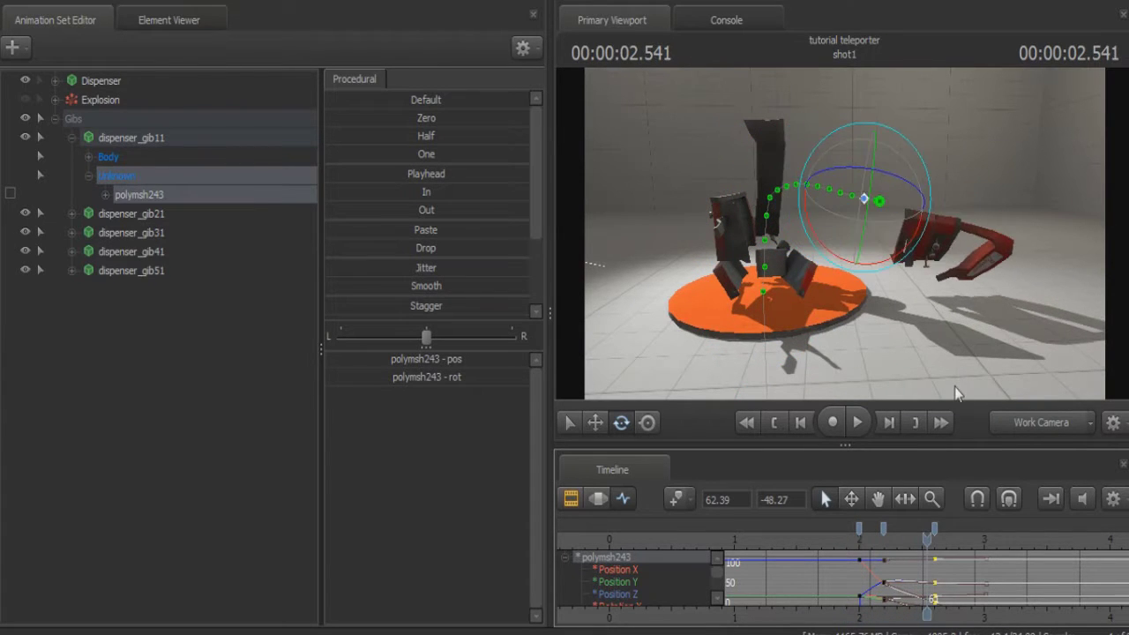
# - At the keyframe near 2.6 seconds, move polymsh243 sideways closer to the dispenser
pyautogui.click(596, 423)
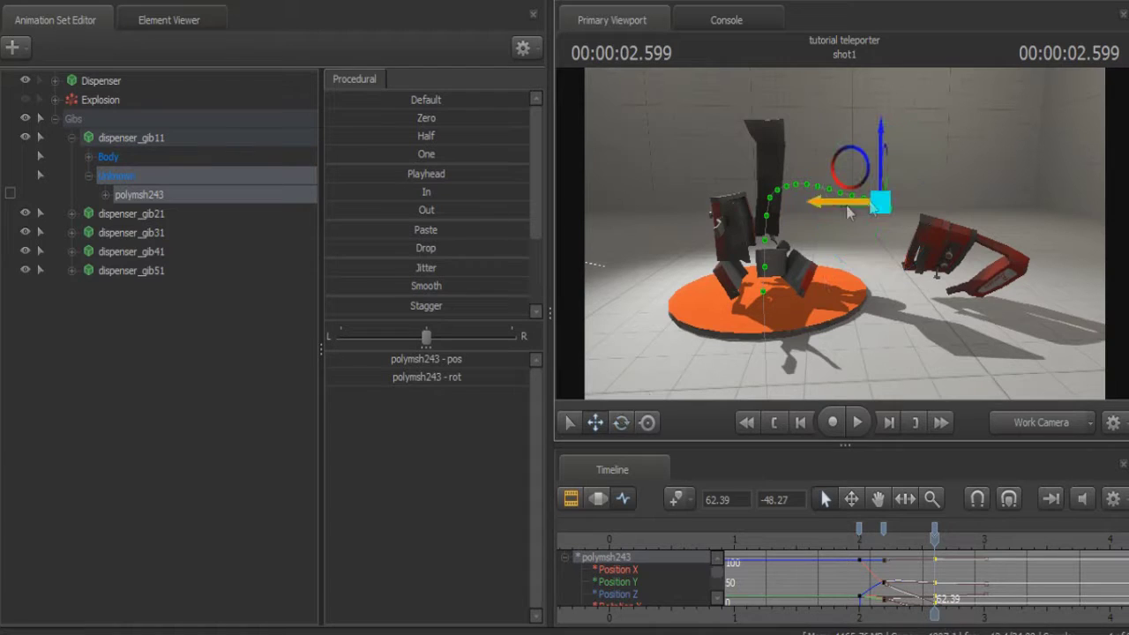
pyautogui.moveTo(833, 204); pyautogui.dragTo(798, 209)
# - Step back to before 2 seconds and forward again to review the shortened path of polymsh243
pyautogui.press('Left')
pyautogui.press('Left')
pyautogui.press('Left')
pyautogui.press('Left')
pyautogui.press('Left')
pyautogui.press('Left')
pyautogui.press('Left')
pyautogui.press('Left')
pyautogui.press('Left')
pyautogui.press('Left')
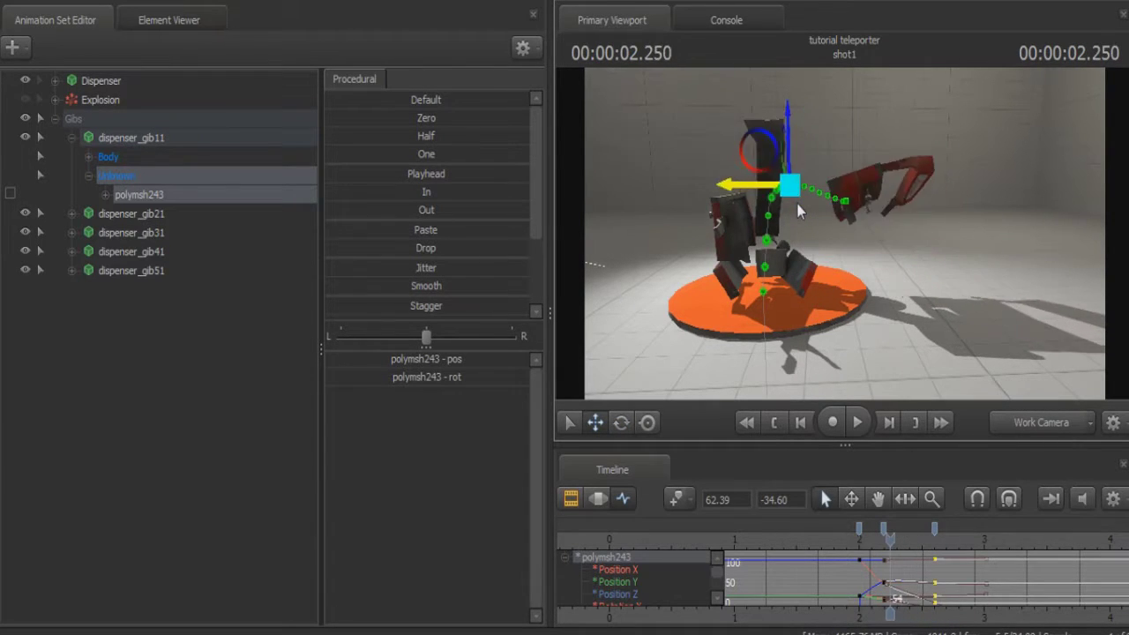
pyautogui.press('Left')
pyautogui.press('Left')
pyautogui.press('Left')
pyautogui.press('Left')
pyautogui.press('Left')
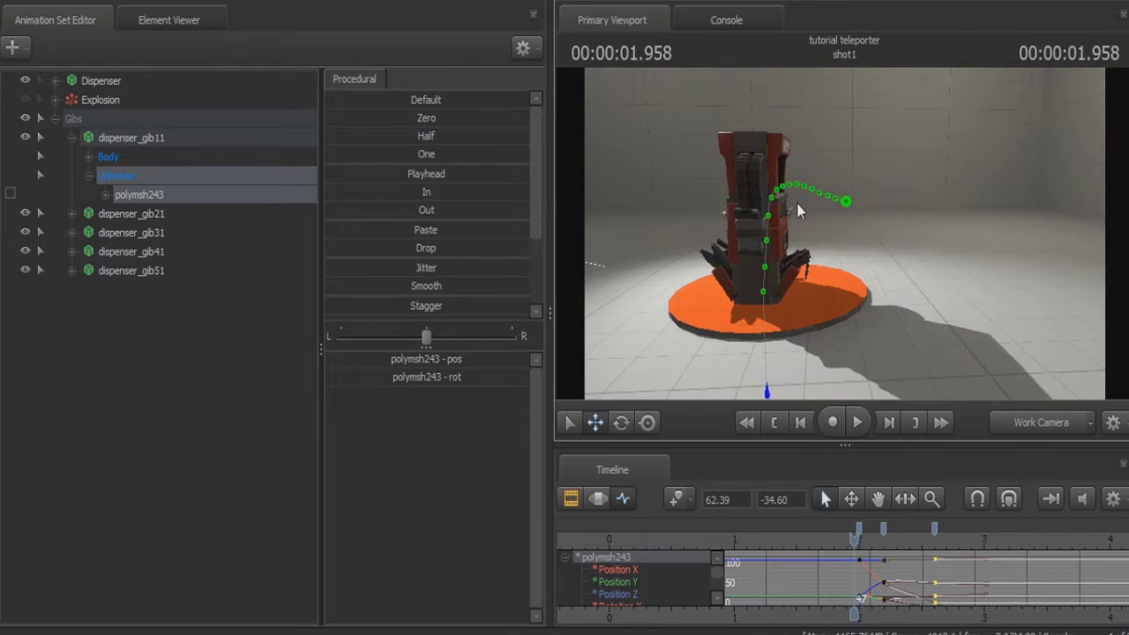
pyautogui.press('Right')
pyautogui.press('Right')
pyautogui.press('Right')
pyautogui.press('Right')
pyautogui.press('Right')
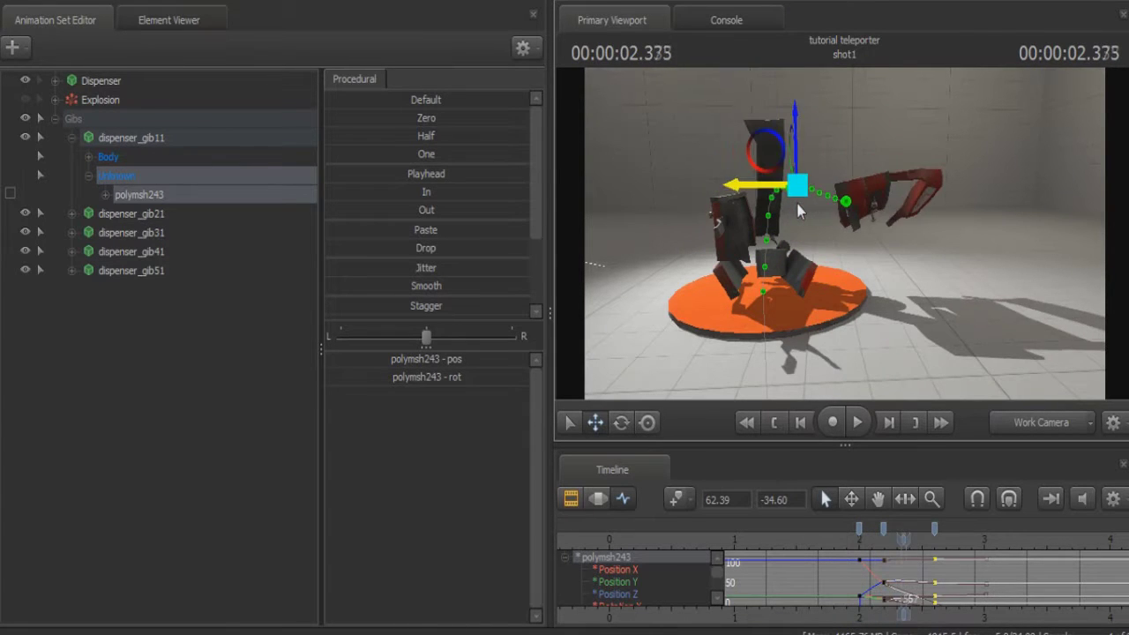
# - Go to about 2.46 seconds and raise polymsh243 slightly to lift that part of its arc
pyautogui.press('Right')
pyautogui.press('Right')
pyautogui.press('Right')
pyautogui.press('Left')
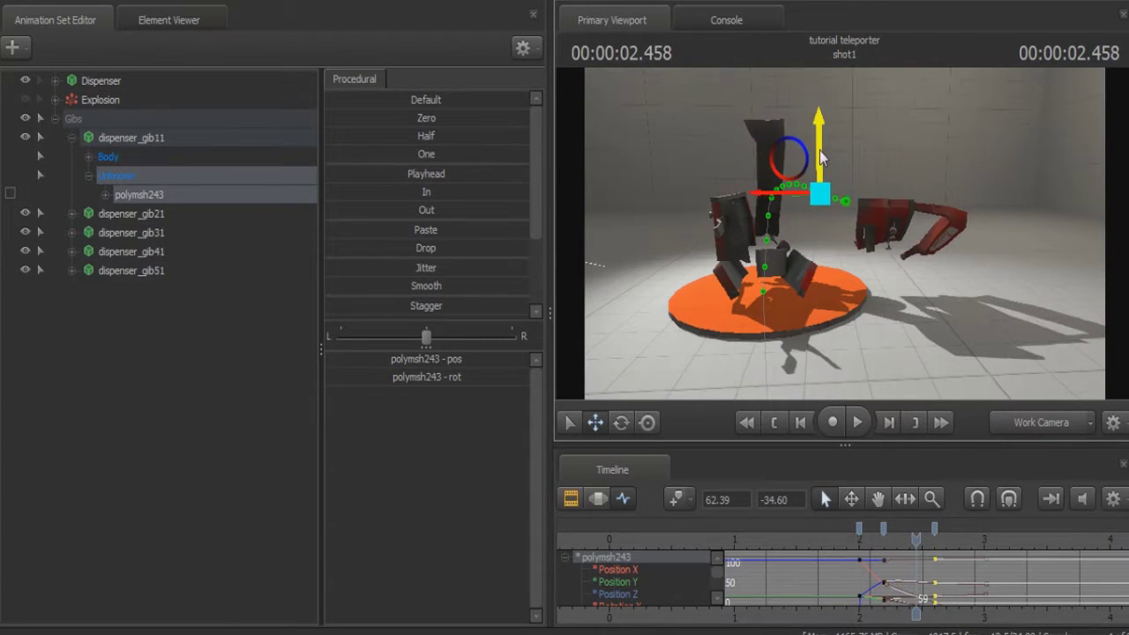
# - Step backward and forward through the frames up to about 2.88 seconds to check the raised arc of polymsh243
pyautogui.press('Left')
pyautogui.press('Left')
pyautogui.press('Left')
pyautogui.press('Left')
pyautogui.press('Left')
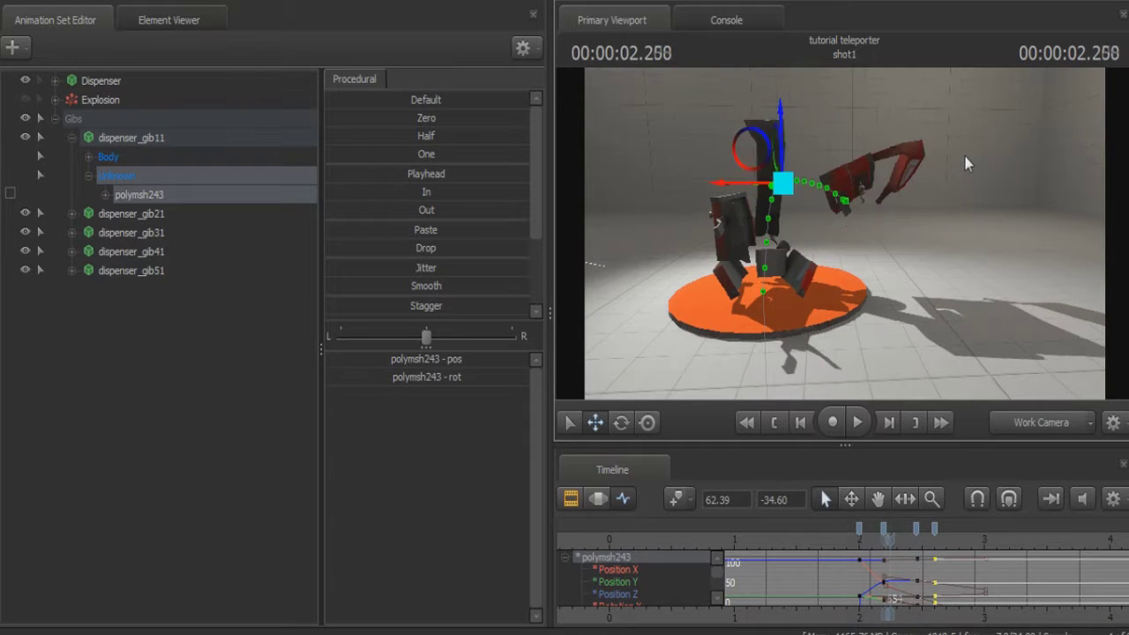
pyautogui.press('Left')
pyautogui.press('Right')
pyautogui.press('Right')
pyautogui.press('Right')
pyautogui.press('Right')
pyautogui.press('Right')
pyautogui.press('Right')
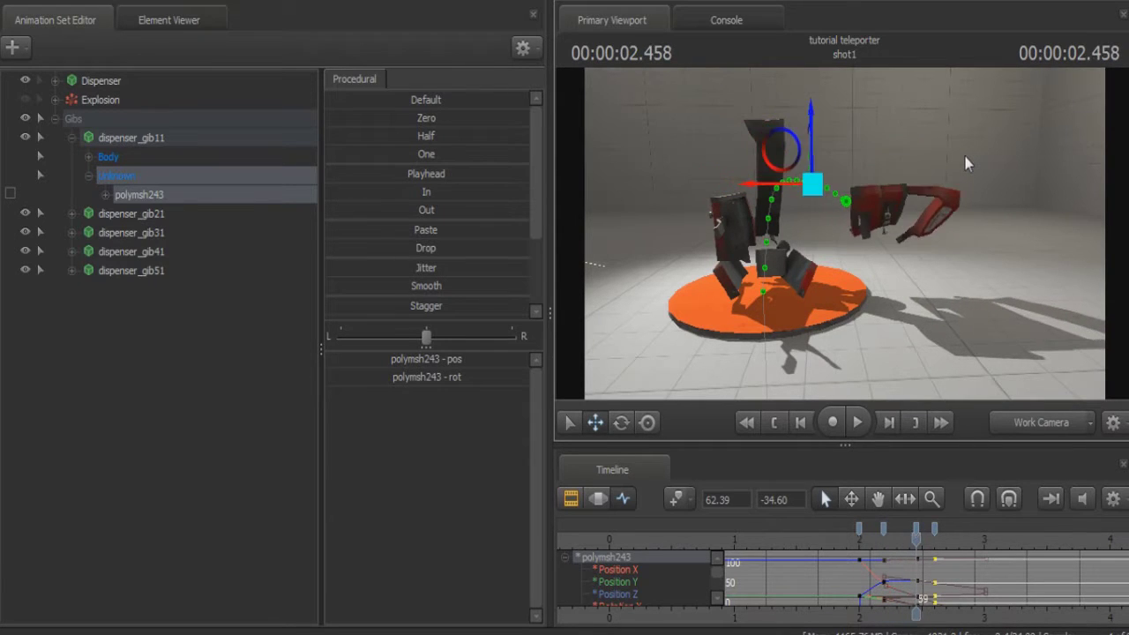
pyautogui.press('Right')
pyautogui.press('Right')
pyautogui.press('Right')
pyautogui.press('Right')
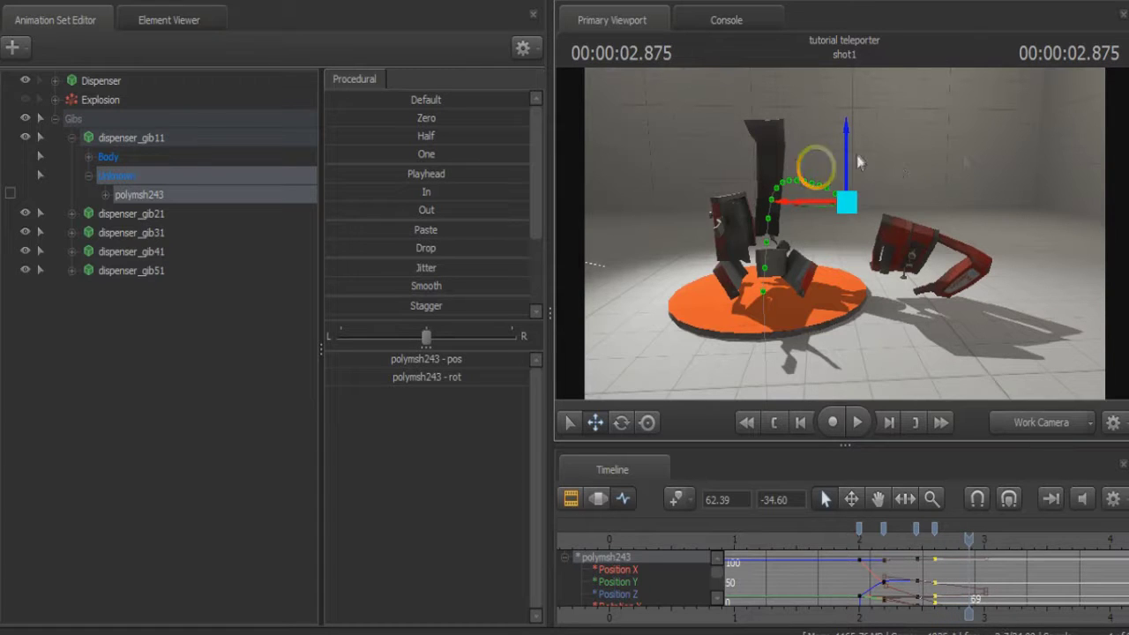
# - At about 2.88 seconds, lower polymsh243 toward the floor and rotate it so it tumbles as it falls
pyautogui.moveTo(845, 148); pyautogui.dragTo(845, 199)
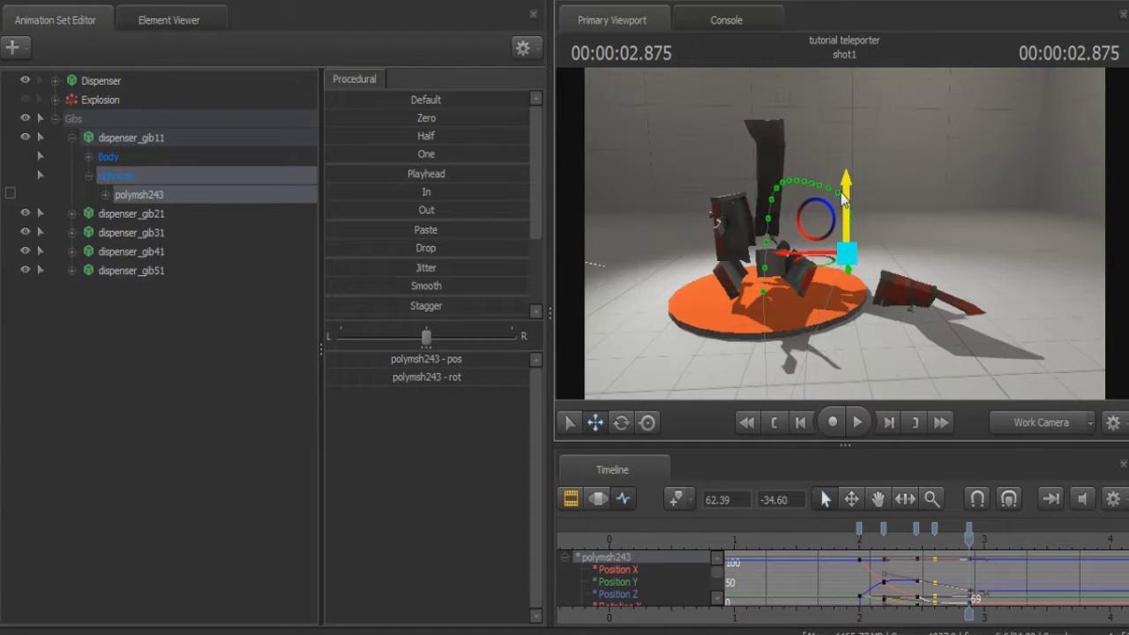
pyautogui.click(621, 424)
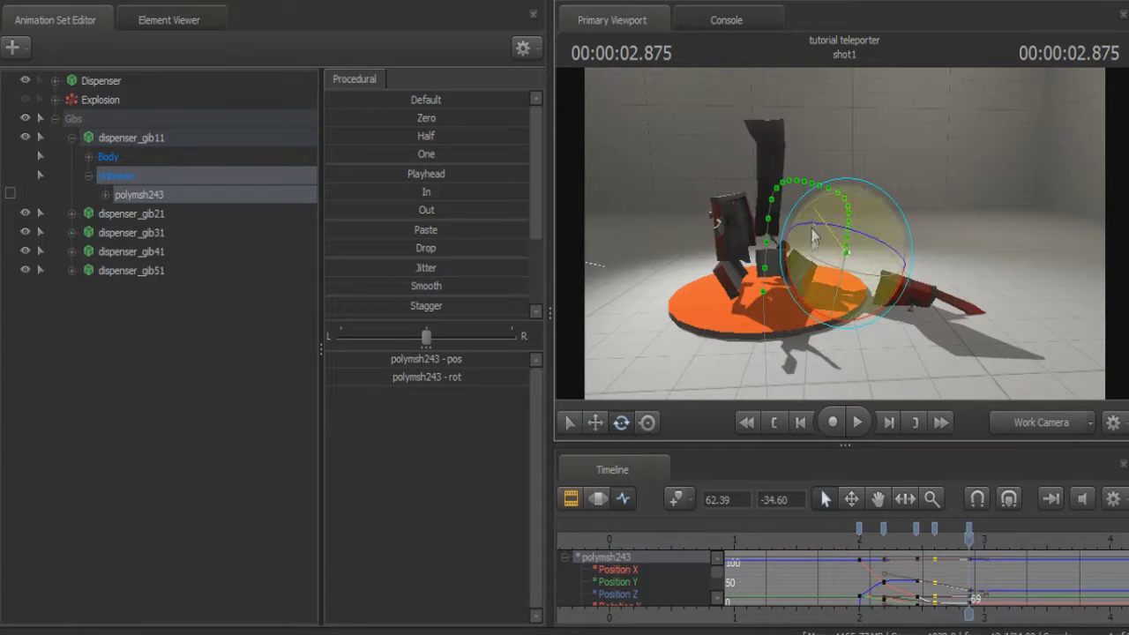
pyautogui.moveTo(797, 283); pyautogui.dragTo(820, 315)
pyautogui.click(596, 424)
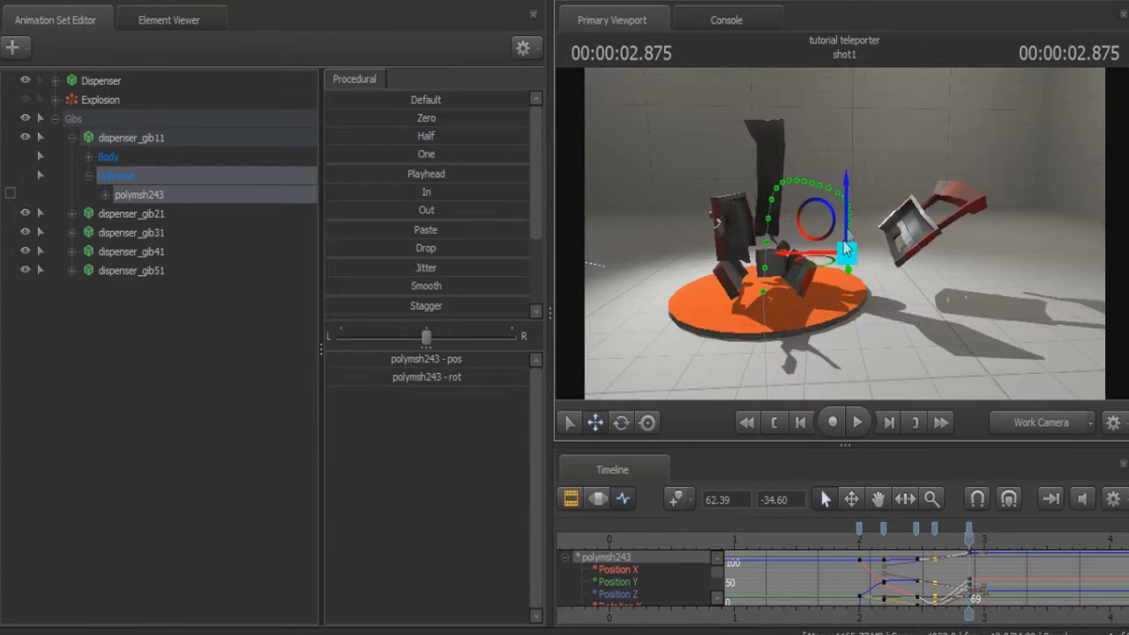
pyautogui.moveTo(849, 244); pyautogui.dragTo(849, 271)
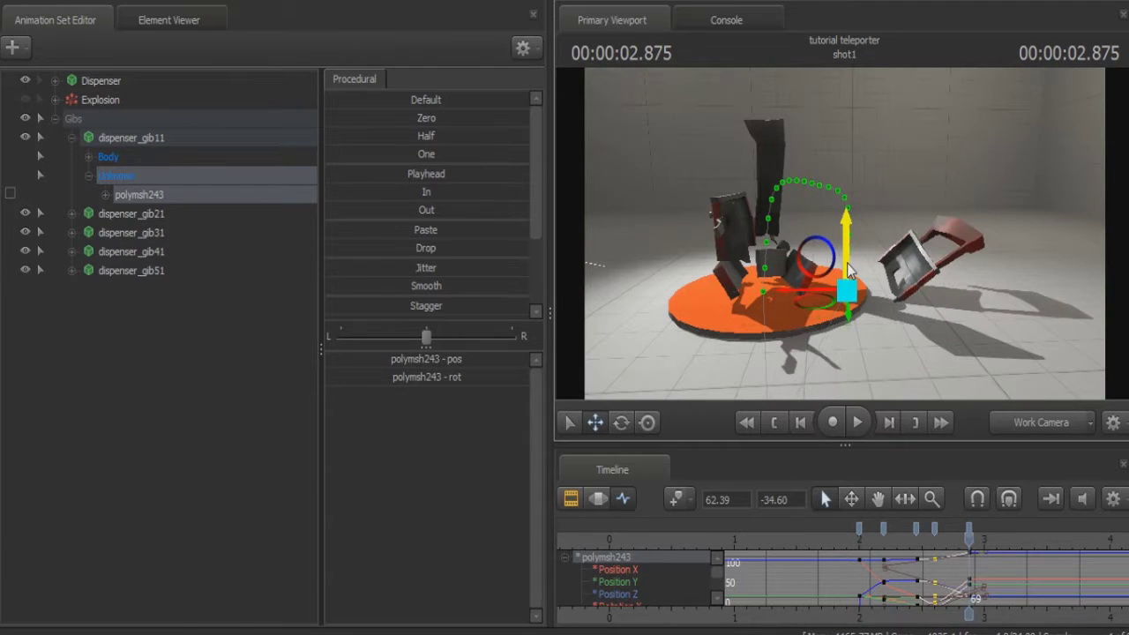
# - Step back to about 2.5 seconds and forward again to 2.88 seconds to check how polymsh243 falls and turns
pyautogui.press('Left')
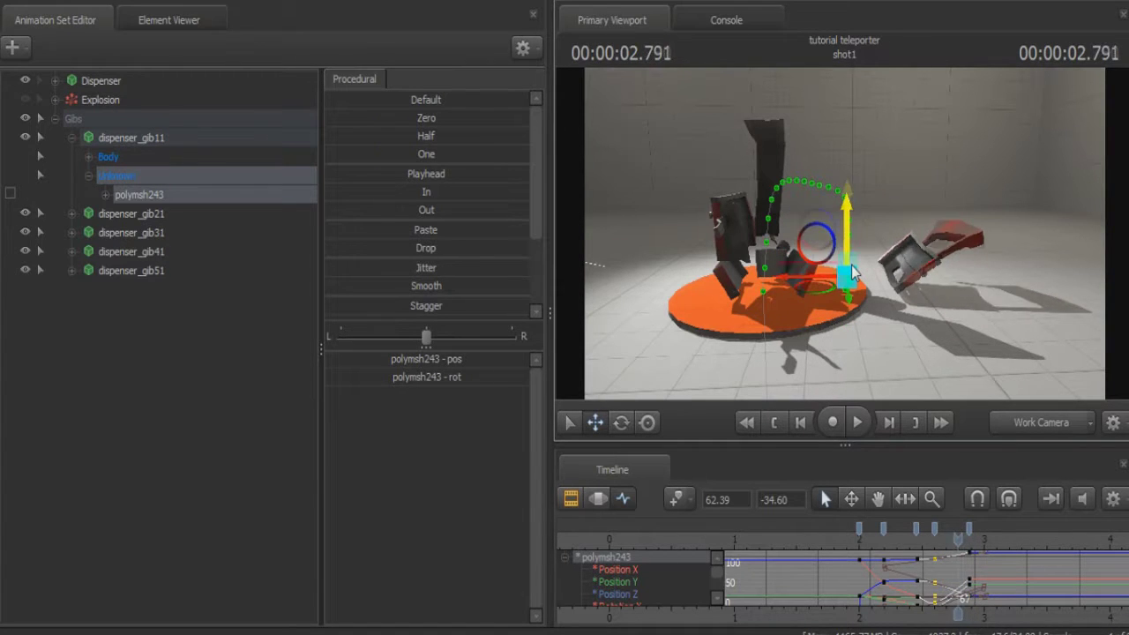
pyautogui.press('Left')
pyautogui.press('Left')
pyautogui.press('Left')
pyautogui.press('Left')
pyautogui.press('Left')
pyautogui.press('Left')
pyautogui.press('Left')
pyautogui.press('Left')
pyautogui.press('Right')
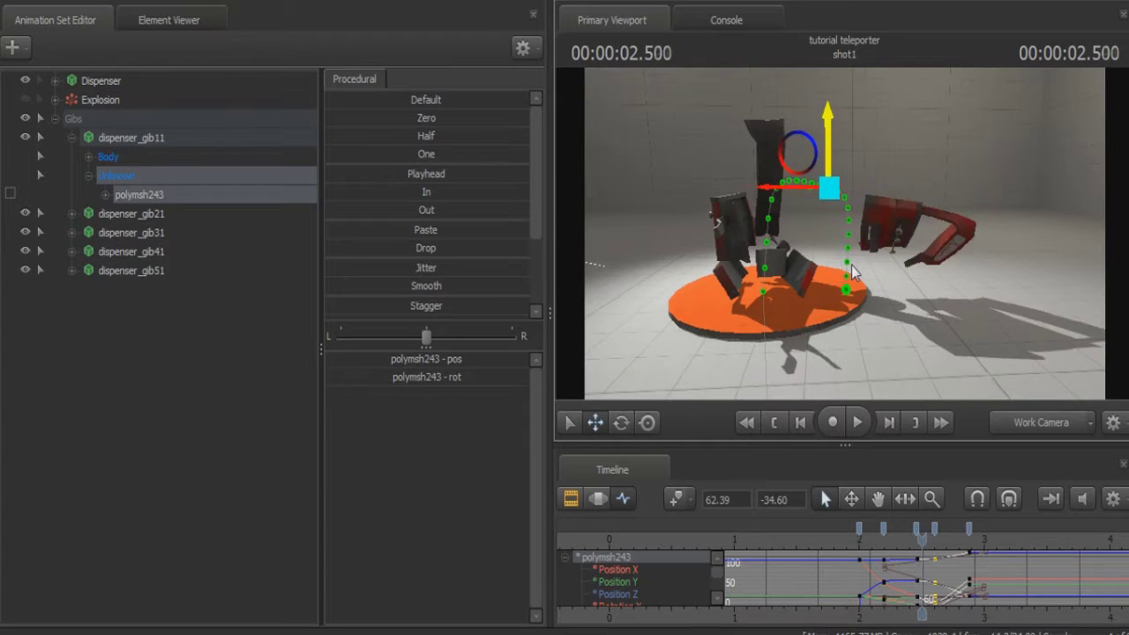
pyautogui.press('Right')
pyautogui.press('Right')
pyautogui.press('Right')
pyautogui.press('Right')
pyautogui.press('Right')
pyautogui.press('Right')
pyautogui.press('Right')
pyautogui.press('Right')
pyautogui.press('Right')
pyautogui.press('Right')
pyautogui.press('Right')
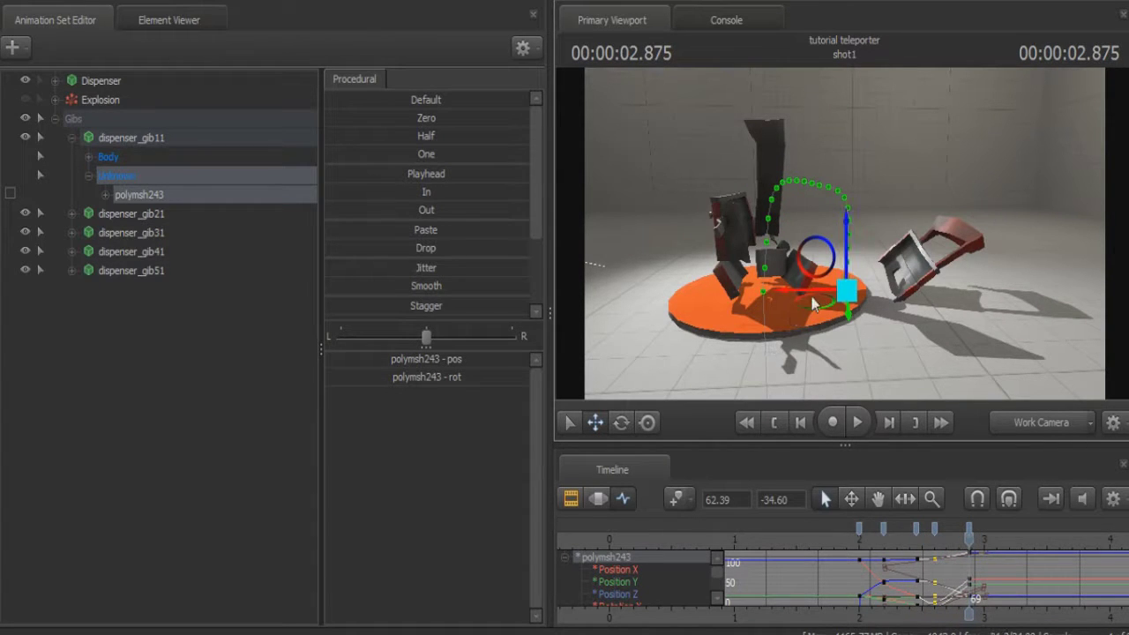
# - Try shifting polymsh243 slightly toward the dispenser at about 2.88 seconds, checking the fall frame by frame
pyautogui.moveTo(818, 288); pyautogui.dragTo(807, 291)
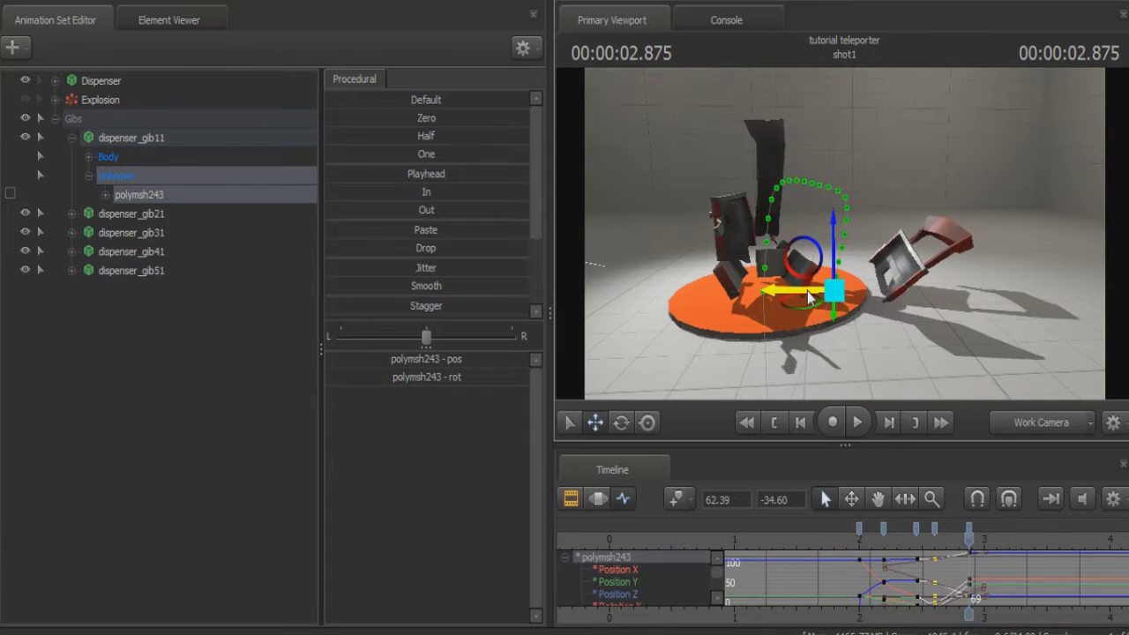
pyautogui.press('Left')
pyautogui.press('Left')
pyautogui.press('Left')
pyautogui.press('Left')
pyautogui.press('Left')
pyautogui.press('Left')
pyautogui.press('Left')
pyautogui.press('Left')
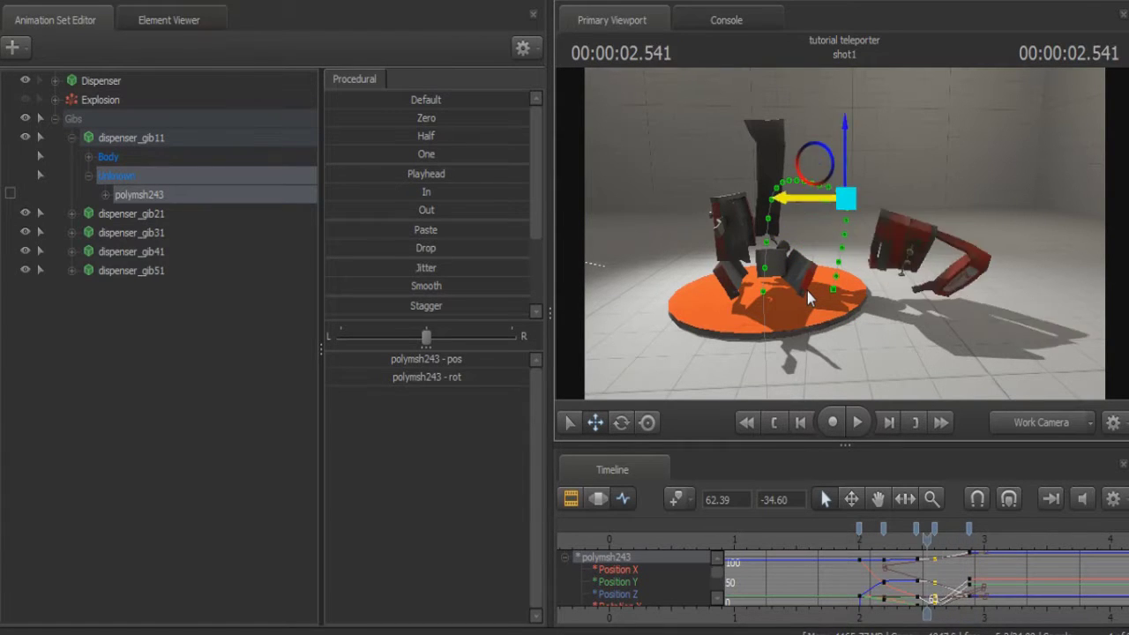
pyautogui.press('Right')
pyautogui.press('Right')
pyautogui.press('Right')
pyautogui.press('Right')
pyautogui.press('Right')
pyautogui.press('Right')
pyautogui.press('Right')
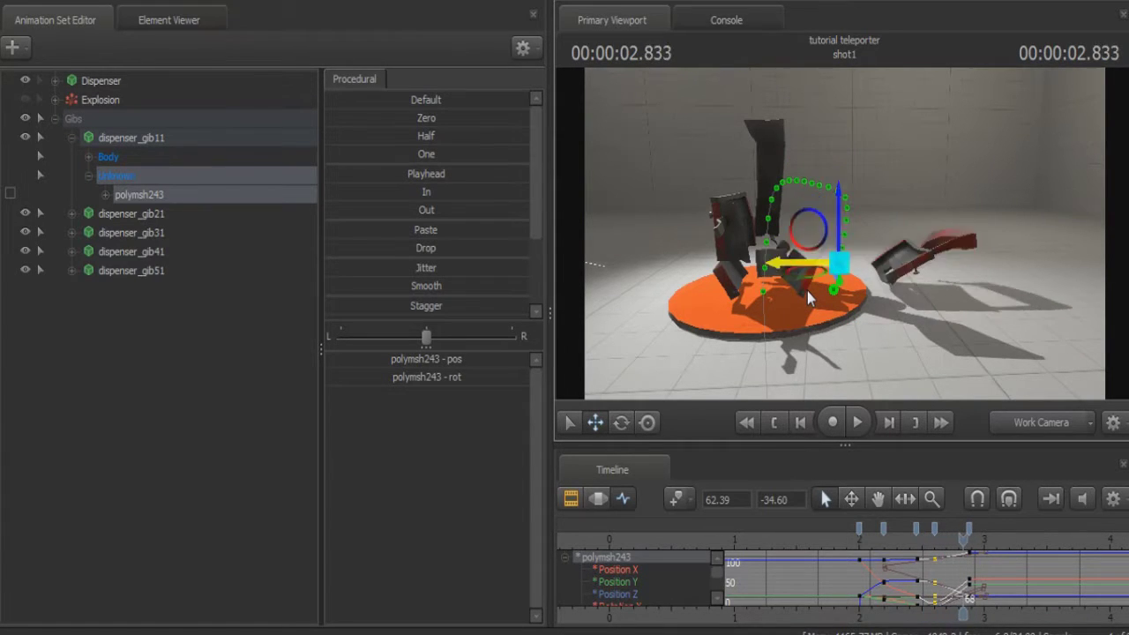
pyautogui.press('Right')
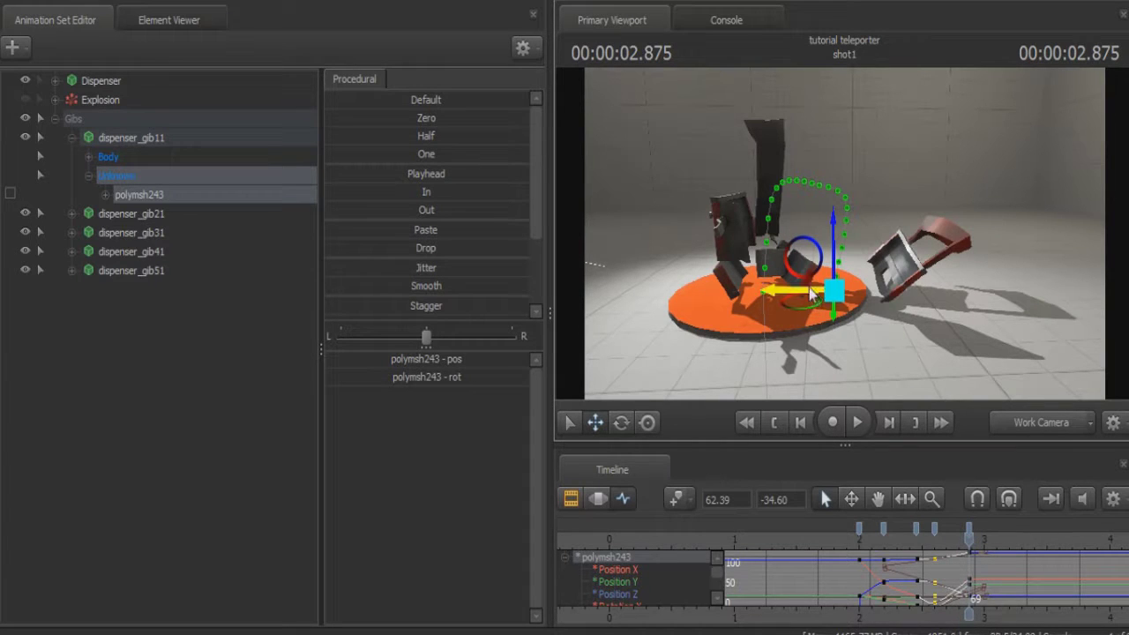
# - At about 2.88 seconds, shift polymsh243 slightly away from the dispenser and check the fall from about 2.46 seconds onward
pyautogui.moveTo(818, 288); pyautogui.dragTo(820, 289)
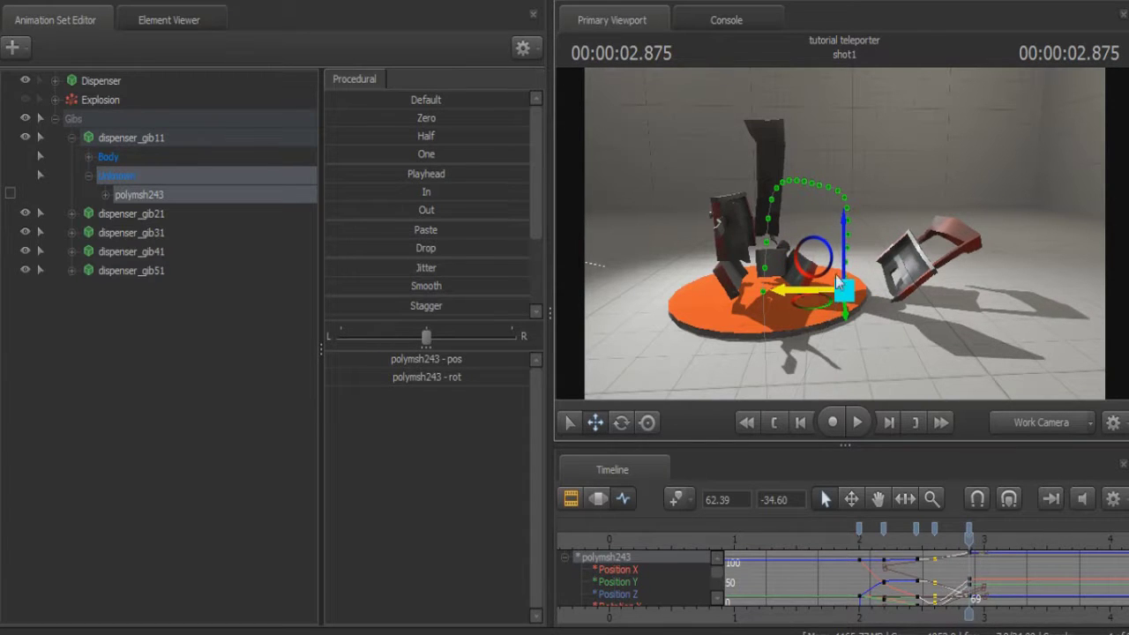
pyautogui.press('Left')
pyautogui.press('Left')
pyautogui.press('Left')
pyautogui.press('Left')
pyautogui.press('Left')
pyautogui.press('Left')
pyautogui.press('Left')
pyautogui.press('Left')
pyautogui.press('Left')
pyautogui.press('Left')
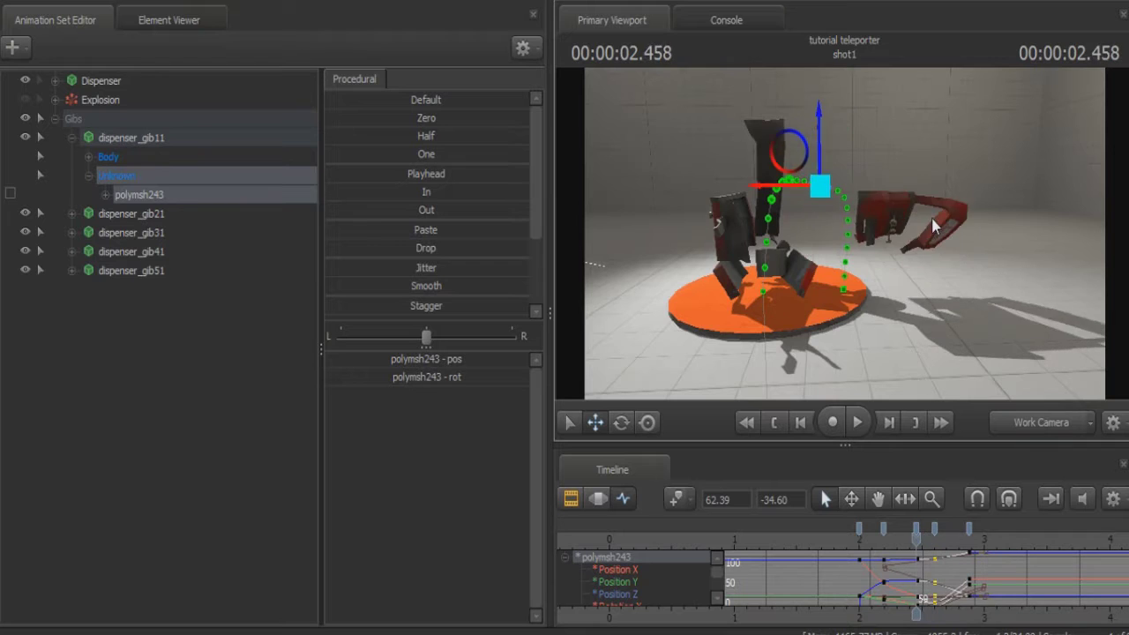
pyautogui.press('Right')
pyautogui.press('Right')
pyautogui.press('Right')
pyautogui.press('Right')
pyautogui.press('Right')
pyautogui.press('Right')
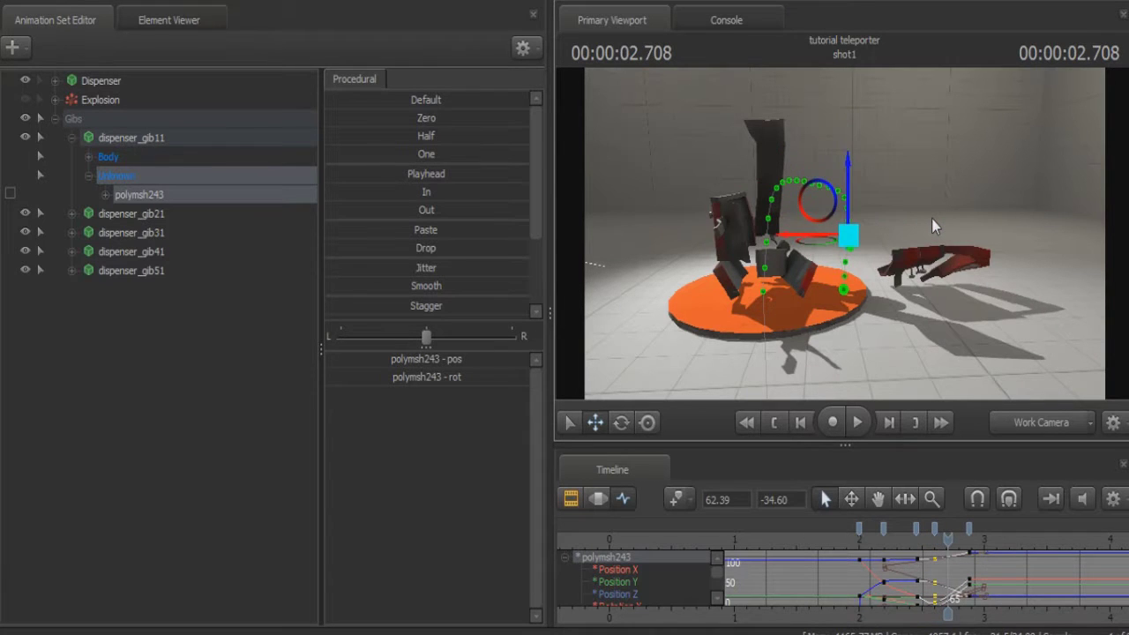
pyautogui.press('Right')
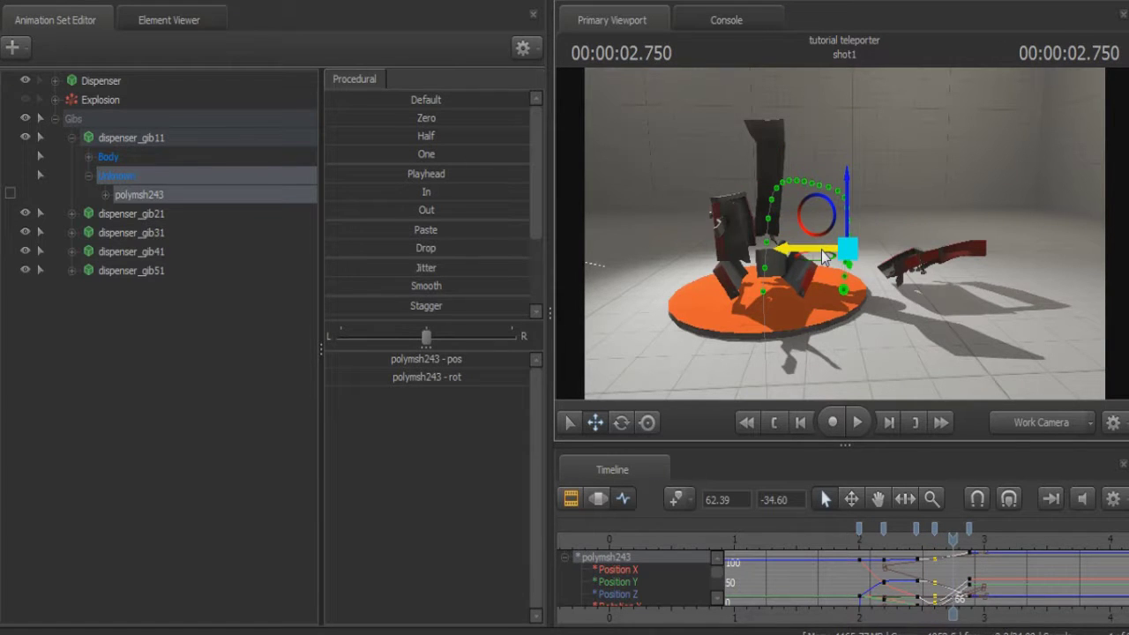
# - Try nudging polymsh243 slightly toward the dispenser at 2.75 seconds and step through the surrounding frames to check its path
pyautogui.moveTo(821, 250); pyautogui.dragTo(816, 248)
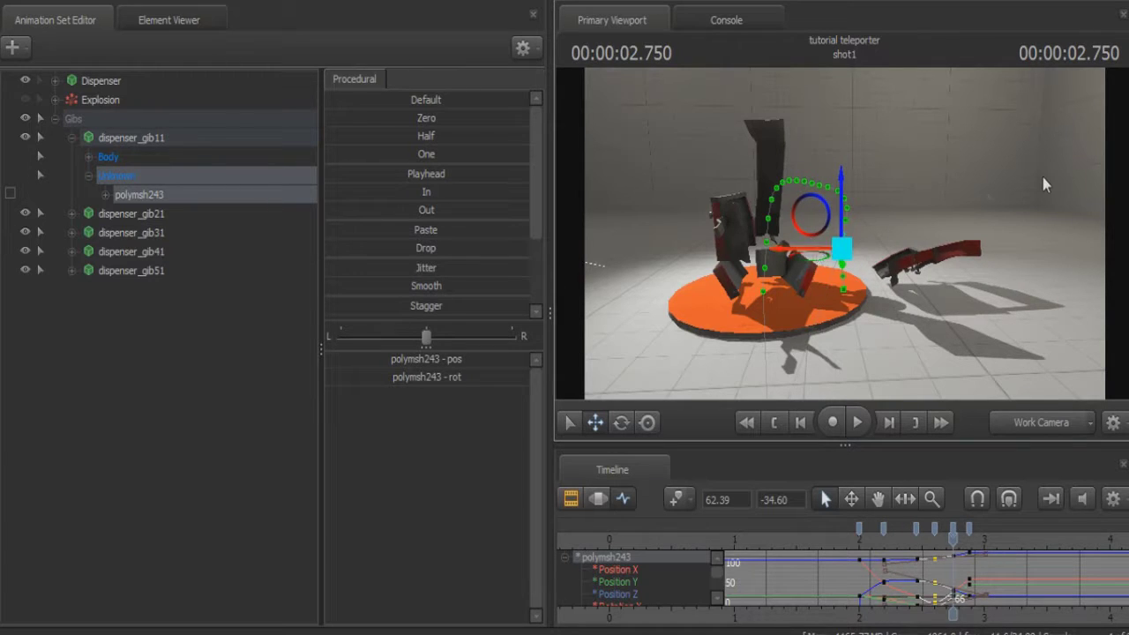
pyautogui.press('Left')
pyautogui.press('Left')
pyautogui.press('Left')
pyautogui.press('Left')
pyautogui.press('Left')
pyautogui.press('Left')
pyautogui.press('Left')
pyautogui.press('Right')
pyautogui.press('Right')
pyautogui.press('Right')
pyautogui.press('Right')
pyautogui.press('Right')
pyautogui.press('Right')
pyautogui.press('Right')
pyautogui.press('Right')
pyautogui.press('Right')
pyautogui.press('Right')
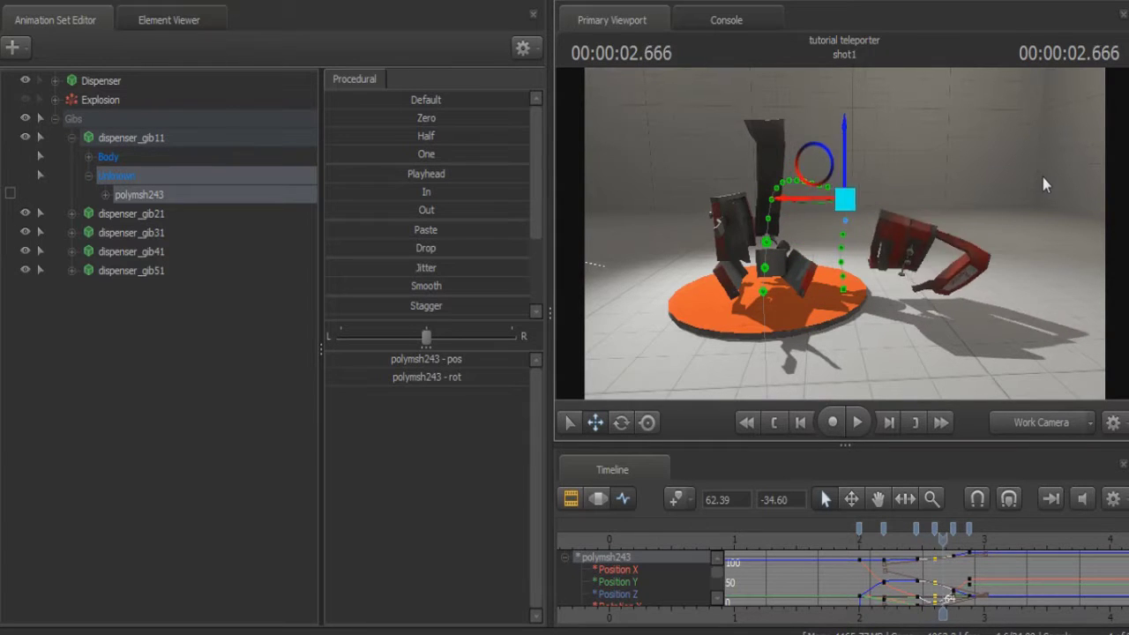
pyautogui.press('Left')
pyautogui.press('Left')
pyautogui.press('Left')
pyautogui.press('Left')
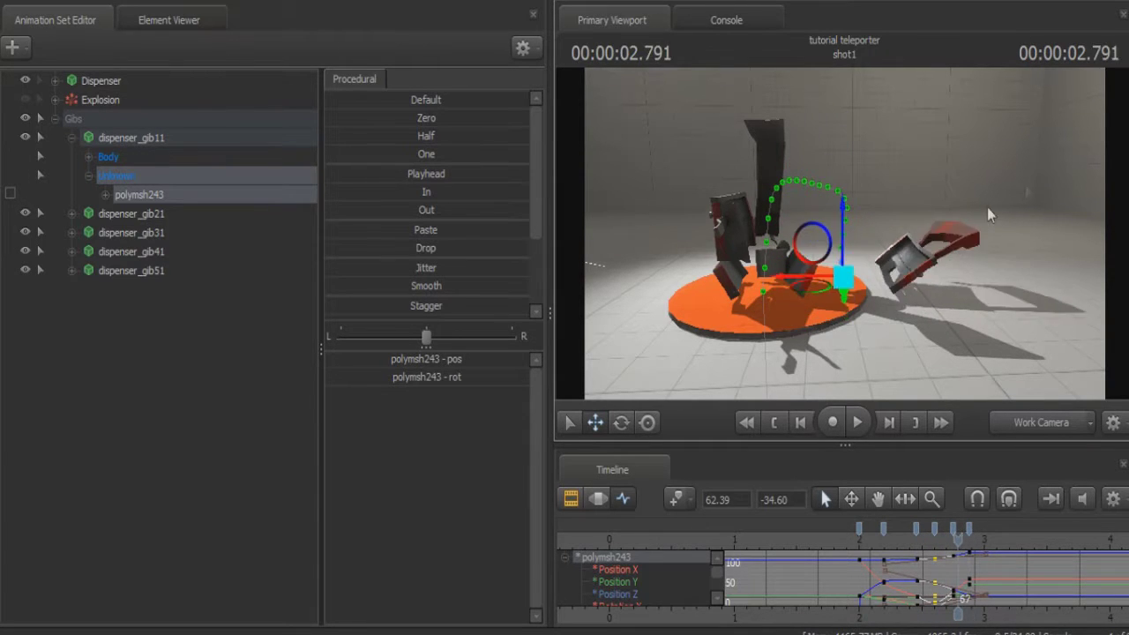
# - Try moving polymsh243 outward from the dispenser at 2.75 seconds and review the altered curve from about 2.46 seconds
pyautogui.press('Right')
pyautogui.moveTo(799, 253); pyautogui.dragTo(813, 255)
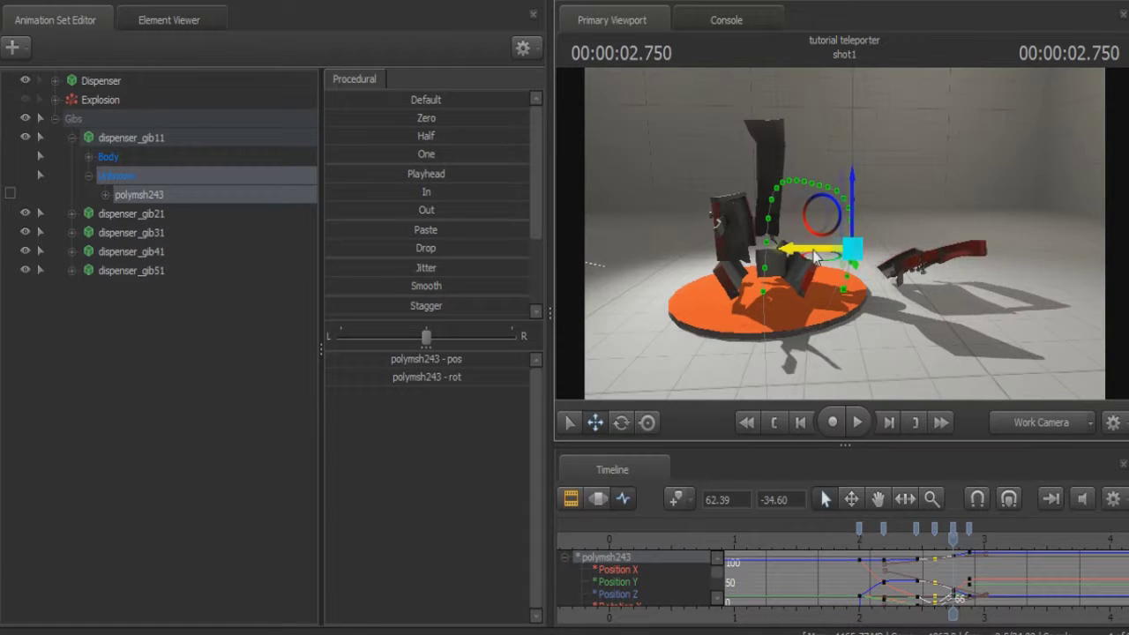
pyautogui.press('Left')
pyautogui.press('Left')
pyautogui.press('Left')
pyautogui.press('Left')
pyautogui.press('Left')
pyautogui.press('Left')
pyautogui.press('Left')
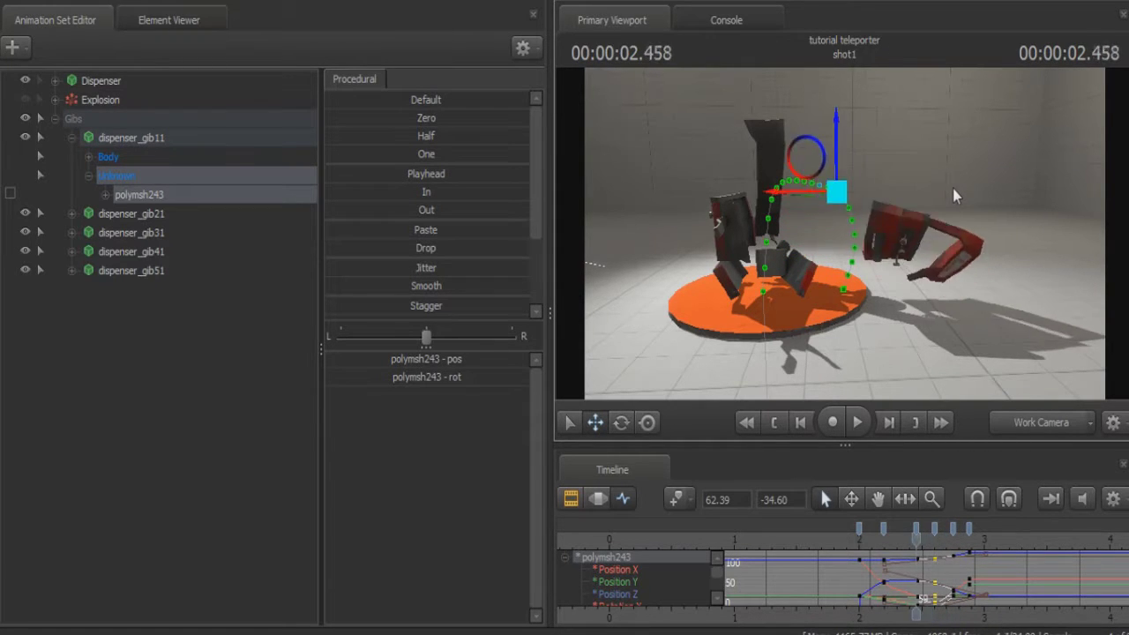
pyautogui.press('Right')
pyautogui.press('Right')
pyautogui.press('Right')
pyautogui.press('Right')
pyautogui.press('Right')
pyautogui.press('Right')
pyautogui.press('Right')
pyautogui.press('Right')
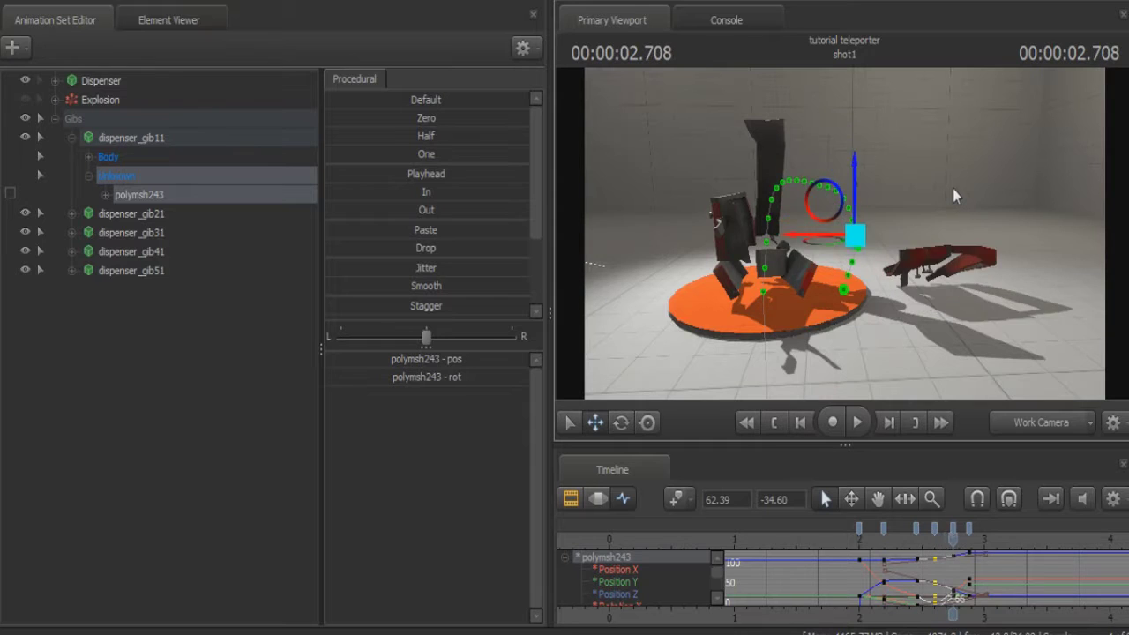
# - Remove the added polymsh243 keyframe at 2.75 seconds
pyautogui.press('Left')
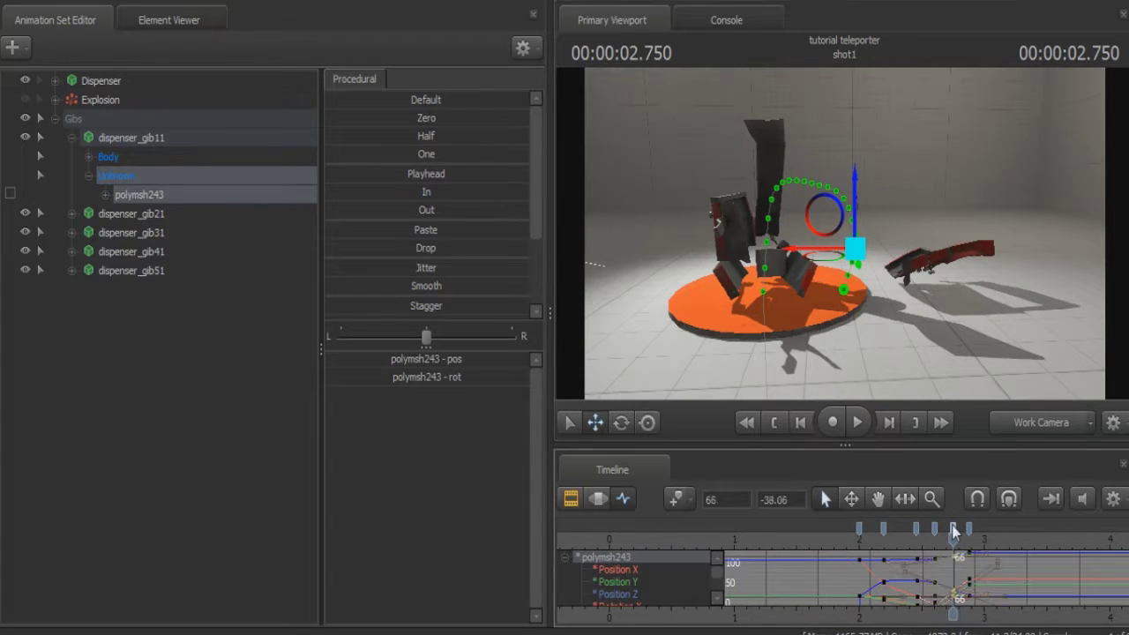
pyautogui.press('Left')
pyautogui.press('Left')
pyautogui.press('Left')
pyautogui.press('Left')
pyautogui.press('Left')
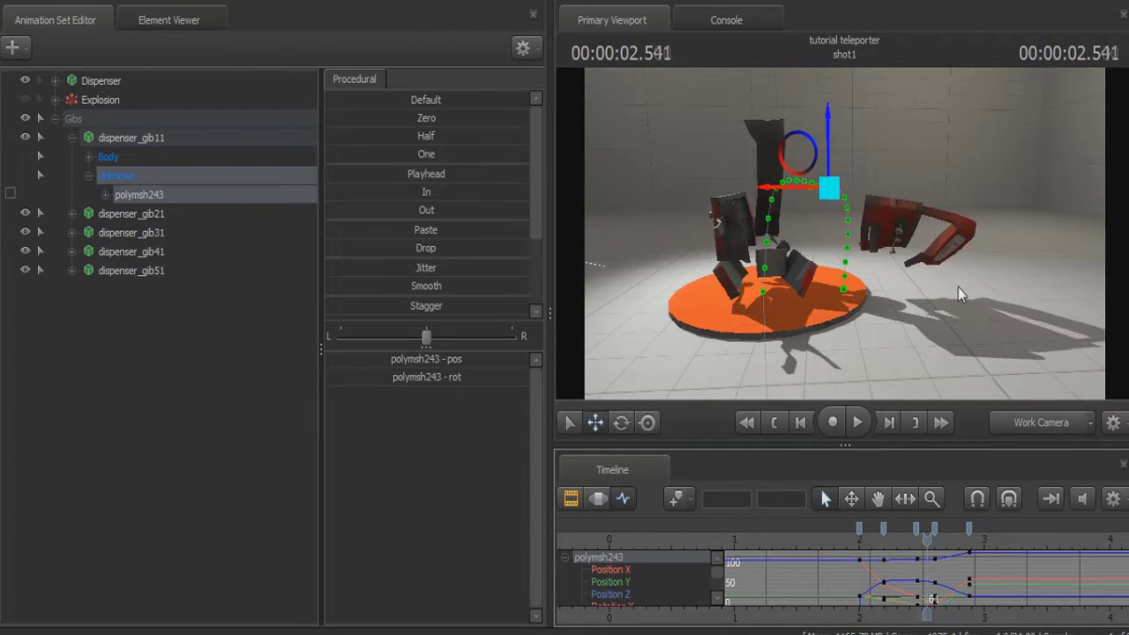
# - Go back and forth between about 2.5 and 2.88 seconds to examine the fall of polymsh243 without the extra keyframe
pyautogui.press('Right')
pyautogui.press('Right')
pyautogui.press('Right')
pyautogui.press('Right')
pyautogui.press('Right')
pyautogui.press('Right')
pyautogui.press('Right')
pyautogui.press('Right')
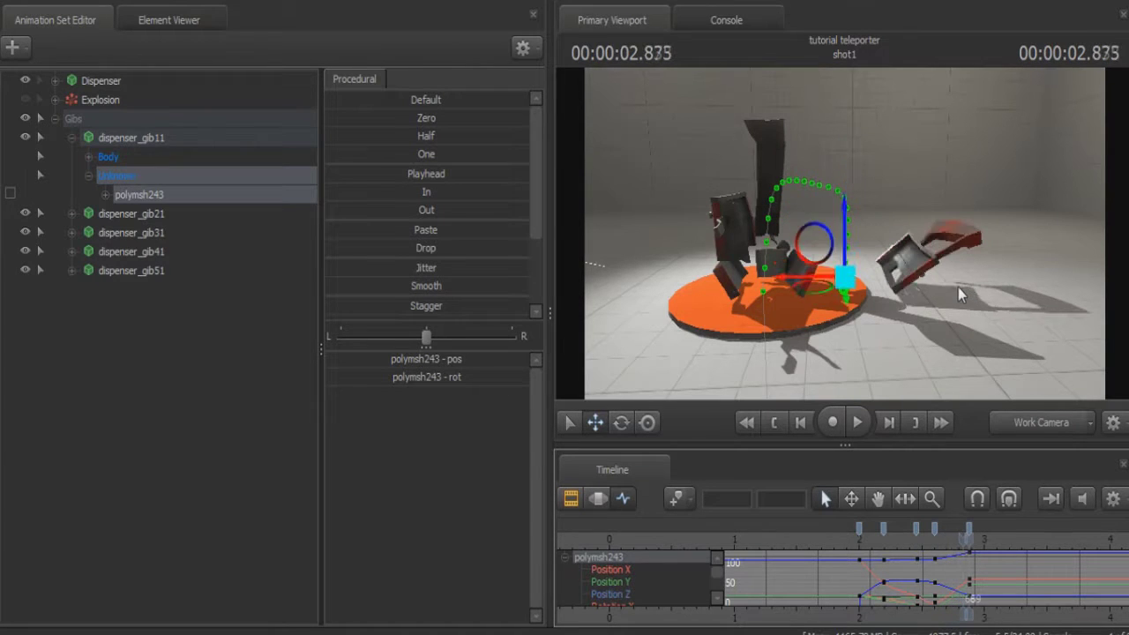
pyautogui.press('Left')
pyautogui.press('Left')
pyautogui.press('Left')
pyautogui.press('Right')
pyautogui.press('Right')
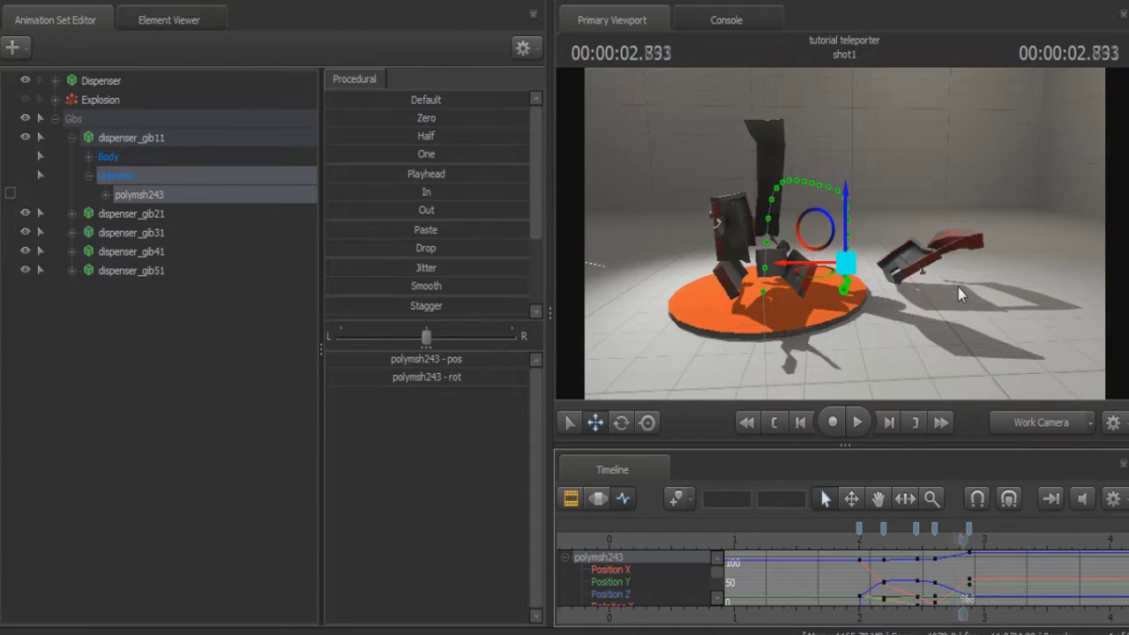
pyautogui.press('Left')
pyautogui.press('Left')
pyautogui.press('Left')
pyautogui.press('Left')
pyautogui.press('Left')
pyautogui.press('Left')
pyautogui.press('Left')
pyautogui.press('Left')
pyautogui.press('Left')
pyautogui.press('Left')
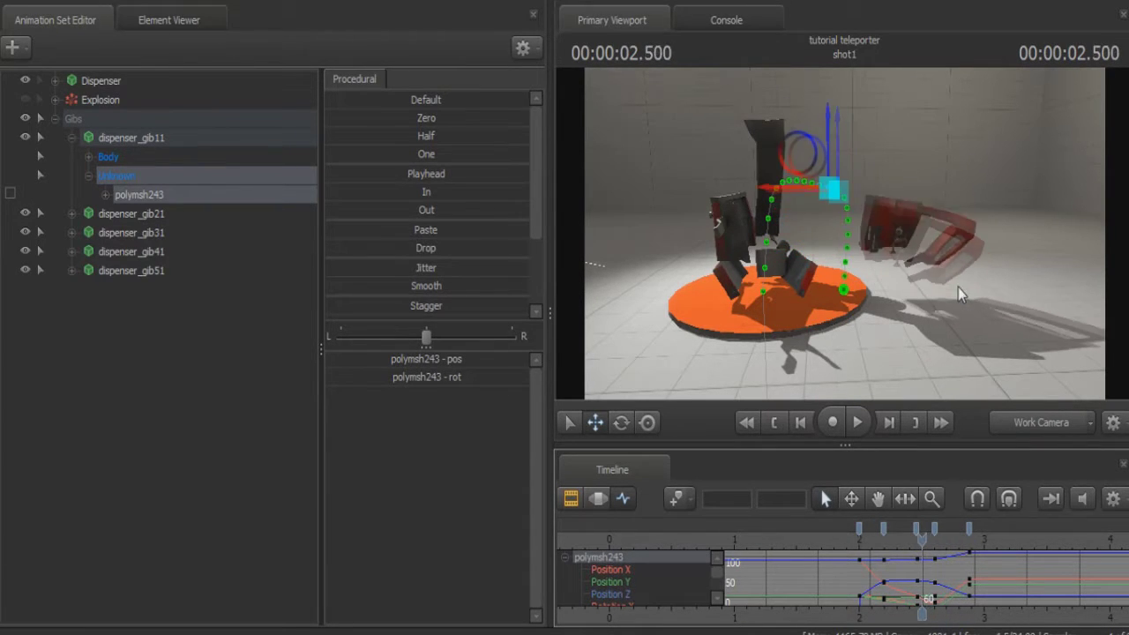
pyautogui.moveTo(910, 539); pyautogui.dragTo(968, 534)
pyautogui.press('Left')
pyautogui.press('Left')
pyautogui.press('Left')
pyautogui.press('Left')
pyautogui.press('Left')
pyautogui.press('Left')
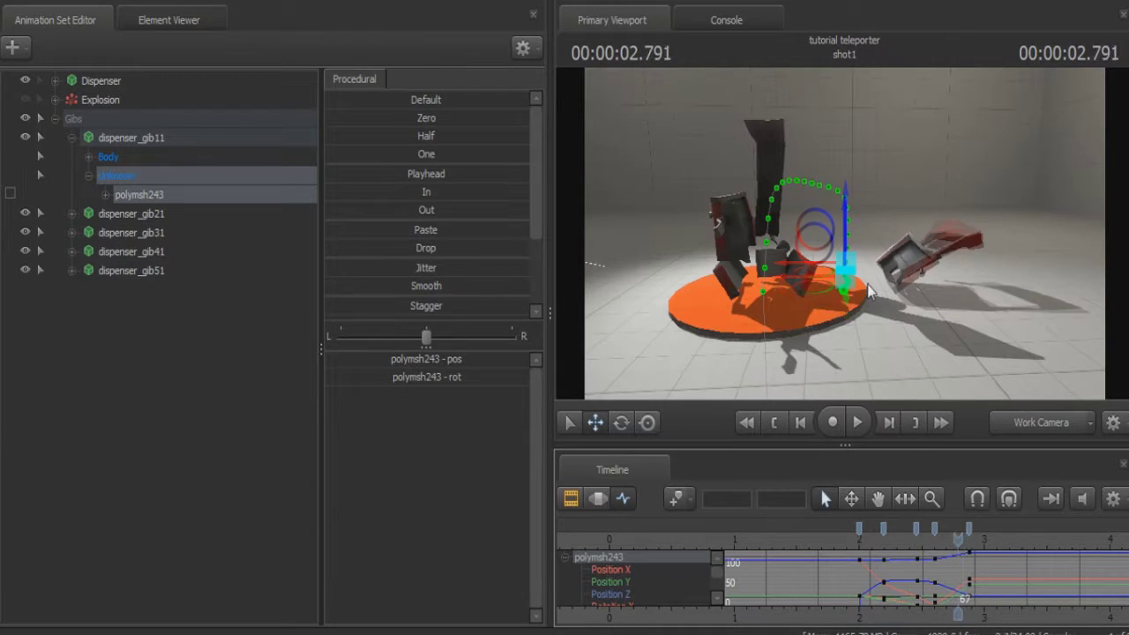
pyautogui.press('Left')
pyautogui.press('Left')
pyautogui.press('Left')
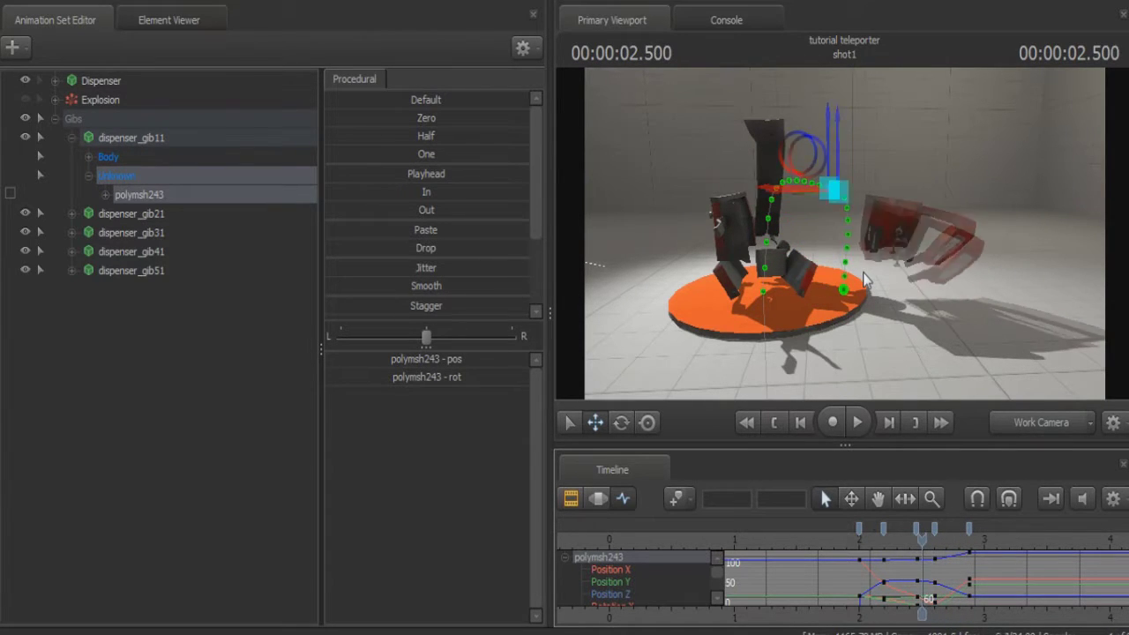
# - View the dispenser from above and advance to about 2.88 seconds to check the landing of polymsh243
pyautogui.press('Right')
pyautogui.press('Right')
pyautogui.press('Right')
pyautogui.press('Right')
pyautogui.moveTo(863, 273); pyautogui.dragTo(838, 379)
pyautogui.moveTo(842, 239); pyautogui.dragTo(845, 221)
pyautogui.press('Right')
pyautogui.press('Right')
pyautogui.press('Right')
pyautogui.press('Right')
pyautogui.press('Right')
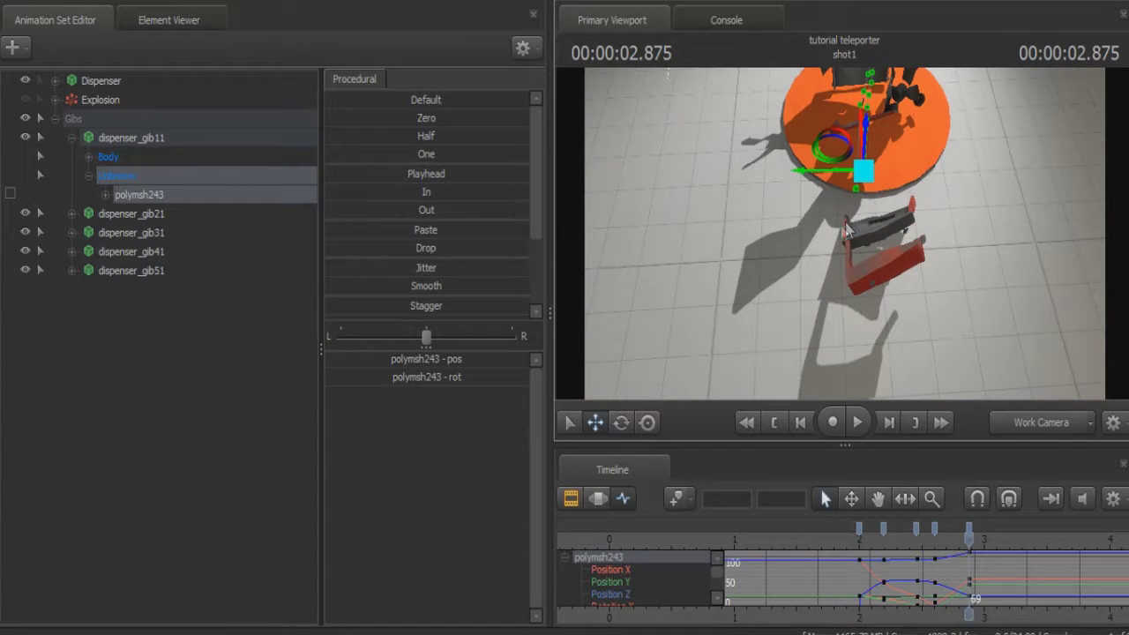
# - Step back from about 2.88 to 2.5 seconds to examine the path of polymsh243 from overhead
pyautogui.click(596, 422)
pyautogui.press('Left')
pyautogui.press('Left')
pyautogui.press('Left')
pyautogui.press('Left')
pyautogui.press('Left')
pyautogui.press('Left')
pyautogui.press('Left')
pyautogui.press('Left')
pyautogui.press('Left')
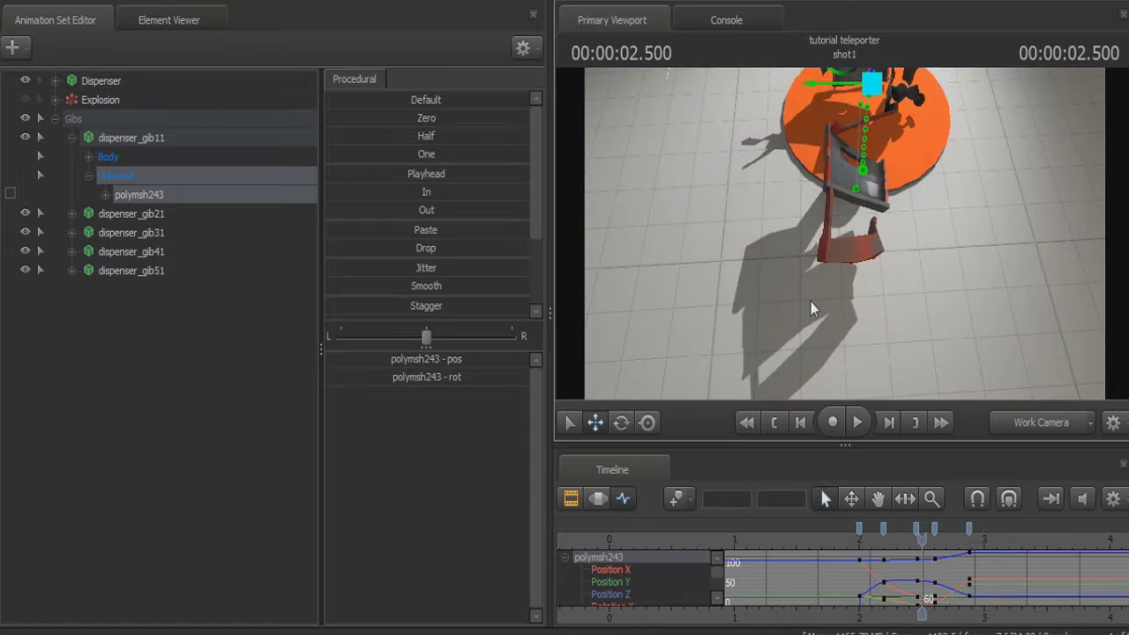
# - Step back and forth around 2.5 seconds to examine the overhead path of polymsh243
pyautogui.press('Right')
pyautogui.press('Right')
pyautogui.press('Right')
pyautogui.press('Left')
pyautogui.press('Left')
pyautogui.press('Left')
pyautogui.press('Left')
pyautogui.press('Left')
pyautogui.press('Left')
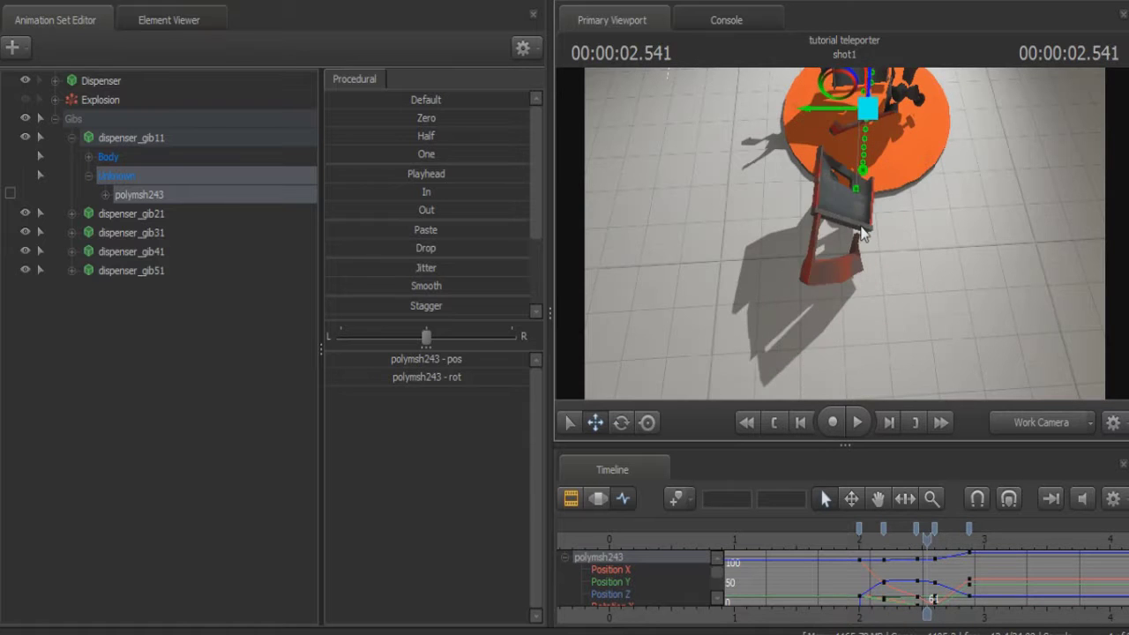
# - Adjust the overhead angle and step between about 2.17 and 2.54 seconds to examine how polymsh243 flies off the dispenser
pyautogui.moveTo(856, 229); pyautogui.dragTo(915, 257)
pyautogui.press('Left')
pyautogui.press('Left')
pyautogui.press('Left')
pyautogui.press('Left')
pyautogui.press('Left')
pyautogui.press('Left')
pyautogui.press('Right')
pyautogui.press('Right')
pyautogui.press('Right')
pyautogui.press('Right')
pyautogui.press('Right')
pyautogui.press('Right')
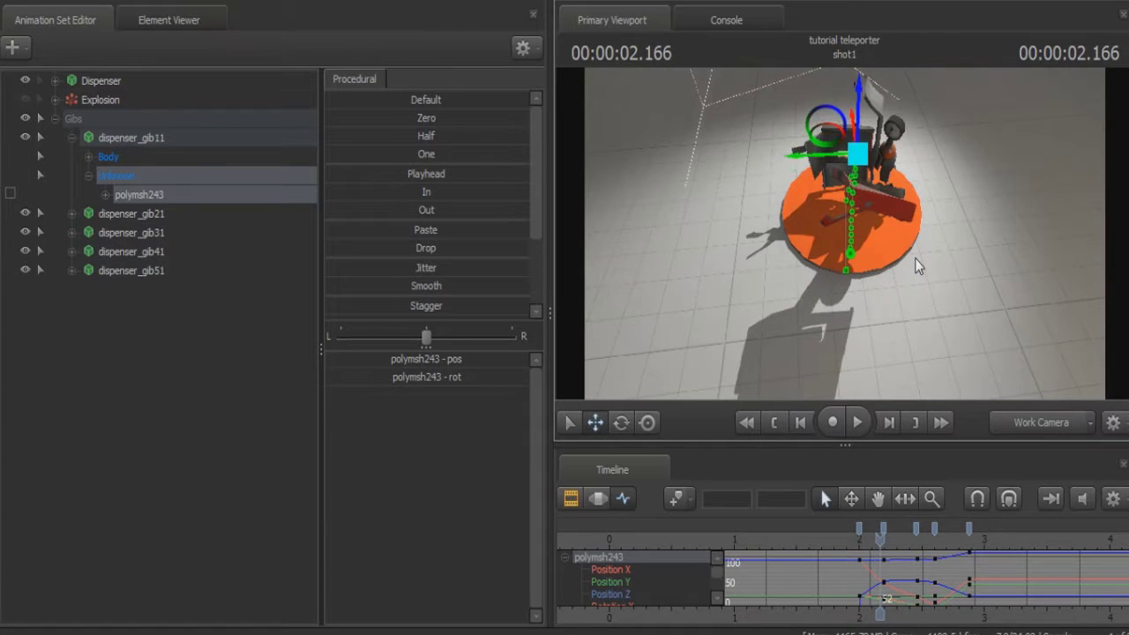
# - Shift polymsh243 sideways at its keyframes from about 2.46 to 2.88 seconds so its path continues away from the launch point
pyautogui.moveTo(914, 258); pyautogui.dragTo(849, 261)
pyautogui.press('Right')
pyautogui.press('Right')
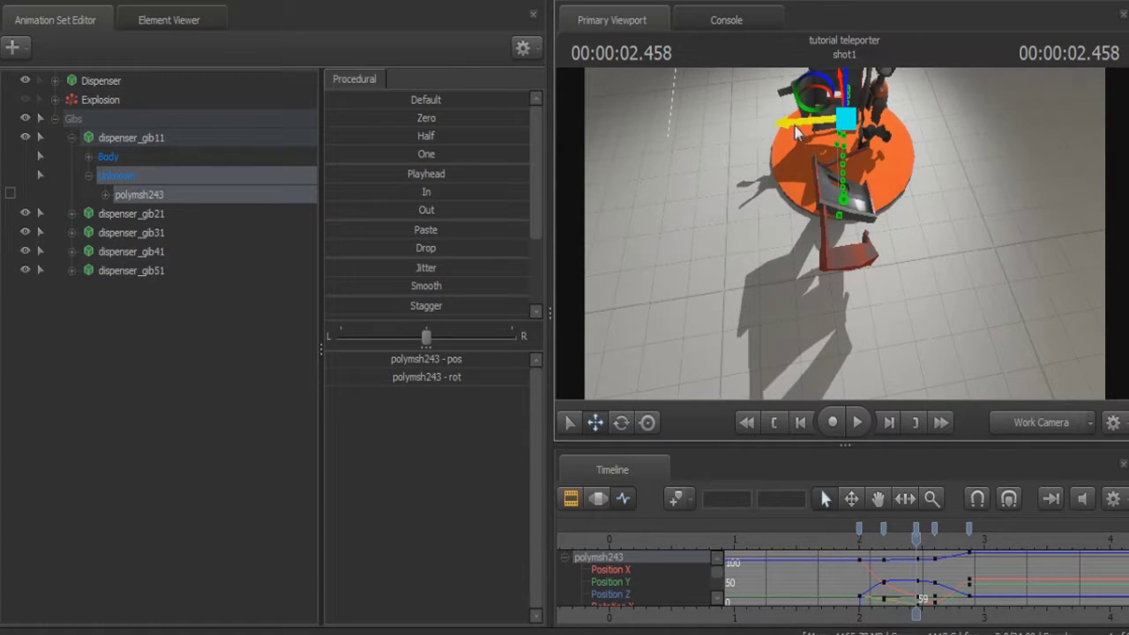
pyautogui.press('Right')
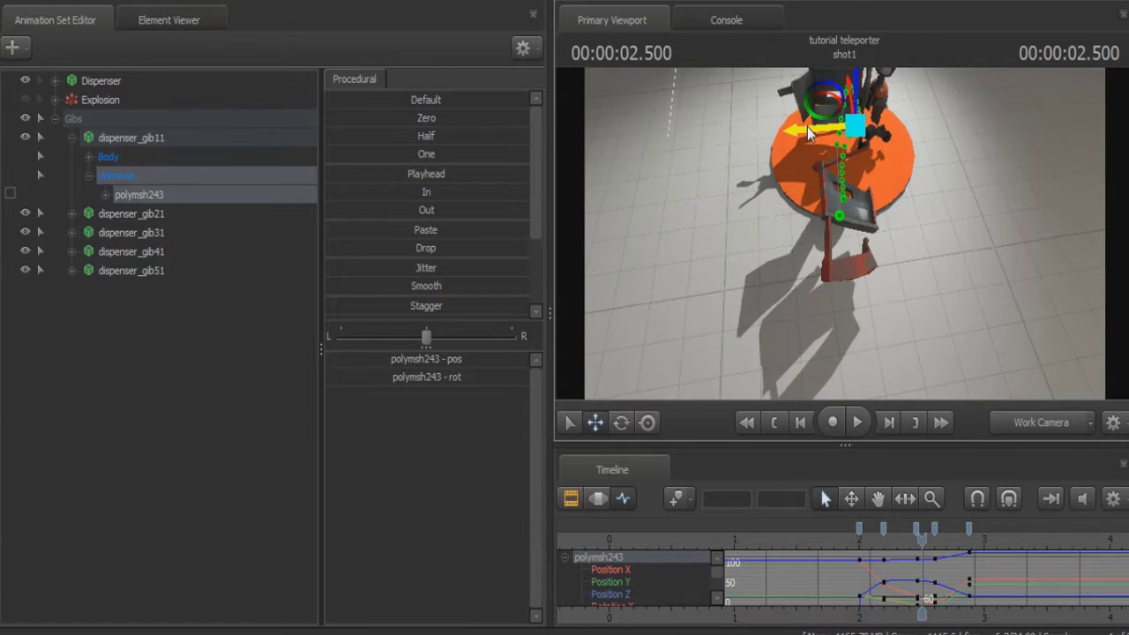
pyautogui.press('Up')
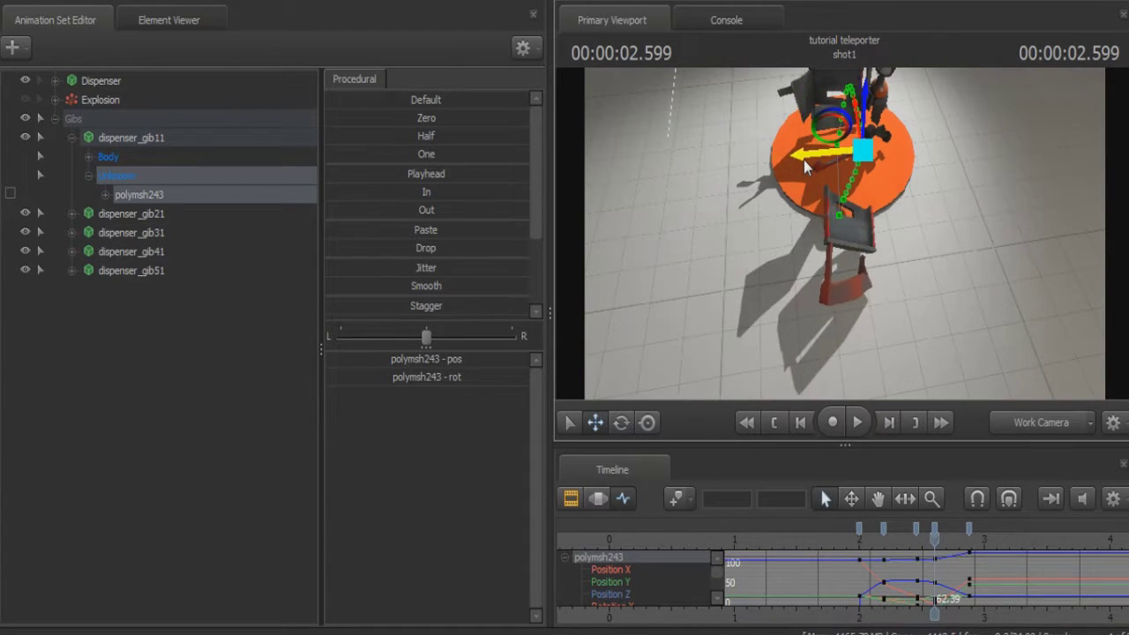
pyautogui.press('Right')
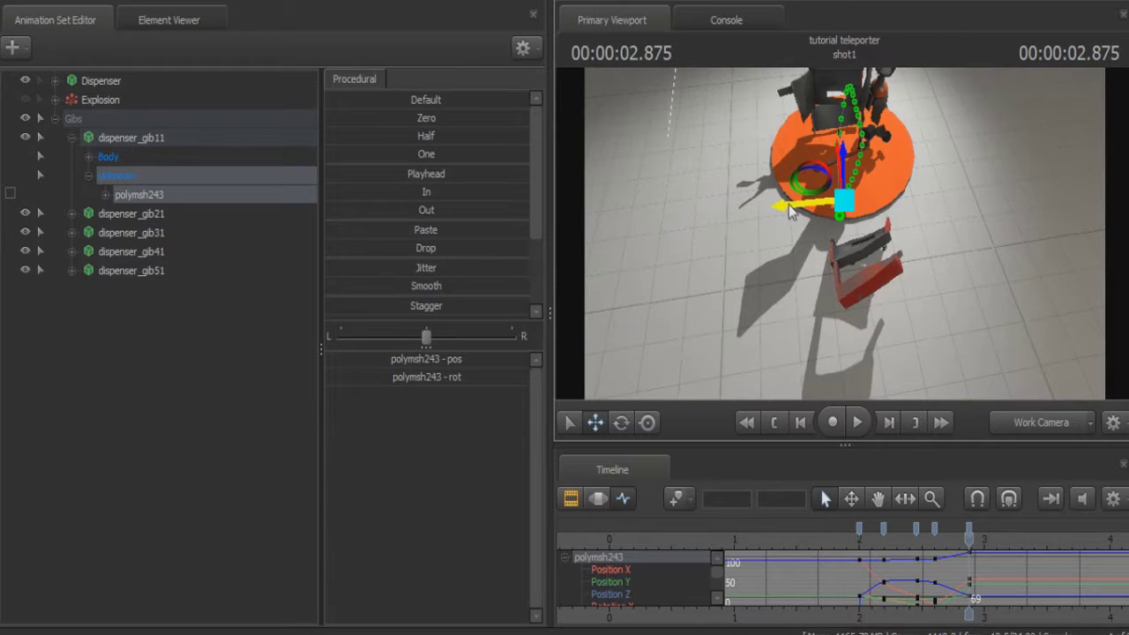
pyautogui.moveTo(791, 210); pyautogui.dragTo(814, 203)
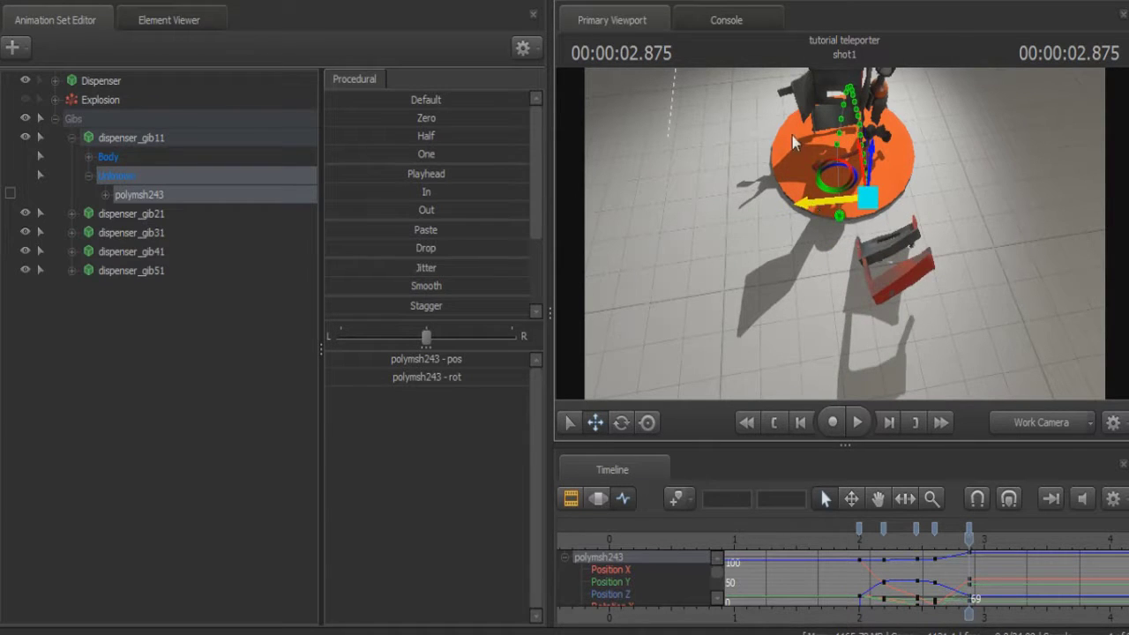
# - Step back from about 2.88 to 2.13 seconds to examine the shifted path of polymsh243
pyautogui.press('Left')
pyautogui.press('Left')
pyautogui.press('Left')
pyautogui.press('Left')
pyautogui.press('Left')
pyautogui.press('Left')
pyautogui.press('Left')
pyautogui.press('Left')
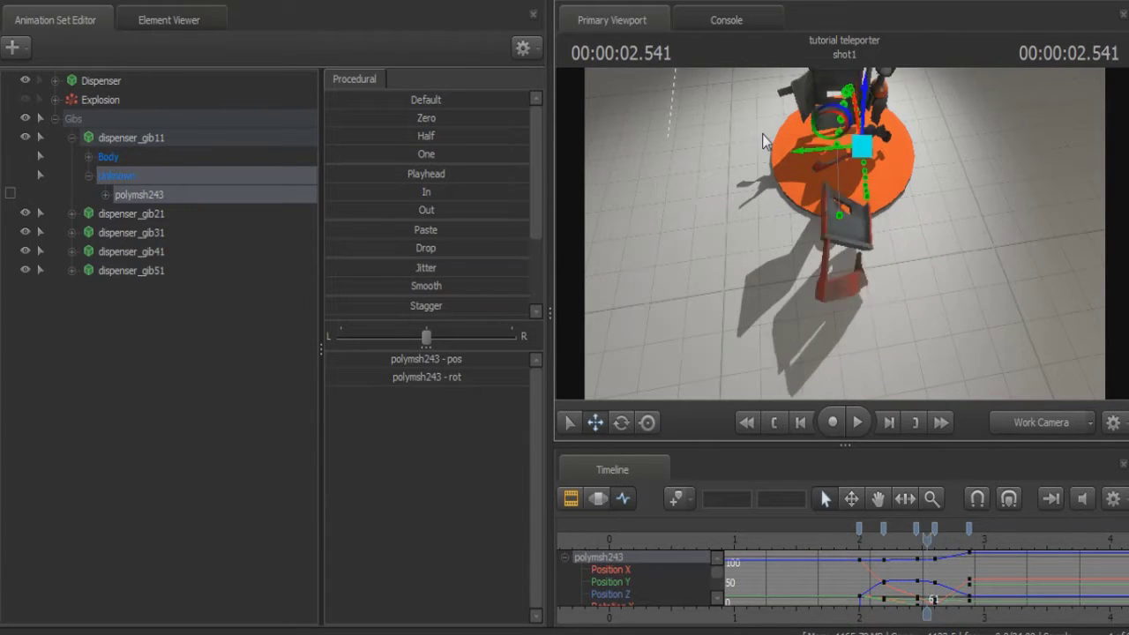
pyautogui.press('Left')
pyautogui.press('Left')
pyautogui.press('Left')
pyautogui.press('Left')
pyautogui.press('Left')
pyautogui.press('Left')
pyautogui.press('Left')
pyautogui.press('Left')
pyautogui.press('Left')
pyautogui.press('Left')
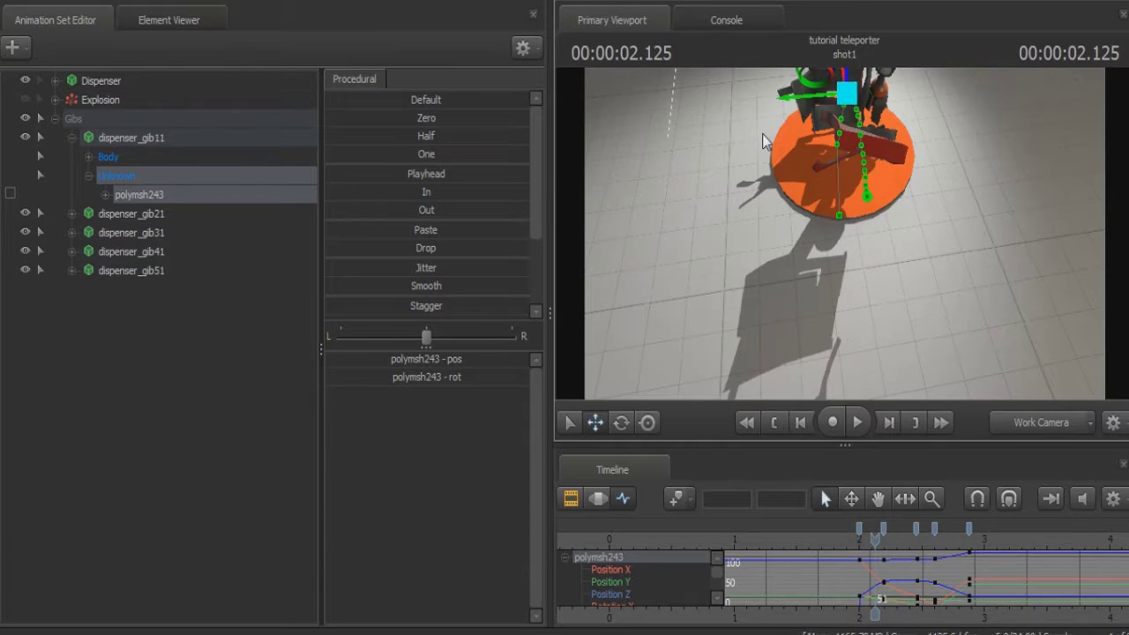
# - Step forward from about 2.13 to 2.63 seconds and recheck polymsh243 between 2.46 and 2.58 seconds
pyautogui.press('Right')
pyautogui.press('Right')
pyautogui.press('Right')
pyautogui.press('Right')
pyautogui.press('Right')
pyautogui.press('Right')
pyautogui.press('Right')
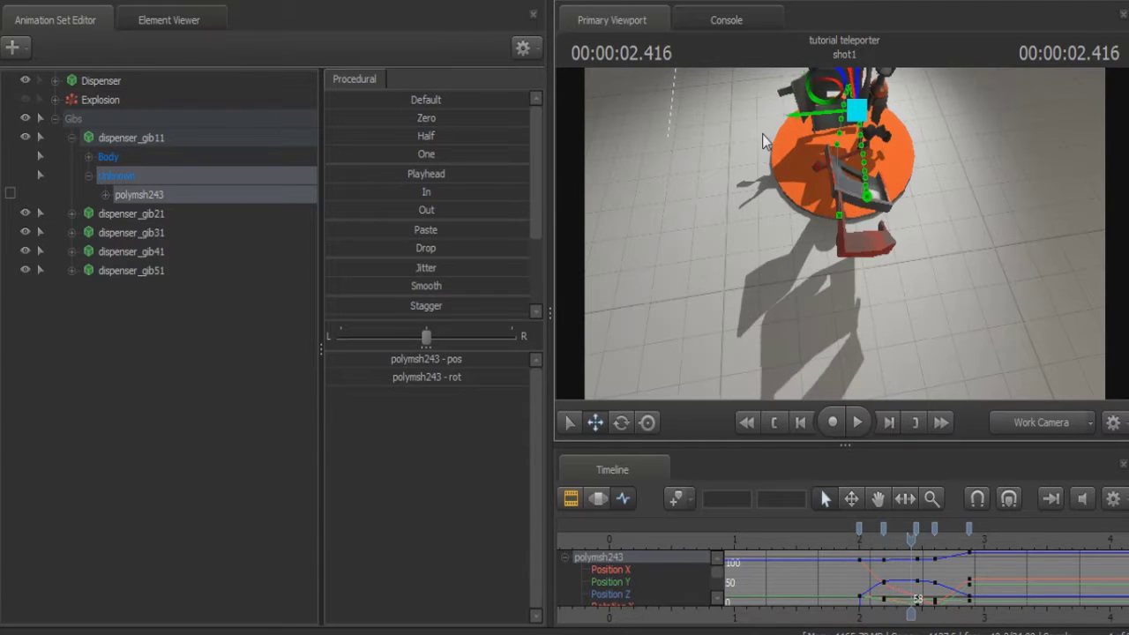
pyautogui.press('Right')
pyautogui.press('Right')
pyautogui.press('Right')
pyautogui.press('Right')
pyautogui.press('Right')
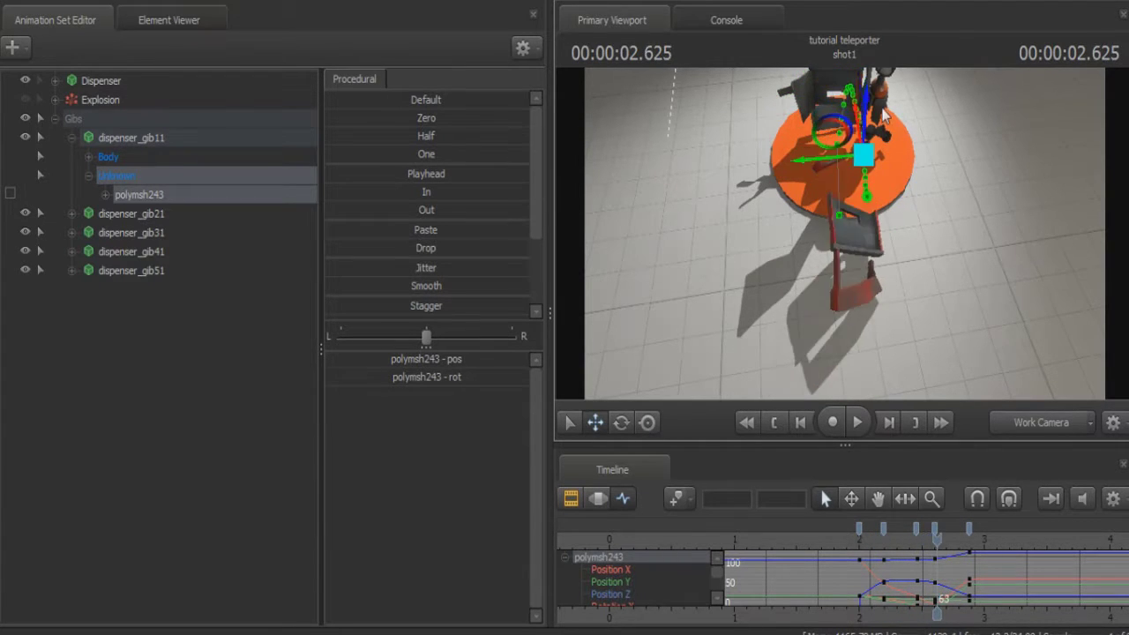
pyautogui.press('Left')
pyautogui.press('Left')
pyautogui.press('Left')
pyautogui.press('Left')
pyautogui.press('Left')
pyautogui.press('Right')
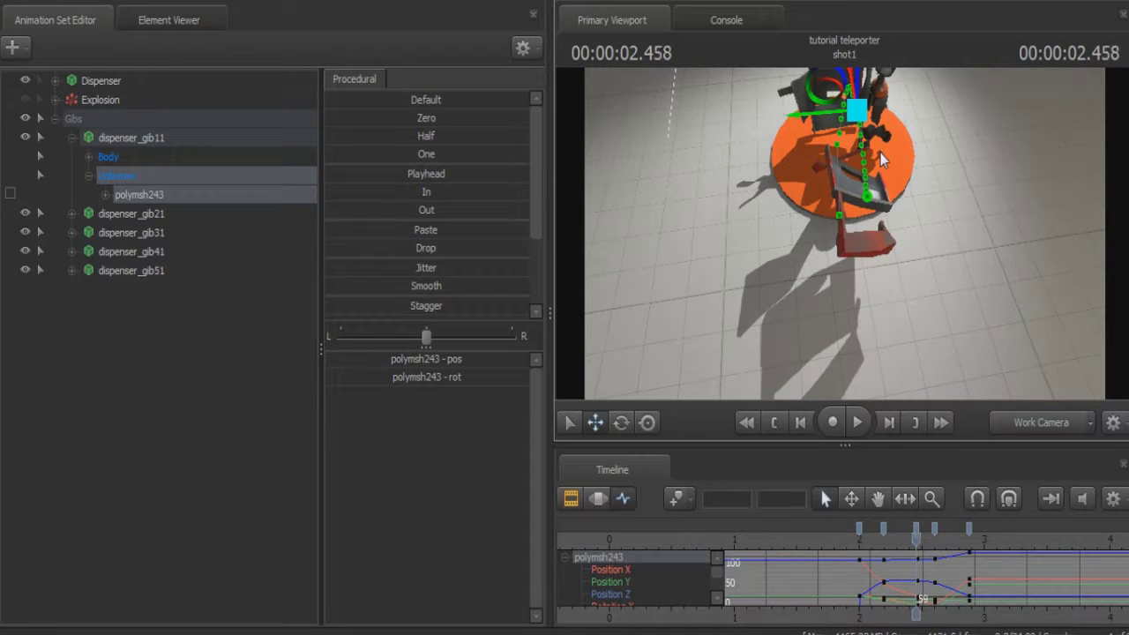
pyautogui.press('Right')
pyautogui.press('Right')
pyautogui.press('Right')
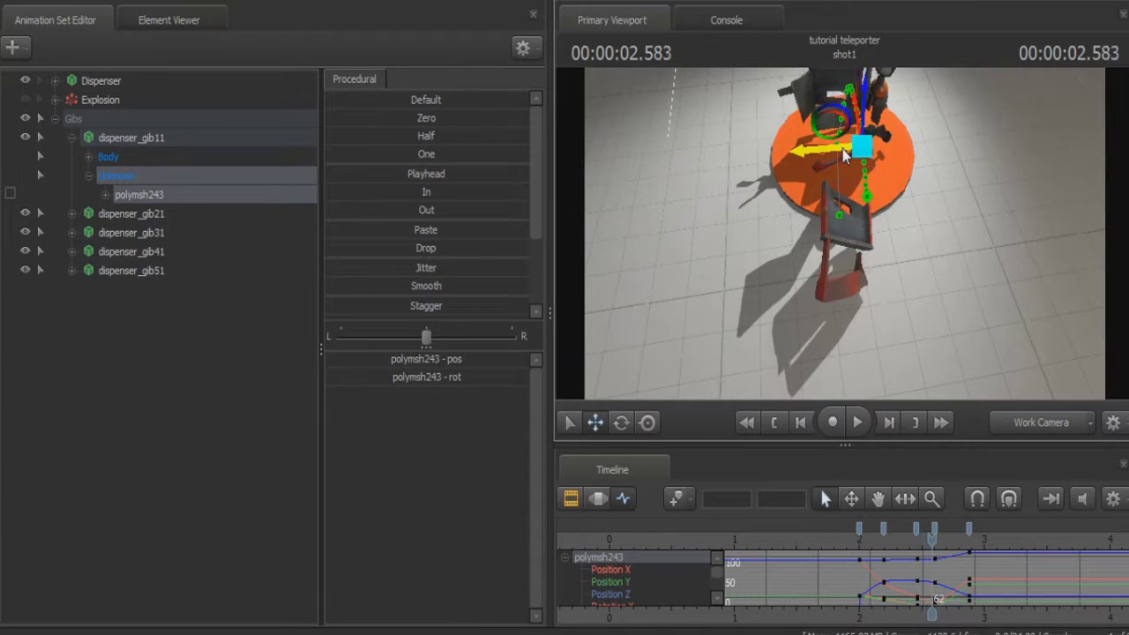
# - Nudge polymsh243 sideways at about 2.54 seconds to add a keyframe there
pyautogui.press('Left')
pyautogui.press('Left')
pyautogui.press('Left')
pyautogui.press('Right')
pyautogui.press('Right')
pyautogui.press('Right')
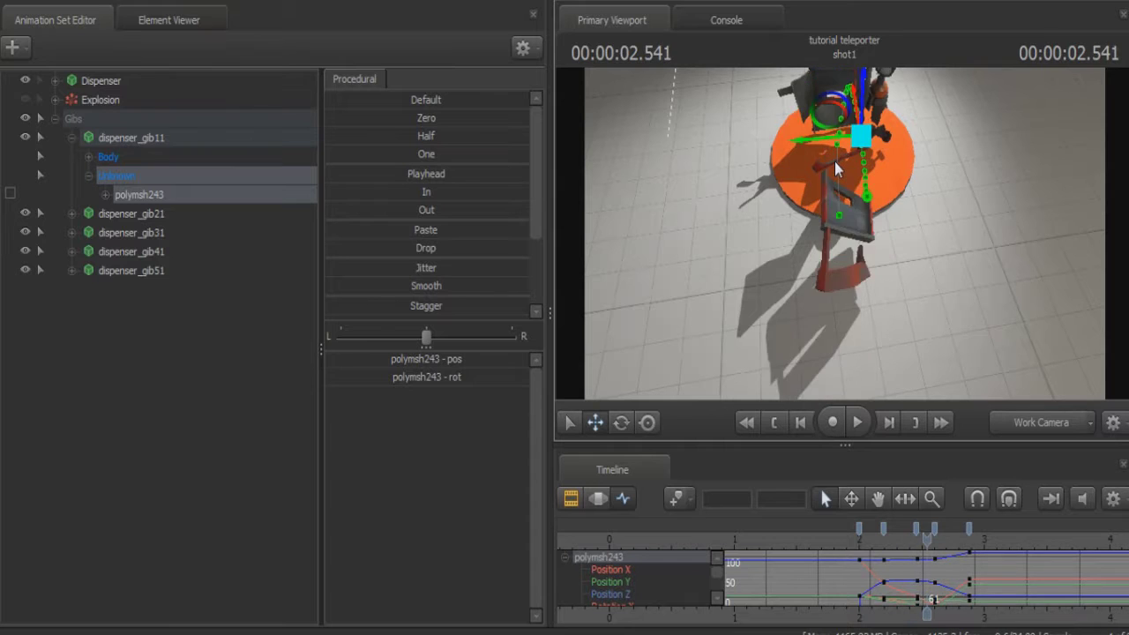
pyautogui.press('Left')
pyautogui.press('Right')
# - Step back to about 2.33 seconds and forward again to examine polymsh243 around its 2.54 and 2.6 second keyframes
pyautogui.press('Left')
pyautogui.press('Left')
pyautogui.press('Left')
pyautogui.press('Left')
pyautogui.press('Left')
pyautogui.press('Left')
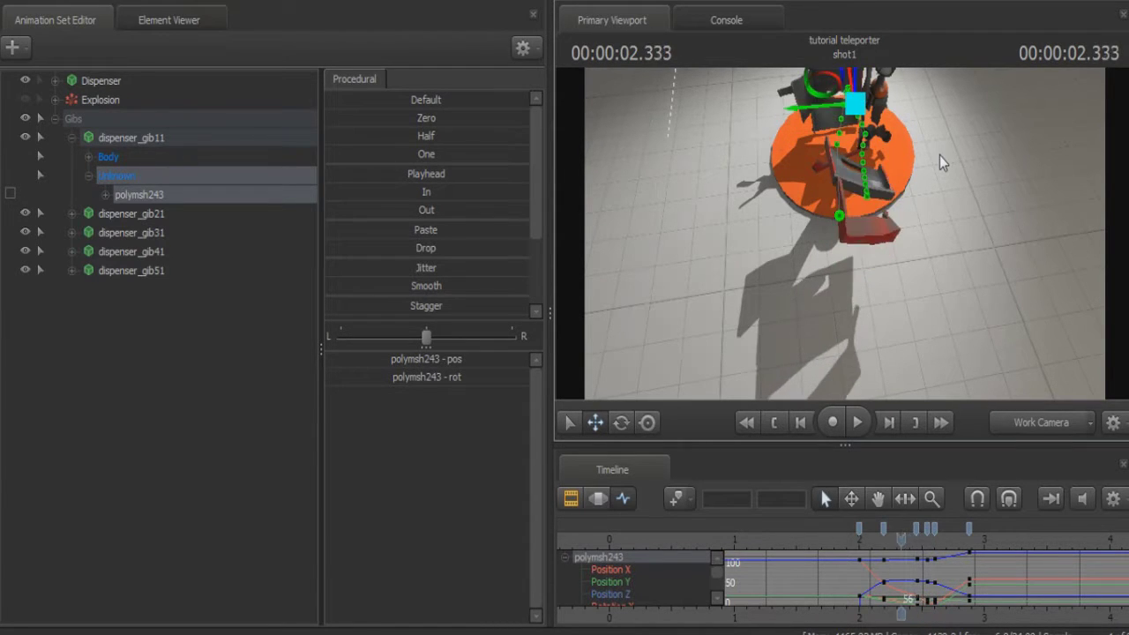
pyautogui.press('Right')
pyautogui.press('Right')
pyautogui.press('Right')
pyautogui.press('Right')
pyautogui.press('Right')
pyautogui.press('Right')
pyautogui.press('Right')
pyautogui.press('Right')
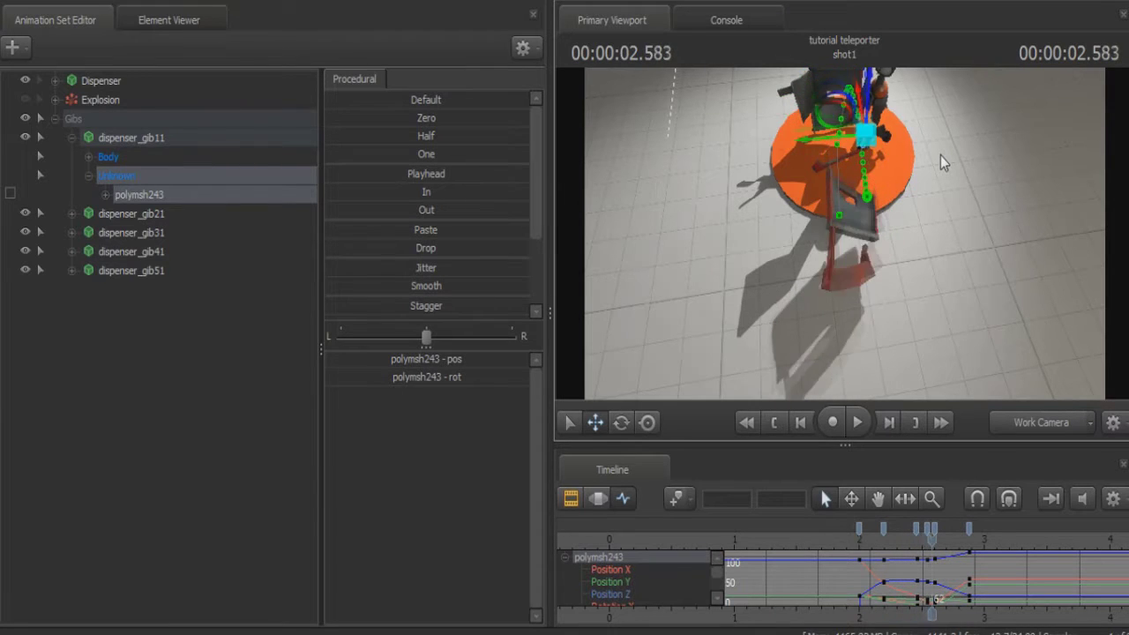
pyautogui.press('Right')
pyautogui.press('Left')
pyautogui.press('Left')
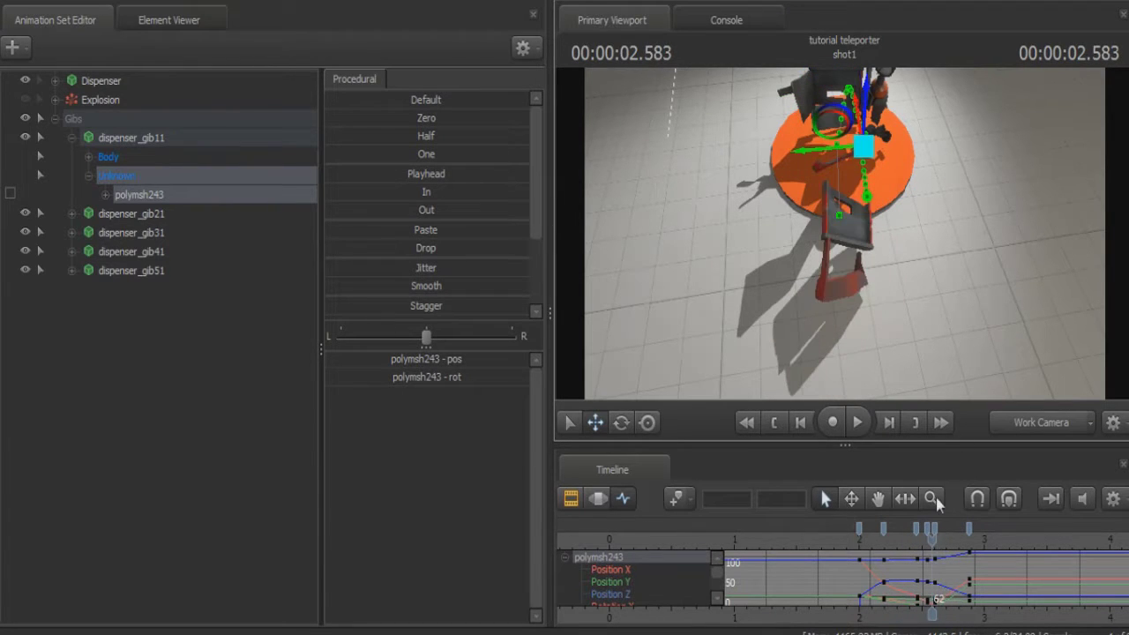
# - Remove the polymsh243 keyframe at about 2.6 seconds
pyautogui.press('Right')
pyautogui.scroll(5, 939, 559)
pyautogui.moveTo(936, 542); pyautogui.dragTo(929, 542)
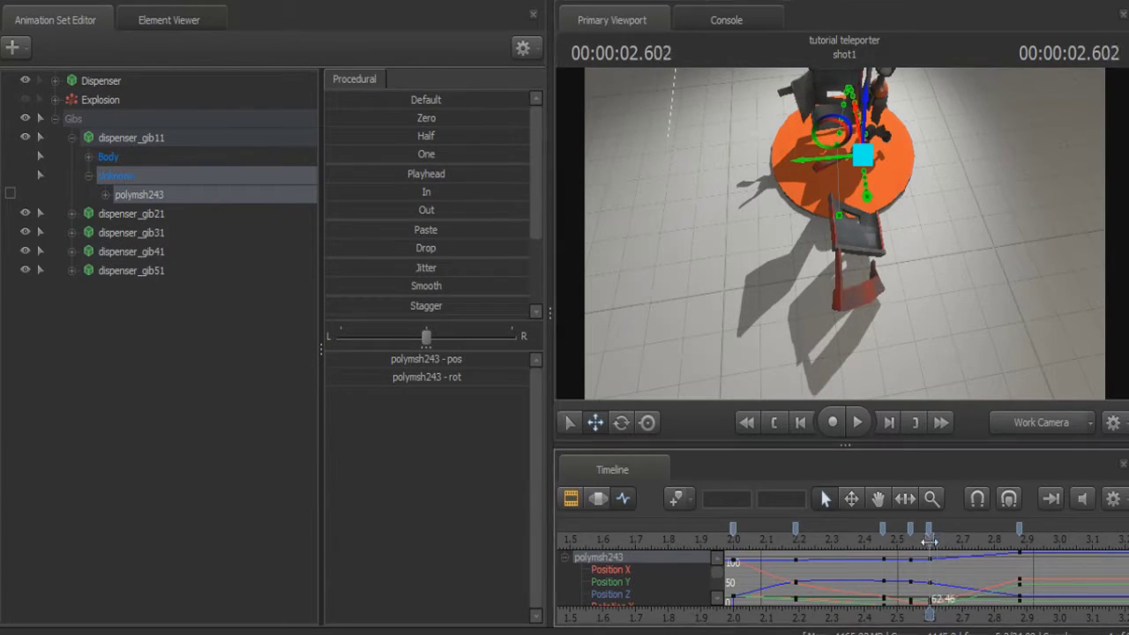
# - Step back and forth around 2.54 seconds to examine the motion of polymsh243 without the 2.6 second keyframe
pyautogui.press('Left')
pyautogui.press('Left')
pyautogui.press('Left')
pyautogui.press('Left')
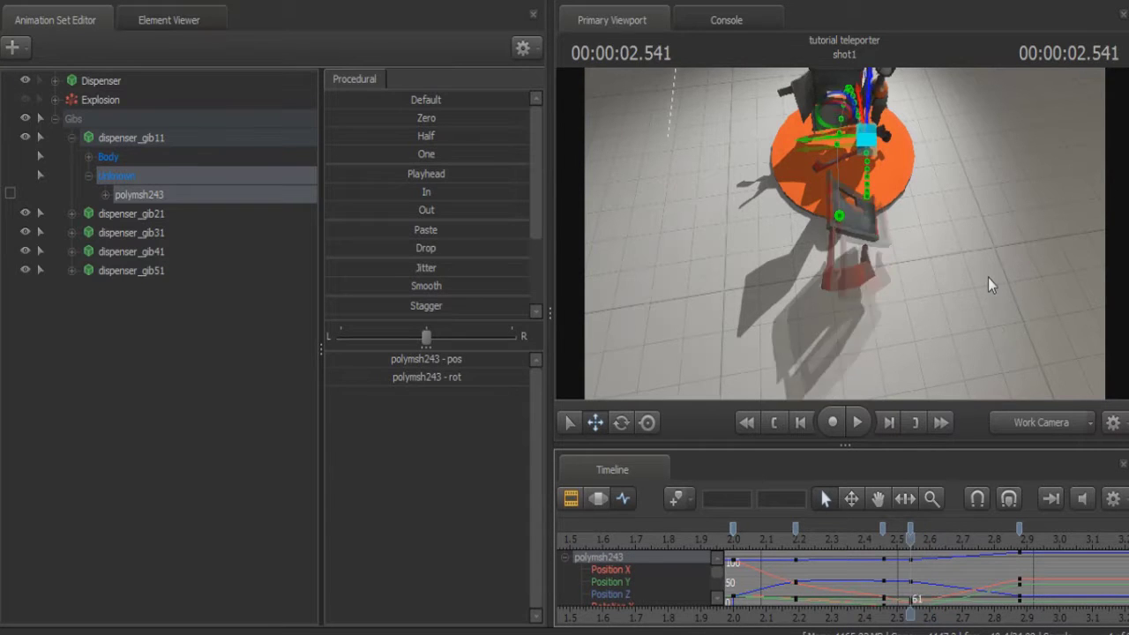
pyautogui.press('Left')
pyautogui.press('Right')
pyautogui.press('Right')
pyautogui.press('Right')
pyautogui.press('Right')
pyautogui.press('Right')
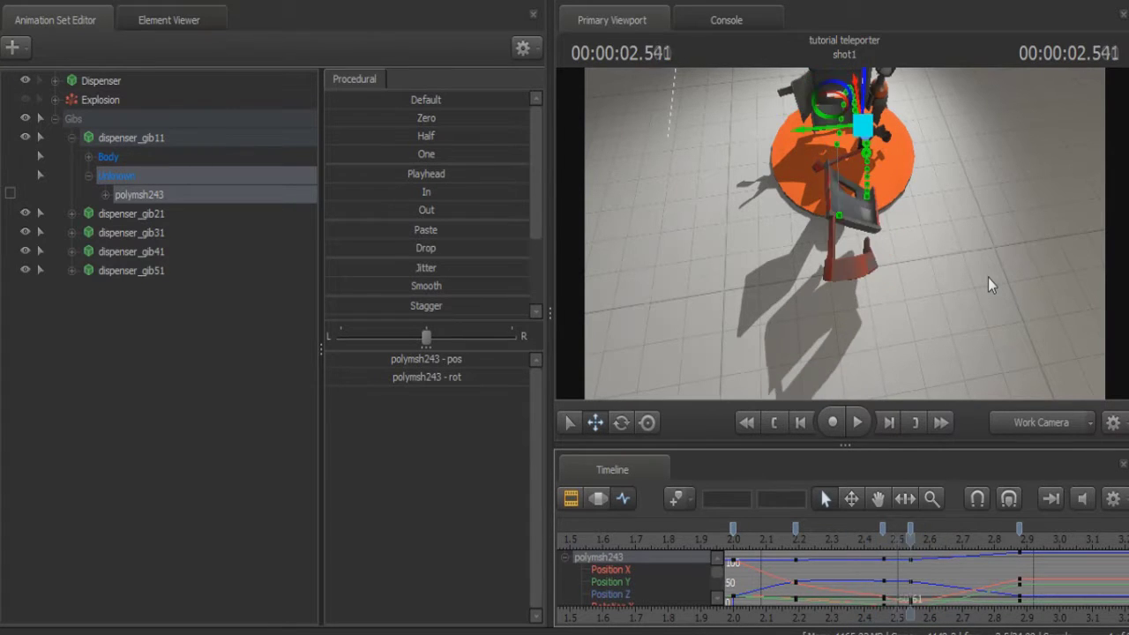
# - Try shifting polymsh243 sideways at about 2.71 seconds with an extra keyframe
pyautogui.press('Right')
pyautogui.press('Right')
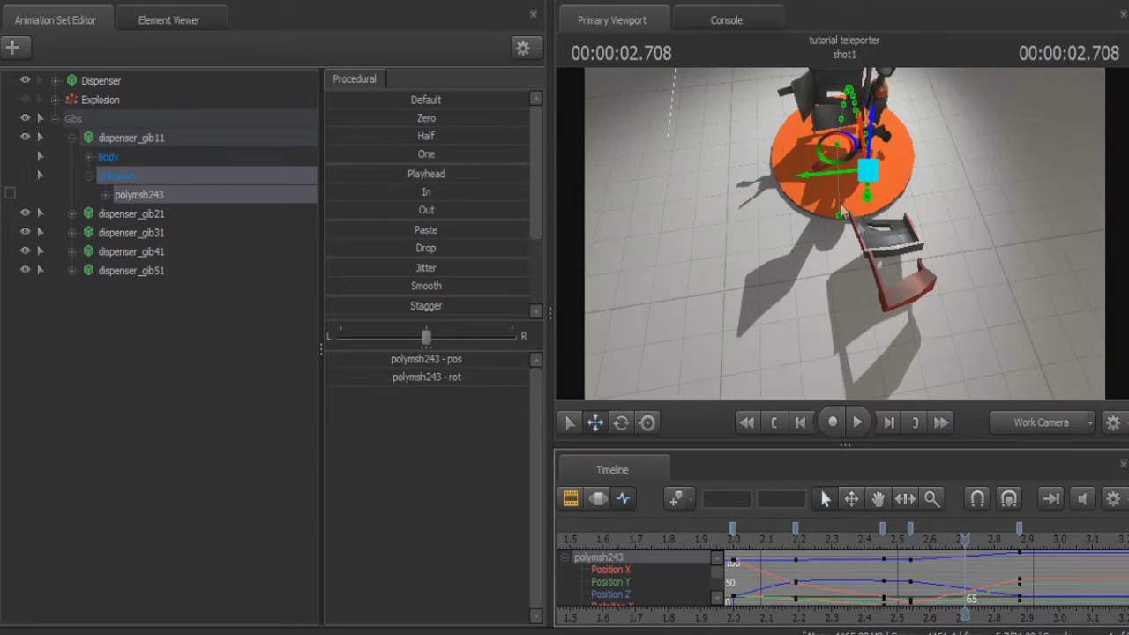
pyautogui.moveTo(822, 179); pyautogui.dragTo(811, 179)
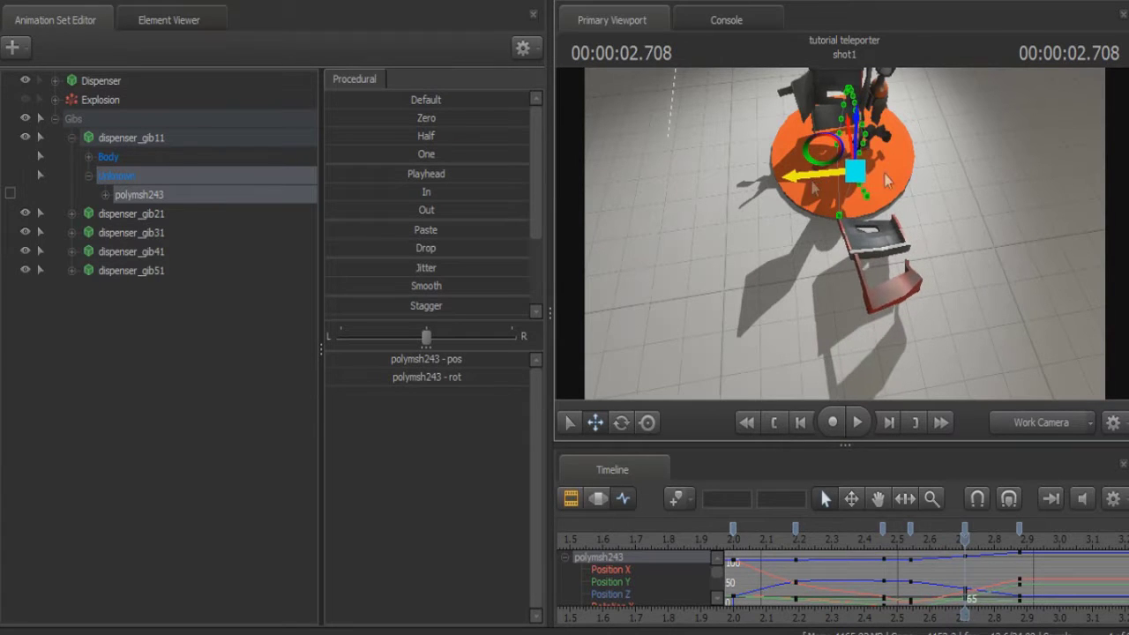
# - Step back and forth before 2.71 seconds to examine how the extra keyframe affects the fall of polymsh243
pyautogui.press('Left')
pyautogui.press('Left')
pyautogui.press('Left')
pyautogui.press('Left')
pyautogui.press('Left')
pyautogui.press('Left')
pyautogui.press('Right')
pyautogui.press('Right')
pyautogui.press('Right')
pyautogui.press('Right')
pyautogui.press('Right')
pyautogui.press('Right')
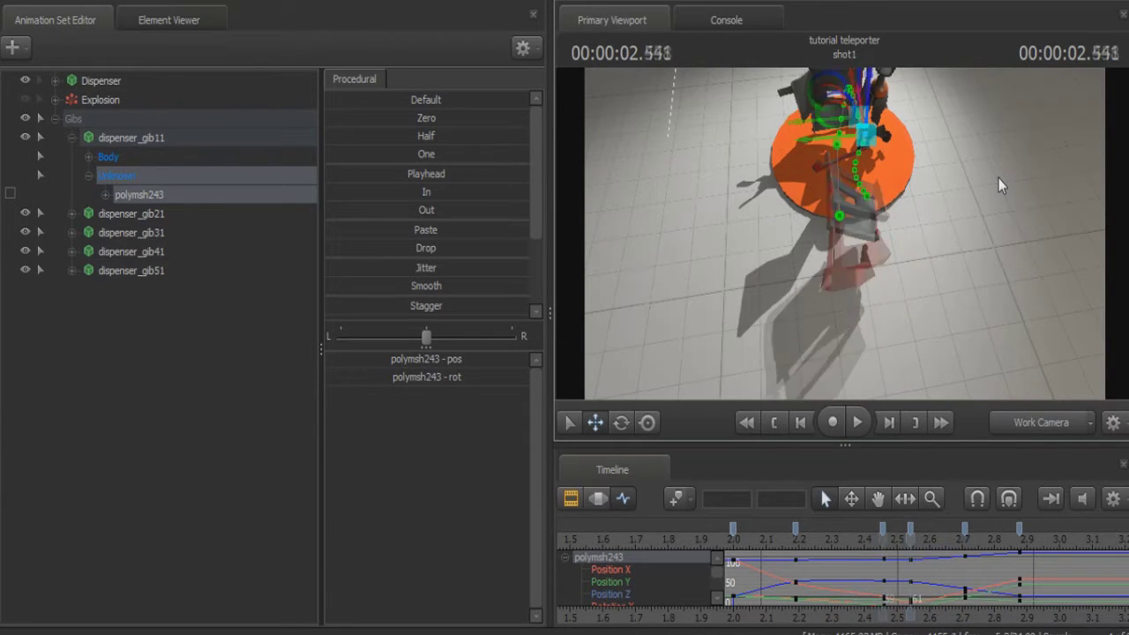
pyautogui.press('Left')
# - Check the flight of polymsh243 through camera1 while stepping back, and return to the Work Camera
pyautogui.click(1024, 429)
pyautogui.press('Left')
pyautogui.press('Left')
pyautogui.press('Left')
pyautogui.press('Left')
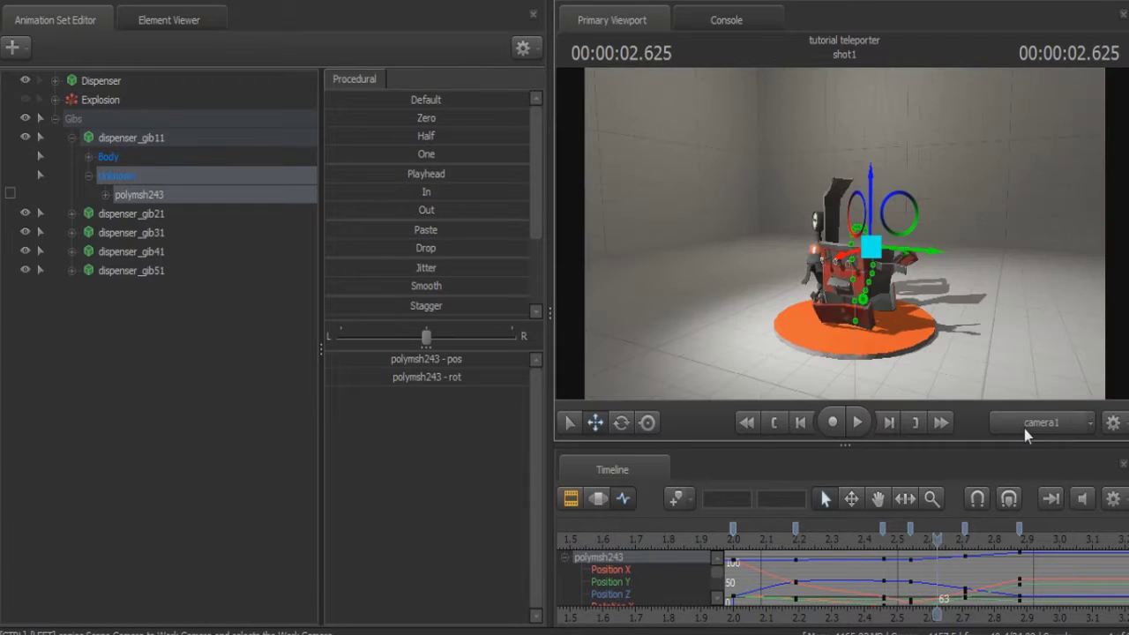
pyautogui.click(1026, 423)
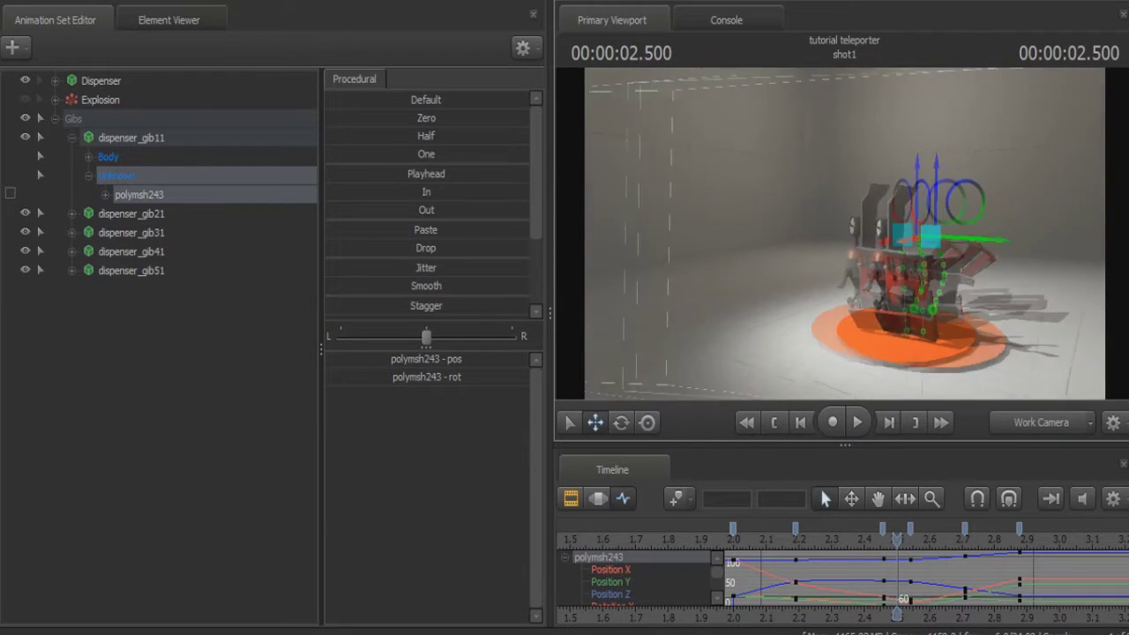
# - View the dispenser up close from the side and step back to about 2.38 seconds to examine the arc of polymsh243
pyautogui.moveTo(838, 238)
pyautogui.mouseDown()
pyautogui.moveTo(891, 243)
pyautogui.moveTo(873, 265)
pyautogui.moveTo(838, 237)
pyautogui.mouseUp()
pyautogui.press('Left')
pyautogui.press('Left')
pyautogui.press('Left')
pyautogui.press('Left')
pyautogui.press('Left')
pyautogui.press('Left')
pyautogui.press('Left')
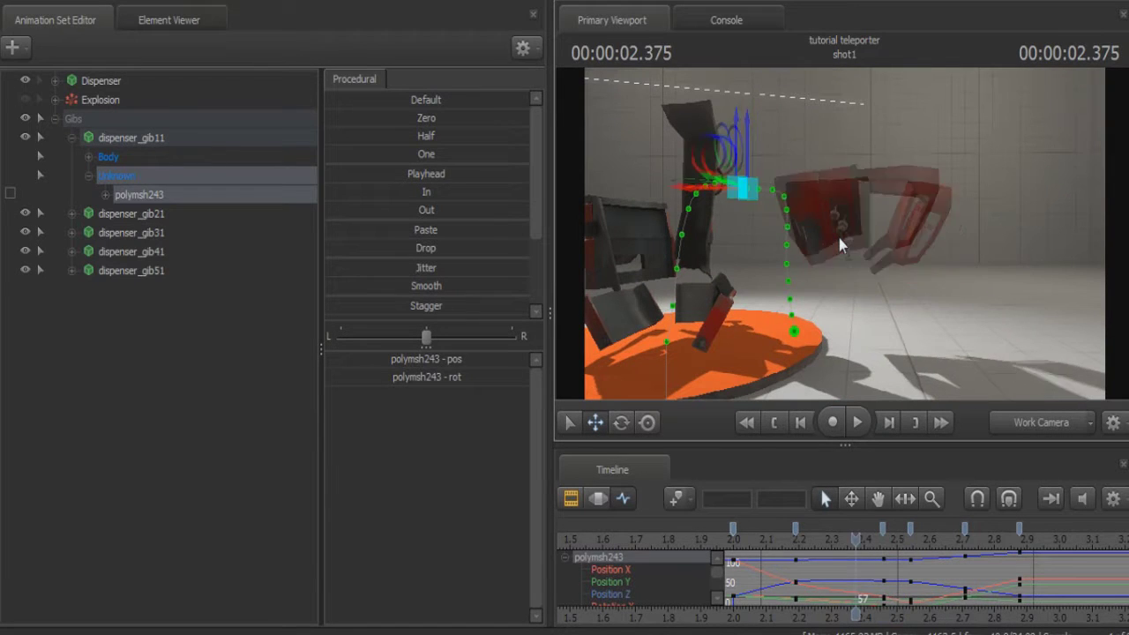
# - Step forward to about 2.83 seconds to examine the fall of polymsh243 from the side
pyautogui.press('Right')
pyautogui.press('Right')
pyautogui.press('Right')
pyautogui.press('Right')
pyautogui.press('Right')
pyautogui.press('Right')
pyautogui.press('Right')
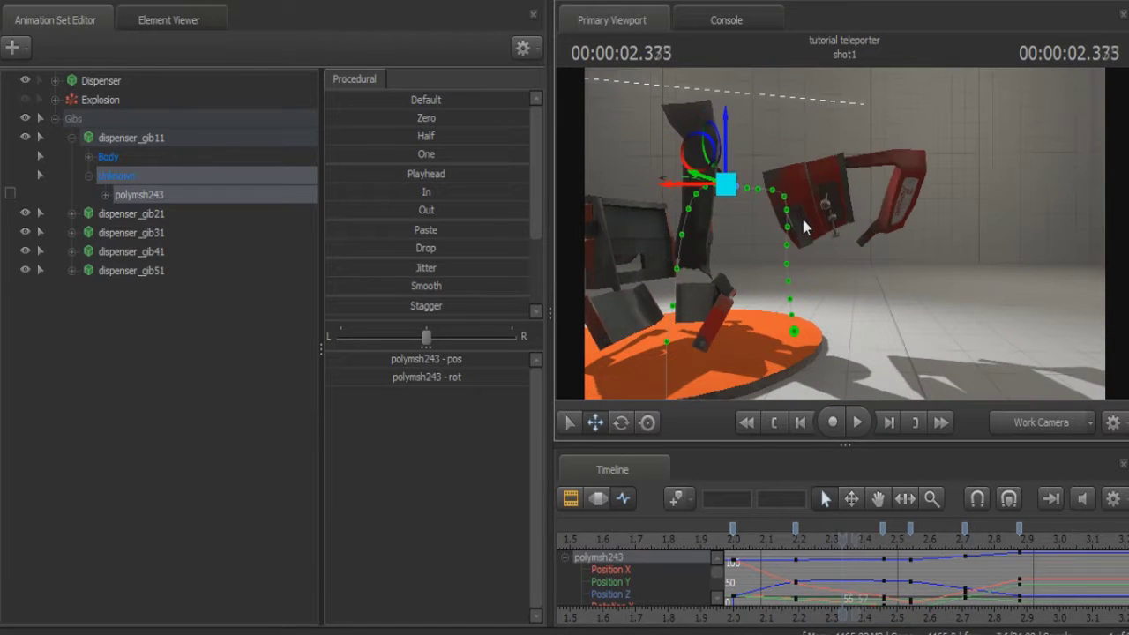
pyautogui.press('Right')
pyautogui.press('Right')
pyautogui.press('Right')
pyautogui.press('Right')
pyautogui.press('Right')
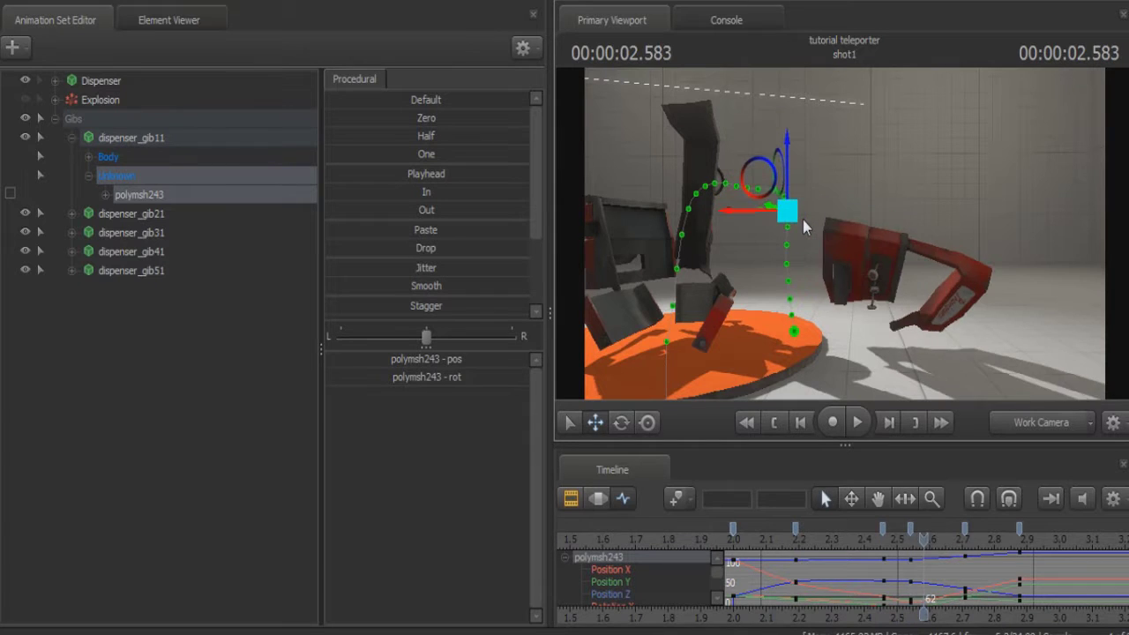
pyautogui.press('Right')
pyautogui.press('Right')
pyautogui.press('Right')
pyautogui.press('Right')
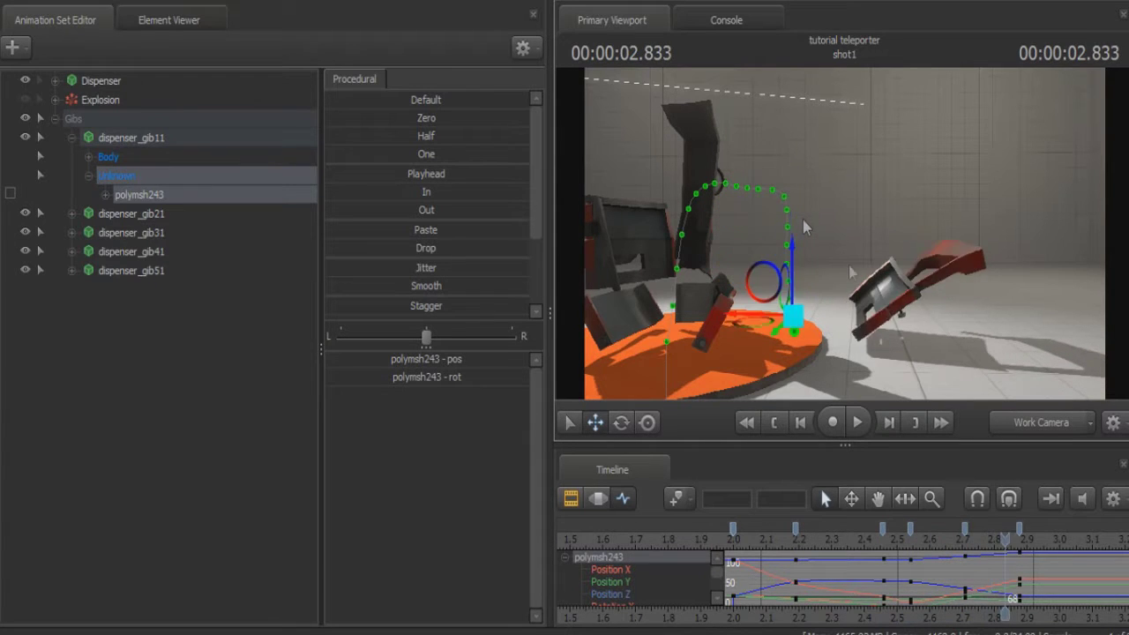
# - Remove the added polymsh243 keyframe at about 2.71 seconds
pyautogui.press('Left')
pyautogui.press('Left')
pyautogui.press('Left')
pyautogui.press('Left')
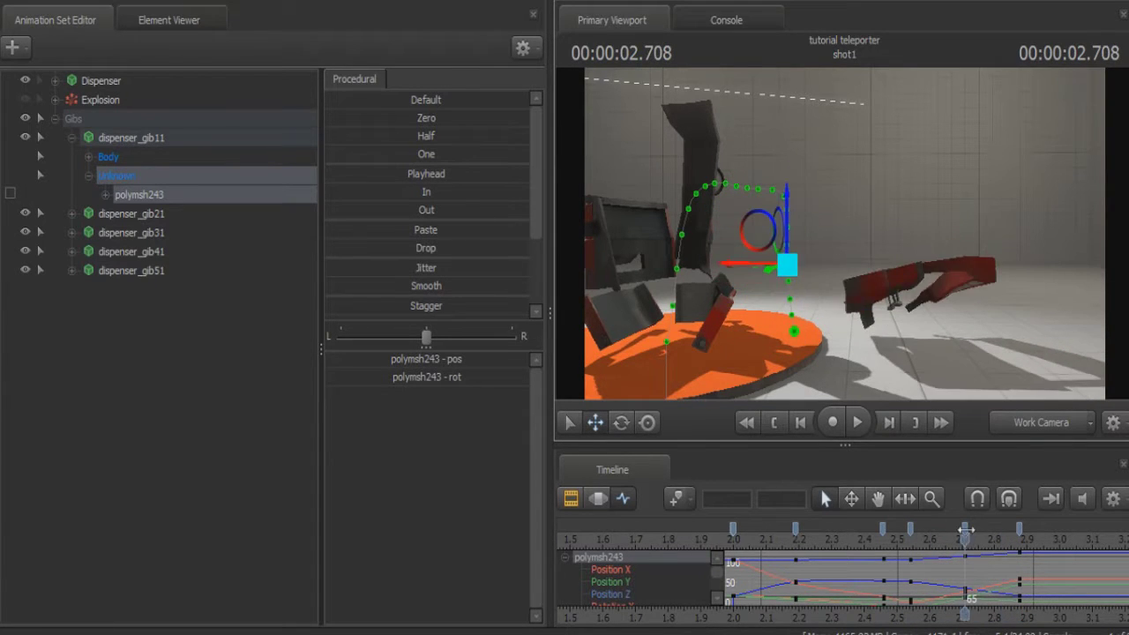
pyautogui.press('Left')
pyautogui.press('Right')
pyautogui.press('Right')
pyautogui.press('Right')
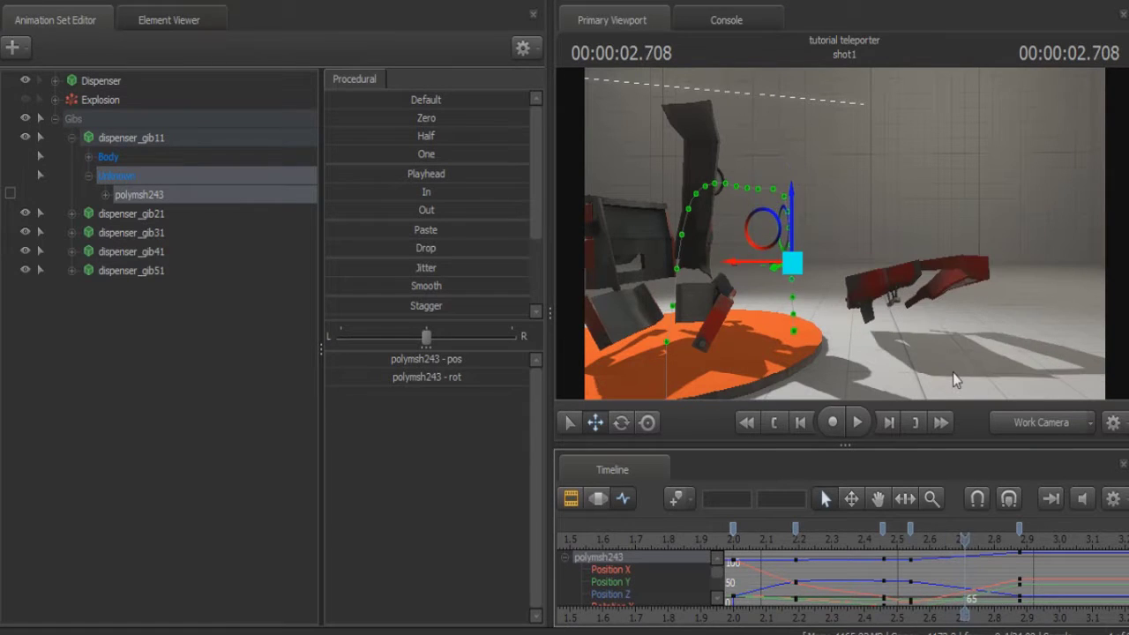
# - Add a polymsh243 keyframe at about 2.71 seconds and shift the final keyframe to about 2.78 seconds
pyautogui.press('Left')
pyautogui.press('m')
pyautogui.moveTo(979, 530)
pyautogui.mouseDown()
pyautogui.moveTo(922, 541)
pyautogui.moveTo(995, 545)
pyautogui.moveTo(979, 544)
pyautogui.mouseUp()
pyautogui.click(1020, 529)
pyautogui.moveTo(860, 562); pyautogui.dragTo(933, 547)
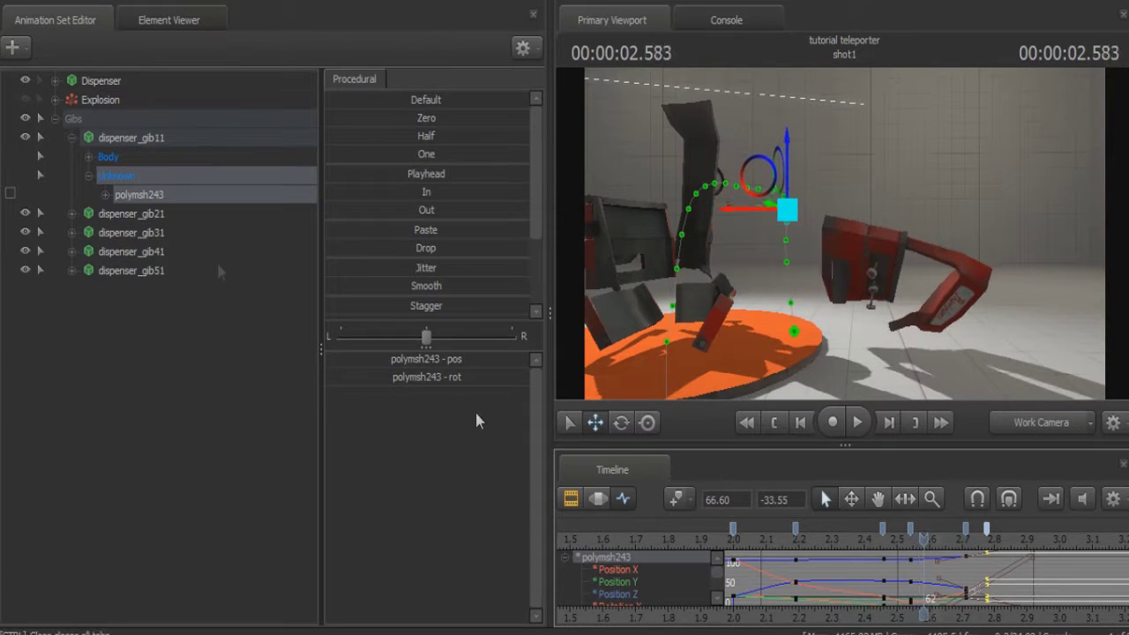
# - Select the rot control of polymsh243 and step back and forth around 2.7 seconds to examine its tumble
pyautogui.click(106, 194)
pyautogui.click(141, 233)
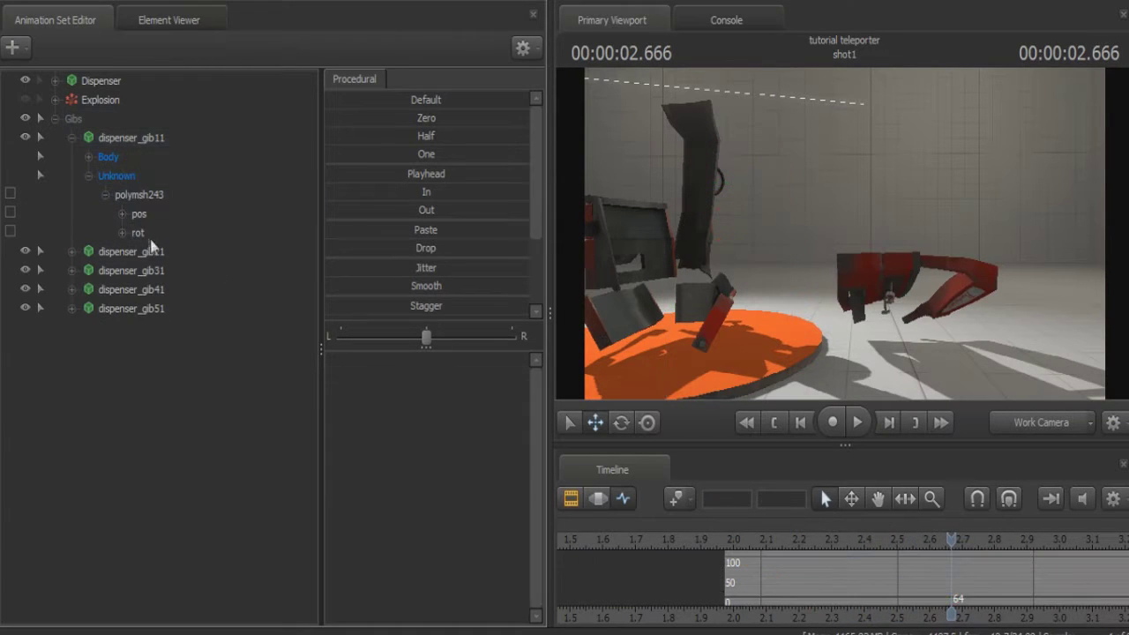
pyautogui.press('Right')
pyautogui.press('Left')
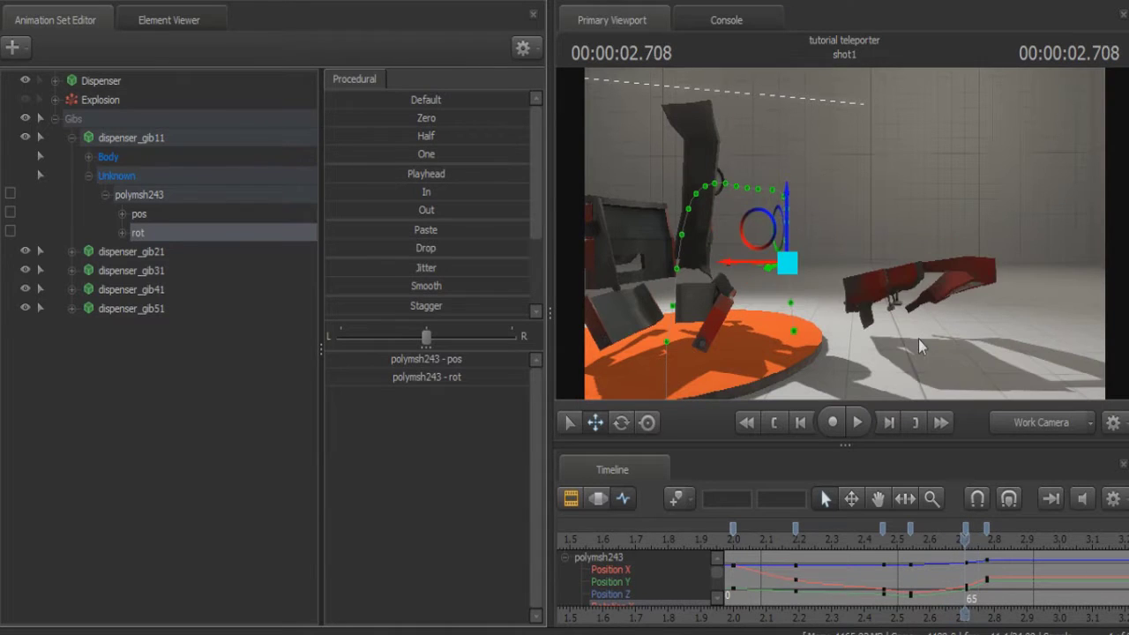
pyautogui.press('Right')
pyautogui.press('Right')
pyautogui.press('Left')
pyautogui.press('Left')
pyautogui.press('Left')
pyautogui.press('Left')
pyautogui.press('Left')
pyautogui.press('Left')
pyautogui.press('Left')
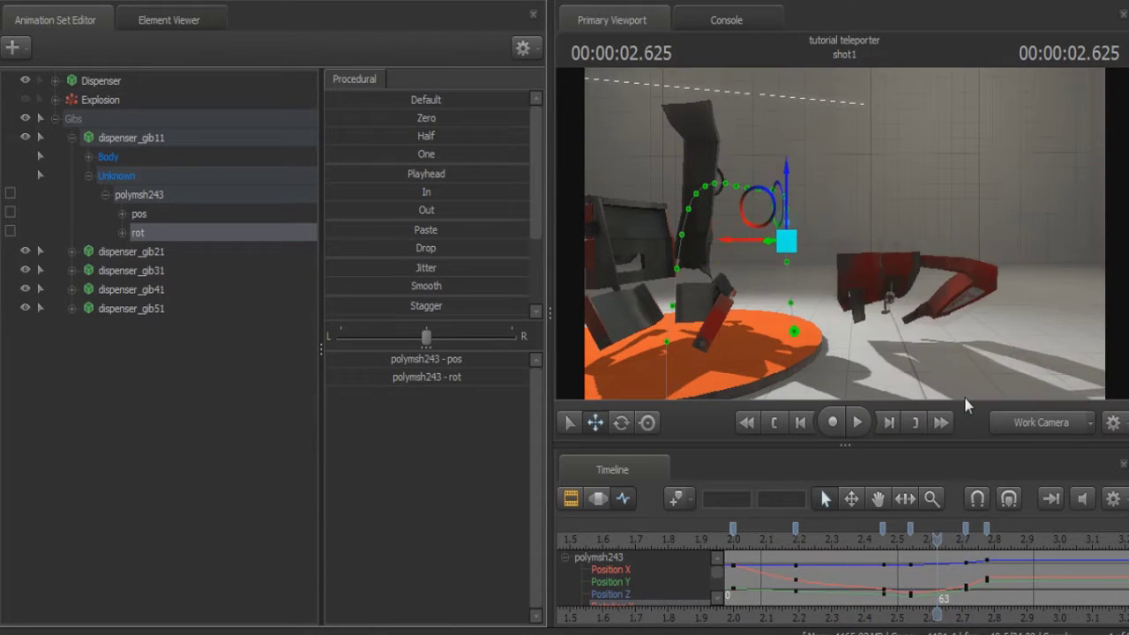
# - Remove the rotation keyframe of polymsh243 at about 2.71 seconds and scrub back to about 2.43 seconds
pyautogui.press('Right')
pyautogui.press('Right')
pyautogui.press('Right')
pyautogui.press('Right')
pyautogui.press('Right')
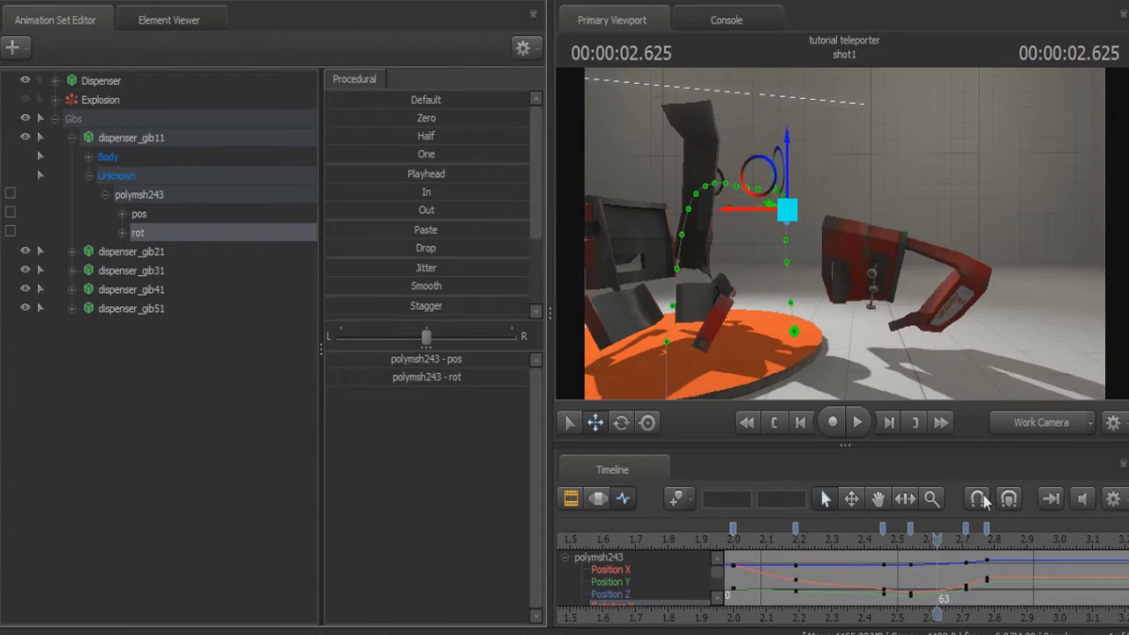
pyautogui.press('Right')
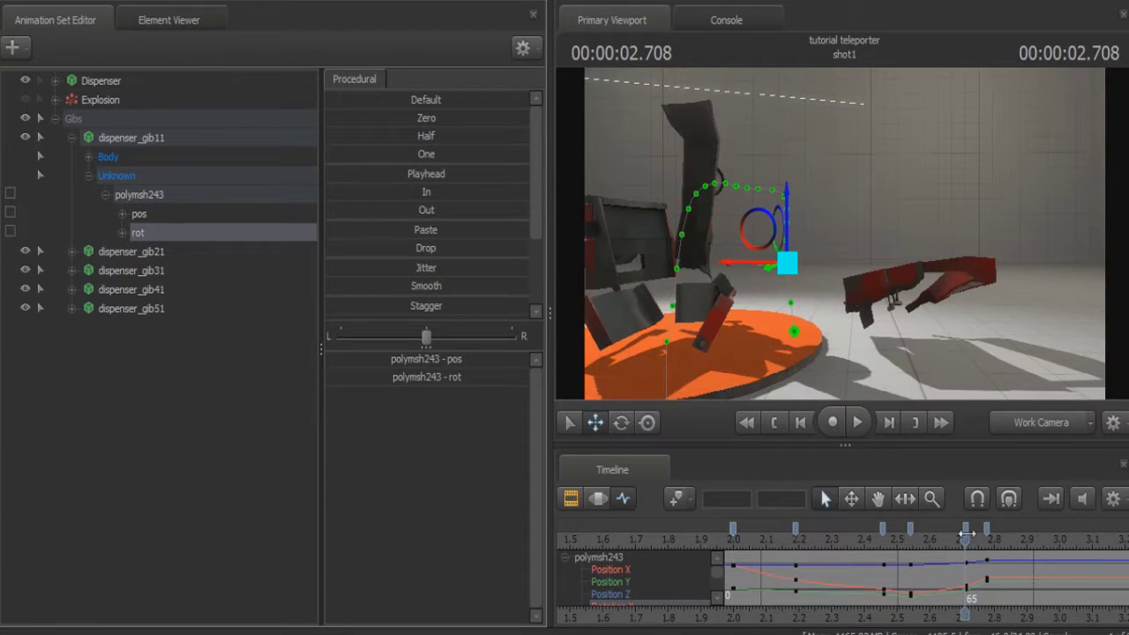
pyautogui.moveTo(963, 540); pyautogui.dragTo(874, 584)
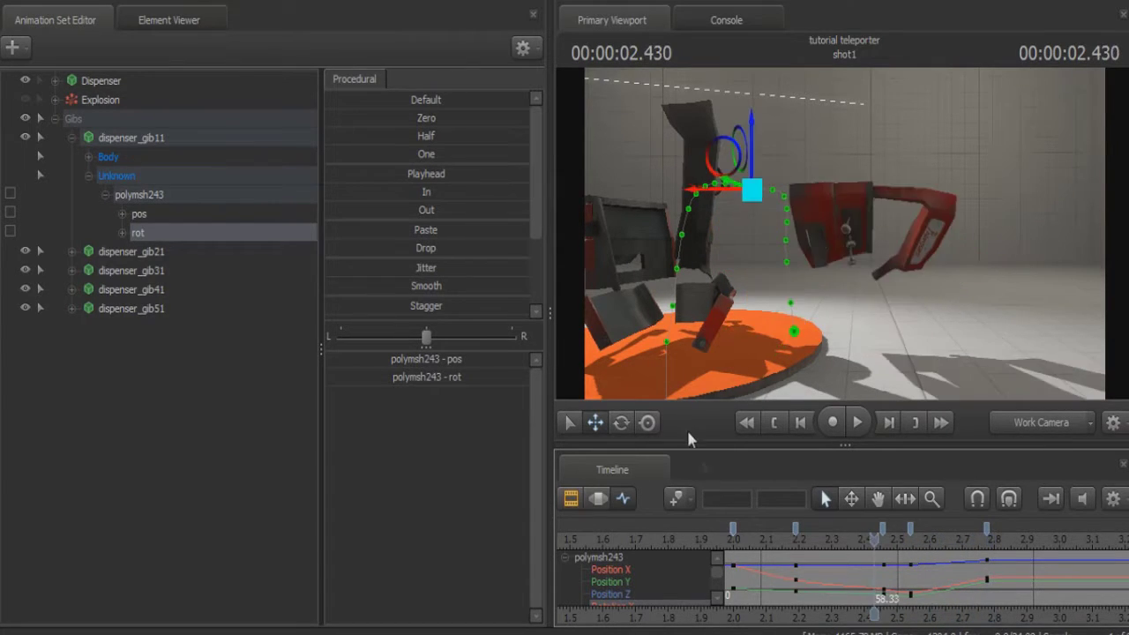
# - Delete the polymsh243 keyframes at about 2.71 and 2.78 seconds for both position and rotation
pyautogui.click(138, 196)
pyautogui.click(966, 530)
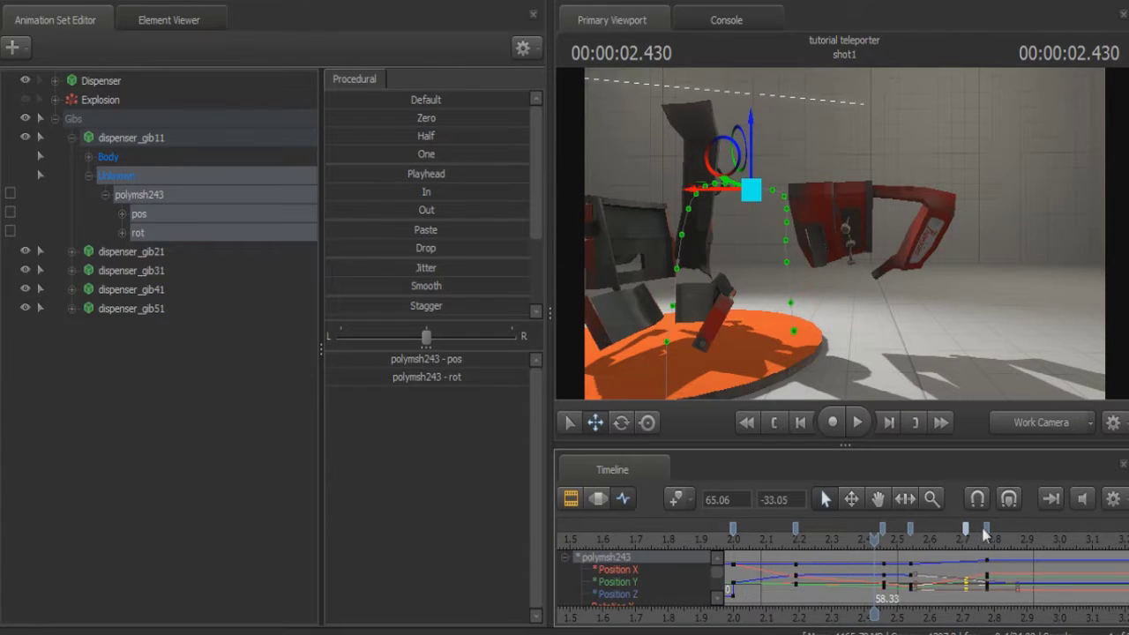
pyautogui.press('Delete')
pyautogui.click(986, 529)
pyautogui.press('Delete')
# - Lower polymsh243 slightly at the keyframe at about 2.54 seconds
pyautogui.moveTo(847, 539); pyautogui.dragTo(955, 550)
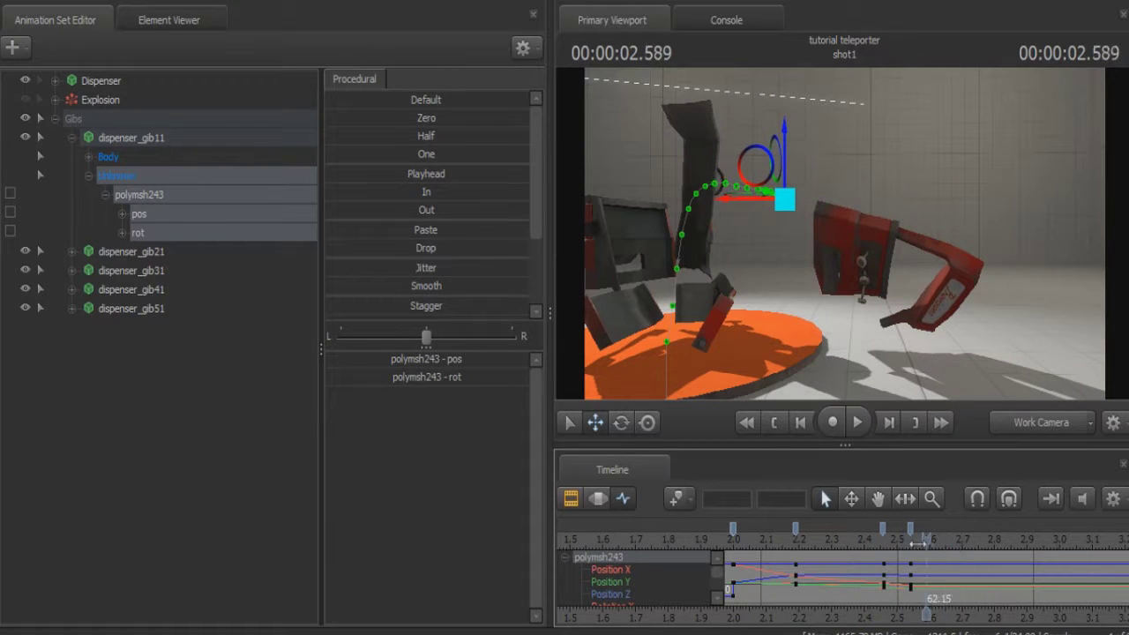
pyautogui.press('Left')
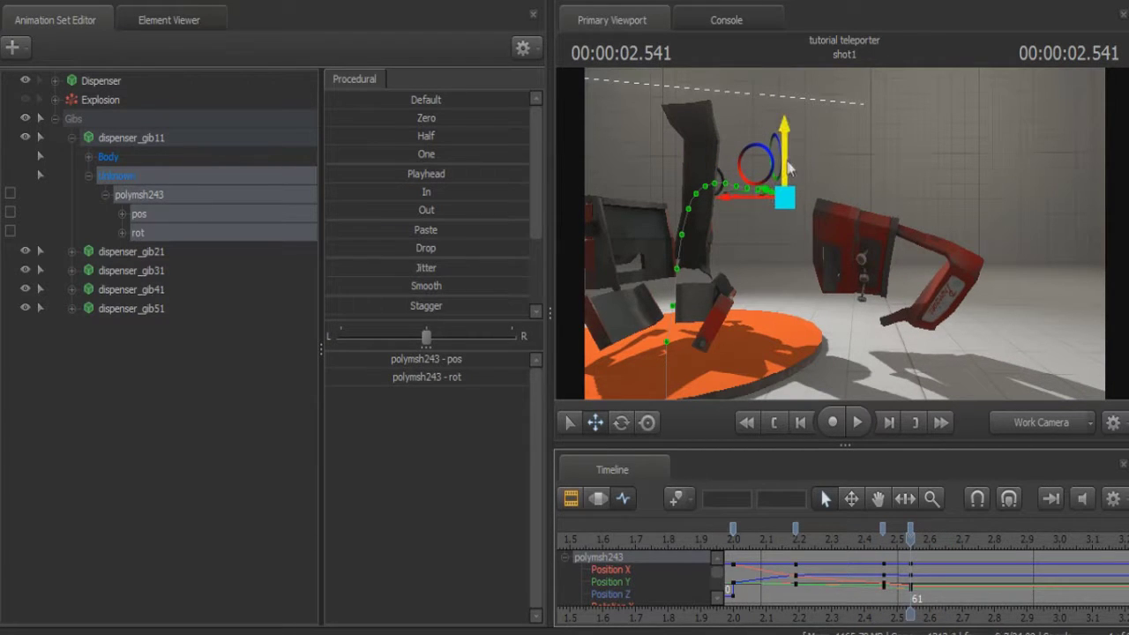
pyautogui.moveTo(788, 170); pyautogui.dragTo(792, 188)
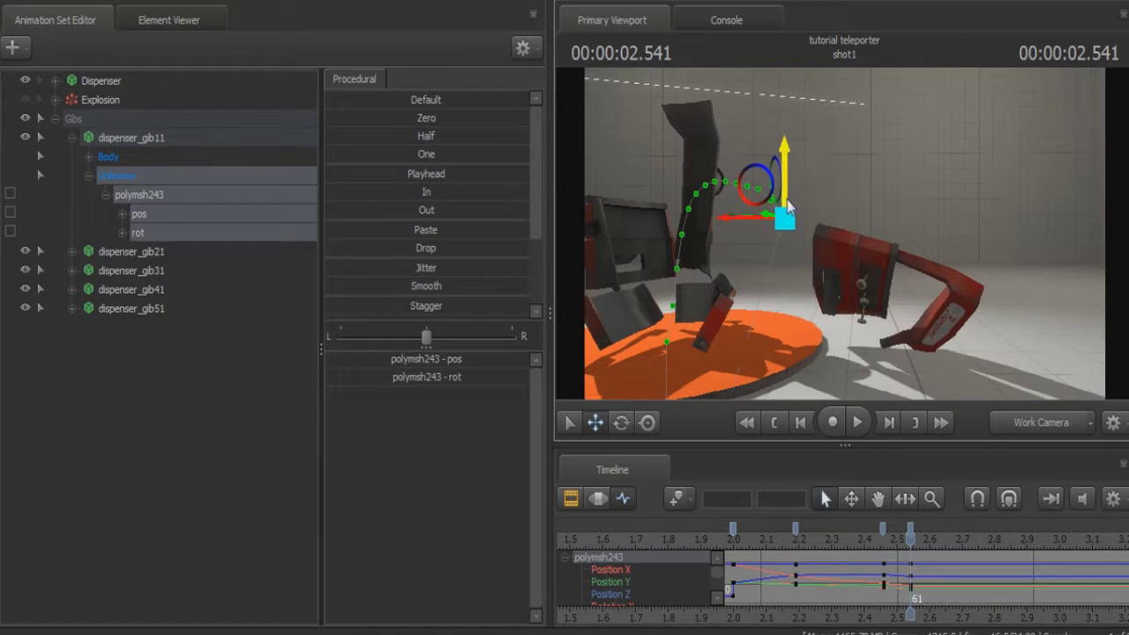
# - Step back to before 2.29 seconds and play to about 2.74 seconds to check the arc of polymsh243
pyautogui.press('Left')
pyautogui.press('Left')
pyautogui.press('Left')
pyautogui.press('Left')
pyautogui.press('Left')
pyautogui.press('Left')
pyautogui.press('Left')
pyautogui.press('Left')
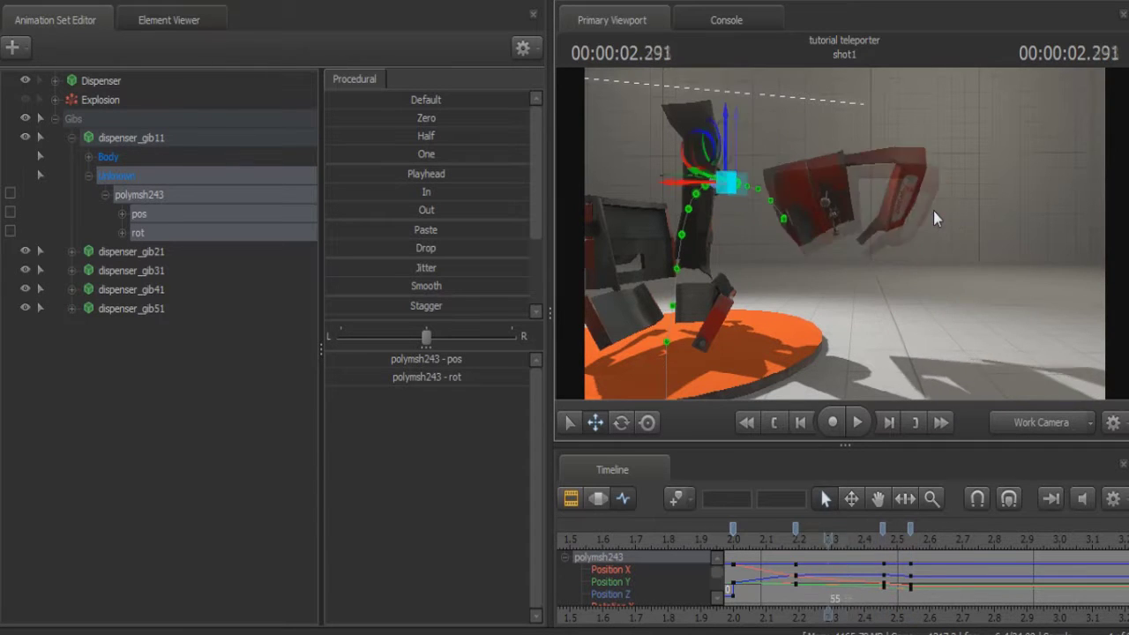
pyautogui.press('Left')
pyautogui.press('Left')
pyautogui.press('Left')
pyautogui.press('space')
pyautogui.press('space')
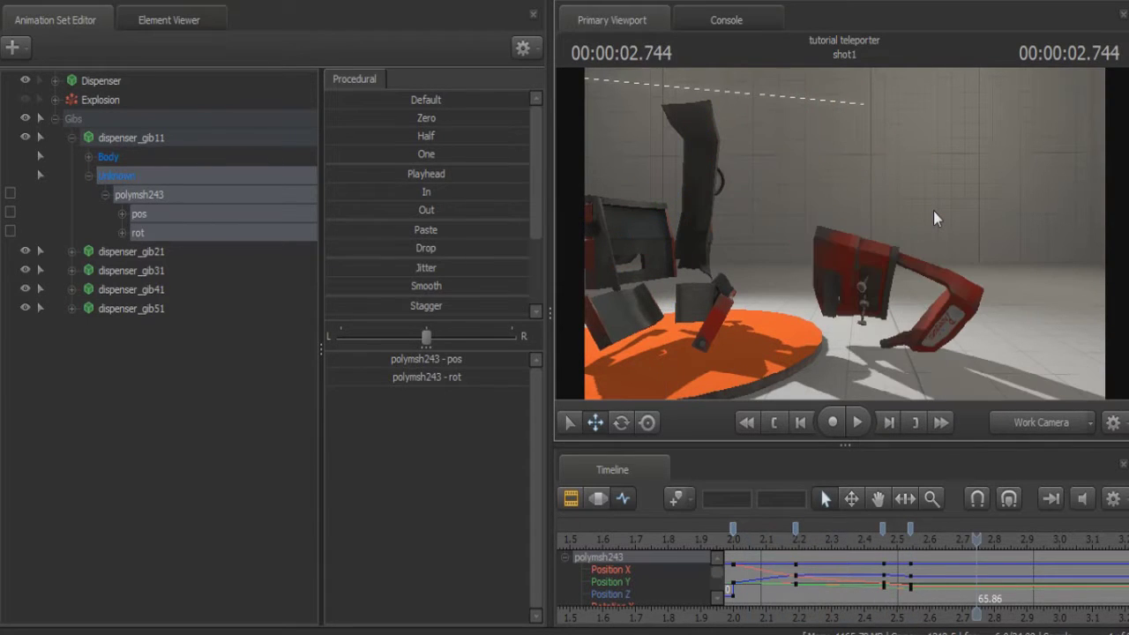
# - Add a polymsh243 keyframe at about 2.7 seconds and lower the piece toward the floor
pyautogui.moveTo(977, 539); pyautogui.dragTo(926, 540)
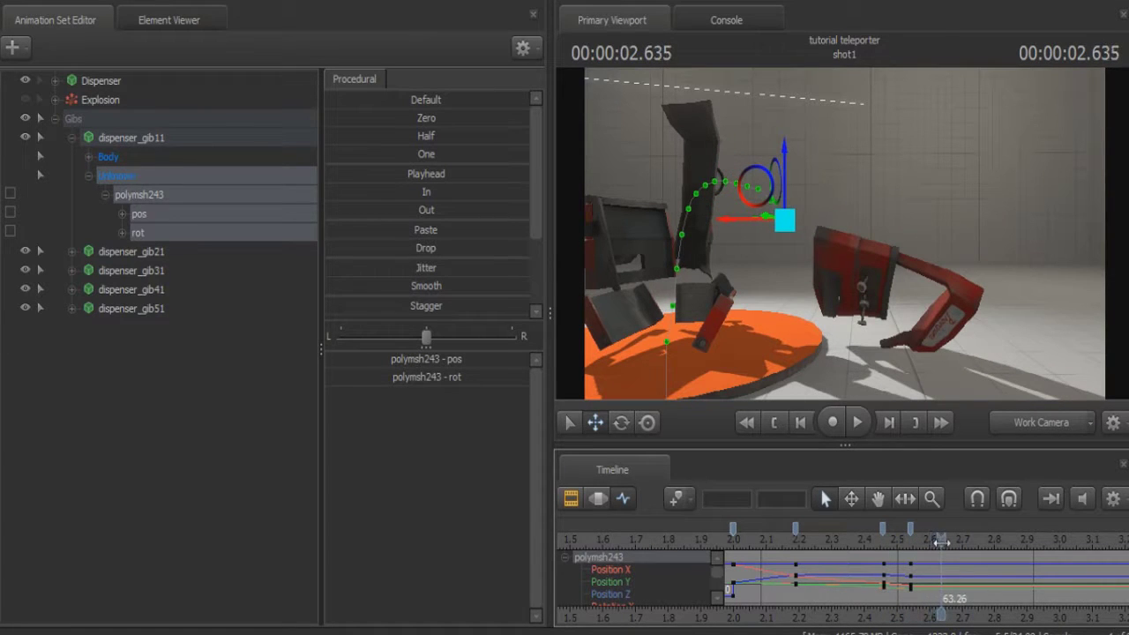
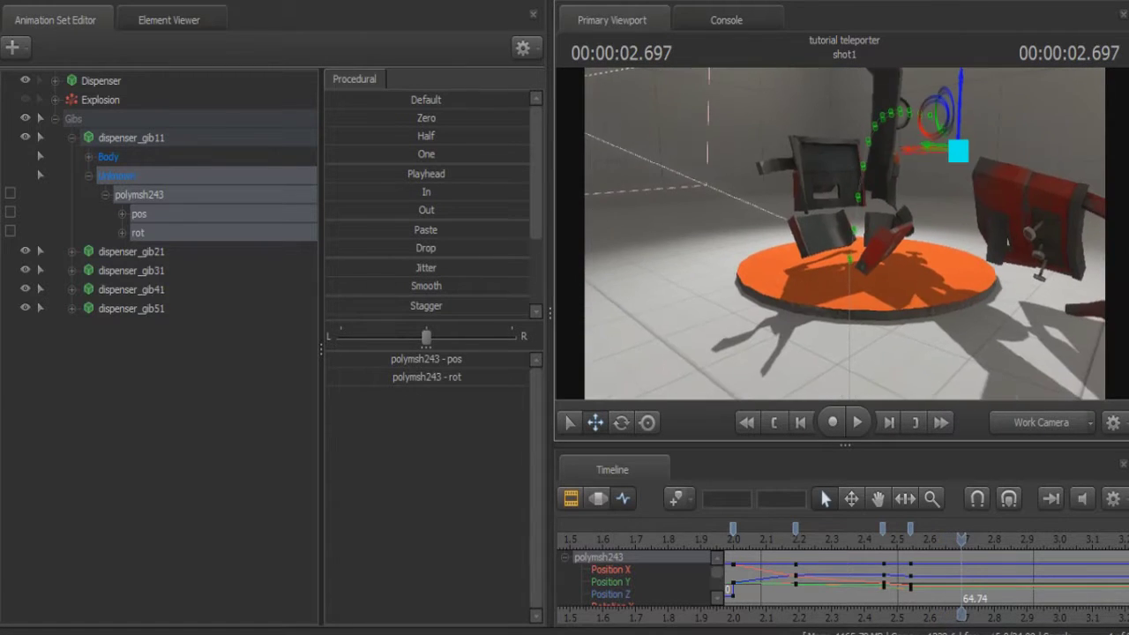
pyautogui.moveTo(844, 232)
pyautogui.mouseDown()
pyautogui.moveTo(873, 232)
pyautogui.moveTo(842, 231)
pyautogui.mouseUp()
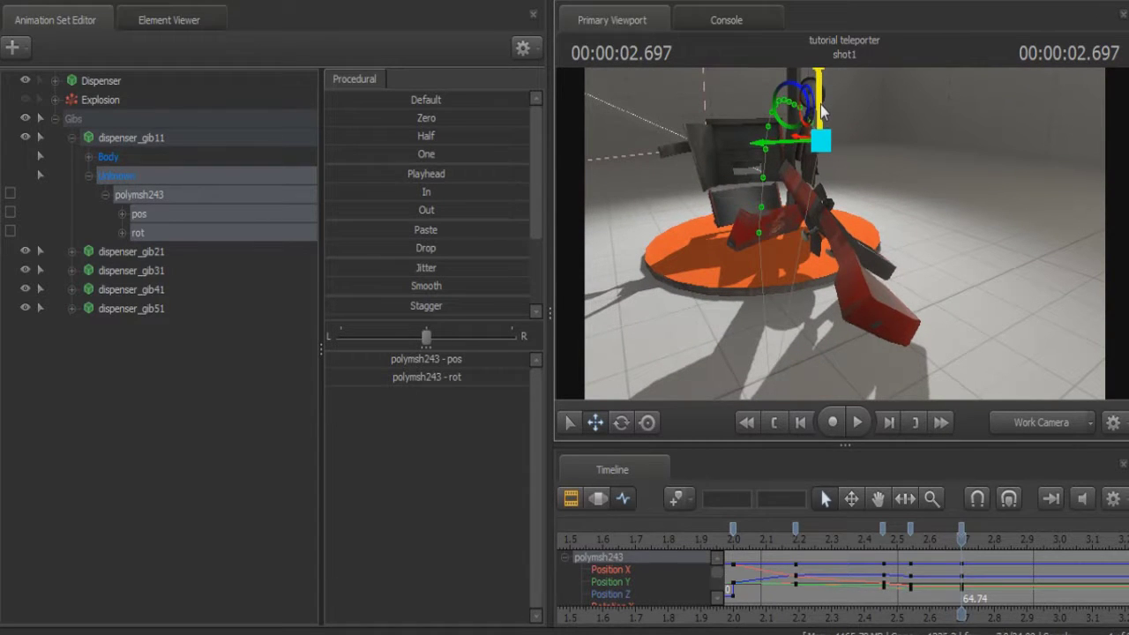
pyautogui.moveTo(822, 110); pyautogui.dragTo(799, 217)
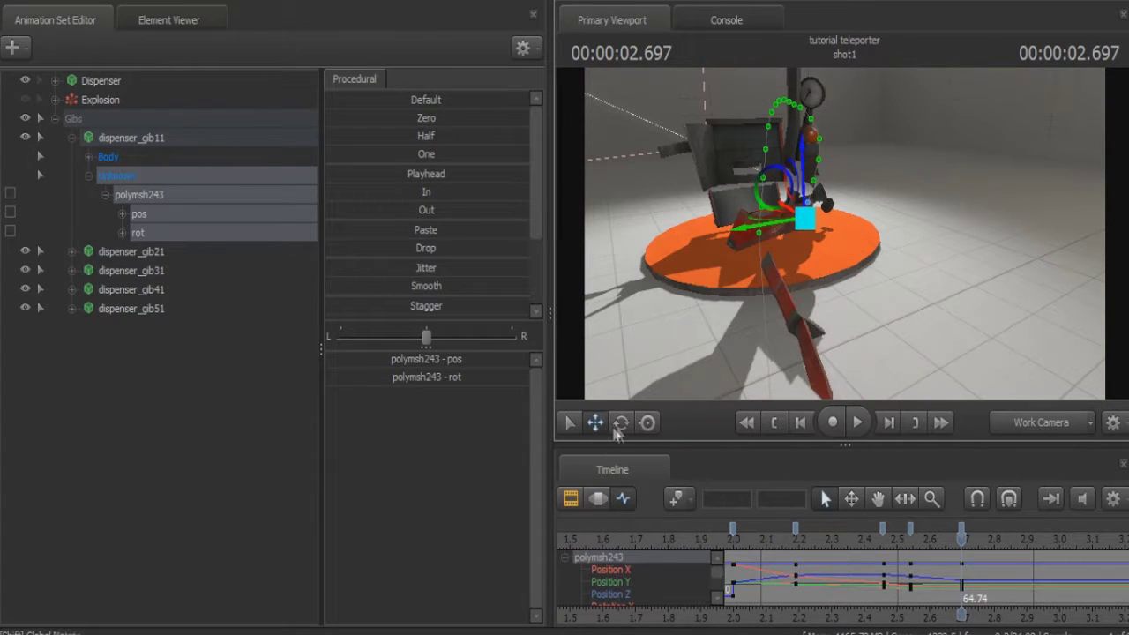
# - Rotate polymsh243 to lie flat at about 2.7 seconds and raise it slightly to rest on the floor
pyautogui.click(621, 422)
pyautogui.moveTo(772, 172); pyautogui.dragTo(805, 148)
pyautogui.click(595, 423)
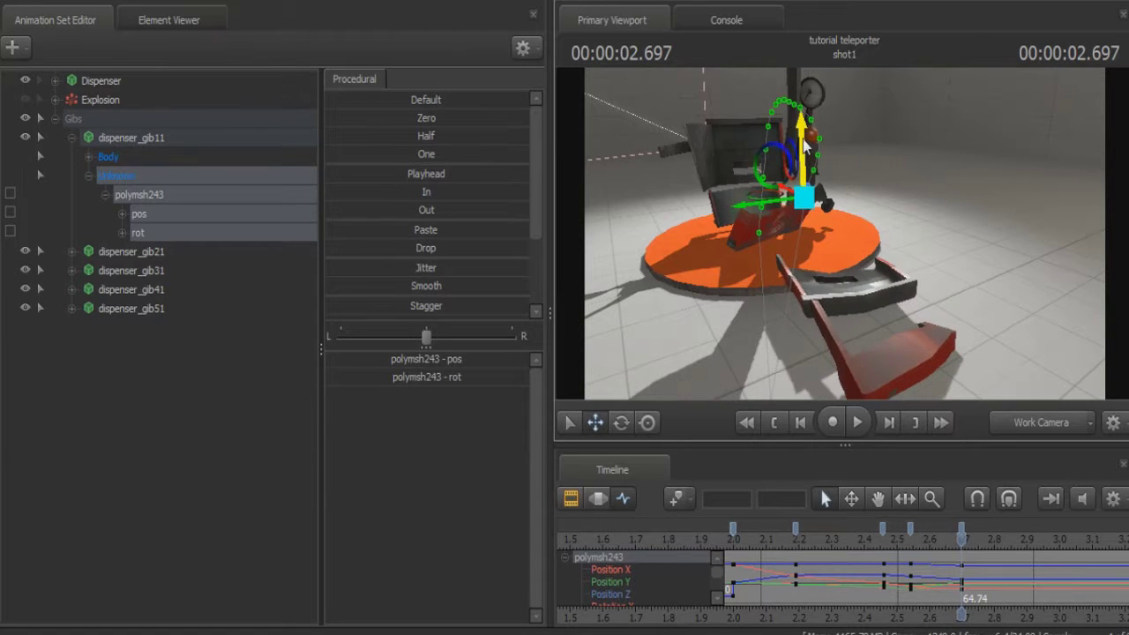
# - Step back to about 2.46 seconds and forward to about 2.79 seconds to examine the landing of polymsh243
pyautogui.press('Left')
pyautogui.press('Left')
pyautogui.press('Left')
pyautogui.press('Left')
pyautogui.press('Left')
pyautogui.press('Left')
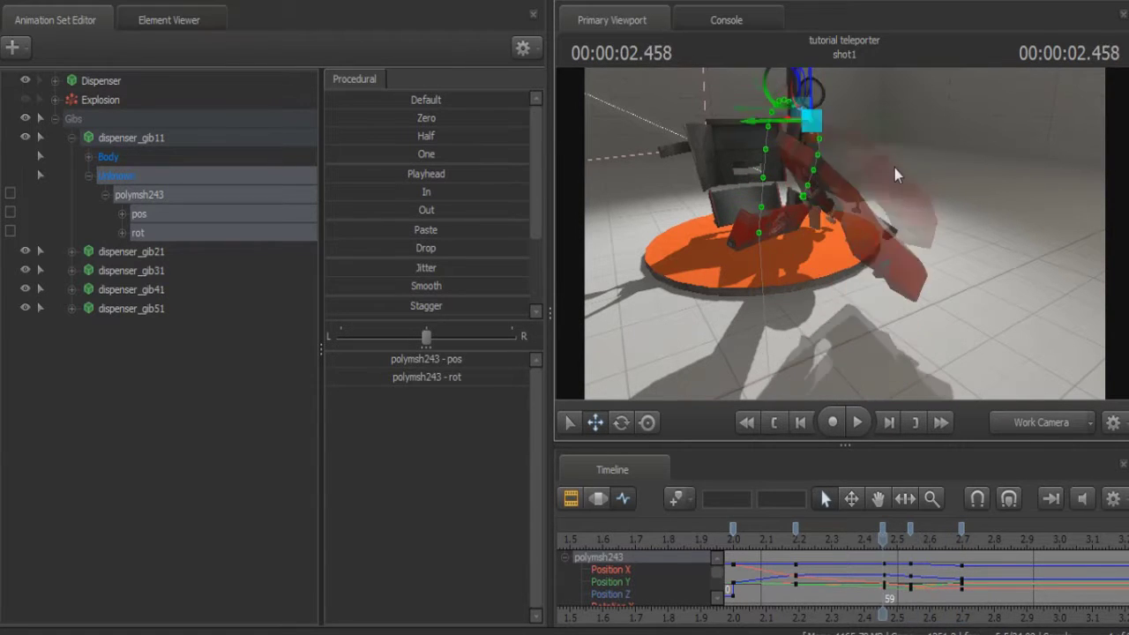
pyautogui.press('Right')
pyautogui.press('Right')
pyautogui.press('Right')
pyautogui.press('Right')
pyautogui.press('Right')
pyautogui.press('Right')
pyautogui.press('Right')
pyautogui.press('Right')
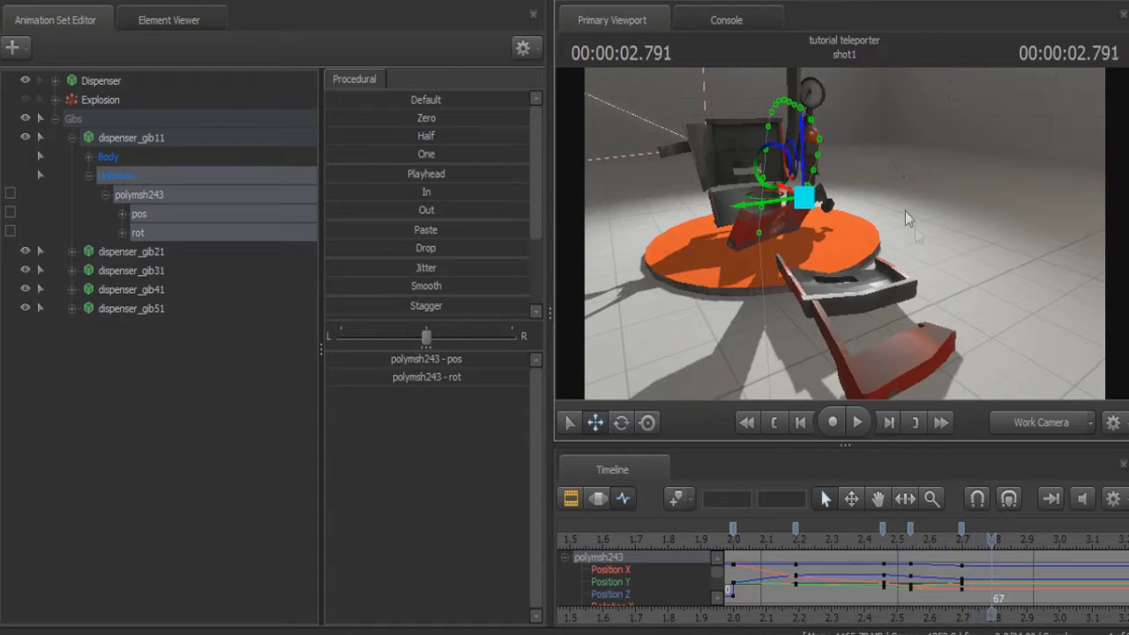
# - Step back and forth between about 2.5 and 2.67 seconds to examine how polymsh243 turns before landing
pyautogui.press('Left')
pyautogui.press('Left')
pyautogui.press('Left')
pyautogui.press('Left')
pyautogui.press('Left')
pyautogui.press('Left')
pyautogui.press('Left')
pyautogui.press('Left')
pyautogui.press('Right')
pyautogui.press('Right')
pyautogui.press('Right')
pyautogui.press('Right')
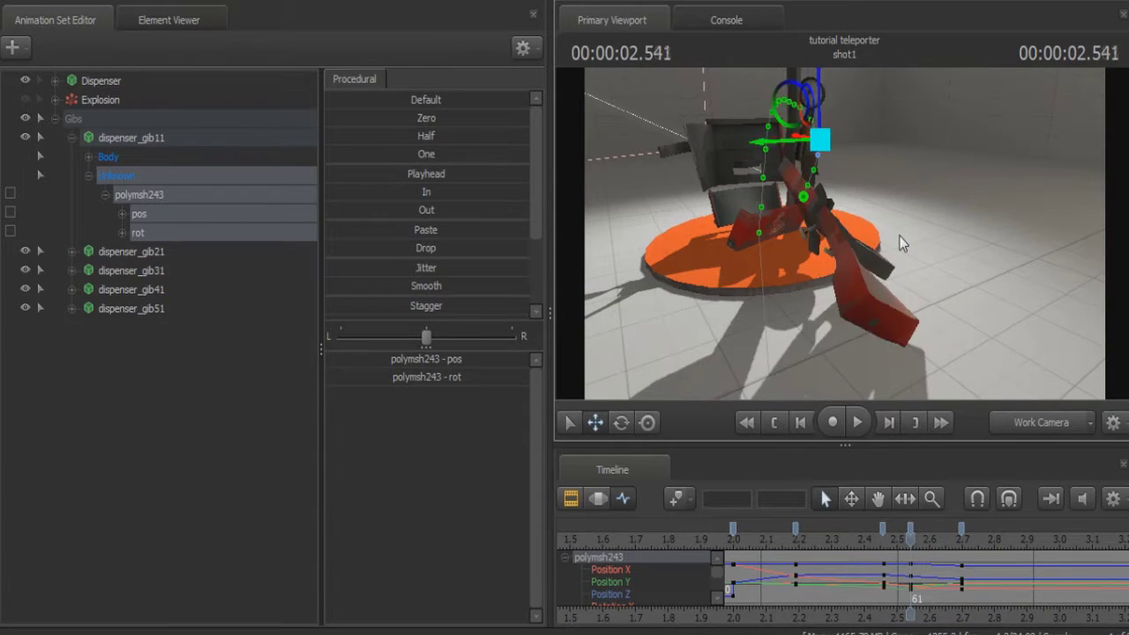
pyautogui.press('Left')
pyautogui.press('Right')
pyautogui.press('Right')
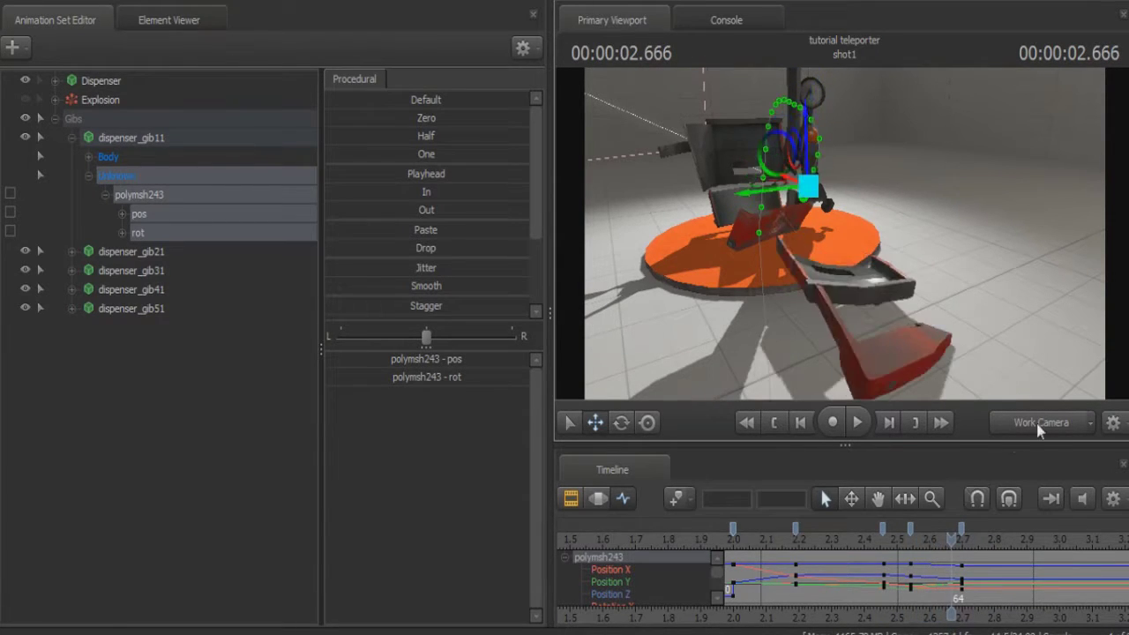
pyautogui.press('Left')
# - Play the fall of polymsh243 through camera1 after stepping back, and return to the Work Camera
pyautogui.click(1037, 423)
pyautogui.click(1001, 303)
pyautogui.press('Left')
pyautogui.press('Left')
pyautogui.press('Left')
pyautogui.press('Left')
pyautogui.press('Left')
pyautogui.press('Left')
pyautogui.press('Left')
pyautogui.press('Left')
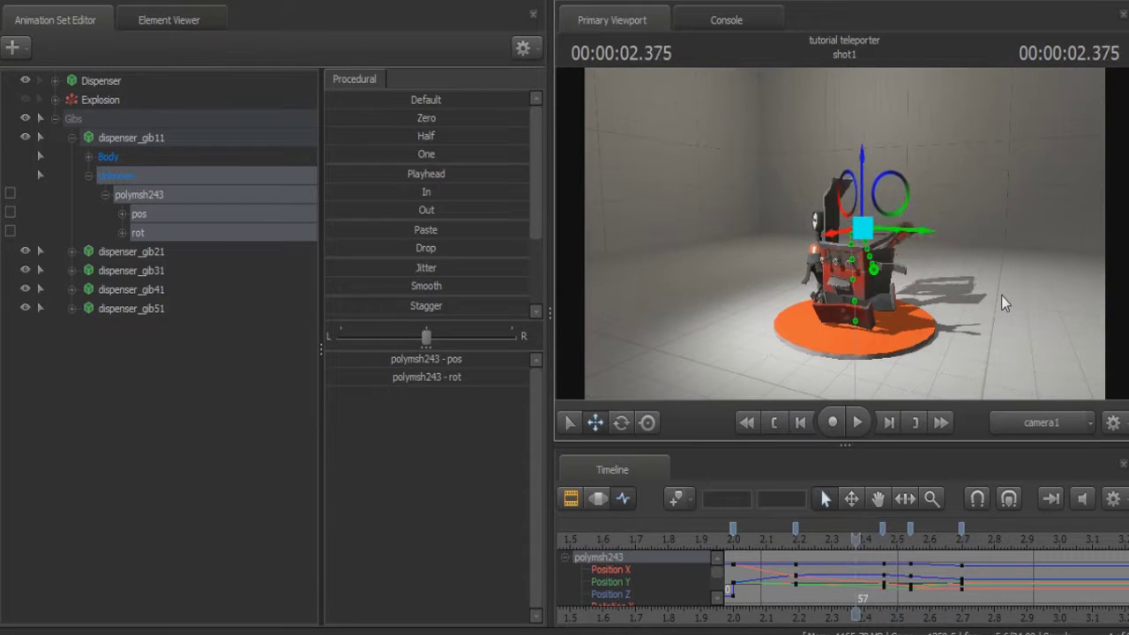
pyautogui.press('space')
pyautogui.press('space')
pyautogui.click(1010, 422)
pyautogui.click(1014, 445)
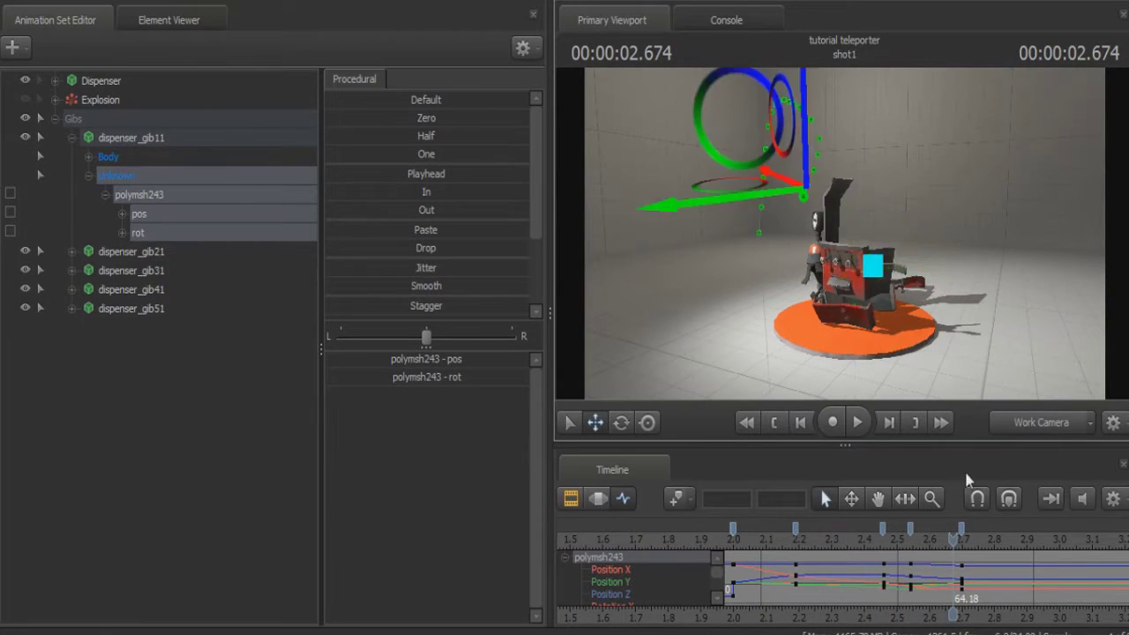
# - Play the explosion from just before 2 seconds in the close view and again from a wider view
pyautogui.moveTo(950, 546); pyautogui.dragTo(711, 546)
pyautogui.press('space')
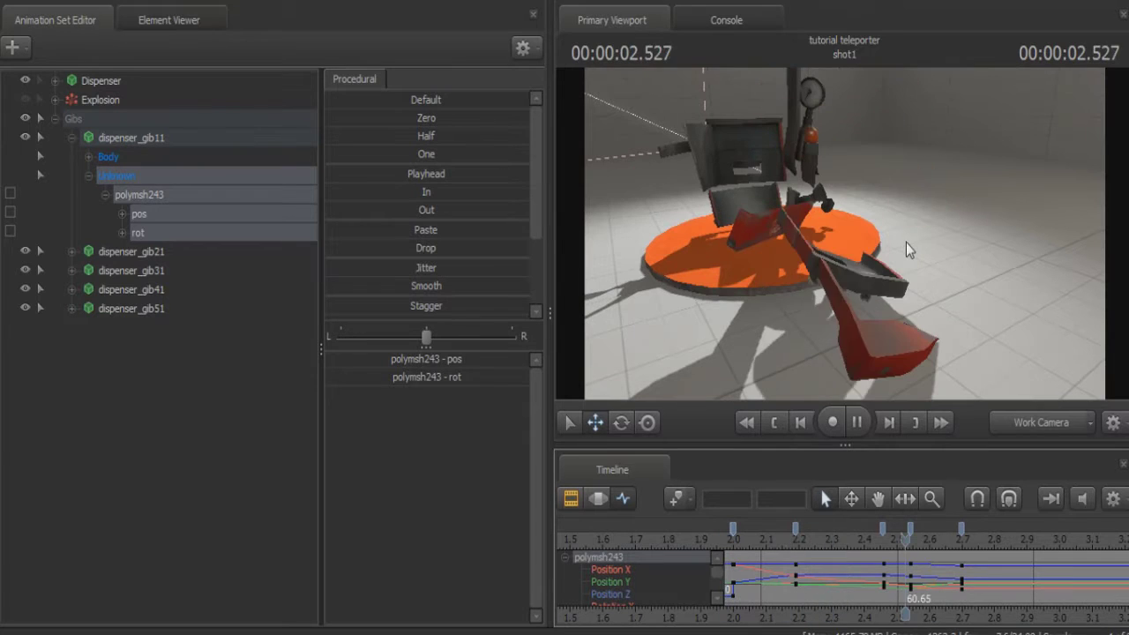
pyautogui.press('space')
pyautogui.moveTo(787, 566); pyautogui.dragTo(728, 566)
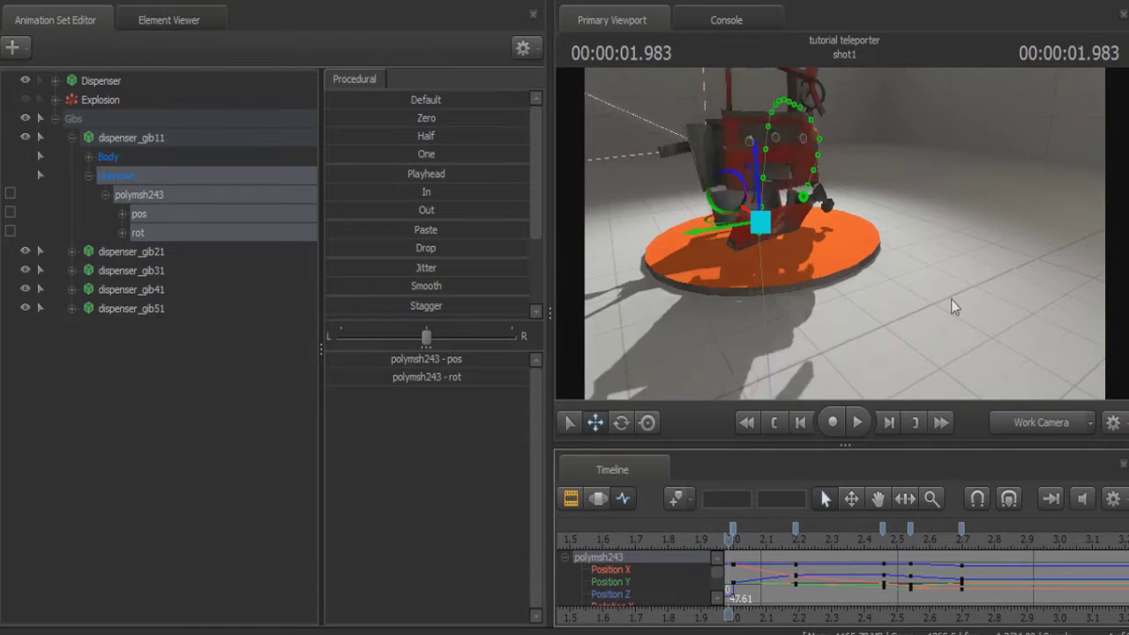
pyautogui.moveTo(951, 299); pyautogui.dragTo(844, 233)
pyautogui.press('s')
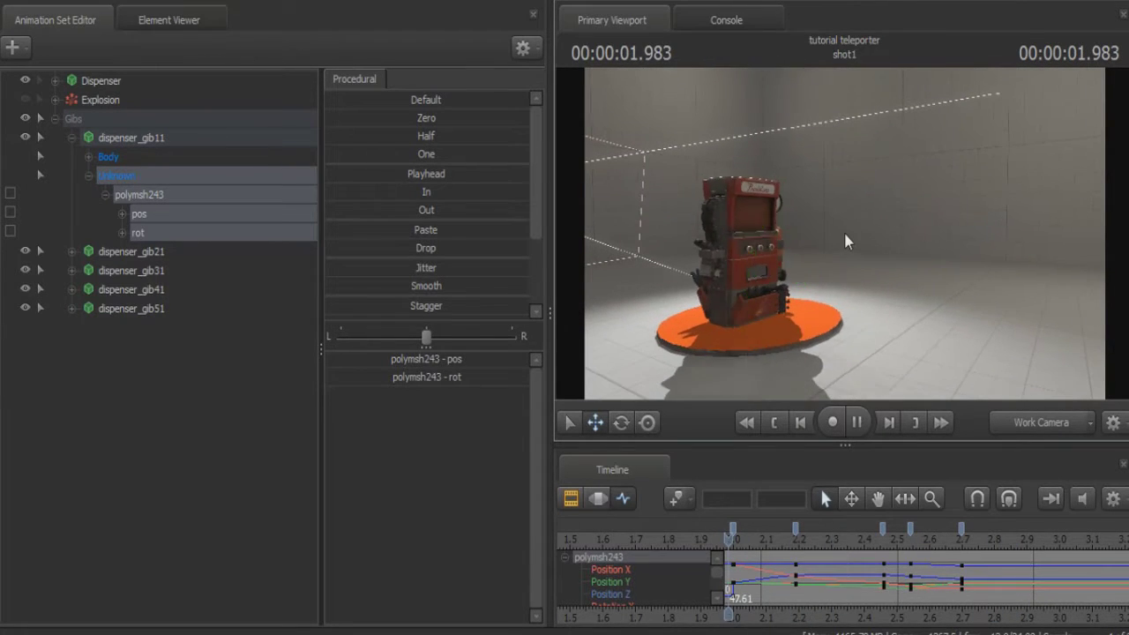
pyautogui.press('space')
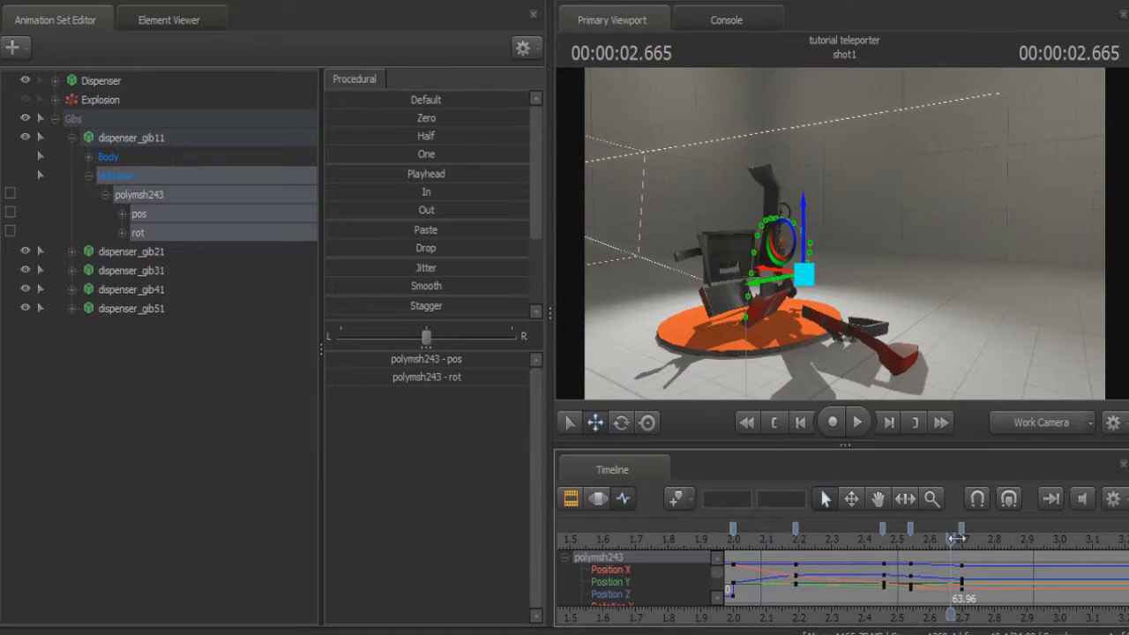
# - Nudge polymsh243 slightly along the floor, away from the dispenser, at the keyframe at about 2.7 seconds
pyautogui.moveTo(948, 542); pyautogui.dragTo(976, 539)
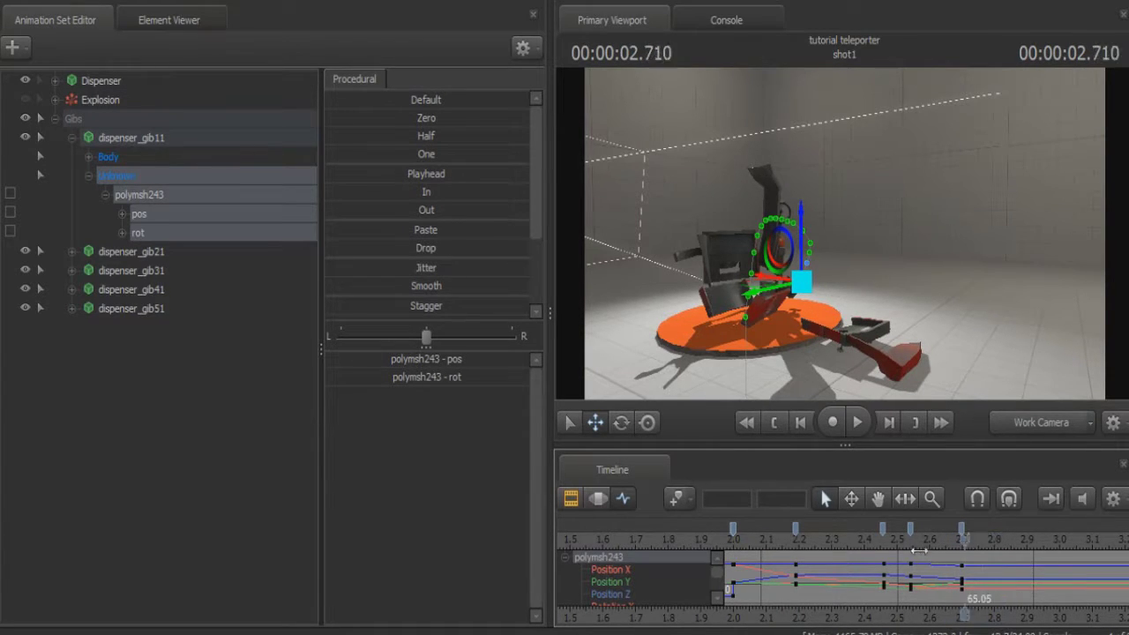
pyautogui.moveTo(919, 551); pyautogui.dragTo(891, 549)
pyautogui.press('Down')
pyautogui.press('Down')
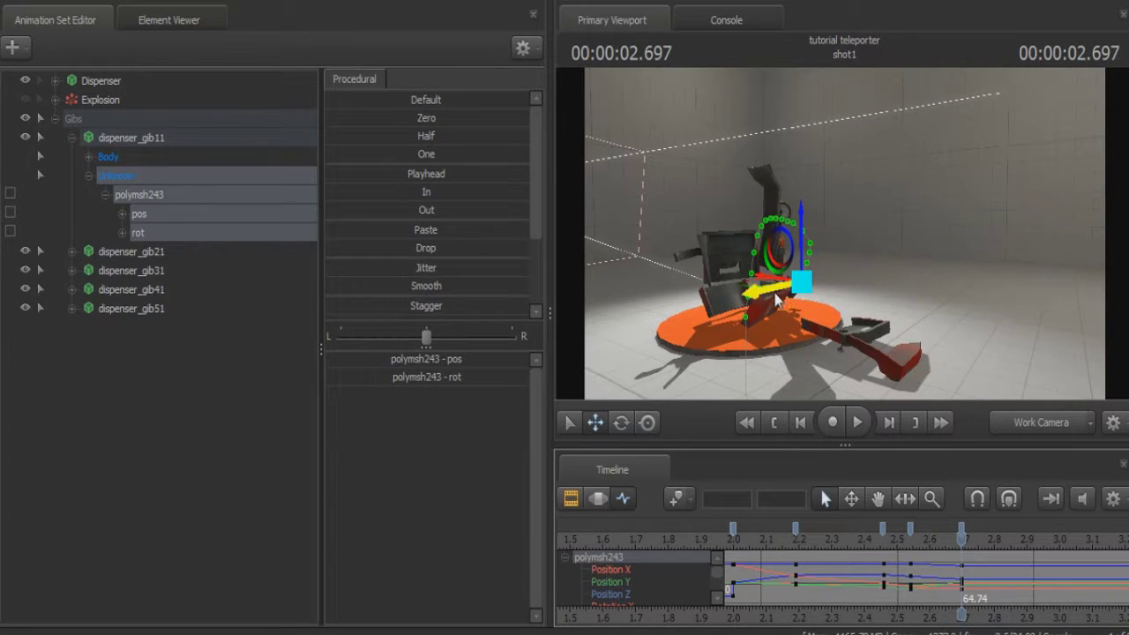
pyautogui.moveTo(776, 300); pyautogui.dragTo(777, 280)
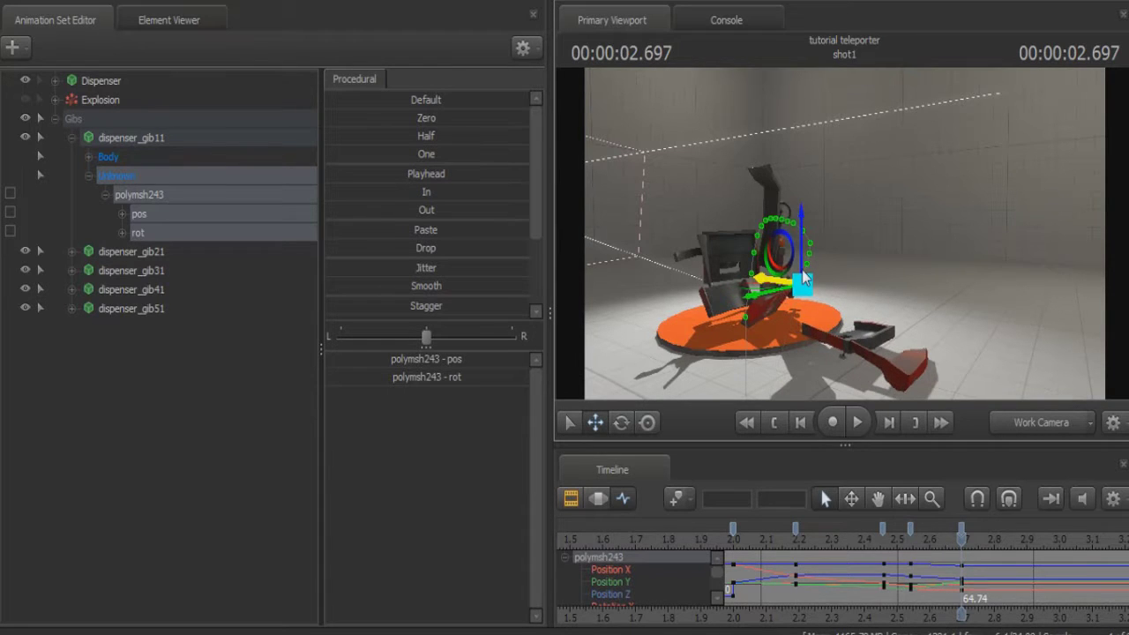
# - Play the shot from the beginning to about 2.89 seconds to check the explosion and switch to camera1
pyautogui.press('space')
pyautogui.press('space')
pyautogui.press('Home')
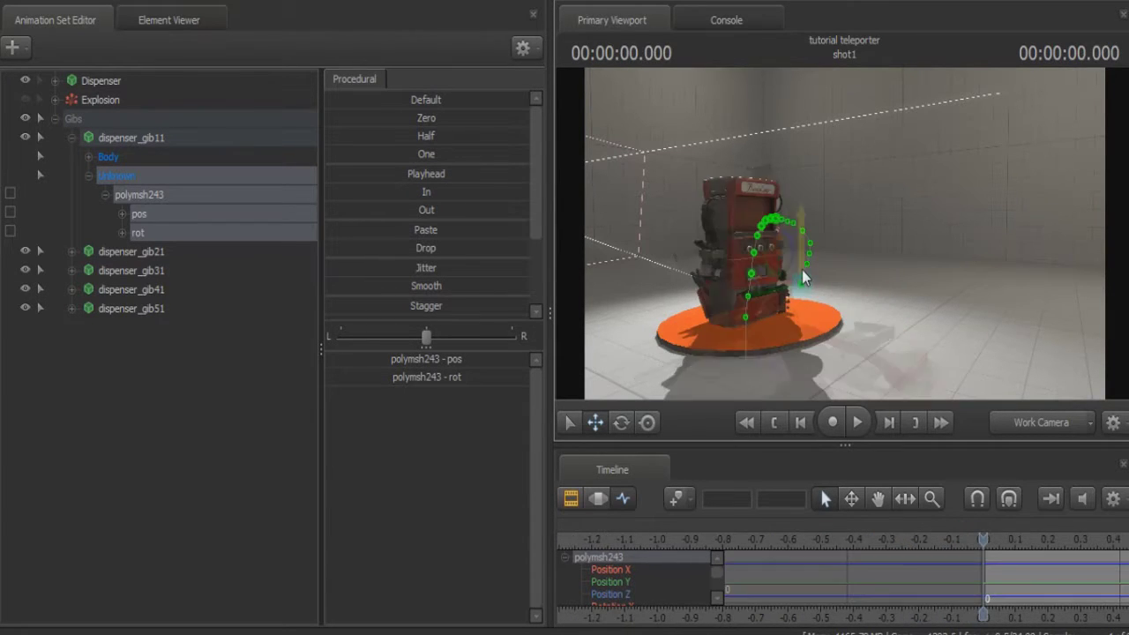
pyautogui.scroll(-5, 940, 590)
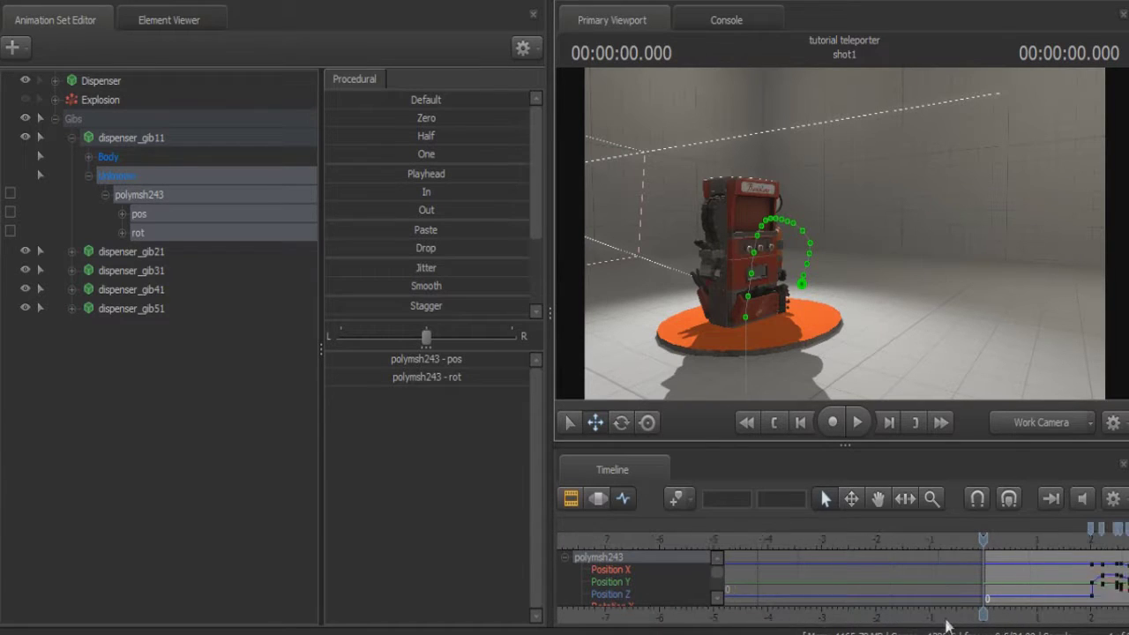
pyautogui.moveTo(946, 622); pyautogui.dragTo(677, 626)
pyautogui.press('space')
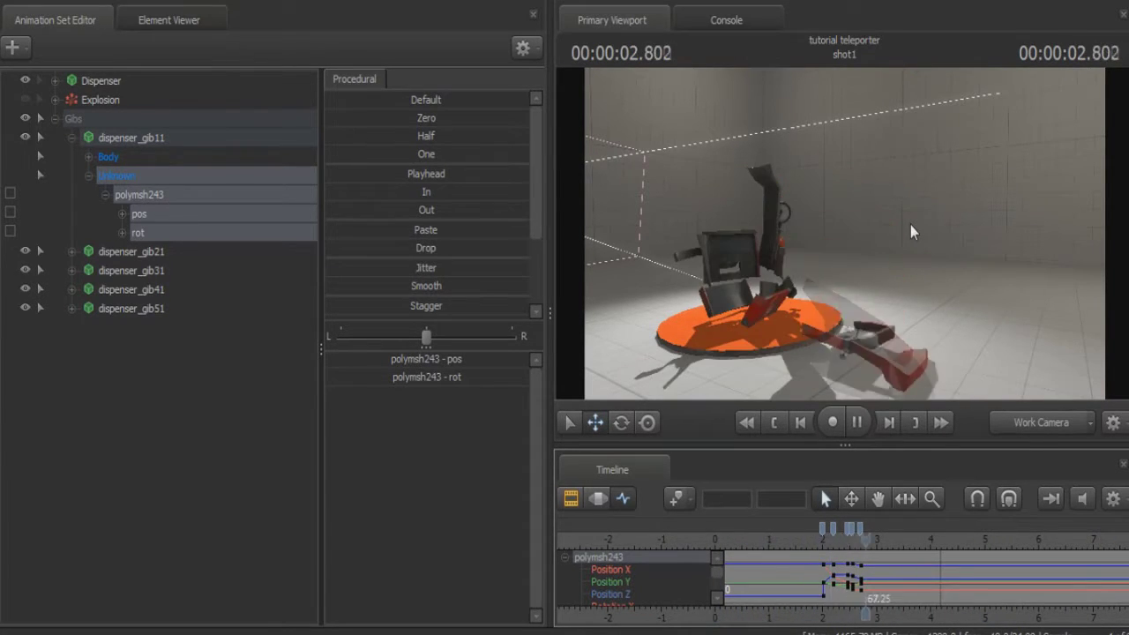
pyautogui.press('space')
pyautogui.click(1065, 425)
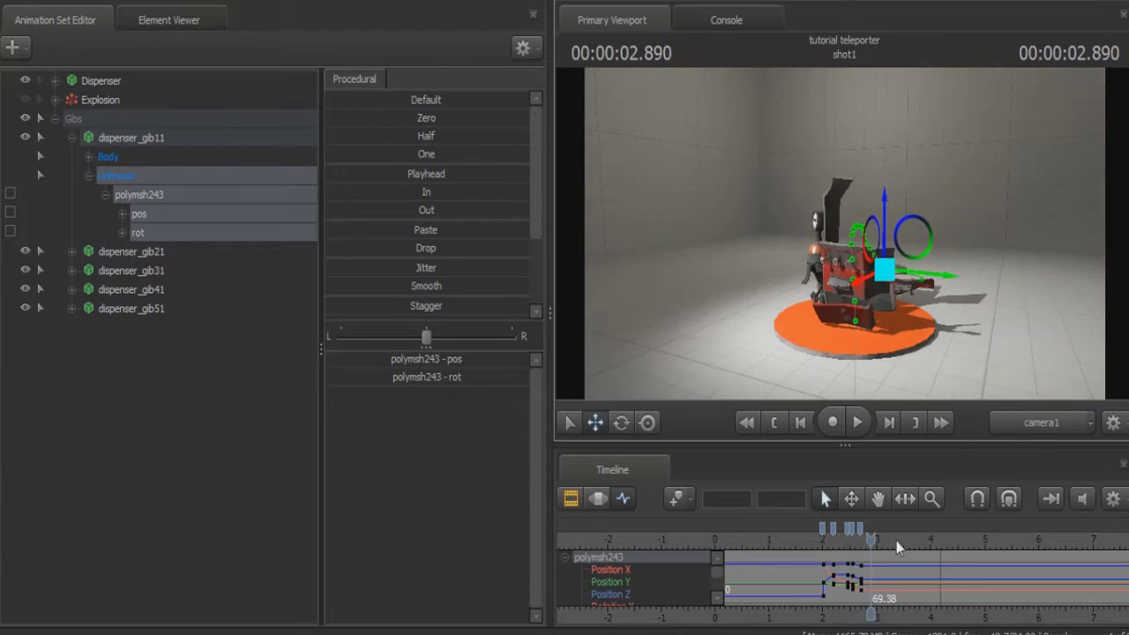
# - Collapse the Gibs group and play the explosion twice through camera1 from just before 2 seconds
pyautogui.moveTo(870, 541); pyautogui.dragTo(808, 545)
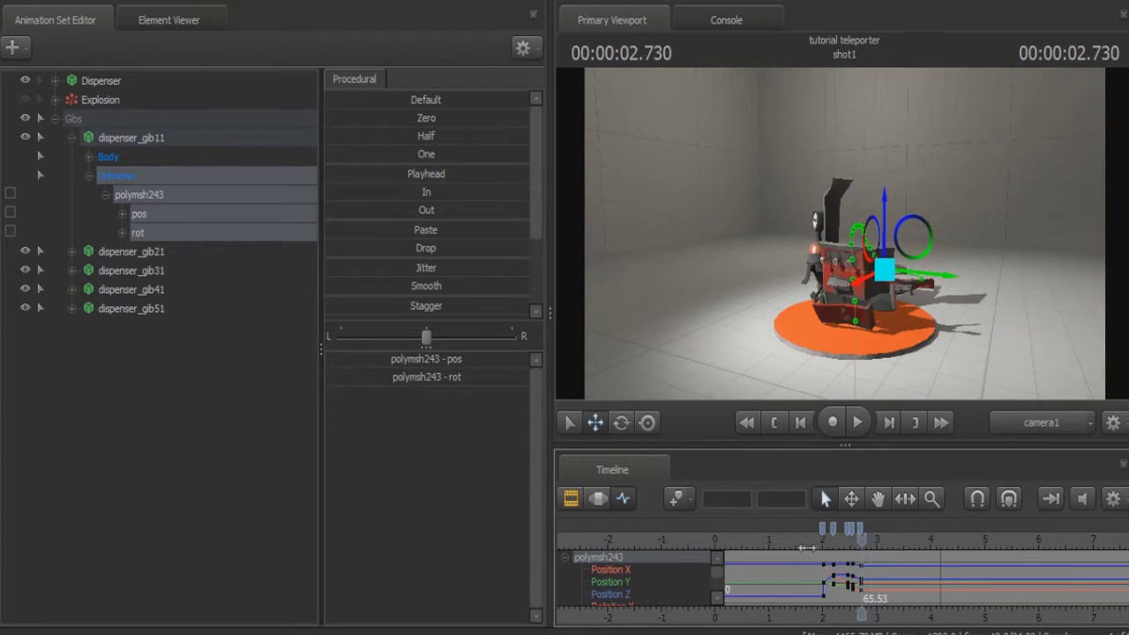
pyautogui.click(53, 119)
pyautogui.click(570, 498)
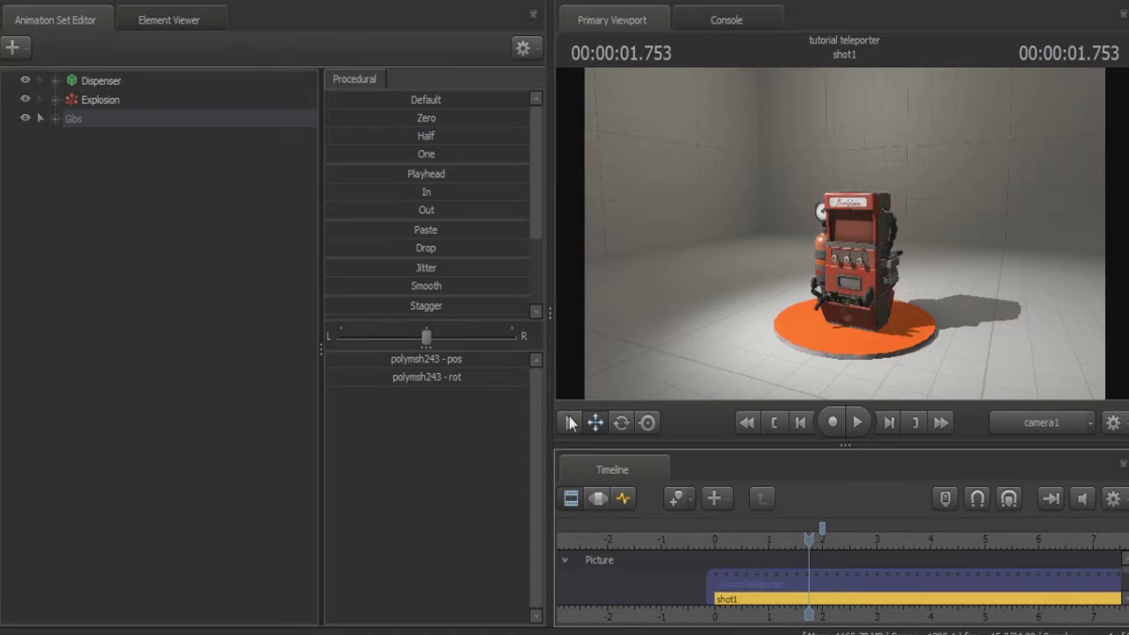
pyautogui.press('space')
pyautogui.press('space')
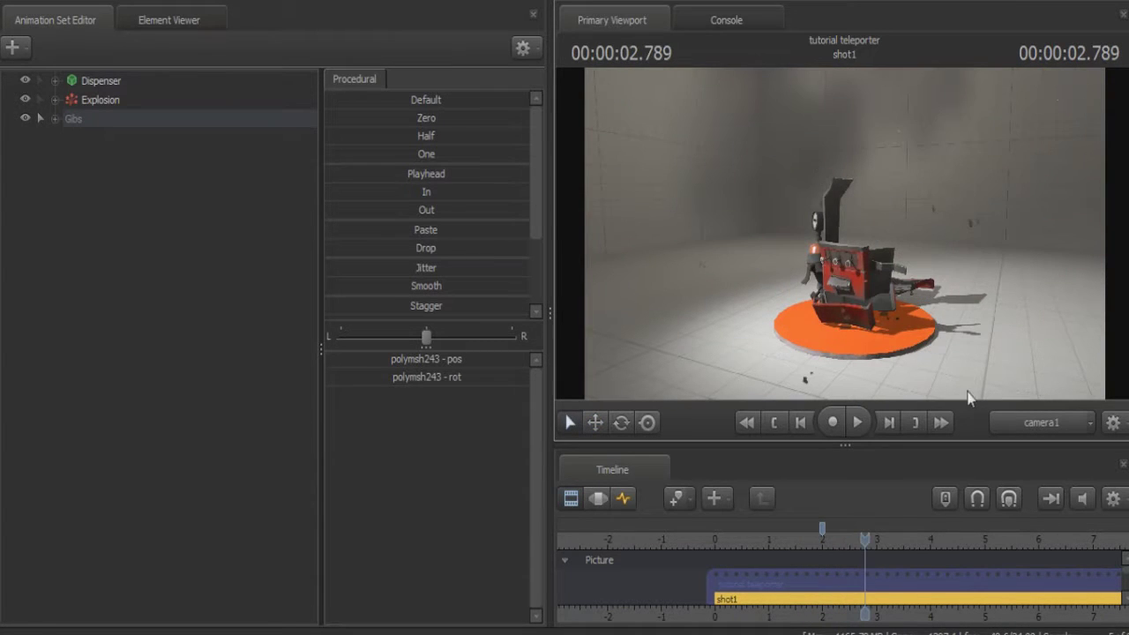
pyautogui.moveTo(864, 543); pyautogui.dragTo(788, 552)
pyautogui.press('space')
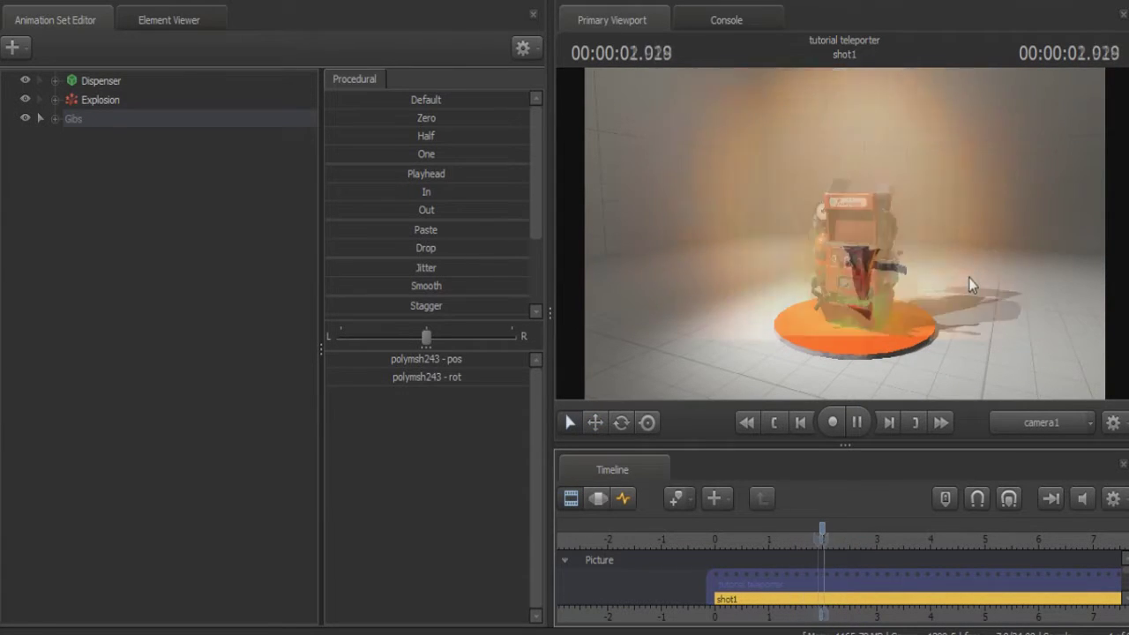
pyautogui.press('space')
# - Go to about 3.37 seconds, switch to the Work Camera close to the dispenser parts, and open the Graph Editor
pyautogui.moveTo(856, 538); pyautogui.dragTo(895, 538)
pyautogui.click(1065, 424)
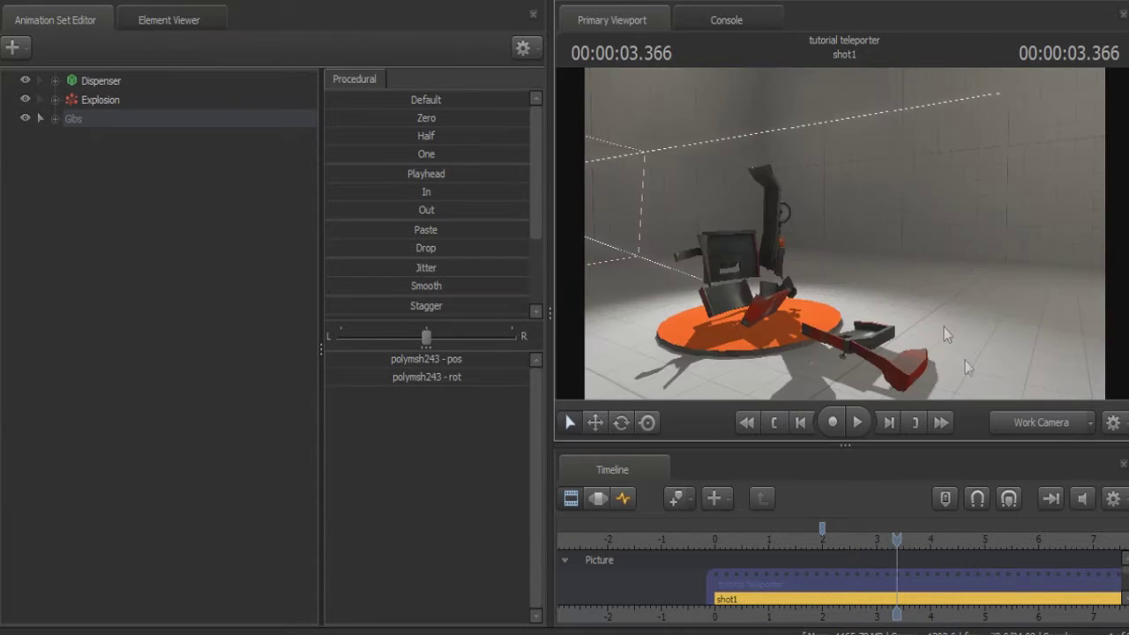
pyautogui.moveTo(905, 305); pyautogui.dragTo(855, 309)
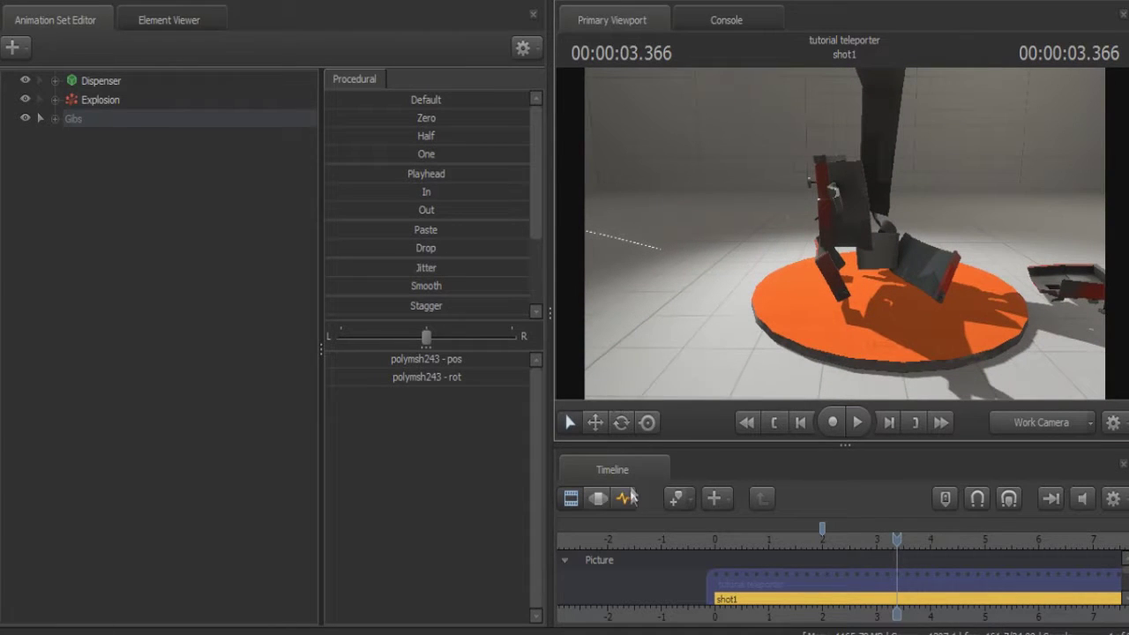
pyautogui.click(625, 497)
pyautogui.click(622, 425)
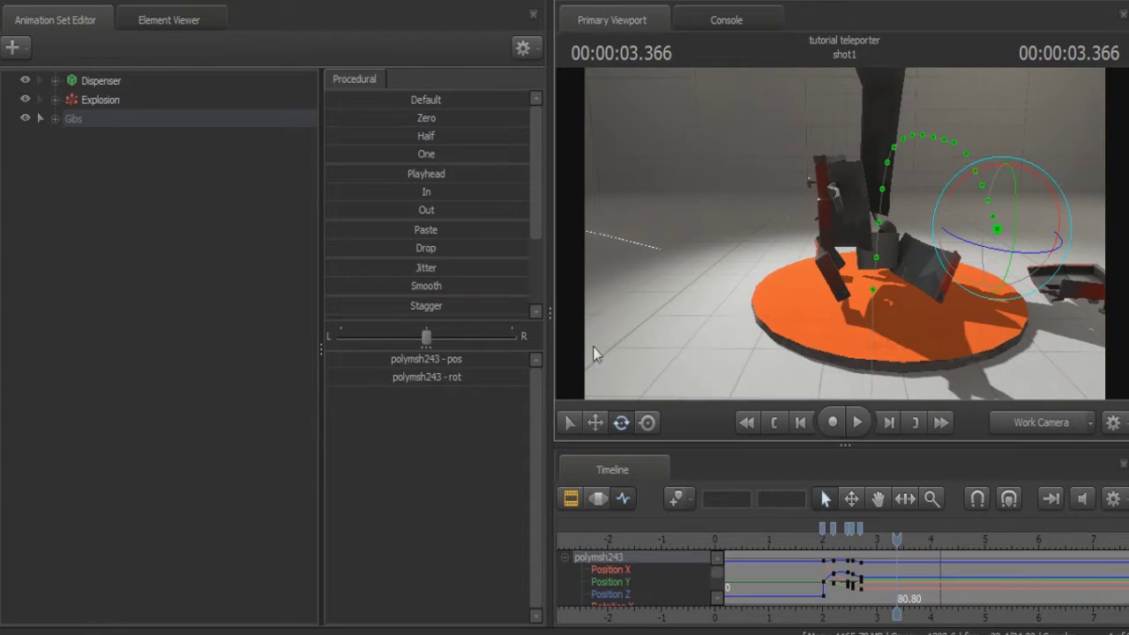
# - Expand the Gibs group, collapse dispenser_gib11, make it unselectable, and clear the selection
pyautogui.click(54, 119)
pyautogui.click(87, 137)
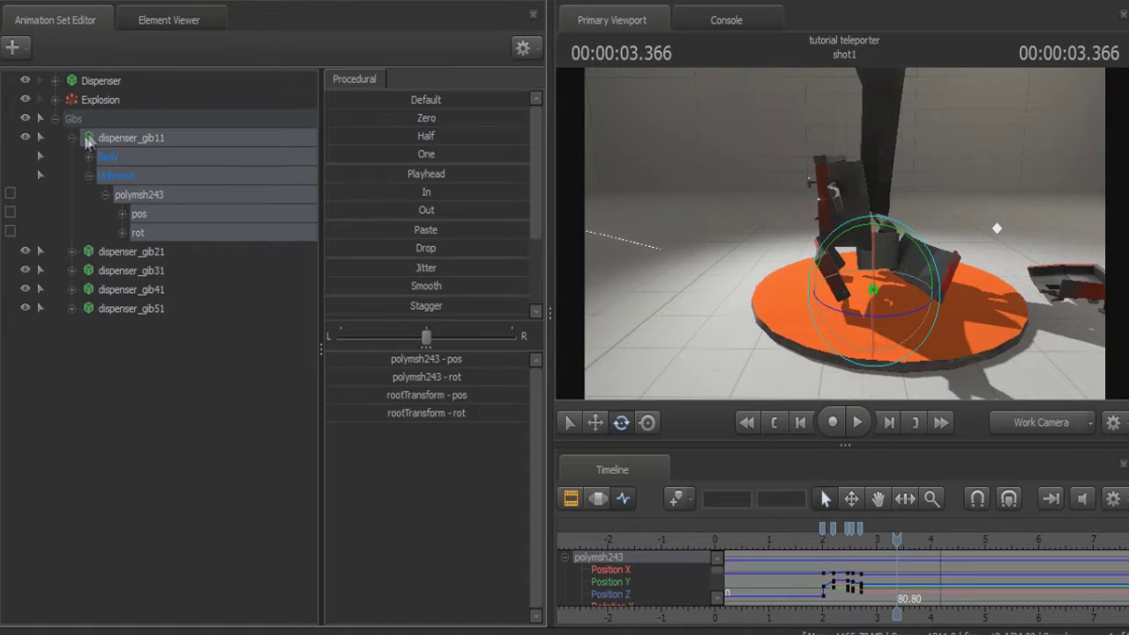
pyautogui.click(72, 138)
pyautogui.click(180, 381)
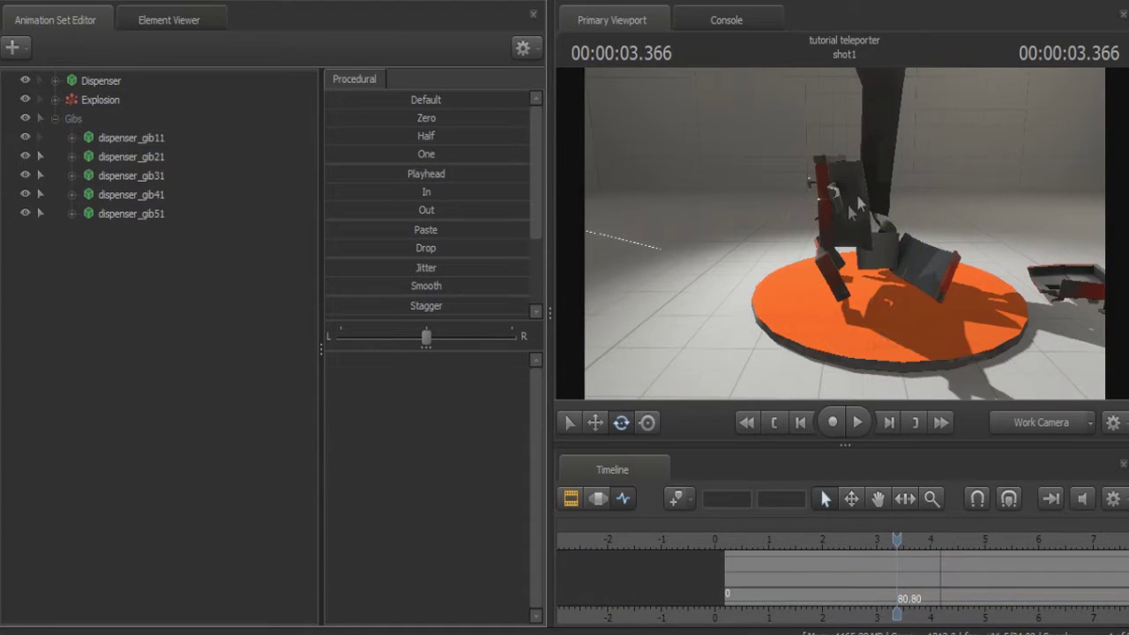
pyautogui.moveTo(931, 252)
pyautogui.mouseDown()
pyautogui.moveTo(979, 248)
pyautogui.moveTo(926, 251)
pyautogui.mouseUp()
pyautogui.press('s')
pyautogui.moveTo(852, 240)
pyautogui.mouseDown()
pyautogui.moveTo(816, 240)
pyautogui.moveTo(852, 239)
pyautogui.mouseUp()
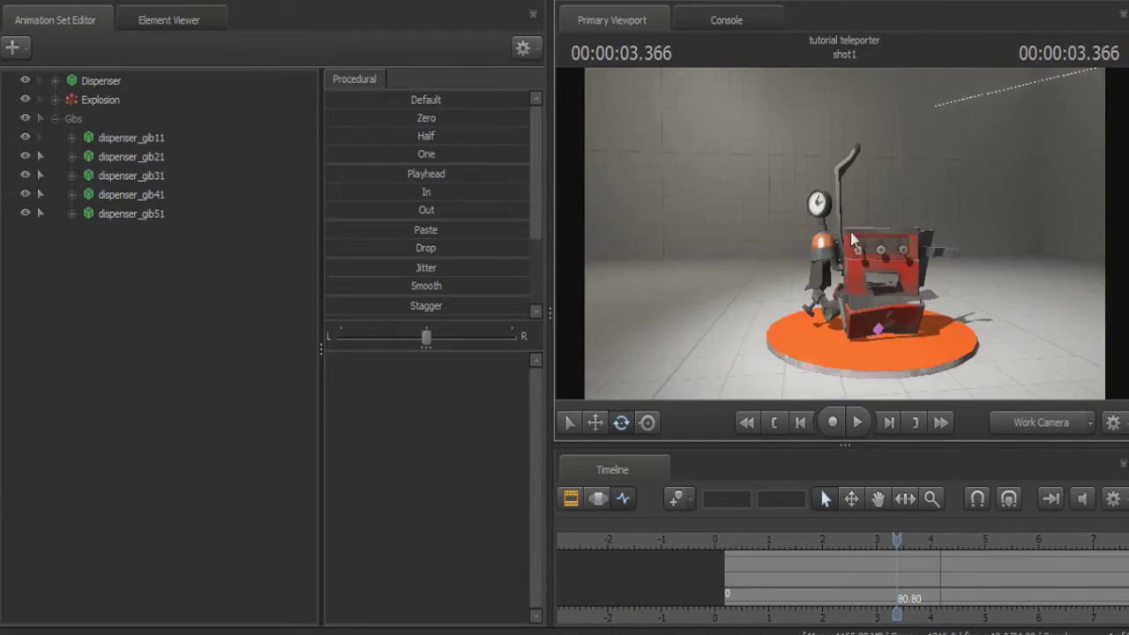
# - Briefly hide and reshow dispenser_gib41 and dispenser_gib31 to identify the parts, and select polymsh under dispenser_gib31
pyautogui.click(28, 194)
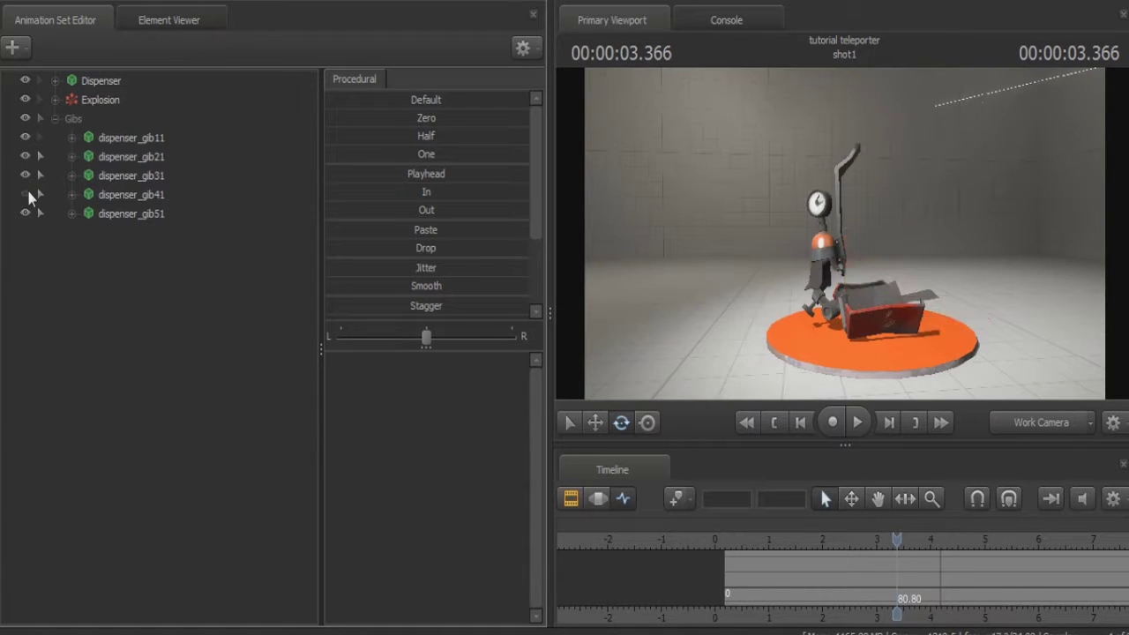
pyautogui.click(28, 194)
pyautogui.click(25, 176)
pyautogui.click(25, 176)
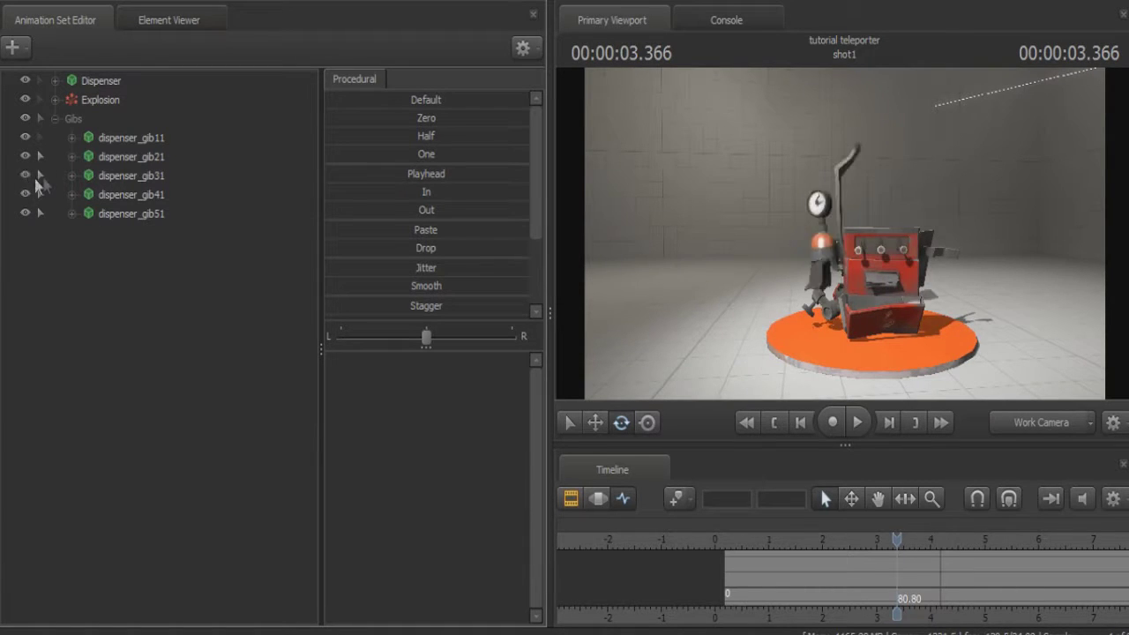
pyautogui.click(73, 176)
pyautogui.click(89, 214)
pyautogui.click(141, 233)
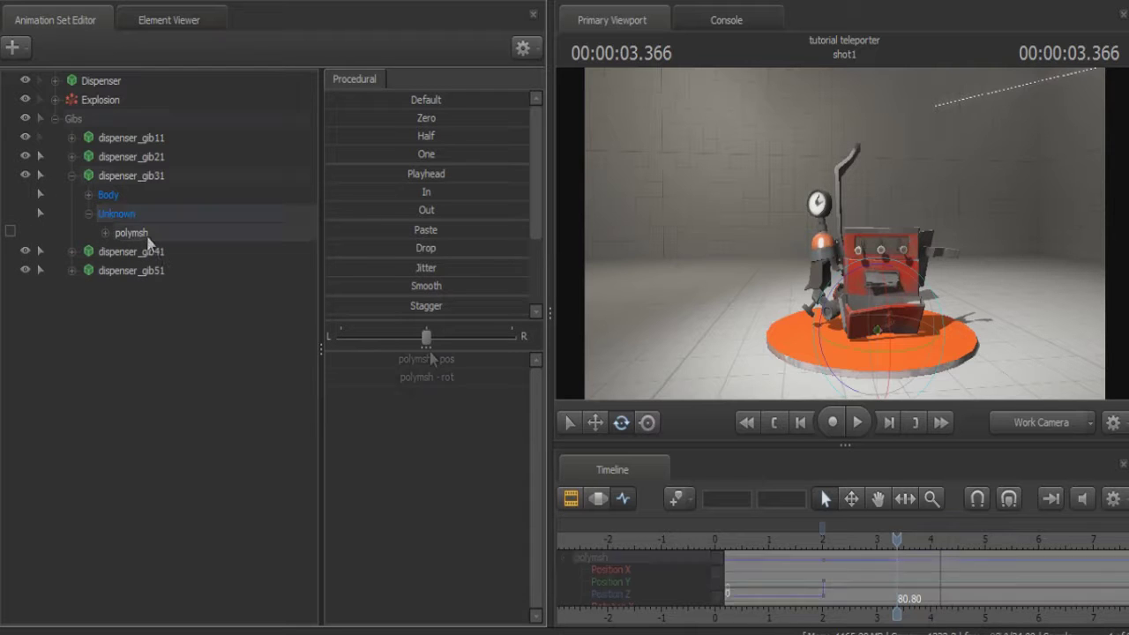
# - At about 2.56 seconds, move dispenser_gib31's polymsh far away from the dispenser, parallel to the floor
pyautogui.moveTo(845, 233); pyautogui.dragTo(812, 239)
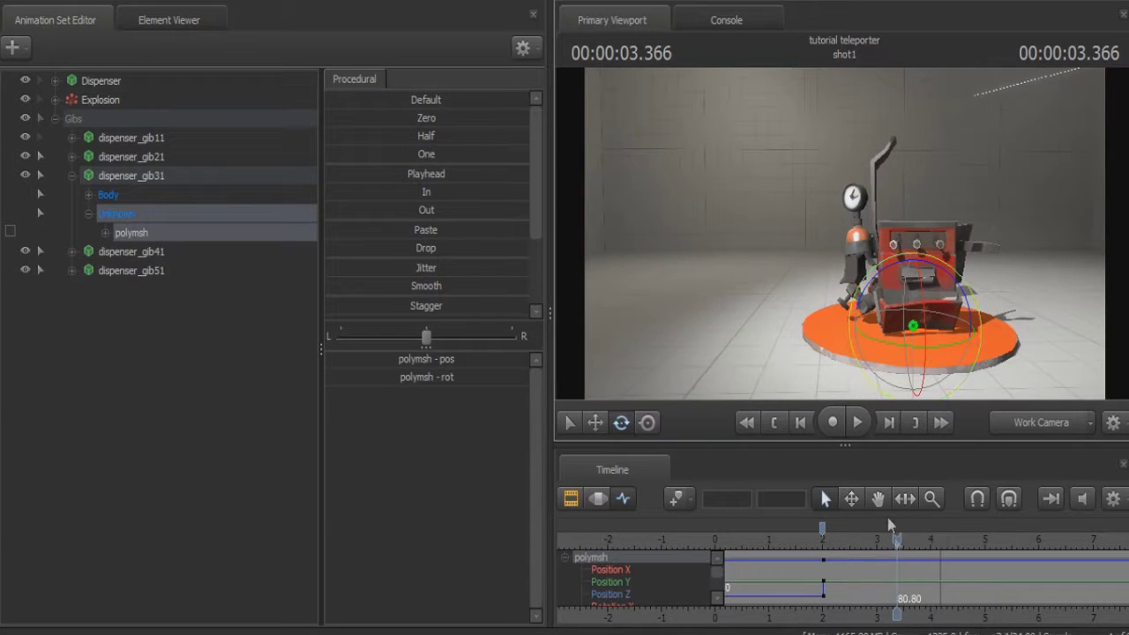
pyautogui.moveTo(896, 544); pyautogui.dragTo(991, 549)
pyautogui.scroll(3, 832, 544)
pyautogui.scroll(5, 810, 544)
pyautogui.scroll(-4, 964, 555)
pyautogui.press('/')
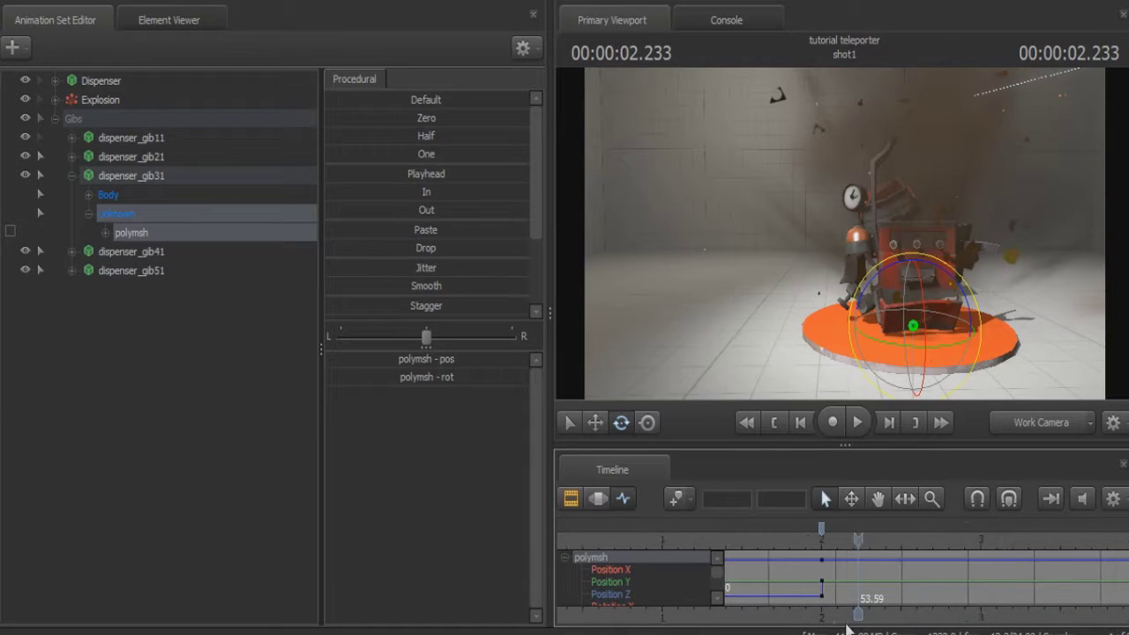
pyautogui.moveTo(869, 537); pyautogui.dragTo(899, 537)
pyautogui.moveTo(827, 261); pyautogui.dragTo(827, 261)
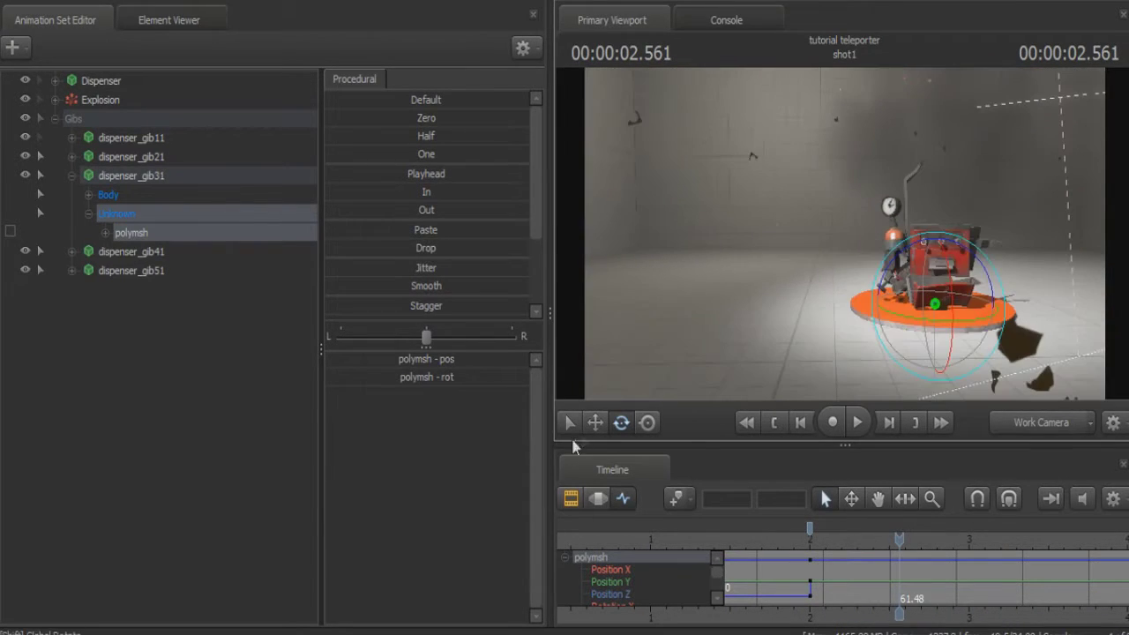
pyautogui.click(596, 424)
pyautogui.moveTo(983, 307); pyautogui.dragTo(616, 306)
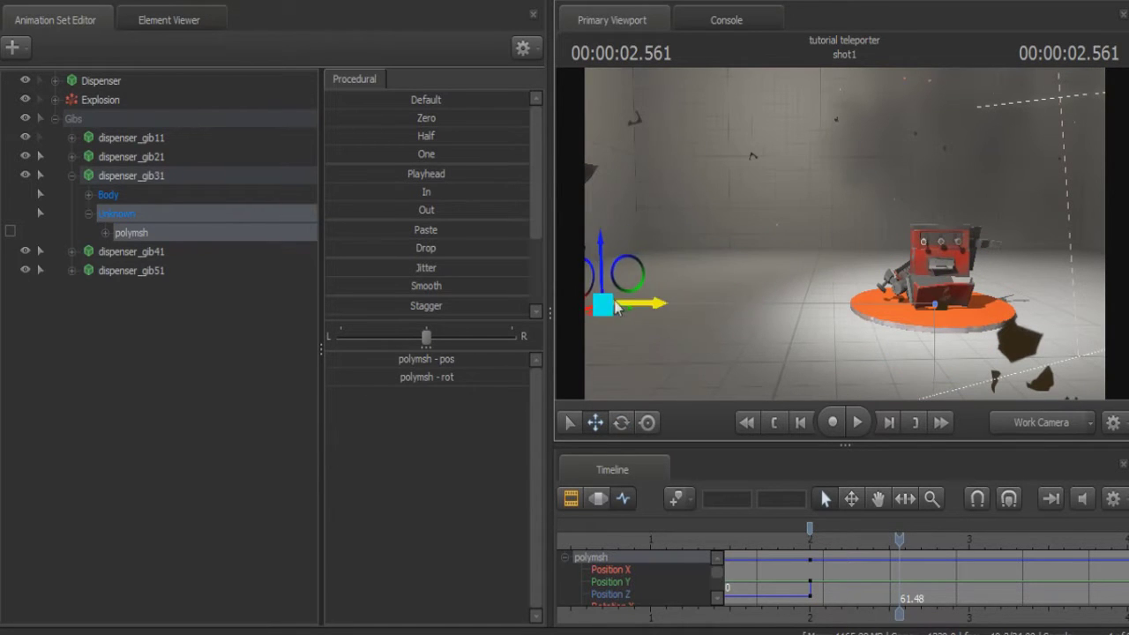
# - Rotate polymsh about several axes at about 2.56 seconds so the part tumbles to a different orientation
pyautogui.click(621, 422)
pyautogui.moveTo(622, 265); pyautogui.dragTo(829, 300)
pyautogui.moveTo(837, 292); pyautogui.dragTo(837, 293)
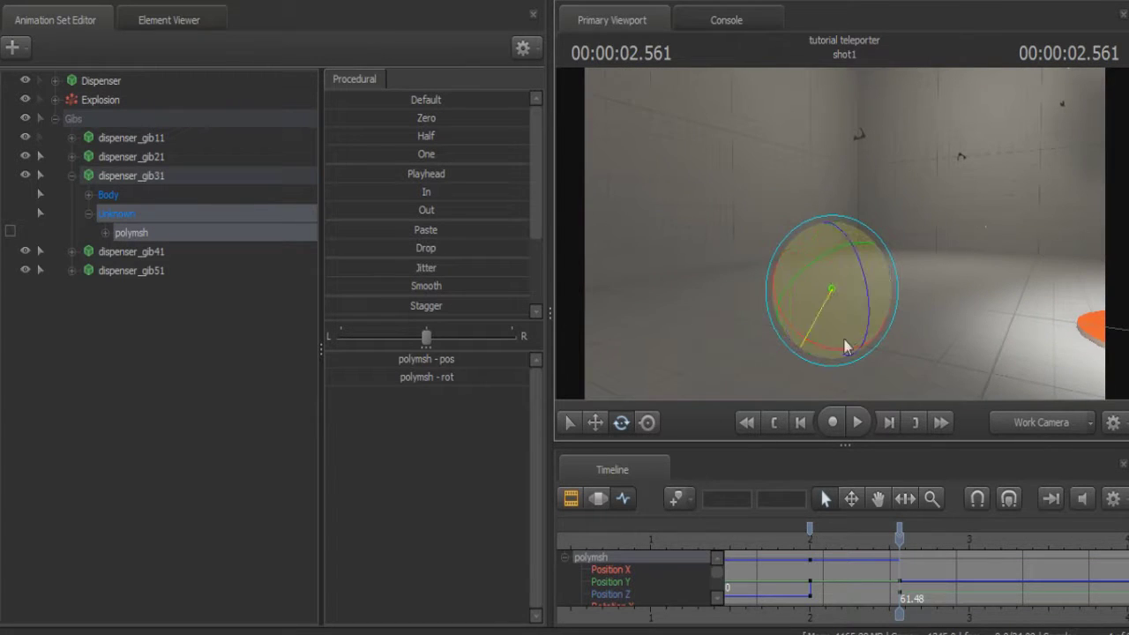
pyautogui.moveTo(854, 465); pyautogui.dragTo(885, 348)
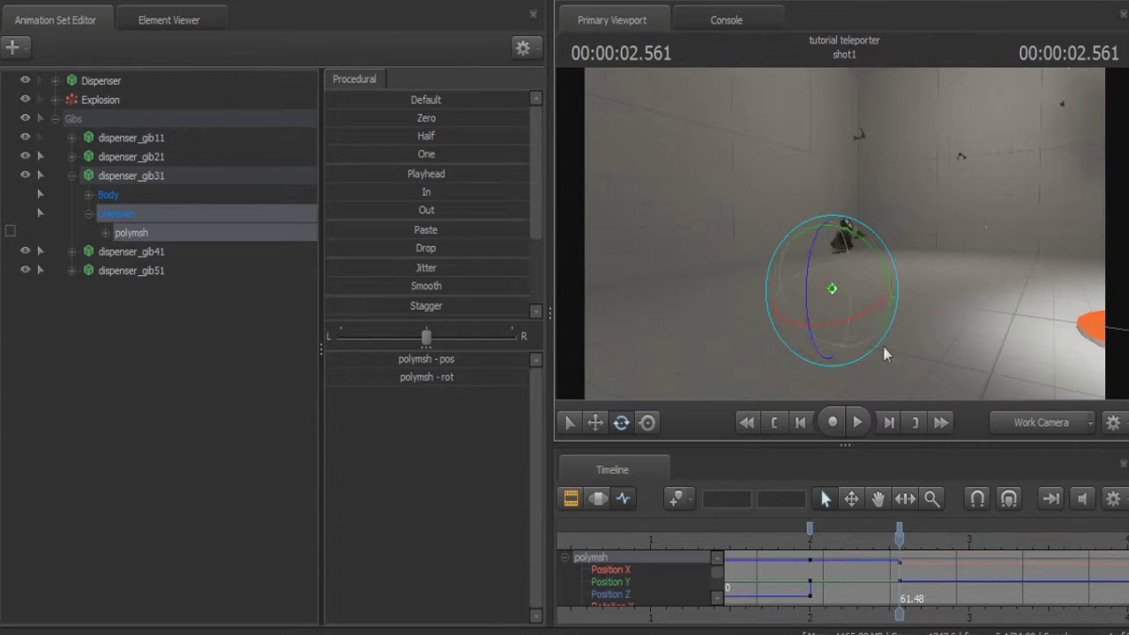
pyautogui.moveTo(878, 296); pyautogui.dragTo(854, 319)
# - Change polymsh's keyframe at frame 48 from a held jump to a smooth transition into the next keyframe
pyautogui.scroll(1, 814, 536)
pyautogui.scroll(3, 741, 550)
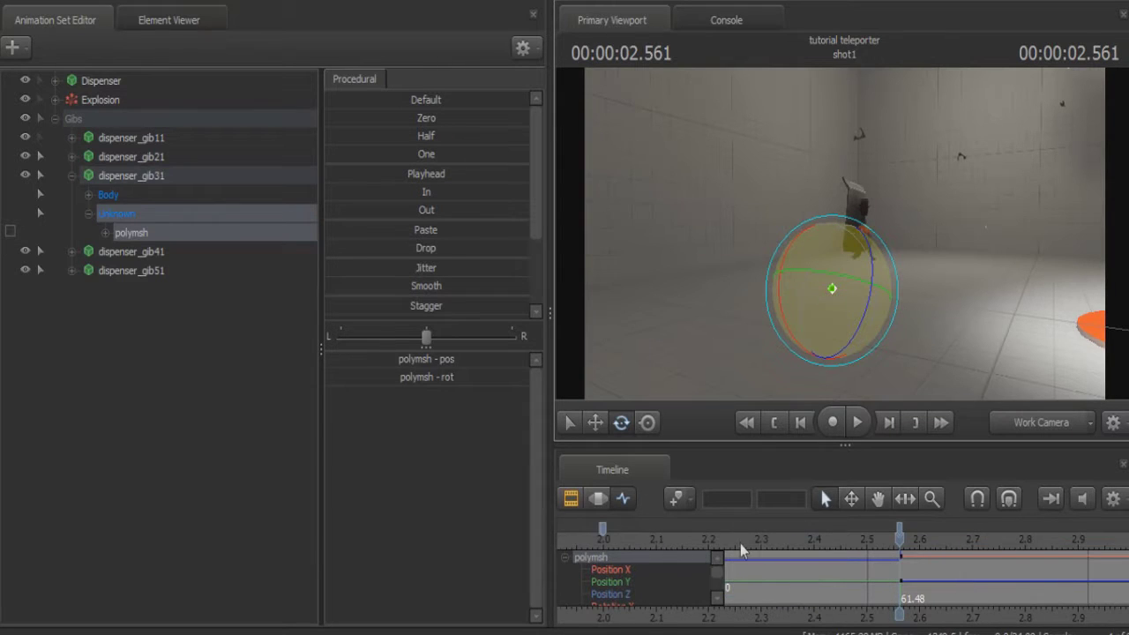
pyautogui.click(603, 529)
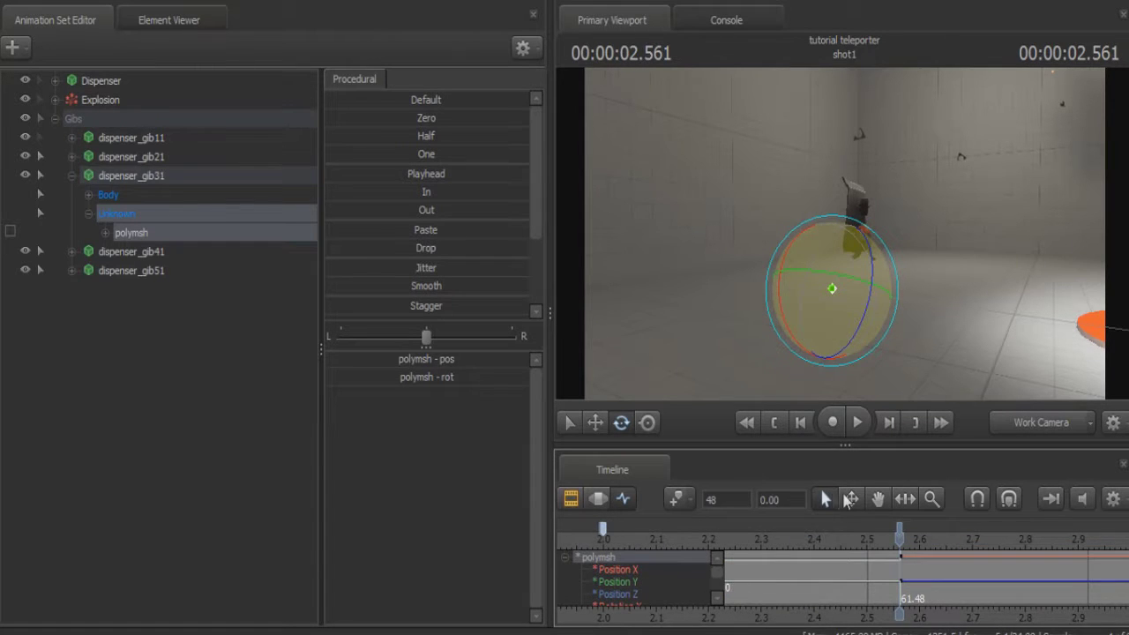
pyautogui.moveTo(550, 539); pyautogui.dragTo(290, 541)
pyautogui.click(711, 499)
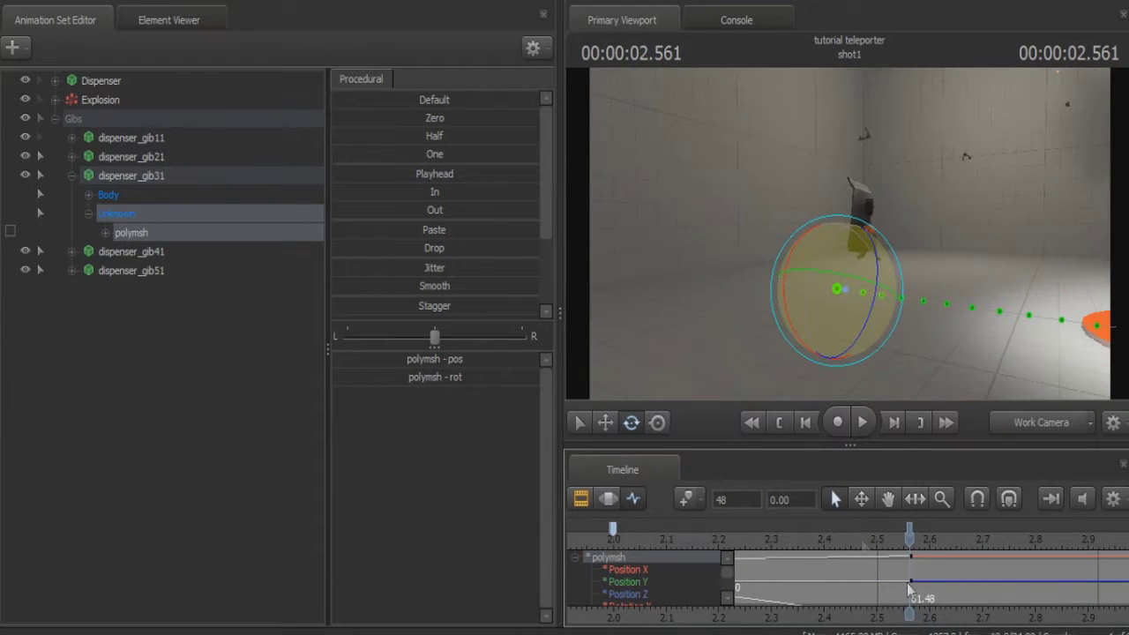
# - Scrub polymsh's flight between about 2.08 and 2.57 seconds to check its path and rotation
pyautogui.moveTo(877, 620); pyautogui.dragTo(835, 615)
pyautogui.scroll(-3, 933, 619)
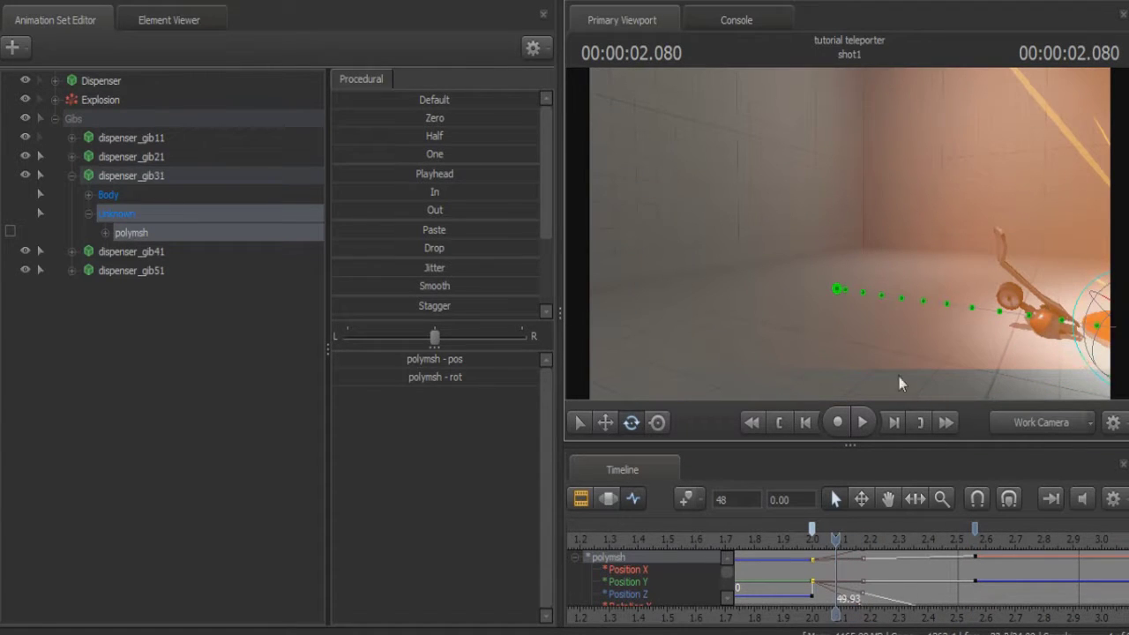
pyautogui.moveTo(899, 377); pyautogui.dragTo(1005, 376)
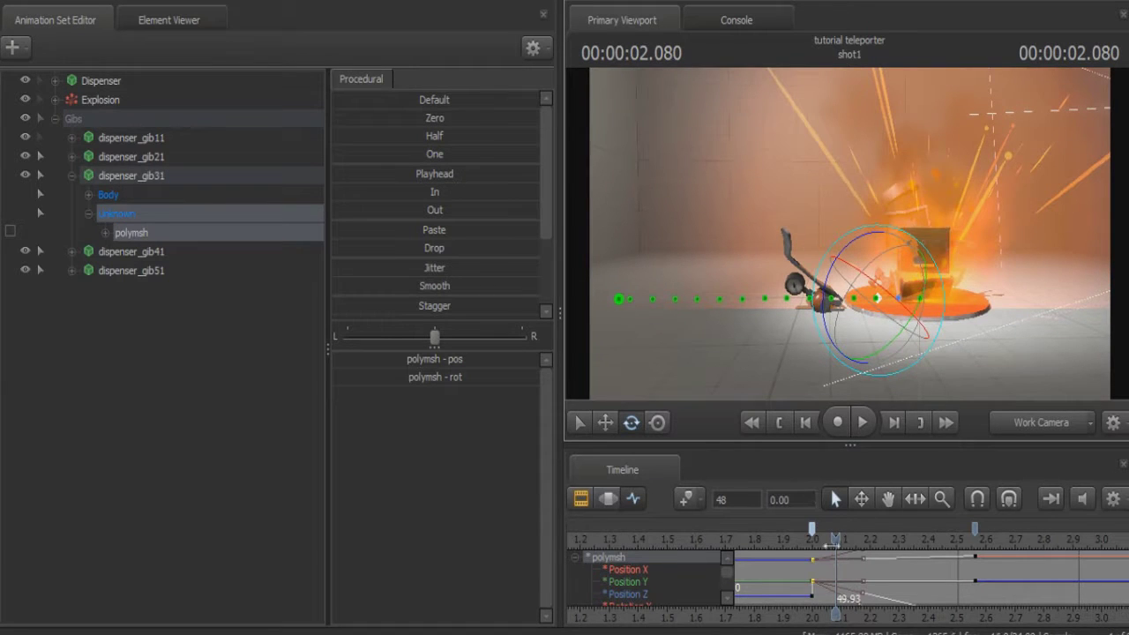
pyautogui.moveTo(835, 615); pyautogui.dragTo(963, 616)
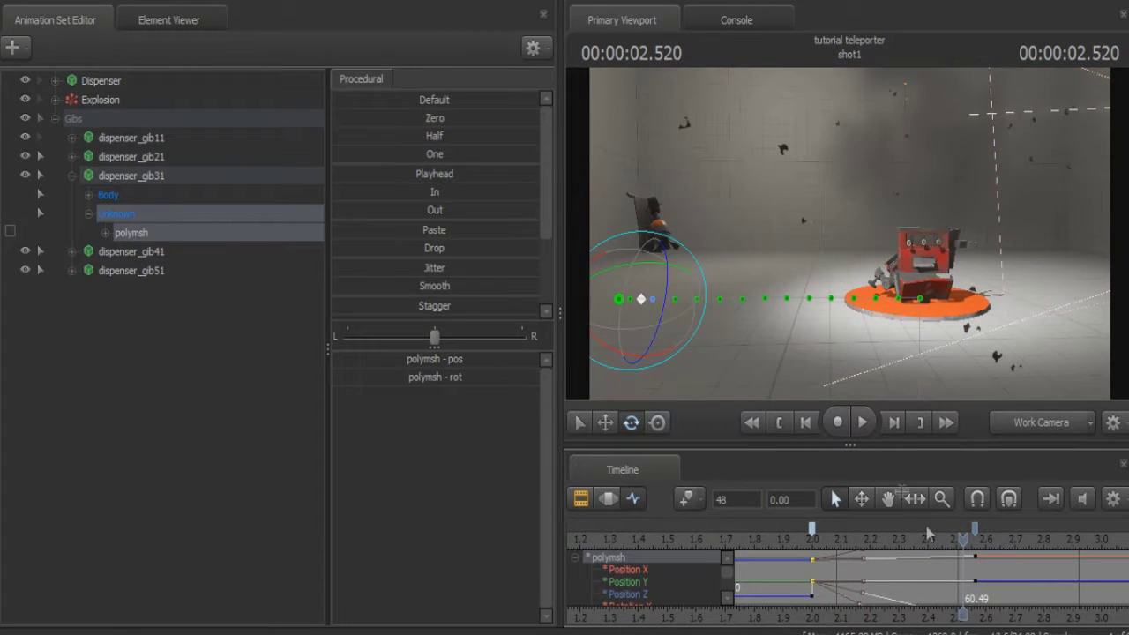
pyautogui.moveTo(974, 538)
pyautogui.mouseDown()
pyautogui.moveTo(987, 538)
pyautogui.moveTo(976, 538)
pyautogui.mouseUp()
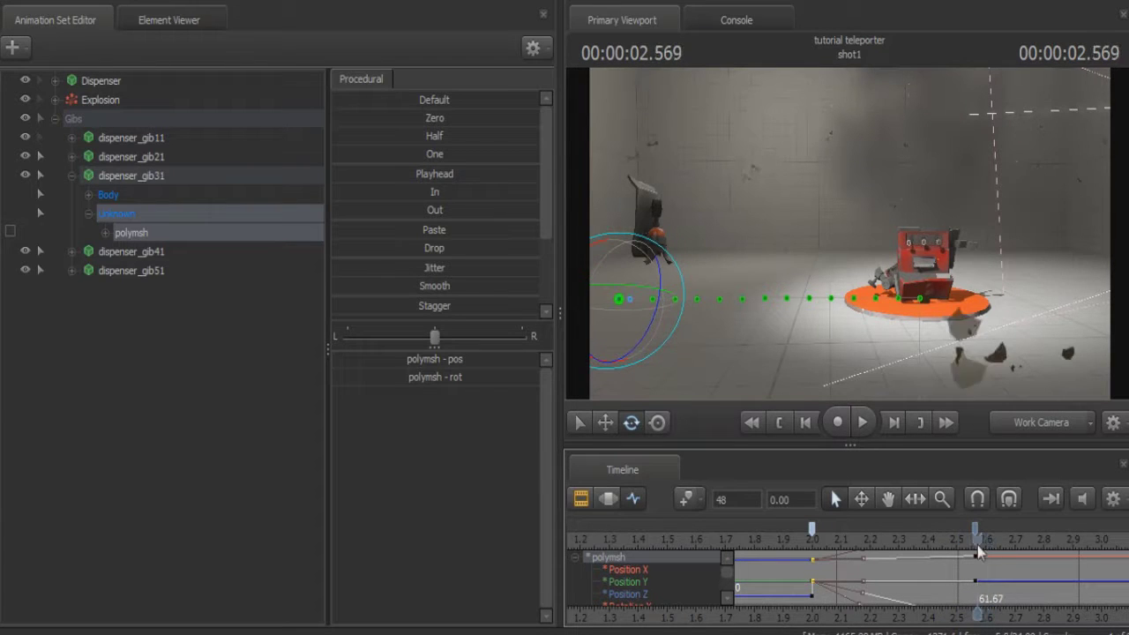
# - Lower polymsh toward the floor at its landing keyframe at about 2.56 seconds
pyautogui.click(605, 422)
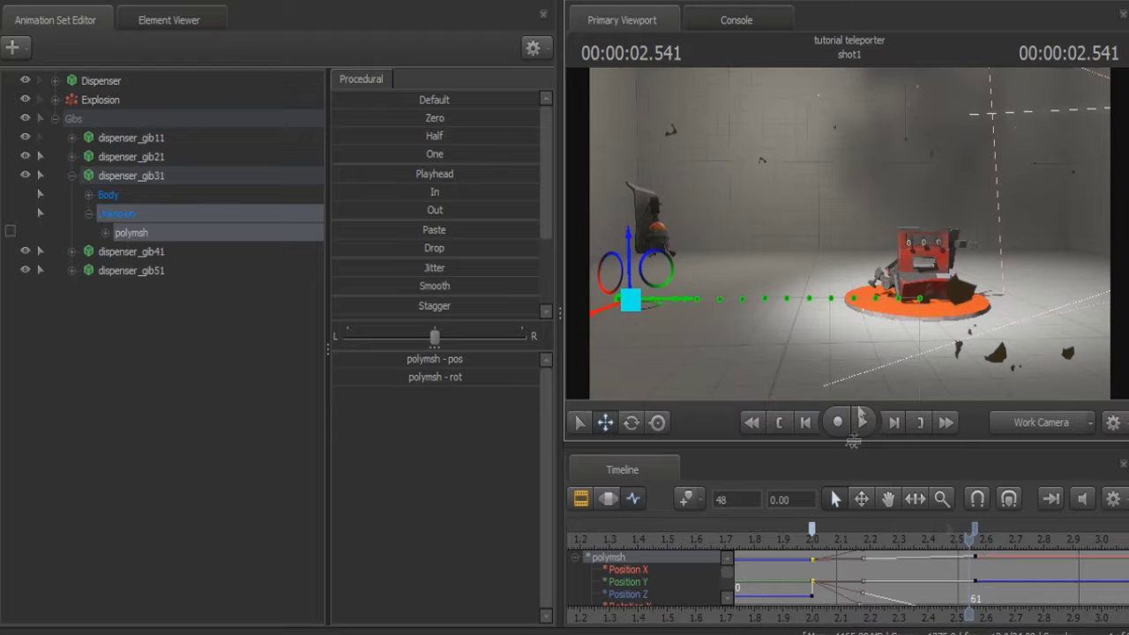
pyautogui.press('Down')
pyautogui.moveTo(618, 270); pyautogui.dragTo(609, 314)
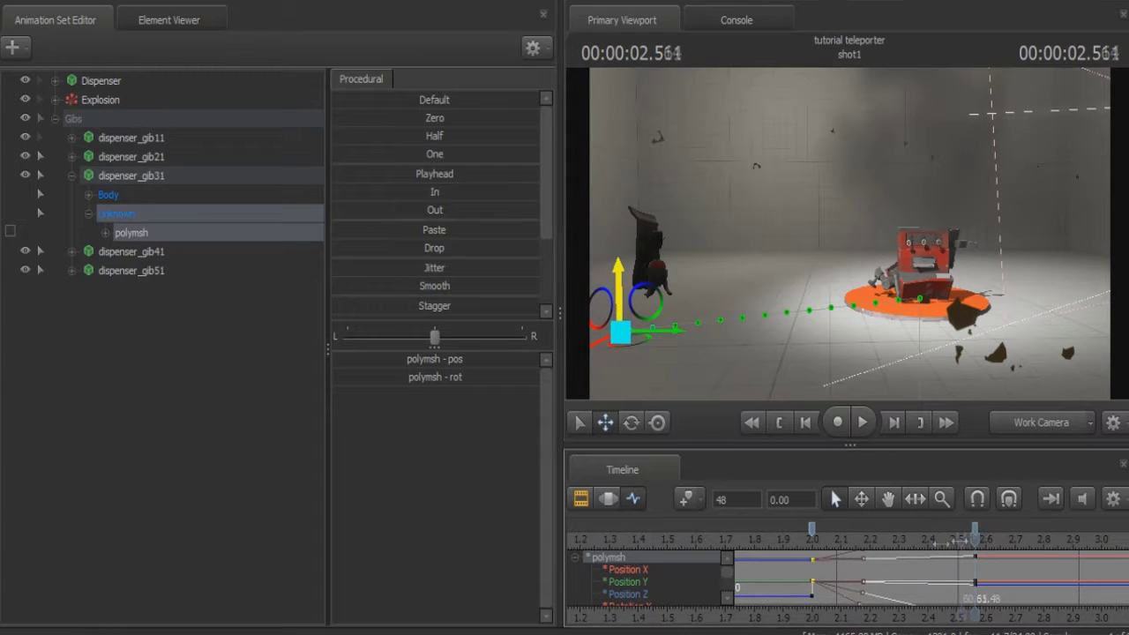
# - Raise polymsh high above the floor at frame 55, about 2.29 seconds, to give its flight an arc
pyautogui.moveTo(992, 540); pyautogui.dragTo(907, 538)
pyautogui.moveTo(871, 559); pyautogui.dragTo(842, 561)
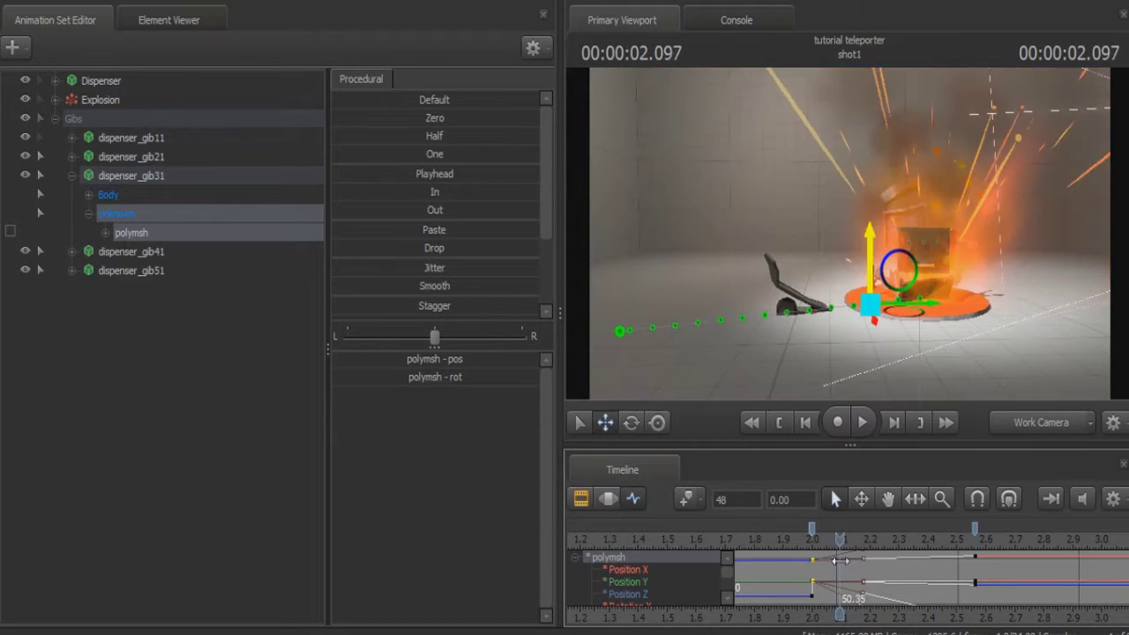
pyautogui.press('Right')
pyautogui.press('Right')
pyautogui.press('Right')
pyautogui.press('Right')
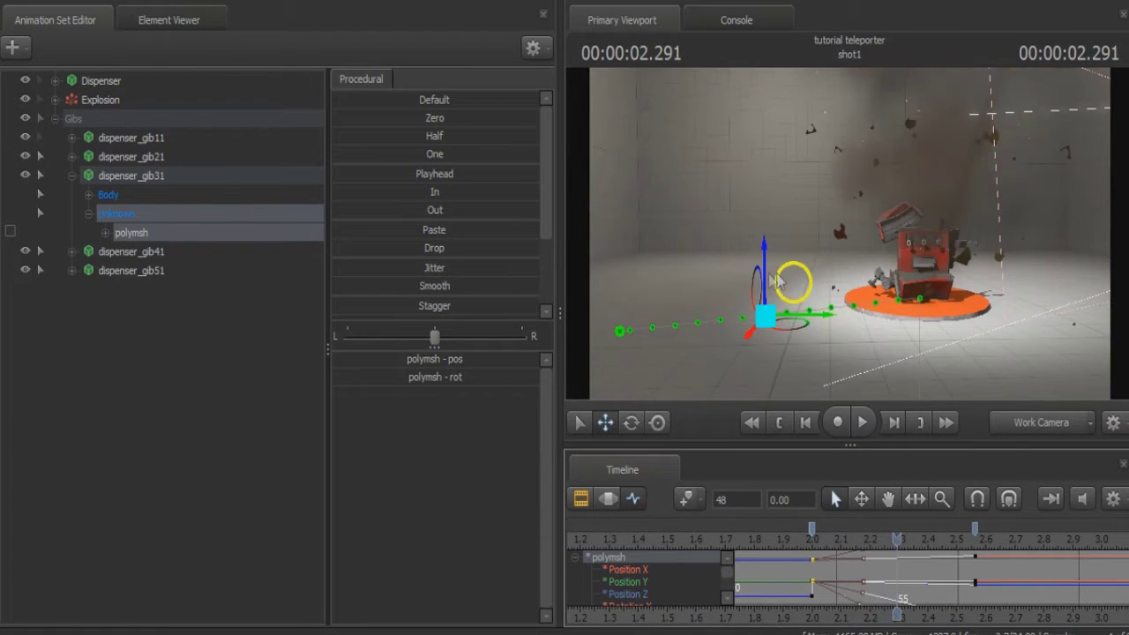
pyautogui.moveTo(763, 277); pyautogui.dragTo(771, 239)
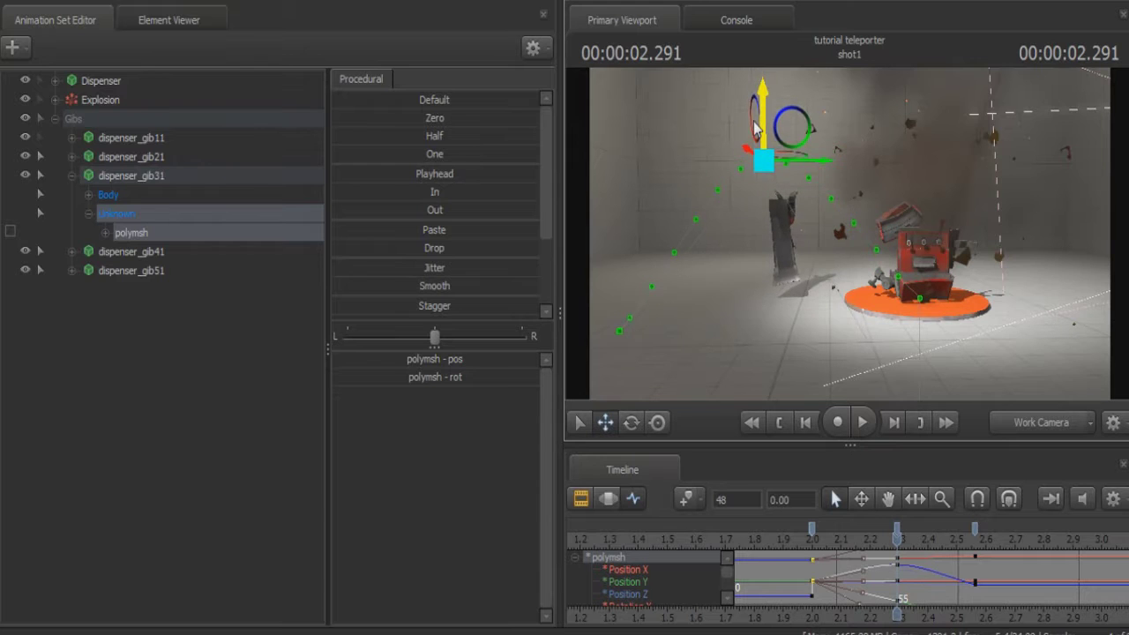
# - Step back to 2 seconds and play polymsh's arcing flight
pyautogui.press('Left')
pyautogui.press('Left')
pyautogui.press('Left')
pyautogui.press('Left')
pyautogui.press('Left')
pyautogui.press('Left')
pyautogui.press('Left')
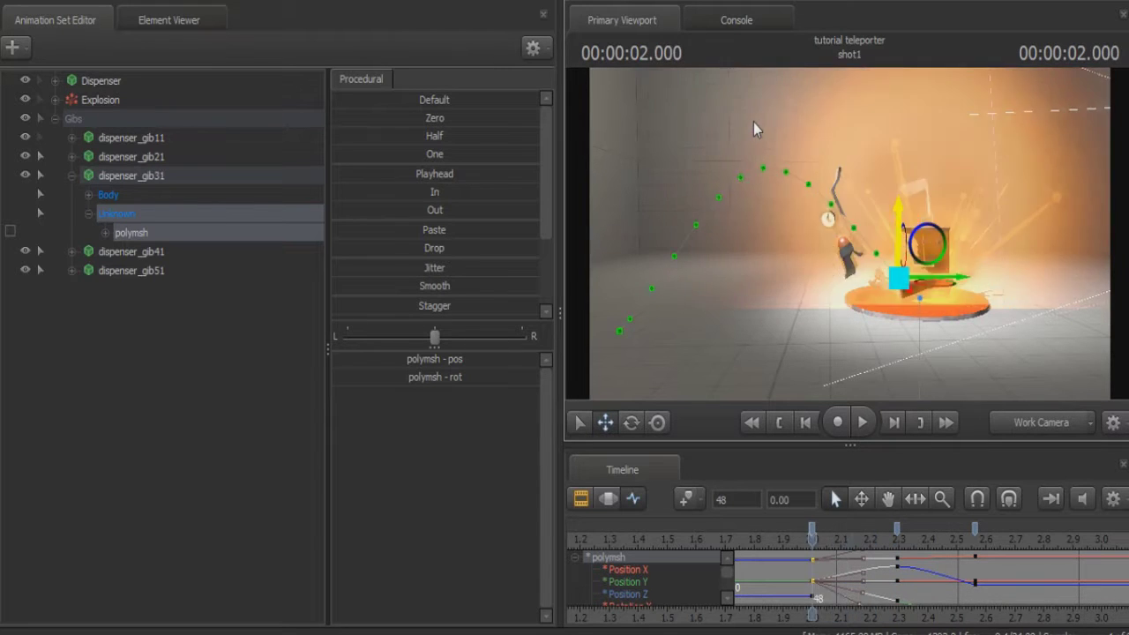
pyautogui.press('space')
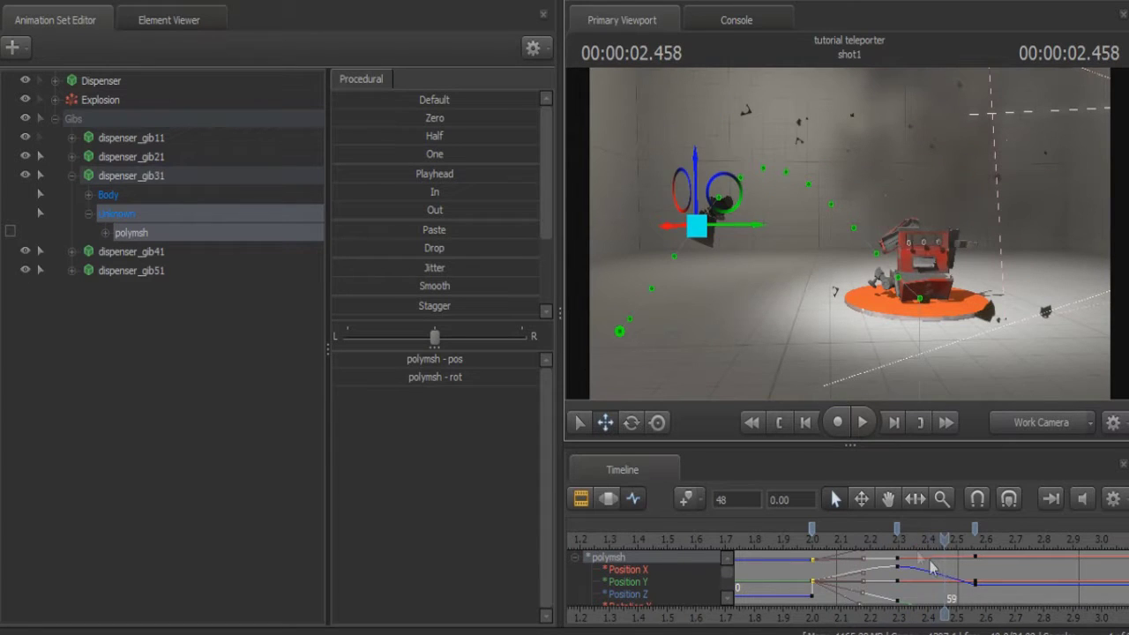
# - Move polymsh's mid-air keyframe to frame 58.19 and play the flight from about 2.07 seconds
pyautogui.click(900, 527)
pyautogui.moveTo(930, 526); pyautogui.dragTo(831, 540)
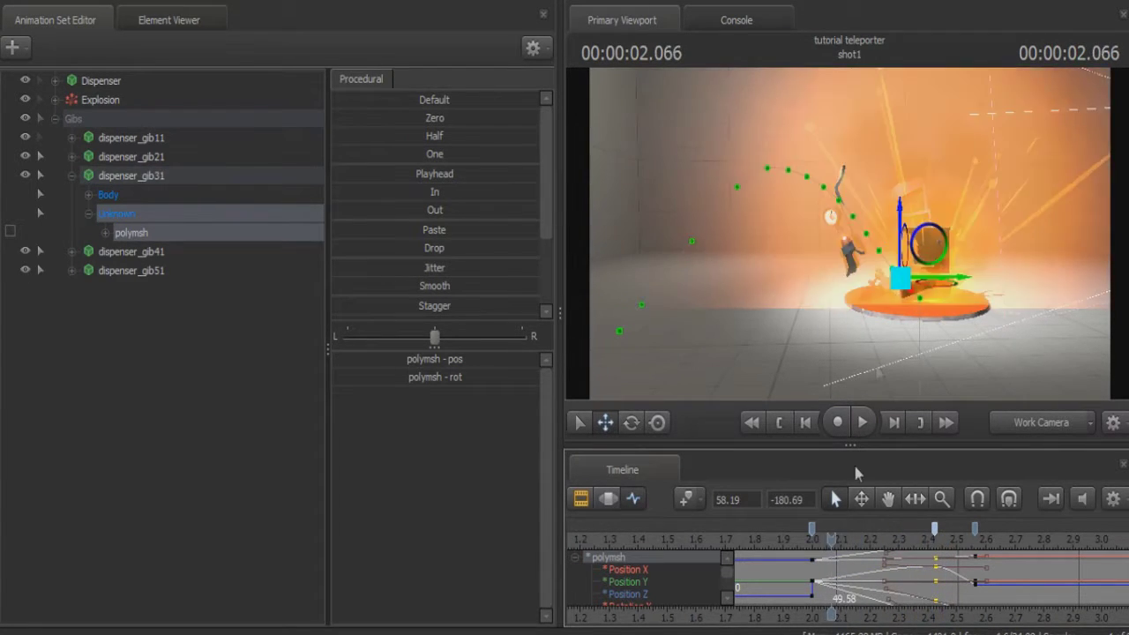
pyautogui.press('space')
pyautogui.click(863, 422)
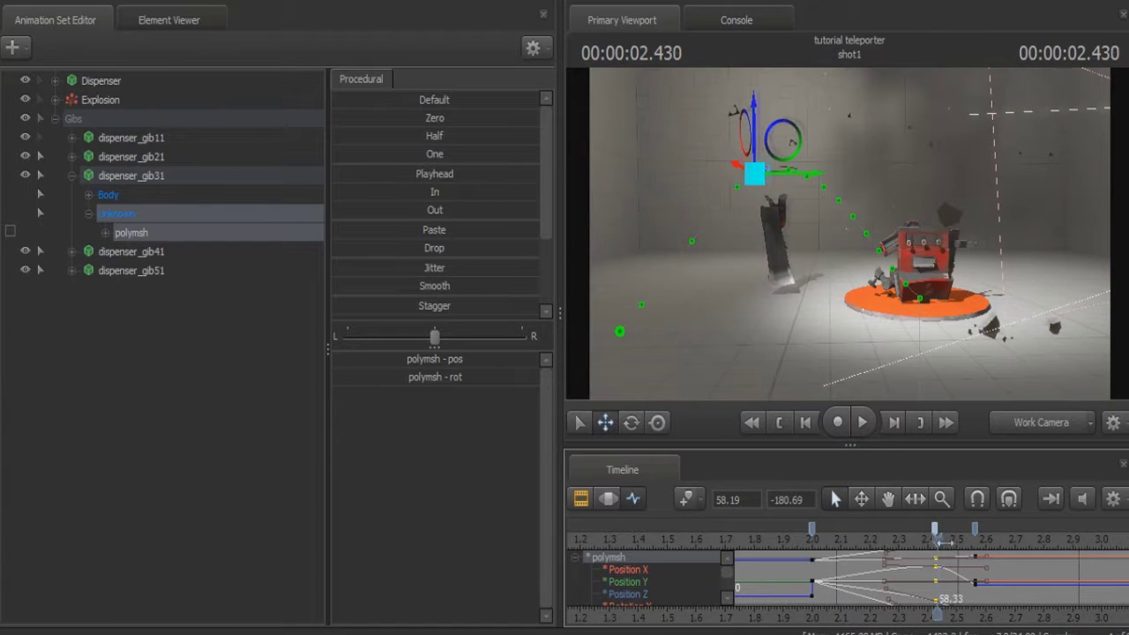
# - Move polymsh's landing keyframe to frame 64.88, about 2.7 seconds, and play back the flight
pyautogui.moveTo(942, 541); pyautogui.dragTo(1001, 530)
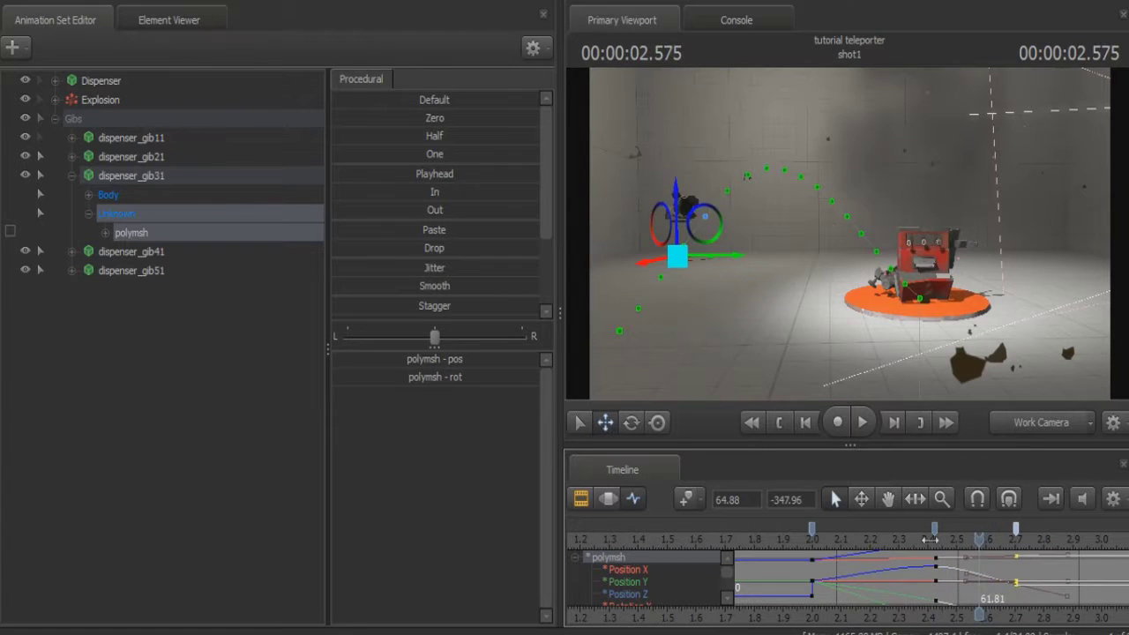
pyautogui.press('space')
pyautogui.press('space')
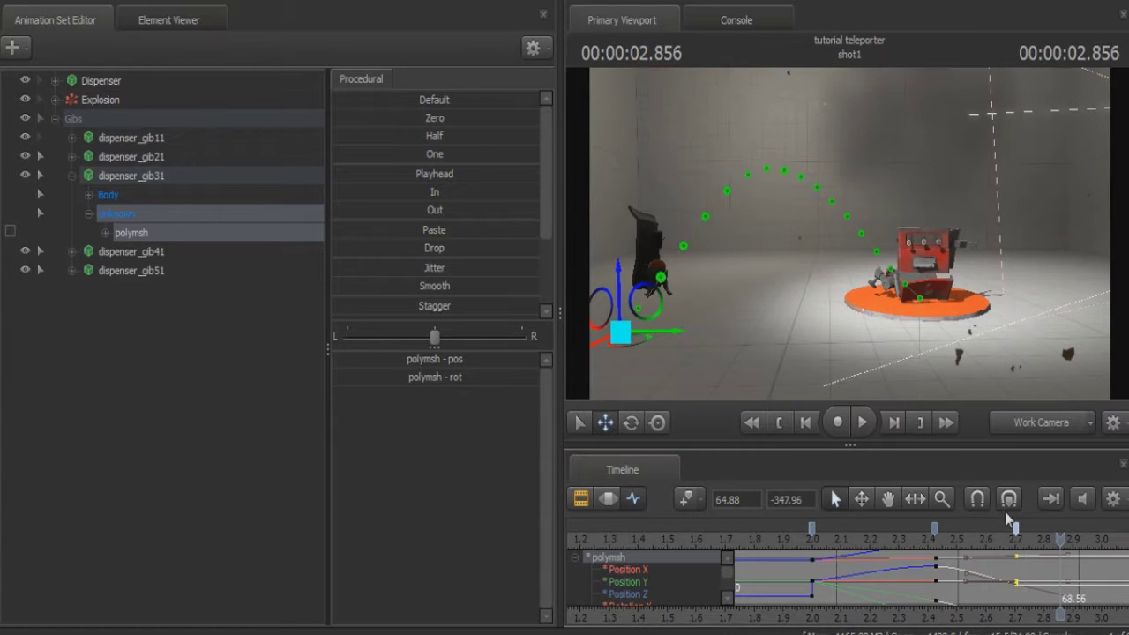
pyautogui.moveTo(887, 557); pyautogui.dragTo(1026, 563)
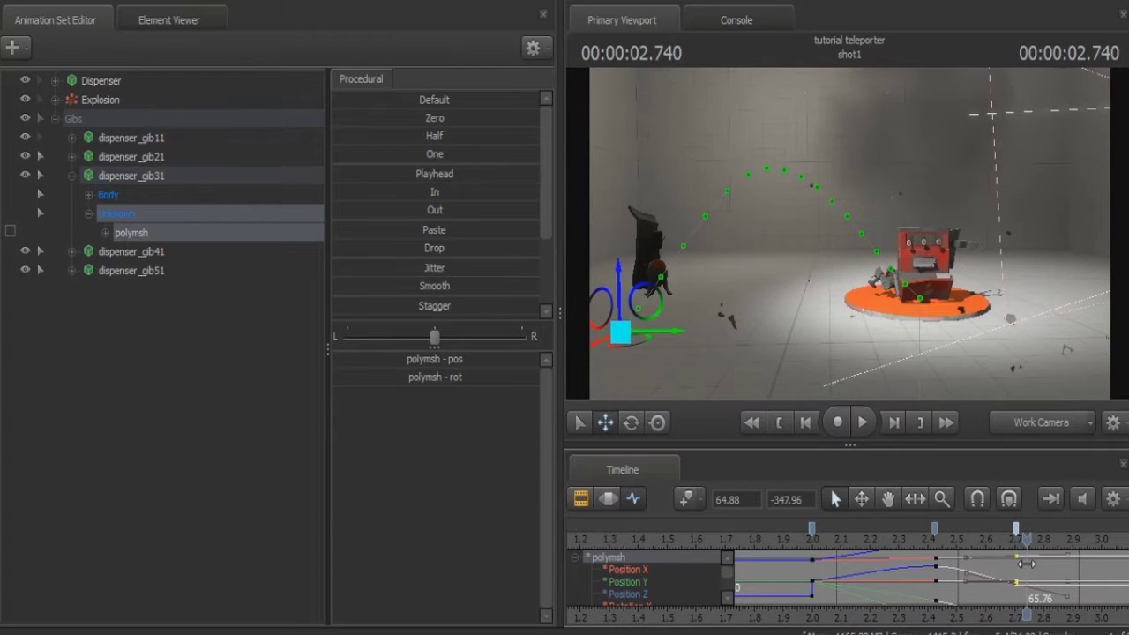
# - Delete polymsh's landing keyframe and its mid-air keyframe
pyautogui.press('Delete')
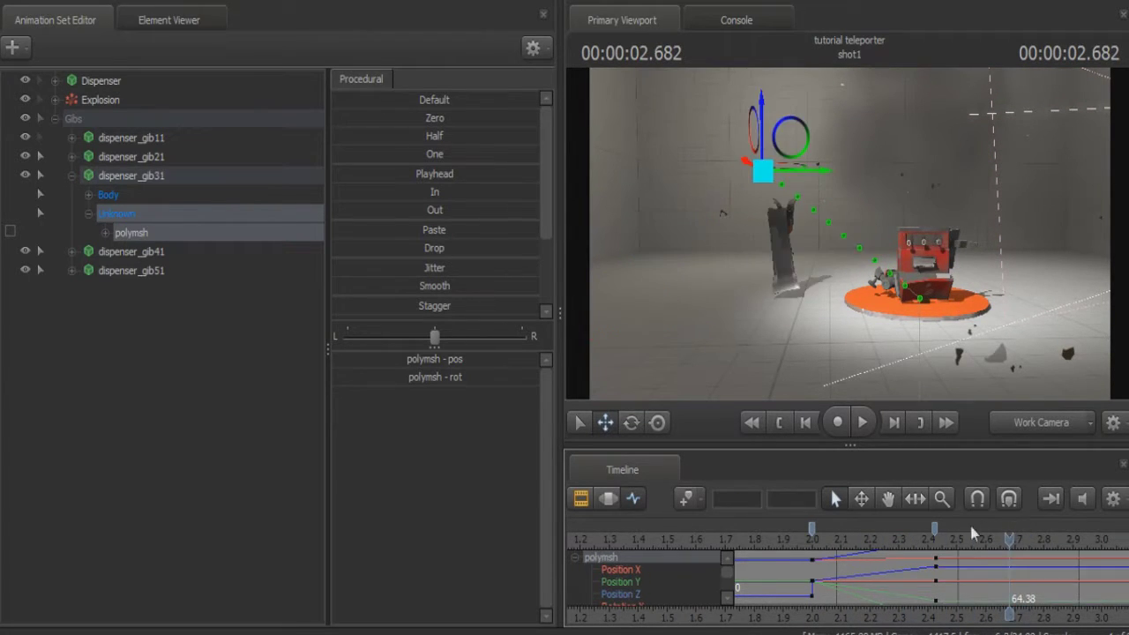
pyautogui.click(935, 532)
pyautogui.press('Delete')
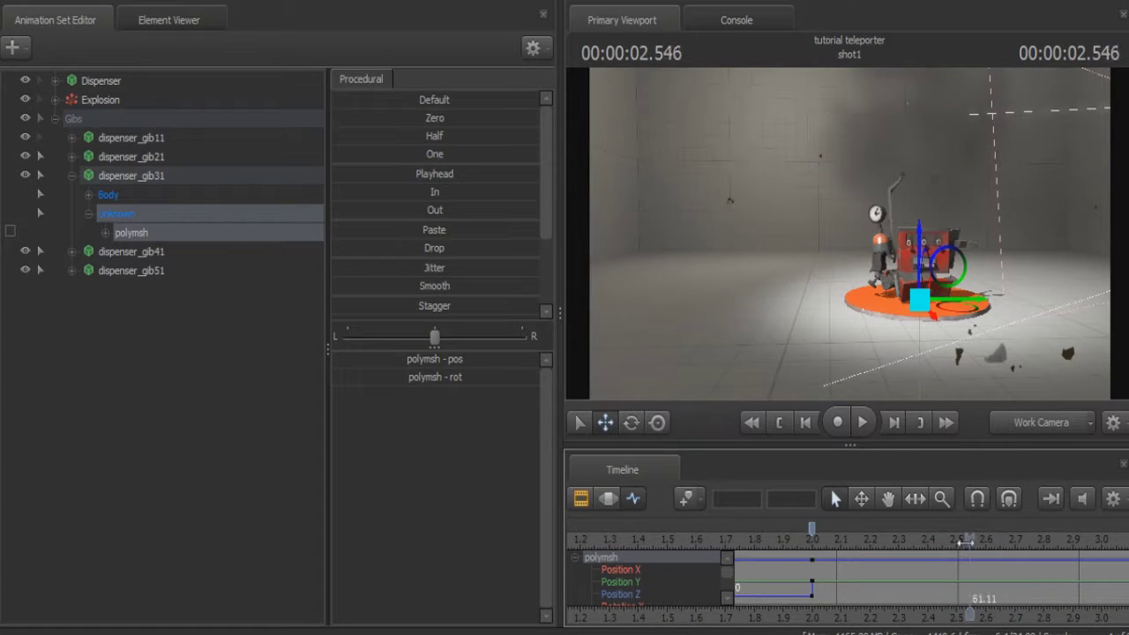
# - Slide polymsh far away from the dispenser at frame 59.31, about 2.47 seconds
pyautogui.moveTo(966, 542); pyautogui.dragTo(949, 541)
pyautogui.moveTo(977, 305); pyautogui.dragTo(595, 327)
pyautogui.moveTo(846, 290); pyautogui.dragTo(790, 281)
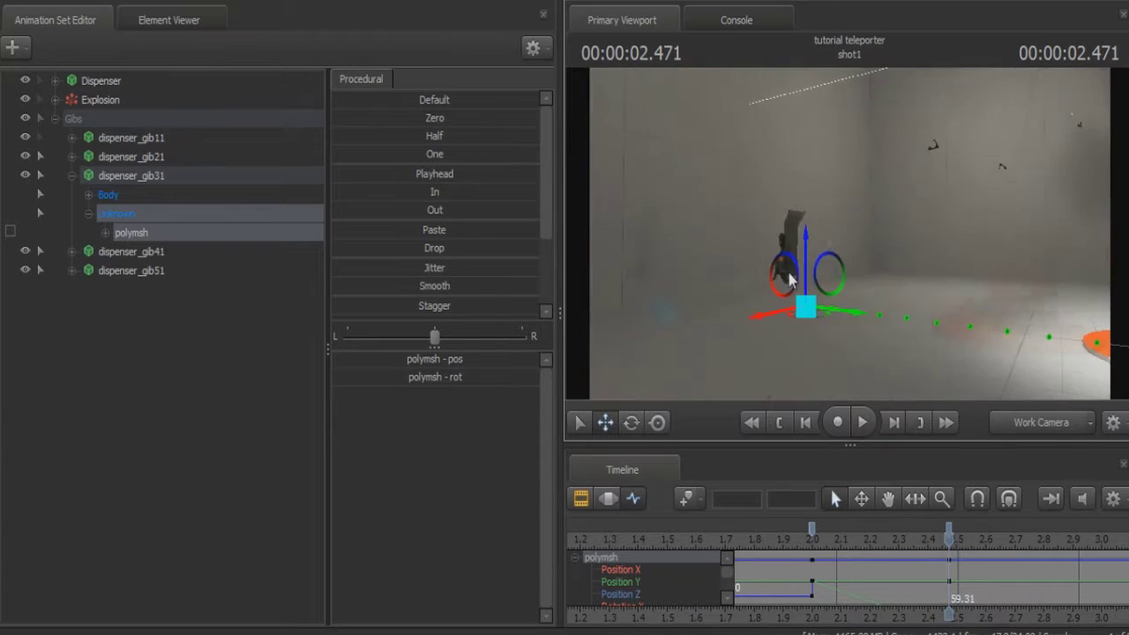
# - Rotate polymsh to lie flat at its landing keyframe and shift it slightly farther out along the floor
pyautogui.moveTo(819, 322)
pyautogui.mouseDown()
pyautogui.moveTo(831, 324)
pyautogui.moveTo(817, 332)
pyautogui.mouseUp()
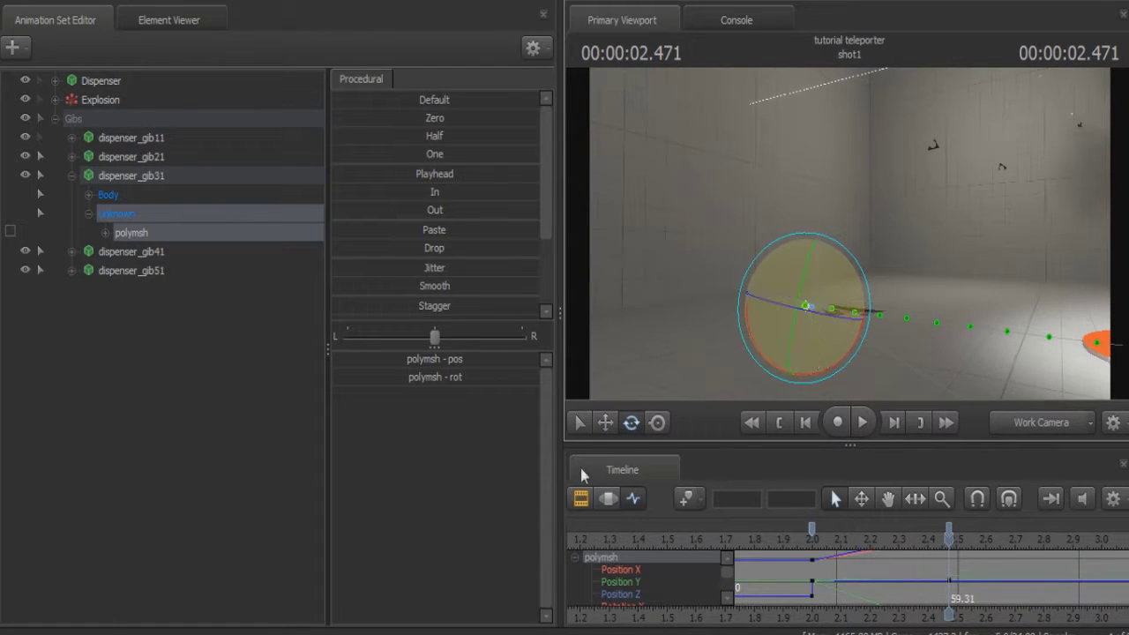
pyautogui.click(607, 422)
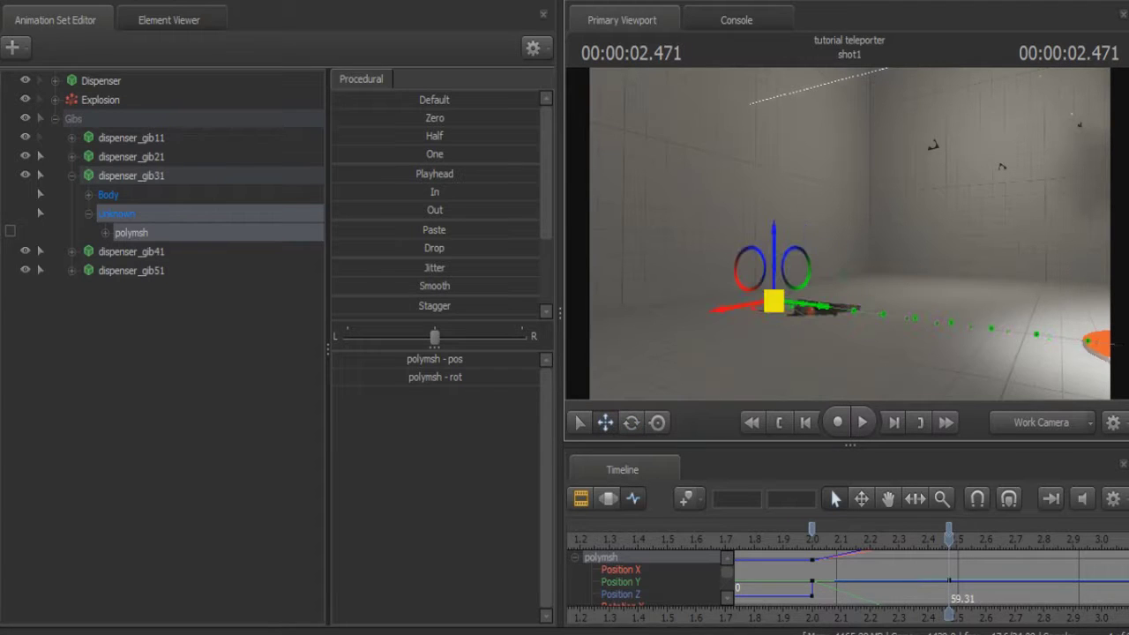
pyautogui.moveTo(767, 293); pyautogui.dragTo(761, 290)
# - Step back from the landing toward 2 seconds to review polymsh's flight path from beside the dispenser
pyautogui.press('Left')
pyautogui.moveTo(849, 239); pyautogui.dragTo(952, 244)
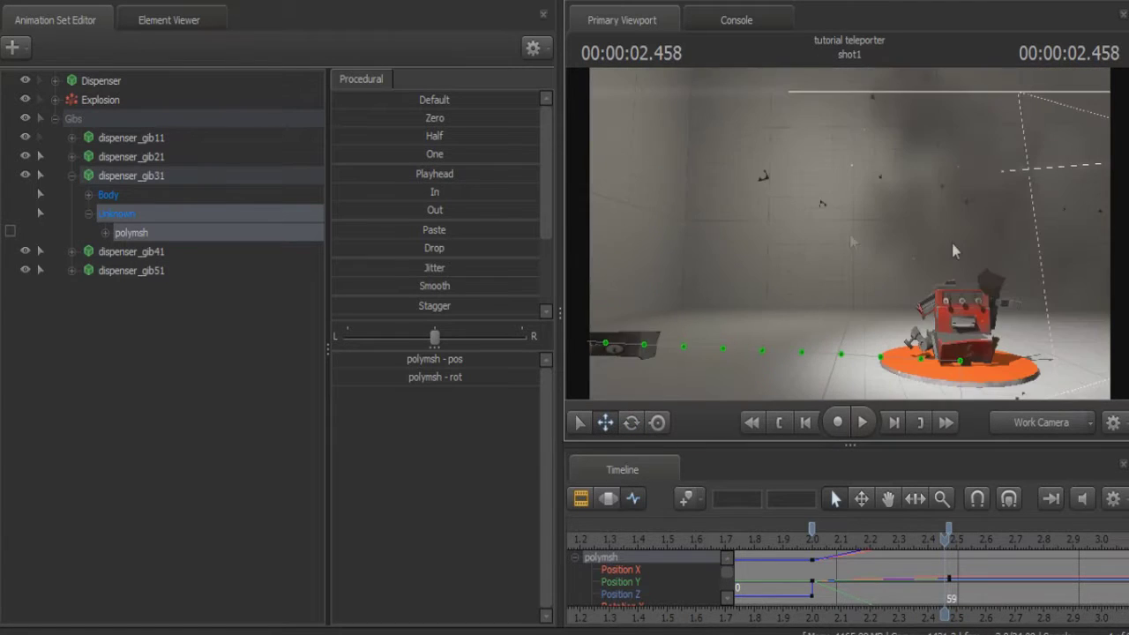
pyautogui.press('Left')
pyautogui.press('Left')
pyautogui.press('Left')
pyautogui.press('Left')
pyautogui.press('Left')
pyautogui.press('Left')
pyautogui.press('Left')
pyautogui.press('Left')
pyautogui.press('Left')
pyautogui.press('Left')
pyautogui.press('Left')
pyautogui.press('Left')
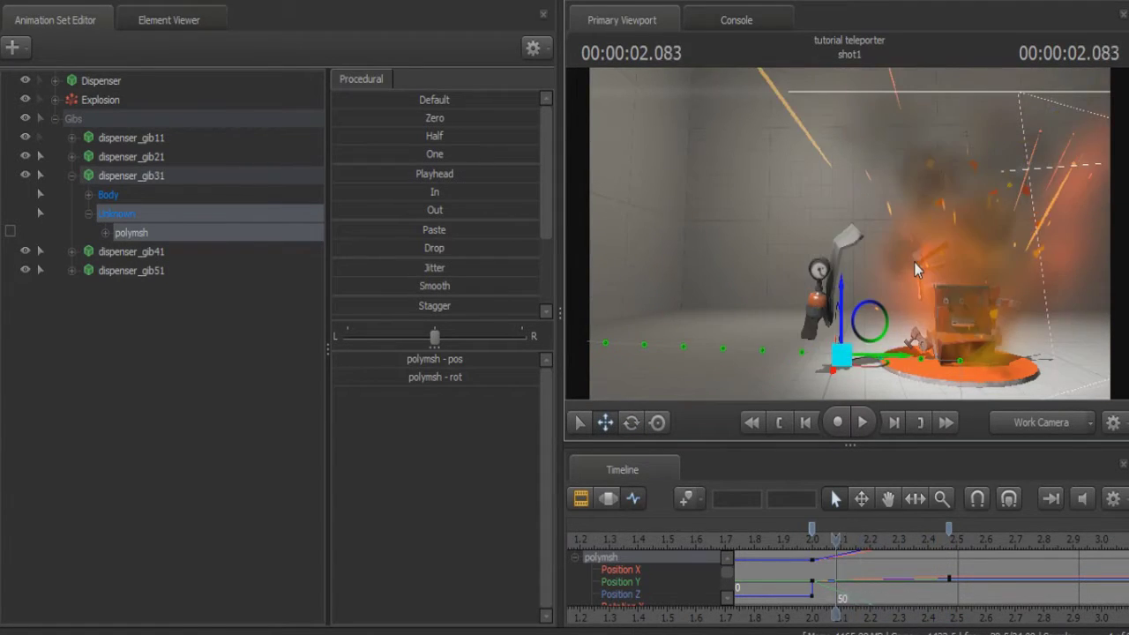
# - Raise polymsh above the floor at frame 54, 2.25 seconds, to give its flight an arc
pyautogui.press('Right')
pyautogui.press('Right')
pyautogui.press('Right')
pyautogui.press('Right')
pyautogui.press('Right')
pyautogui.press('Right')
pyautogui.press('Right')
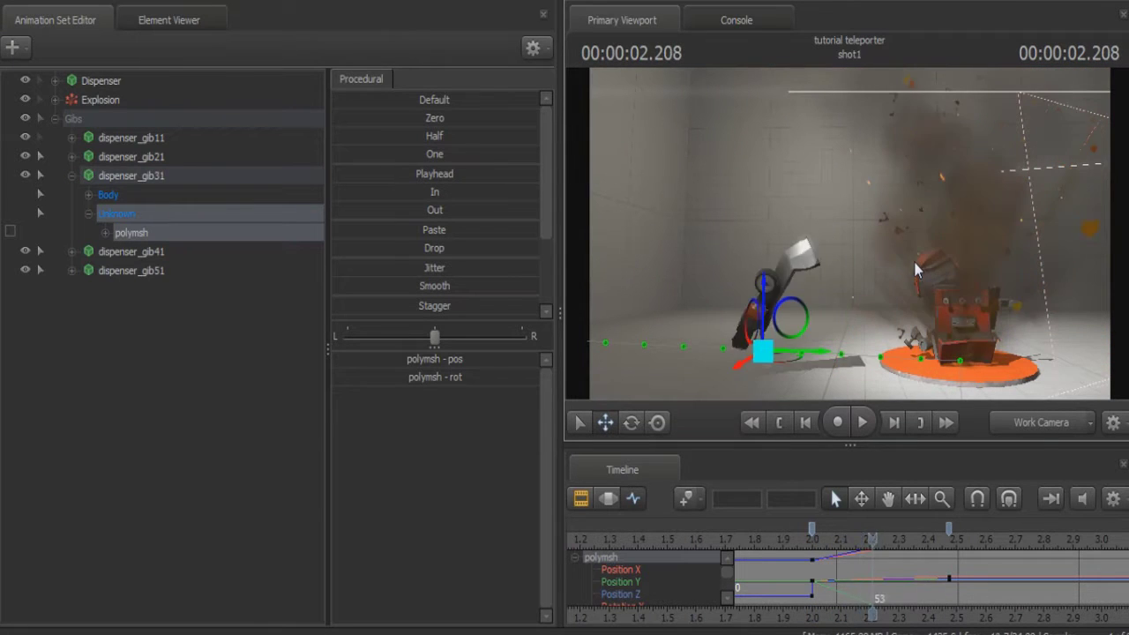
pyautogui.moveTo(722, 326); pyautogui.dragTo(772, 252)
# - Step back and forth through polymsh's arcing flight to check its position and rotation
pyautogui.press('Left')
pyautogui.press('Left')
pyautogui.press('Left')
pyautogui.press('Left')
pyautogui.press('Left')
pyautogui.press('Left')
pyautogui.press('Right')
pyautogui.press('Right')
pyautogui.press('Right')
pyautogui.press('Right')
pyautogui.press('Right')
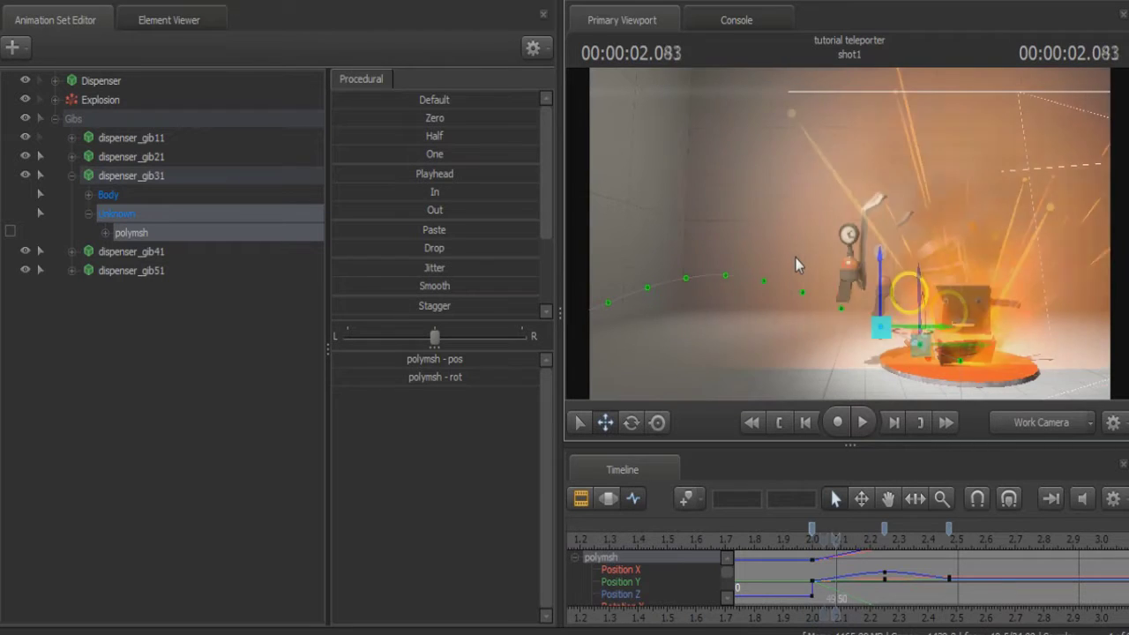
pyautogui.press('Right')
pyautogui.press('Right')
pyautogui.press('Right')
pyautogui.press('Right')
pyautogui.press('Right')
pyautogui.press('Left')
pyautogui.press('Left')
pyautogui.press('Left')
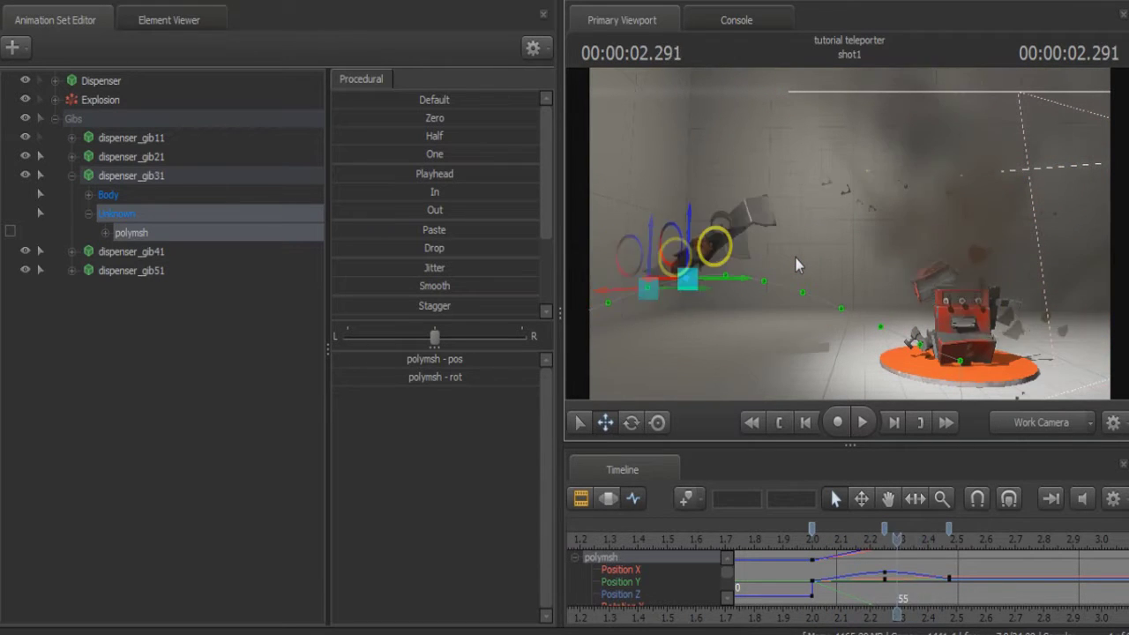
pyautogui.press('Right')
pyautogui.press('Right')
pyautogui.press('Right')
pyautogui.press('Left')
pyautogui.press('Left')
pyautogui.press('Left')
pyautogui.press('Left')
pyautogui.press('Left')
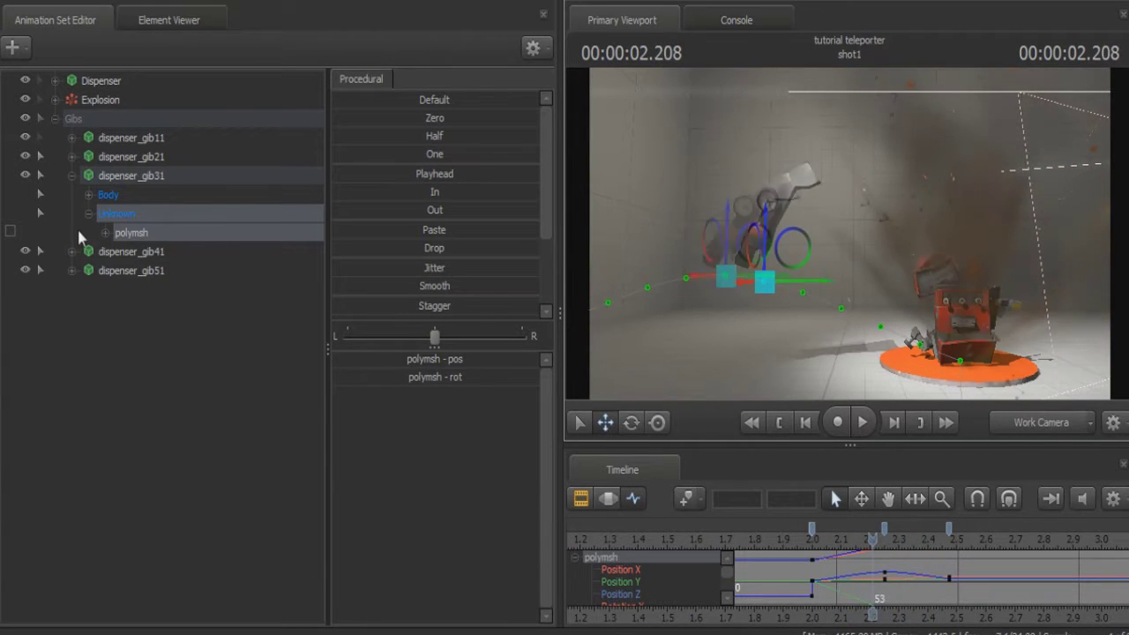
# - Delete the mid-air keyframe at frame 54 from polymsh's rot control only
pyautogui.click(105, 232)
pyautogui.click(141, 269)
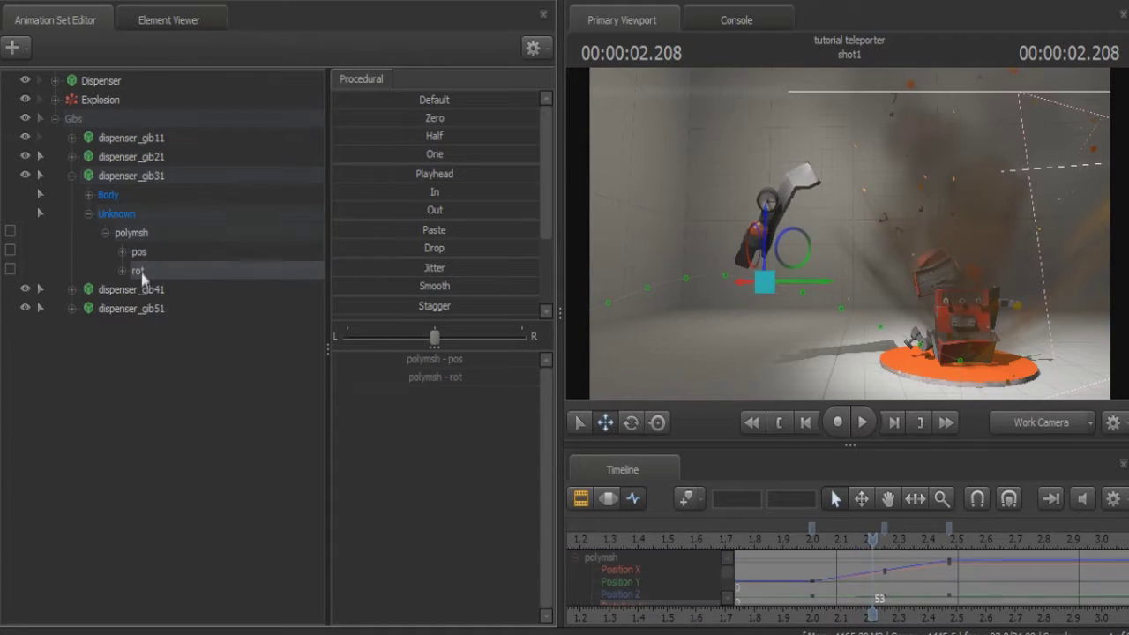
pyautogui.press('Right')
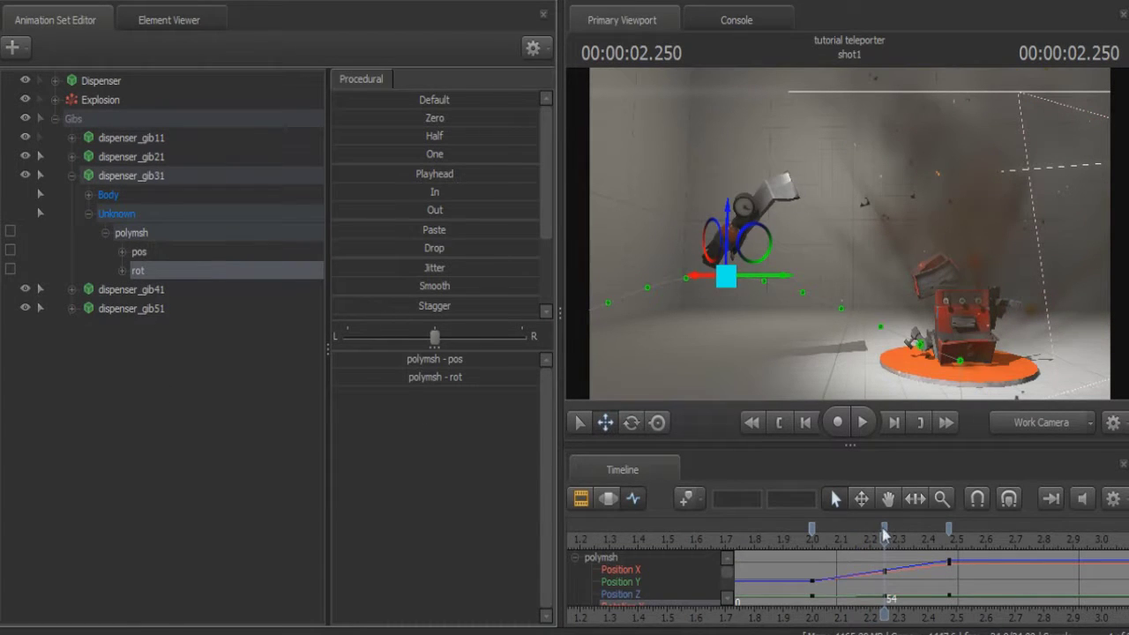
pyautogui.click(885, 532)
# - Step through polymsh's flight from about 2 seconds to check the spin between its remaining rotation keyframes
pyautogui.press('Left')
pyautogui.press('Left')
pyautogui.press('Left')
pyautogui.press('Left')
pyautogui.press('Left')
pyautogui.press('Right')
pyautogui.press('Right')
pyautogui.press('Right')
pyautogui.press('Right')
pyautogui.press('Right')
pyautogui.press('Right')
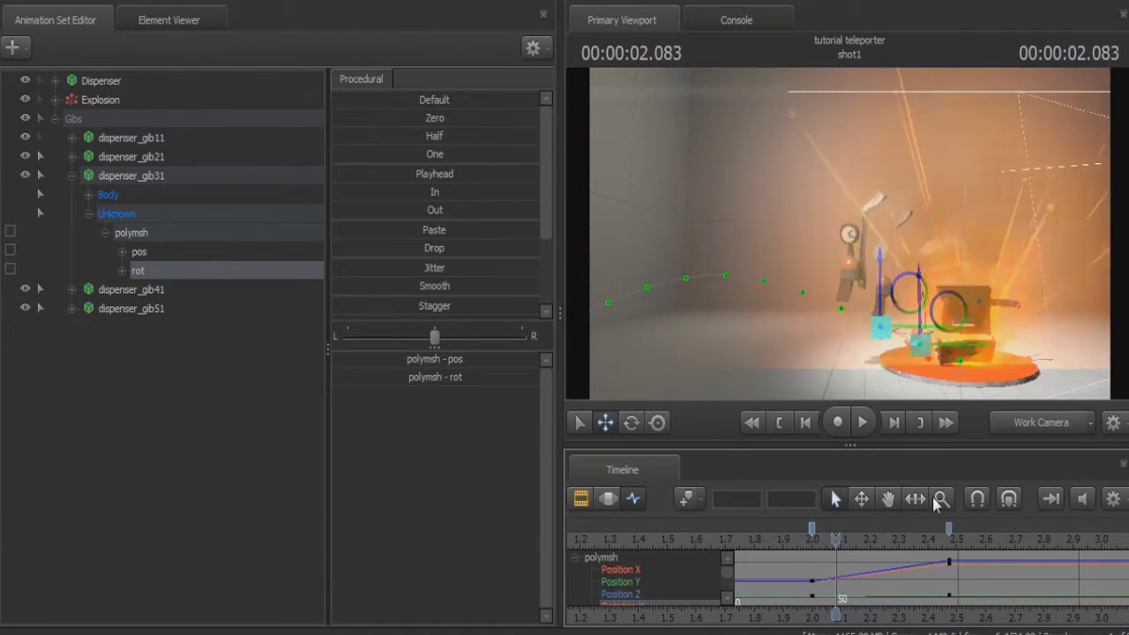
pyautogui.press('Right')
pyautogui.press('Right')
pyautogui.press('Right')
# - Rotate polymsh into a new landing orientation at its keyframe at frame 59.31
pyautogui.moveTo(891, 335); pyautogui.dragTo(849, 233)
pyautogui.press('Right')
pyautogui.press('Right')
pyautogui.press('Left')
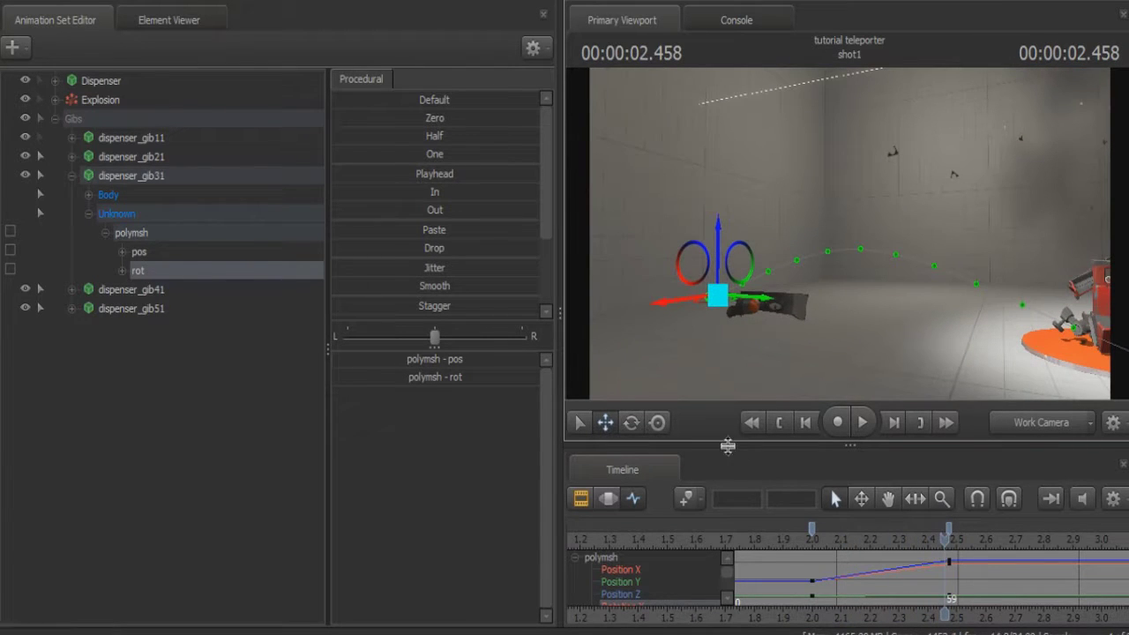
pyautogui.press('Down')
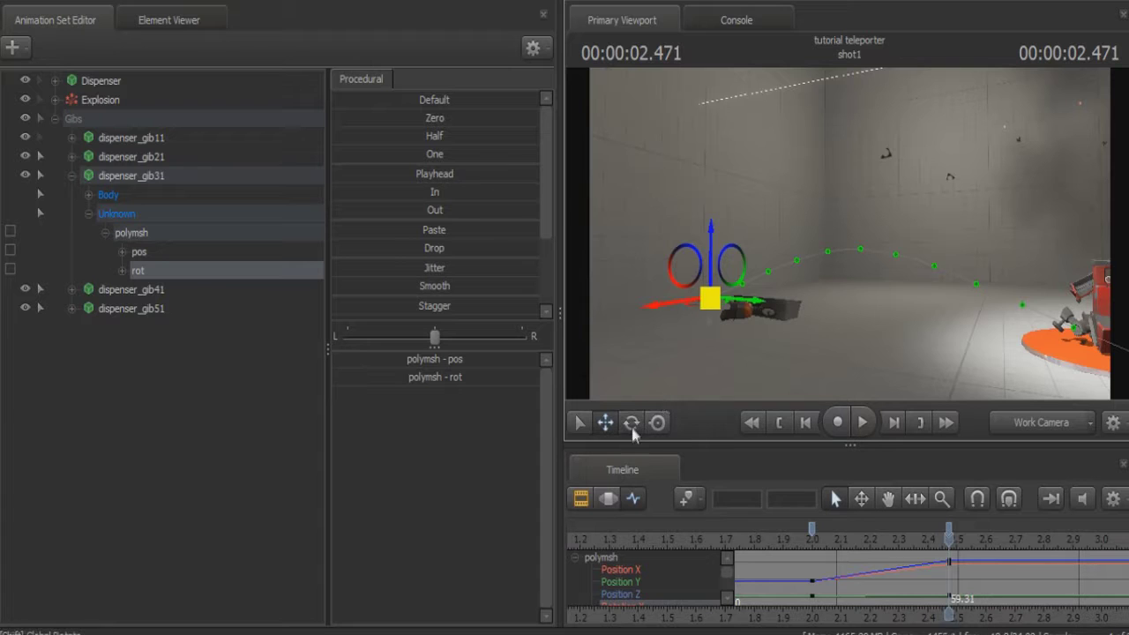
pyautogui.click(632, 424)
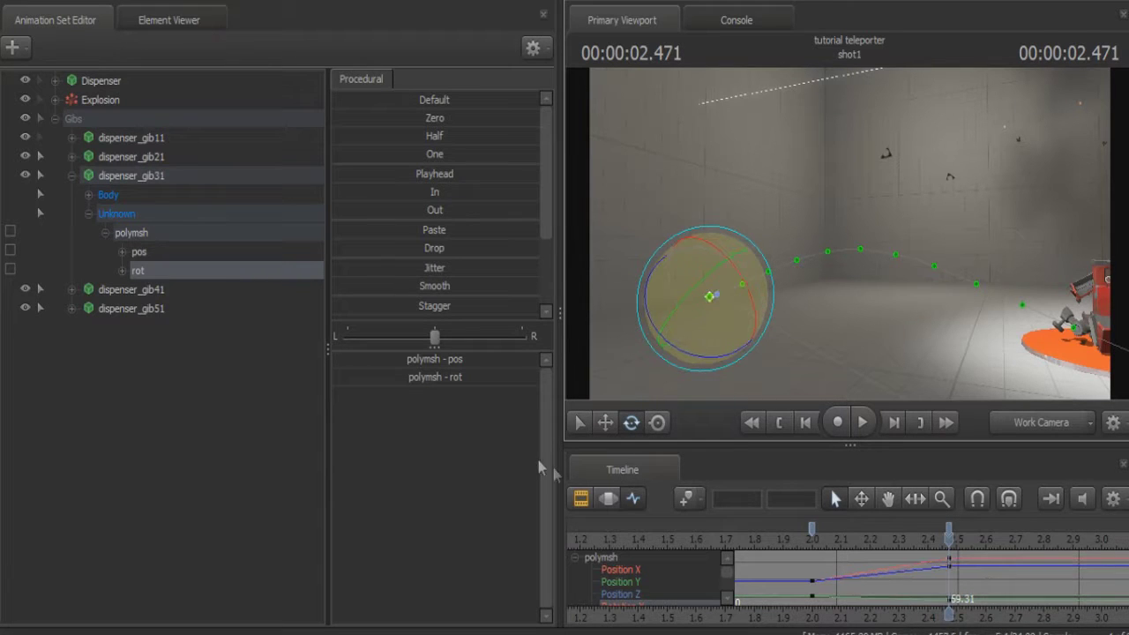
# - Return the timeline to the shot's clip view and look at the scene through camera1
pyautogui.click(581, 498)
pyautogui.press('Left')
pyautogui.press('Left')
pyautogui.press('Left')
pyautogui.press('Left')
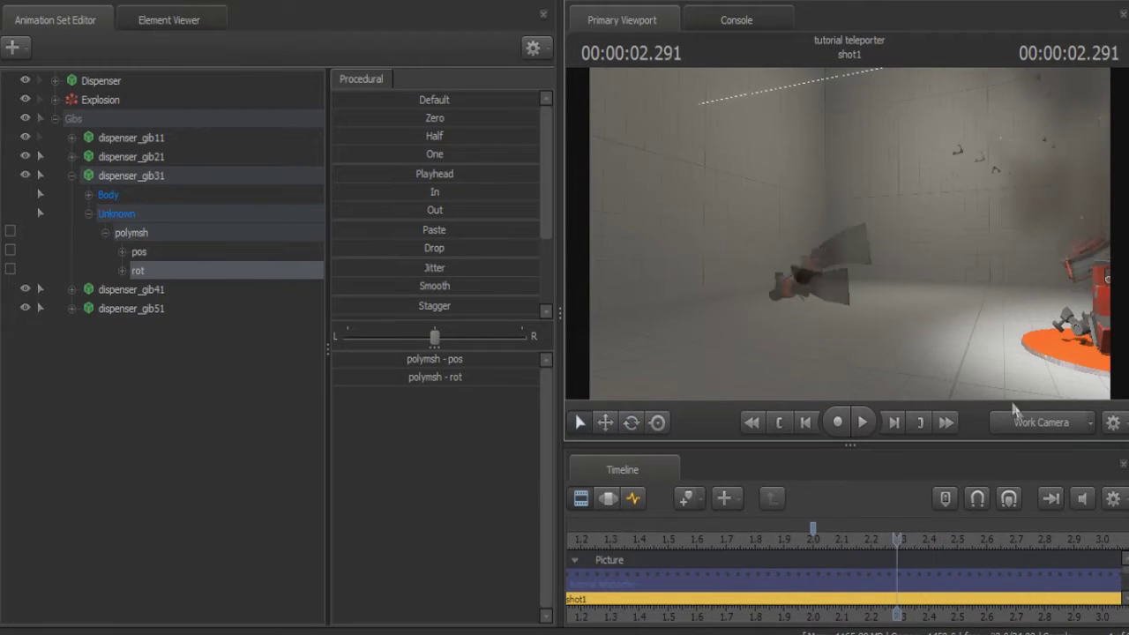
pyautogui.press('Left')
pyautogui.press('Left')
pyautogui.press('Left')
pyautogui.press('Left')
pyautogui.click(1030, 422)
# - Step back and forth through the explosion as seen by camera1
pyautogui.press('Left')
pyautogui.press('Left')
pyautogui.press('Right')
pyautogui.press('Right')
pyautogui.press('Right')
pyautogui.press('Right')
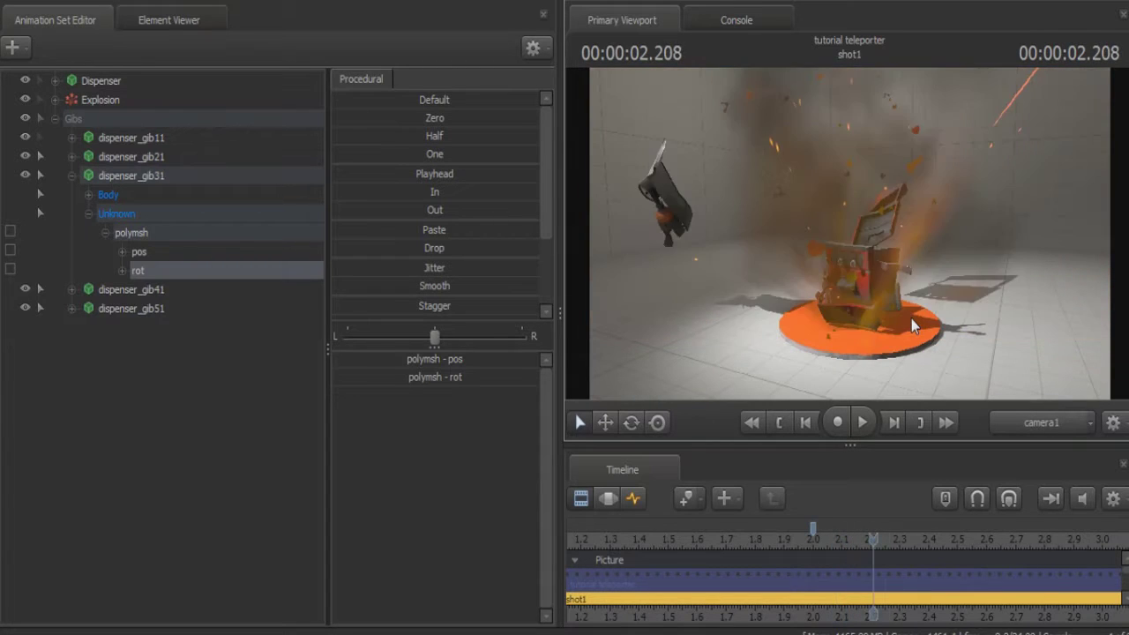
pyautogui.press('Right')
pyautogui.press('Right')
pyautogui.press('Right')
pyautogui.press('Right')
pyautogui.press('Right')
pyautogui.press('Left')
pyautogui.press('Left')
pyautogui.press('Left')
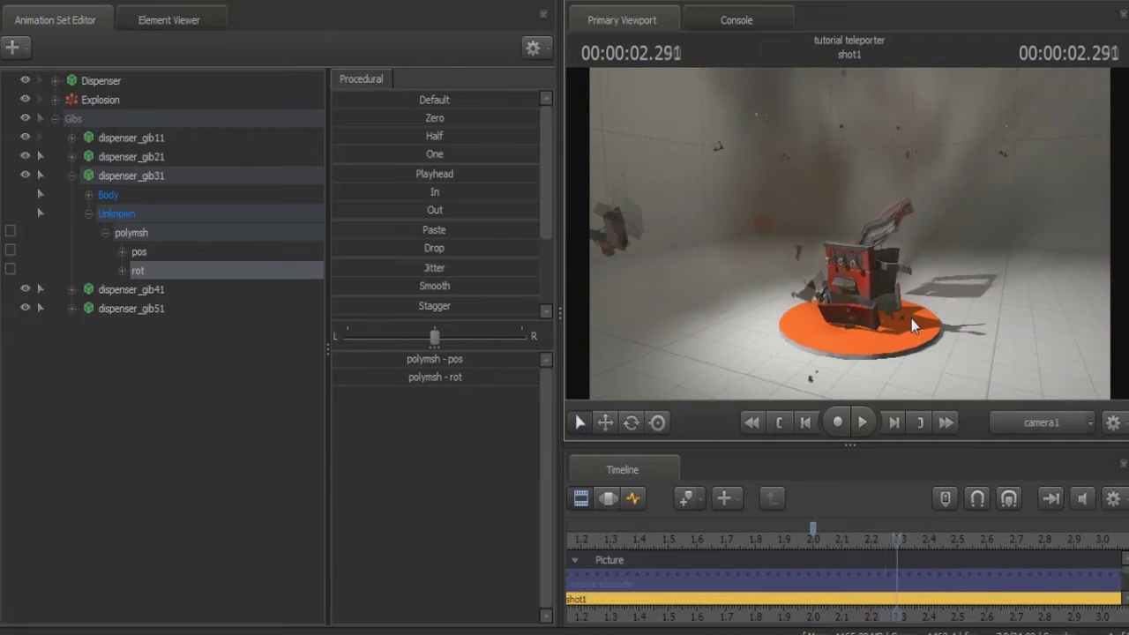
pyautogui.press('Left')
pyautogui.press('Left')
pyautogui.press('Left')
pyautogui.press('Left')
pyautogui.press('Left')
pyautogui.press('Left')
pyautogui.press('Left')
pyautogui.press('Left')
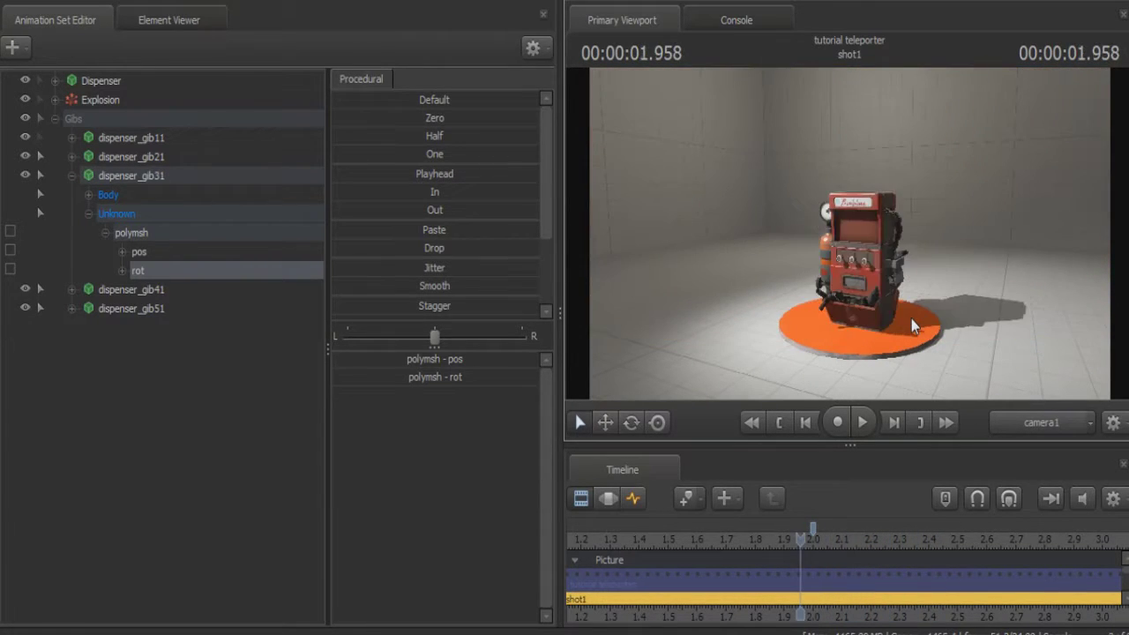
# - Reposition camera1 closer to the floor so it frames the dispenser from a lower angle
pyautogui.moveTo(911, 318); pyautogui.dragTo(852, 240)
pyautogui.press('w')
pyautogui.press('s')
pyautogui.press('w')
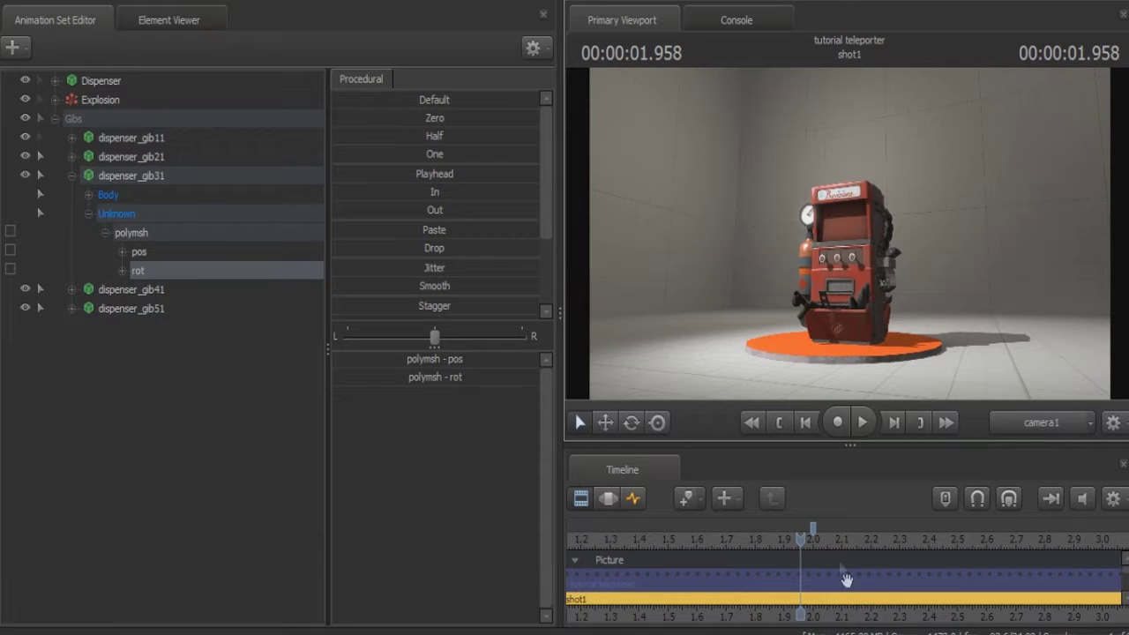
# - Play the explosion from about 2 seconds, then switch the viewport to the work camera
pyautogui.scroll(-5, 834, 570)
pyautogui.moveTo(801, 536)
pyautogui.mouseDown()
pyautogui.moveTo(791, 535)
pyautogui.moveTo(818, 539)
pyautogui.mouseUp()
pyautogui.press('space')
pyautogui.press('space')
pyautogui.keyDown('ctrl'); pyautogui.click(1011, 426); pyautogui.keyUp('ctrl')
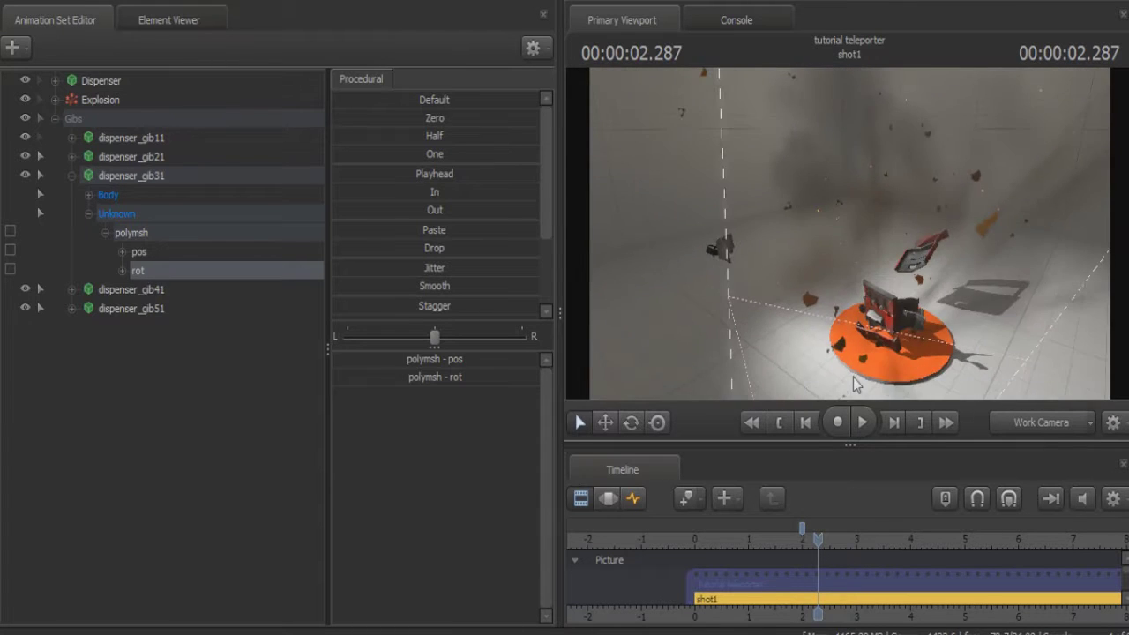
# - Collapse dispenser_gib31, select polymsh_detached1 under dispenser_gib51, and show its curves in the graph editor
pyautogui.moveTo(818, 539); pyautogui.dragTo(857, 569)
pyautogui.click(73, 175)
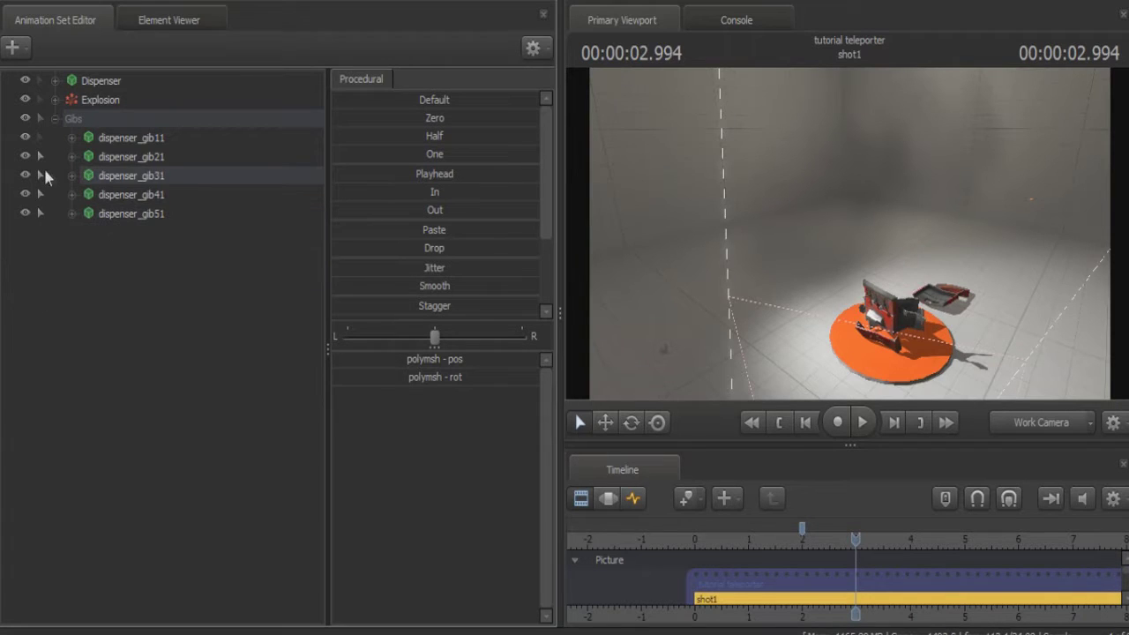
pyautogui.click(116, 230)
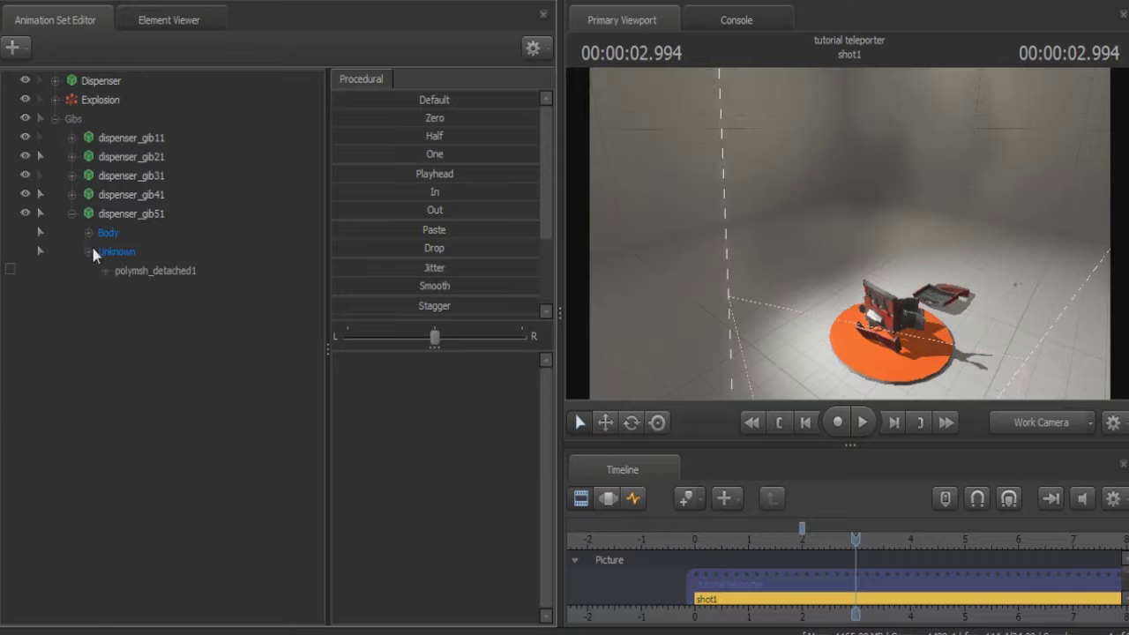
pyautogui.click(128, 274)
pyautogui.moveTo(748, 233); pyautogui.dragTo(696, 231)
pyautogui.click(633, 500)
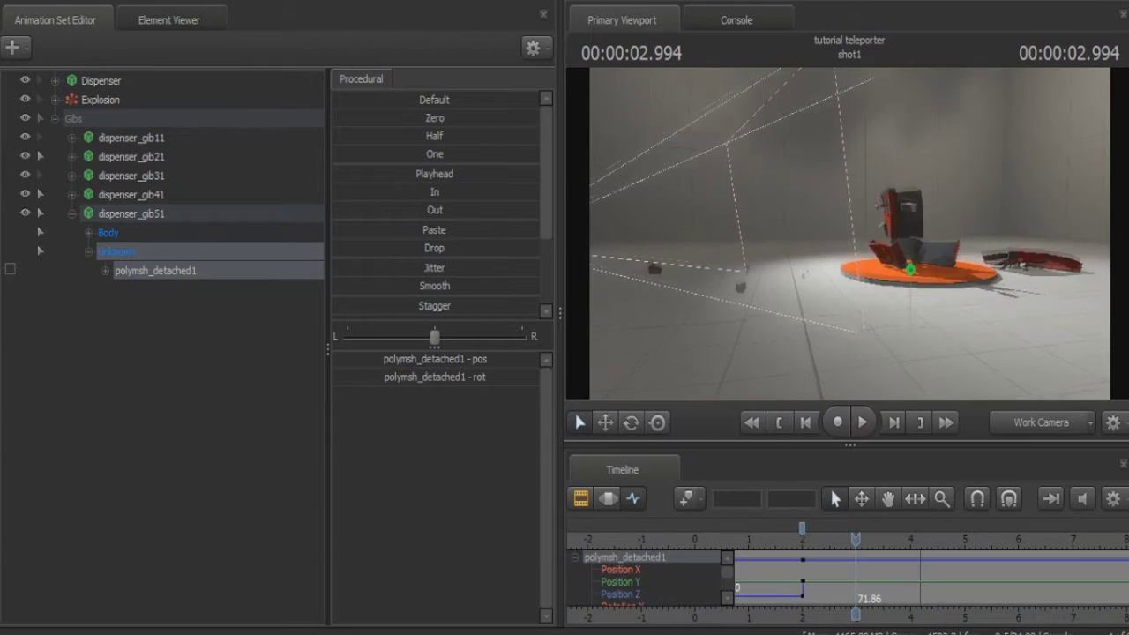
# - Select polymsh_detached1's keyframe at frame 48 and widen the viewport and timeline area
pyautogui.press('w')
pyautogui.moveTo(777, 256); pyautogui.dragTo(777, 247)
pyautogui.scroll(5, 787, 549)
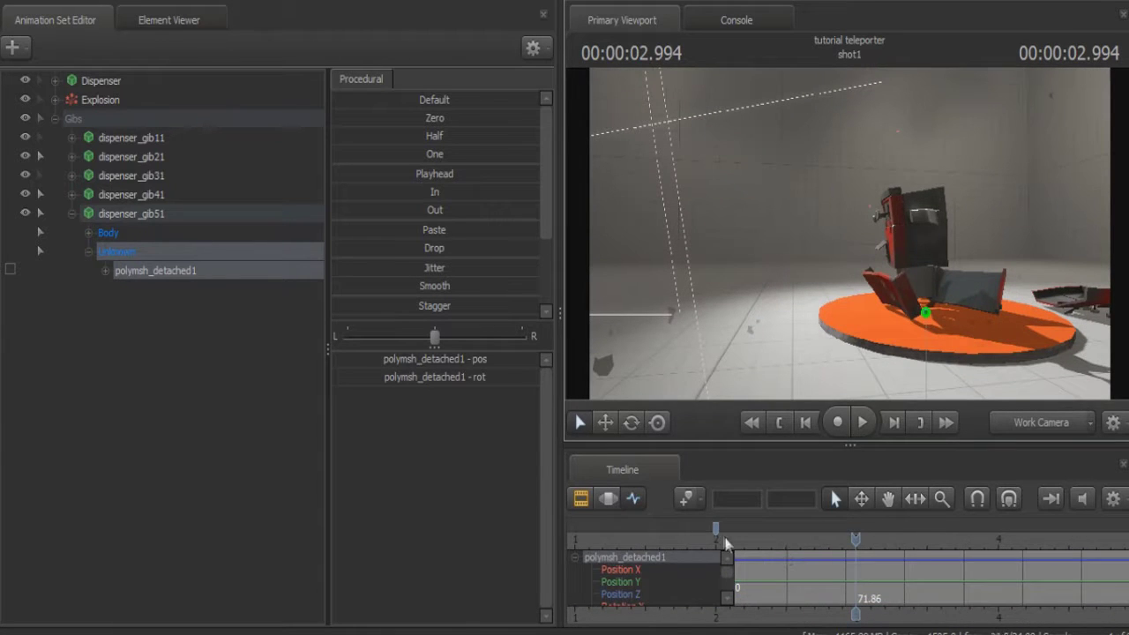
pyautogui.scroll(2, 725, 544)
pyautogui.click(659, 540)
pyautogui.scroll(7, 661, 539)
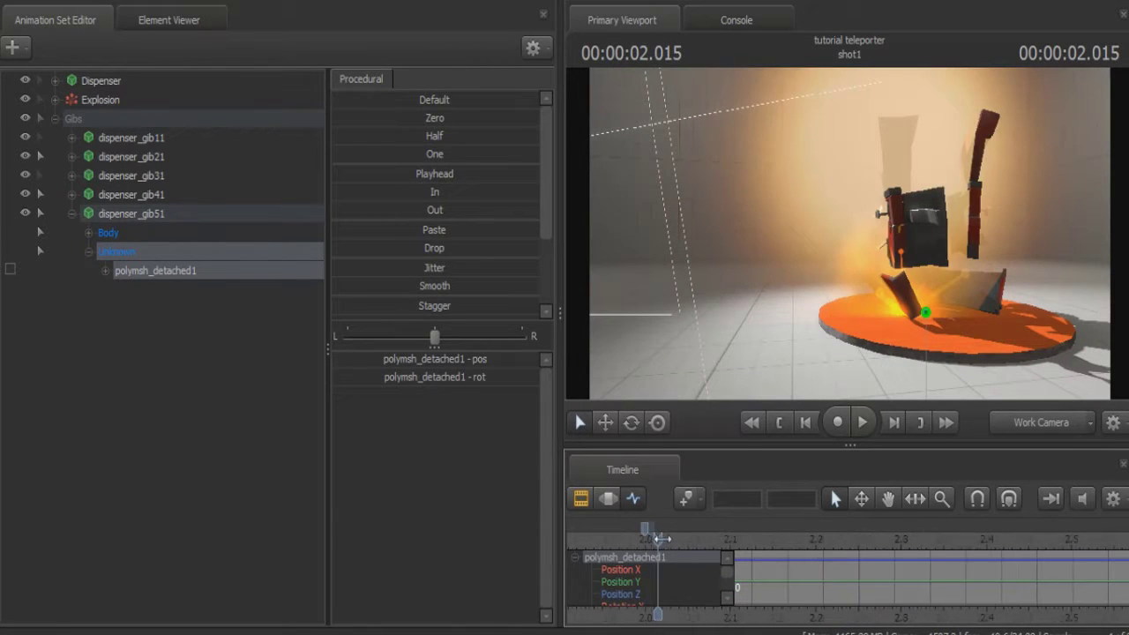
pyautogui.scroll(3, 609, 536)
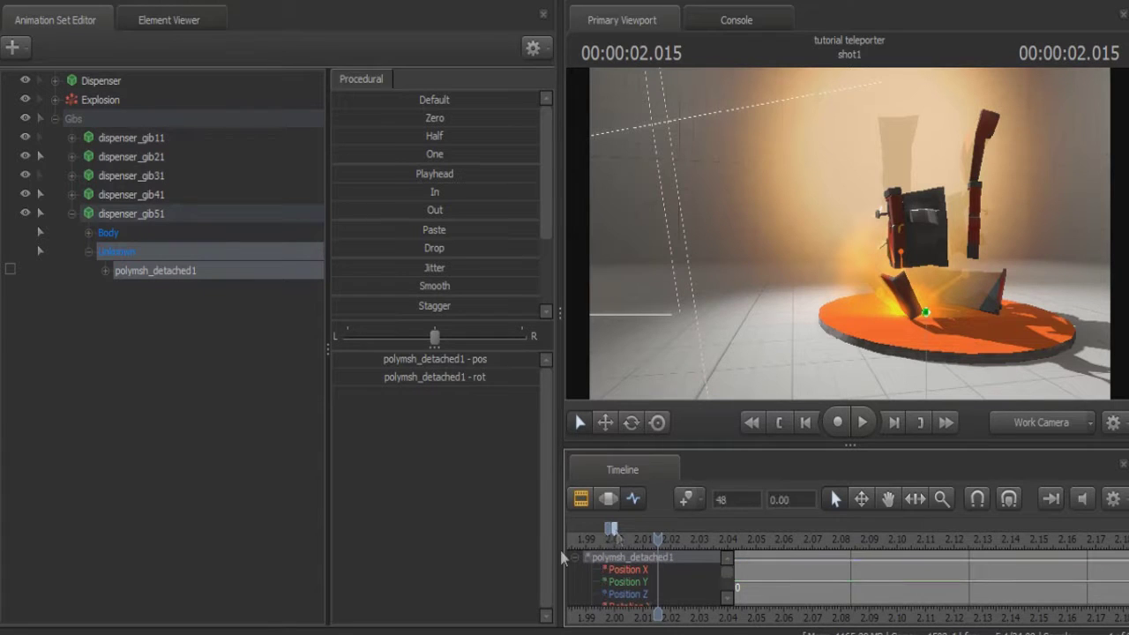
pyautogui.moveTo(801, 593); pyautogui.dragTo(1015, 584, button='middle')
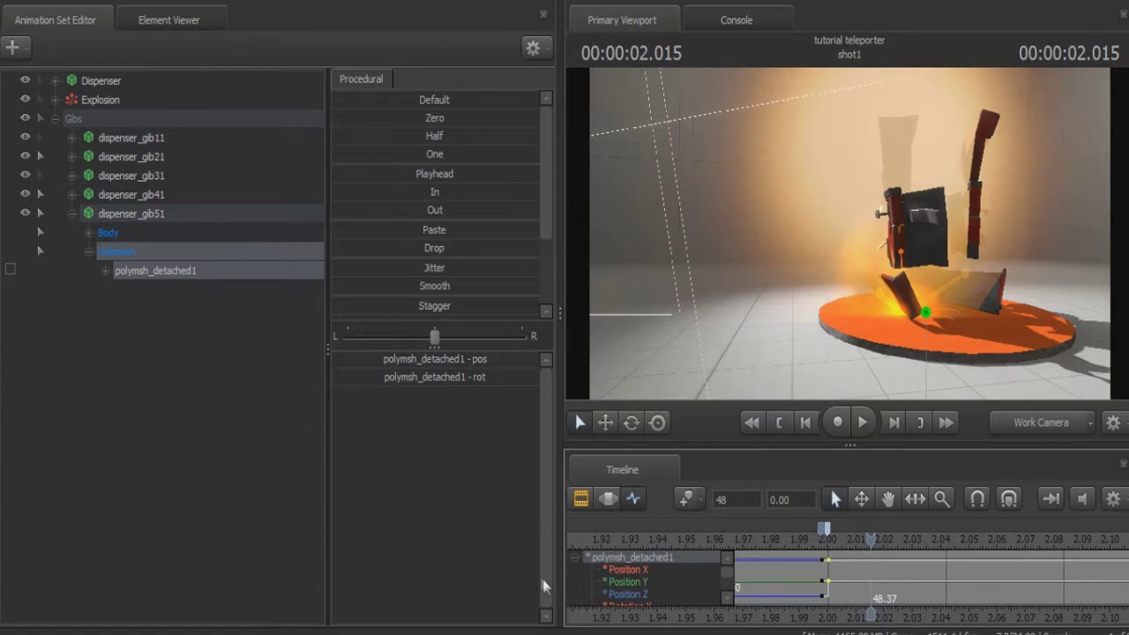
pyautogui.moveTo(560, 584); pyautogui.dragTo(152, 582)
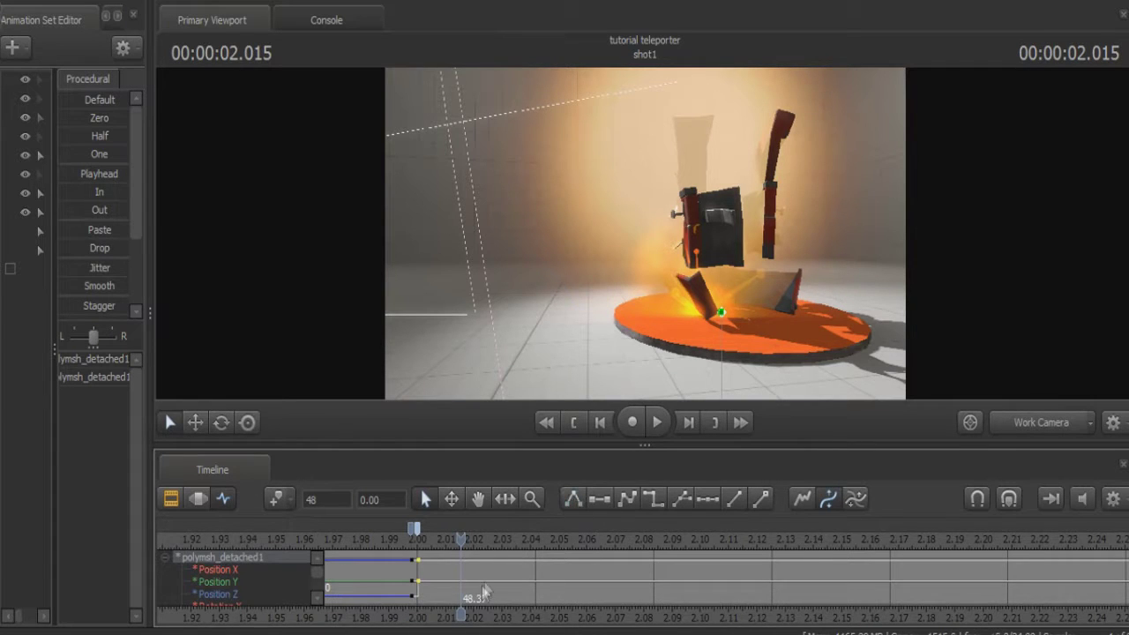
# - Move polymsh_detached1 across the floor away from the dispenser at frame 66.55, about 2.77 seconds
pyautogui.scroll(-5, 529, 558)
pyautogui.moveTo(568, 541); pyautogui.dragTo(575, 542)
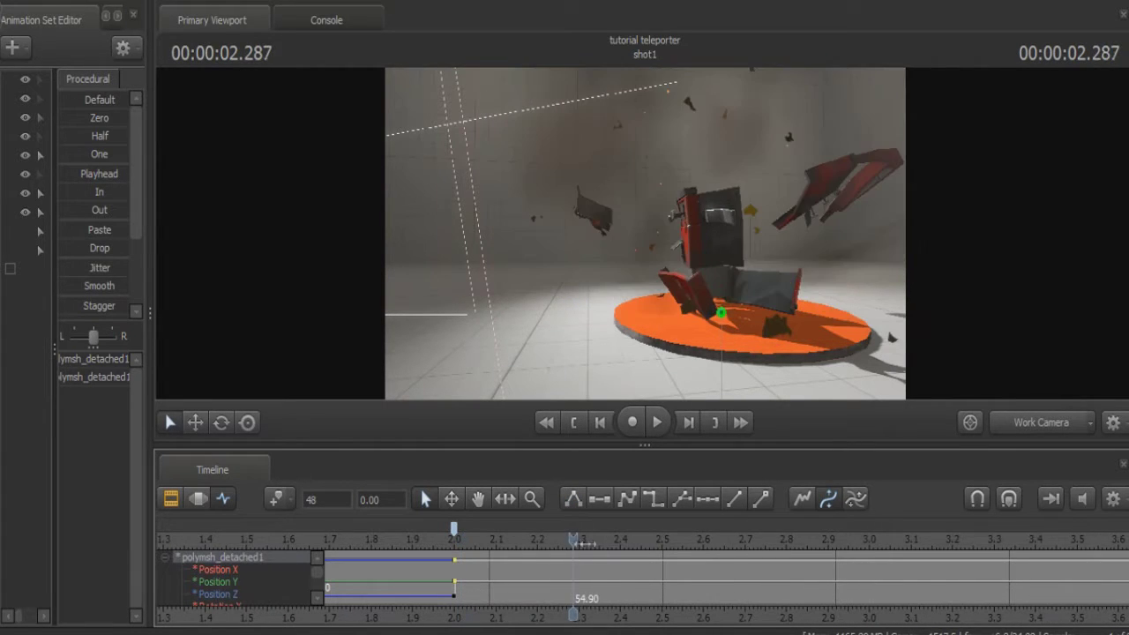
pyautogui.moveTo(583, 350); pyautogui.dragTo(527, 358)
pyautogui.press('space')
pyautogui.press('space')
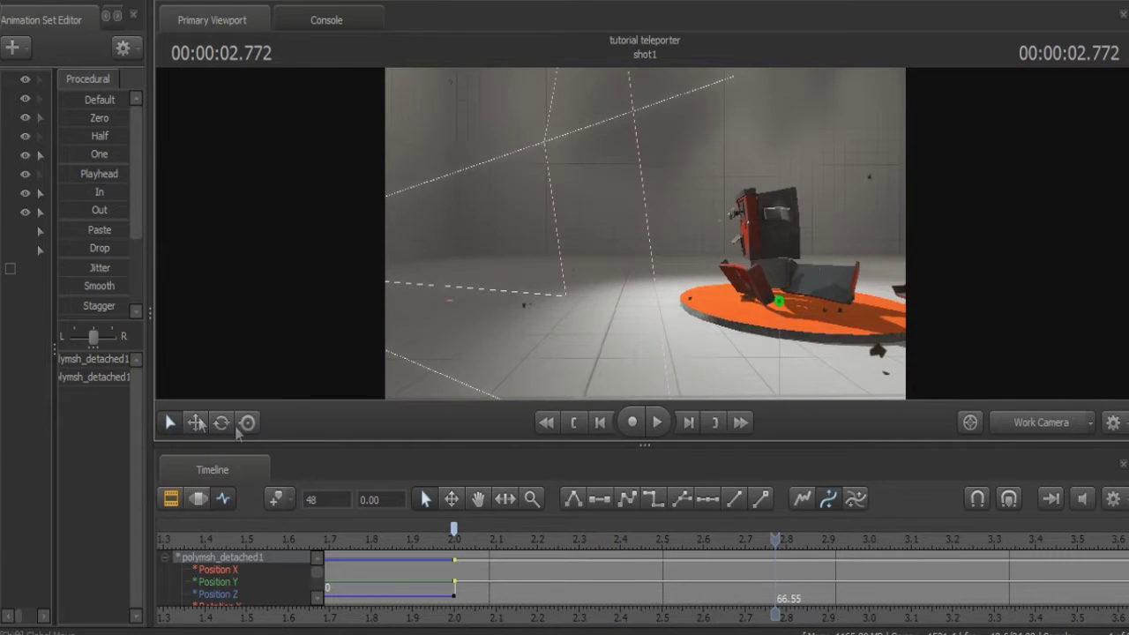
pyautogui.click(199, 424)
pyautogui.moveTo(563, 308); pyautogui.dragTo(395, 305)
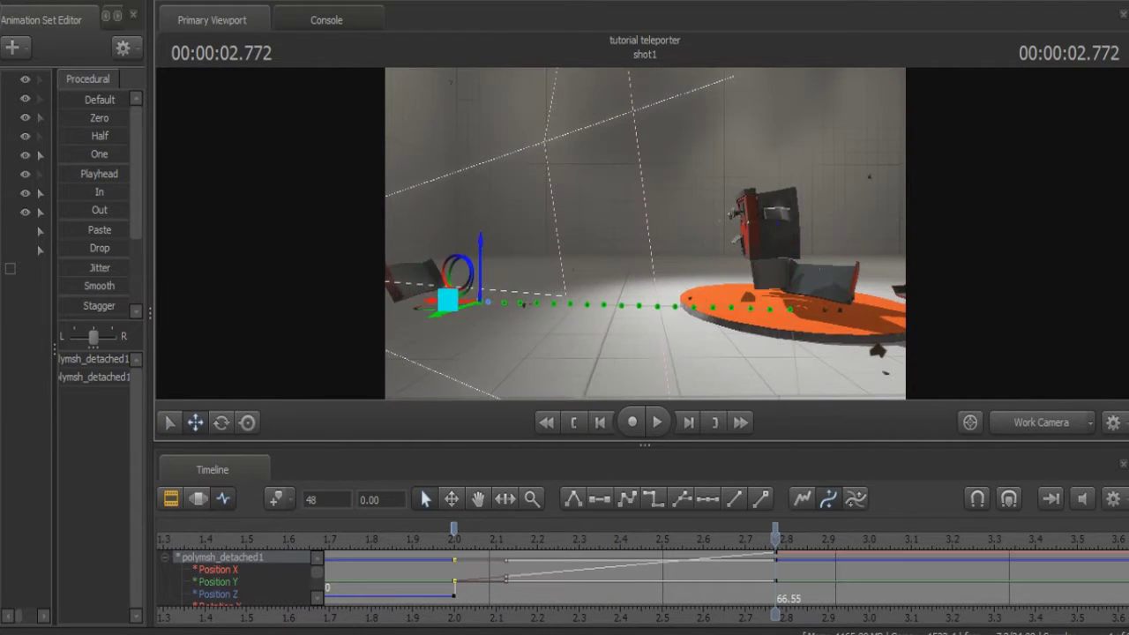
# - Rotate polymsh_detached1 into a landing orientation at frame 66.55
pyautogui.moveTo(668, 267); pyautogui.dragTo(466, 294)
pyautogui.click(222, 423)
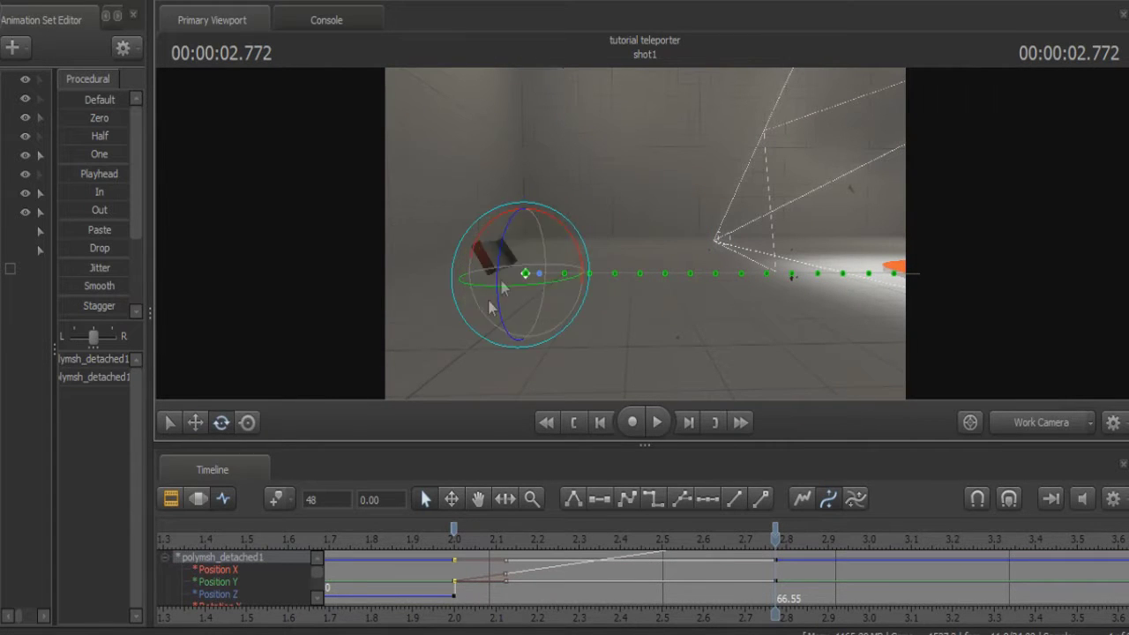
pyautogui.moveTo(540, 308); pyautogui.dragTo(513, 243)
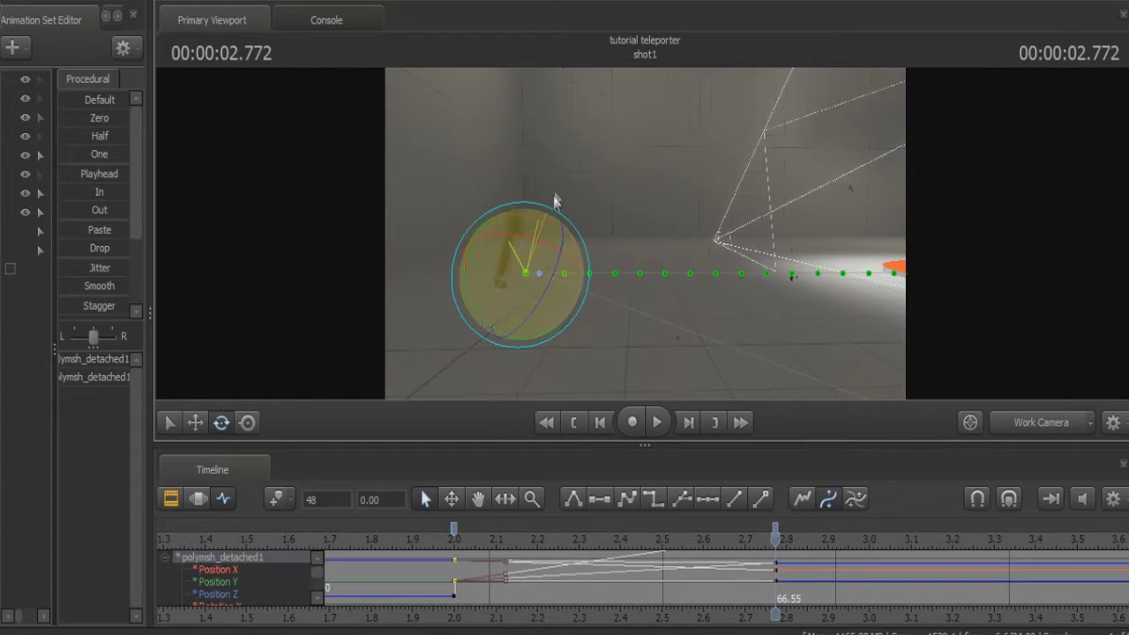
# - Rotate the detached dispenser gib at the 2.772 s keyframe and check its orientation at about 2.358 s
pyautogui.moveTo(556, 202); pyautogui.dragTo(565, 355)
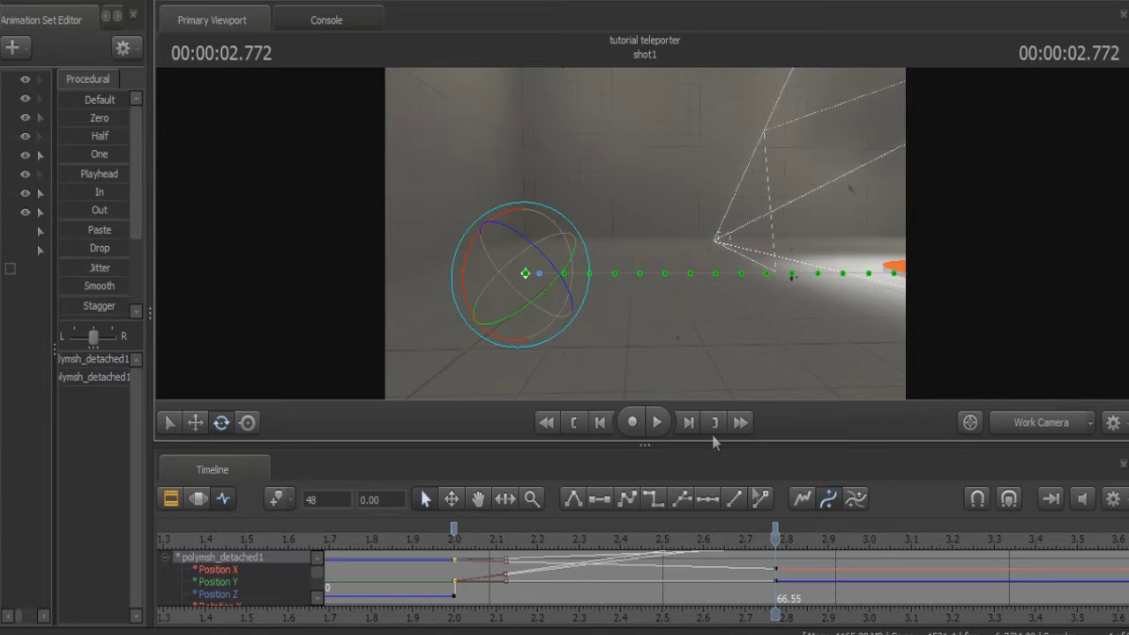
pyautogui.moveTo(775, 538); pyautogui.dragTo(604, 538)
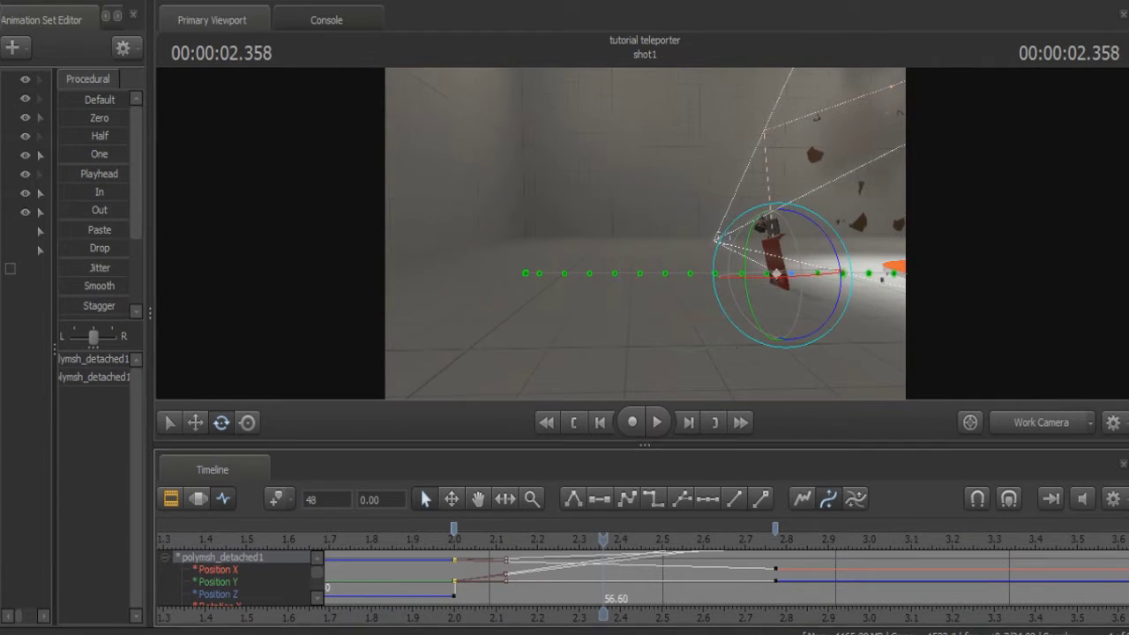
pyautogui.moveTo(776, 353); pyautogui.dragTo(749, 226)
# - Rotate the flying dispenser gib at 2.125 s (frame 51), near the start of its flight path
pyautogui.press('Left')
pyautogui.press('Left')
pyautogui.press('Left')
pyautogui.press('Left')
pyautogui.press('Left')
pyautogui.press('Left')
pyautogui.press('Left')
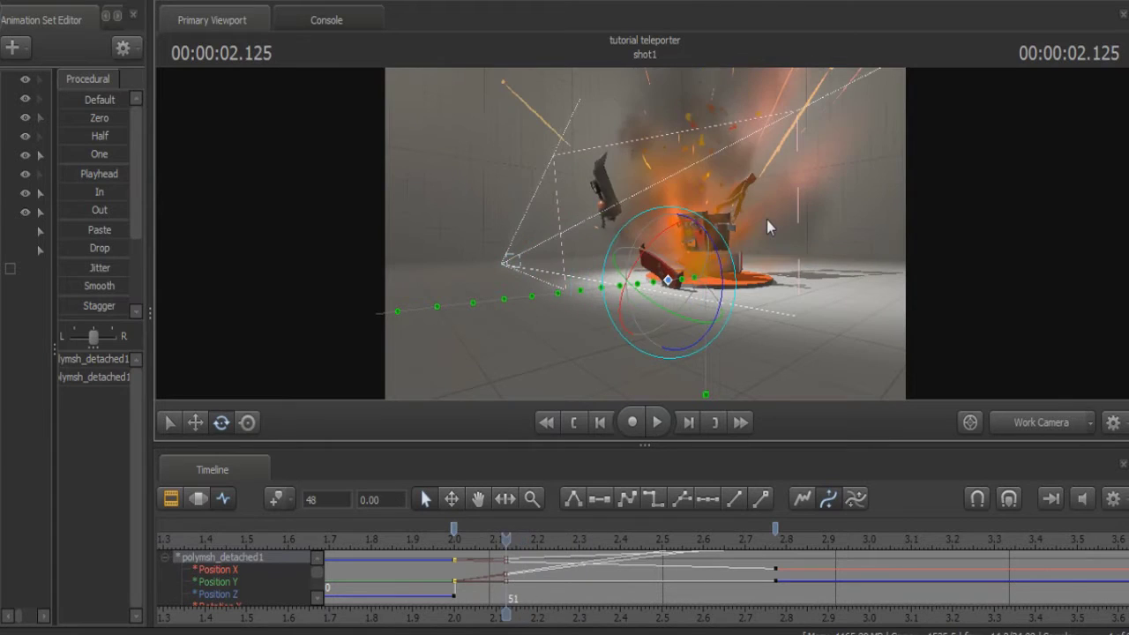
pyautogui.press('Right')
pyautogui.moveTo(766, 219); pyautogui.dragTo(646, 240)
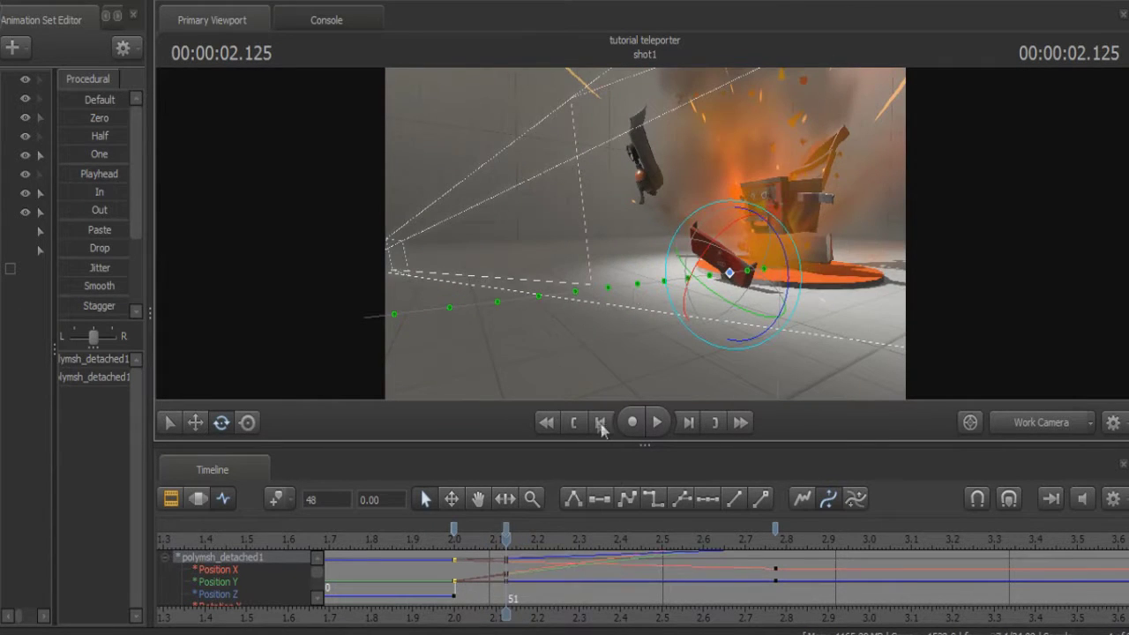
# - Examine the gib's tumbling along its path by stepping from 2.125 s forward to 2.583 s
pyautogui.press('Right')
pyautogui.press('Right')
pyautogui.press('Right')
pyautogui.press('Right')
pyautogui.press('Right')
pyautogui.press('Right')
pyautogui.press('Right')
pyautogui.press('Right')
pyautogui.press('Right')
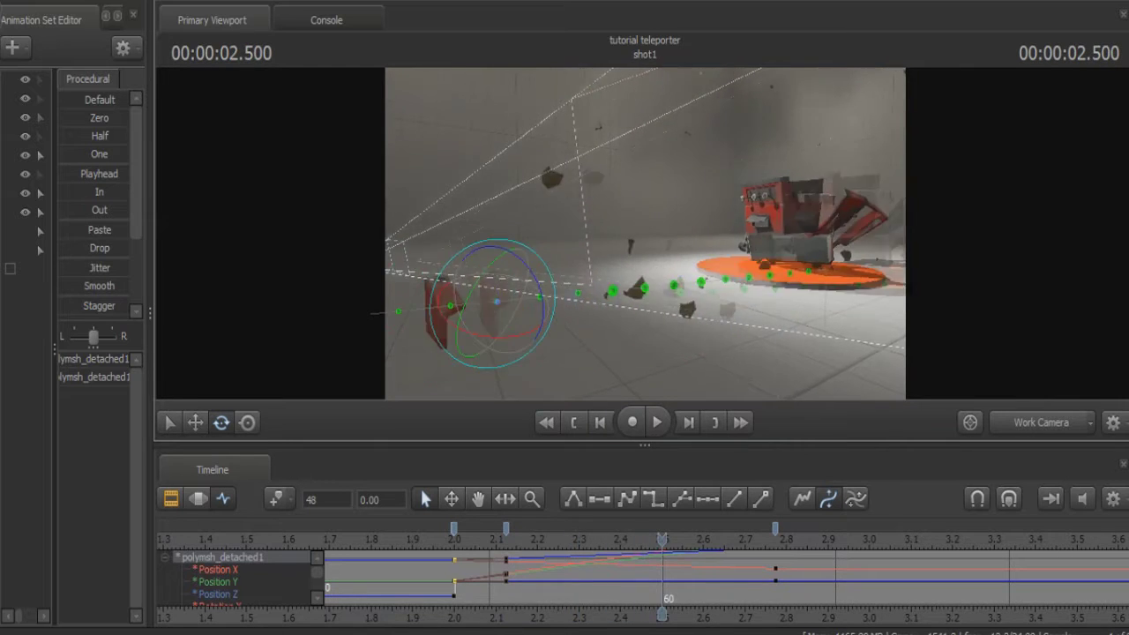
pyautogui.moveTo(646, 239); pyautogui.dragTo(648, 239)
pyautogui.press('Right')
pyautogui.press('Right')
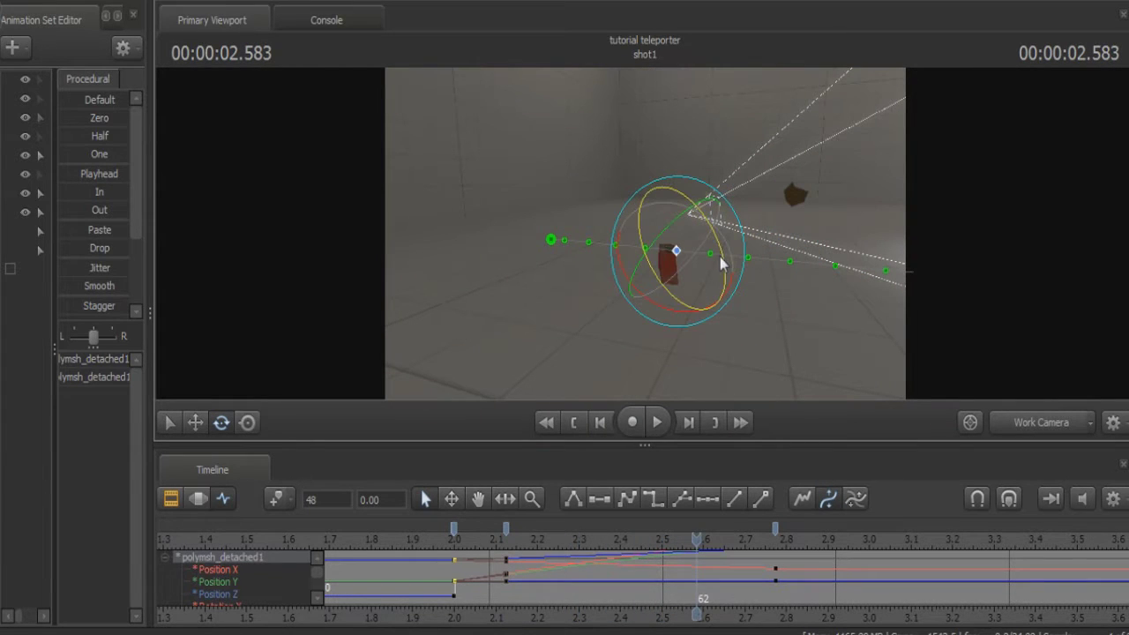
# - Rotate the gib further at the 2.772 s keyframe at the end of its path
pyautogui.press('Up')
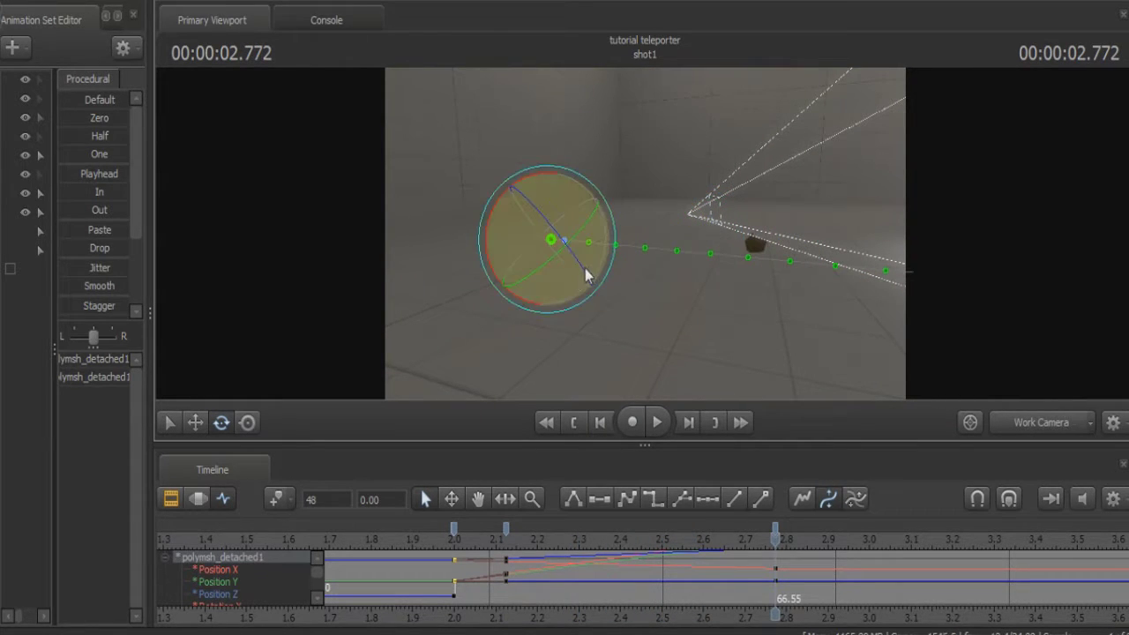
pyautogui.moveTo(584, 268); pyautogui.dragTo(468, 298)
# - Examine the gib's tumbling frame by frame from the end of its path back to 2.208 s
pyautogui.press('Left')
pyautogui.press('Left')
pyautogui.press('Left')
pyautogui.moveTo(787, 289); pyautogui.dragTo(645, 234)
pyautogui.press('Left')
pyautogui.press('Left')
pyautogui.press('Left')
pyautogui.press('Left')
pyautogui.press('Left')
pyautogui.press('Left')
pyautogui.press('Left')
pyautogui.press('Left')
pyautogui.press('Left')
pyautogui.press('Left')
pyautogui.press('Left')
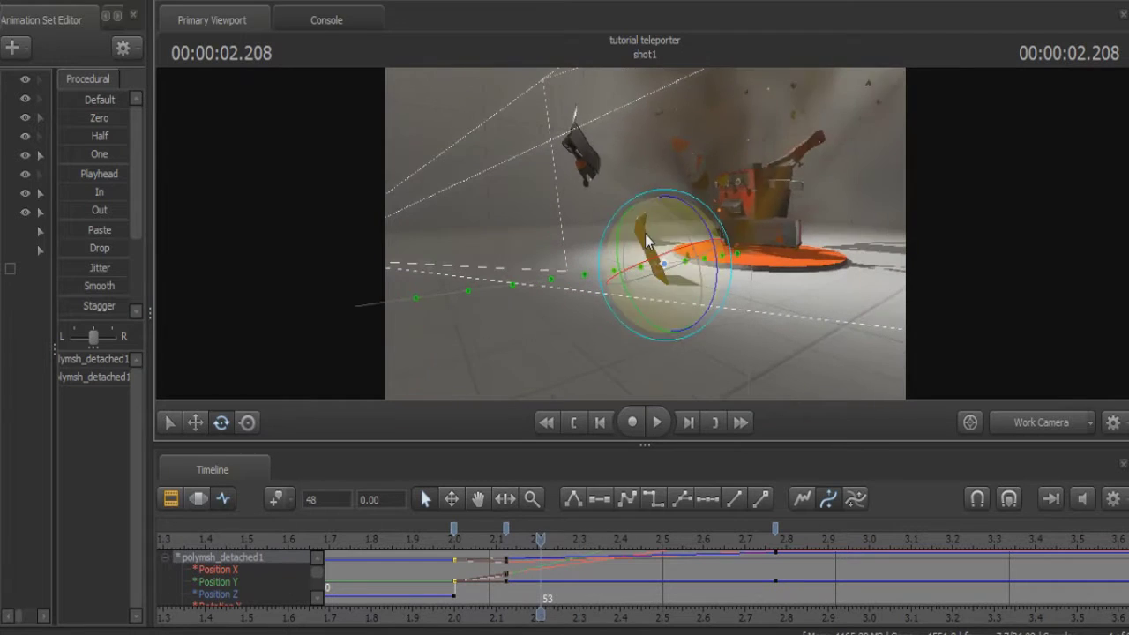
pyautogui.press('Left')
pyautogui.press('Left')
pyautogui.press('Right')
pyautogui.press('Right')
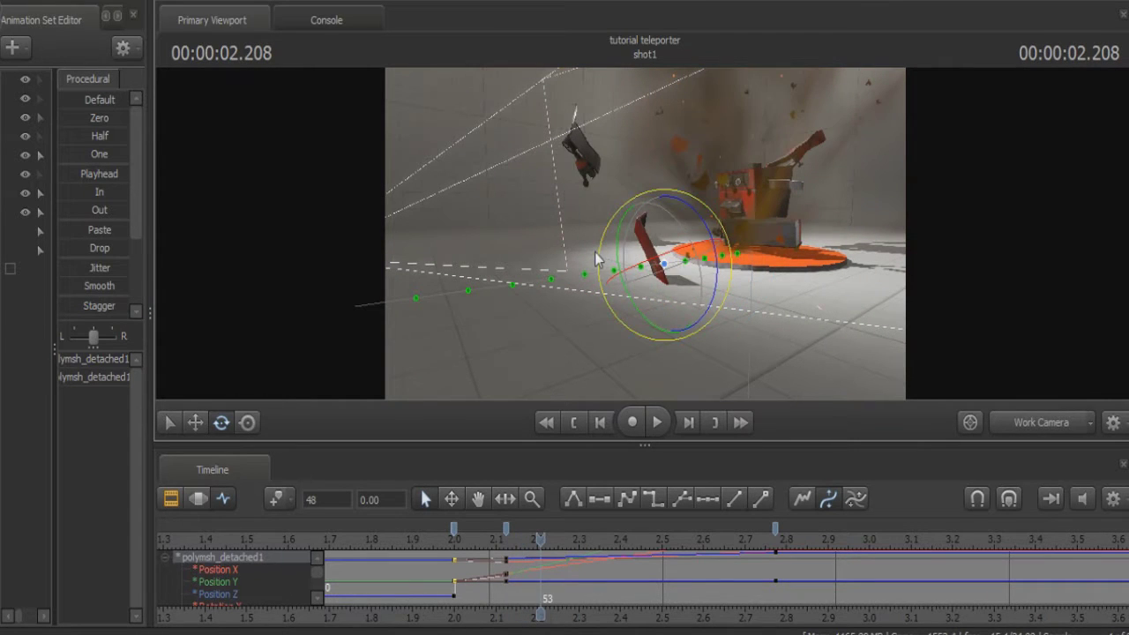
# - At 2.772 s, expand polymsh_detached1 under dispenser_gib51 in a widened Animation Set Editor and select only its rot control
pyautogui.press('Up')
pyautogui.press('a')
pyautogui.moveTo(508, 269); pyautogui.dragTo(645, 233)
pyautogui.press('s')
pyautogui.moveTo(711, 330); pyautogui.dragTo(645, 234)
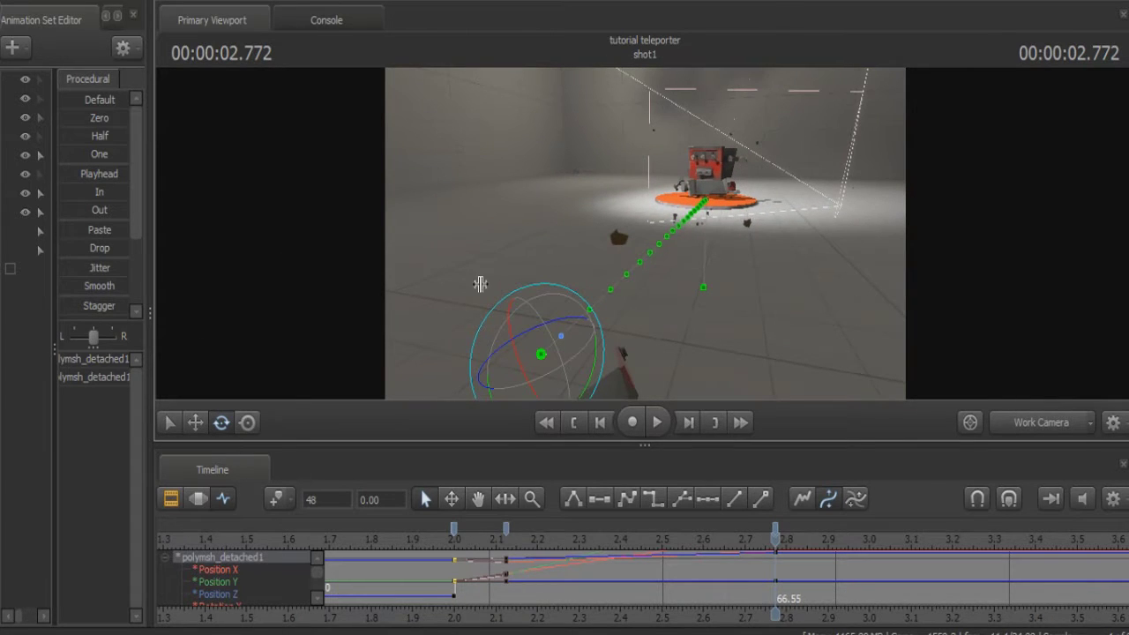
pyautogui.moveTo(480, 283); pyautogui.dragTo(611, 278)
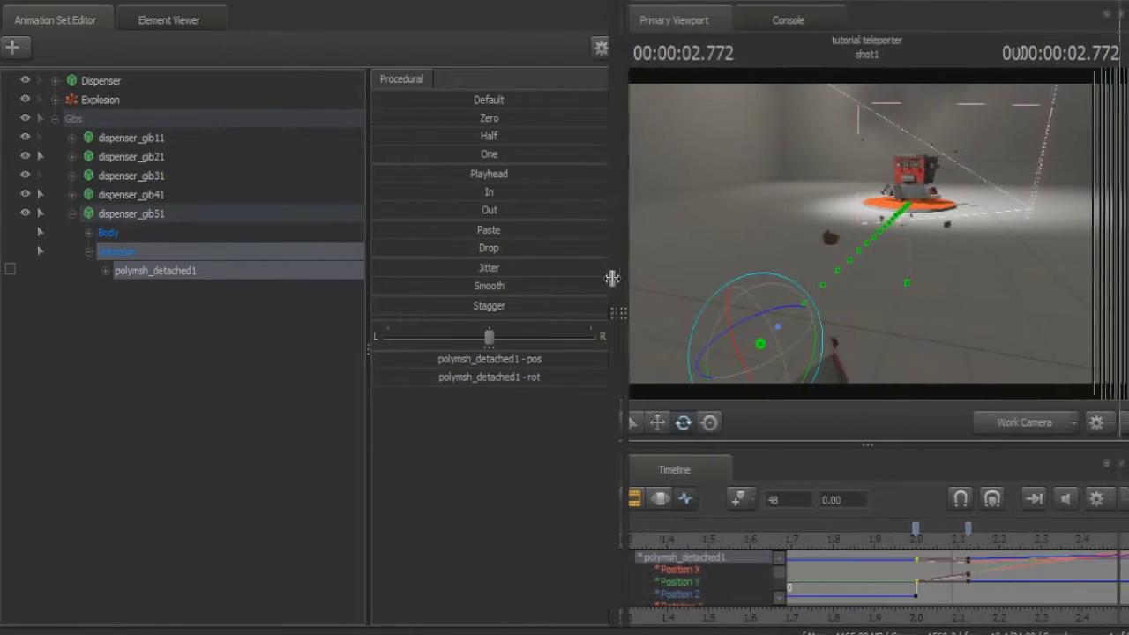
pyautogui.click(107, 269)
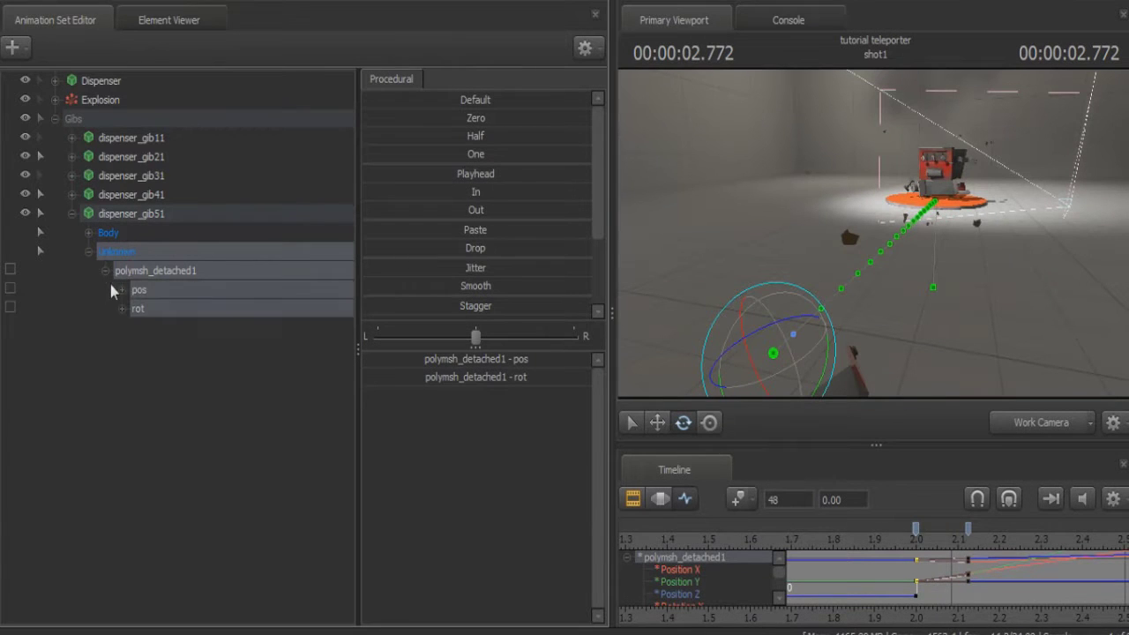
pyautogui.click(145, 307)
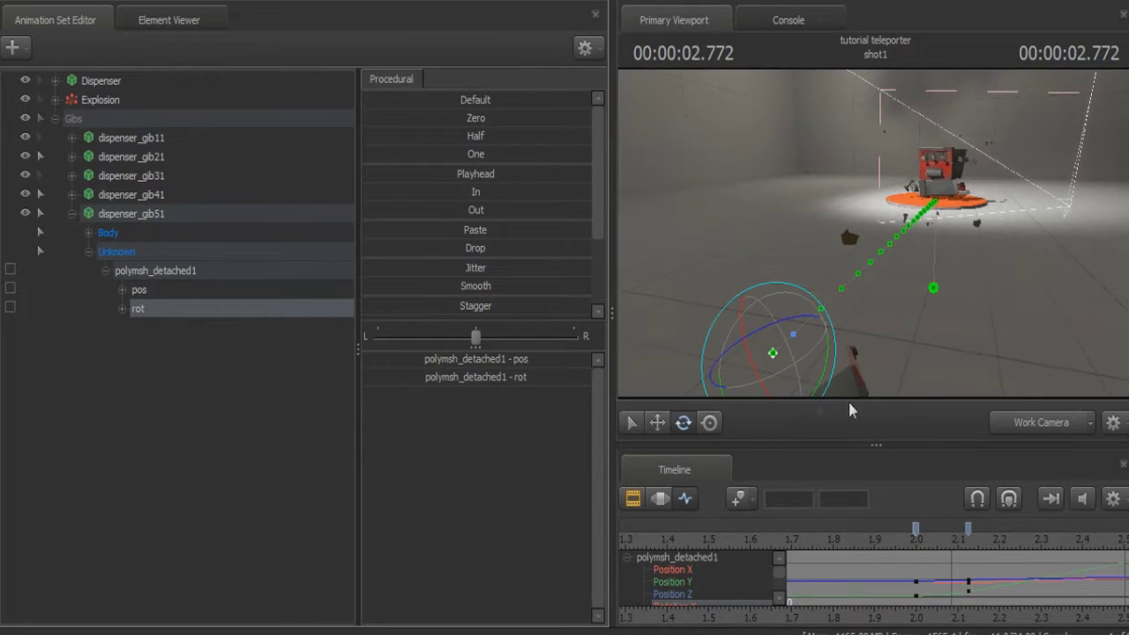
# - Select the rotation keyframe at 2.772 s in the graph and rotate the gib there
pyautogui.moveTo(891, 256); pyautogui.dragTo(896, 256)
pyautogui.scroll(-2, 919, 582)
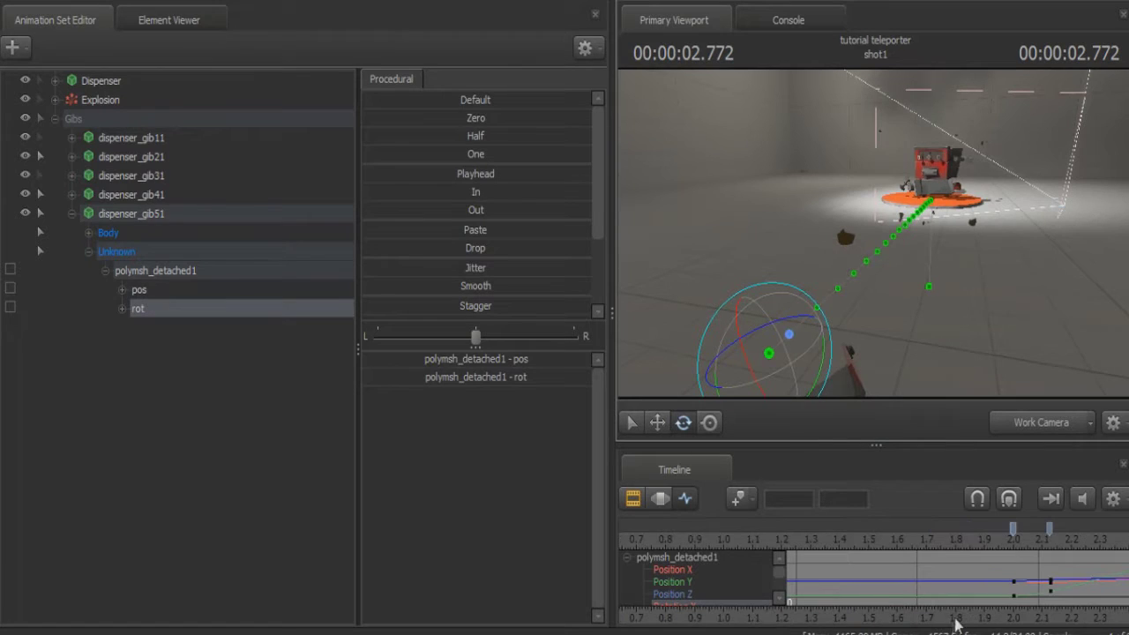
pyautogui.moveTo(953, 620); pyautogui.dragTo(816, 623, button='middle')
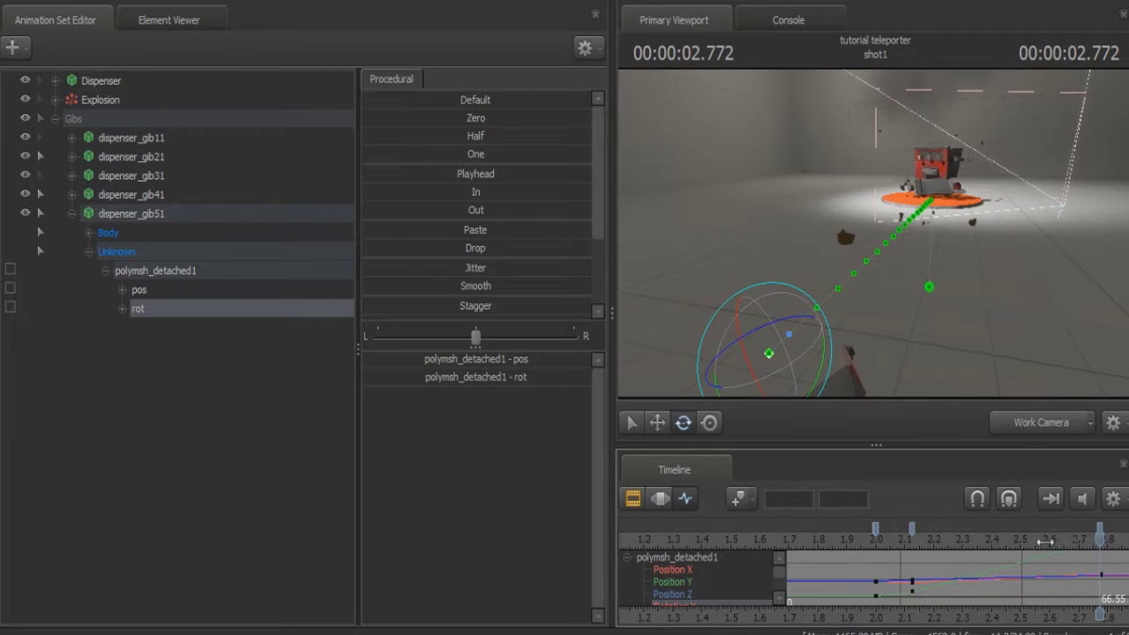
pyautogui.moveTo(1093, 545)
pyautogui.mouseDown()
pyautogui.moveTo(908, 545)
pyautogui.moveTo(1094, 567)
pyautogui.mouseUp()
pyautogui.click(1099, 529)
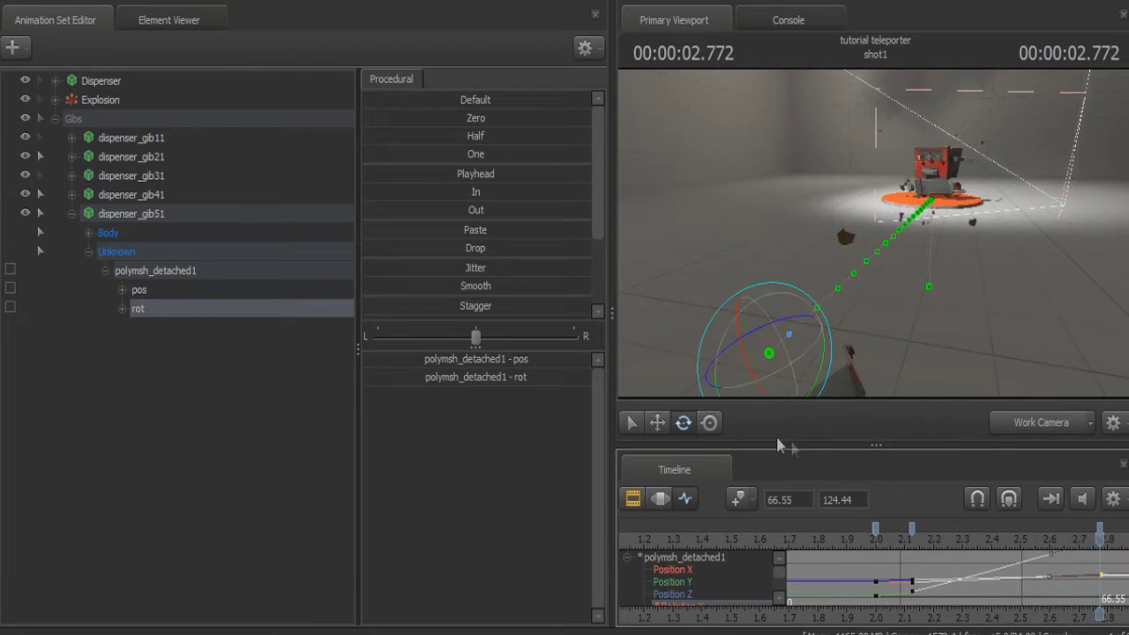
pyautogui.moveTo(839, 374); pyautogui.dragTo(738, 450)
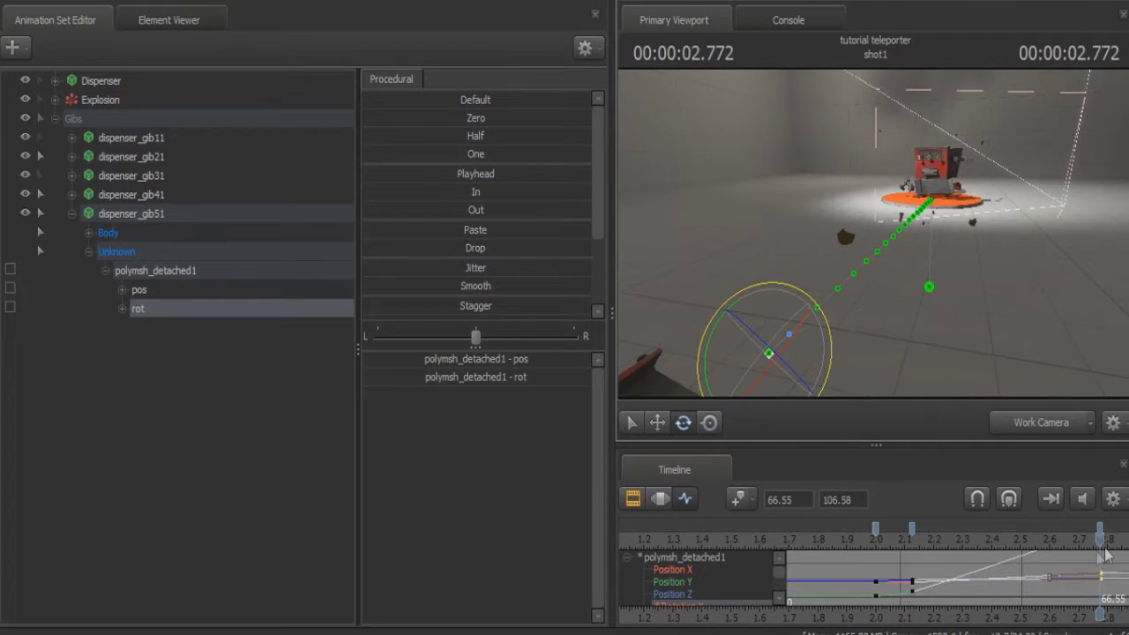
# - Delete the rotation keyframe at 2.772 s and rotate the gib at 2.699 s instead
pyautogui.moveTo(1108, 554); pyautogui.dragTo(1078, 541)
pyautogui.press('Delete')
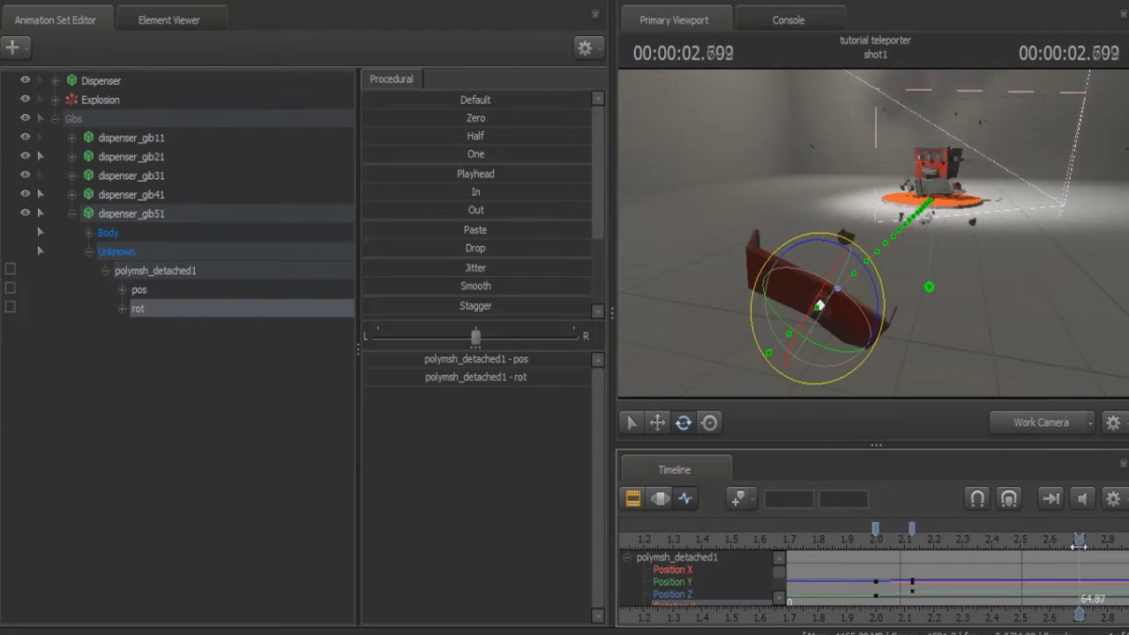
pyautogui.moveTo(864, 256); pyautogui.dragTo(825, 408)
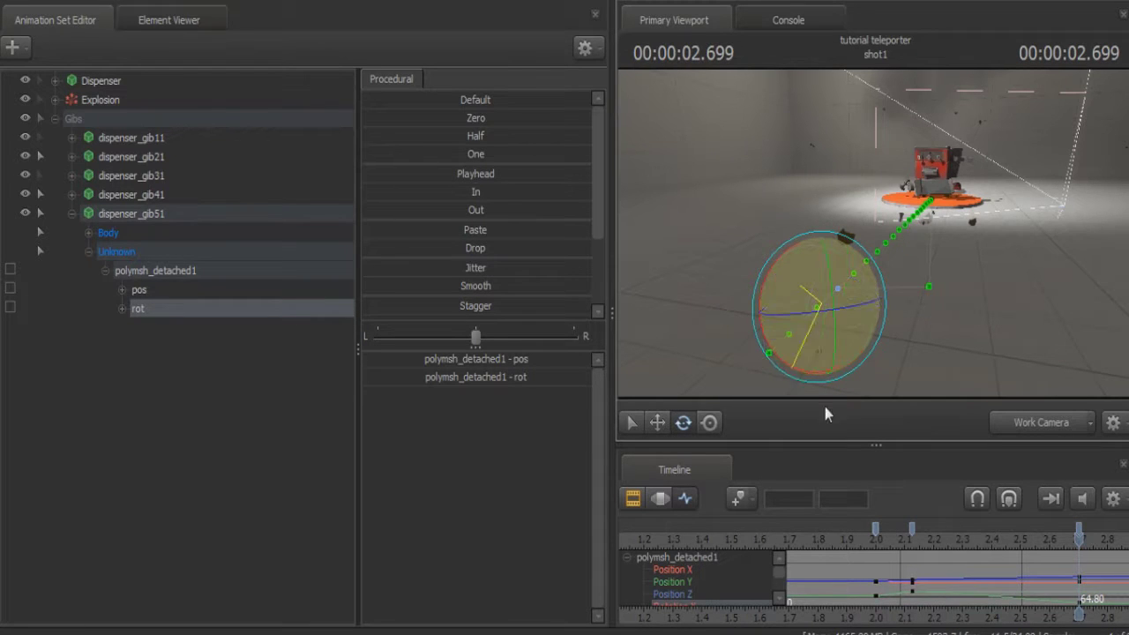
# - Select the whole polymsh_detached1 control and move the gib straight up at 2.699 s
pyautogui.click(657, 424)
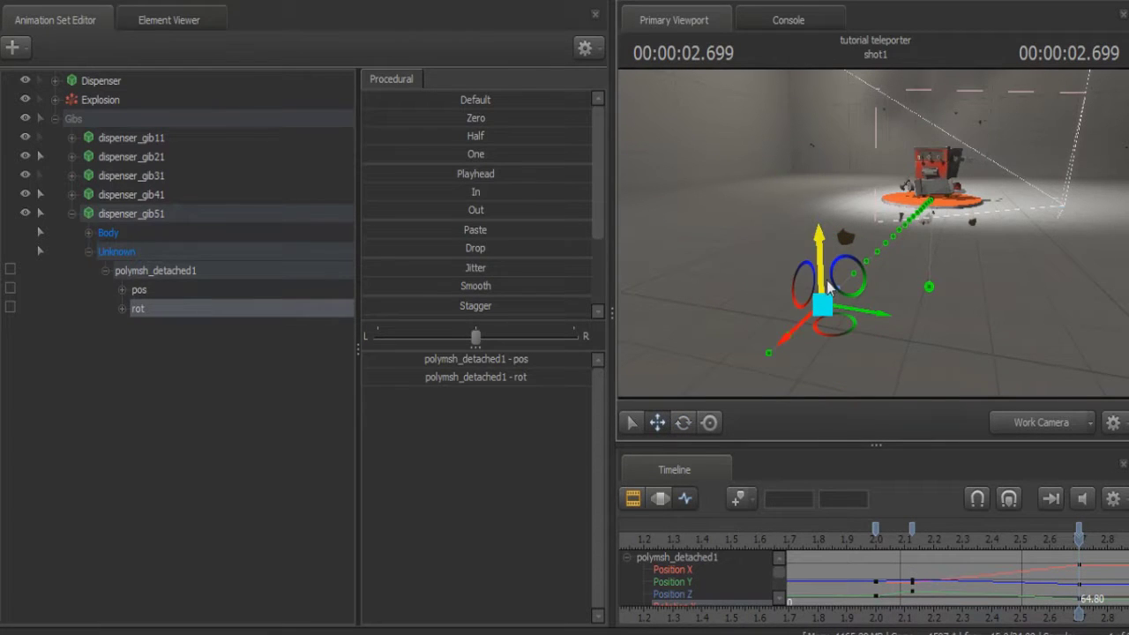
pyautogui.moveTo(829, 234); pyautogui.dragTo(834, 216)
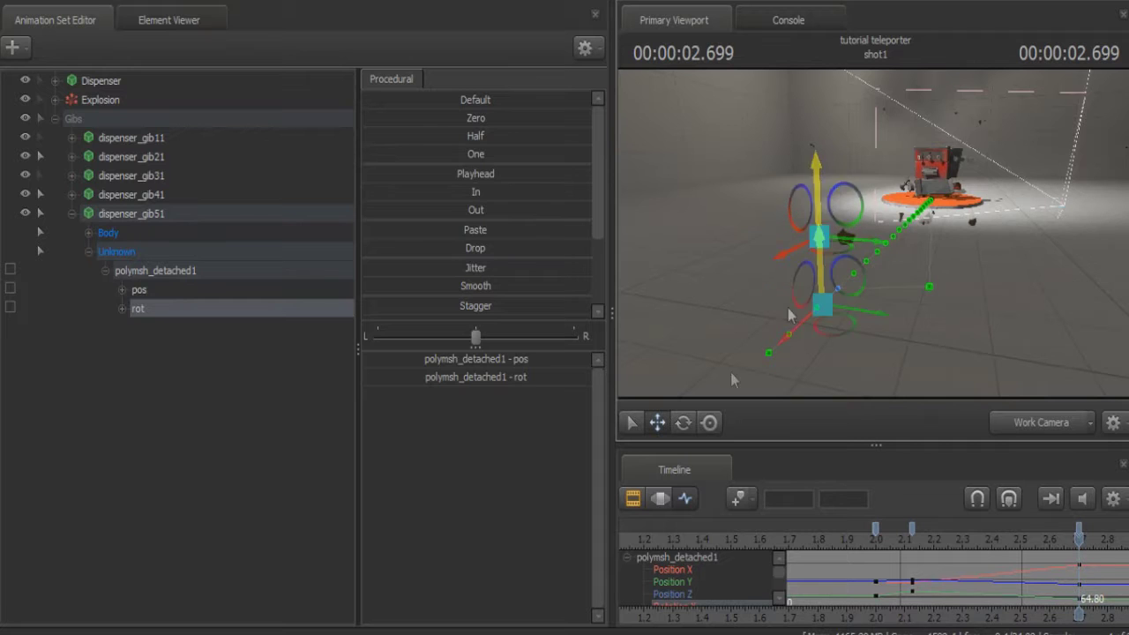
pyautogui.hotkey('ctrl', 'z')
pyautogui.click(181, 272)
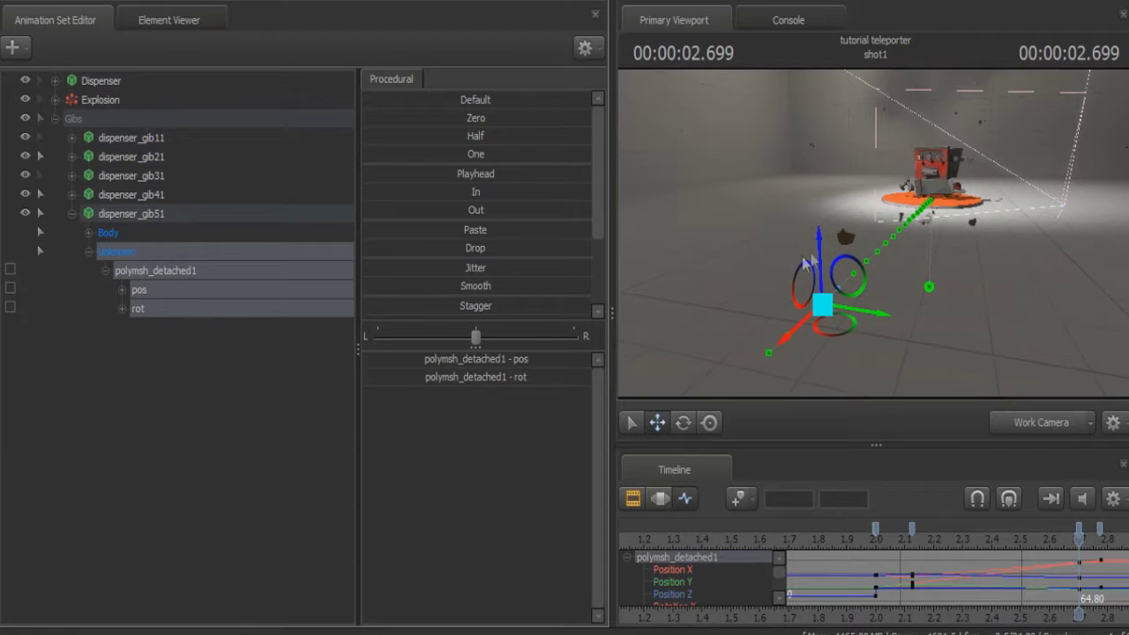
pyautogui.moveTo(818, 243); pyautogui.dragTo(818, 154)
# - Examine the raised flight path backward to 2.041 s, switching the viewport to camera1
pyautogui.press('Left')
pyautogui.press('Left')
pyautogui.press('Left')
pyautogui.press('Left')
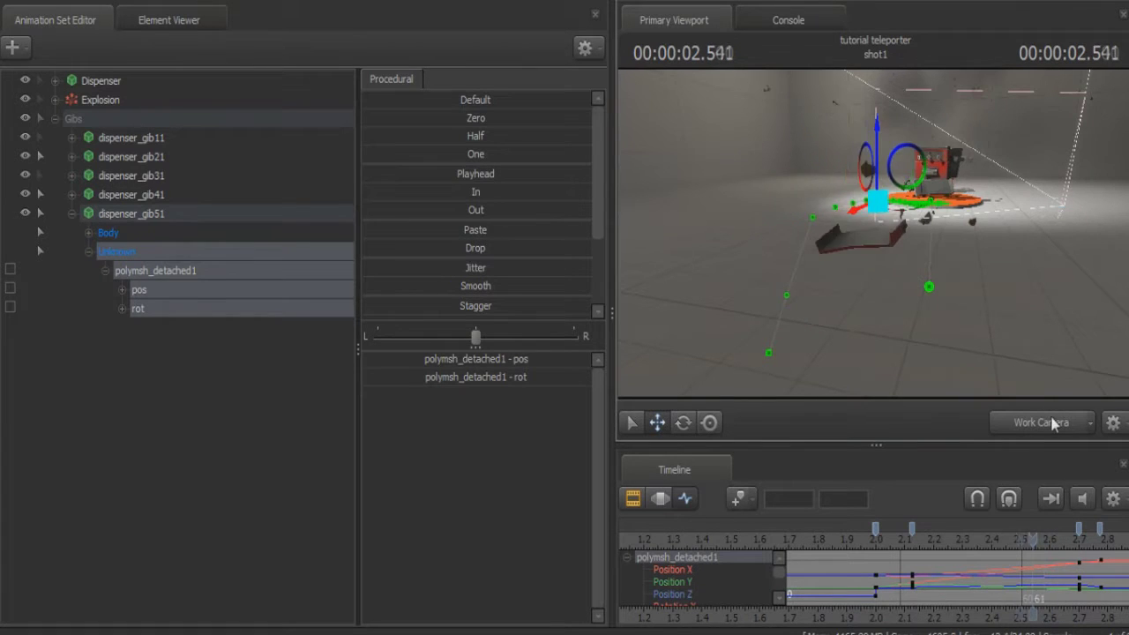
pyautogui.click(1052, 424)
pyautogui.press('Left')
pyautogui.press('Left')
pyautogui.press('Left')
pyautogui.press('Left')
pyautogui.press('Left')
pyautogui.press('Left')
pyautogui.press('Left')
pyautogui.press('Left')
pyautogui.press('Left')
pyautogui.press('Left')
pyautogui.press('Left')
pyautogui.press('Left')
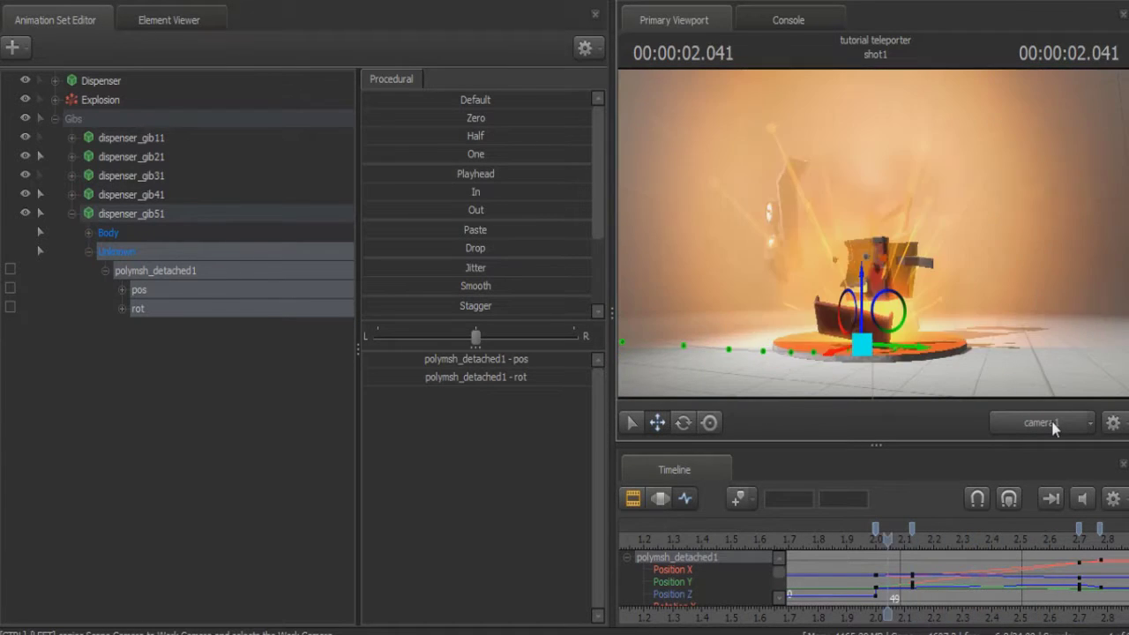
# - At 2.208 s, rotate polymsh_detached1 with its outer end tilted downward and raise it slightly
pyautogui.press('Right')
pyautogui.press('Right')
pyautogui.press('Right')
pyautogui.press('Right')
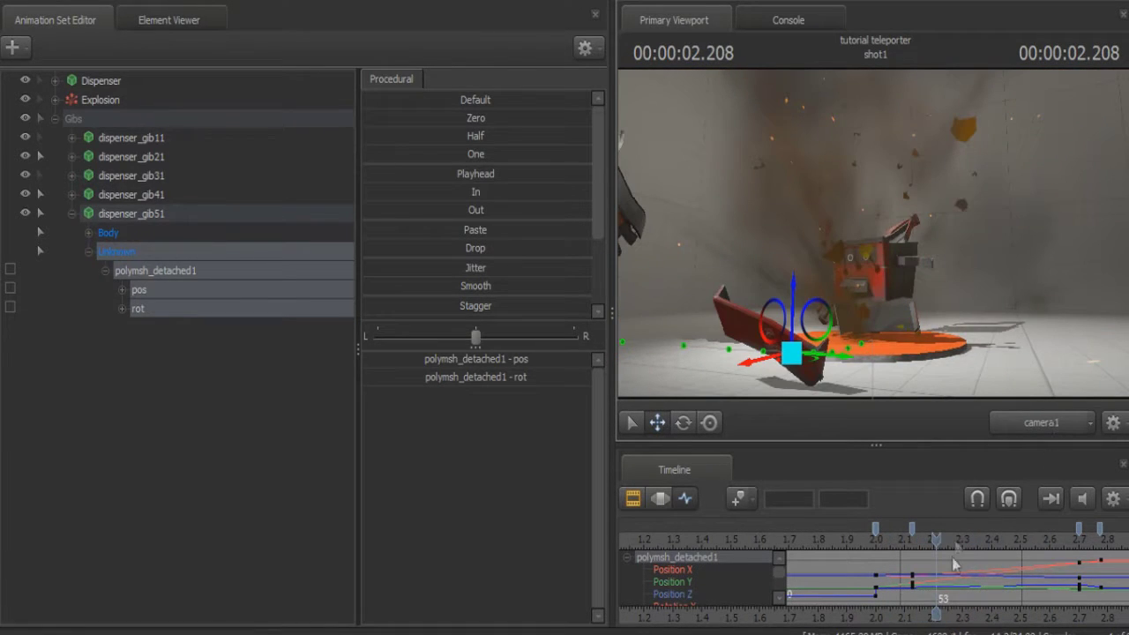
pyautogui.click(683, 424)
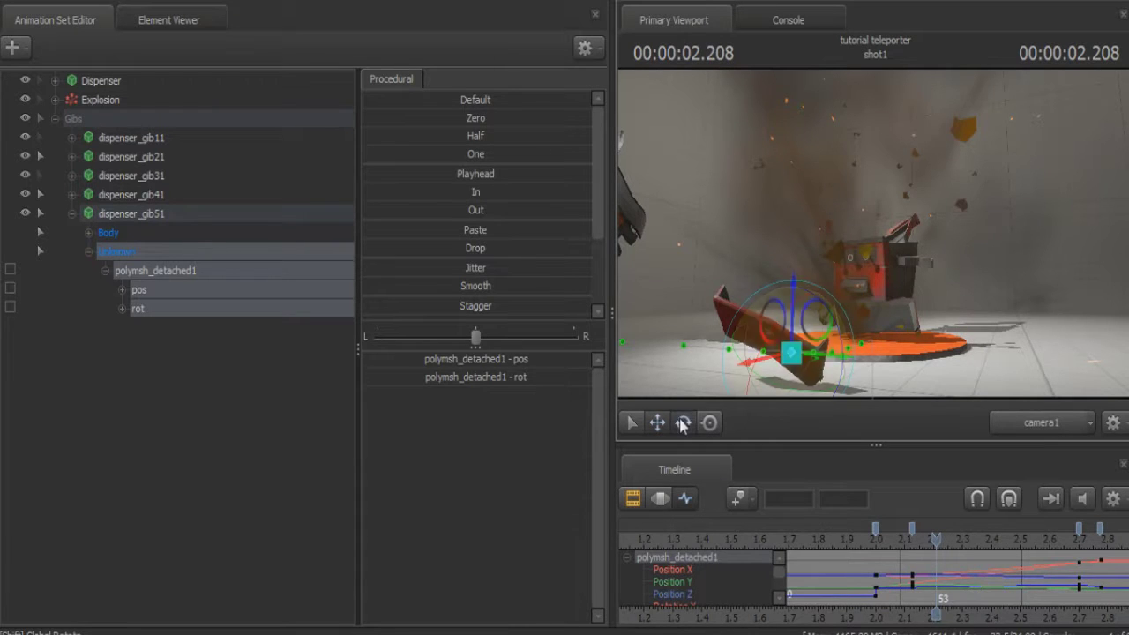
pyautogui.moveTo(829, 318); pyautogui.dragTo(612, 439)
pyautogui.click(657, 422)
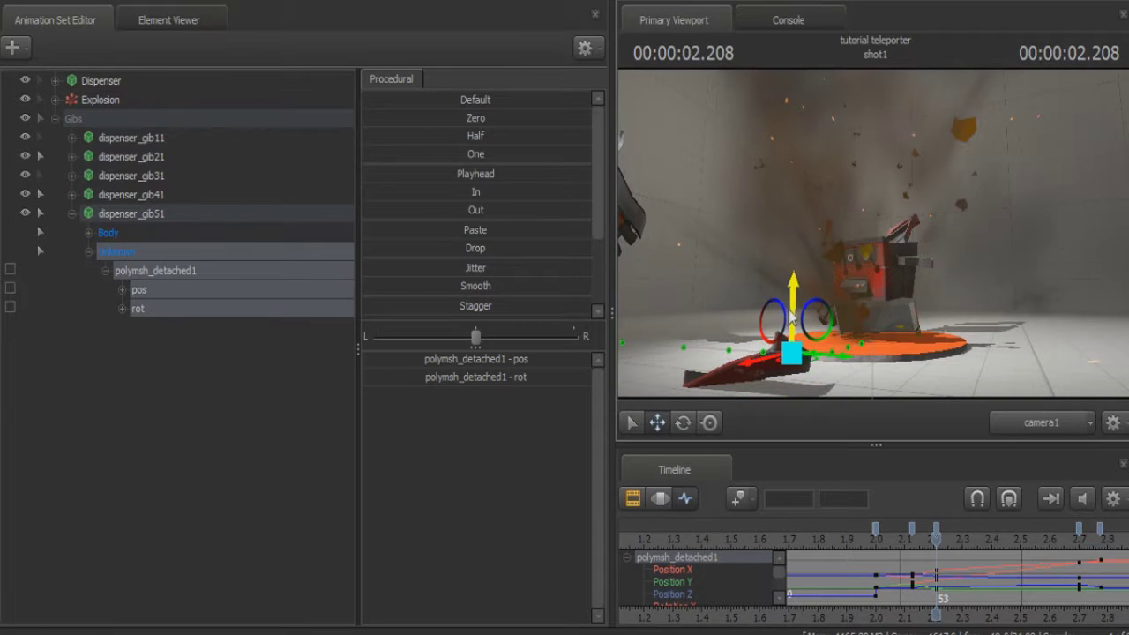
# - Play the gib's flight through camera1 from 2.000 s
pyautogui.press('Left')
pyautogui.press('Left')
pyautogui.press('Left')
pyautogui.press('Left')
pyautogui.press('Left')
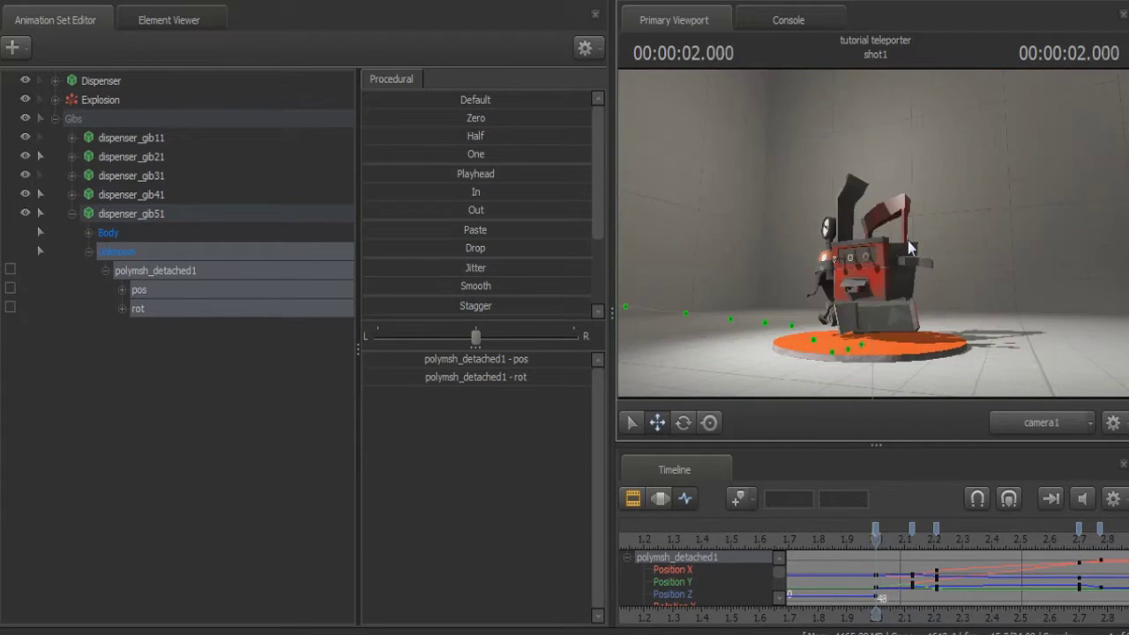
pyautogui.press('space')
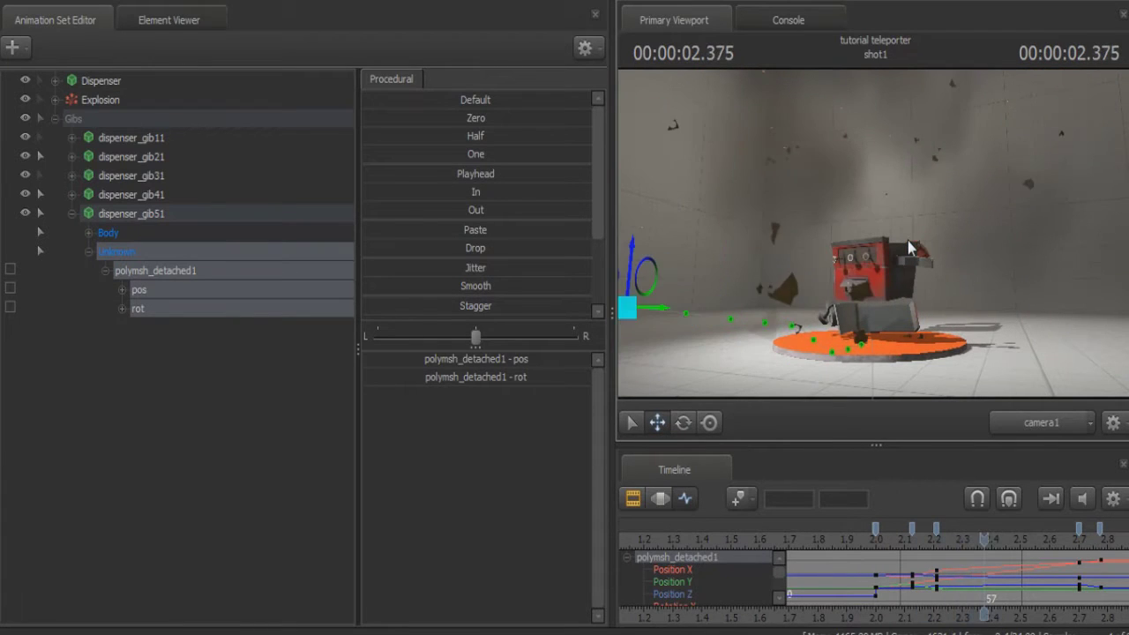
# - Switch to the Work Camera and rotate polymsh_detached1 at the 2.699 s keyframe
pyautogui.click(1052, 426)
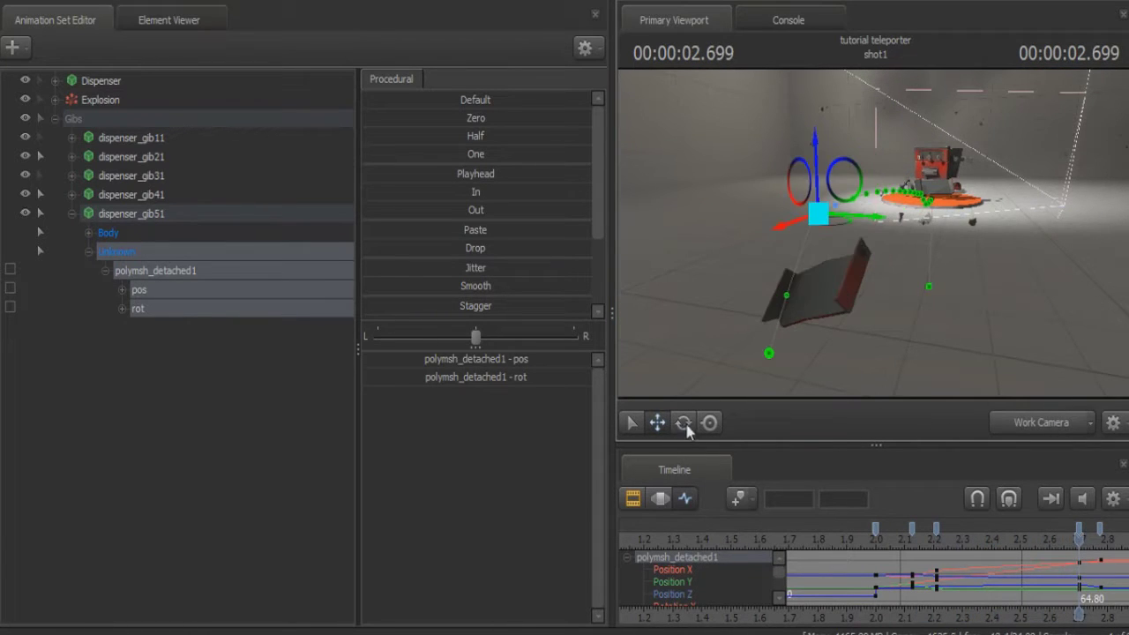
pyautogui.click(682, 423)
pyautogui.moveTo(758, 243); pyautogui.dragTo(819, 337)
# - Examine the gib's rotation through camera1 by stepping backward to 2.166 s
pyautogui.click(1071, 428)
pyautogui.press('Left')
pyautogui.press('Left')
pyautogui.press('Left')
pyautogui.press('Left')
pyautogui.press('Left')
pyautogui.press('Left')
pyautogui.press('Left')
pyautogui.press('Left')
pyautogui.press('Left')
pyautogui.press('Left')
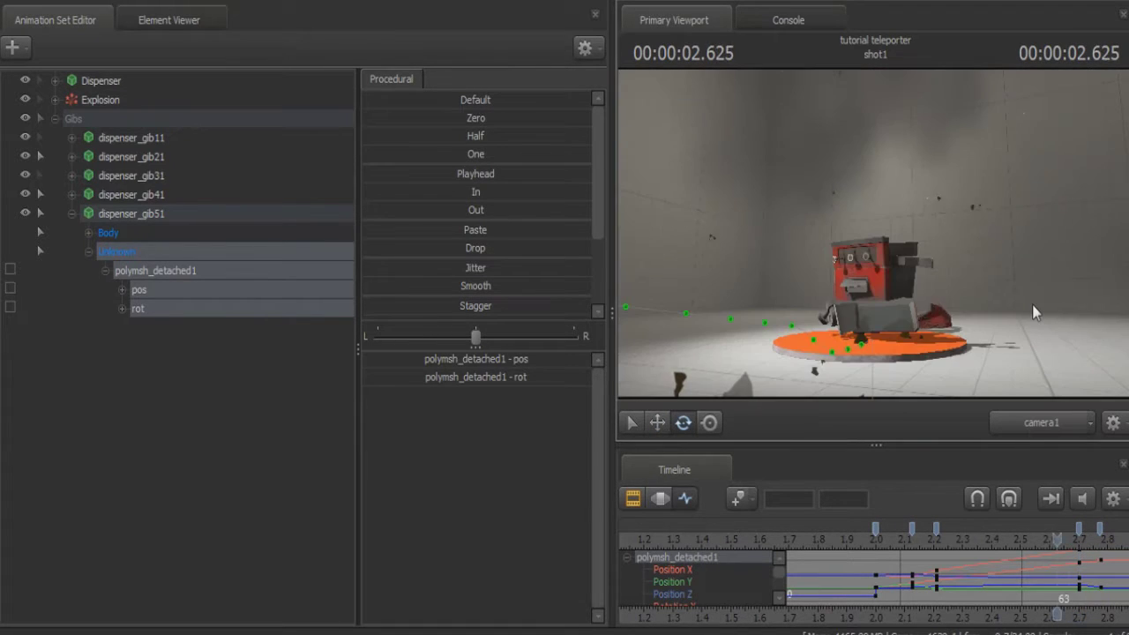
pyautogui.press('Left')
pyautogui.press('Left')
pyautogui.press('Left')
pyautogui.press('Left')
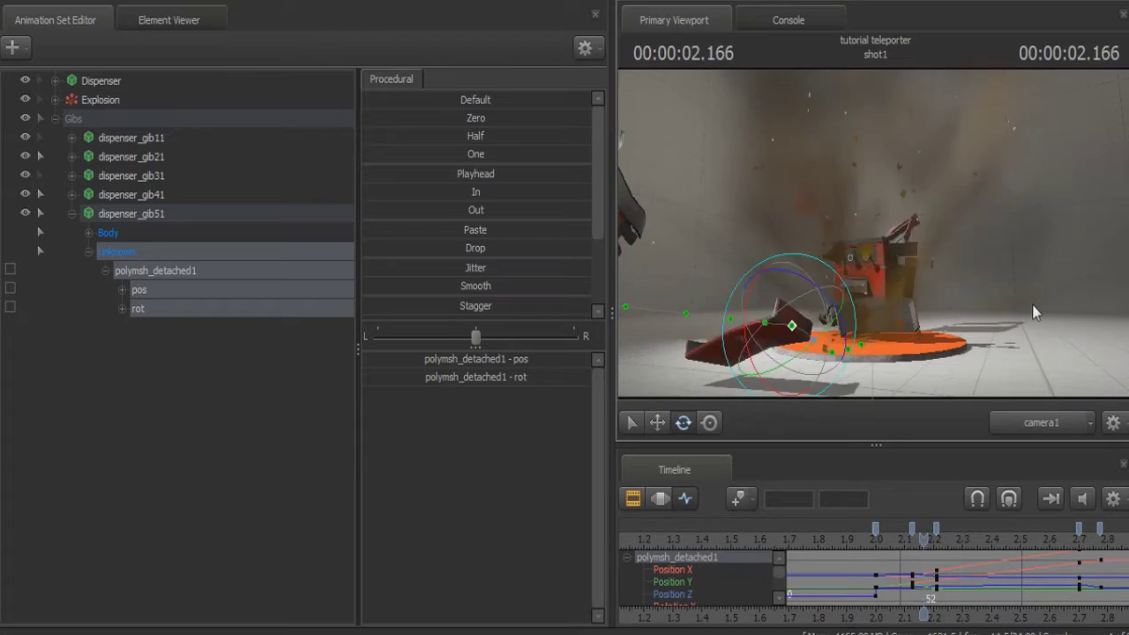
# - At 2.375 s, switch to the Work Camera and rotate polymsh_detached1 so the panel stands nearly upright
pyautogui.press('Right')
pyautogui.press('Right')
pyautogui.press('Right')
pyautogui.press('Right')
pyautogui.press('Right')
pyautogui.press('Right')
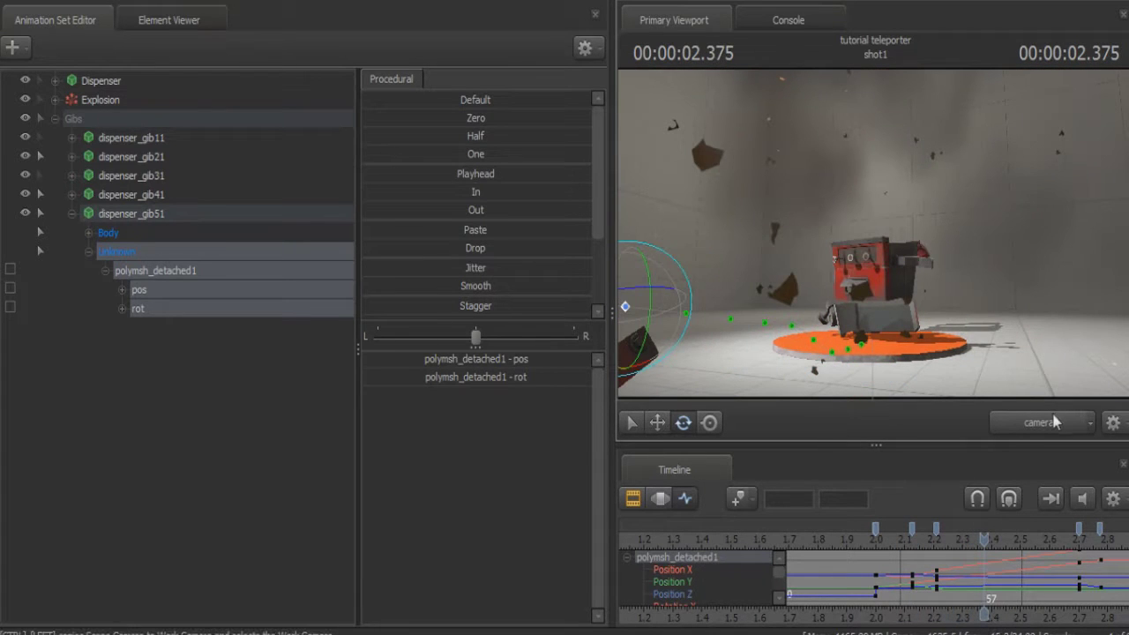
pyautogui.click(1055, 423)
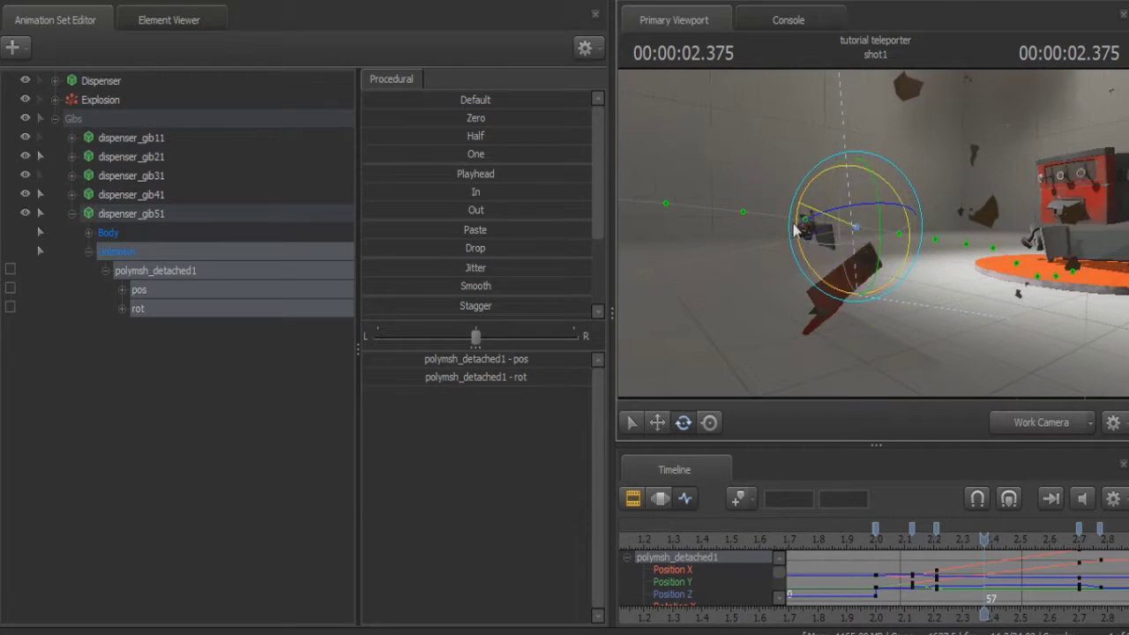
pyautogui.moveTo(794, 227); pyautogui.dragTo(735, 324)
# - Move polymsh_detached1 farther away from the dispenser and raise it slightly at 2.375 s
pyautogui.click(657, 424)
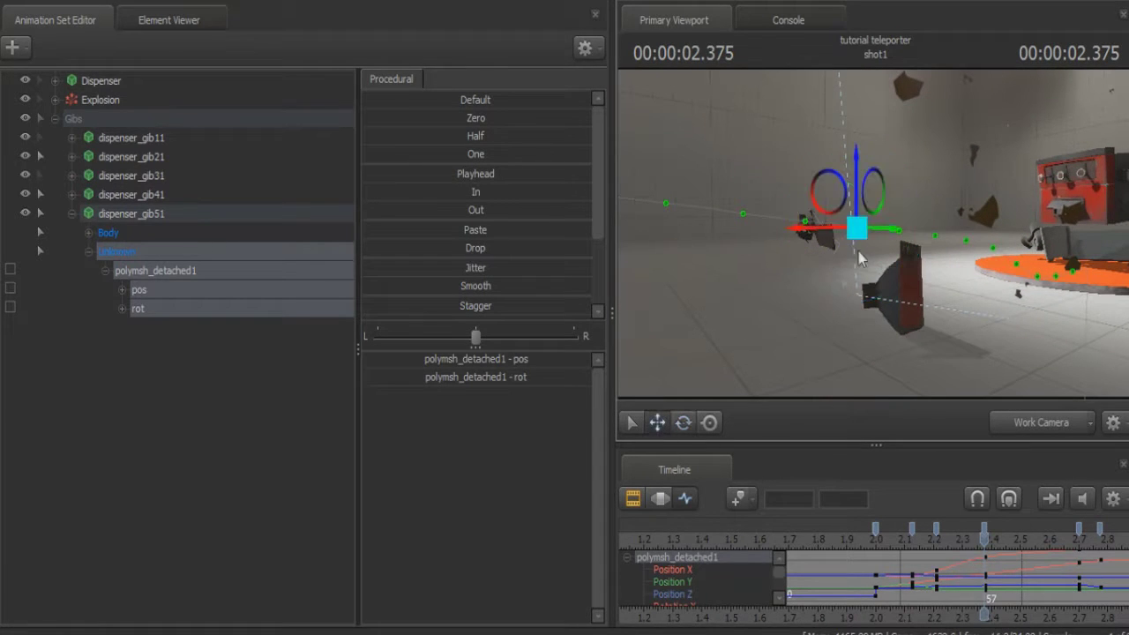
pyautogui.moveTo(803, 244); pyautogui.dragTo(798, 203)
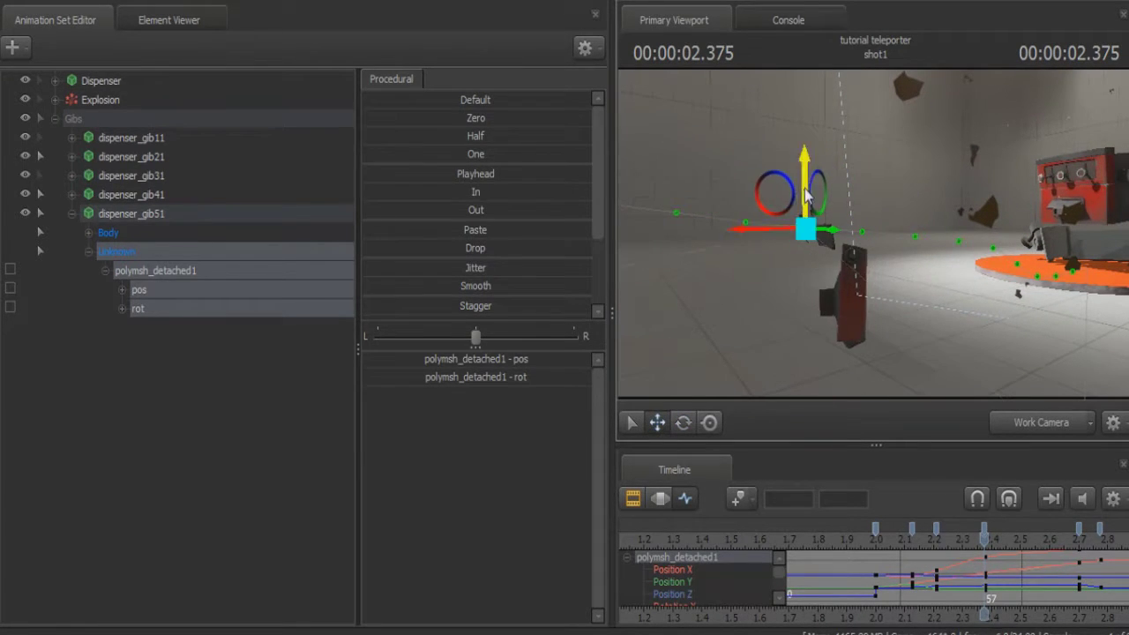
pyautogui.moveTo(804, 160); pyautogui.dragTo(804, 150)
# - Examine the gib's tumbling in the Work Camera by stepping backward and forward through the frames around 2.375 s
pyautogui.press('Left')
pyautogui.press('Left')
pyautogui.press('Left')
pyautogui.press('Left')
pyautogui.press('Left')
pyautogui.press('Left')
pyautogui.press('Left')
pyautogui.press('Left')
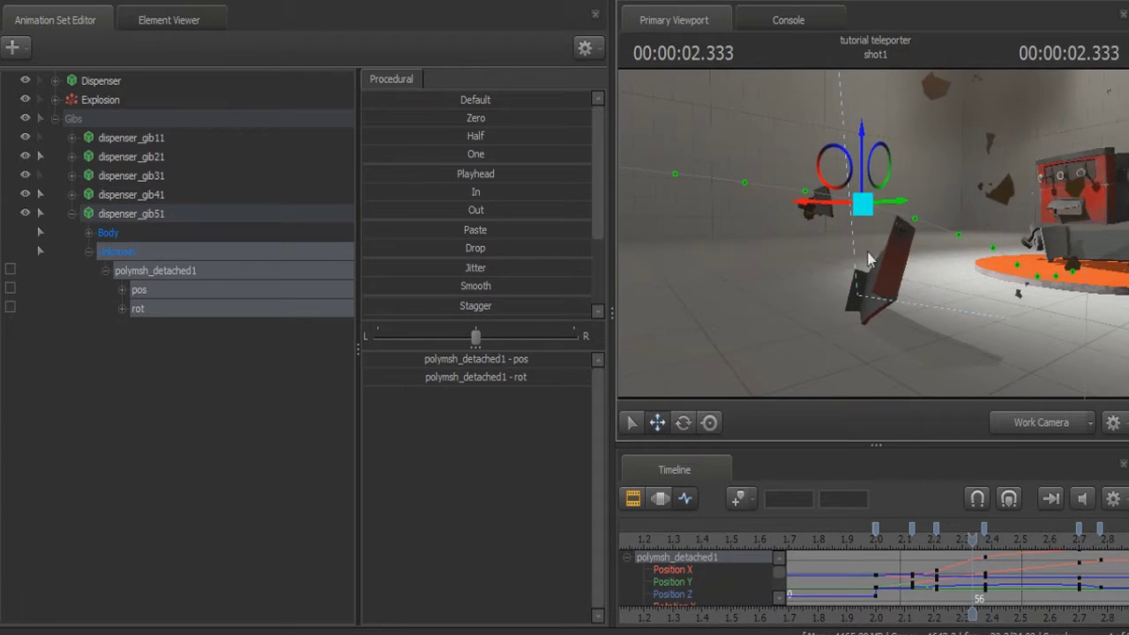
pyautogui.press('Right')
pyautogui.press('Right')
pyautogui.press('Right')
pyautogui.press('Right')
pyautogui.press('Right')
pyautogui.press('Right')
pyautogui.press('Right')
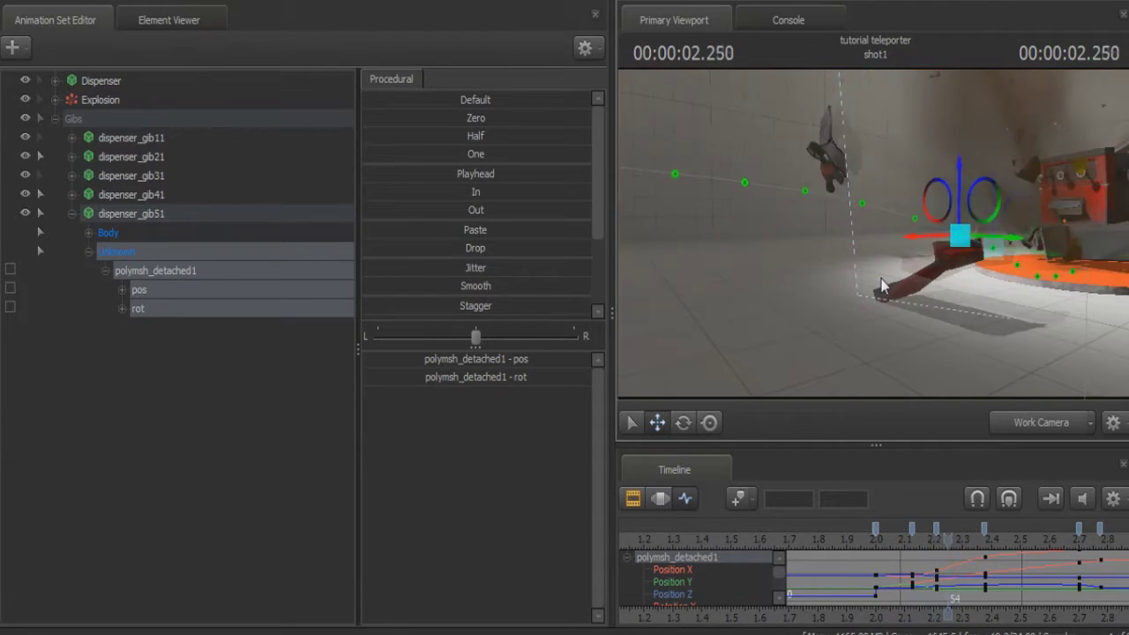
pyautogui.press('Right')
pyautogui.press('Right')
pyautogui.press('Right')
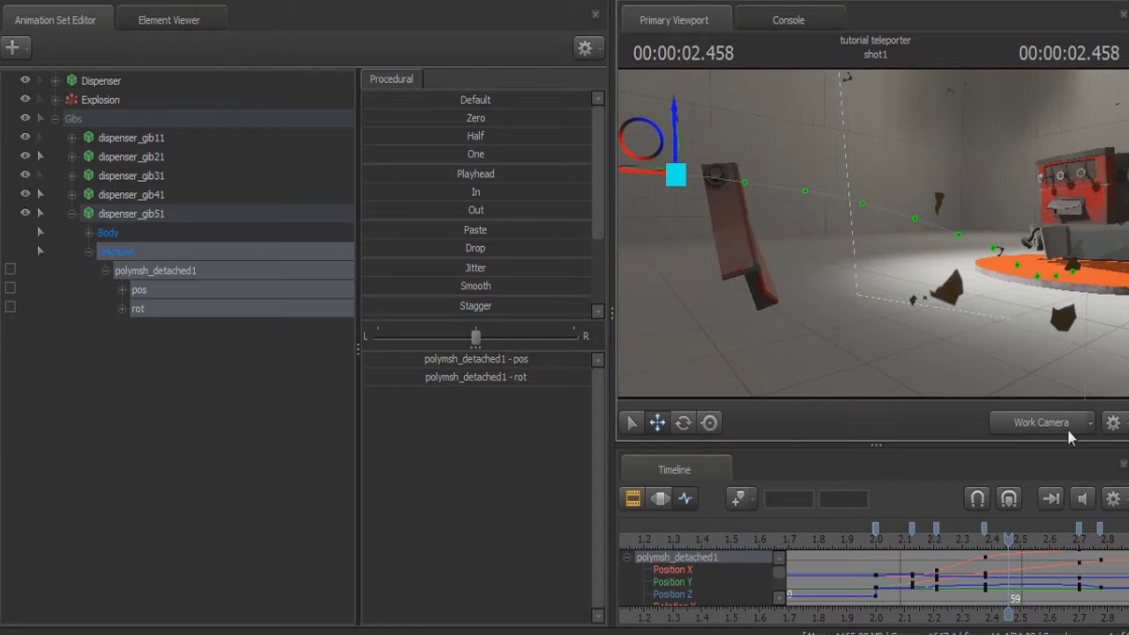
# - Switch to camera1 and the Clip Editor and review the gib's flight up to 2.416 s
pyautogui.click(1066, 427)
pyautogui.press('Left')
pyautogui.press('Left')
pyautogui.press('Left')
pyautogui.press('Left')
pyautogui.press('Left')
pyautogui.press('Left')
pyautogui.press('Left')
pyautogui.click(633, 500)
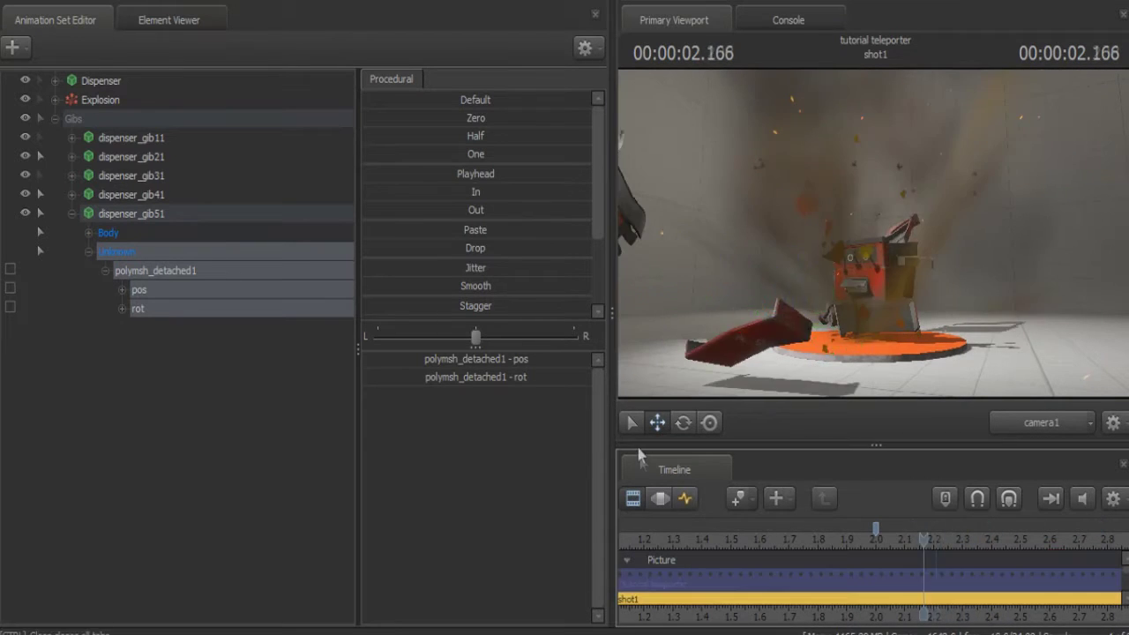
pyautogui.click(632, 424)
pyautogui.press('Left')
pyautogui.press('Left')
pyautogui.press('Left')
pyautogui.press('Left')
pyautogui.press('Left')
pyautogui.press('Right')
pyautogui.press('Right')
pyautogui.press('Right')
pyautogui.press('Right')
pyautogui.press('Right')
pyautogui.press('Right')
pyautogui.press('Right')
pyautogui.press('Right')
pyautogui.press('Right')
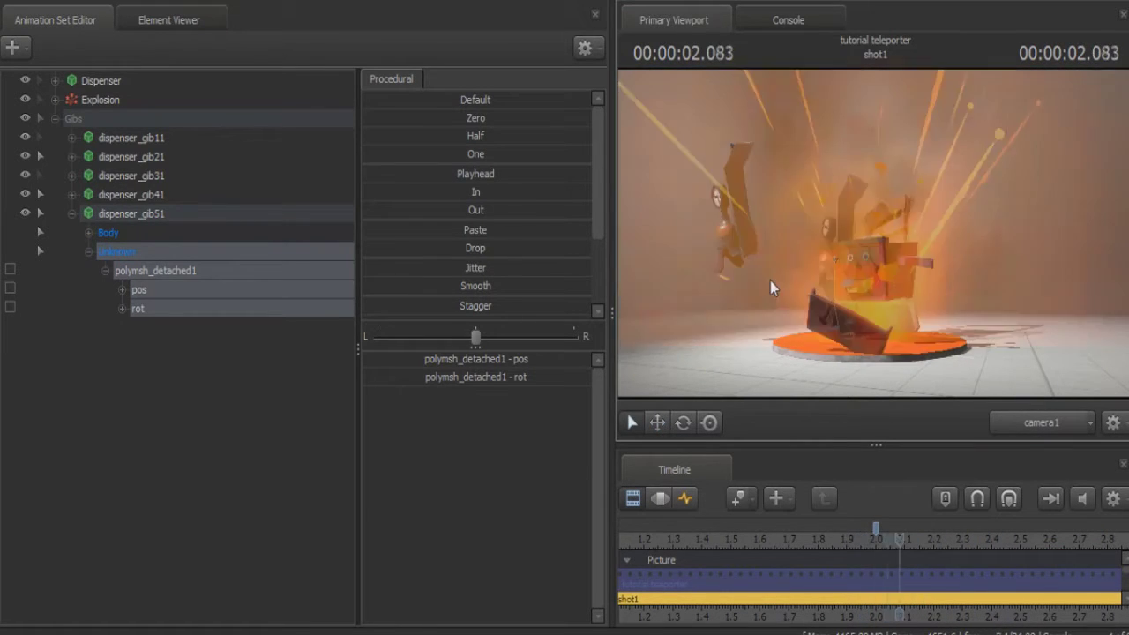
pyautogui.press('Right')
pyautogui.press('Right')
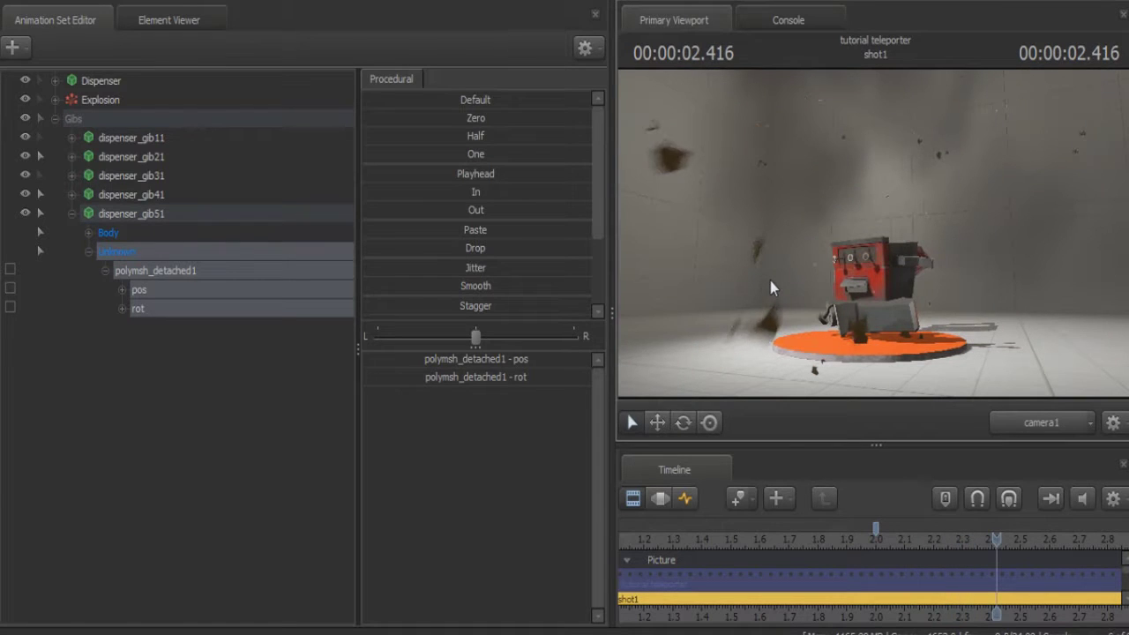
# - Step back and forth between 2.000 and 2.291 s to examine the gib's floor contact, returning to 2.125 s
pyautogui.press('Left')
pyautogui.press('Left')
pyautogui.press('Left')
pyautogui.press('Left')
pyautogui.press('Left')
pyautogui.press('Left')
pyautogui.press('Left')
pyautogui.press('Left')
pyautogui.press('Left')
pyautogui.press('Left')
pyautogui.press('Left')
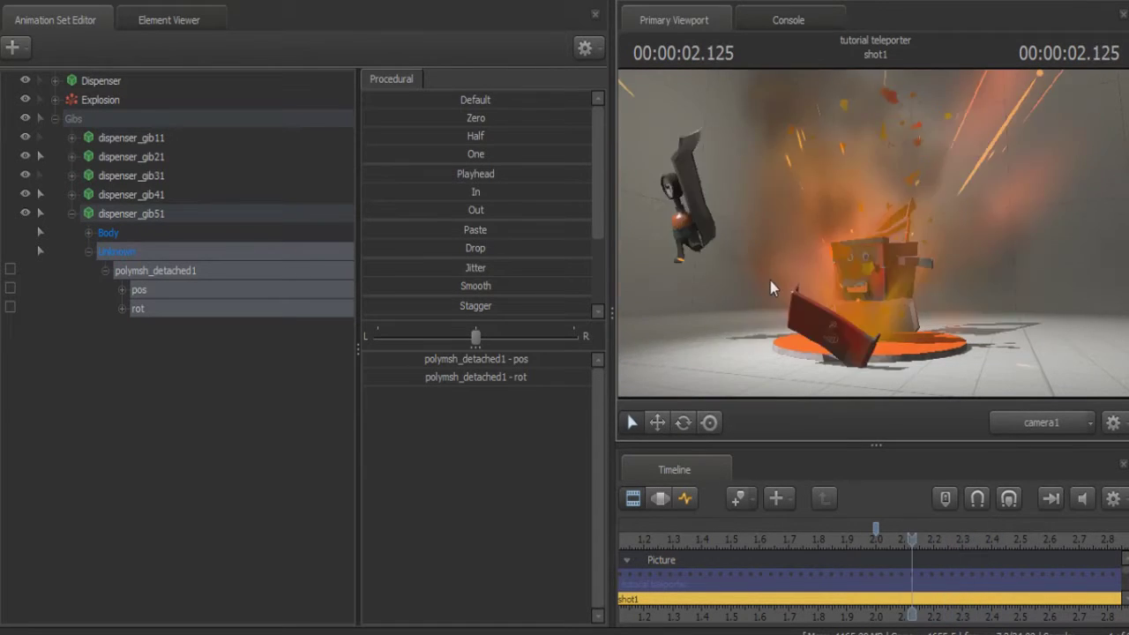
pyautogui.press('Right')
pyautogui.press('Right')
pyautogui.press('Right')
pyautogui.press('Right')
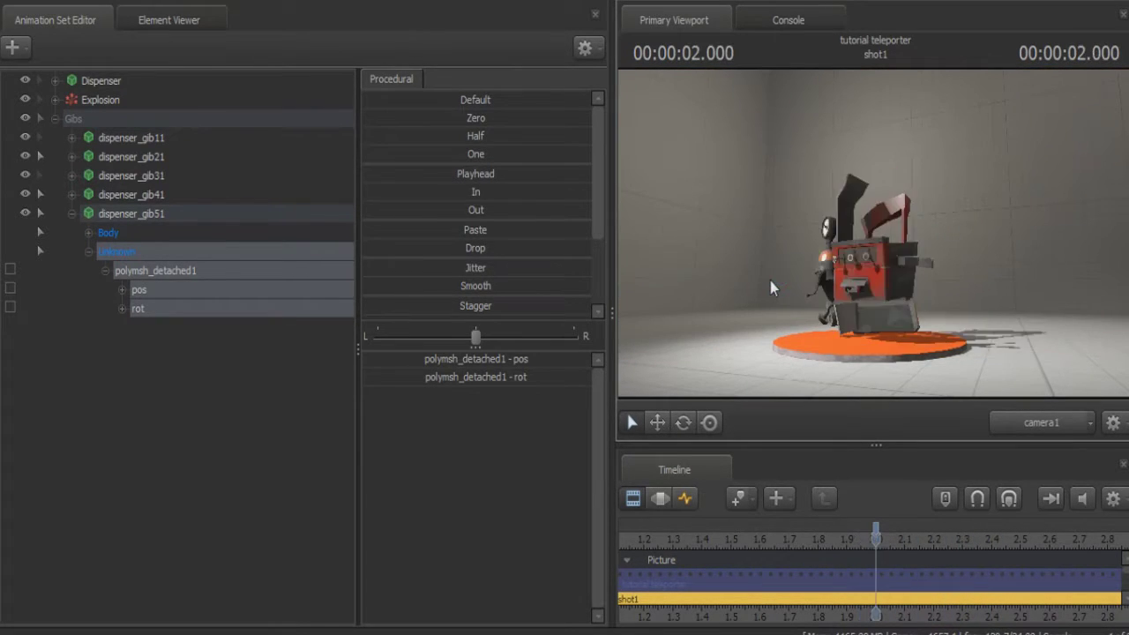
pyautogui.press('Right')
pyautogui.press('Right')
pyautogui.press('Right')
pyautogui.press('Right')
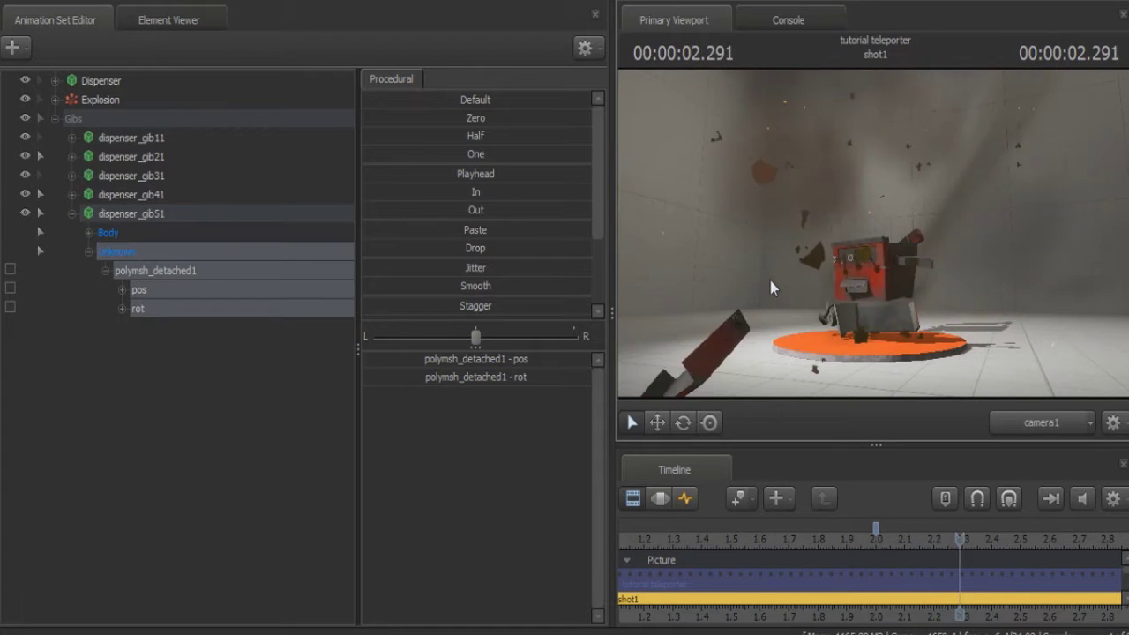
pyautogui.press('Left')
pyautogui.press('Left')
pyautogui.press('Left')
pyautogui.press('Left')
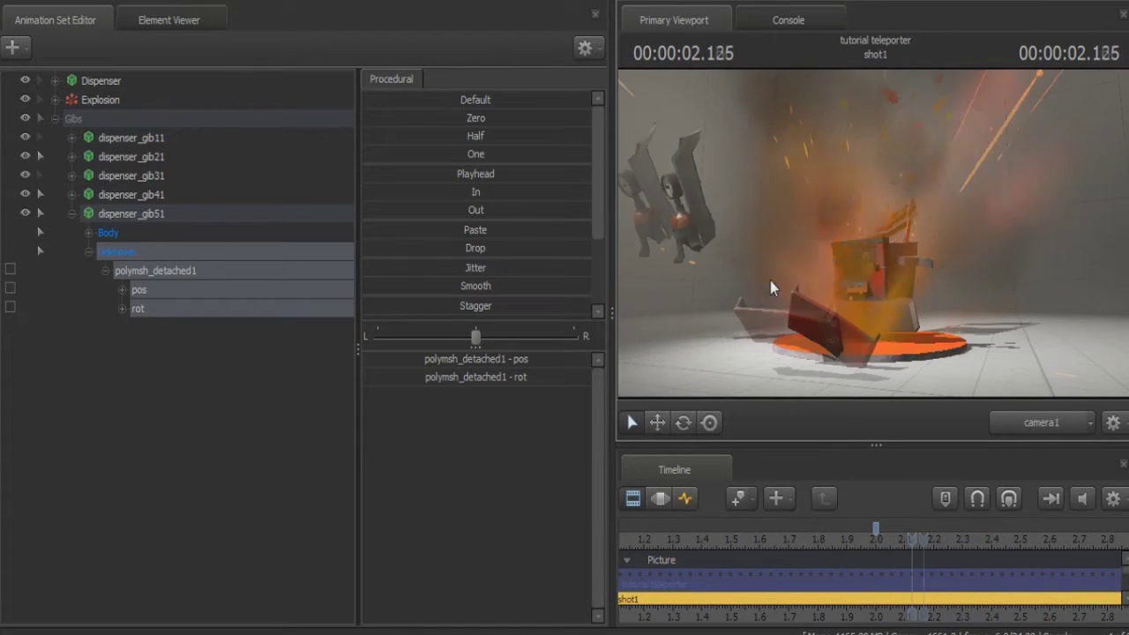
# - Collapse dispenser_gib51 and begin a new particle system using the definition file impact_fx.pcf
pyautogui.click(71, 213)
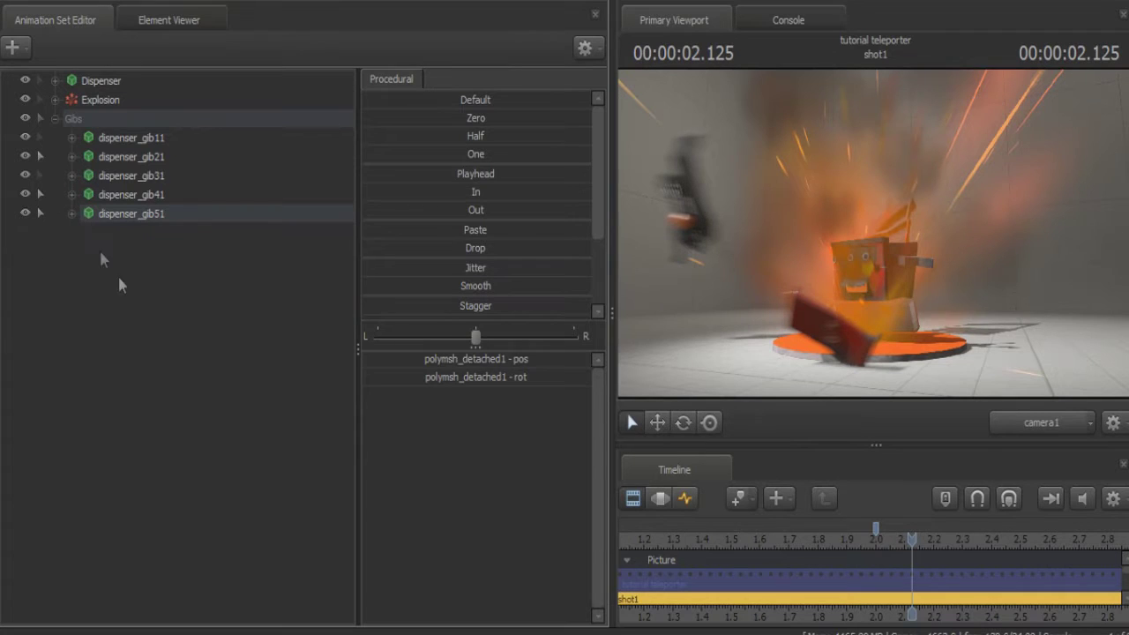
pyautogui.rightClick(131, 284)
pyautogui.click(328, 350)
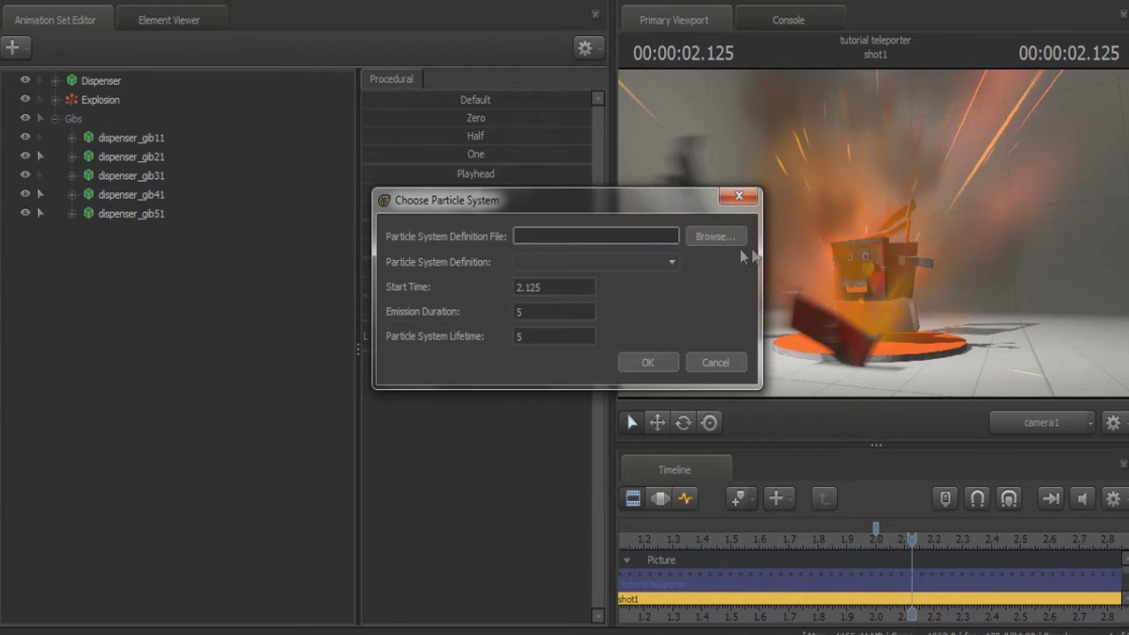
pyautogui.click(708, 237)
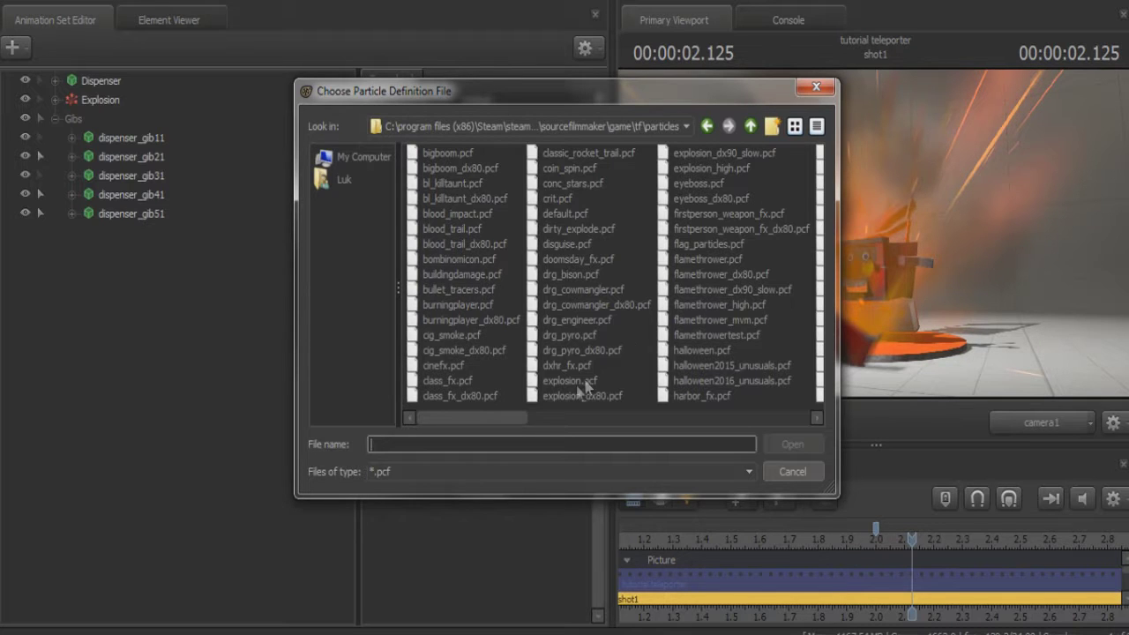
pyautogui.click(544, 419)
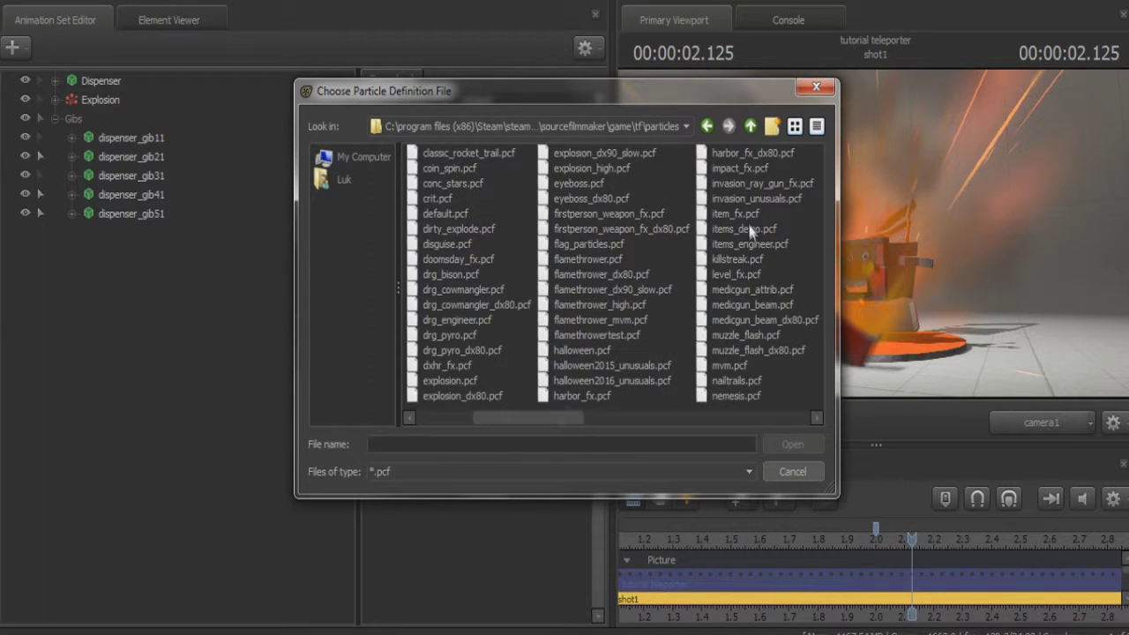
pyautogui.doubleClick(754, 173)
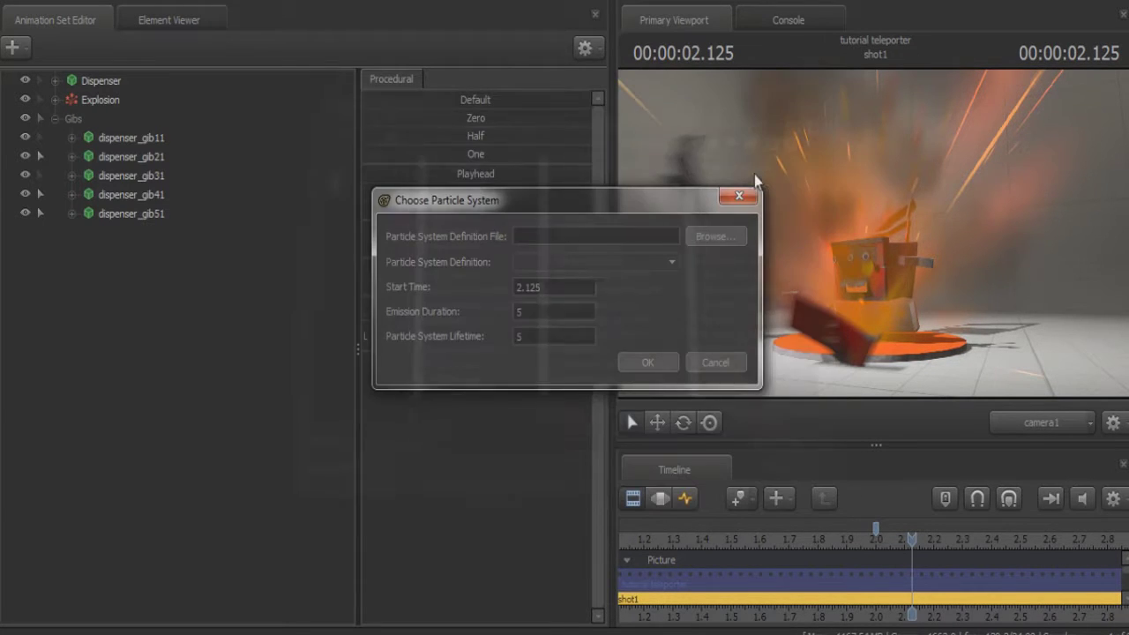
# - Create the particle system with the impact_metal definition, keeping the start time at 2.125
pyautogui.click(640, 260)
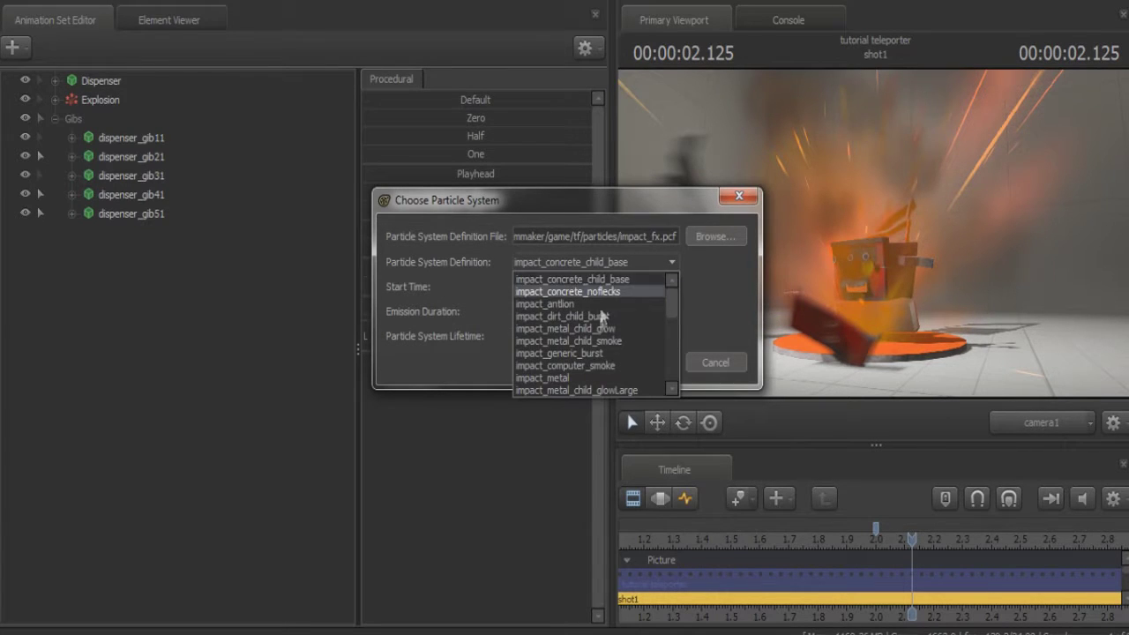
pyautogui.scroll(-1, 589, 362)
pyautogui.click(587, 337)
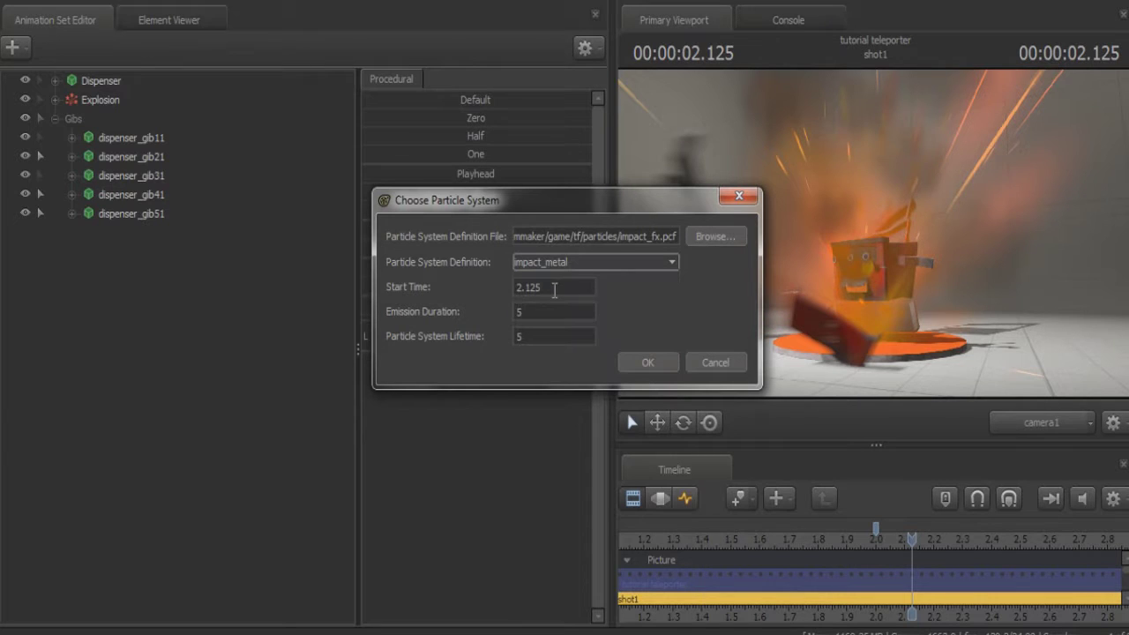
pyautogui.click(647, 364)
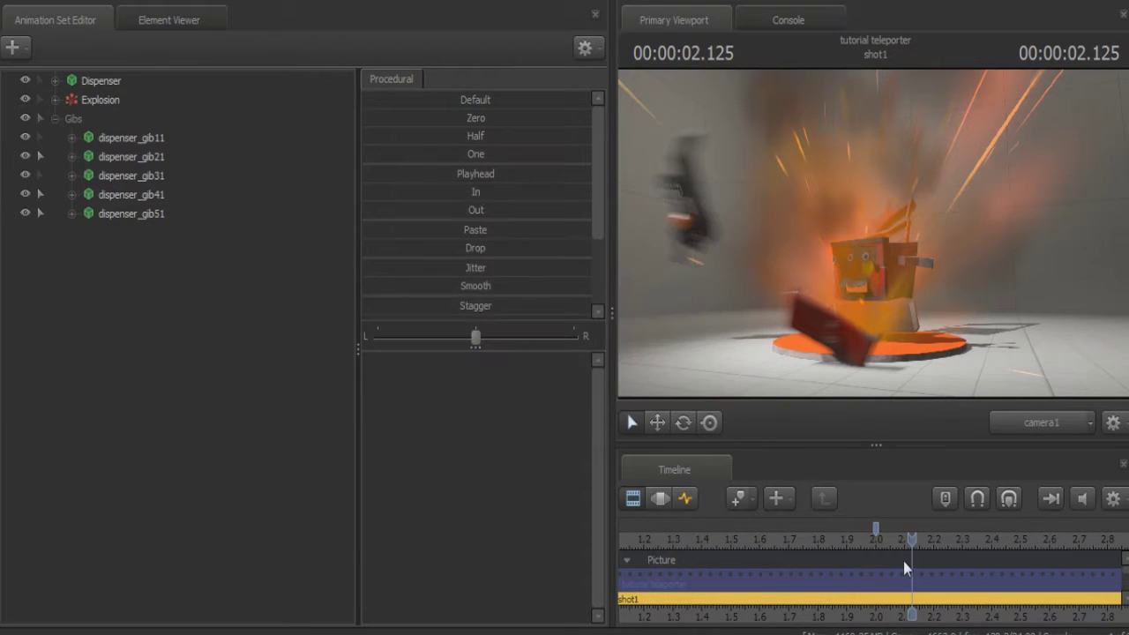
# - Examine the new impact_metal1 effect by stepping through the frames from 2.083 to 2.166 s
pyautogui.scroll(-5, 904, 562)
pyautogui.moveTo(915, 536)
pyautogui.mouseDown()
pyautogui.moveTo(741, 559)
pyautogui.moveTo(939, 541)
pyautogui.moveTo(920, 542)
pyautogui.mouseUp()
pyautogui.press('Left')
pyautogui.press('Left')
pyautogui.press('Right')
pyautogui.press('Right')
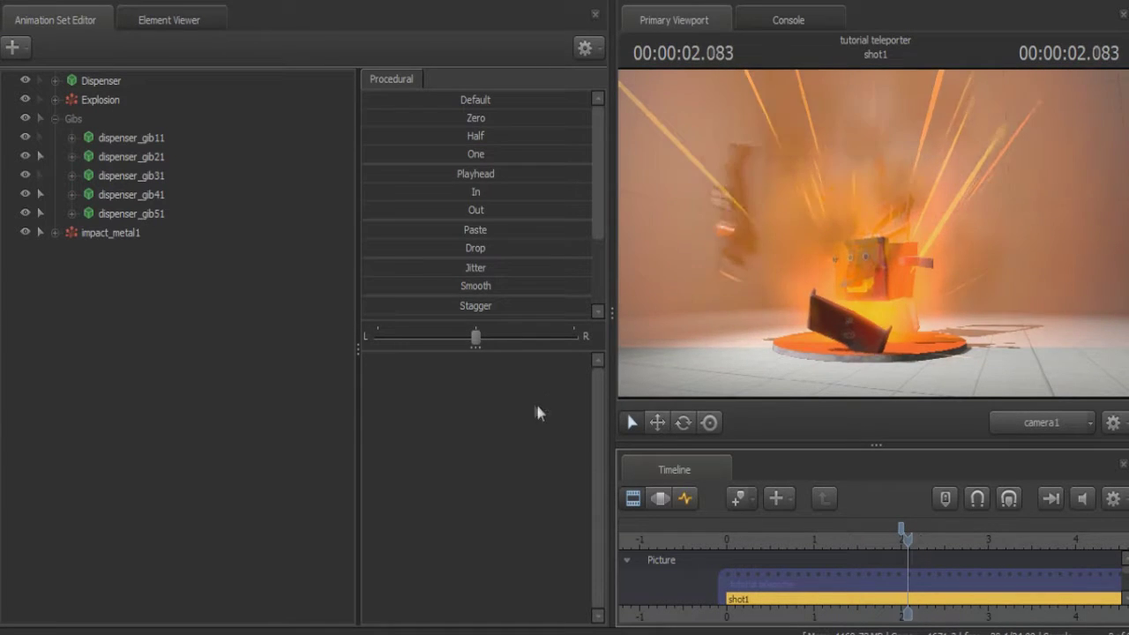
pyautogui.press('Right')
pyautogui.press('Right')
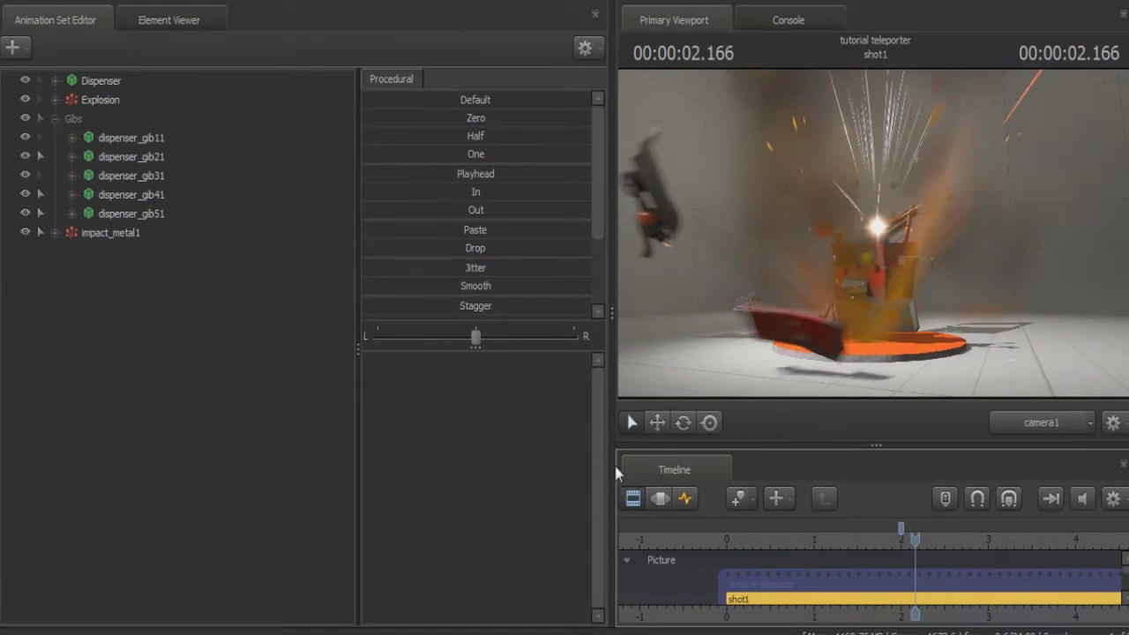
# - In the Motion Editor, move impact_metal1's controlPoint1 down to the floor beside the gib
pyautogui.click(661, 499)
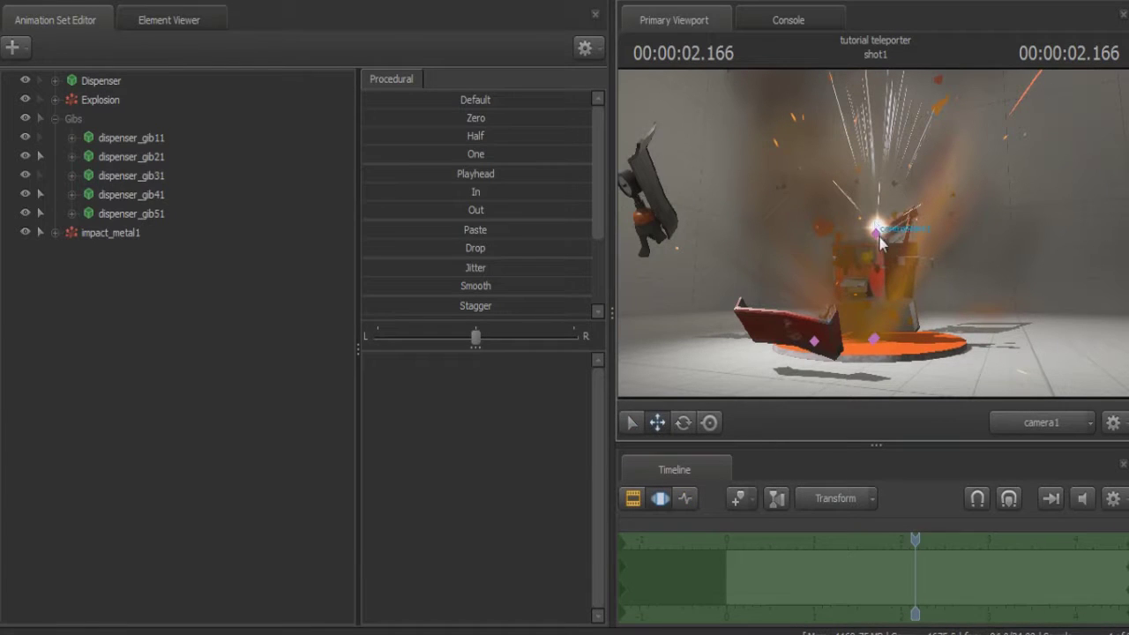
pyautogui.click(879, 235)
pyautogui.moveTo(877, 235); pyautogui.dragTo(860, 362)
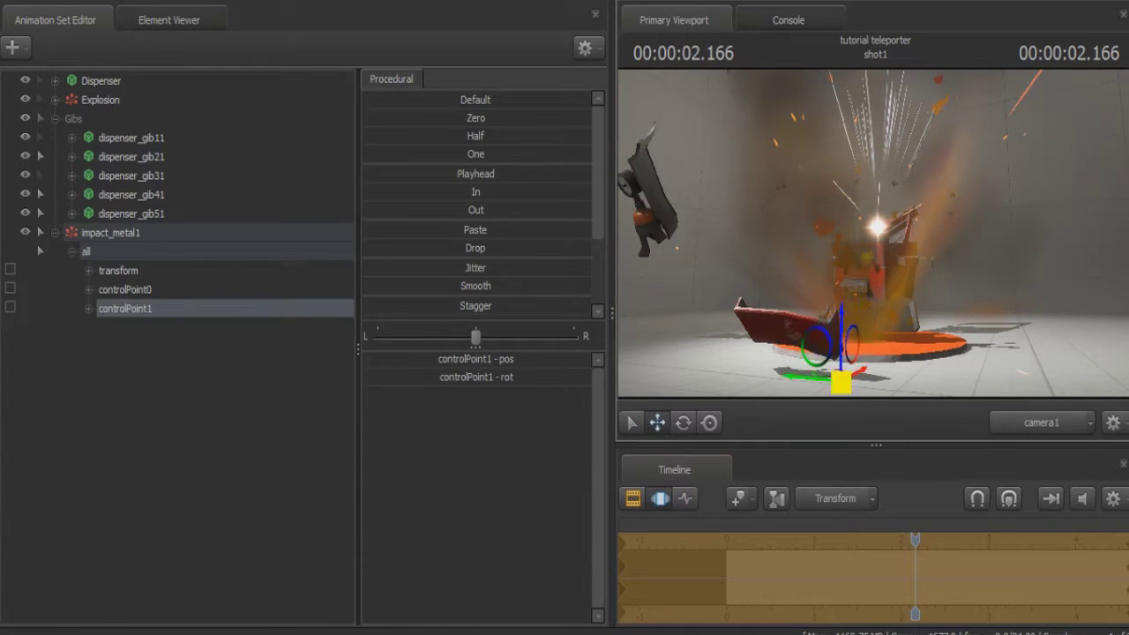
# - Examine how the impact_metal1 sparks emit around 2.125 to 2.166 s with controlPoint1 selected in the Motion Editor
pyautogui.click(633, 496)
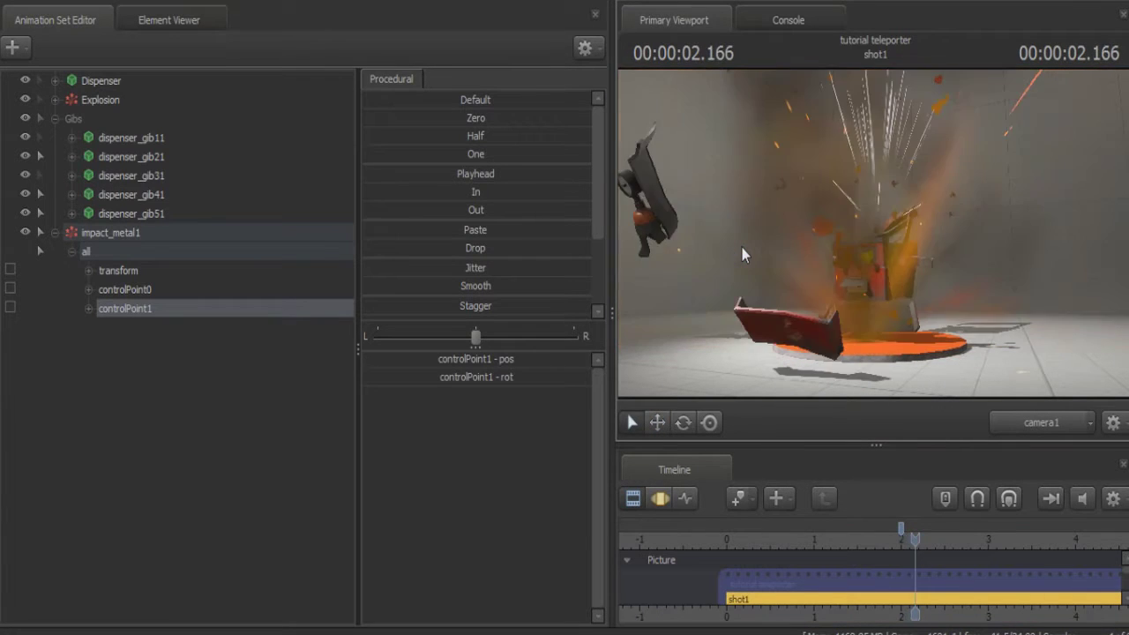
pyautogui.press('Right')
pyautogui.press('Left')
pyautogui.press('Left')
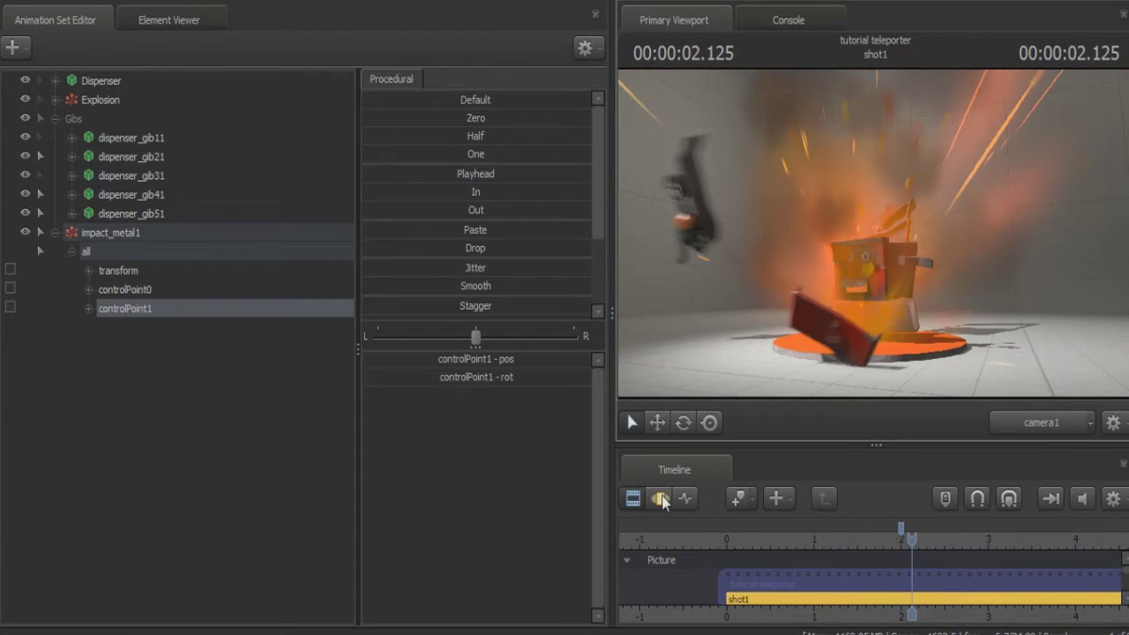
pyautogui.click(660, 499)
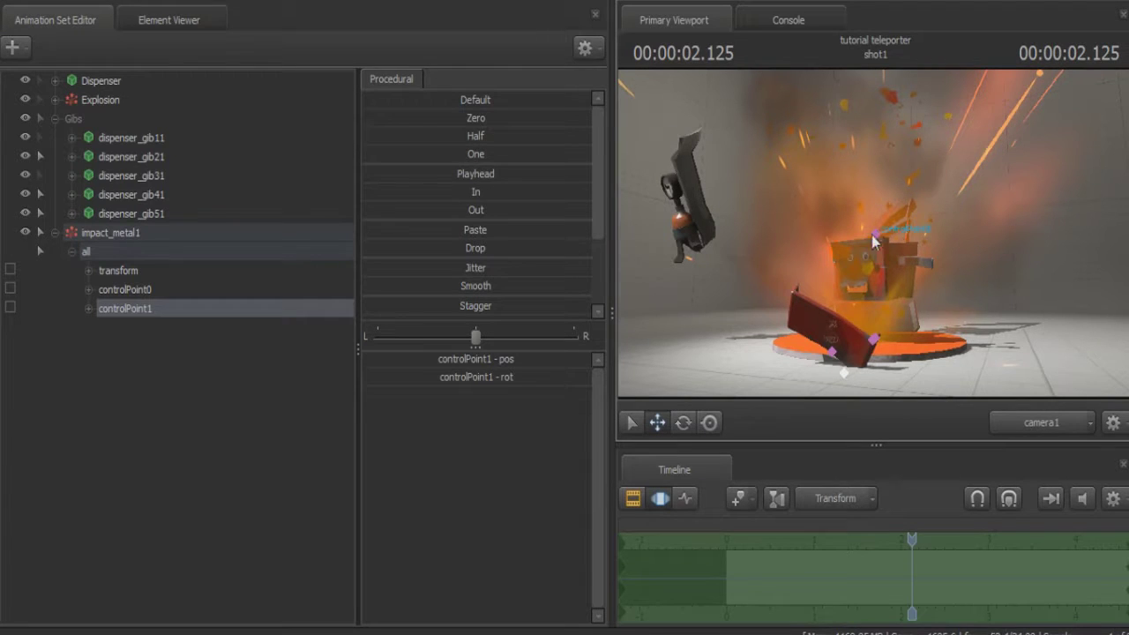
pyautogui.click(157, 312)
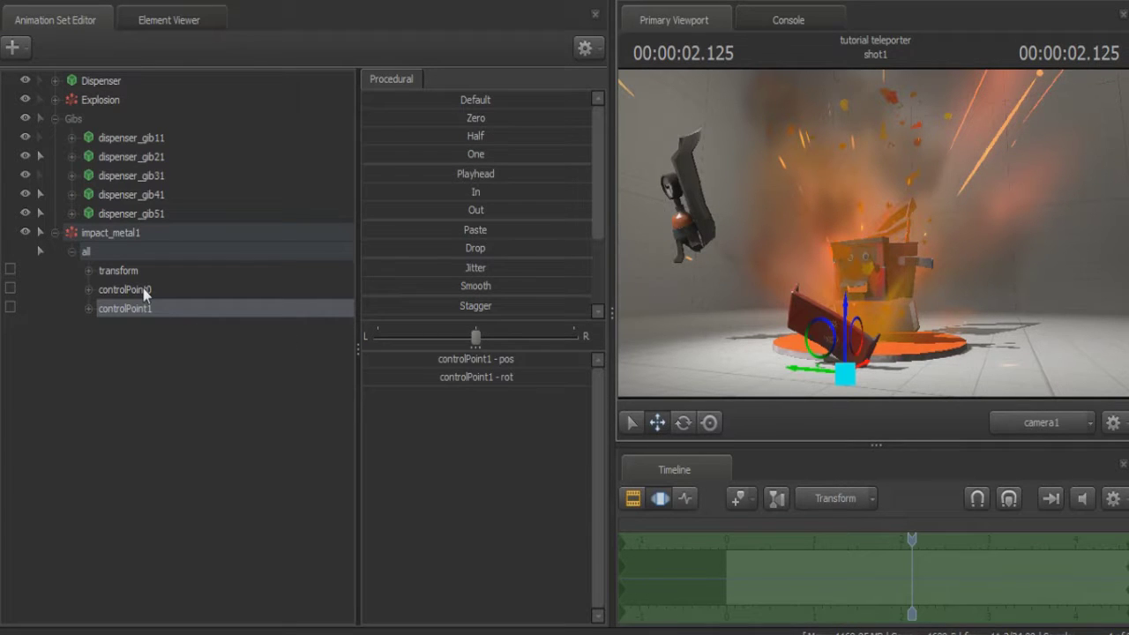
pyautogui.press('Left')
pyautogui.press('Left')
pyautogui.press('Left')
pyautogui.press('Left')
pyautogui.press('Right')
pyautogui.press('Right')
pyautogui.press('Right')
pyautogui.press('Right')
pyautogui.press('Right')
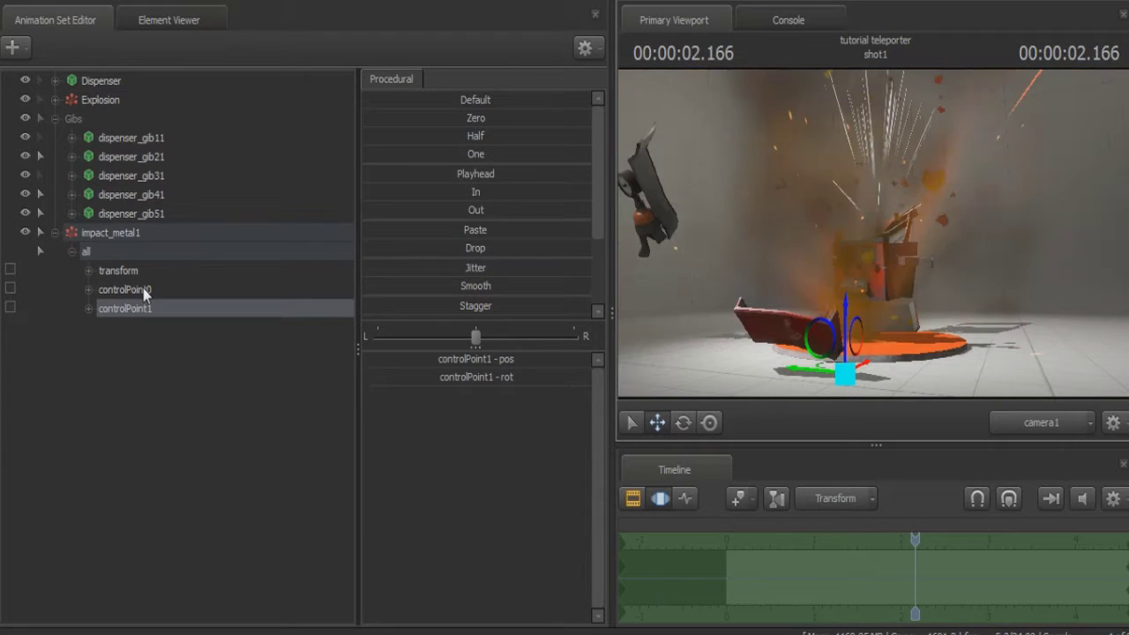
# - Hide the Explosion effect and check the impact_metal1 sparks on their own up to 2.291 s
pyautogui.click(24, 98)
pyautogui.press('Right')
pyautogui.press('Right')
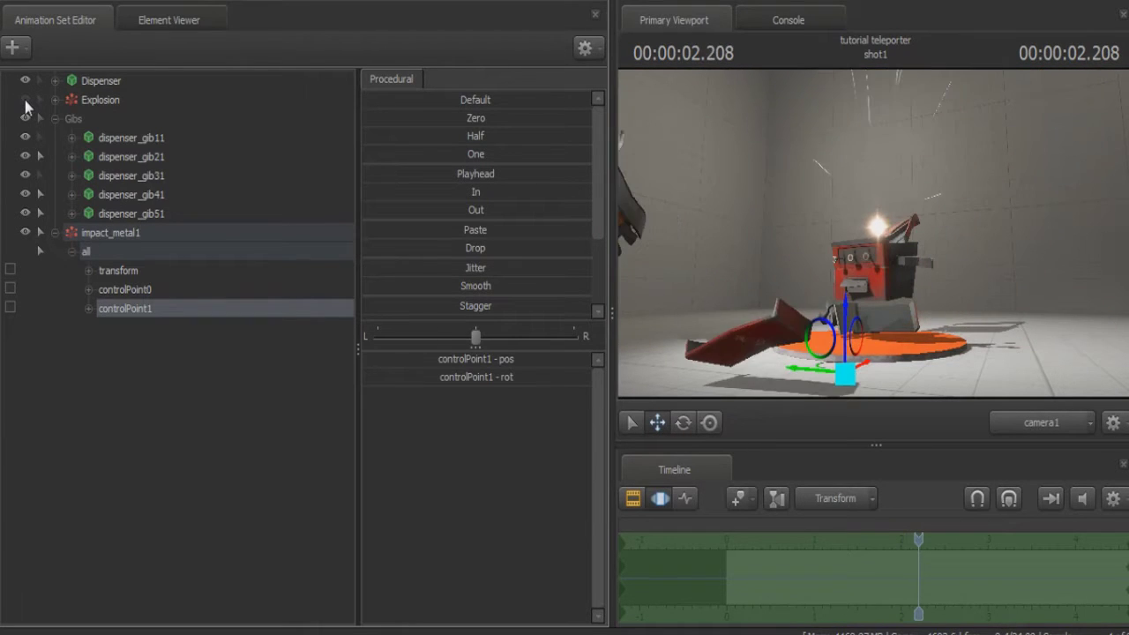
pyautogui.press('Left')
pyautogui.press('Left')
pyautogui.press('Right')
pyautogui.press('Right')
pyautogui.press('Right')
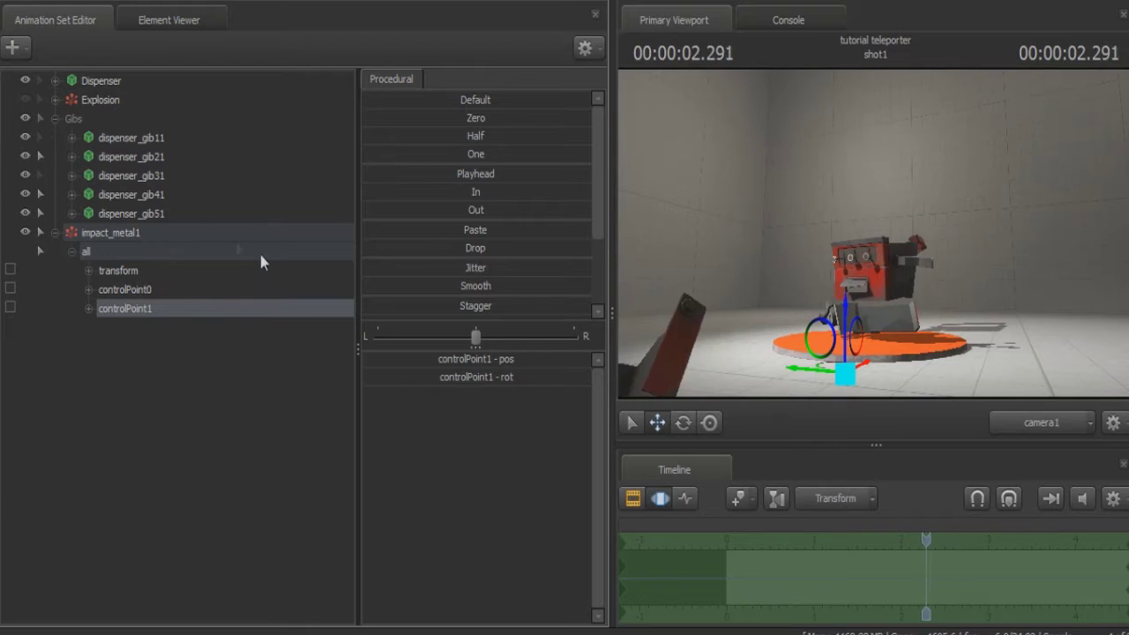
# - At 2.125 s, move impact_metal1's controlPoint0 down to the floor where the gib hits
pyautogui.press('Left')
pyautogui.press('Left')
pyautogui.press('Left')
pyautogui.press('Left')
pyautogui.click(140, 290)
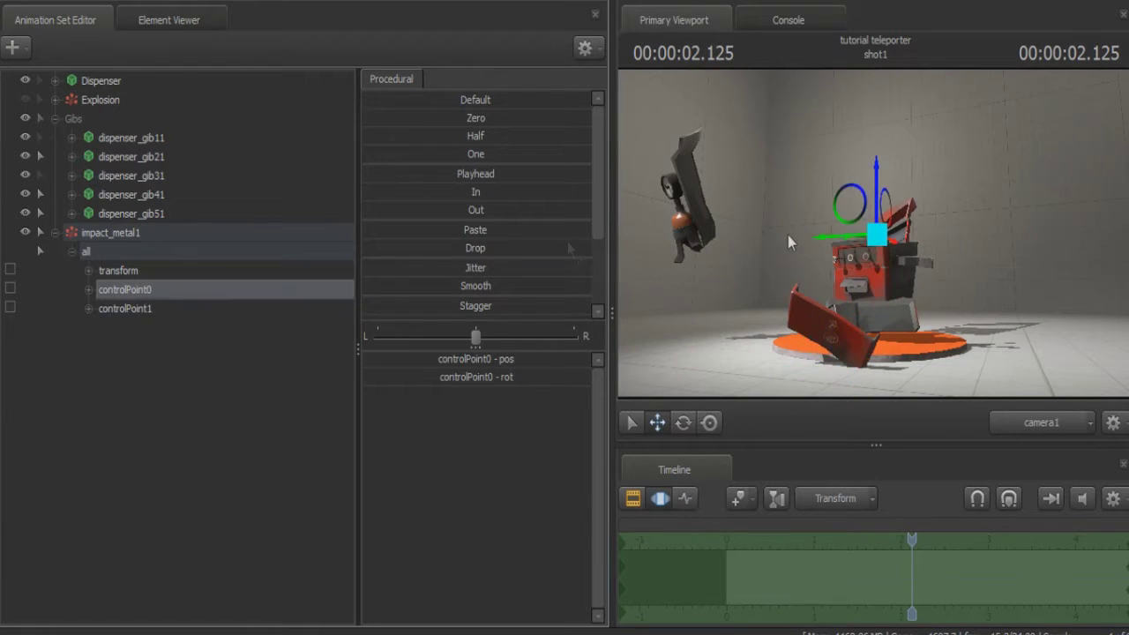
pyautogui.moveTo(878, 235); pyautogui.dragTo(877, 235)
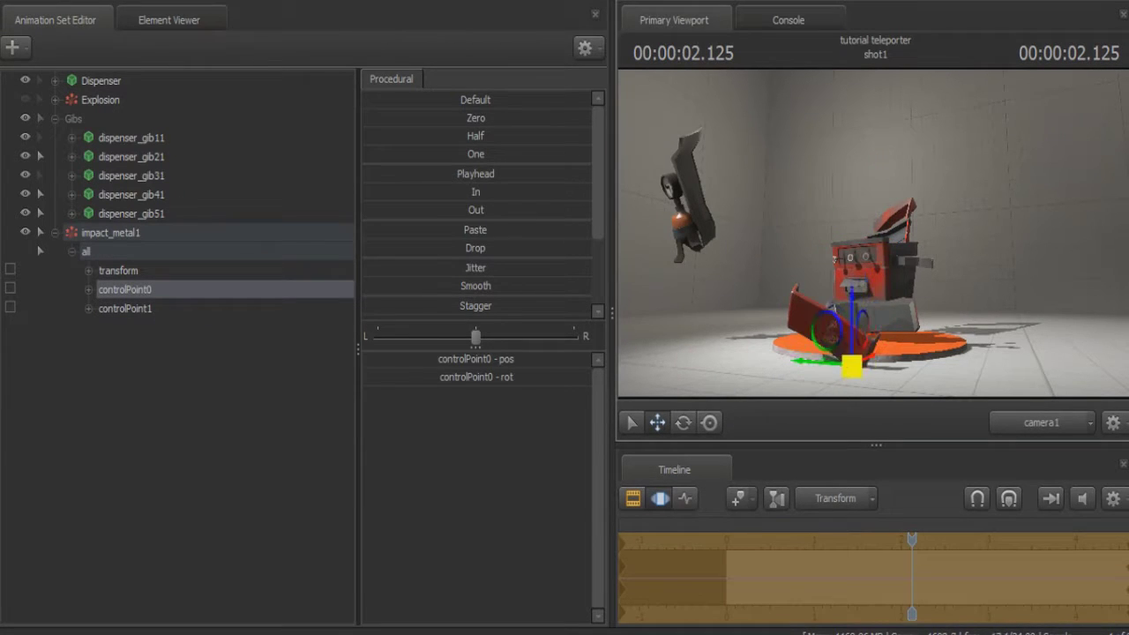
# - In the Clip Editor, examine impact_metal1's sparks frame by frame through camera1 between 1.958 and 2.375 s
pyautogui.click(633, 499)
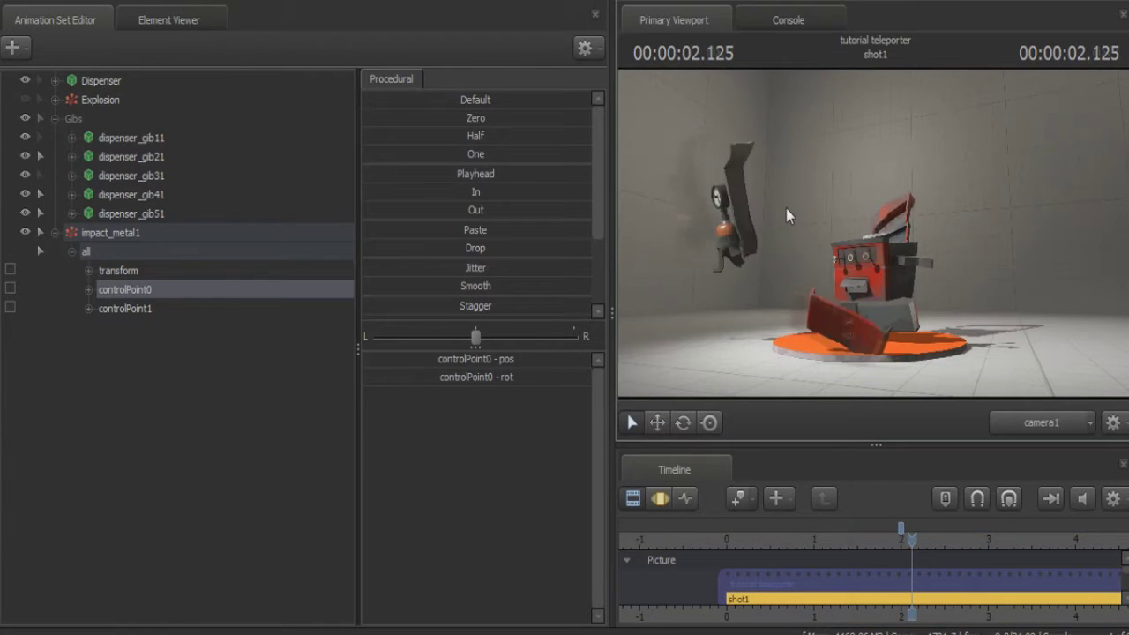
pyautogui.press('Right')
pyautogui.press('Right')
pyautogui.press('Right')
pyautogui.press('Left')
pyautogui.press('Left')
pyautogui.press('Left')
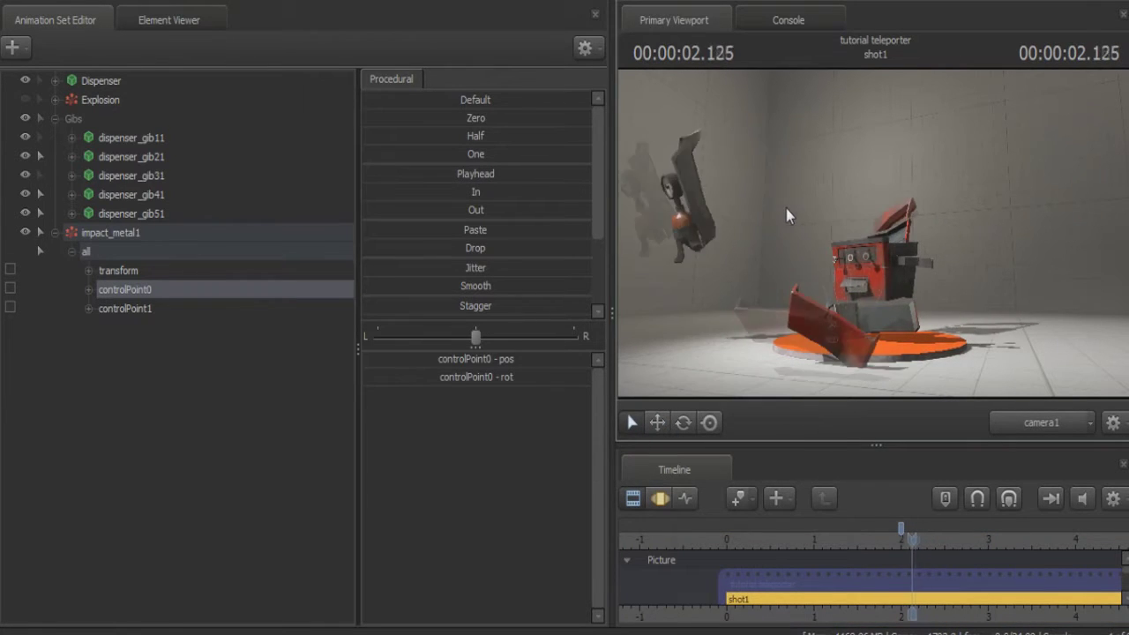
pyautogui.press('Right')
pyautogui.press('Right')
pyautogui.press('Right')
pyautogui.press('Right')
pyautogui.press('Right')
pyautogui.press('Right')
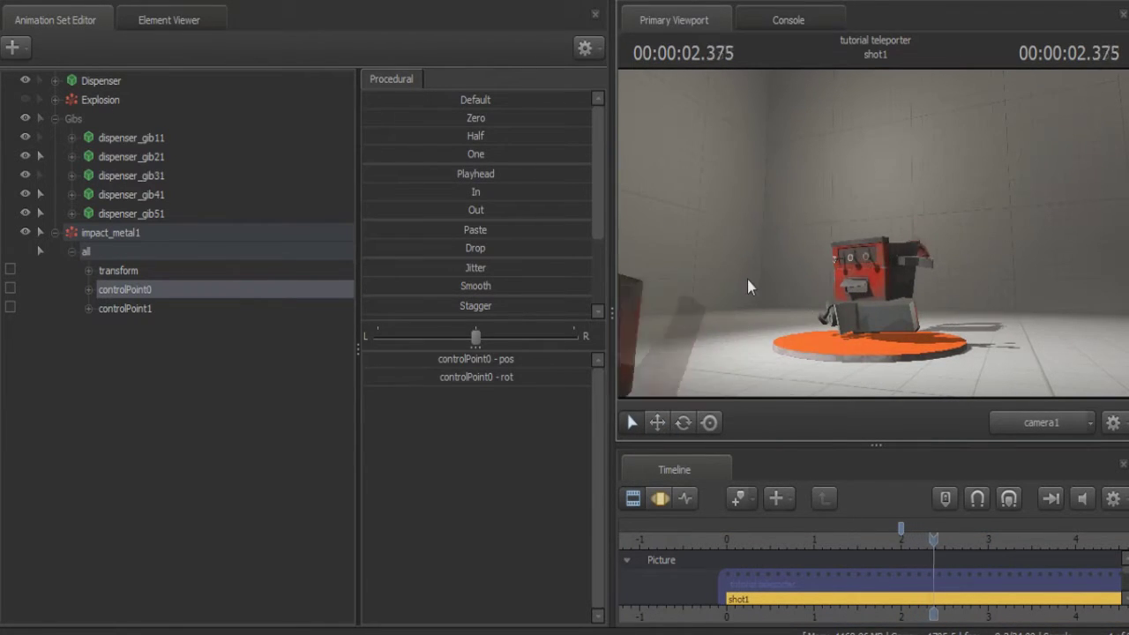
pyautogui.press('Left')
pyautogui.press('Left')
pyautogui.press('Left')
pyautogui.press('Left')
pyautogui.press('Left')
pyautogui.press('Left')
pyautogui.press('Left')
pyautogui.press('Left')
pyautogui.press('Left')
pyautogui.press('Left')
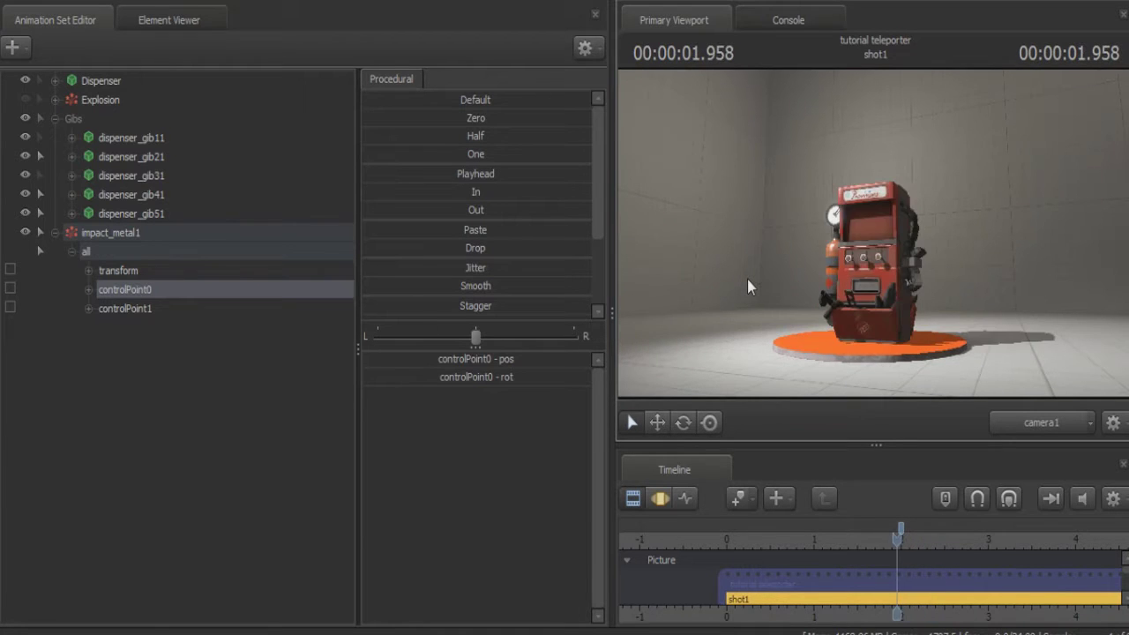
pyautogui.press('Right')
pyautogui.press('Right')
pyautogui.press('Right')
pyautogui.press('Right')
pyautogui.press('Right')
pyautogui.press('Right')
pyautogui.press('Right')
pyautogui.press('Right')
pyautogui.press('Right')
pyautogui.press('Right')
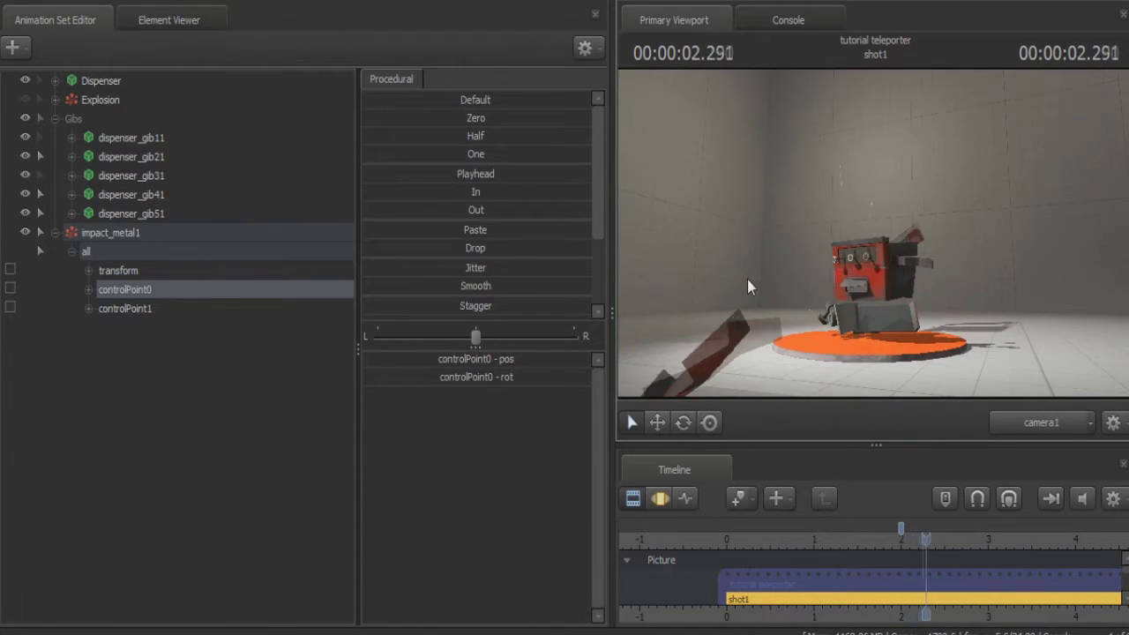
pyautogui.press('Left')
pyautogui.press('Left')
pyautogui.press('Left')
pyautogui.press('Left')
pyautogui.press('Left')
pyautogui.press('Left')
pyautogui.press('Left')
pyautogui.press('Left')
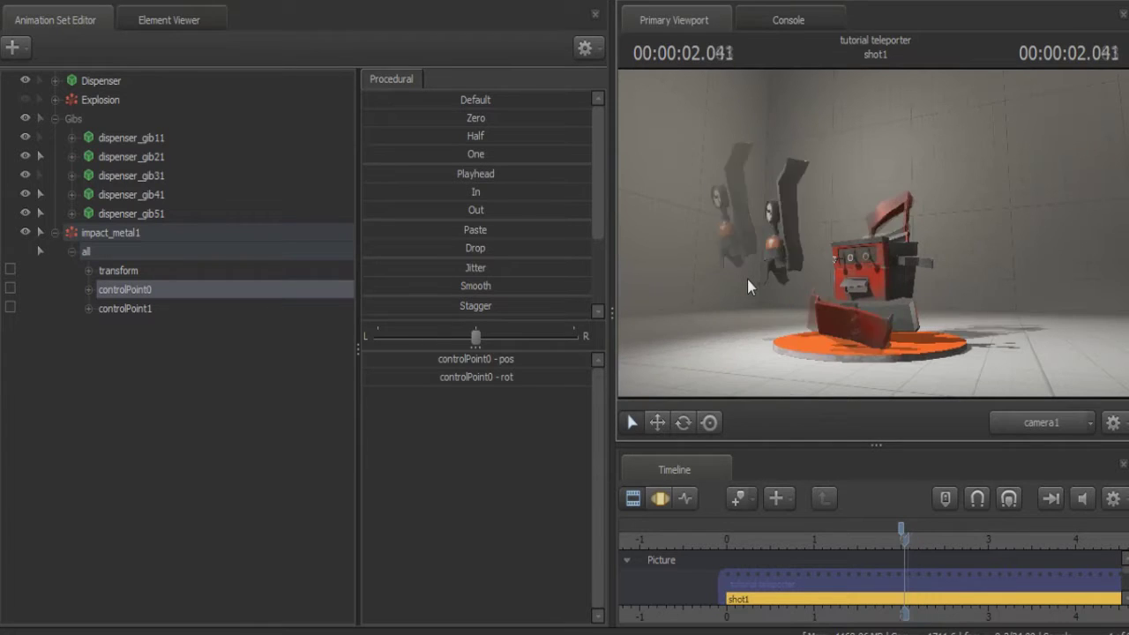
# - Advance through the shot to 2.708 s and examine where the gib behind the dispenser lands
pyautogui.press('Right')
pyautogui.press('Right')
pyautogui.press('Right')
pyautogui.press('Right')
pyautogui.press('Right')
pyautogui.press('Right')
pyautogui.press('Right')
pyautogui.press('Right')
pyautogui.press('Right')
pyautogui.press('Right')
pyautogui.press('Right')
pyautogui.press('Right')
pyautogui.press('Right')
pyautogui.press('Right')
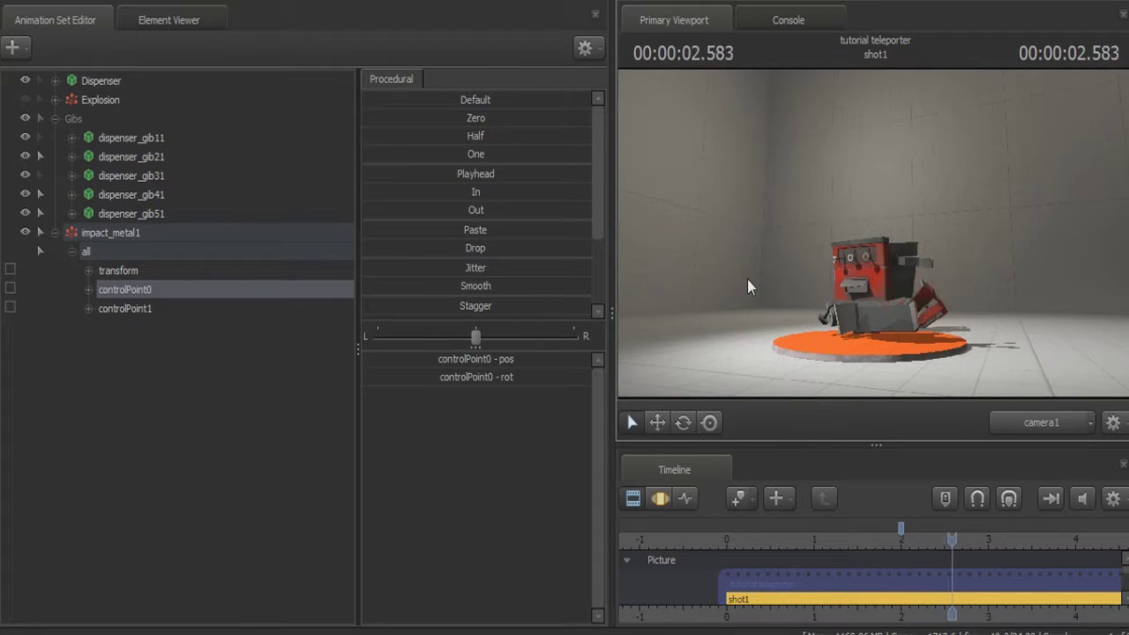
pyautogui.press('Right')
pyautogui.press('Right')
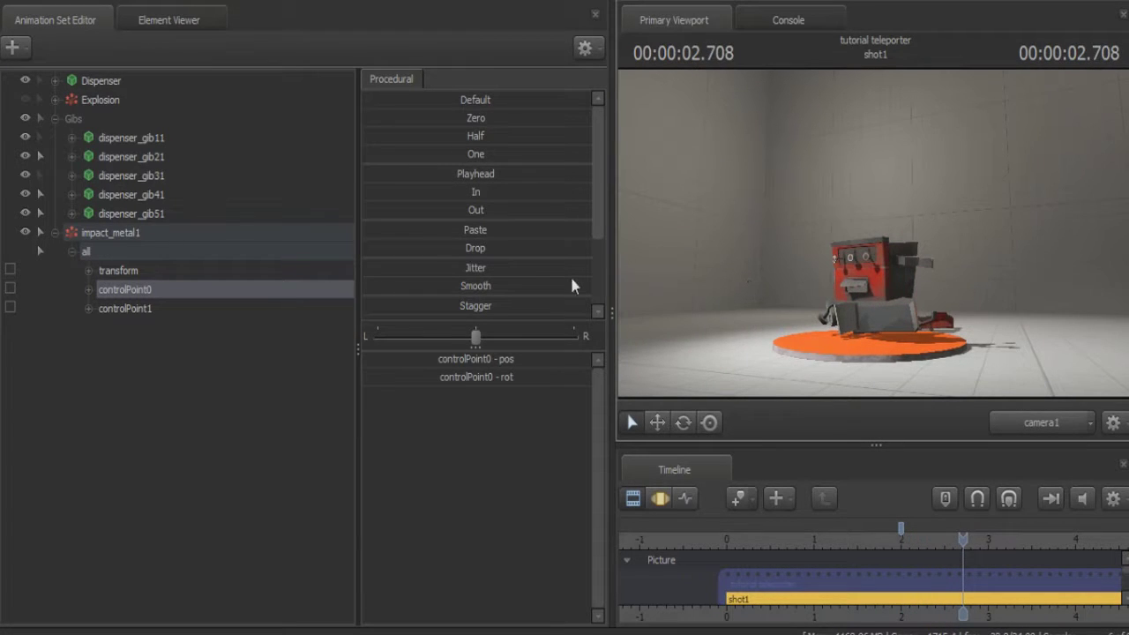
# - Duplicate the impact_metal1 animation set by copying and pasting it
pyautogui.rightClick(148, 247)
pyautogui.click(164, 262)
pyautogui.click(226, 462)
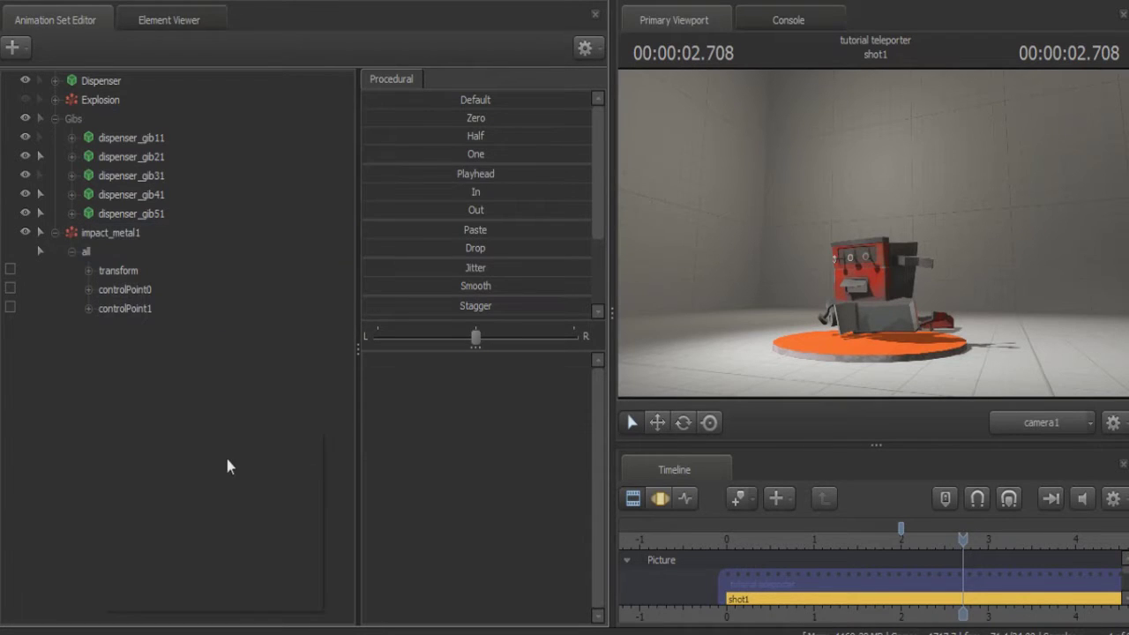
pyautogui.rightClick(227, 461)
pyautogui.click(245, 528)
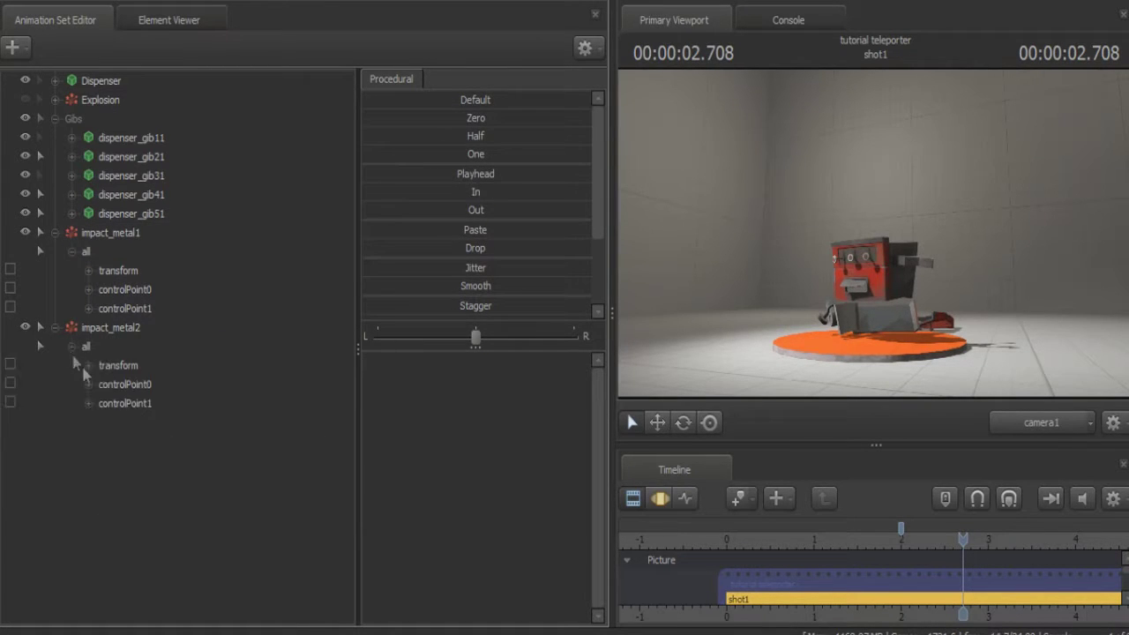
# - From the work camera, move impact_metal2's controlPoint0 in the Motion Editor to the floor beside the gib that landed behind the dispenser
pyautogui.click(120, 388)
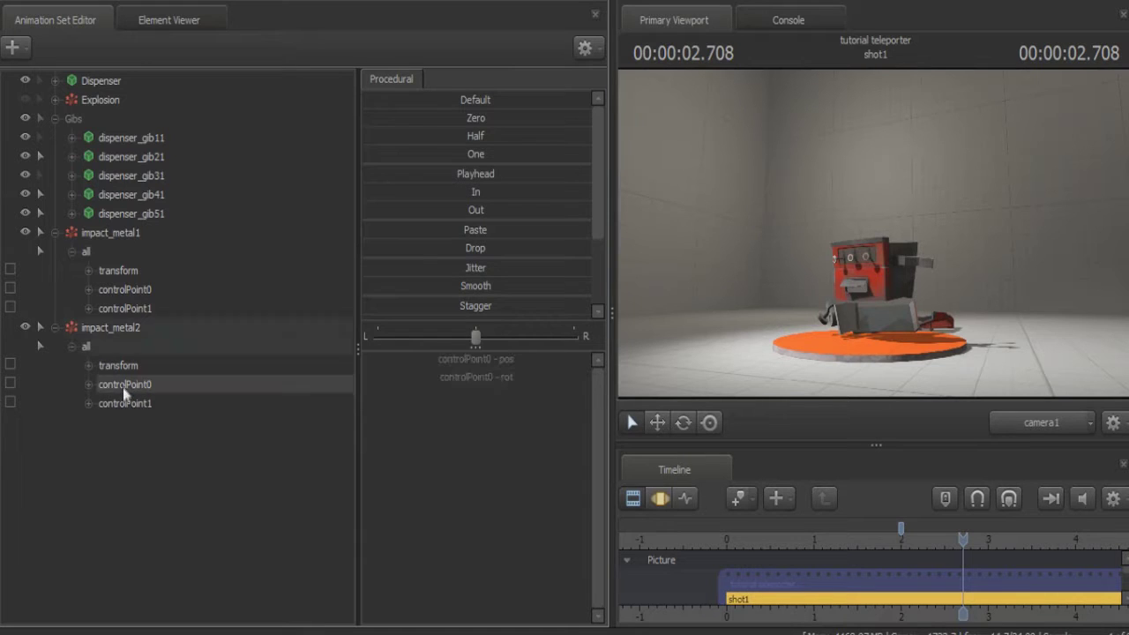
pyautogui.click(1070, 424)
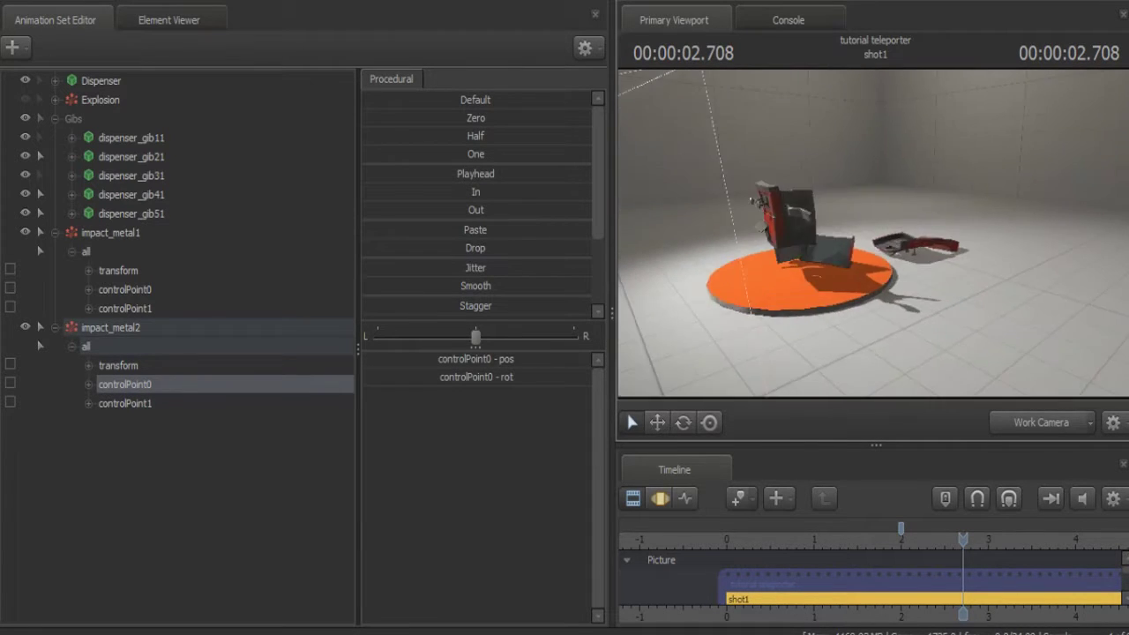
pyautogui.moveTo(816, 315)
pyautogui.mouseDown()
pyautogui.moveTo(815, 304)
pyautogui.moveTo(816, 315)
pyautogui.mouseUp()
pyautogui.click(655, 499)
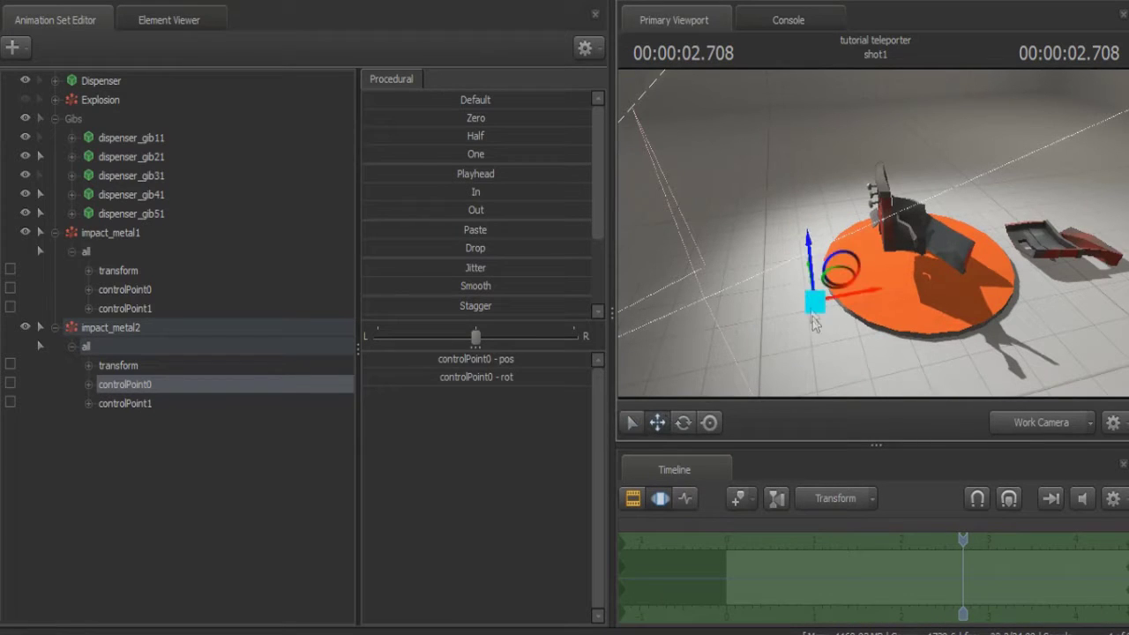
pyautogui.moveTo(813, 308); pyautogui.dragTo(1011, 284)
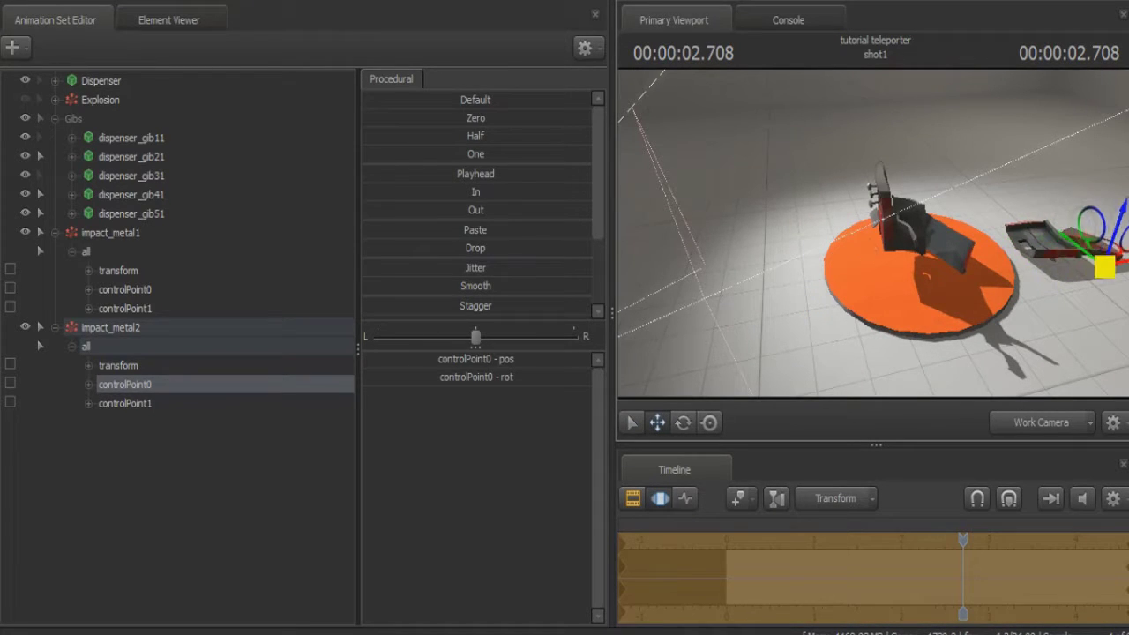
pyautogui.press('w')
pyautogui.moveTo(882, 264); pyautogui.dragTo(1030, 254)
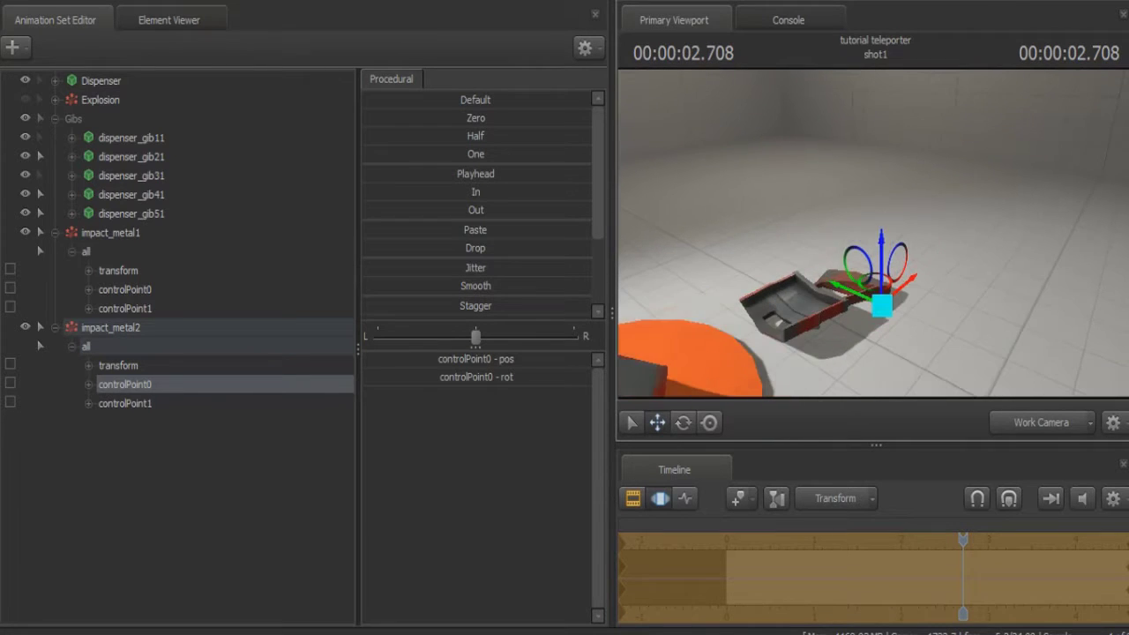
pyautogui.moveTo(882, 265); pyautogui.dragTo(884, 272)
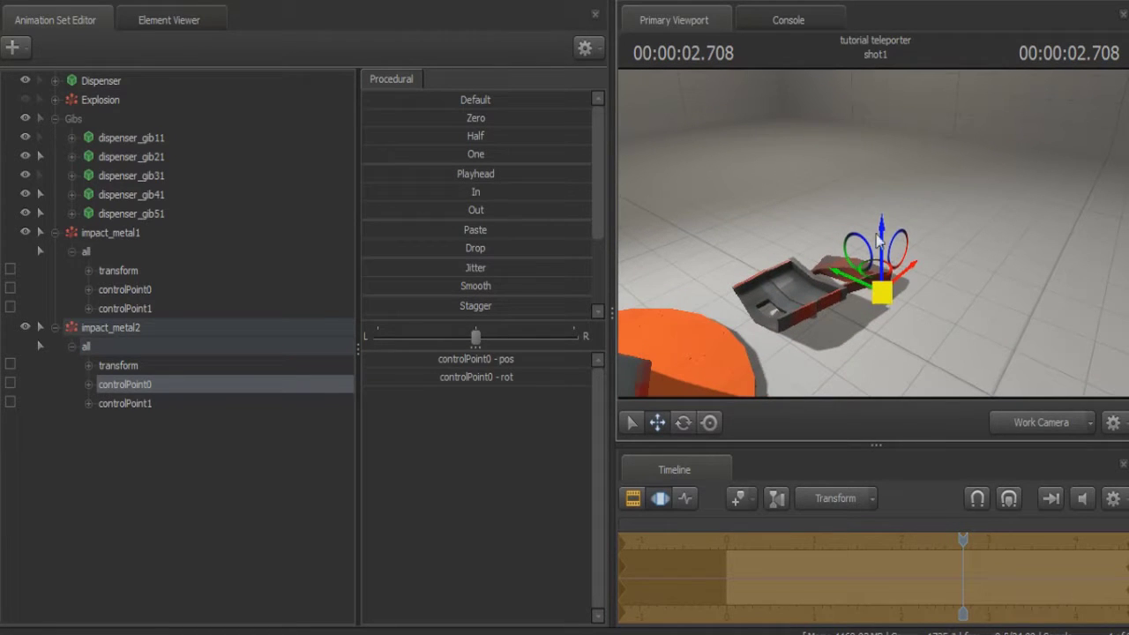
# - Refine impact_metal2's controlPoint0 position to the gib's floor contact spot and set the playhead to the impact at 2.541 s
pyautogui.press('Left')
pyautogui.press('Left')
pyautogui.press('Left')
pyautogui.press('Left')
pyautogui.press('Left')
pyautogui.press('Left')
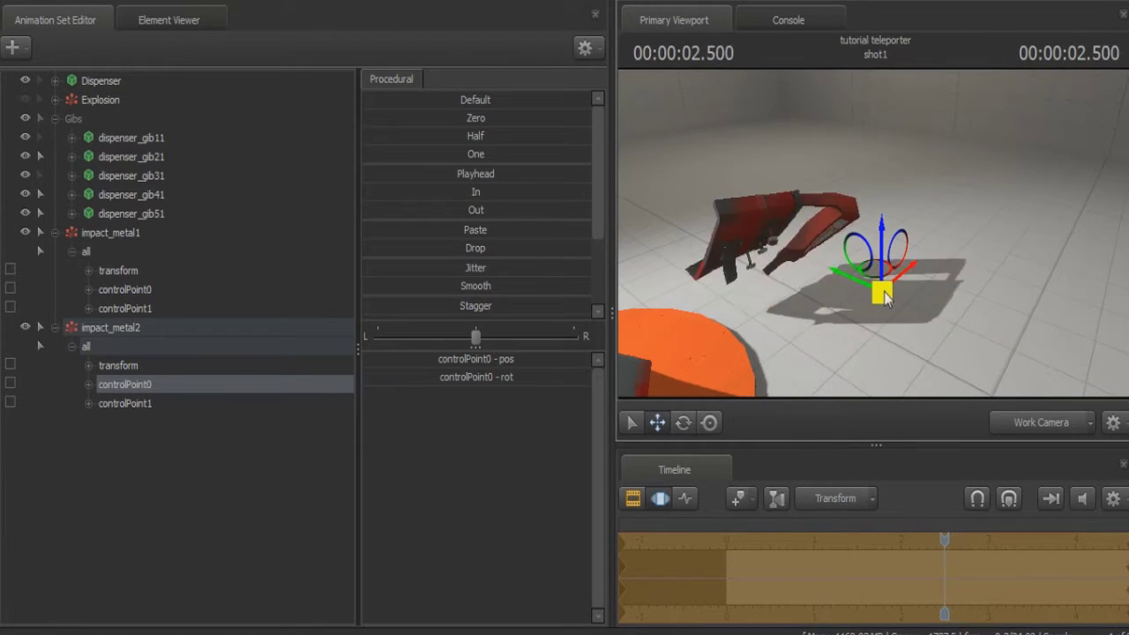
pyautogui.moveTo(881, 294); pyautogui.dragTo(833, 281)
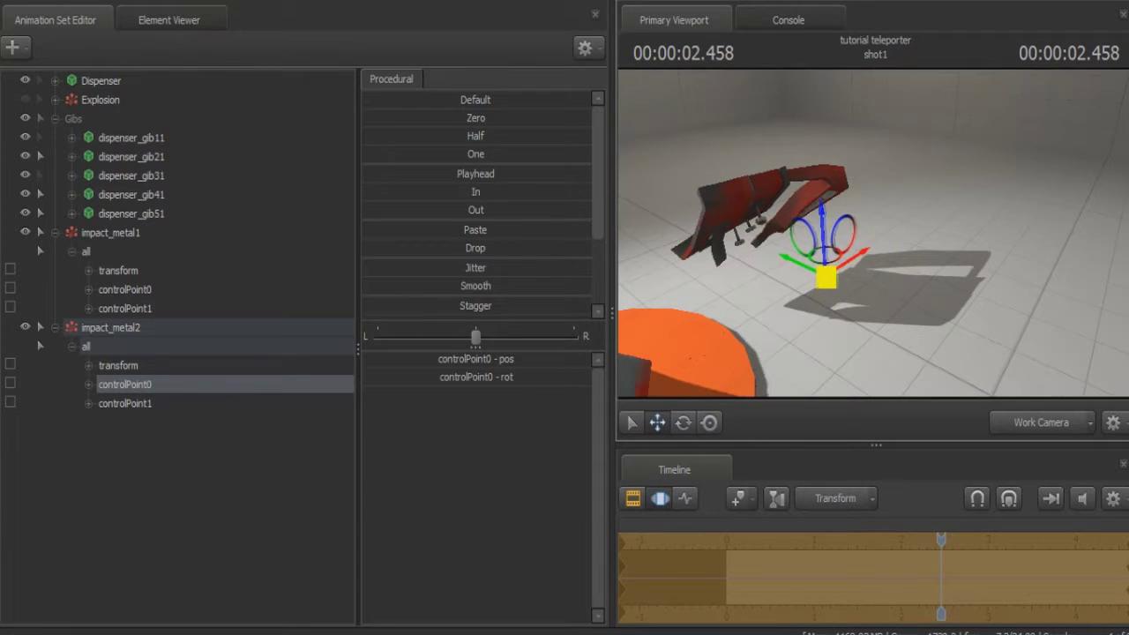
pyautogui.press('Right')
pyautogui.press('Right')
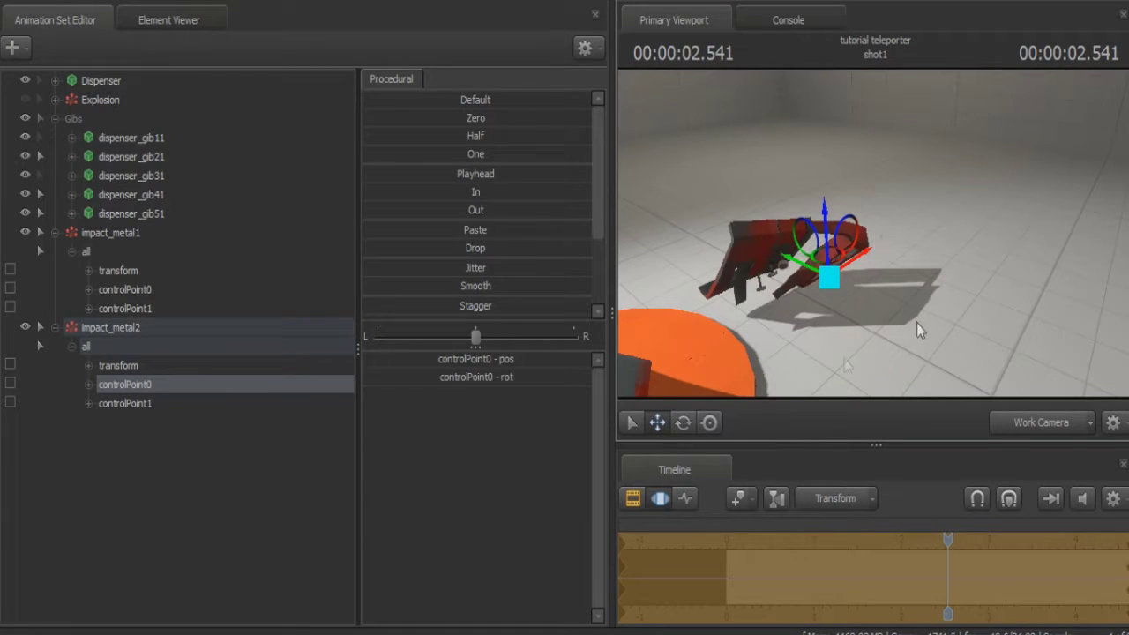
pyautogui.click(684, 424)
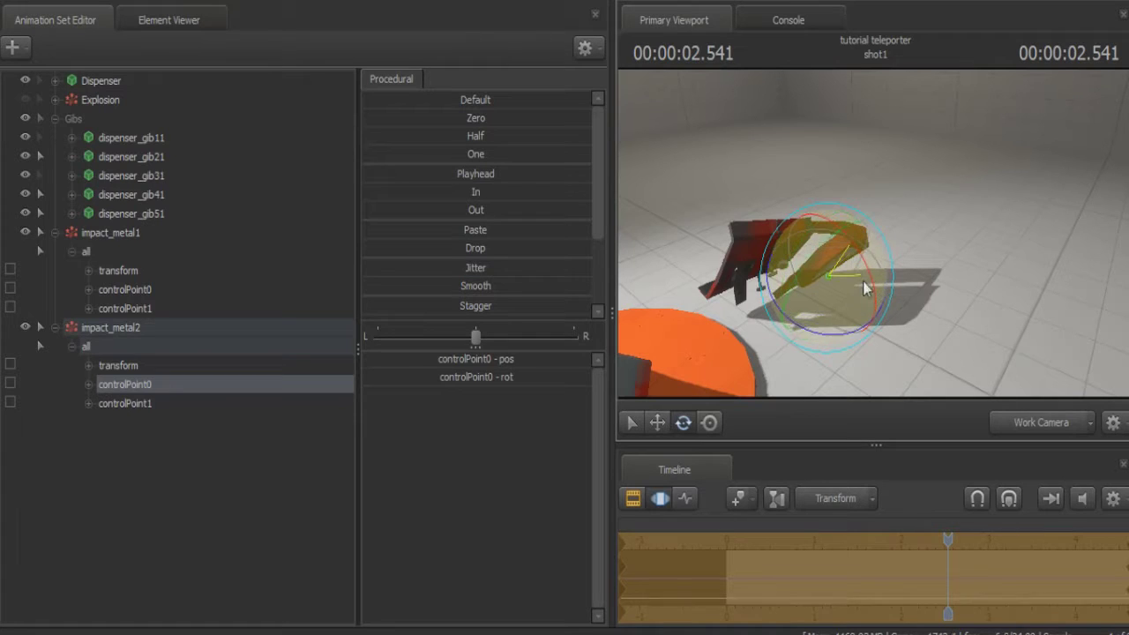
# - Set the start time of impact_metal2's particle system to 2.54
pyautogui.rightClick(149, 332)
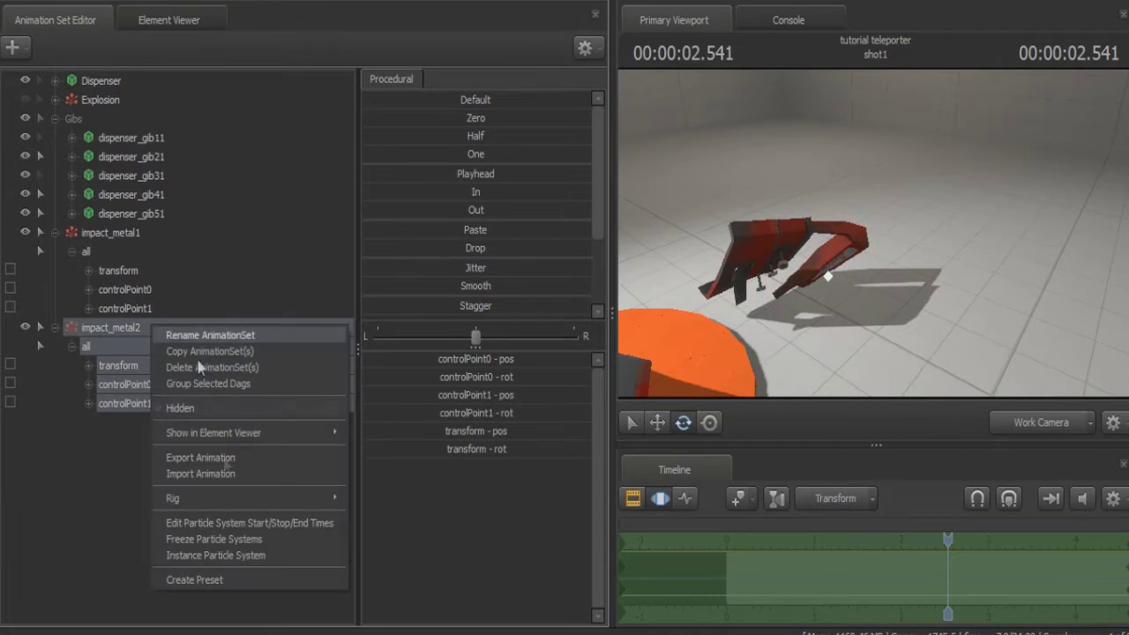
pyautogui.click(220, 522)
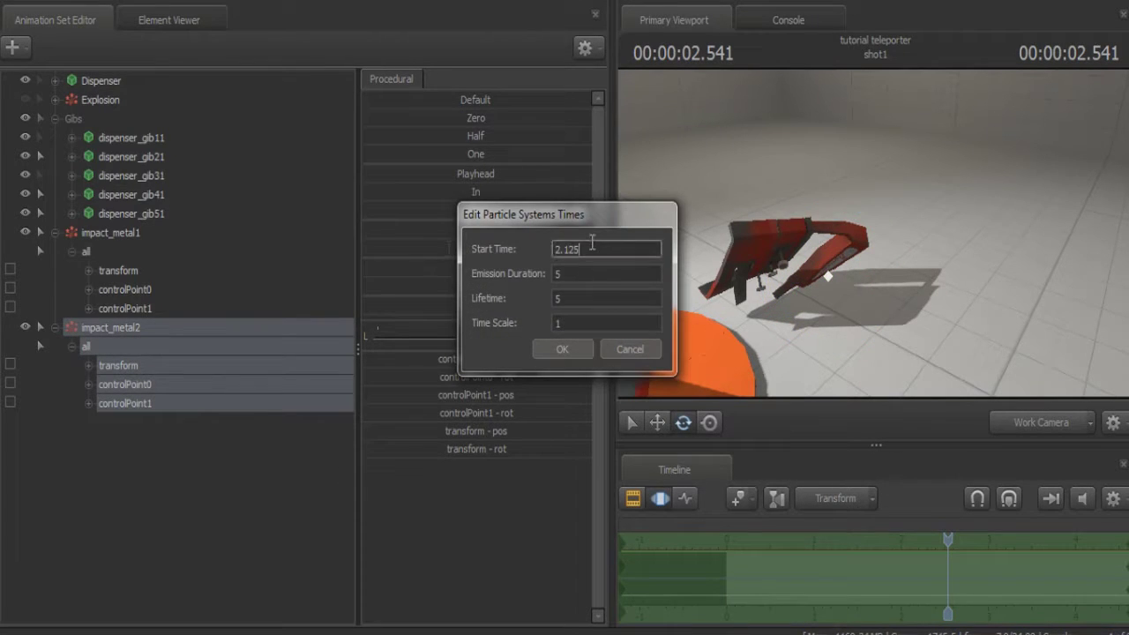
pyautogui.write('2.54')
pyautogui.press('Return')
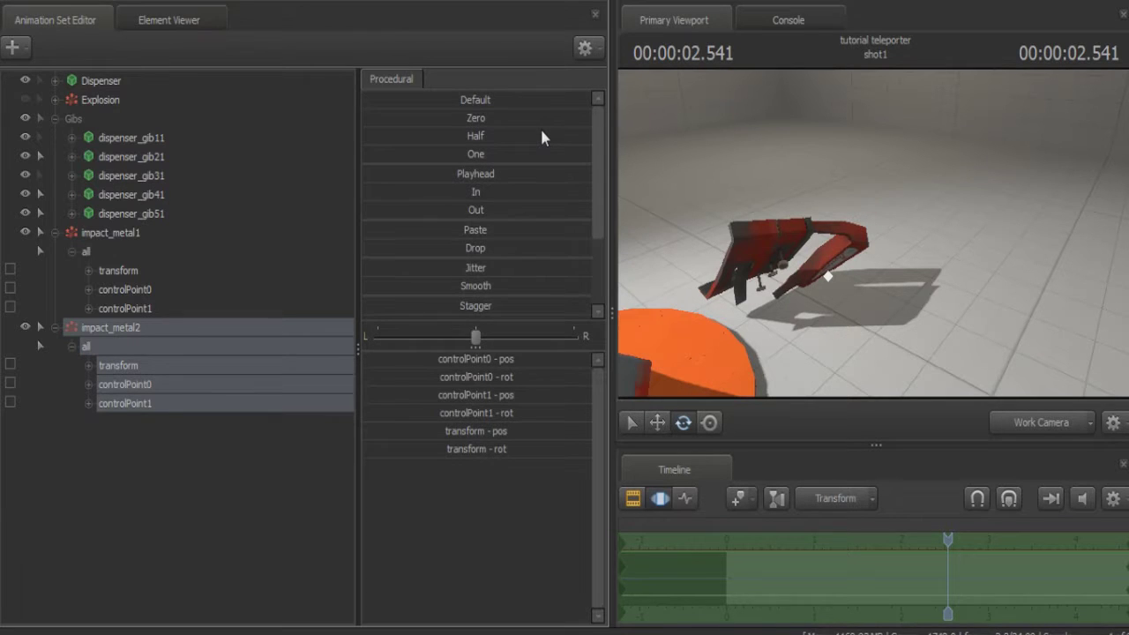
# - Check impact_metal2's spark timing against the gib's landing frame by frame between 2.375 and 2.666 s
pyautogui.press('Right')
pyautogui.press('Right')
pyautogui.press('Right')
pyautogui.press('Right')
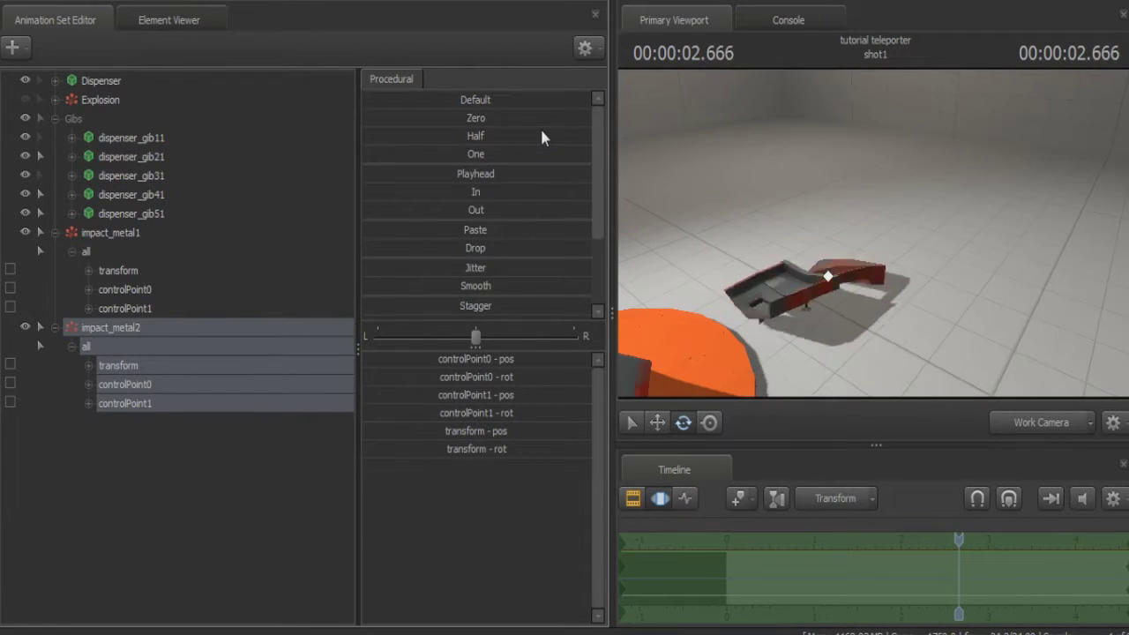
pyautogui.press('Left')
pyautogui.press('Left')
pyautogui.press('Left')
pyautogui.press('Right')
pyautogui.press('Right')
pyautogui.press('Right')
pyautogui.press('Right')
pyautogui.press('Left')
pyautogui.press('Left')
pyautogui.press('Left')
pyautogui.press('Left')
pyautogui.press('Left')
pyautogui.press('Left')
pyautogui.press('Left')
pyautogui.press('Left')
pyautogui.press('Left')
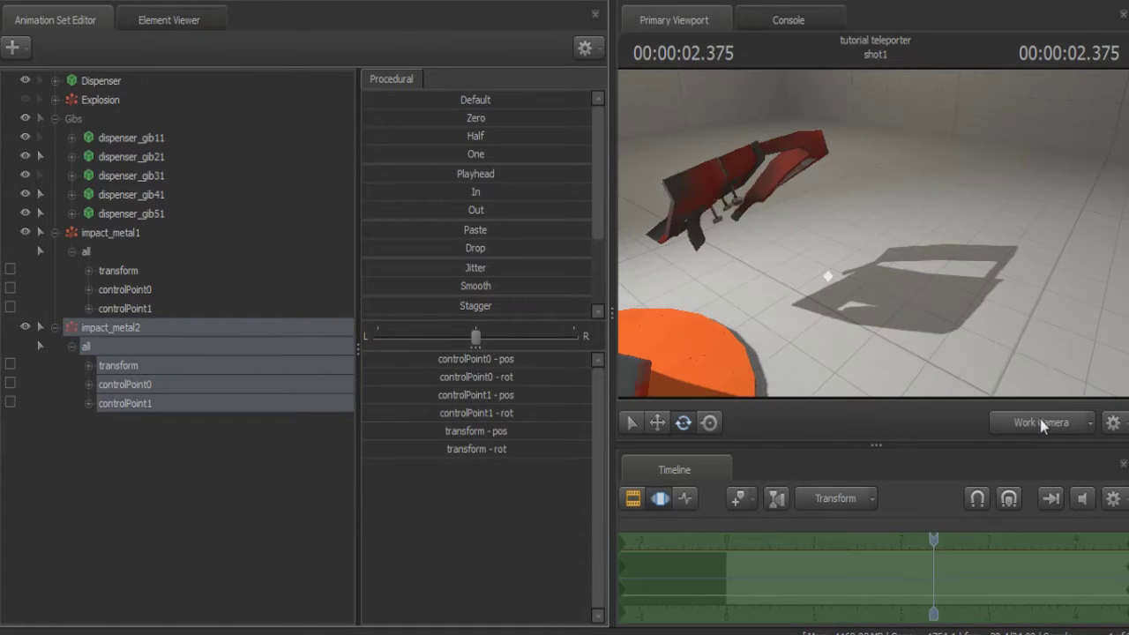
pyautogui.press('Right')
pyautogui.press('Right')
pyautogui.press('Right')
pyautogui.press('Right')
pyautogui.press('Right')
pyautogui.press('Right')
pyautogui.press('Left')
pyautogui.press('Left')
pyautogui.press('Left')
pyautogui.press('Left')
# - Return to camera1 and the Clip Editor, and play the shot from before the explosion to check both impacts
pyautogui.click(1043, 423)
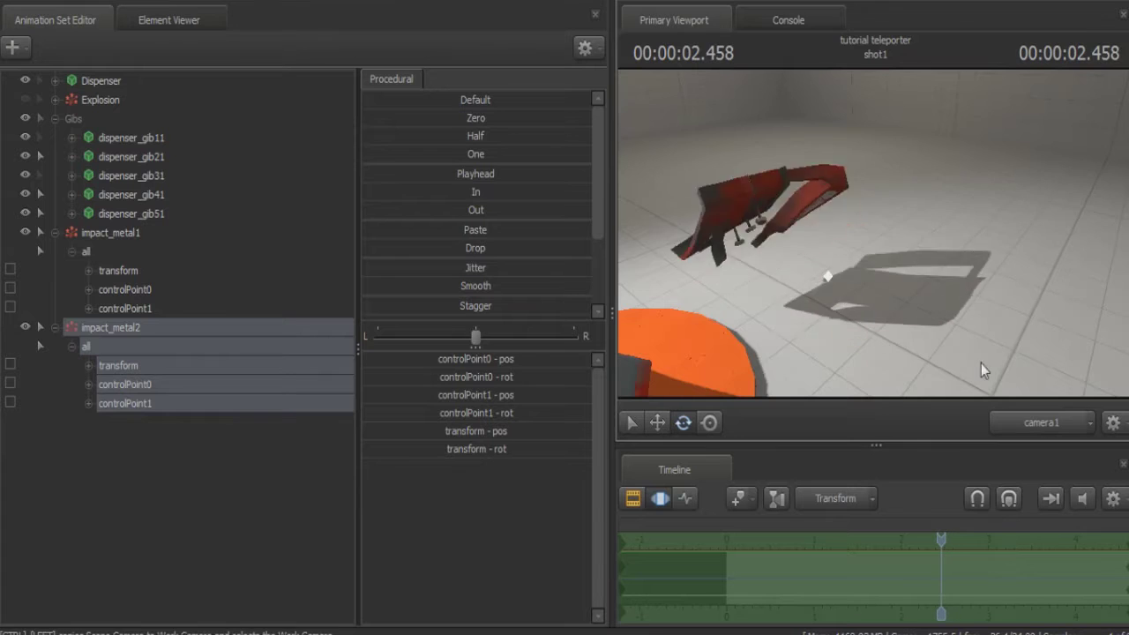
pyautogui.press('Left')
pyautogui.press('space')
pyautogui.press('space')
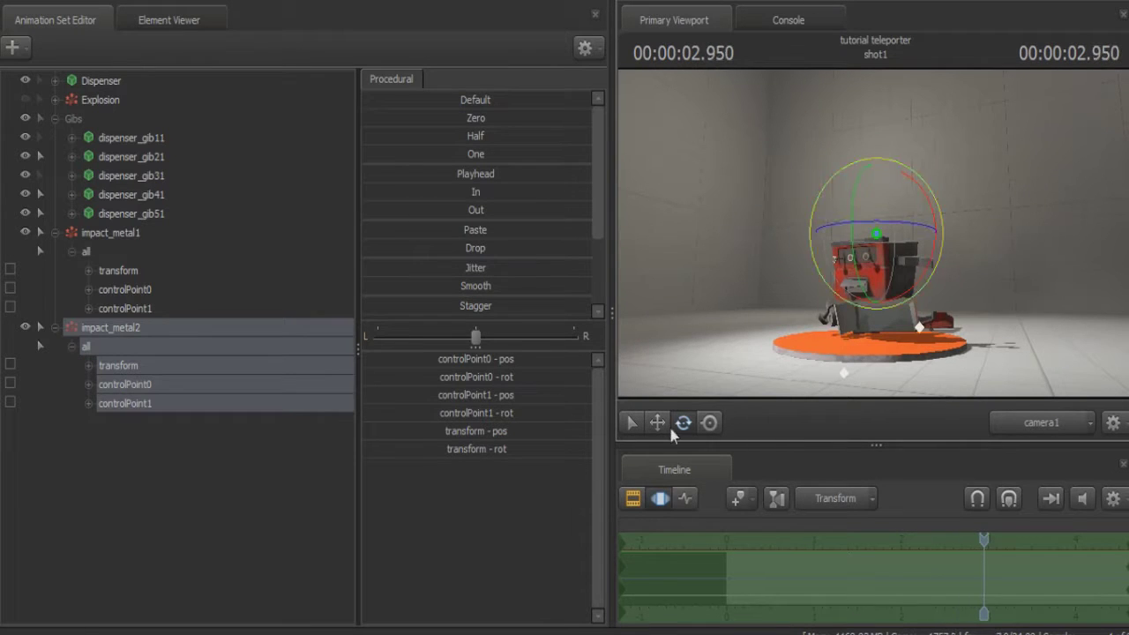
pyautogui.click(633, 499)
pyautogui.click(629, 427)
pyautogui.moveTo(984, 540); pyautogui.dragTo(863, 540)
pyautogui.press('space')
pyautogui.press('space')
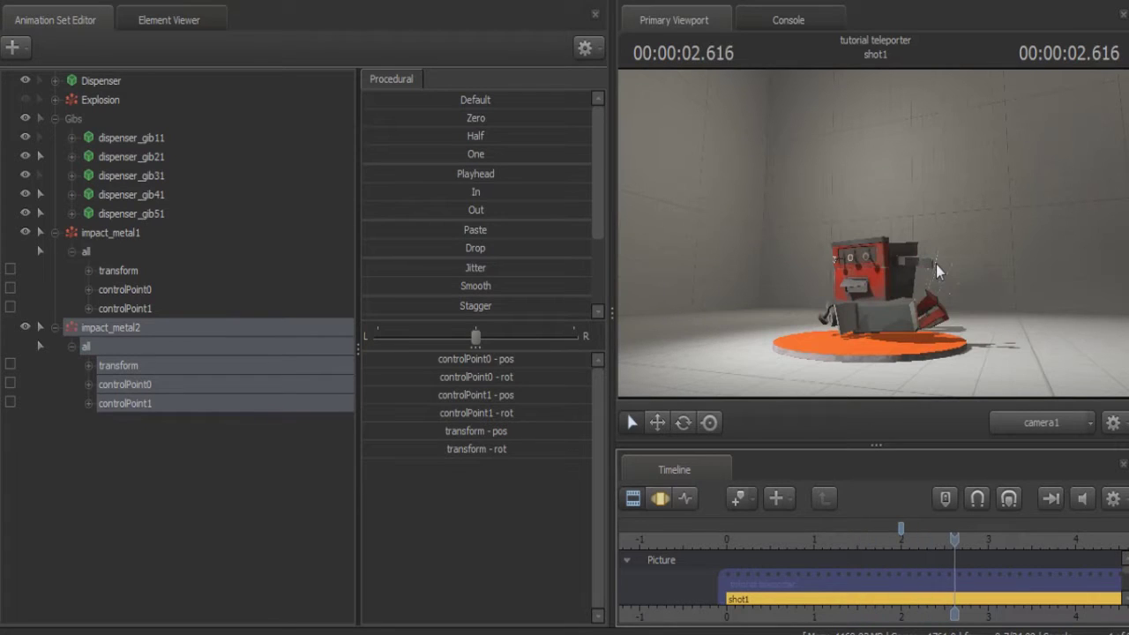
# - Review the debris and both spark effects through camera1 frame by frame between 1.958 and 2.875 s
pyautogui.press('Left')
pyautogui.press('Left')
pyautogui.press('Left')
pyautogui.press('Left')
pyautogui.press('Left')
pyautogui.press('Left')
pyautogui.press('Left')
pyautogui.press('Left')
pyautogui.press('Left')
pyautogui.press('Left')
pyautogui.press('Left')
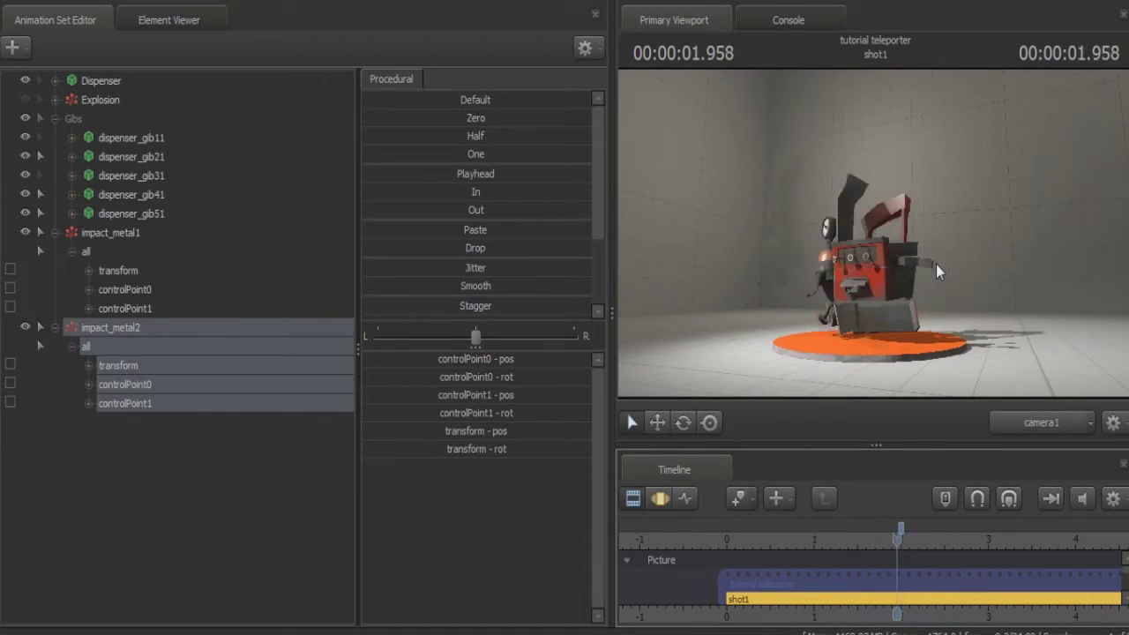
pyautogui.press('Right')
pyautogui.press('Right')
pyautogui.press('Right')
pyautogui.press('Right')
pyautogui.press('Right')
pyautogui.press('Right')
pyautogui.press('Right')
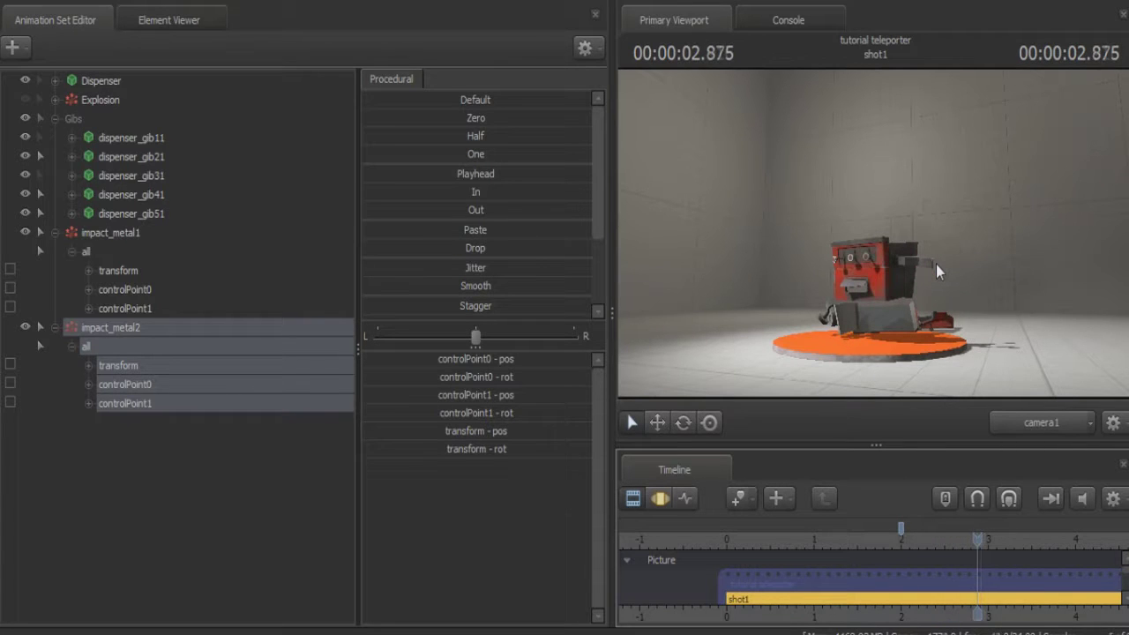
pyautogui.press('Left')
pyautogui.press('Left')
pyautogui.press('Left')
pyautogui.press('Left')
pyautogui.press('Left')
pyautogui.press('Left')
pyautogui.press('Left')
pyautogui.press('Left')
pyautogui.press('Left')
pyautogui.press('Left')
pyautogui.press('Left')
pyautogui.press('Left')
pyautogui.press('Left')
pyautogui.press('Left')
pyautogui.press('Left')
pyautogui.press('Left')
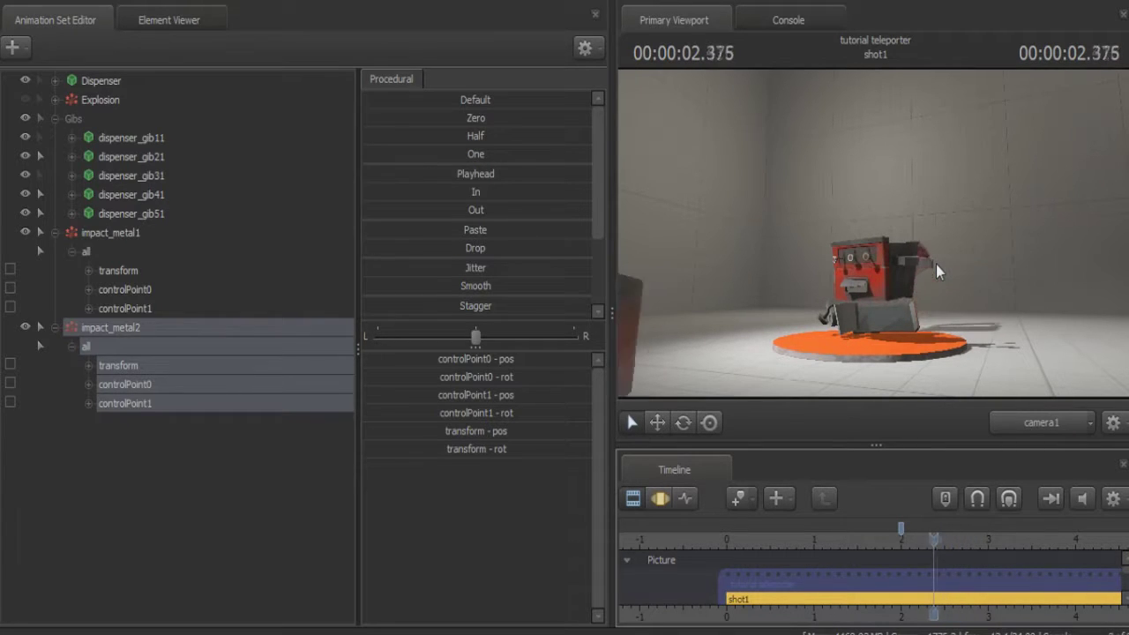
pyautogui.press('Left')
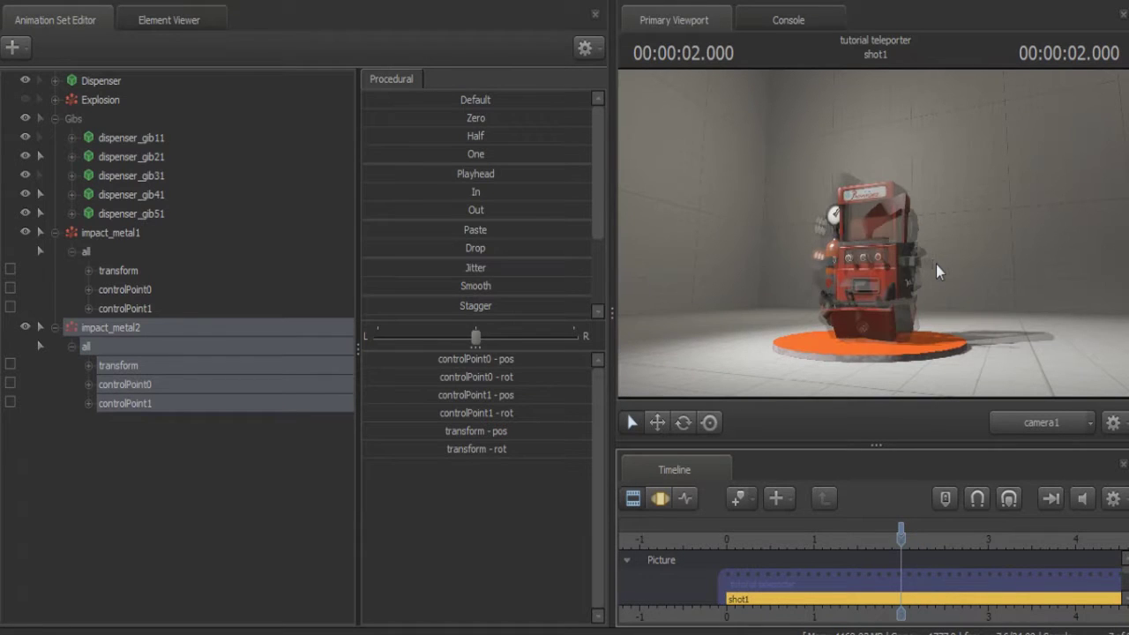
# - Switch the viewport to the Work Camera and the timeline to the Graph Editor, with the breaking dispenser in close view
pyautogui.click(1060, 427)
pyautogui.moveTo(950, 308); pyautogui.dragTo(990, 367)
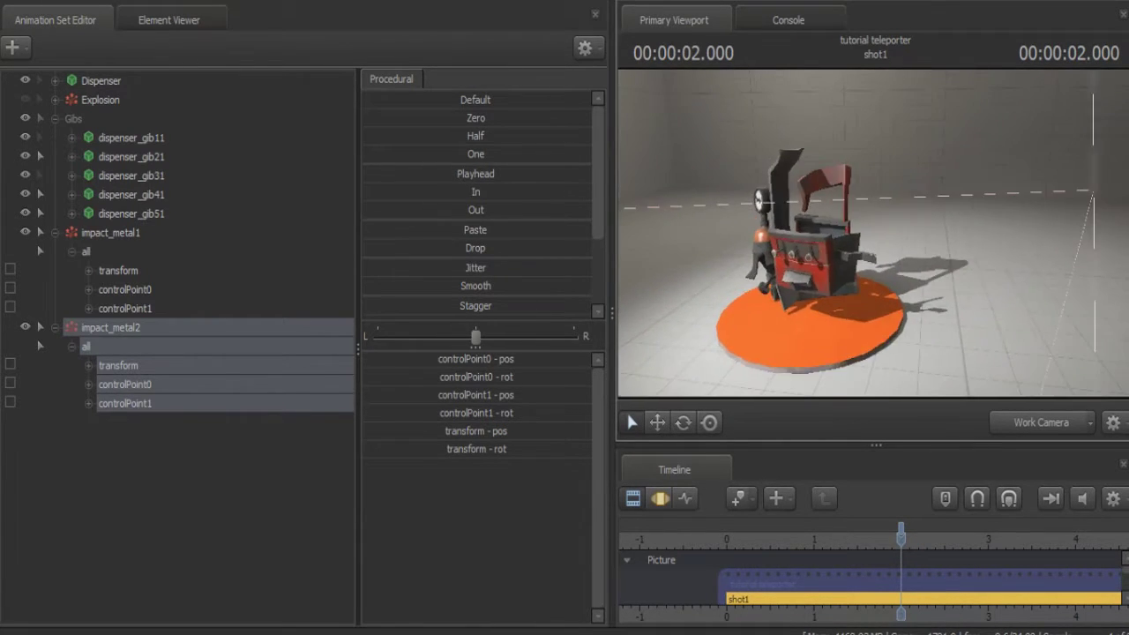
pyautogui.click(684, 497)
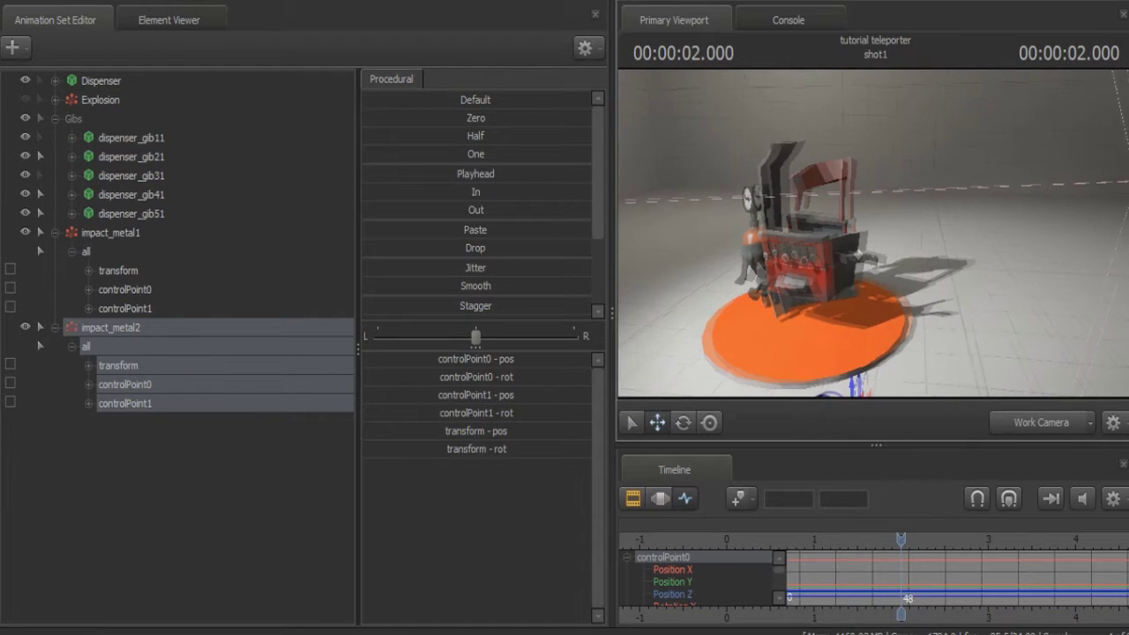
pyautogui.moveTo(822, 231); pyautogui.dragTo(855, 245)
pyautogui.press('ctrl')
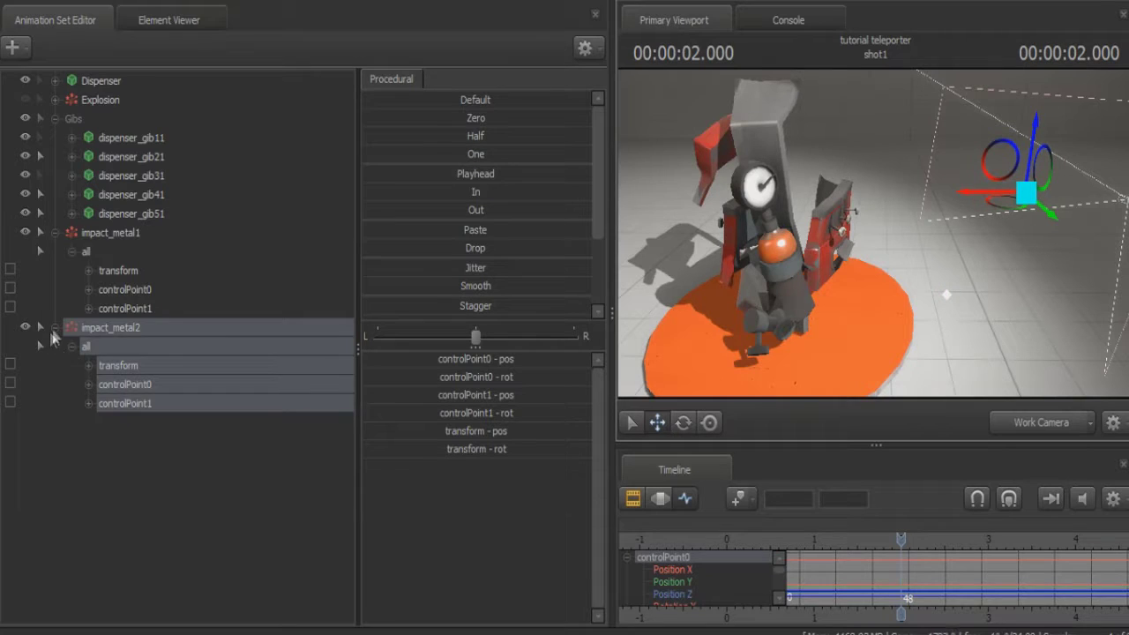
# - Collapse the impact_metal1 and impact_metal2 animation sets and hide both from the list
pyautogui.click(53, 328)
pyautogui.click(53, 233)
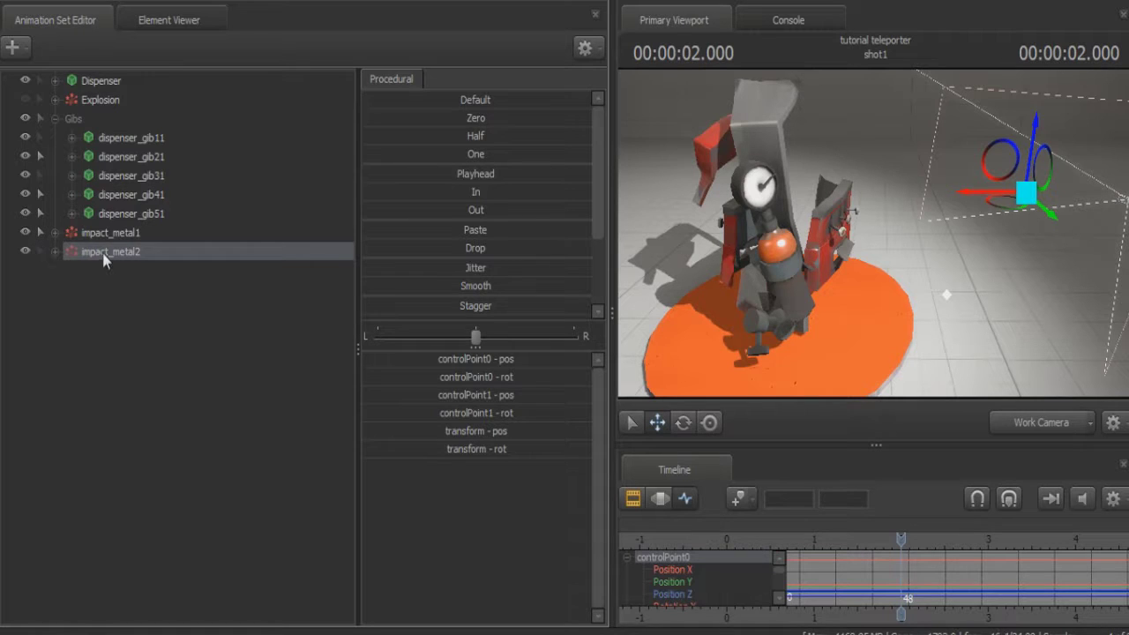
pyautogui.keyDown('ctrl'); pyautogui.click(120, 233); pyautogui.keyUp('ctrl')
pyautogui.rightClick(121, 235)
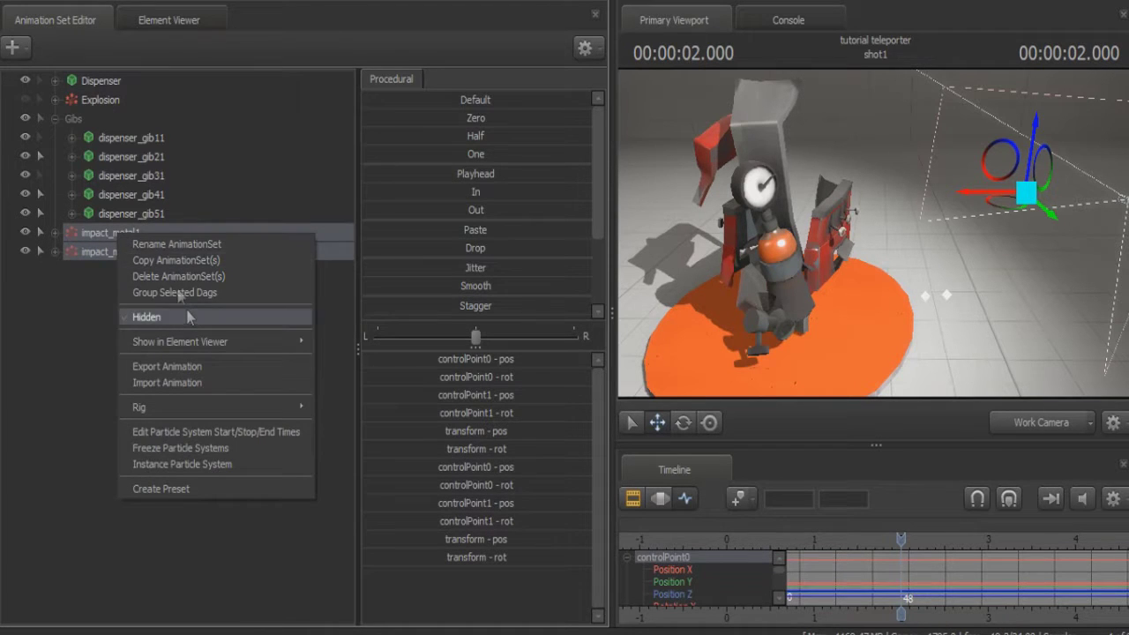
pyautogui.click(164, 318)
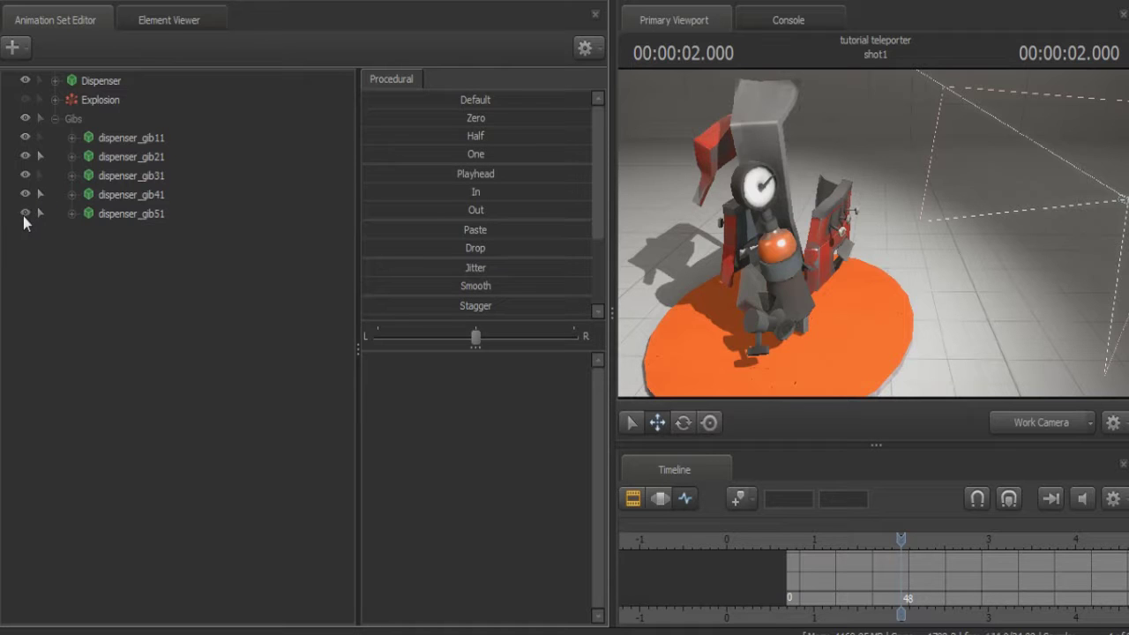
# - Identify the pieces belonging to dispenser_gib51 and dispenser_gib21 at 2.064 s by toggling their visibility
pyautogui.moveTo(901, 540); pyautogui.dragTo(904, 540)
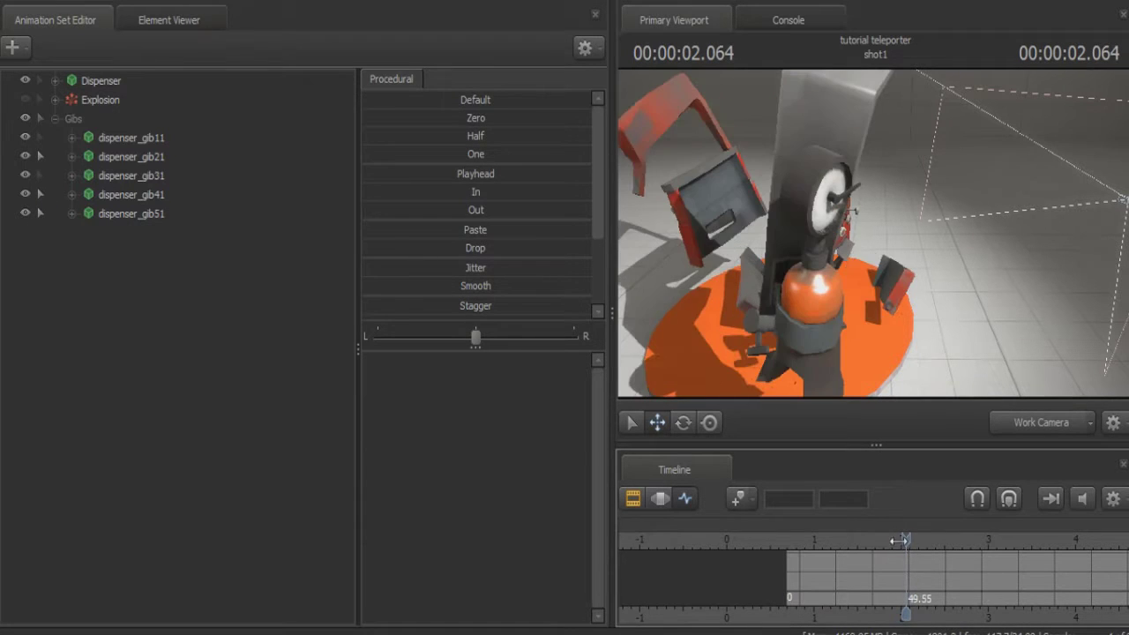
pyautogui.click(24, 213)
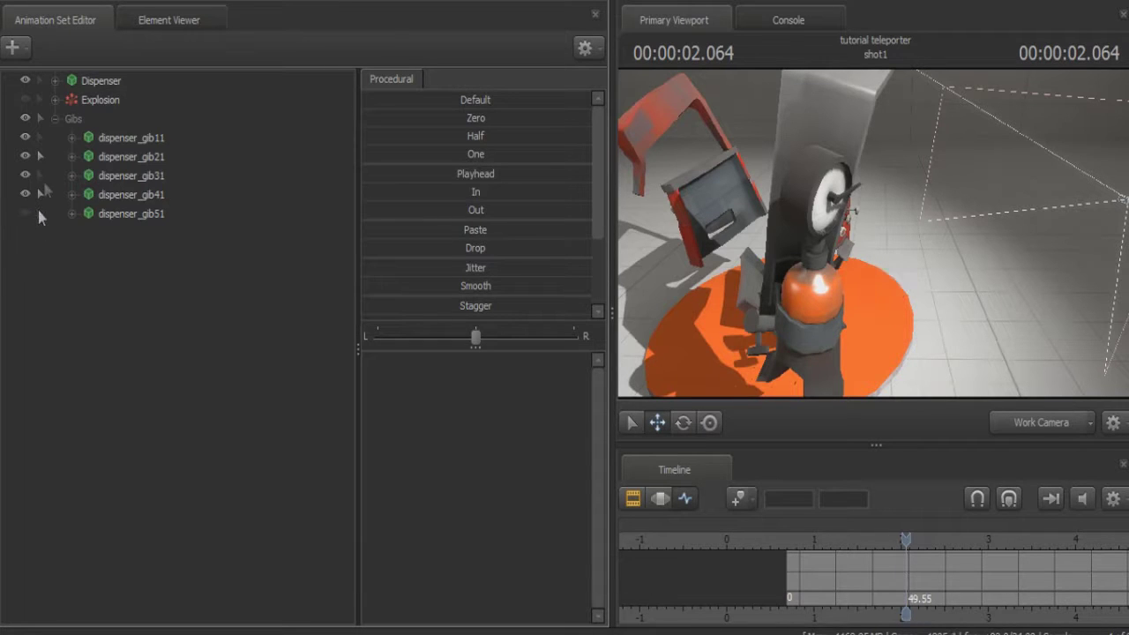
pyautogui.click(26, 213)
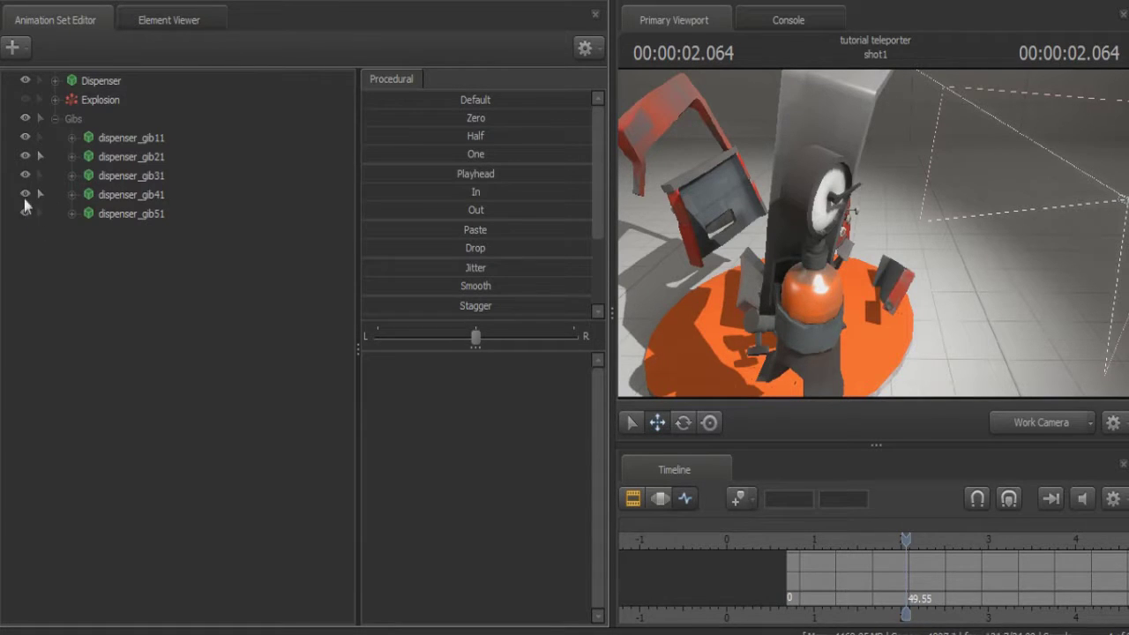
pyautogui.moveTo(748, 235); pyautogui.dragTo(473, 277)
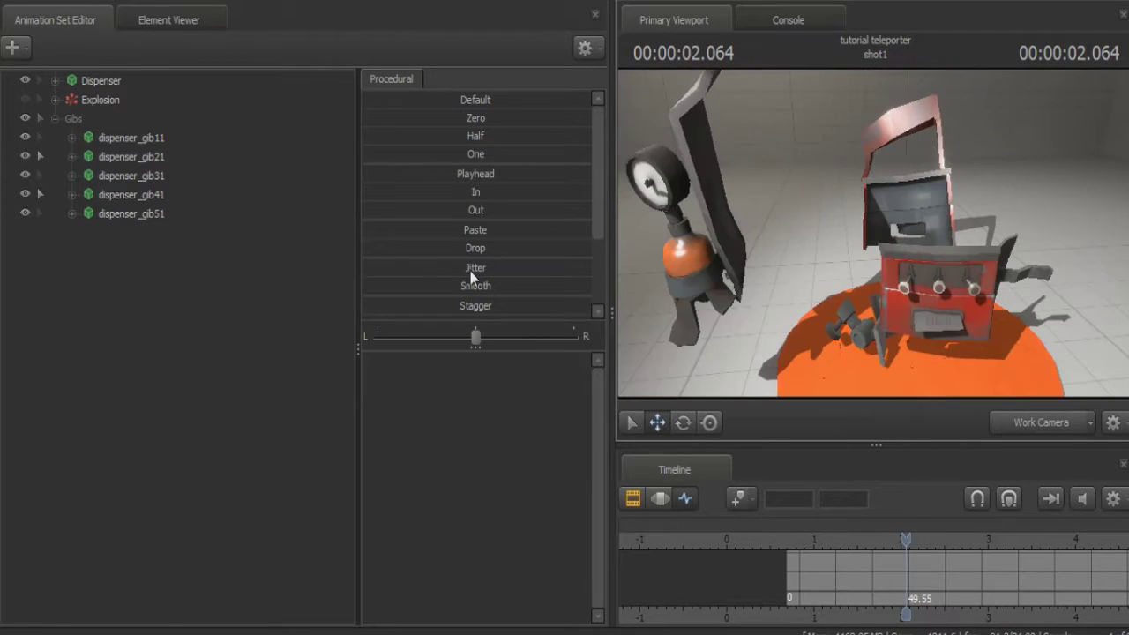
pyautogui.click(25, 157)
pyautogui.click(25, 157)
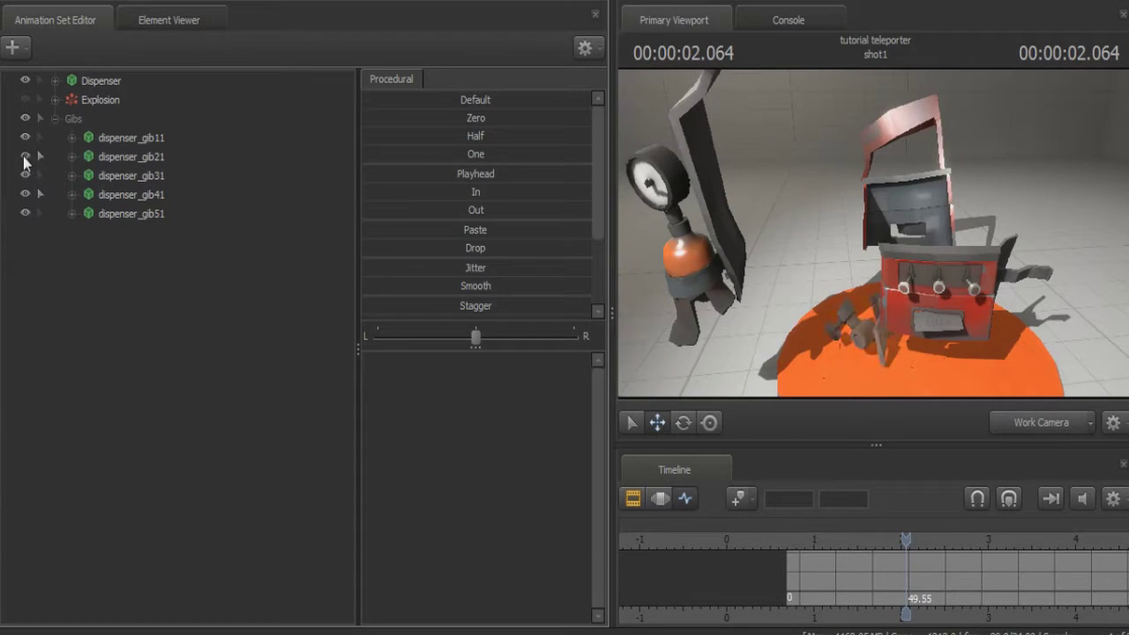
pyautogui.click(24, 157)
pyautogui.click(25, 157)
pyautogui.click(25, 157)
pyautogui.click(25, 158)
pyautogui.click(25, 158)
pyautogui.click(24, 159)
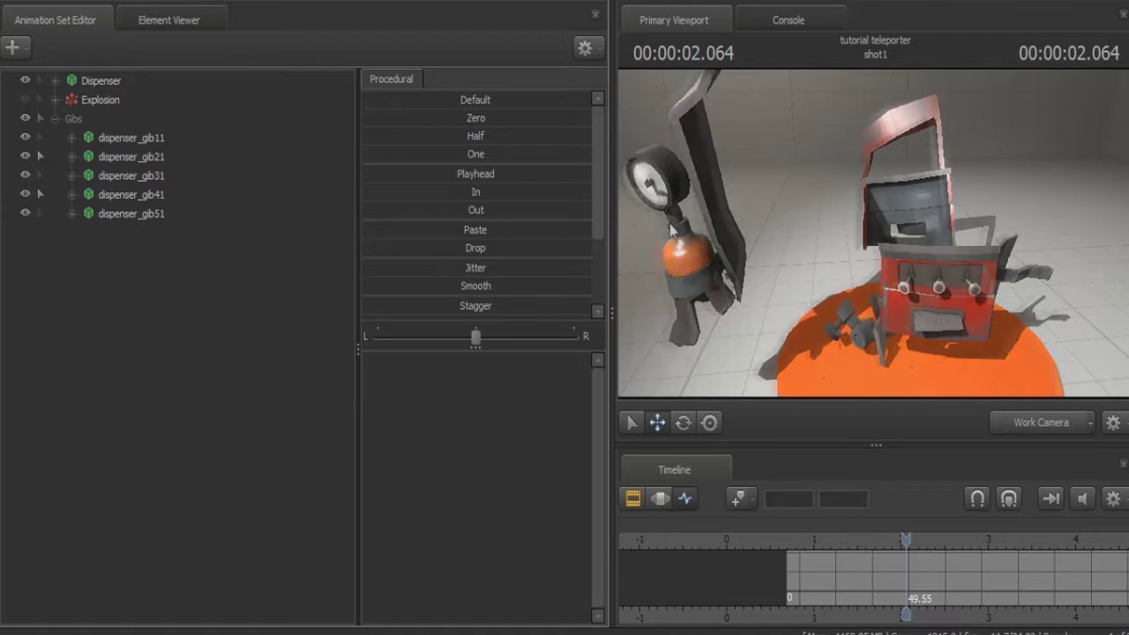
# - Compare dispenser_gib41 with dispenser_gib21 from another angle by switching each one's visibility off and on
pyautogui.moveTo(727, 234); pyautogui.dragTo(387, 247)
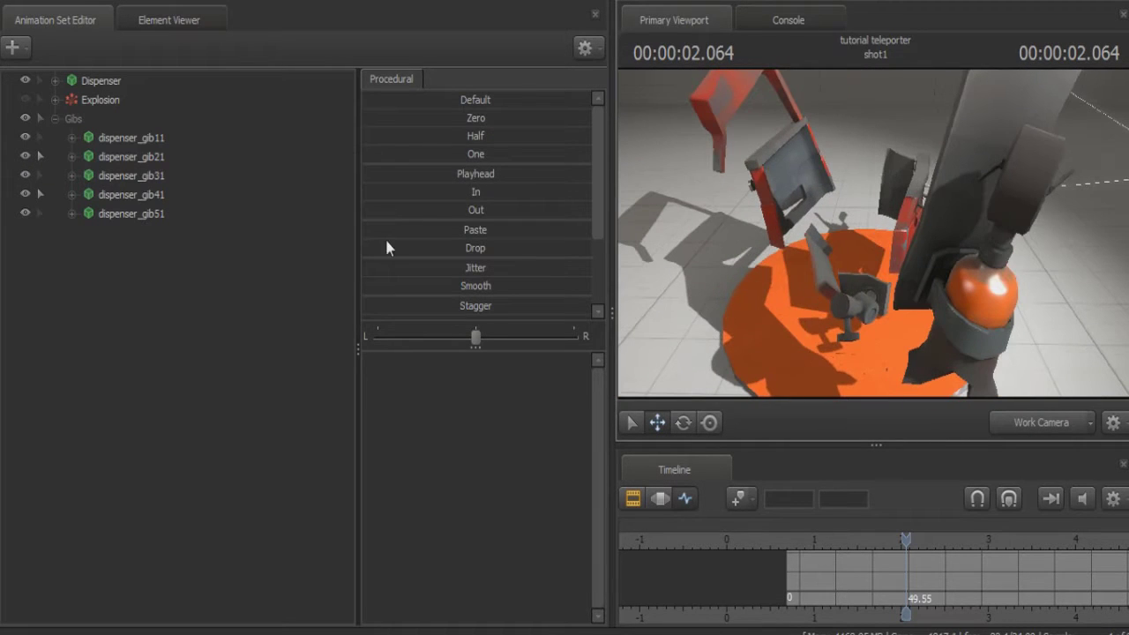
pyautogui.click(22, 196)
pyautogui.click(23, 195)
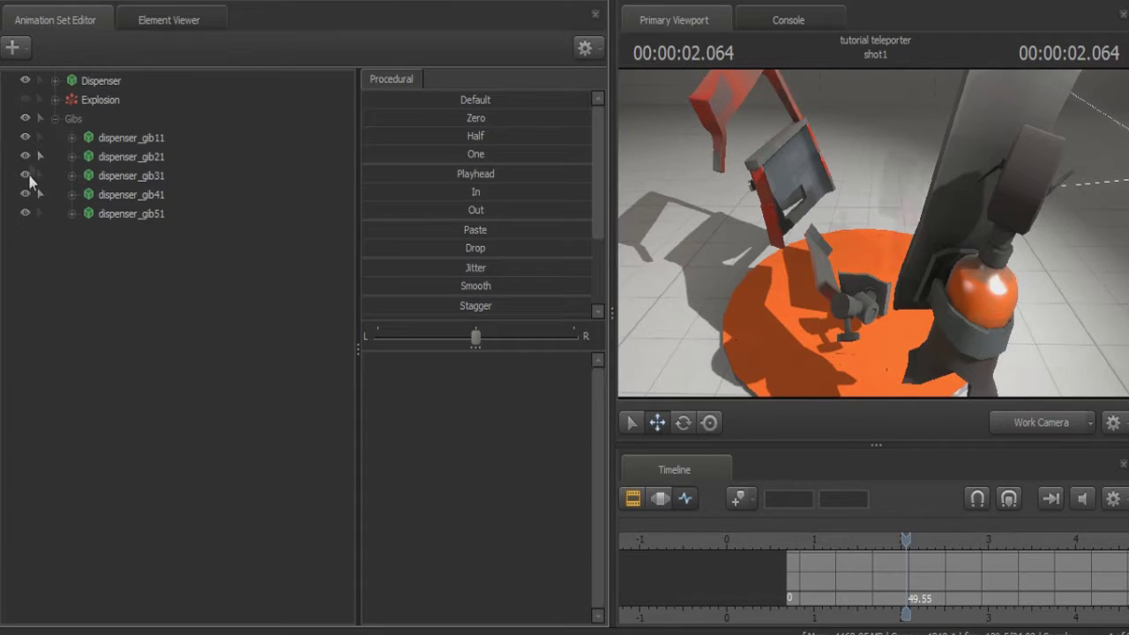
pyautogui.click(26, 159)
pyautogui.click(26, 158)
pyautogui.click(27, 159)
pyautogui.click(26, 159)
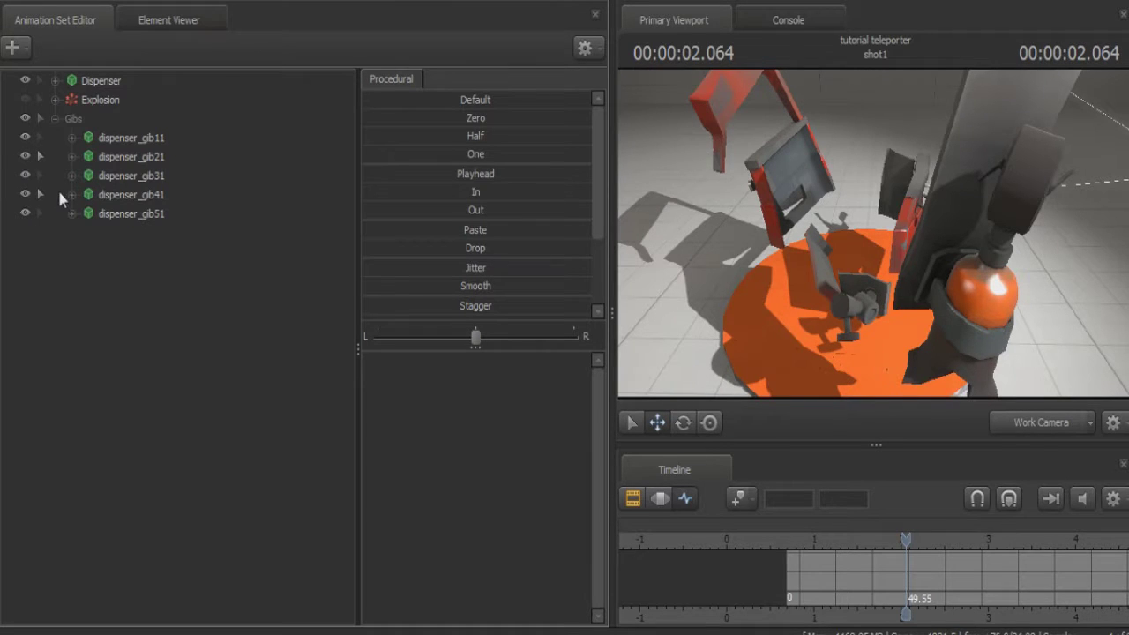
# - Select polymsh244 in dispenser_gib21's Unknown group with its keyframe at frame 48, and enlarge the timeline area slightly
pyautogui.click(72, 157)
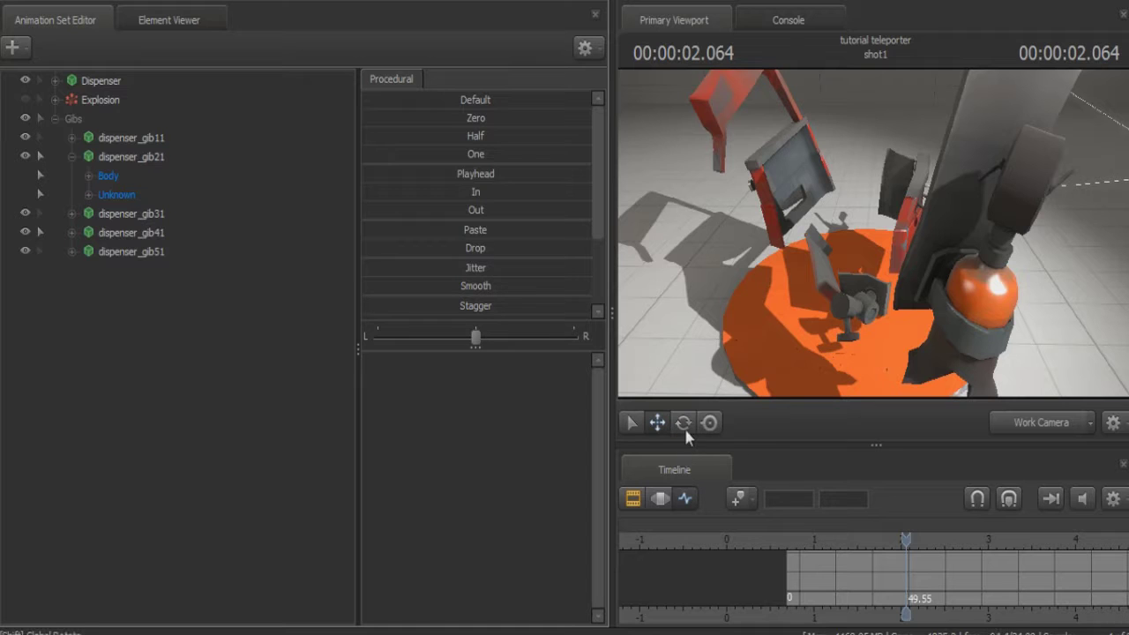
pyautogui.moveTo(864, 237); pyautogui.dragTo(855, 243)
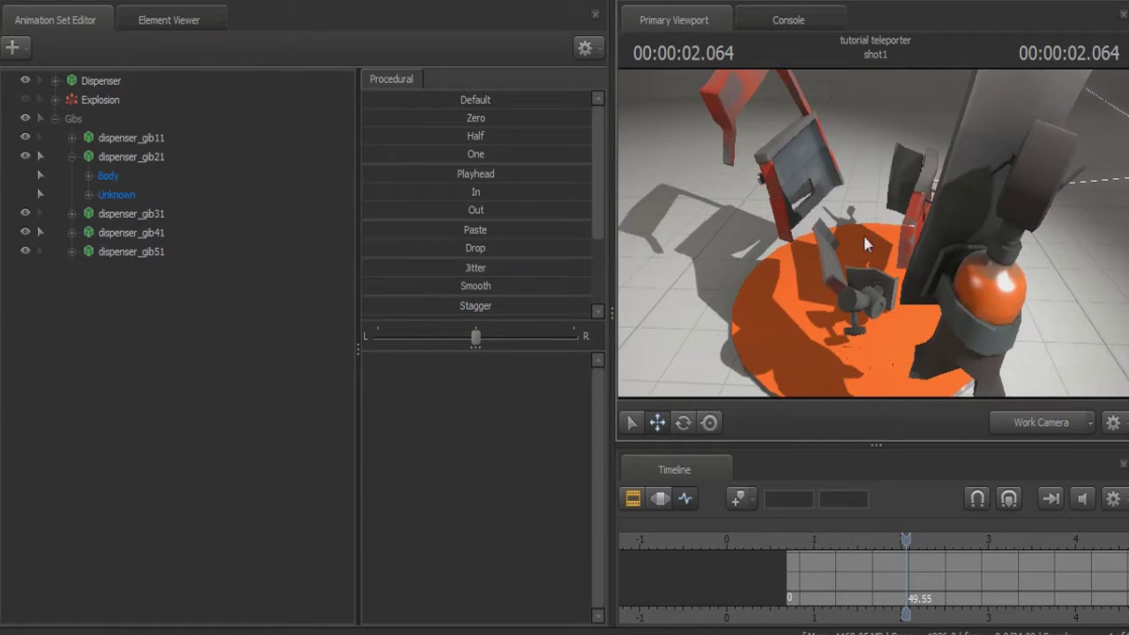
pyautogui.click(101, 195)
pyautogui.scroll(8, 889, 540)
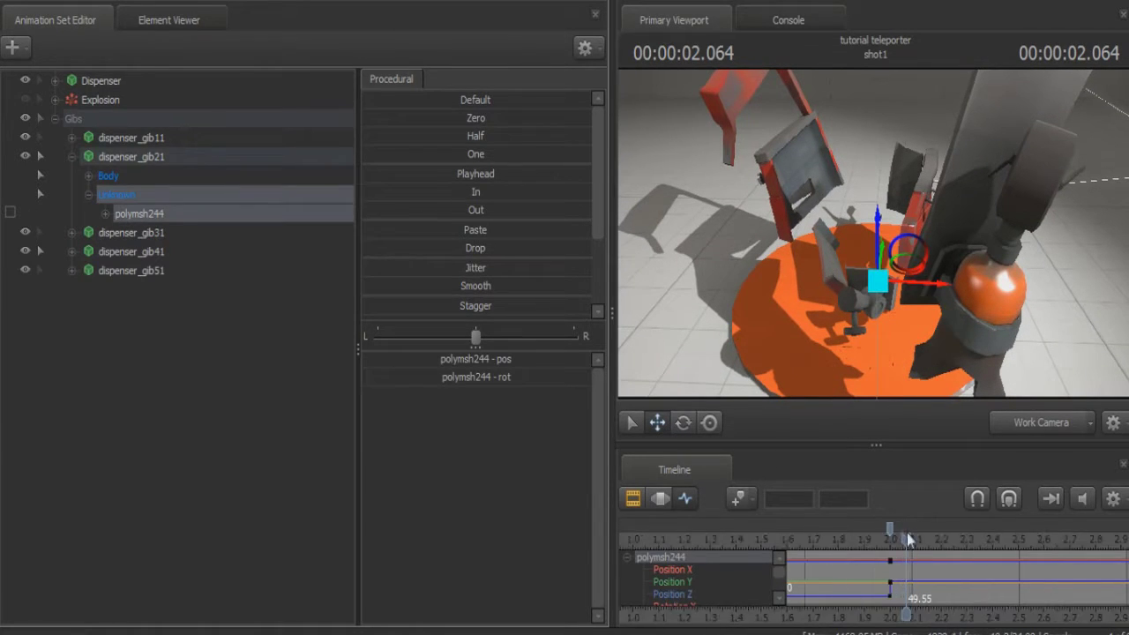
pyautogui.click(806, 540)
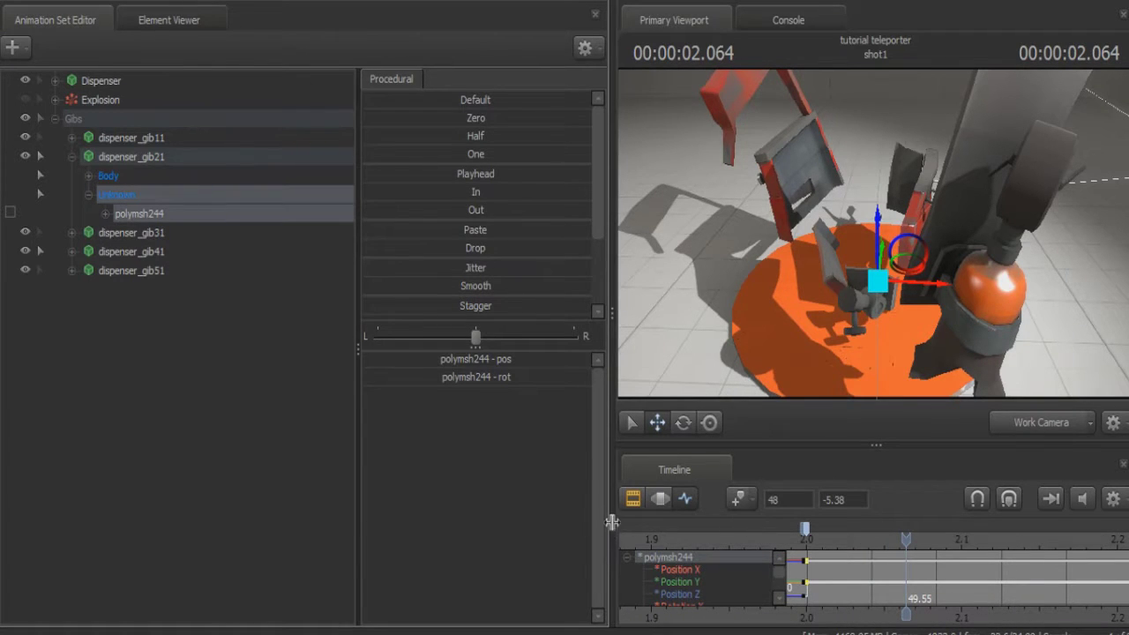
pyautogui.moveTo(604, 518); pyautogui.dragTo(221, 518)
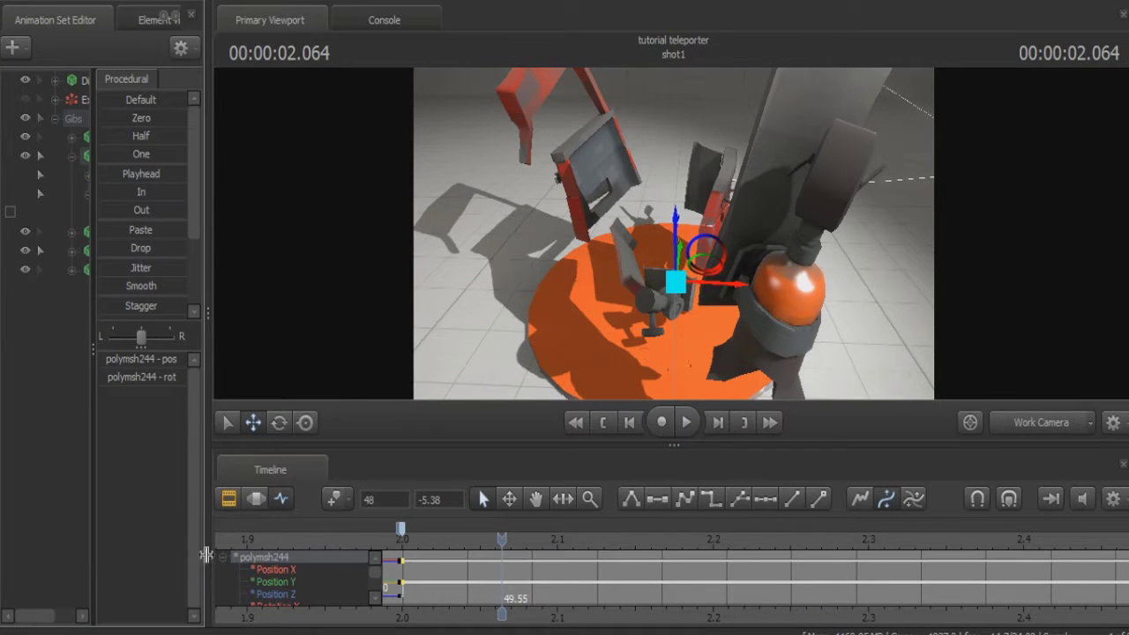
pyautogui.moveTo(205, 554); pyautogui.dragTo(580, 528)
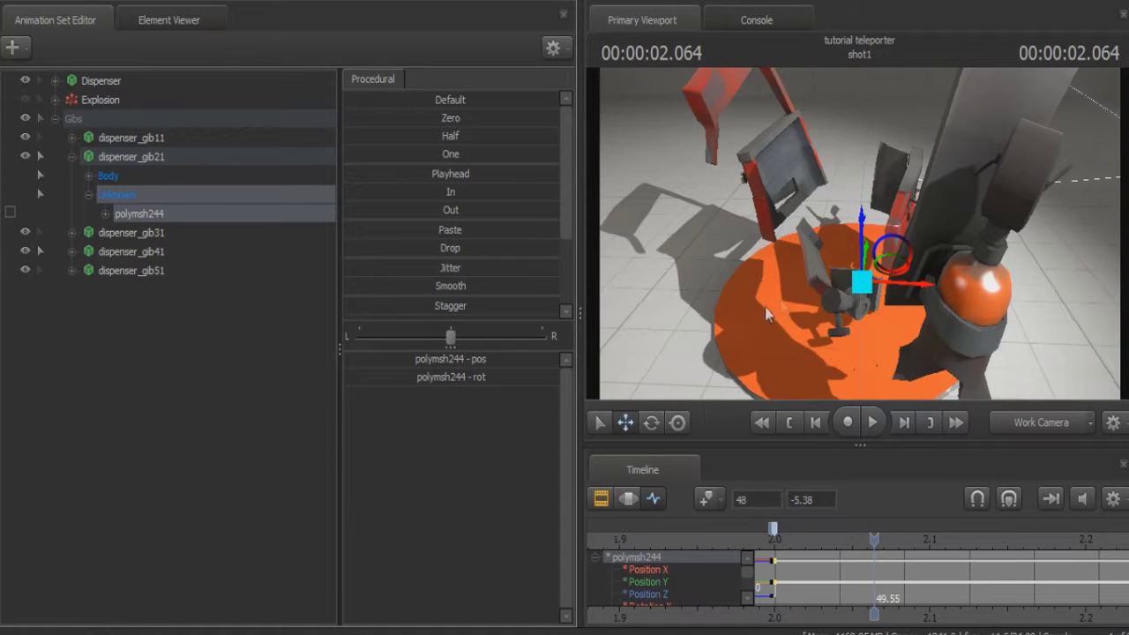
# - Examine how the already animated debris flies between 2.083 and 2.753 s, frame by frame and in playback
pyautogui.press('Right')
pyautogui.press('Right')
pyautogui.press('Right')
pyautogui.press('Right')
pyautogui.press('Right')
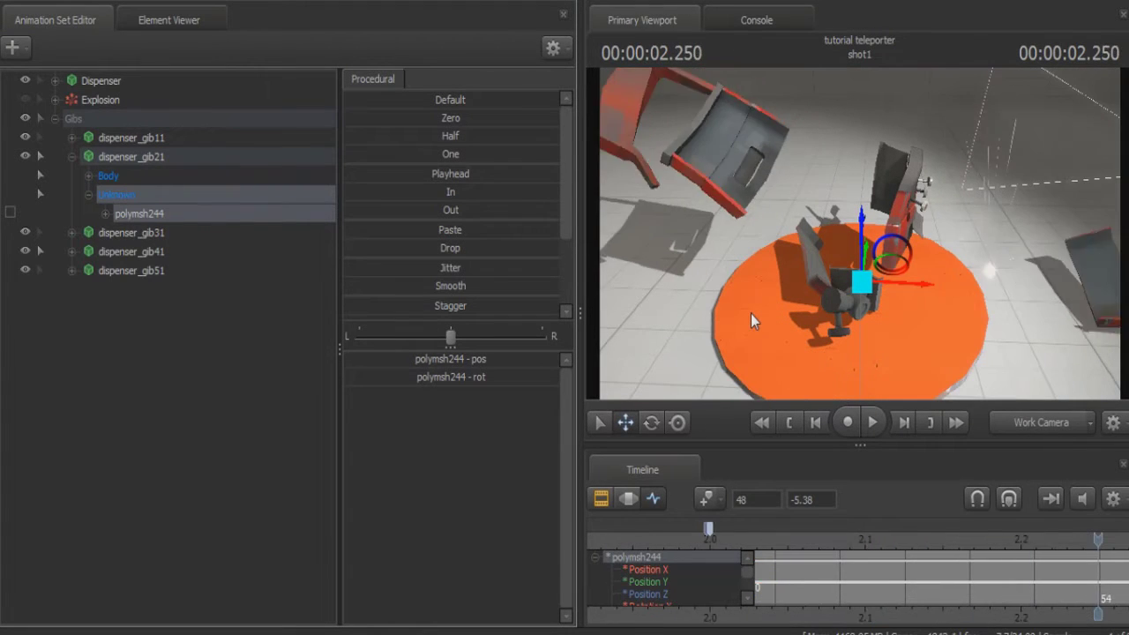
pyautogui.press('Left')
pyautogui.press('Left')
pyautogui.press('Left')
pyautogui.press('Left')
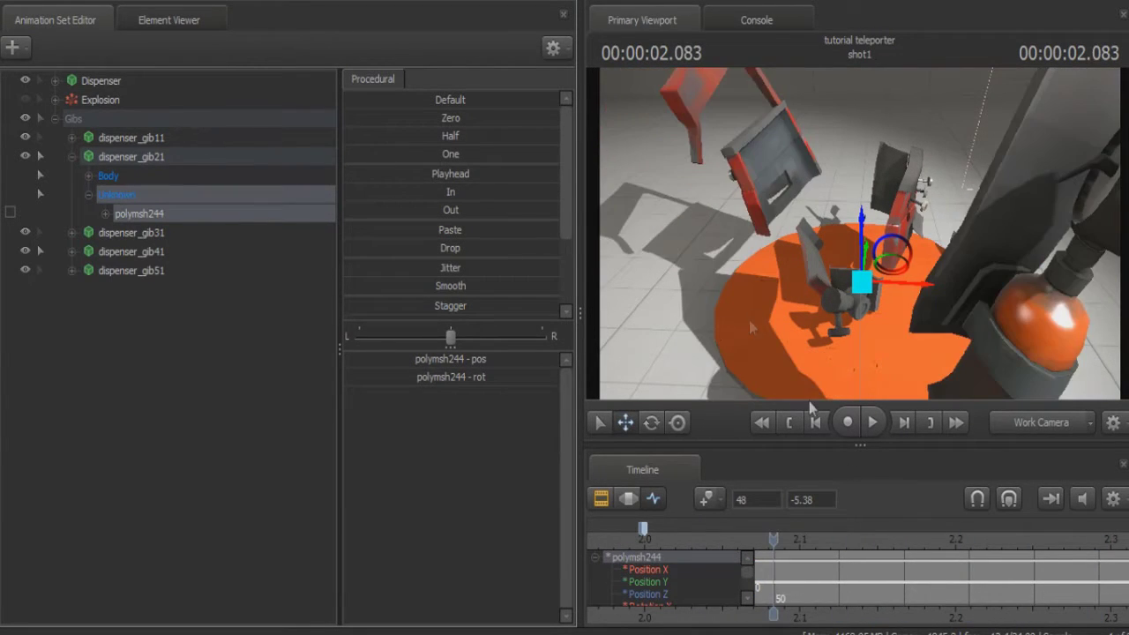
pyautogui.scroll(-3, 880, 579)
pyautogui.scroll(-4, 879, 578)
pyautogui.click(813, 542)
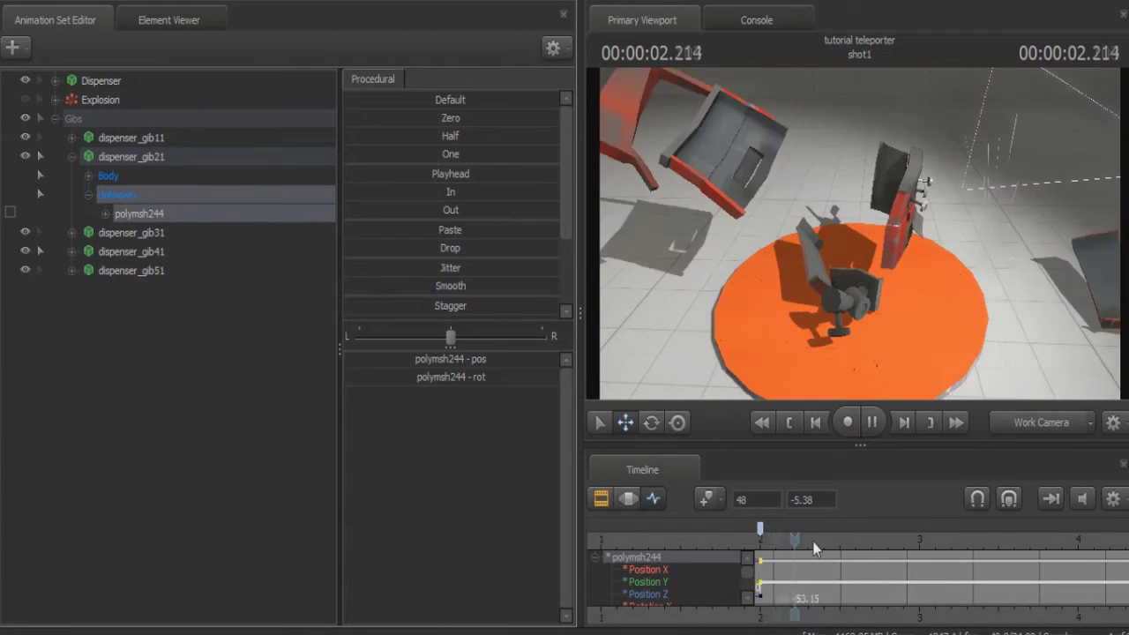
pyautogui.press('space')
pyautogui.press('space')
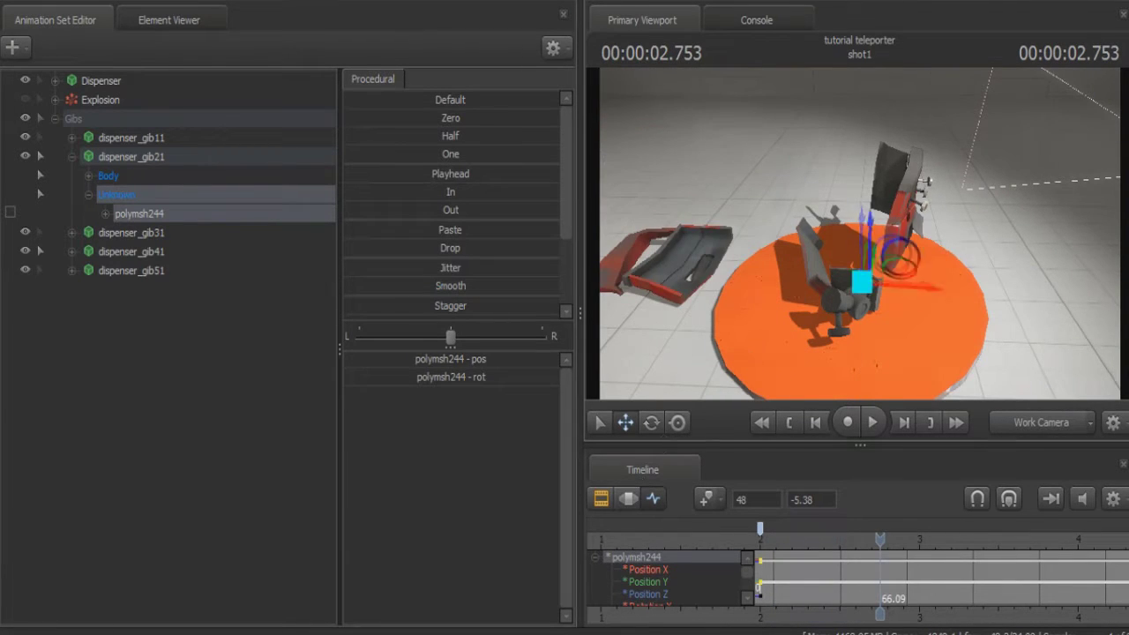
# - Move dispenser_gib21's polymsh244 off the orange pad to a landing spot on the floor at 2.345 s
pyautogui.moveTo(685, 277); pyautogui.dragTo(582, 286)
pyautogui.press('s')
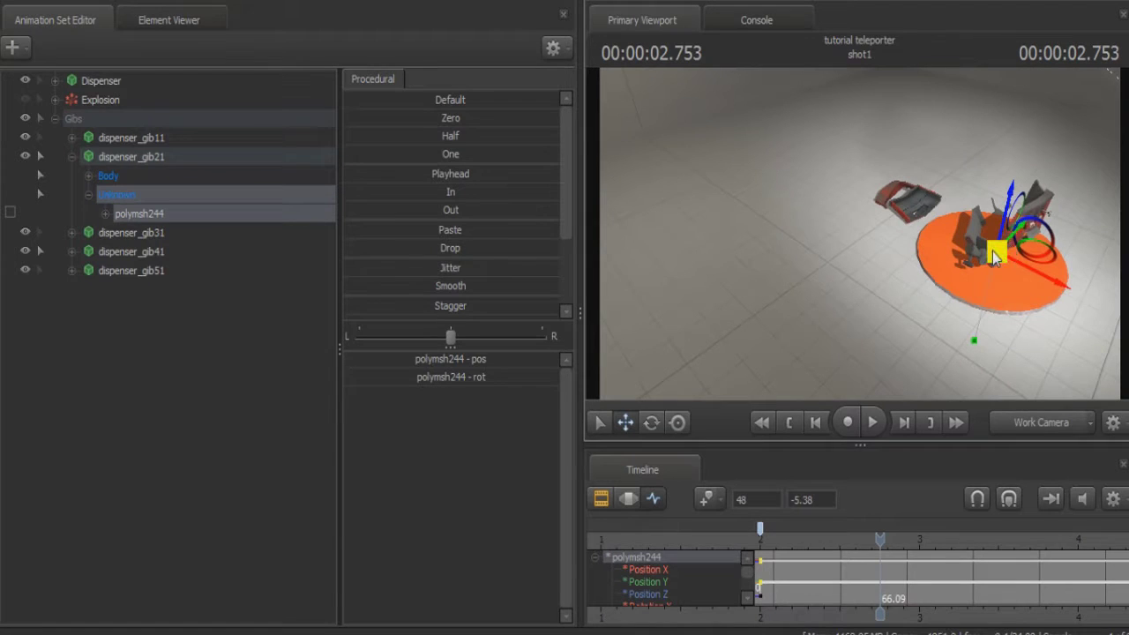
pyautogui.moveTo(873, 539); pyautogui.dragTo(815, 539)
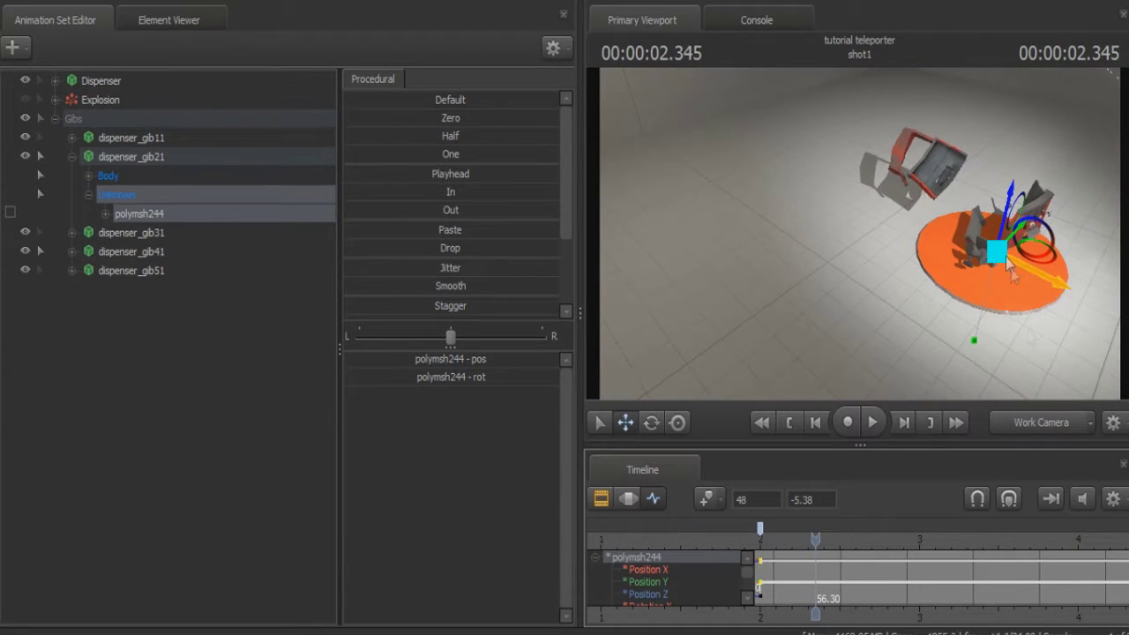
pyautogui.moveTo(999, 261); pyautogui.dragTo(909, 281)
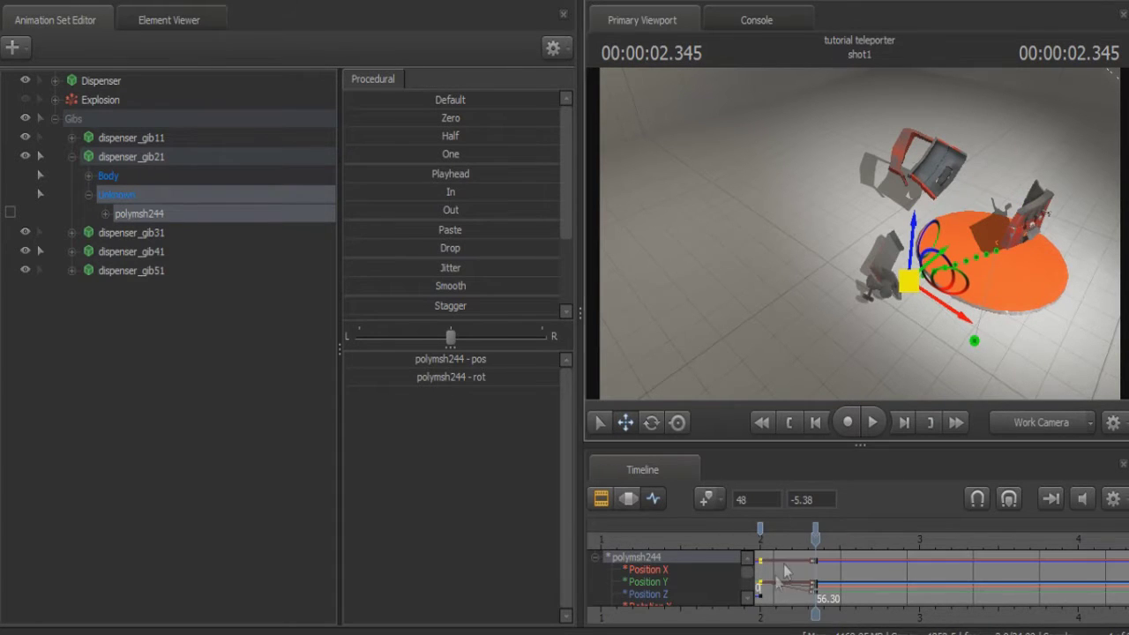
# - Raise polymsh244 high above the pad at about 2.13 s to form the peak of its flight arc
pyautogui.moveTo(810, 537); pyautogui.dragTo(776, 539)
pyautogui.moveTo(968, 231); pyautogui.dragTo(972, 162)
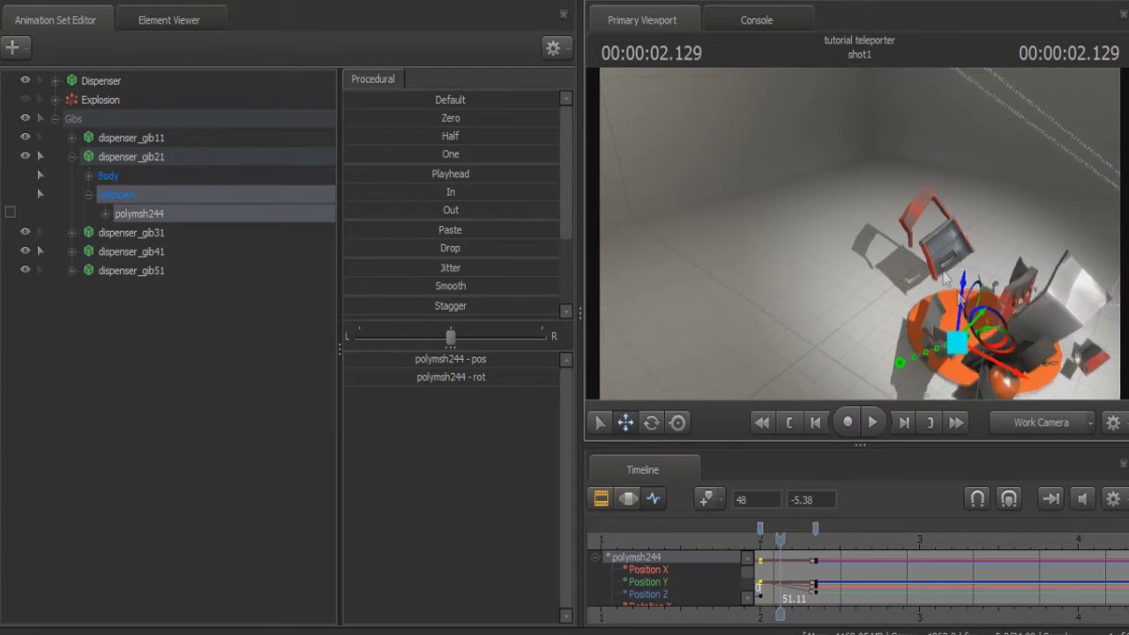
pyautogui.moveTo(965, 284); pyautogui.dragTo(974, 157)
# - Check polymsh244's new flight arc around 2.083 s frame by frame, and play it through the landing
pyautogui.moveTo(776, 539); pyautogui.dragTo(768, 539)
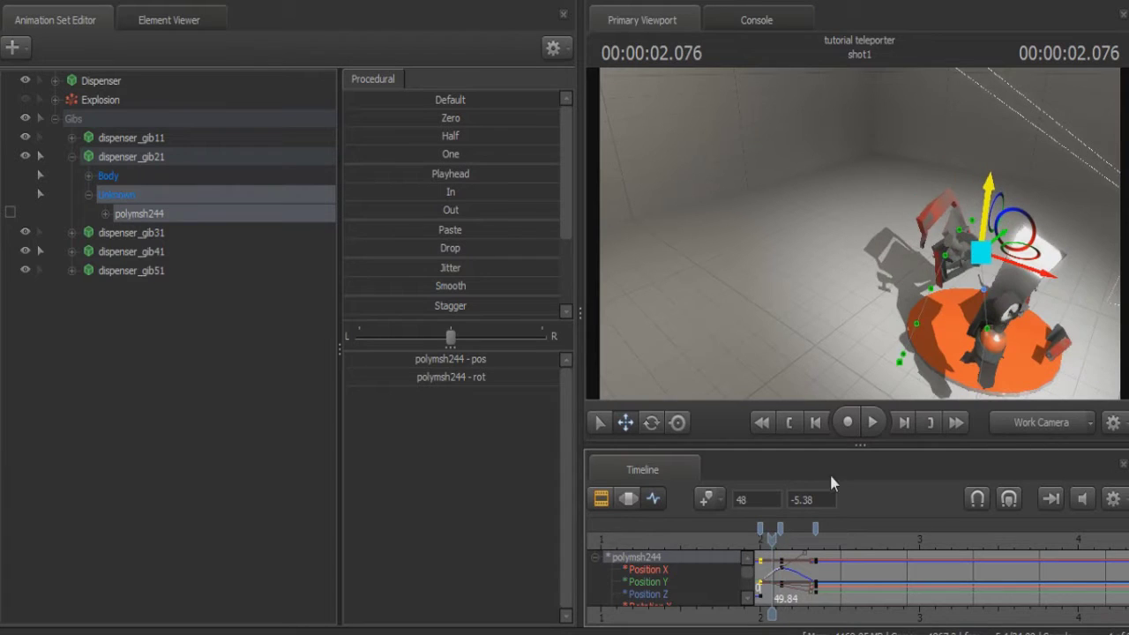
pyautogui.scroll(5, 830, 560)
pyautogui.press('Right')
pyautogui.press('Right')
pyautogui.press('Left')
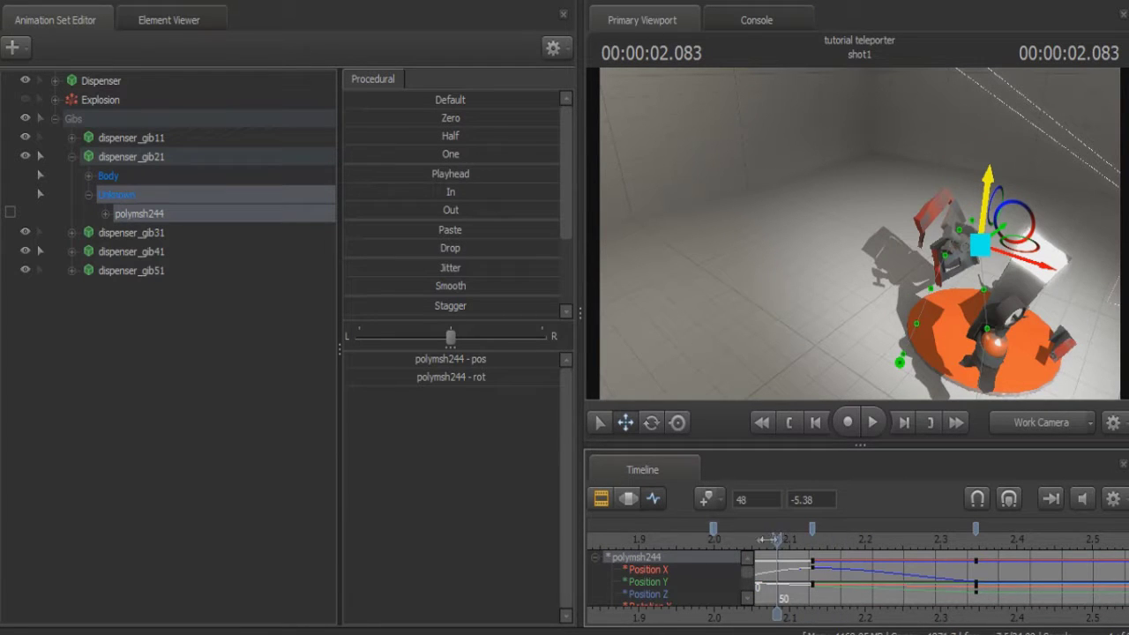
pyautogui.moveTo(772, 539)
pyautogui.mouseDown()
pyautogui.moveTo(764, 547)
pyautogui.moveTo(792, 526)
pyautogui.moveTo(761, 540)
pyautogui.moveTo(855, 538)
pyautogui.moveTo(834, 529)
pyautogui.moveTo(775, 540)
pyautogui.mouseUp()
pyautogui.press('space')
pyautogui.press('space')
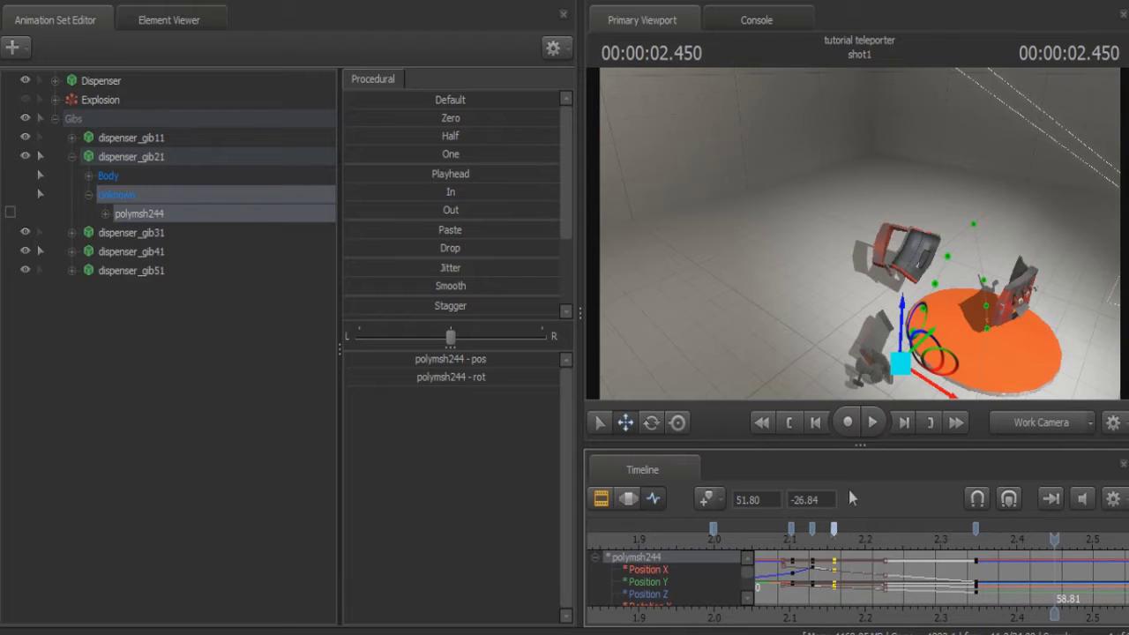
# - Move polymsh244's keyframe just after the arc's peak to frame 54.24 to slow its fall
pyautogui.moveTo(1053, 542); pyautogui.dragTo(782, 521)
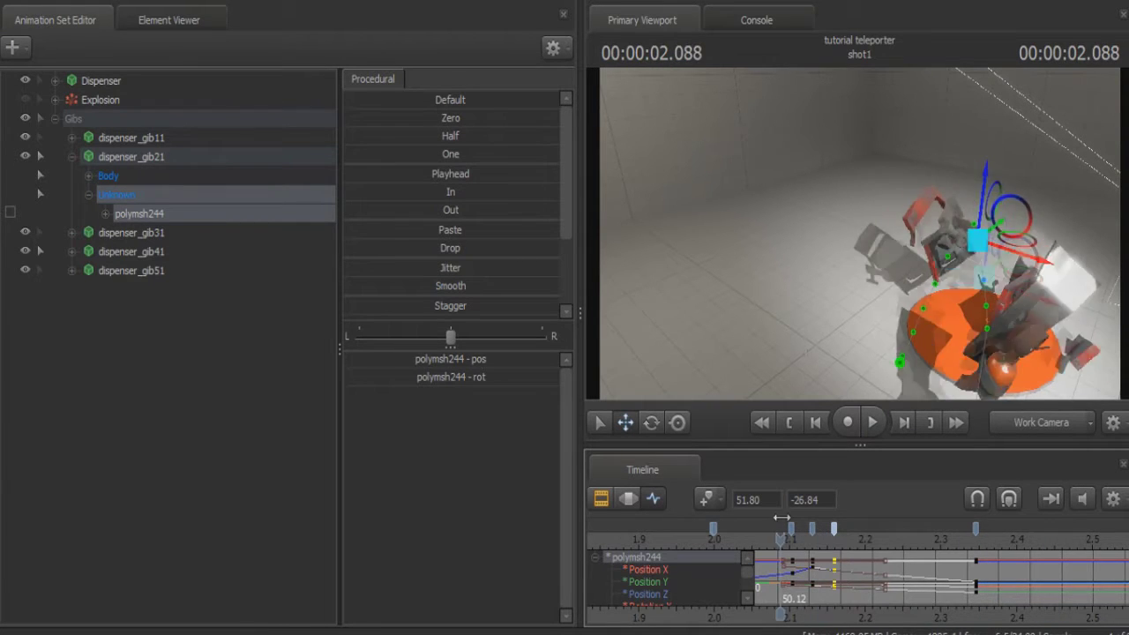
pyautogui.press('Right')
pyautogui.press('Right')
pyautogui.press('Right')
pyautogui.press('Right')
pyautogui.press('Left')
pyautogui.press('Left')
pyautogui.press('Left')
pyautogui.press('Left')
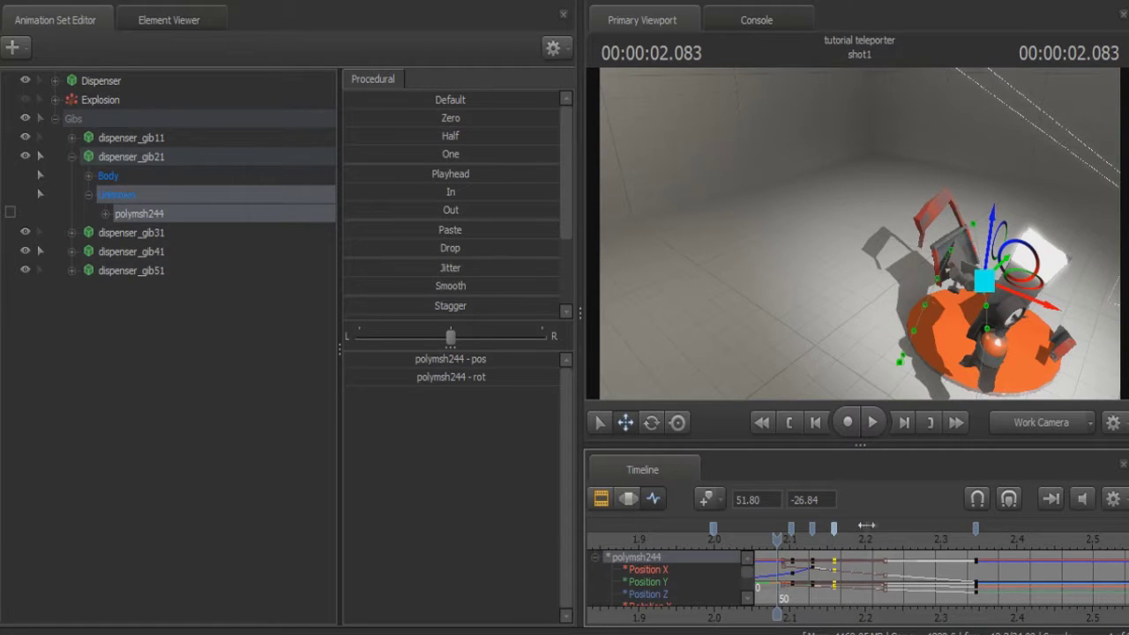
pyautogui.moveTo(867, 525); pyautogui.dragTo(933, 540)
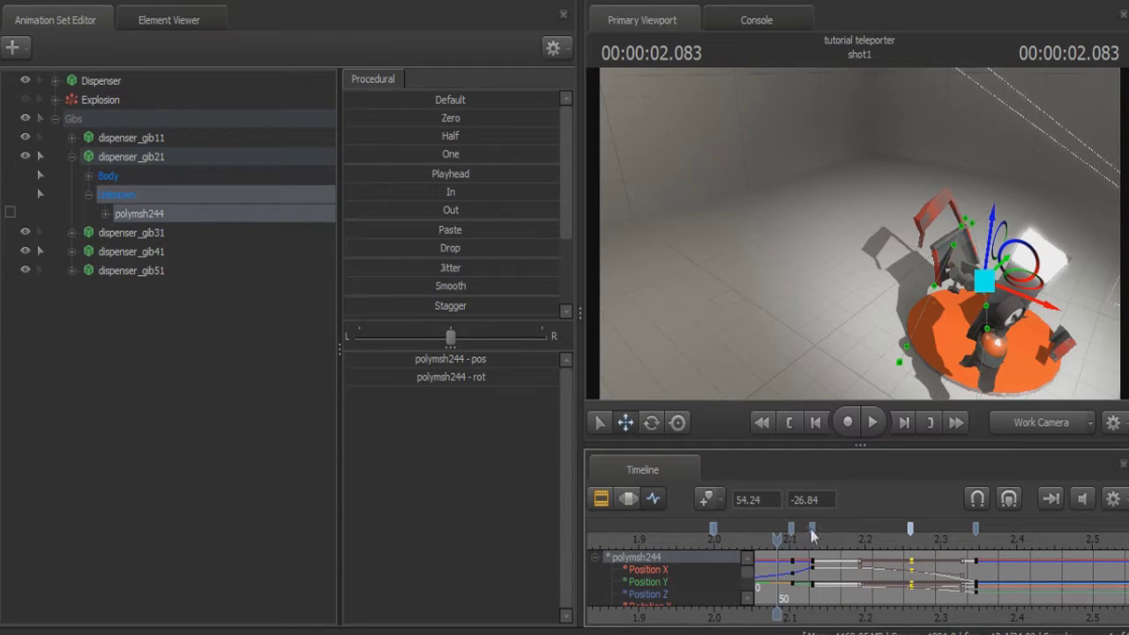
# - Shift polymsh244's mid-flight keyframes to about 2.165 s, 2.195 s and frame 53.92, and check the fall frame by frame
pyautogui.moveTo(812, 529); pyautogui.dragTo(899, 531)
pyautogui.press('Right')
pyautogui.press('Right')
pyautogui.press('Right')
pyautogui.press('Right')
pyautogui.press('Right')
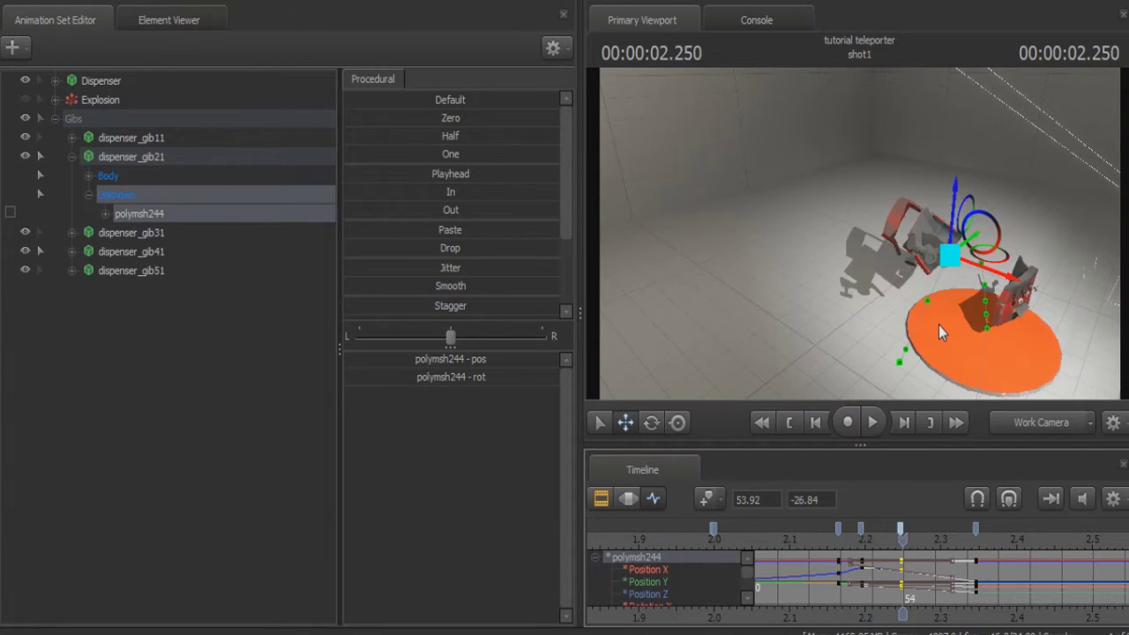
pyautogui.press('Left')
pyautogui.press('Left')
pyautogui.press('Left')
pyautogui.press('Left')
pyautogui.press('Left')
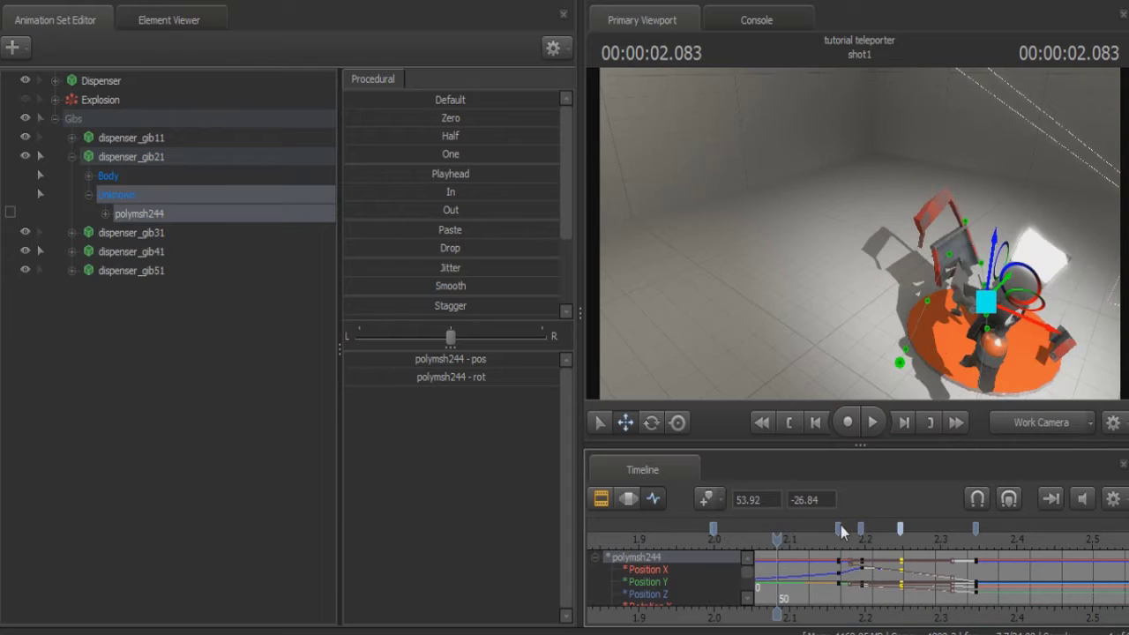
# - Delete polymsh244's keyframe at about 2.165 s and raise the part at 2.122 s to shape the climb of its arc
pyautogui.click(839, 527)
pyautogui.press('Delete')
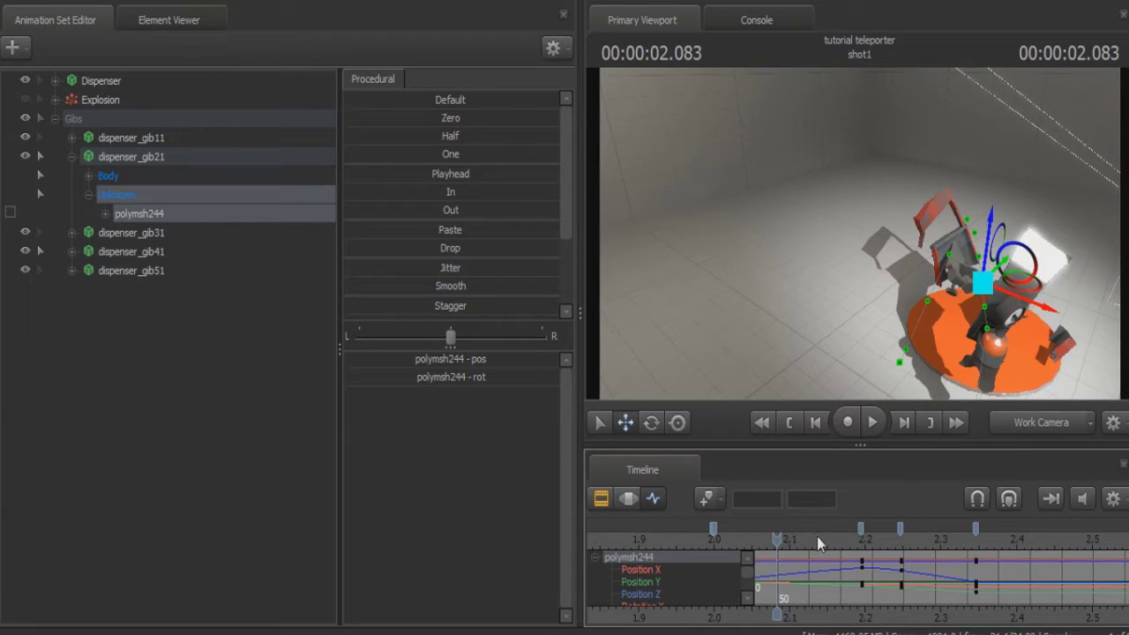
pyautogui.click(808, 539)
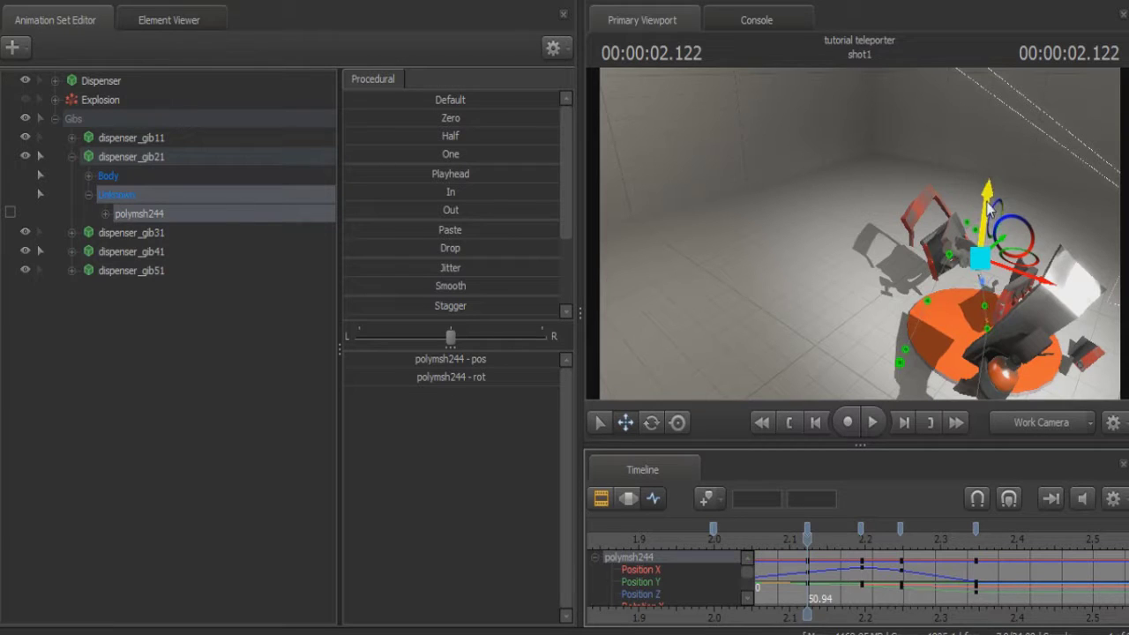
pyautogui.moveTo(988, 204); pyautogui.dragTo(989, 186)
pyautogui.press('Right')
pyautogui.press('Right')
pyautogui.press('Right')
pyautogui.press('Right')
pyautogui.press('Right')
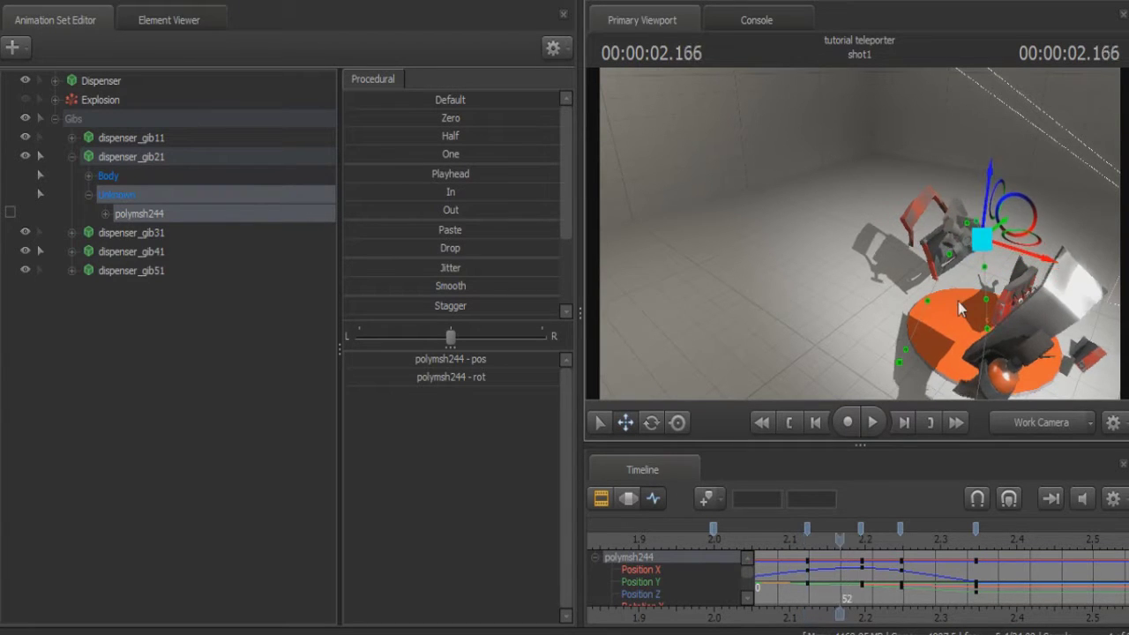
pyautogui.press('Left')
pyautogui.press('Left')
pyautogui.press('Left')
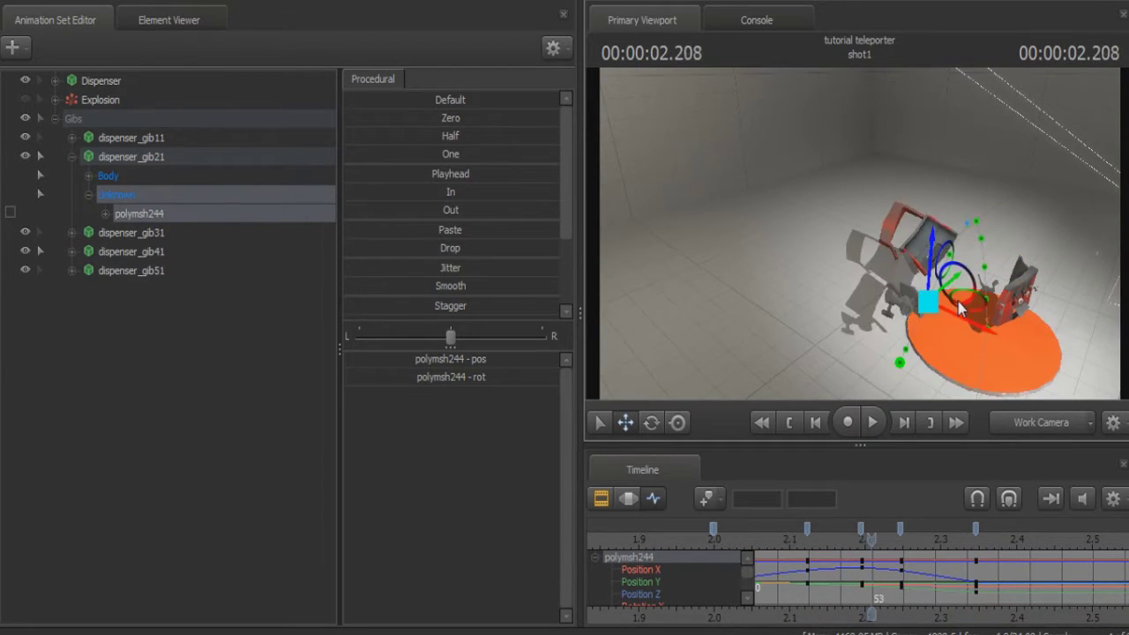
# - Raise polymsh244 at frame 53.92 to round off the start of its descent, and step back through the flight
pyautogui.press('Right')
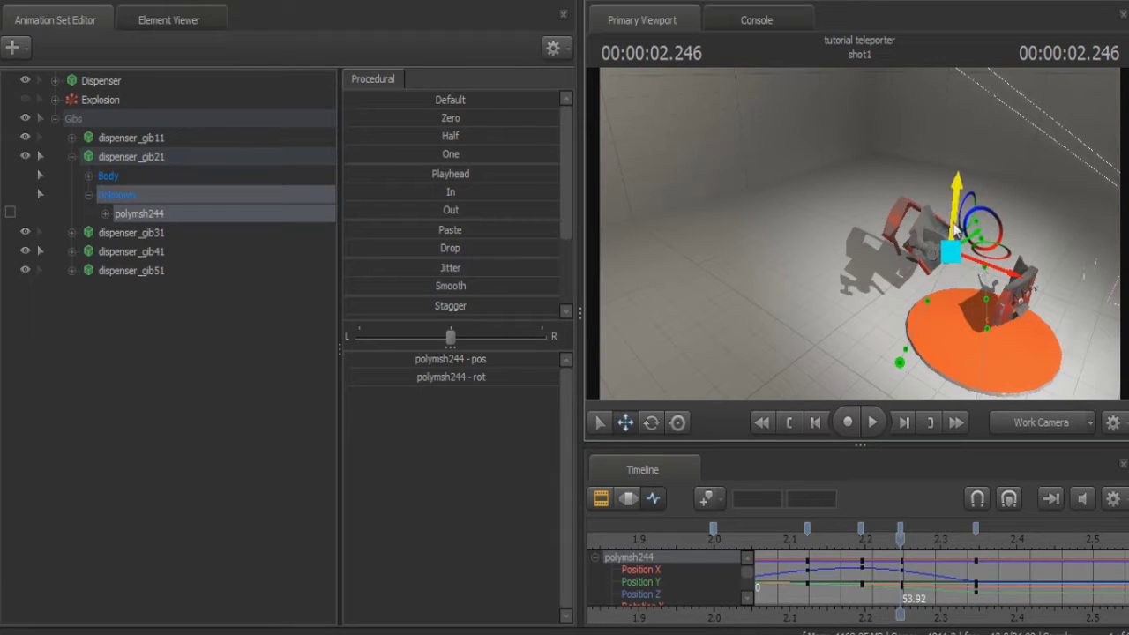
pyautogui.moveTo(953, 210); pyautogui.dragTo(955, 189)
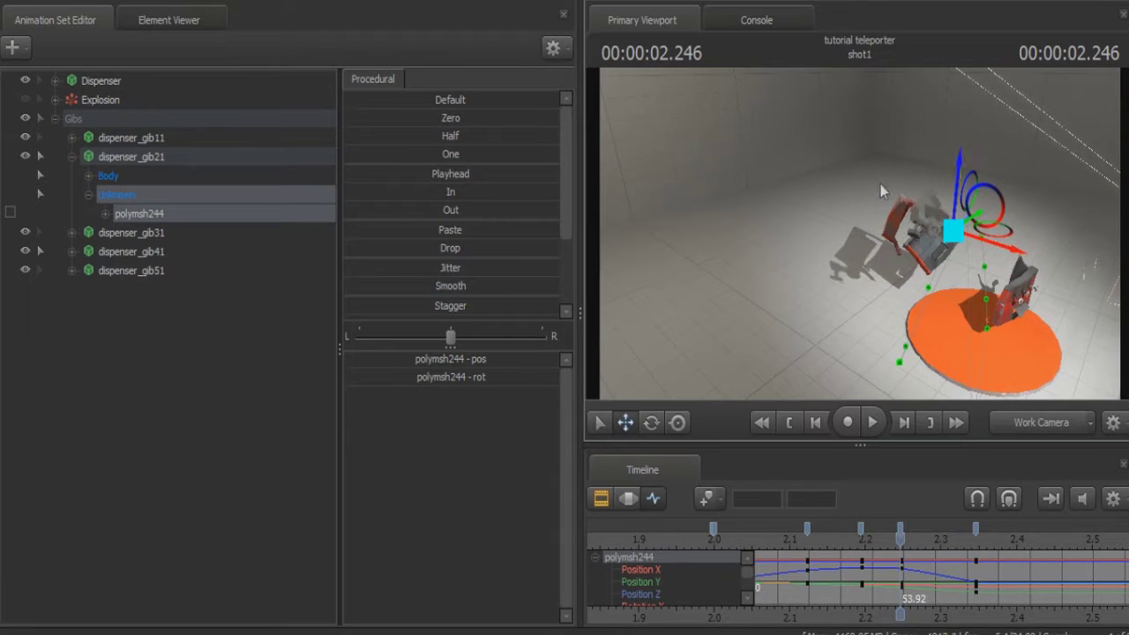
pyautogui.press('Left')
pyautogui.press('Left')
pyautogui.press('Left')
pyautogui.press('Left')
pyautogui.press('Left')
pyautogui.press('Left')
pyautogui.press('Left')
pyautogui.press('Left')
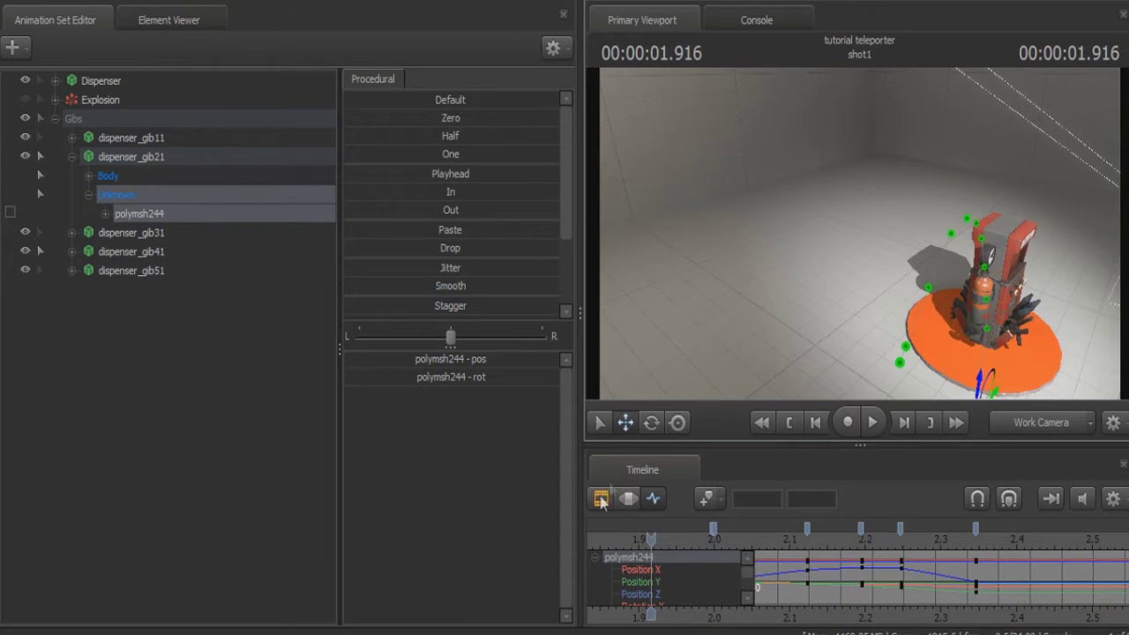
# - Leave curve editing, hide all gibs except dispenser_gib21, and collapse its controls in the animation set list
pyautogui.press('F2')
pyautogui.click(599, 423)
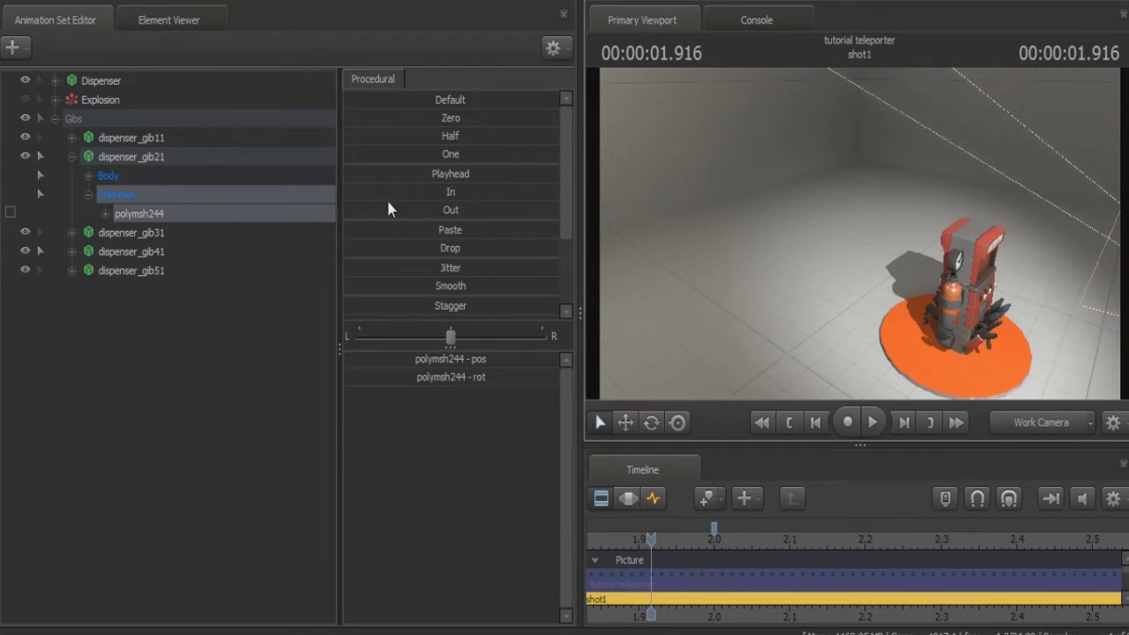
pyautogui.click(70, 157)
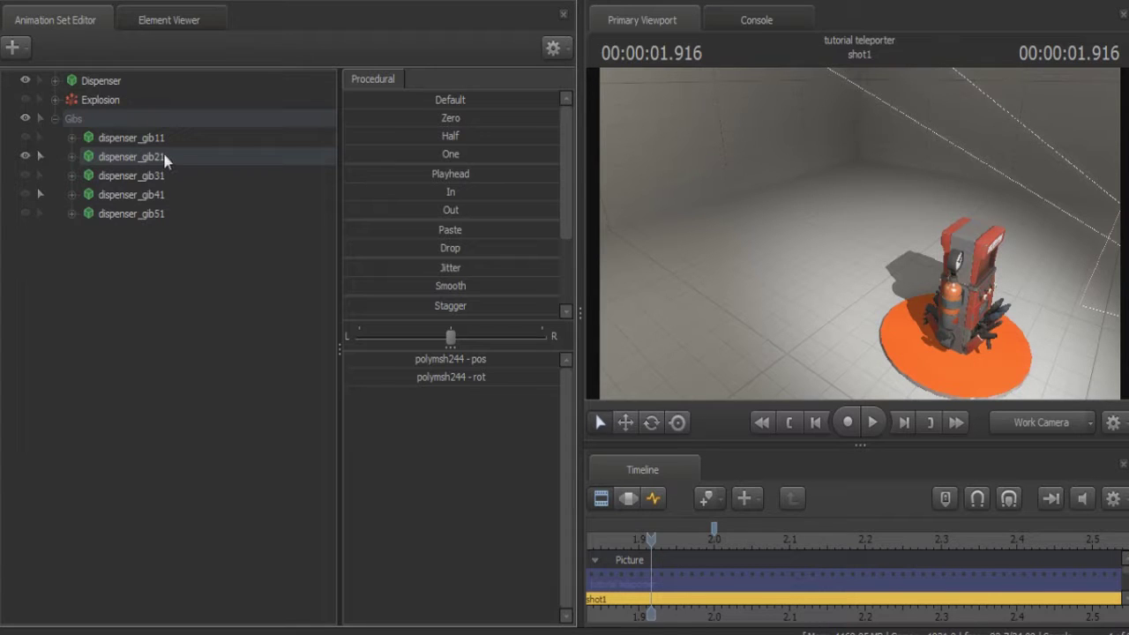
# - Step through the isolated dispenser_gib21's flight from launch to its descent beside the orange pad
pyautogui.press('Right')
pyautogui.press('Right')
pyautogui.press('Right')
pyautogui.press('Right')
pyautogui.press('Right')
pyautogui.press('Right')
pyautogui.press('Right')
pyautogui.press('Right')
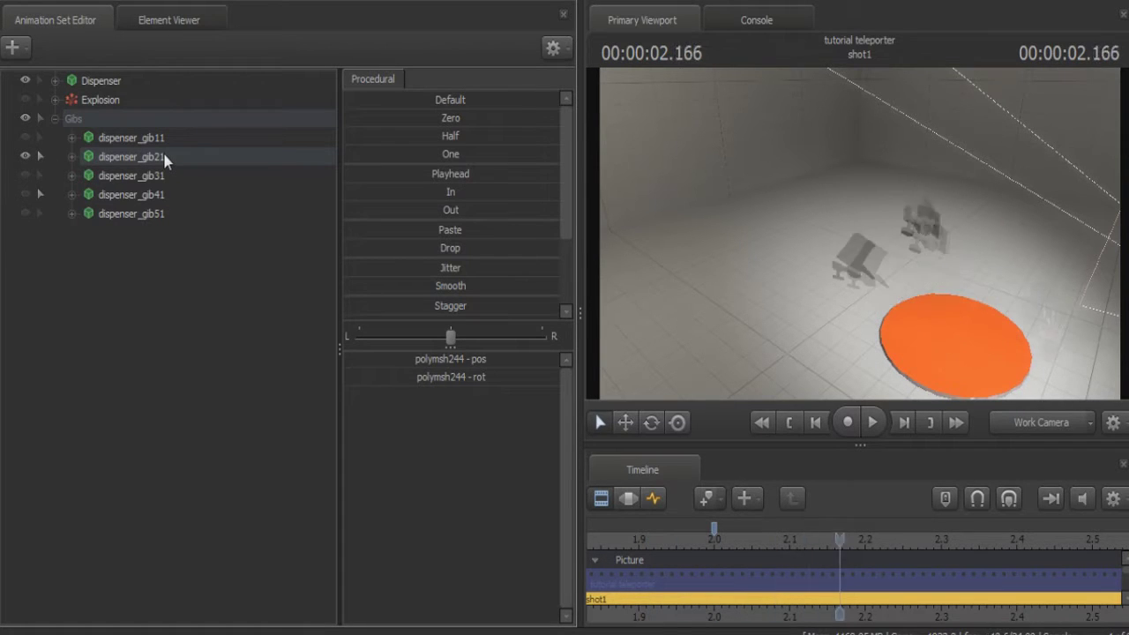
pyautogui.press('Right')
pyautogui.press('Right')
pyautogui.press('Left')
pyautogui.press('Left')
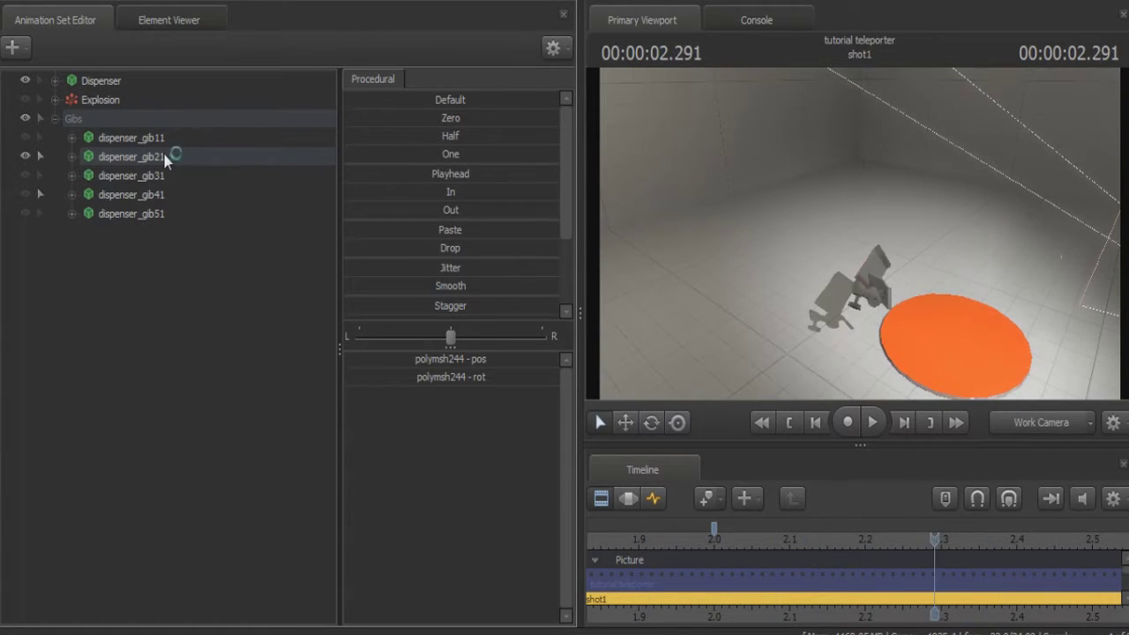
# - Reopen polymsh244's motion curves and move its landing keyframe to frame 58.74 to slow the fall
pyautogui.click(72, 156)
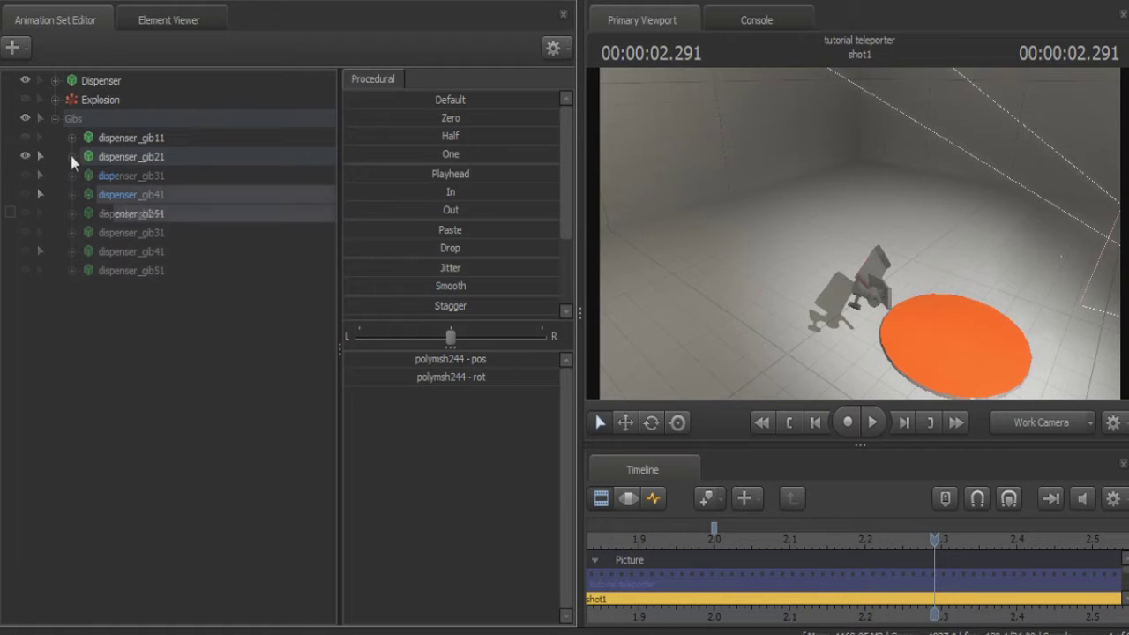
pyautogui.click(653, 499)
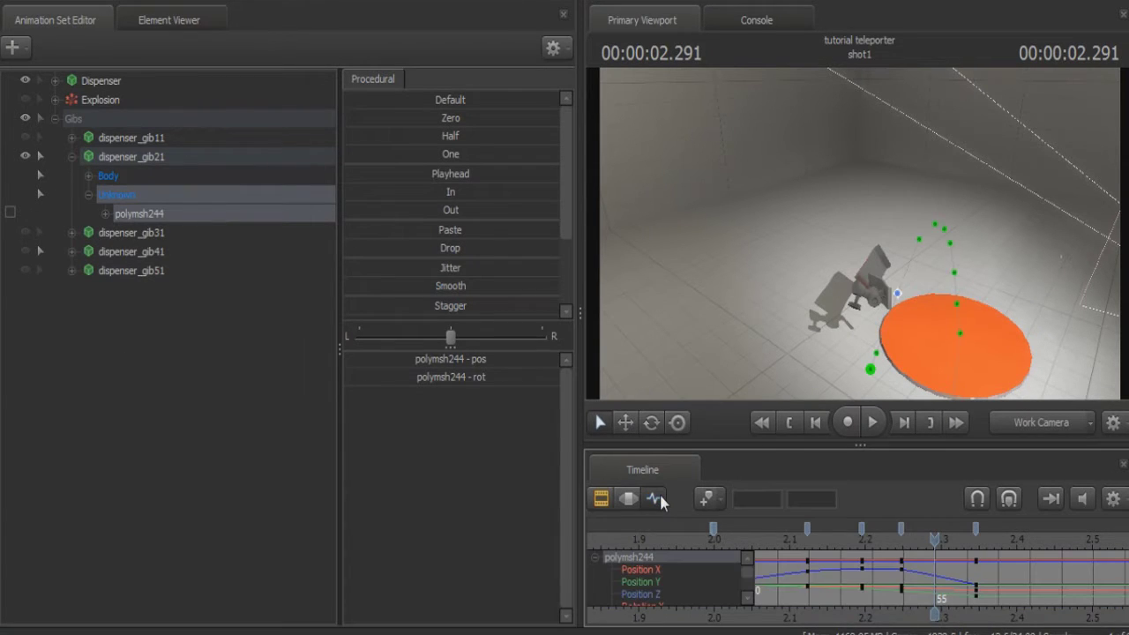
pyautogui.press('Left')
pyautogui.press('Left')
pyautogui.press('Left')
pyautogui.press('Right')
pyautogui.press('Right')
pyautogui.press('Right')
pyautogui.press('Right')
pyautogui.press('Right')
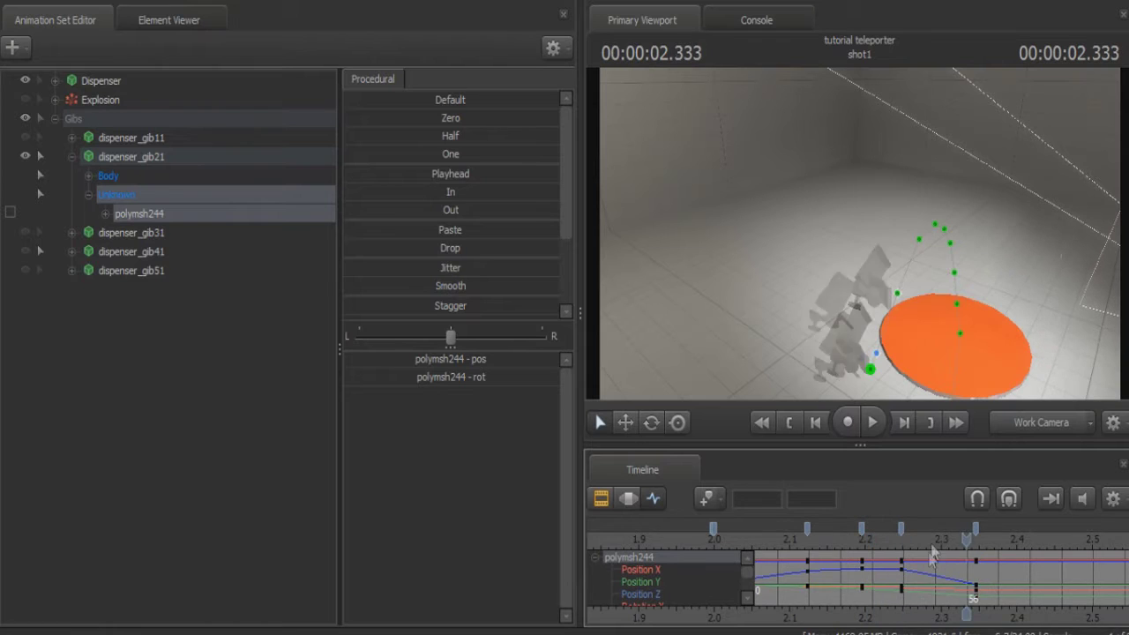
pyautogui.moveTo(1010, 526); pyautogui.dragTo(1053, 527)
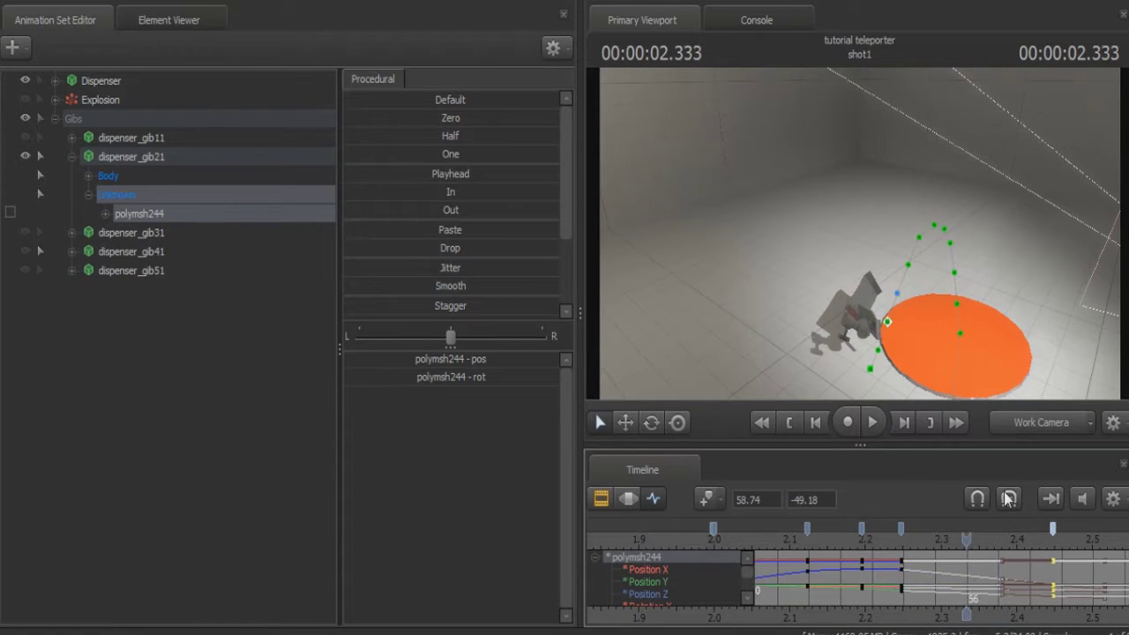
# - Check the spacing of polymsh244's slower fall frame by frame until it reaches the floor at 2.458 s
pyautogui.press('Left')
pyautogui.press('Left')
pyautogui.press('Left')
pyautogui.press('Left')
pyautogui.press('Right')
pyautogui.press('Right')
pyautogui.press('Right')
pyautogui.press('Right')
pyautogui.press('Right')
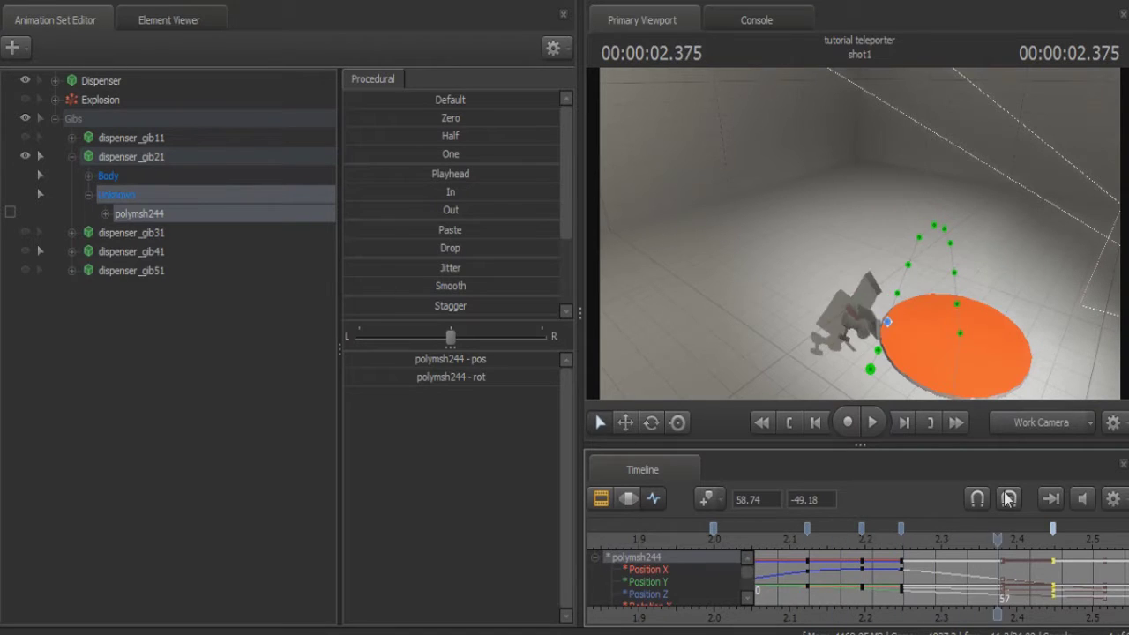
pyautogui.press('Right')
pyautogui.press('Right')
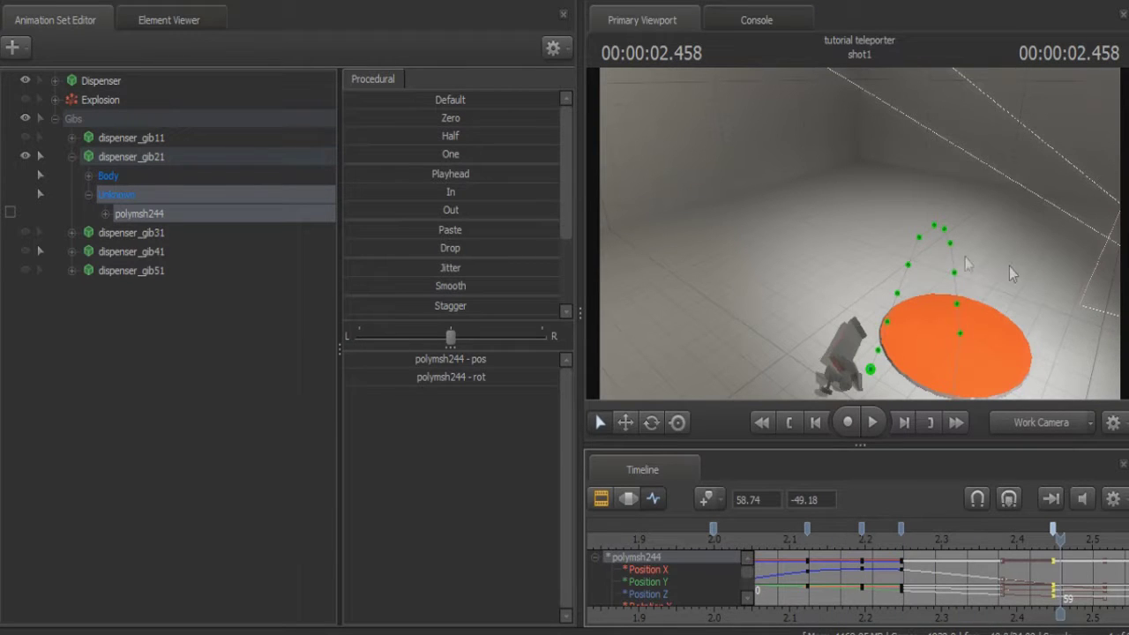
# - Move polymsh244 along the floor away from the orange pad at 2.593 s to set its second landing spot
pyautogui.moveTo(967, 263); pyautogui.dragTo(888, 305)
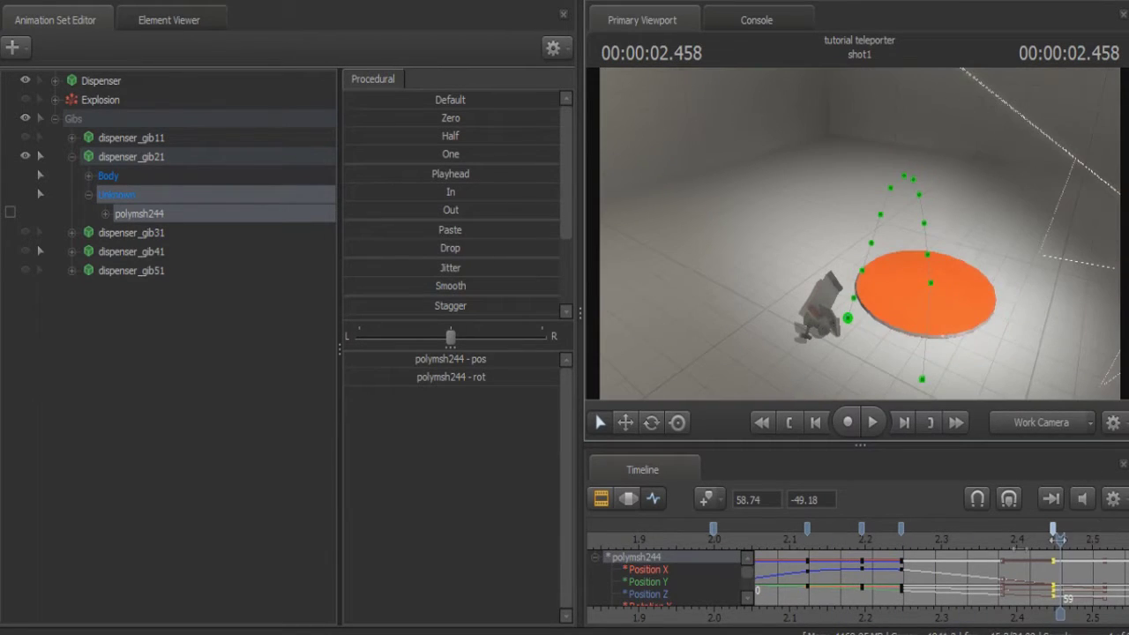
pyautogui.moveTo(1058, 538); pyautogui.dragTo(1084, 548)
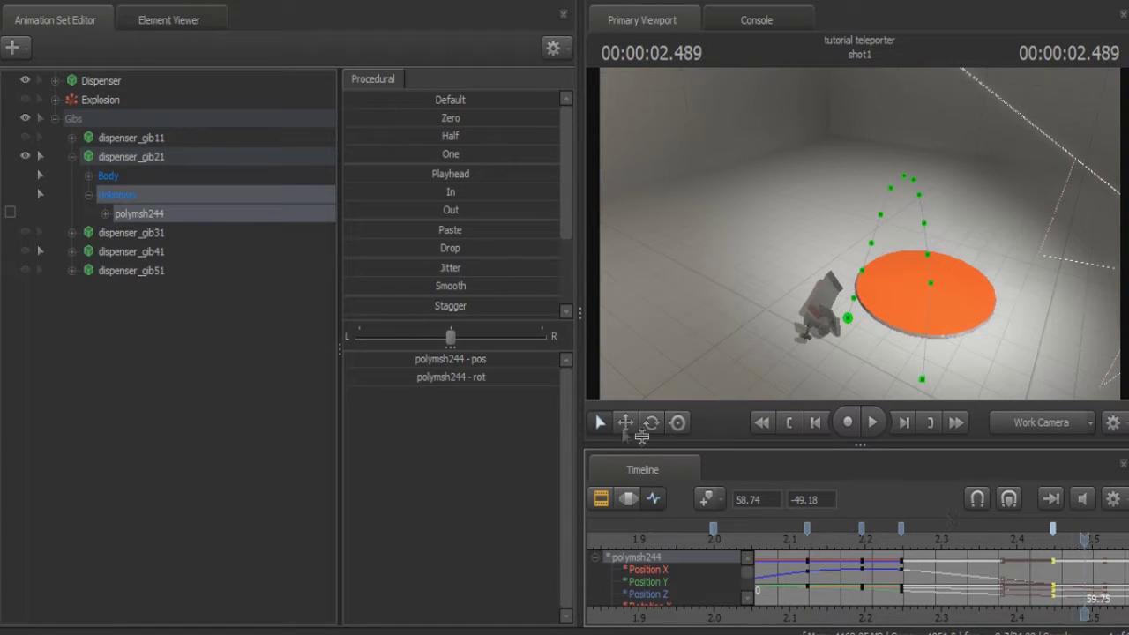
pyautogui.click(625, 422)
pyautogui.moveTo(936, 259); pyautogui.dragTo(893, 228)
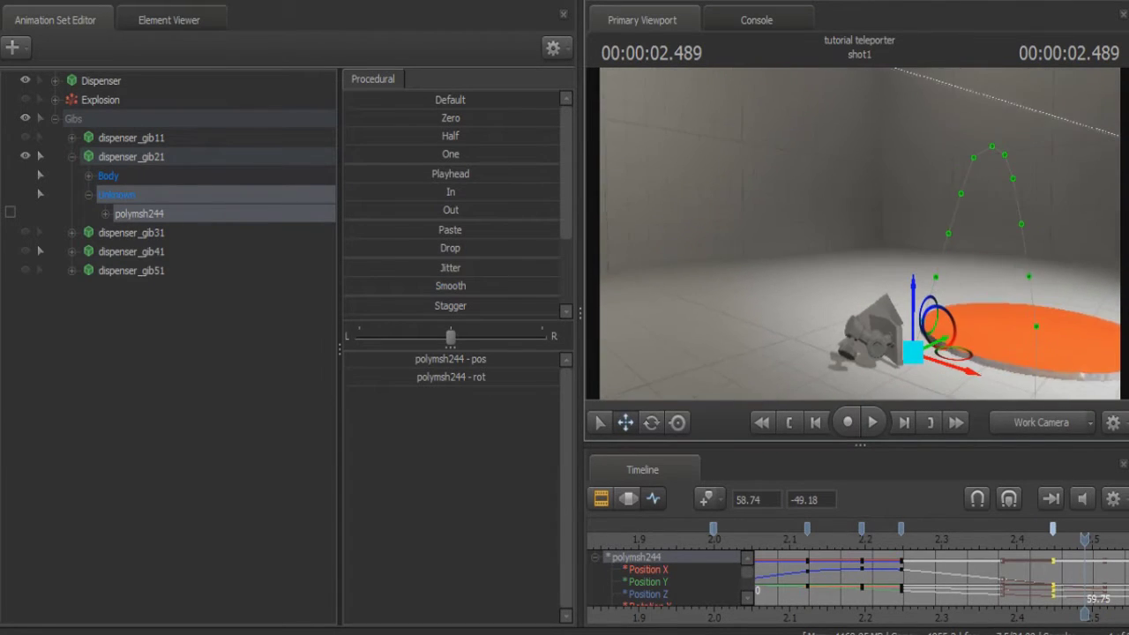
pyautogui.moveTo(1031, 619); pyautogui.dragTo(803, 573, button='middle')
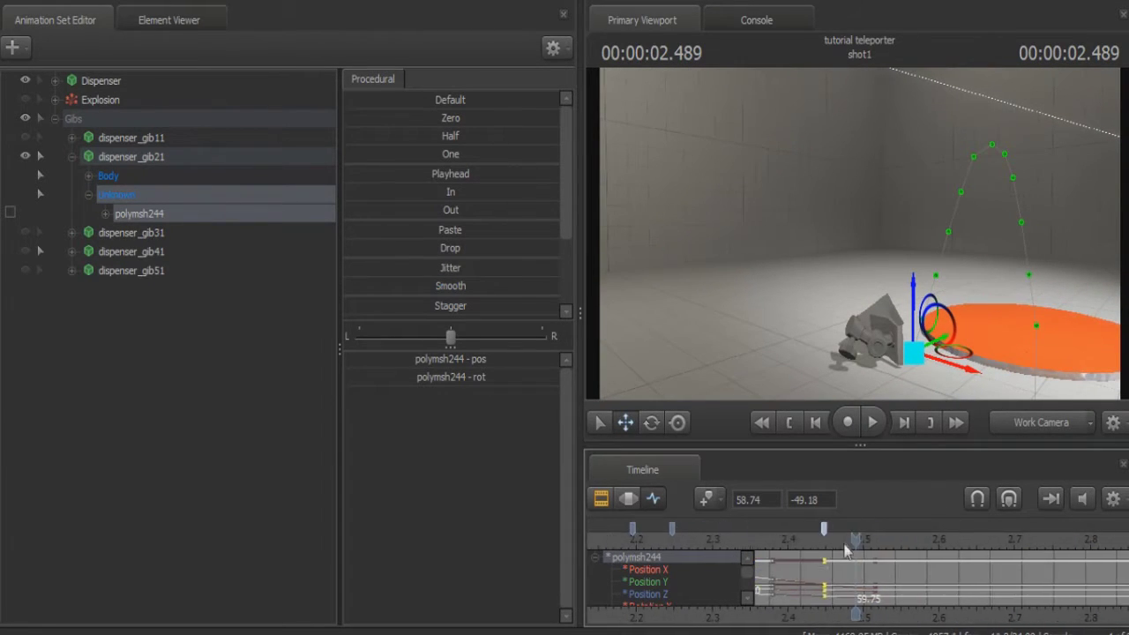
pyautogui.moveTo(907, 539); pyautogui.dragTo(935, 539)
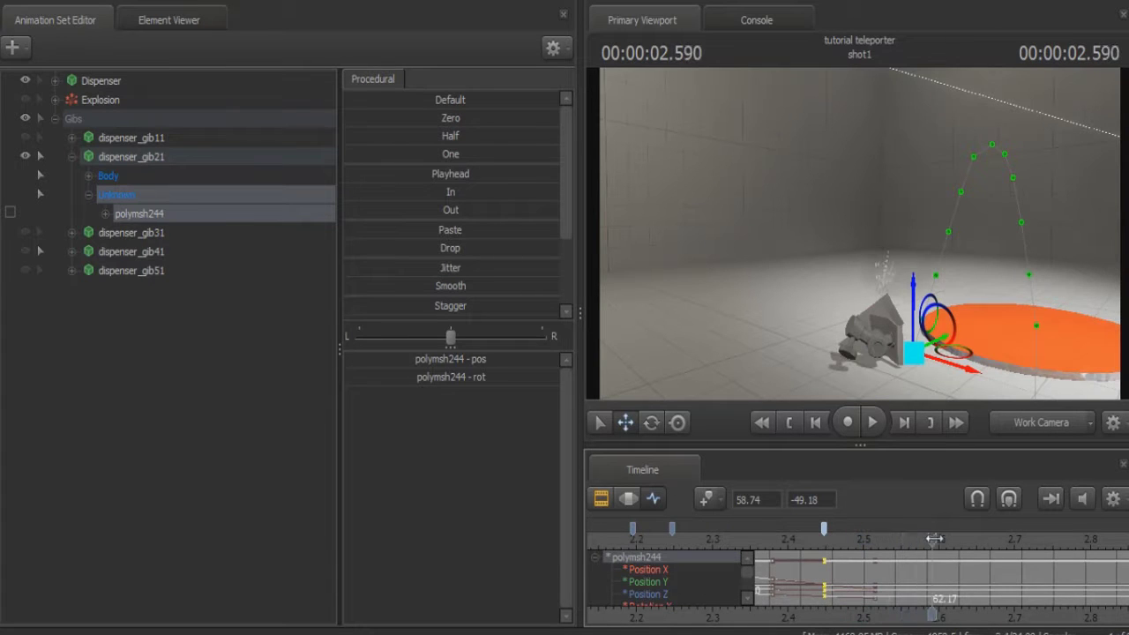
pyautogui.moveTo(912, 357); pyautogui.dragTo(712, 364)
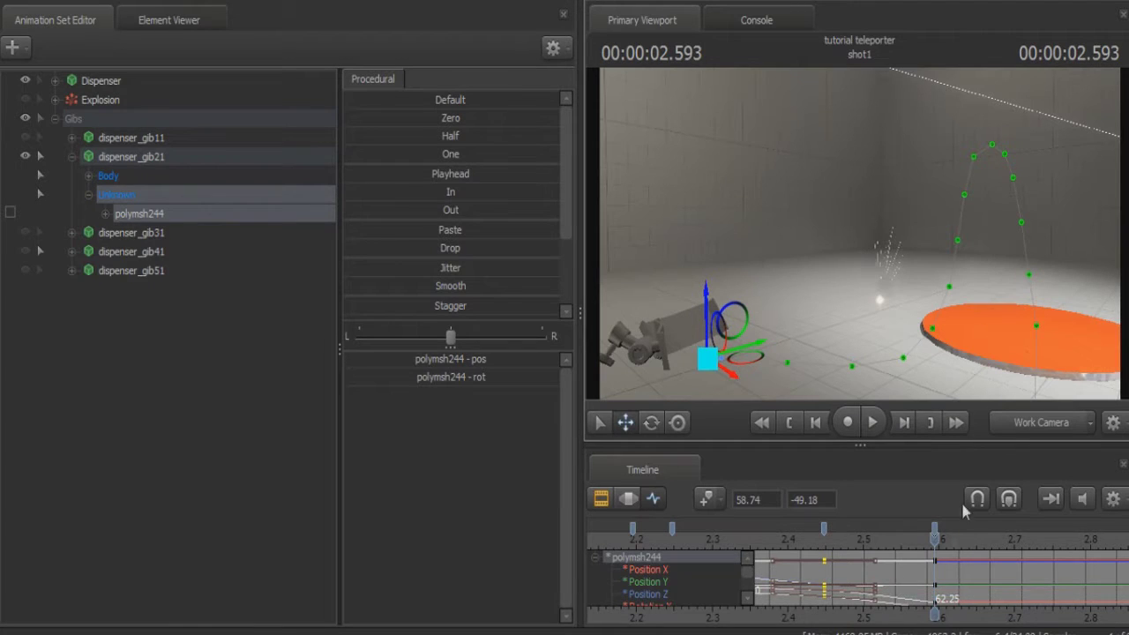
# - Raise polymsh244 above the floor at 2.530 s to form the peak of its bounce between the two landings
pyautogui.moveTo(918, 546); pyautogui.dragTo(888, 546)
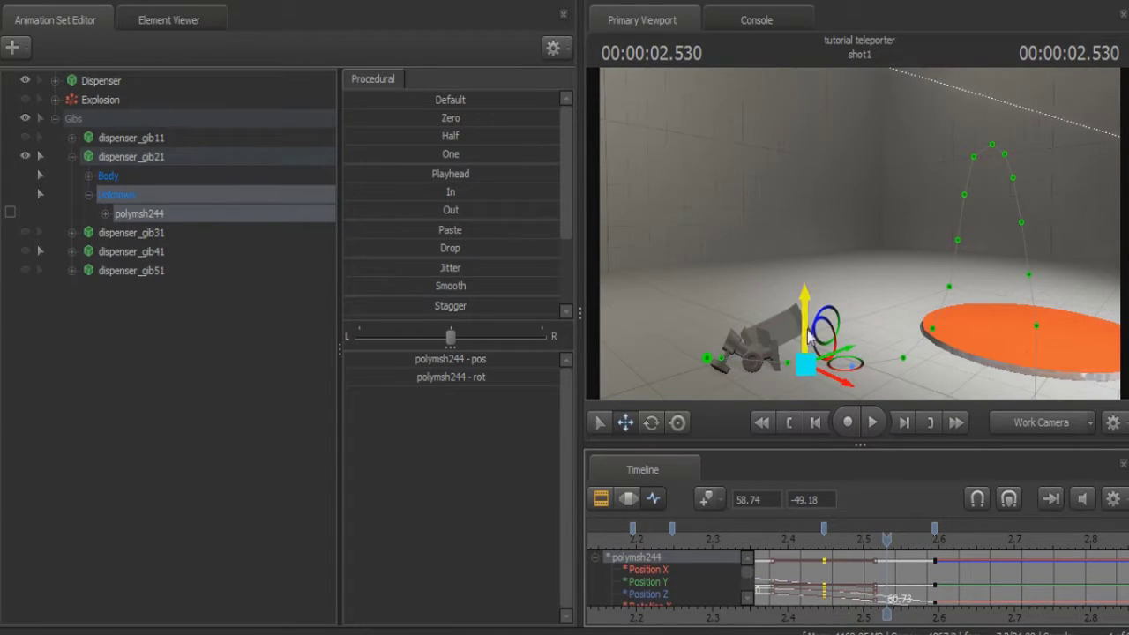
pyautogui.moveTo(809, 326); pyautogui.dragTo(807, 239)
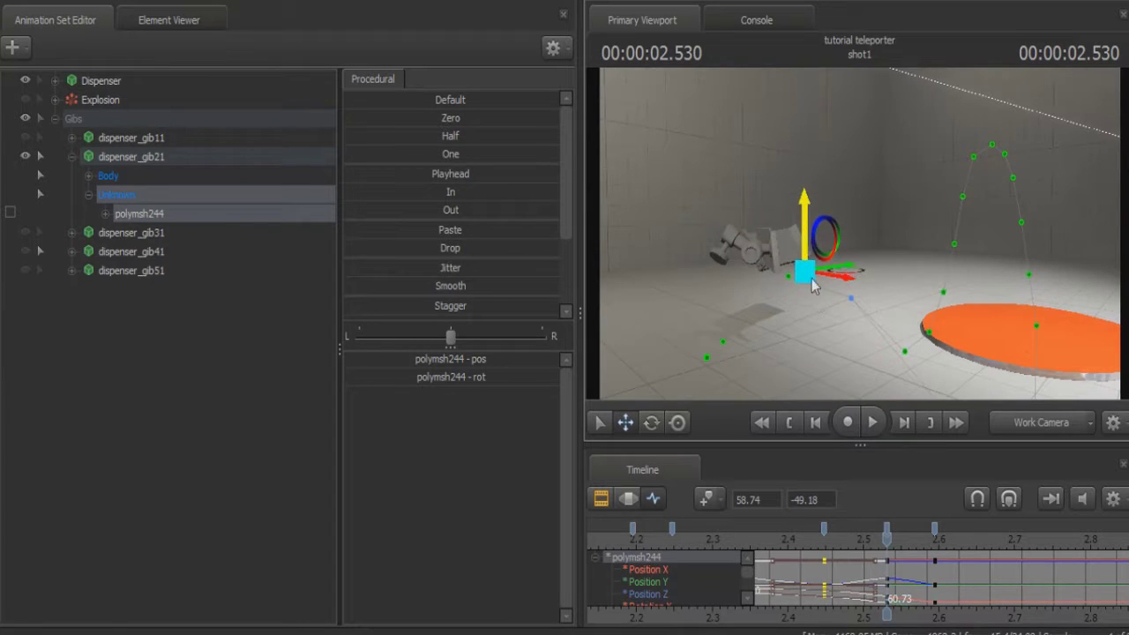
pyautogui.moveTo(876, 543); pyautogui.dragTo(827, 531)
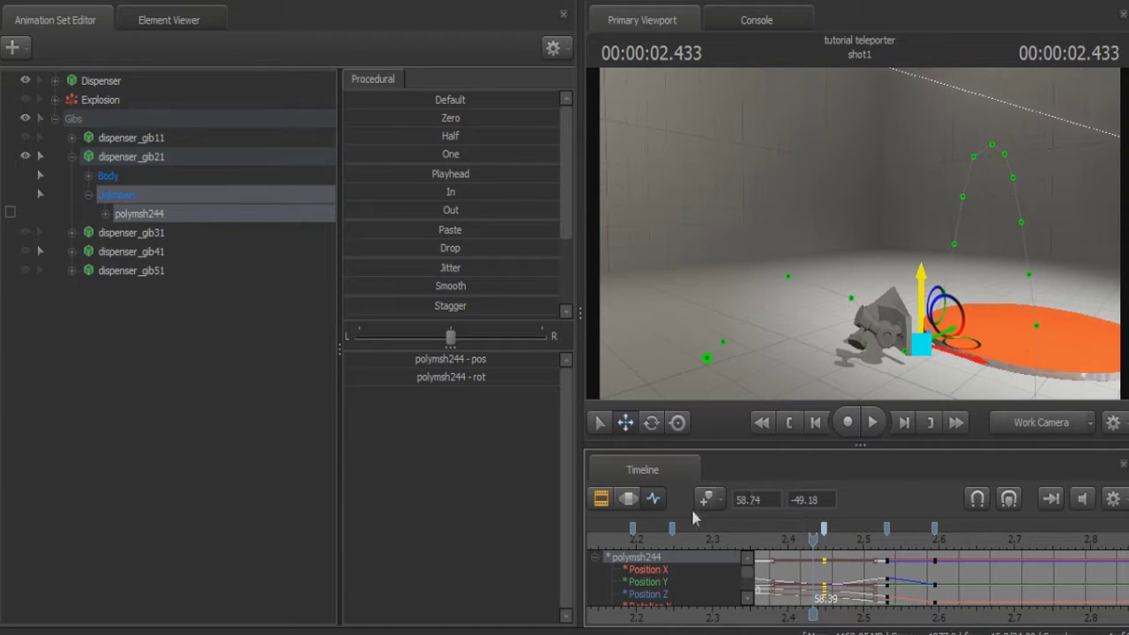
# - Widen the viewport and timeline area, and review polymsh244's bounce in playback and frame by frame
pyautogui.moveTo(579, 539); pyautogui.dragTo(286, 564)
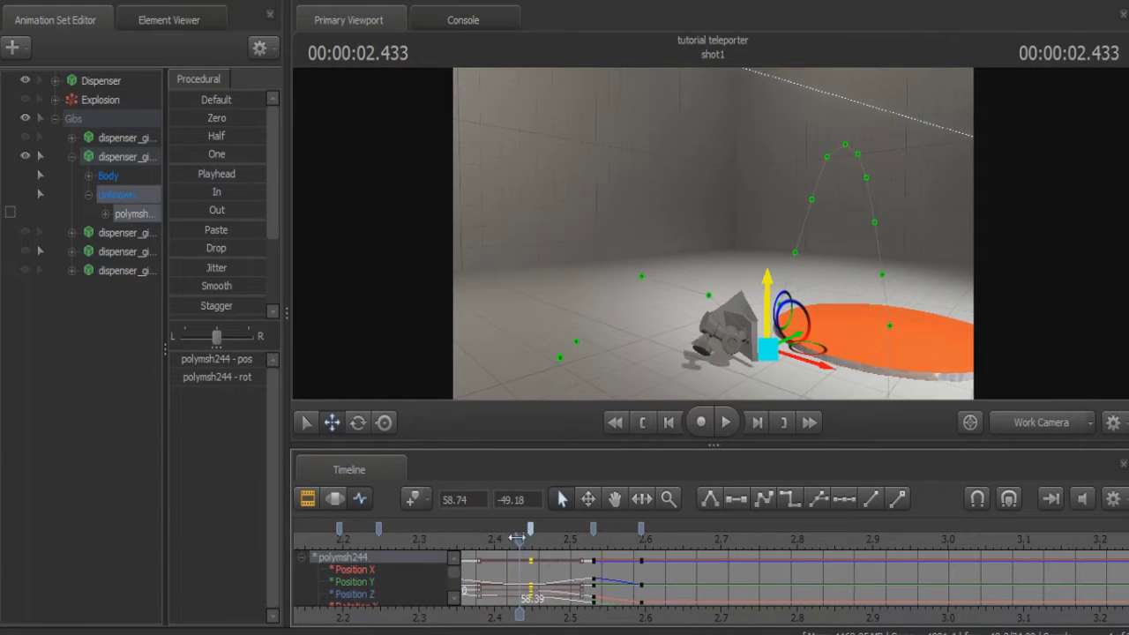
pyautogui.moveTo(520, 534); pyautogui.dragTo(423, 549)
pyautogui.press('space')
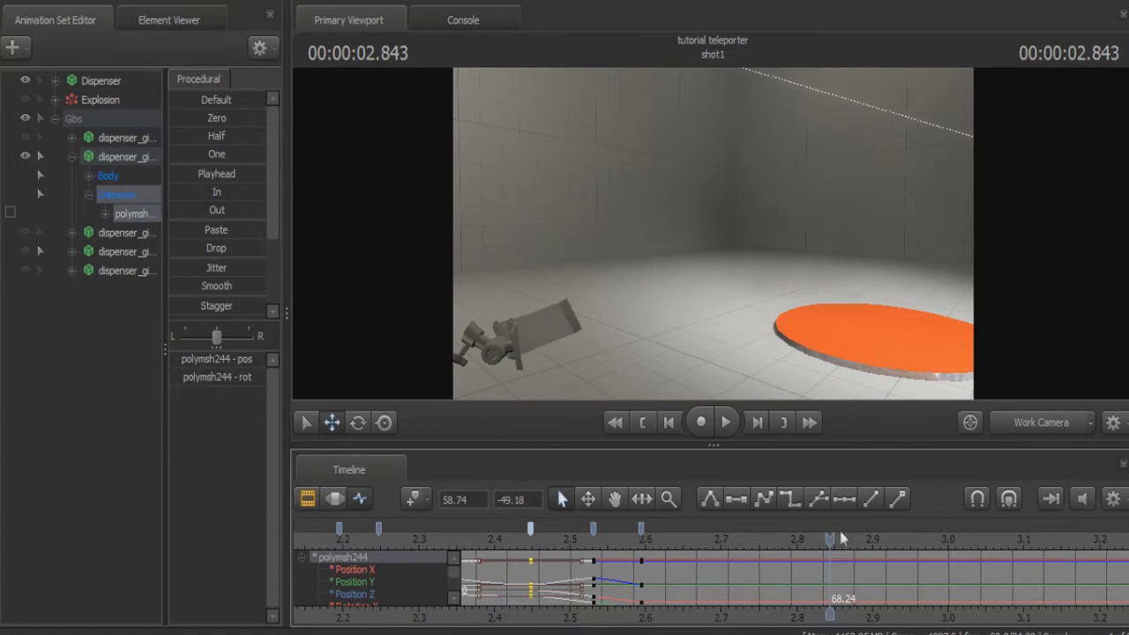
pyautogui.moveTo(832, 539); pyautogui.dragTo(509, 543)
pyautogui.press('Right')
pyautogui.press('Right')
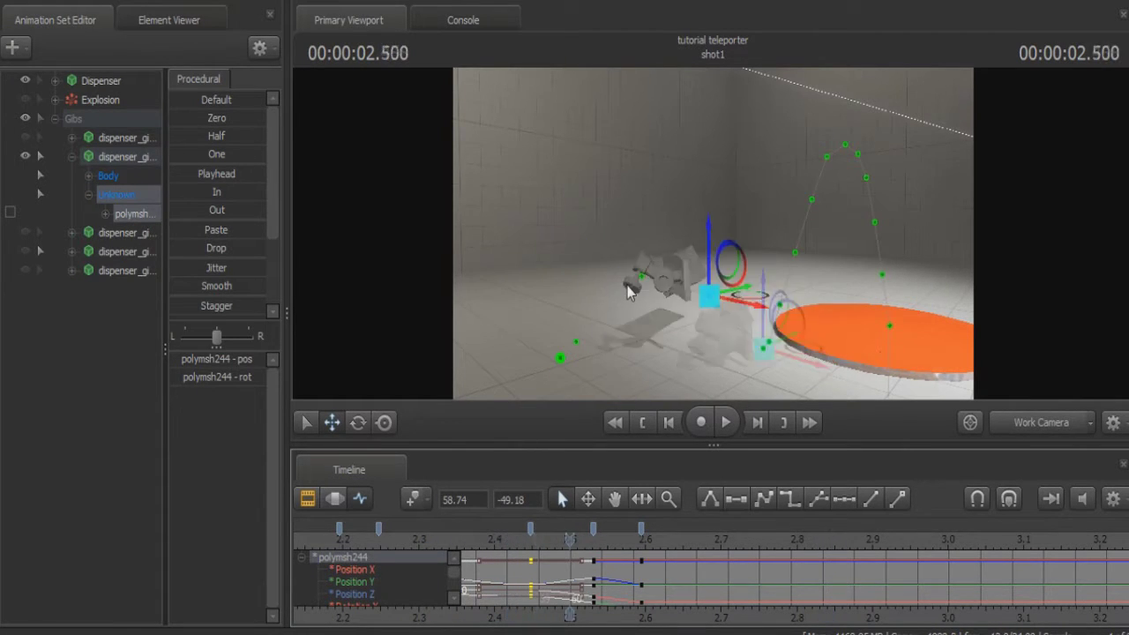
pyautogui.press('Right')
pyautogui.press('Left')
pyautogui.press('Right')
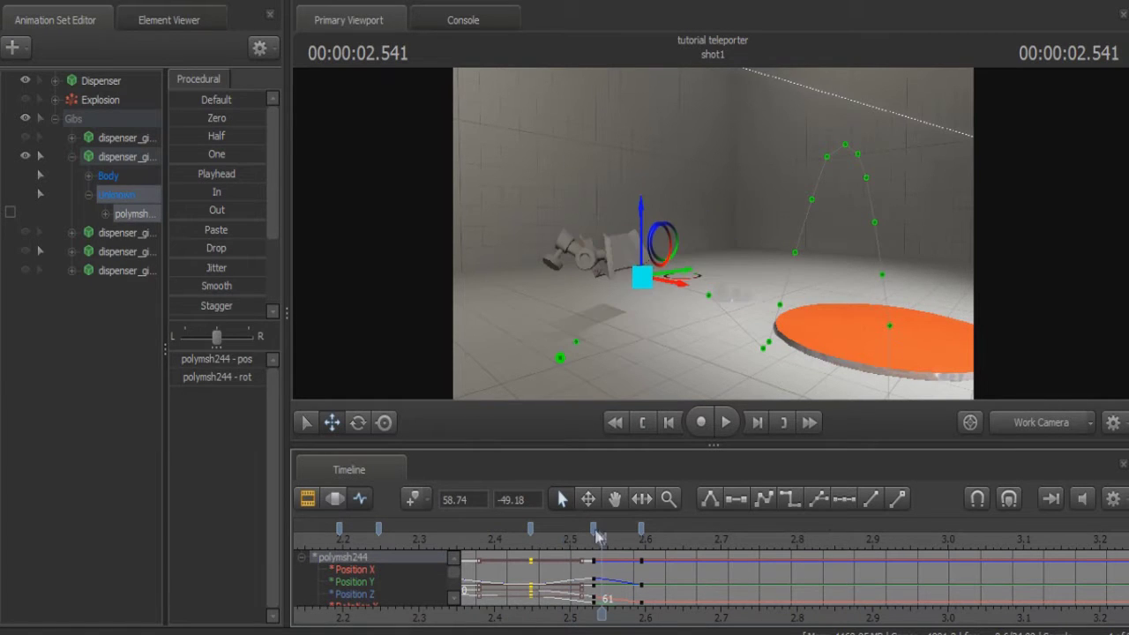
# - Move polymsh244's second landing keyframe to frame 71.71 and its bounce peak keyframe to frame 65.78
pyautogui.moveTo(792, 519); pyautogui.dragTo(938, 501)
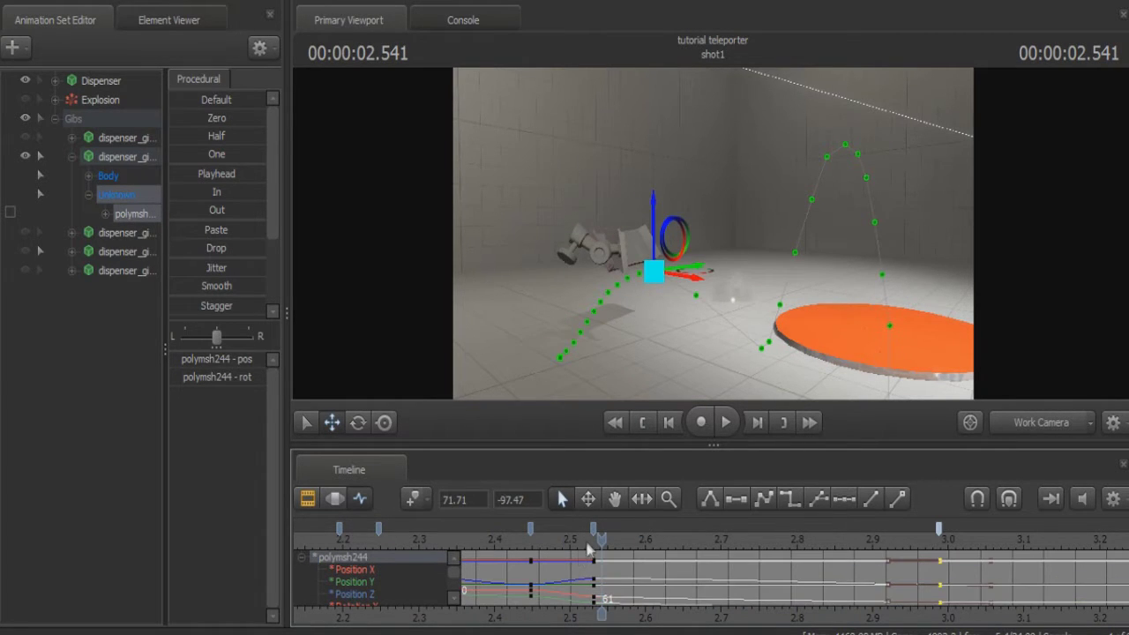
pyautogui.moveTo(594, 533); pyautogui.dragTo(752, 529)
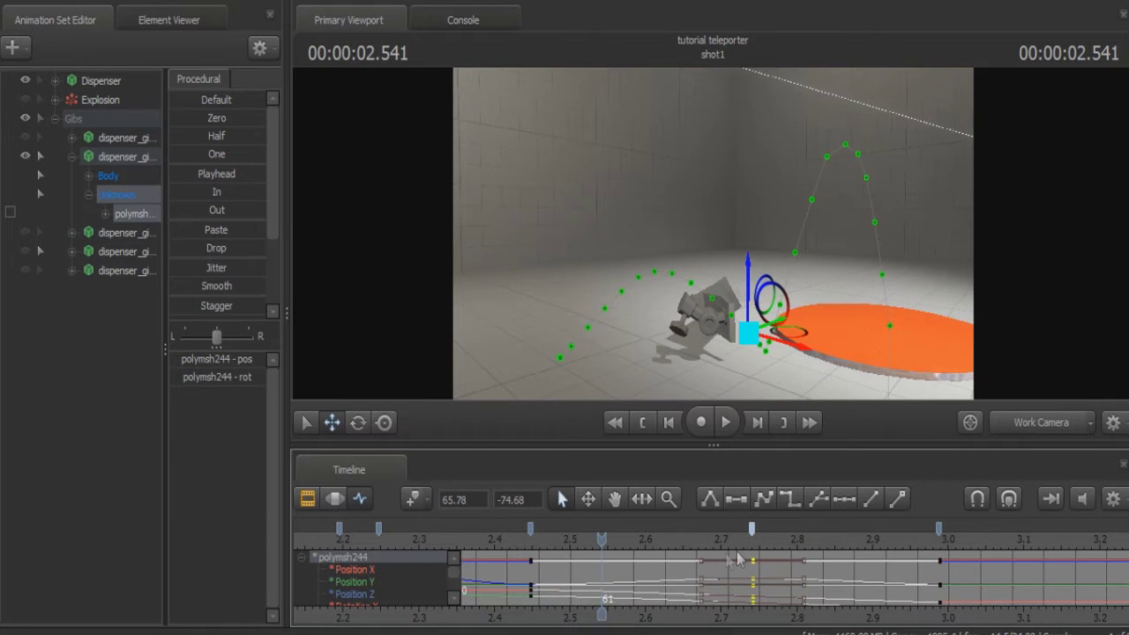
# - Step back and forth through polymsh244's first floor impact and retimed bounce to examine the motion
pyautogui.press('Left')
pyautogui.press('Left')
pyautogui.press('Left')
pyautogui.press('Left')
pyautogui.press('Left')
pyautogui.press('Right')
pyautogui.press('Right')
pyautogui.press('Right')
pyautogui.press('Right')
pyautogui.press('Right')
pyautogui.press('Right')
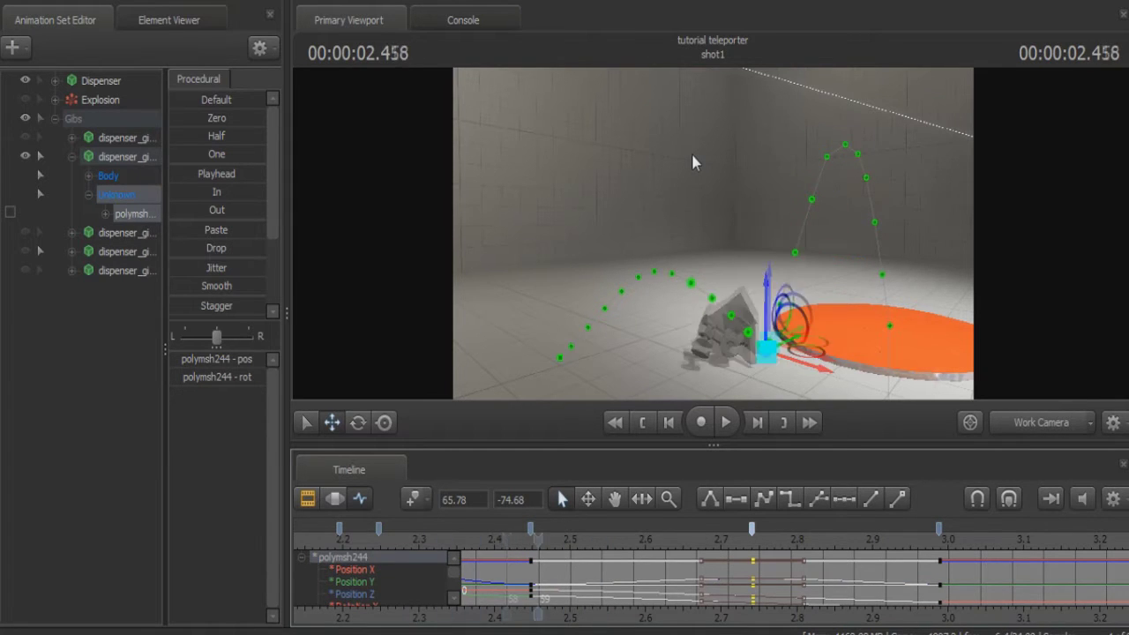
# - Step frame by frame through polymsh244's first floor contact and rise into the bounce to check the timing
pyautogui.press('Left')
pyautogui.press('Left')
pyautogui.press('Left')
pyautogui.press('Left')
pyautogui.press('Left')
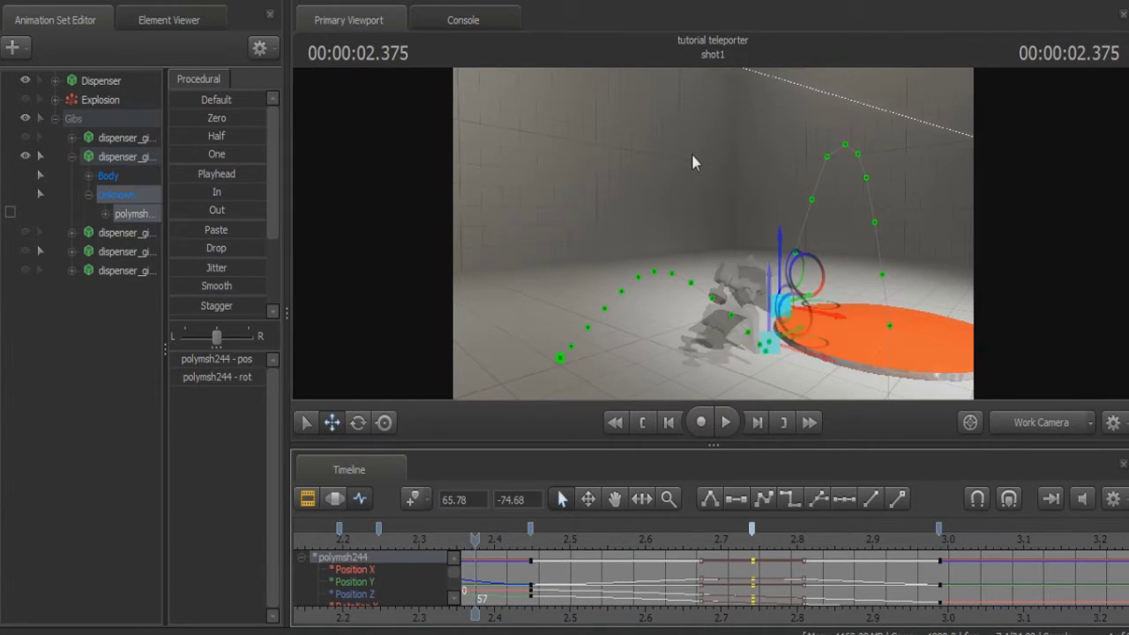
pyautogui.press('Right')
pyautogui.press('Right')
pyautogui.press('Right')
pyautogui.press('Left')
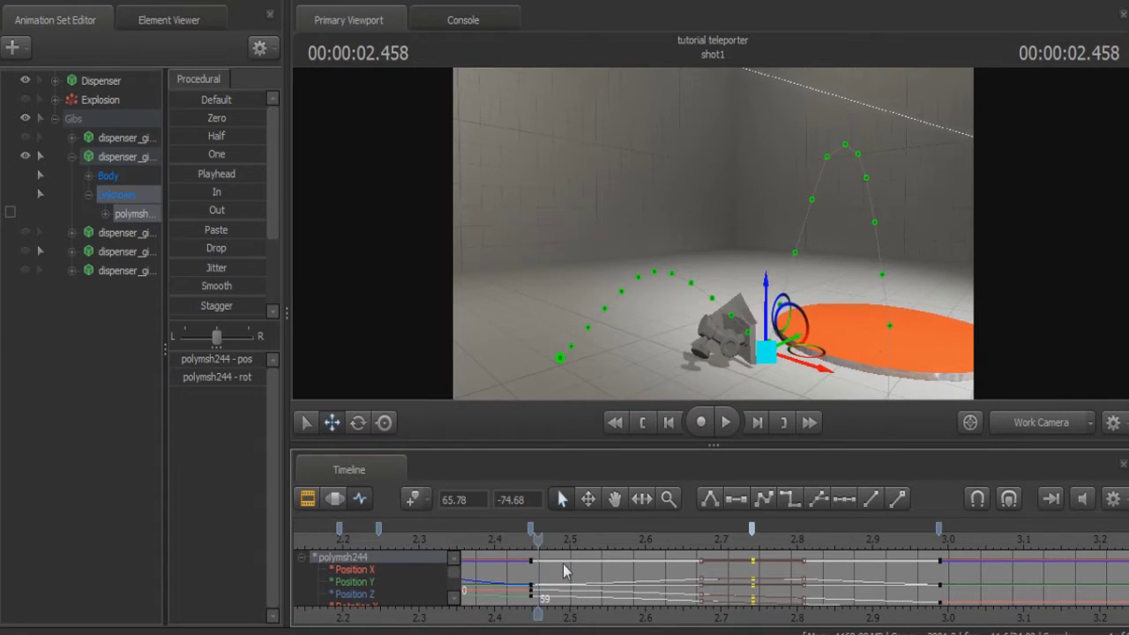
pyautogui.press('Left')
pyautogui.press('Right')
pyautogui.press('Right')
pyautogui.press('Right')
pyautogui.press('Right')
pyautogui.press('Right')
pyautogui.press('Right')
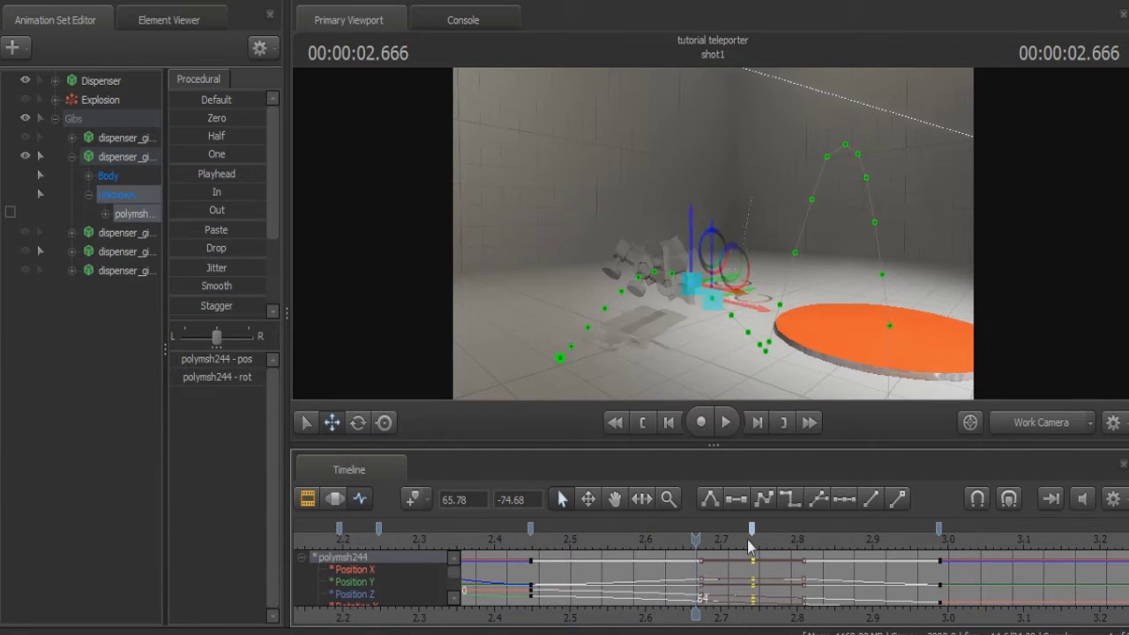
# - Move polymsh244's bounce peak keyframe earlier to frame 63.76 and check the neighbouring frames
pyautogui.moveTo(751, 529); pyautogui.dragTo(689, 535)
pyautogui.press('Right')
pyautogui.press('Left')
pyautogui.press('Left')
pyautogui.press('Right')
pyautogui.press('Right')
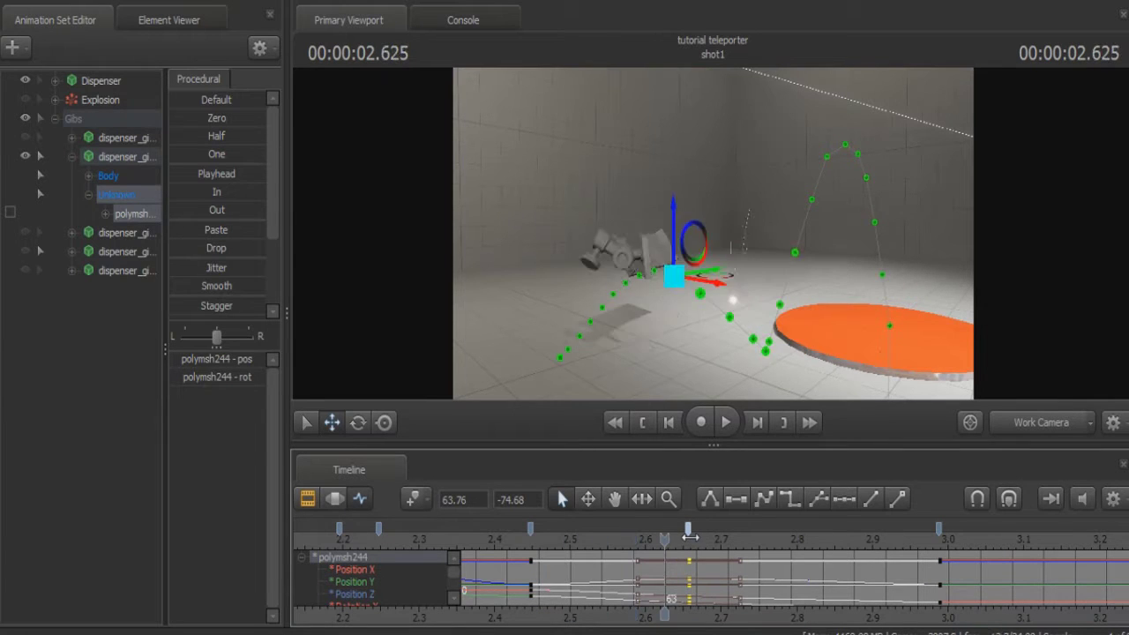
pyautogui.press('Left')
pyautogui.press('Left')
pyautogui.press('Right')
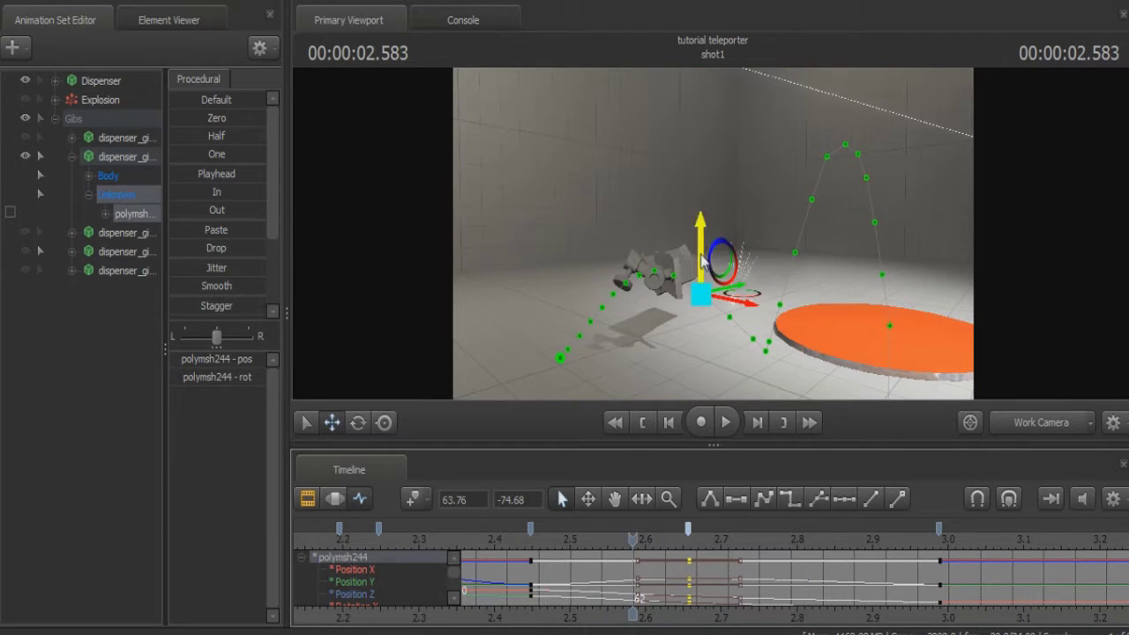
# - Raise polymsh244 slightly at 2.583 s to lift the rising part of its bounce arc
pyautogui.moveTo(703, 259); pyautogui.dragTo(703, 243)
pyautogui.press('Left')
pyautogui.press('Left')
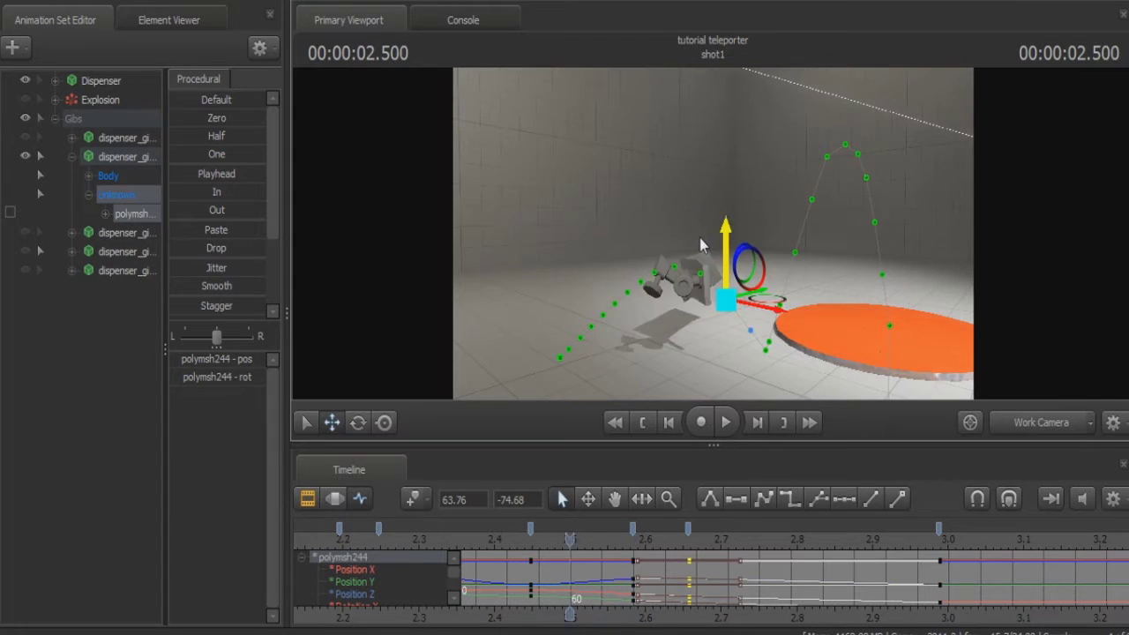
# - Raise polymsh244 at 2.750 s to round out the falling part of its bounce arc
pyautogui.press('Right')
pyautogui.press('Right')
pyautogui.press('Right')
pyautogui.press('Right')
pyautogui.press('Right')
pyautogui.press('Right')
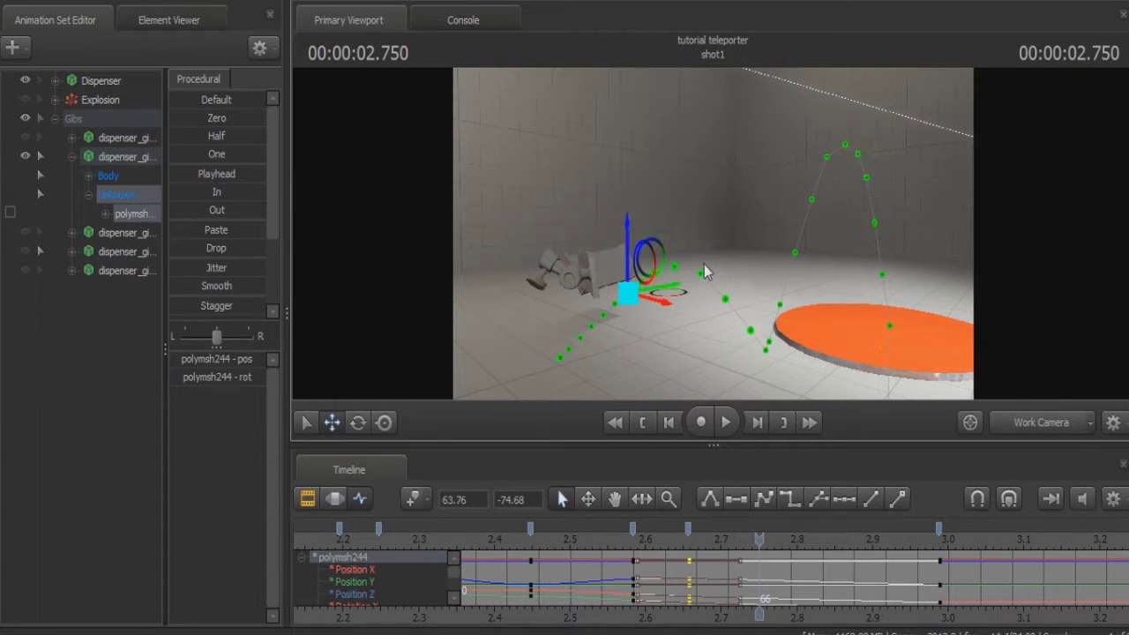
pyautogui.moveTo(630, 263)
pyautogui.mouseDown()
pyautogui.moveTo(657, 291)
pyautogui.moveTo(635, 272)
pyautogui.mouseUp()
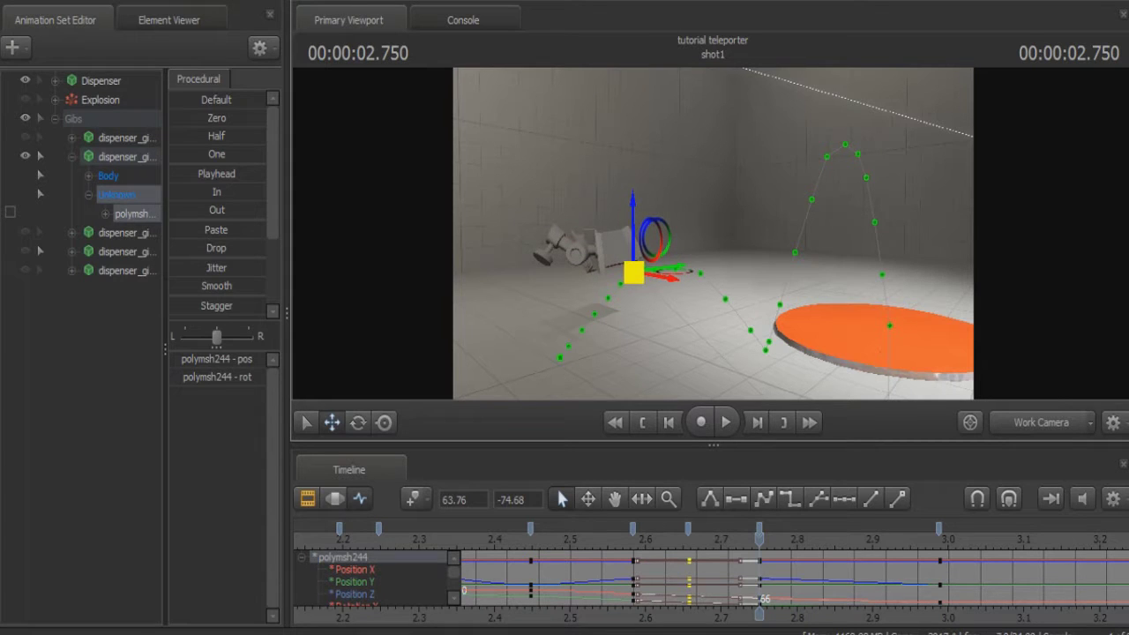
# - Step through polymsh244's reshaped bounce from about 2.5 s through its second landing to examine the arc
pyautogui.press('Left')
pyautogui.press('Left')
pyautogui.press('Left')
pyautogui.press('Left')
pyautogui.press('Left')
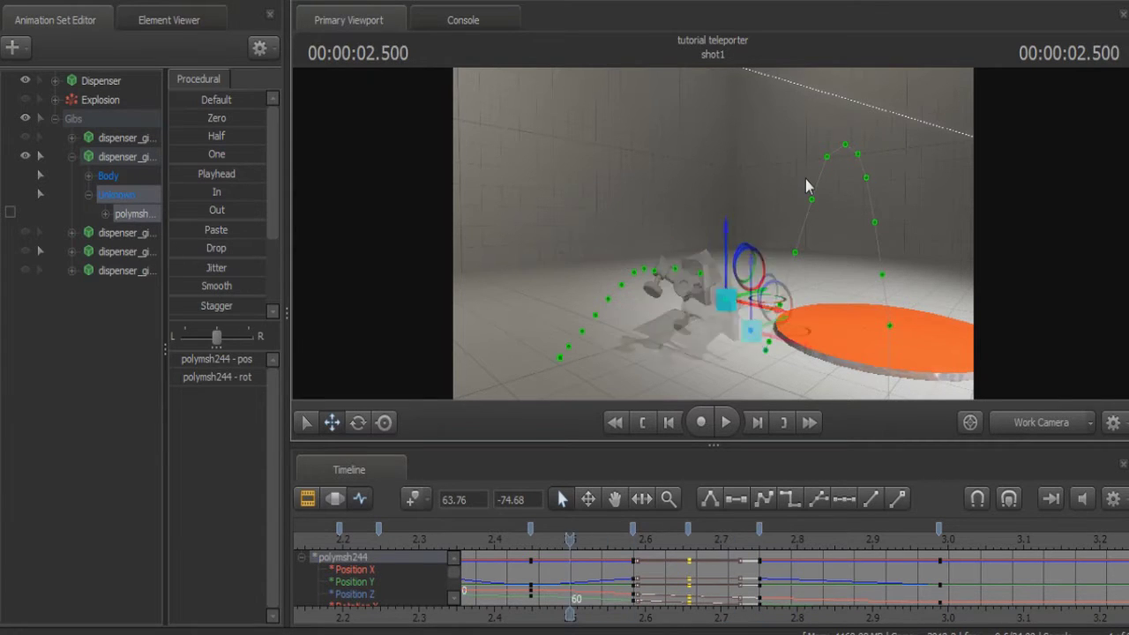
pyautogui.press('Right')
pyautogui.press('Right')
pyautogui.press('Right')
pyautogui.press('Right')
pyautogui.press('Right')
pyautogui.press('Right')
pyautogui.press('Right')
pyautogui.press('Right')
pyautogui.press('Right')
pyautogui.press('Right')
pyautogui.press('Right')
pyautogui.press('Right')
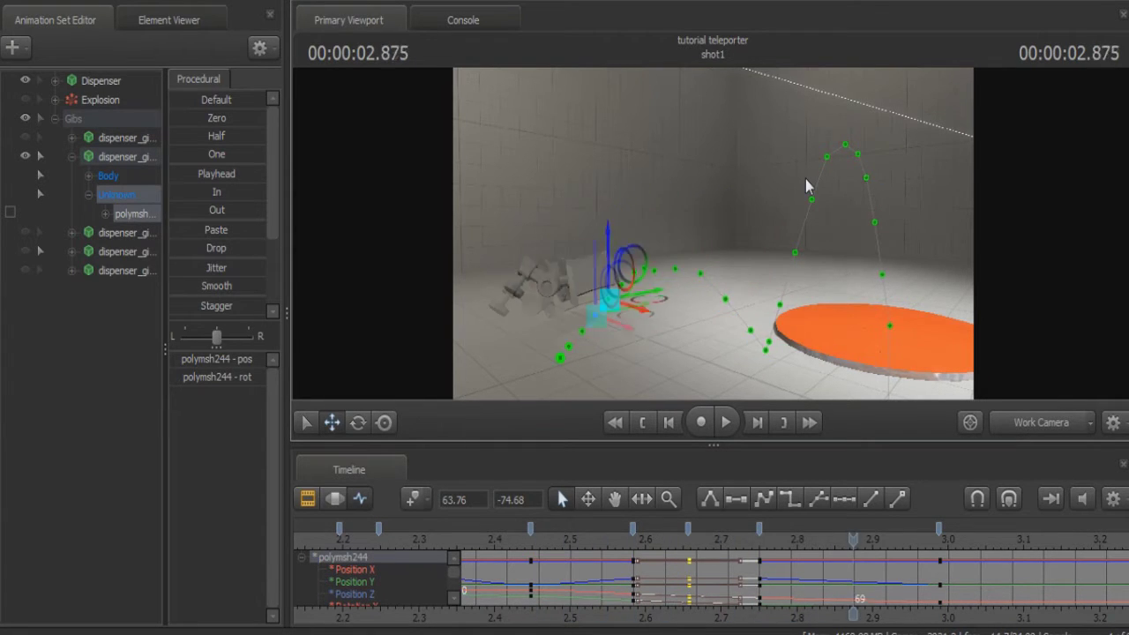
# - View the shot through camera1, with the timeline in the Clip Editor and the manipulator hidden
pyautogui.click(1028, 427)
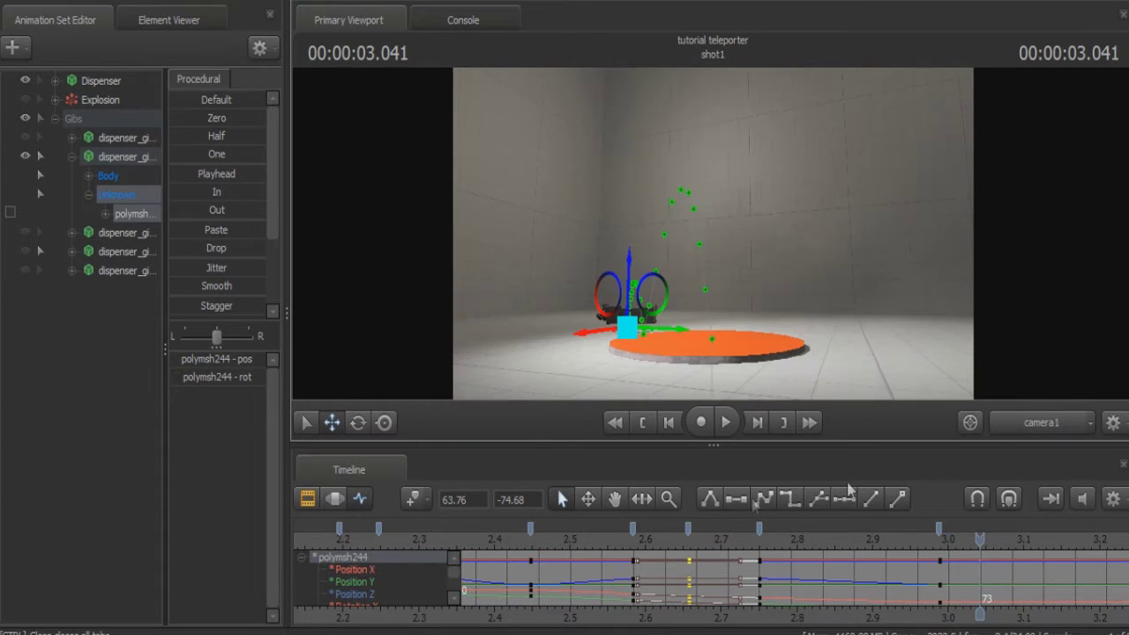
pyautogui.press('Left')
pyautogui.click(307, 505)
pyautogui.press('Left')
pyautogui.press('Left')
pyautogui.click(303, 427)
pyautogui.press('Left')
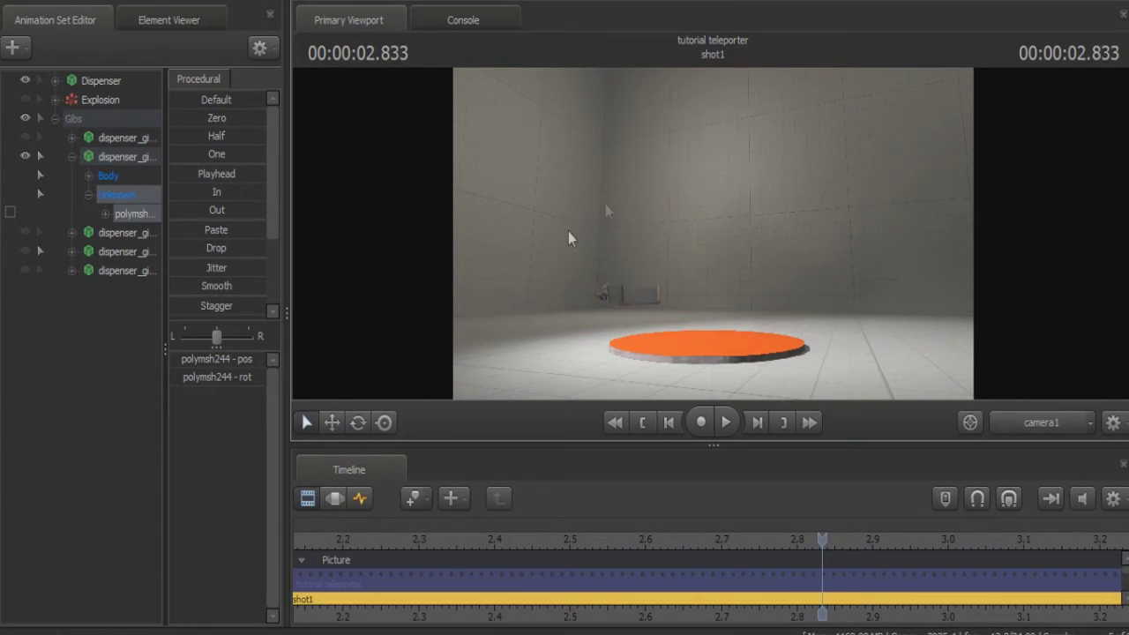
# - Step through polymsh244's bounce and first floor impact as seen from camera1
pyautogui.press('Left')
pyautogui.press('Left')
pyautogui.press('Left')
pyautogui.press('Left')
pyautogui.press('Left')
pyautogui.press('Left')
pyautogui.press('Left')
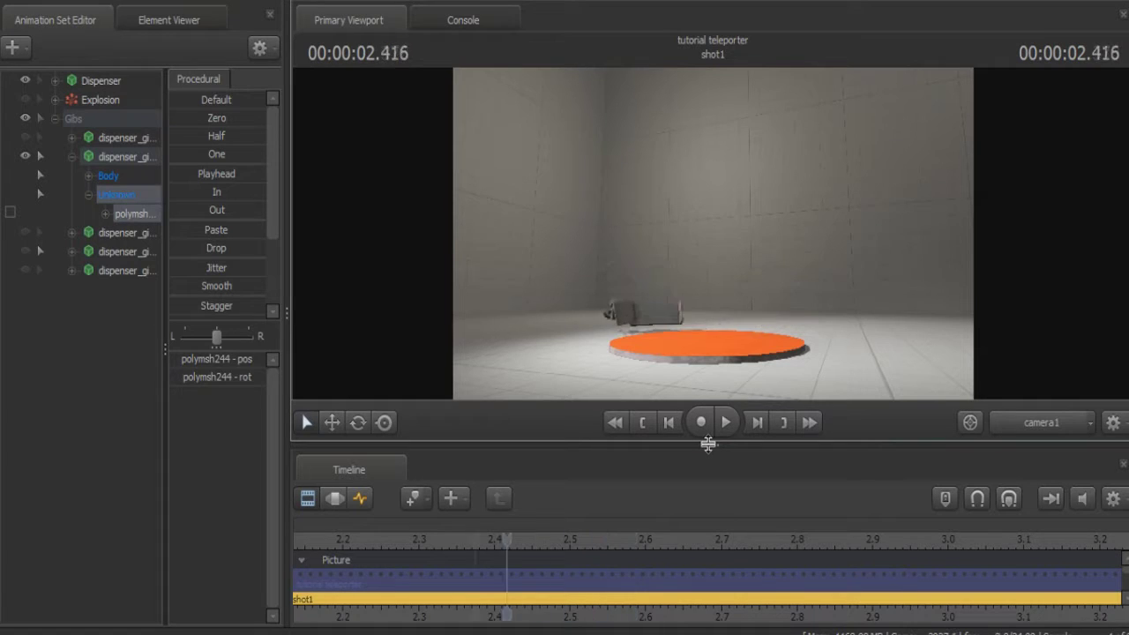
pyautogui.press('Right')
pyautogui.press('Right')
pyautogui.press('Right')
pyautogui.press('Right')
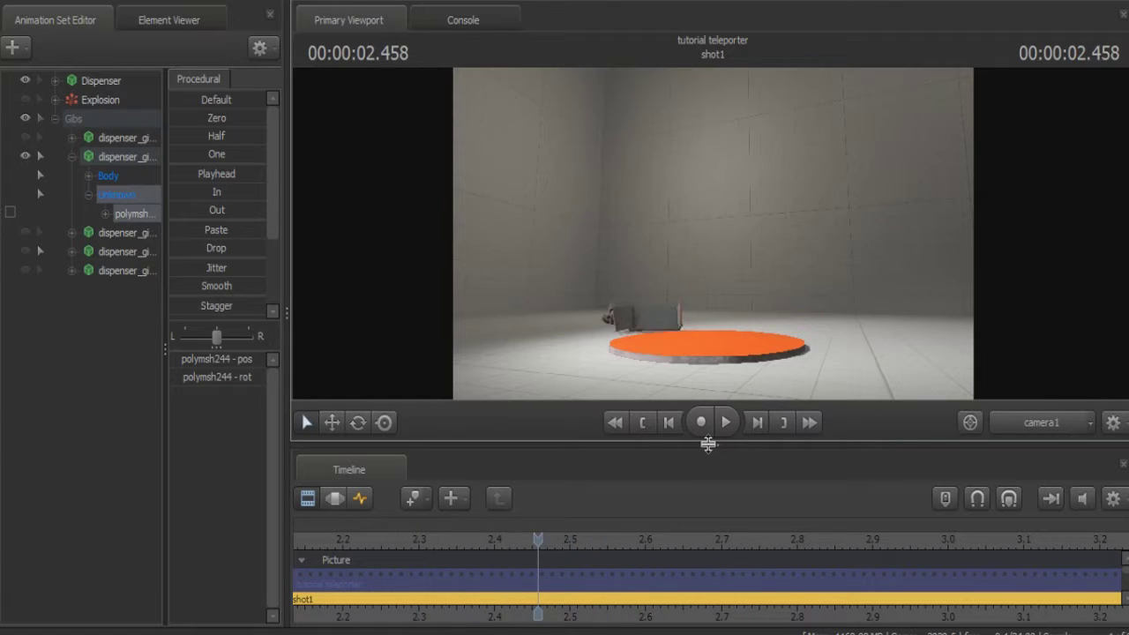
# - Play back polymsh244's flight, landing and bounce through camera1 from about 2.149 s
pyautogui.moveTo(535, 543); pyautogui.dragTo(306, 565)
pyautogui.scroll(-5, 494, 611)
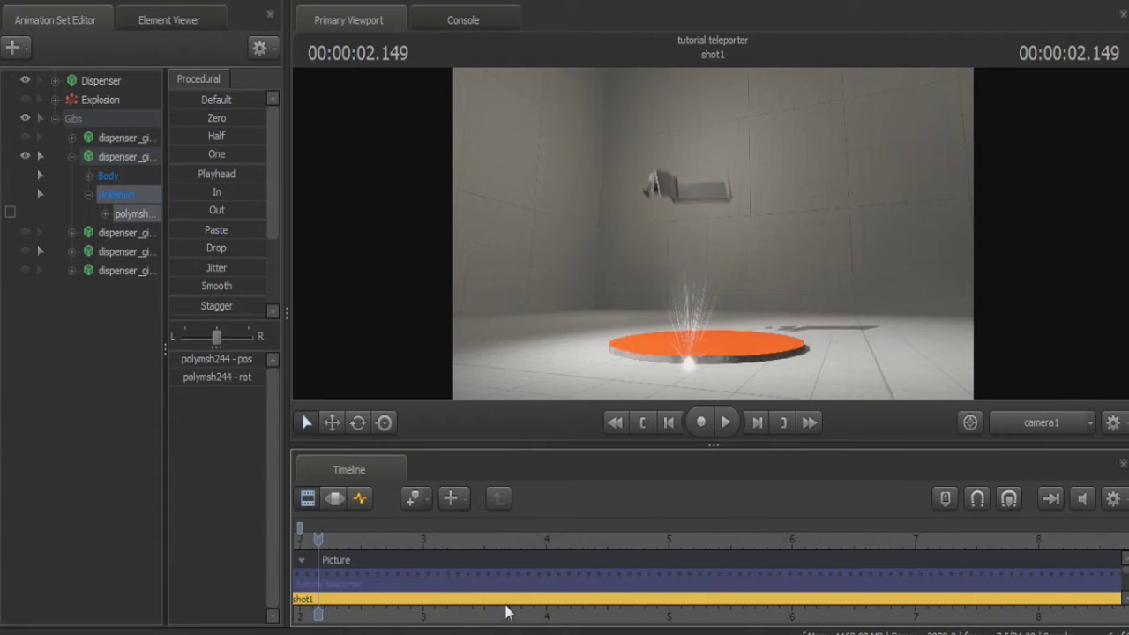
pyautogui.moveTo(474, 580); pyautogui.dragTo(585, 580, button='middle')
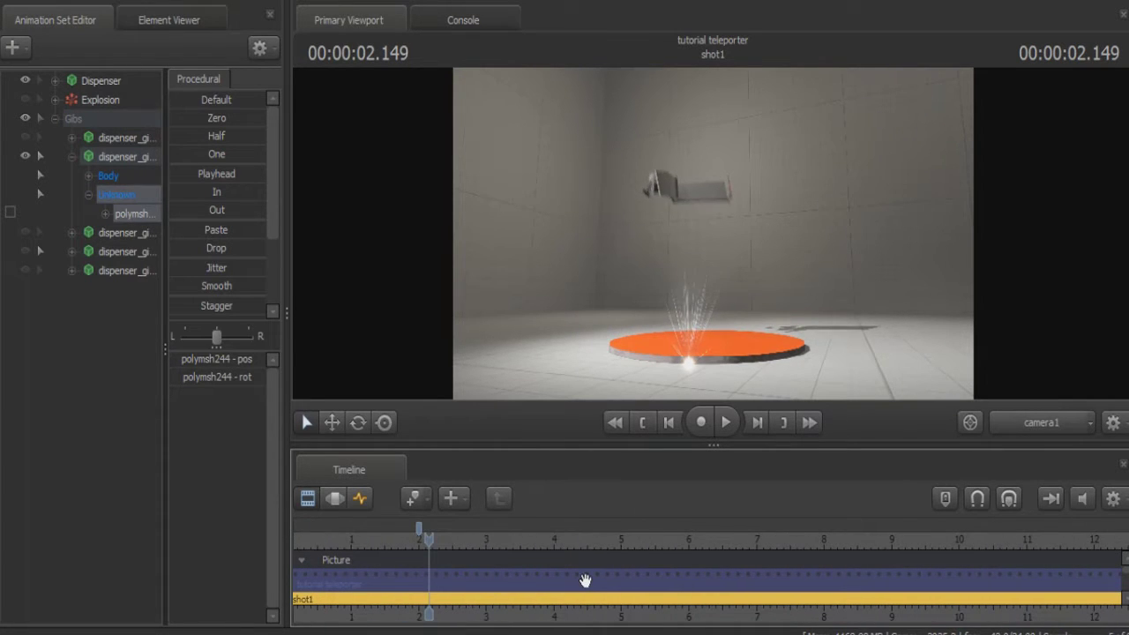
pyautogui.press('space')
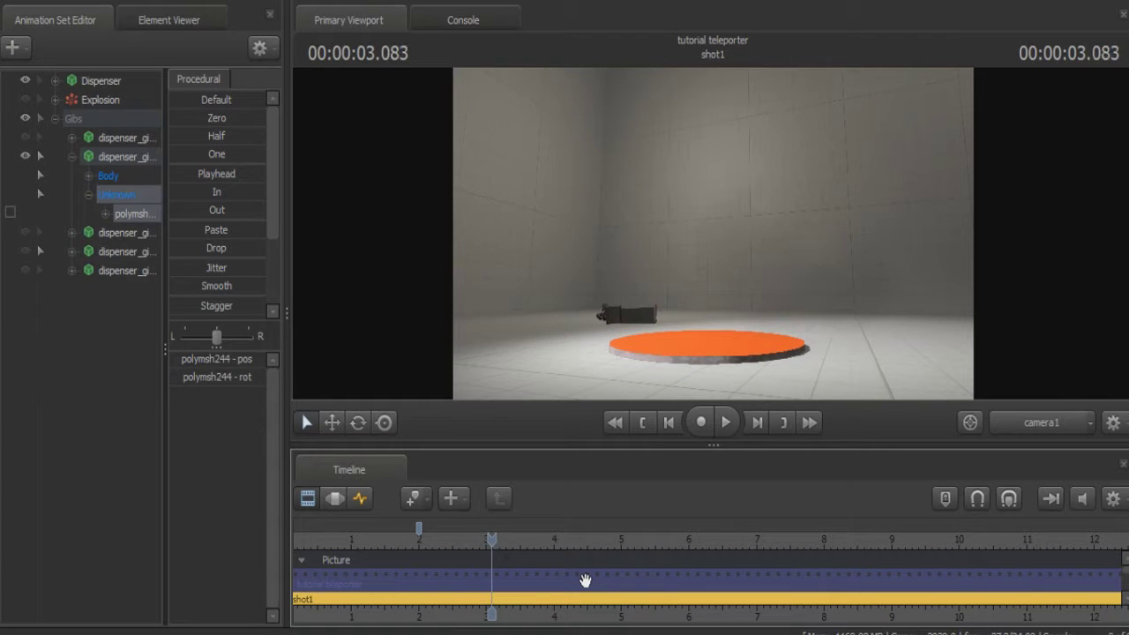
pyautogui.press('space')
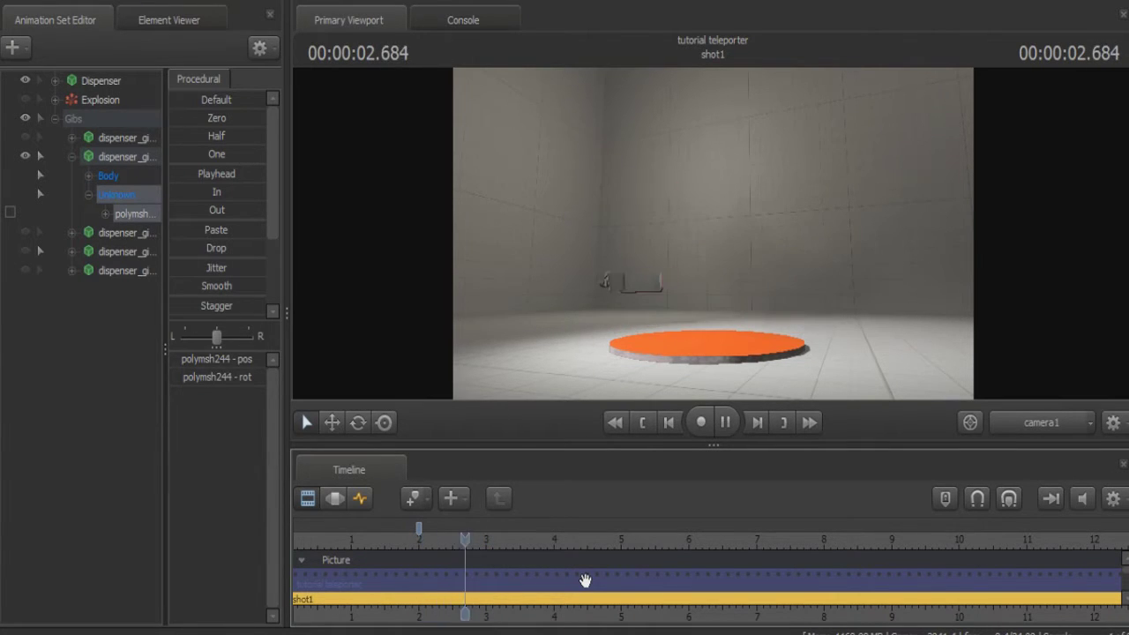
# - Return to the Work Camera and Graph Editor, and rotate polymsh244 at its flight peak at 2.194 s
pyautogui.click(972, 424)
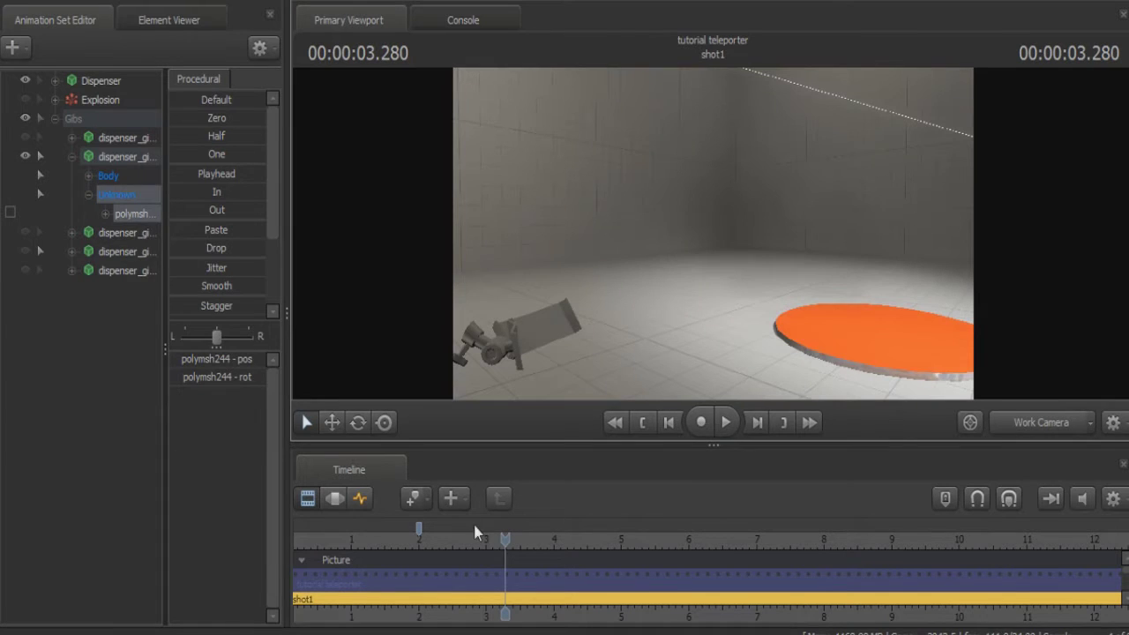
pyautogui.moveTo(499, 542); pyautogui.dragTo(421, 554)
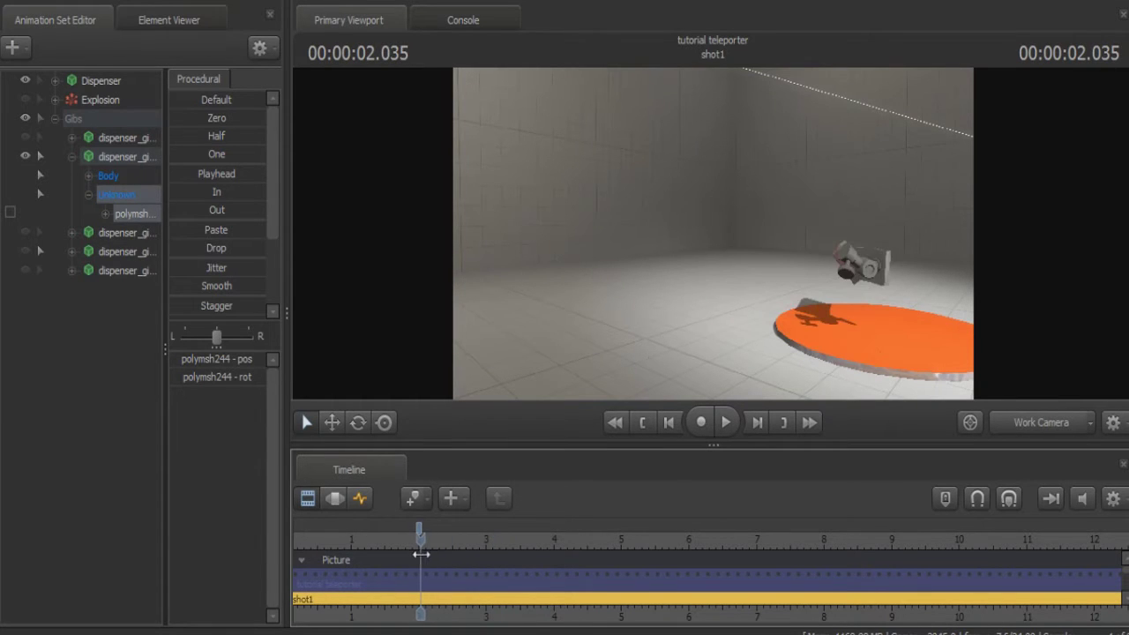
pyautogui.click(361, 499)
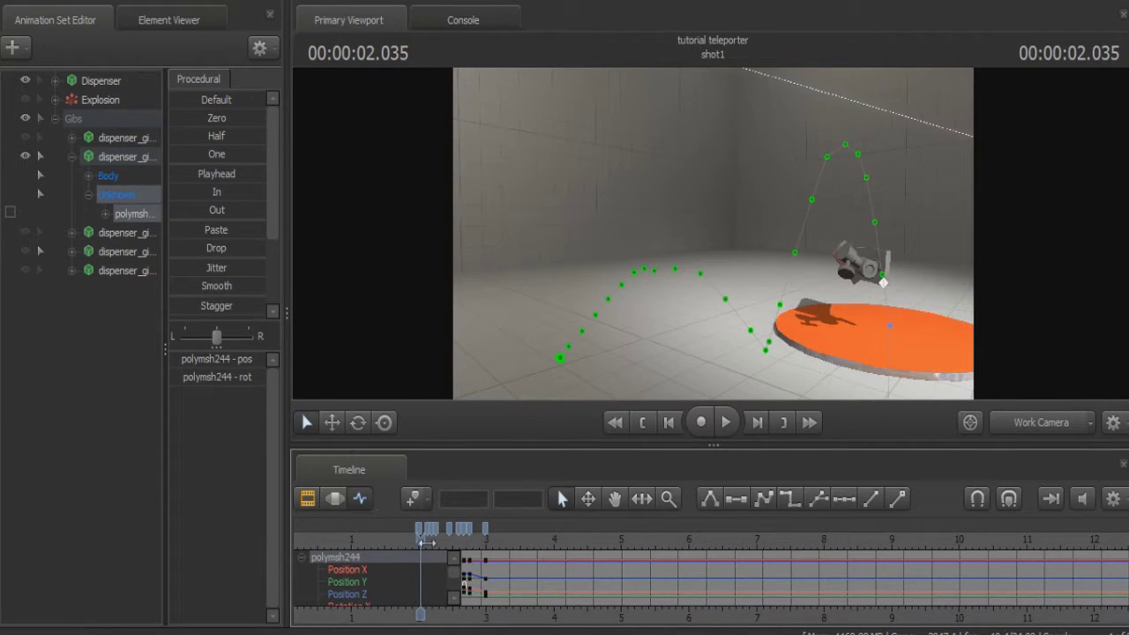
pyautogui.scroll(5, 426, 542)
pyautogui.moveTo(426, 542); pyautogui.dragTo(467, 543)
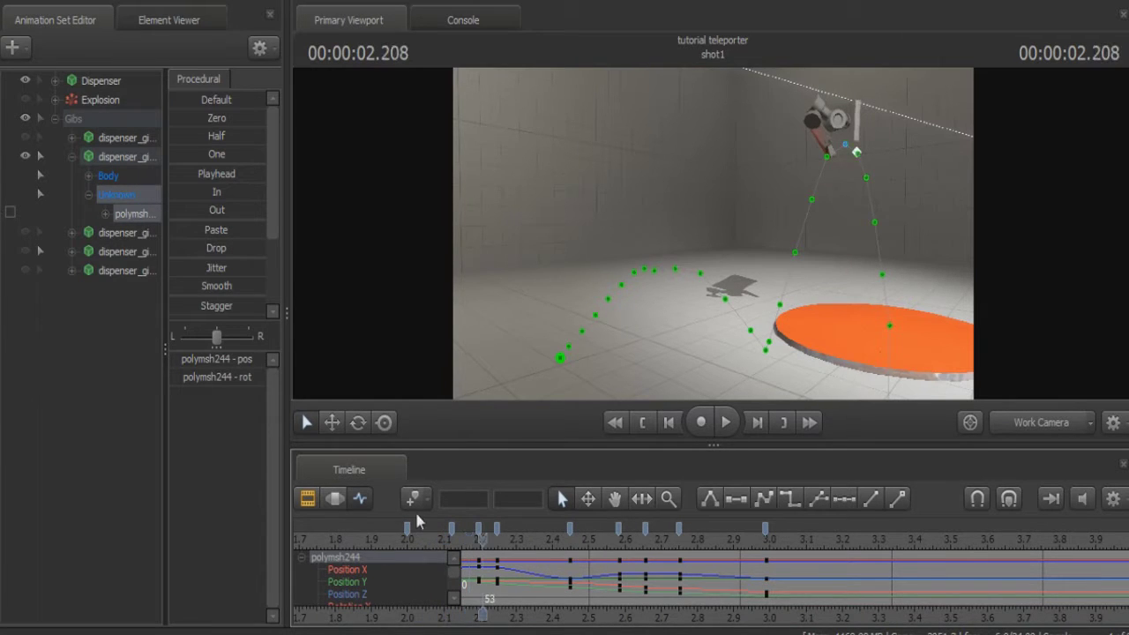
pyautogui.press('Left')
pyautogui.click(359, 424)
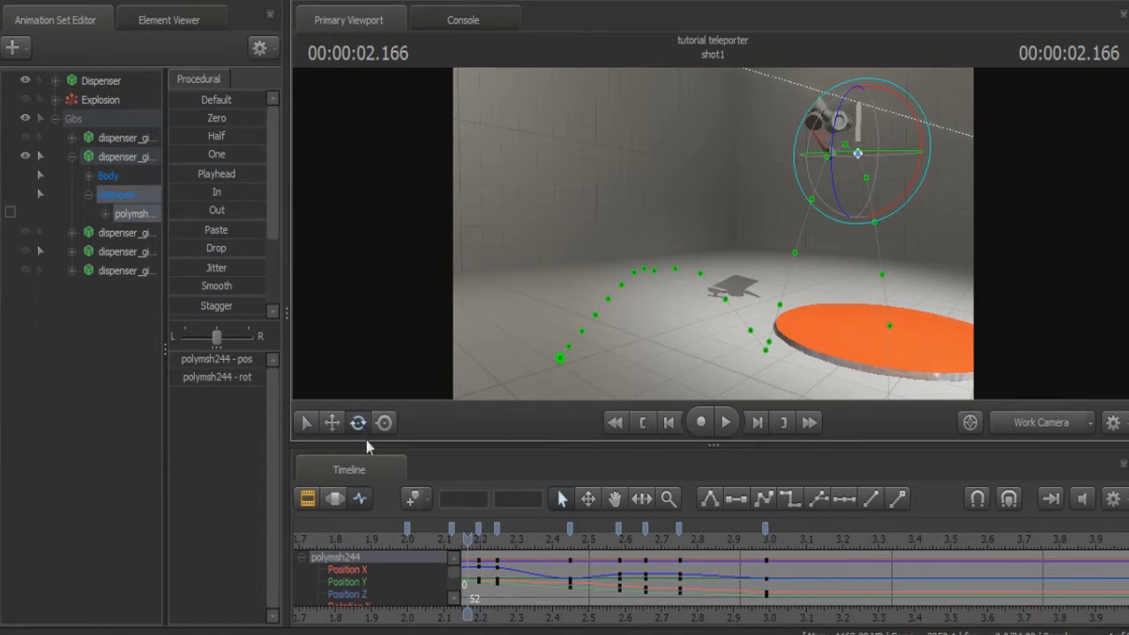
pyautogui.press('Right')
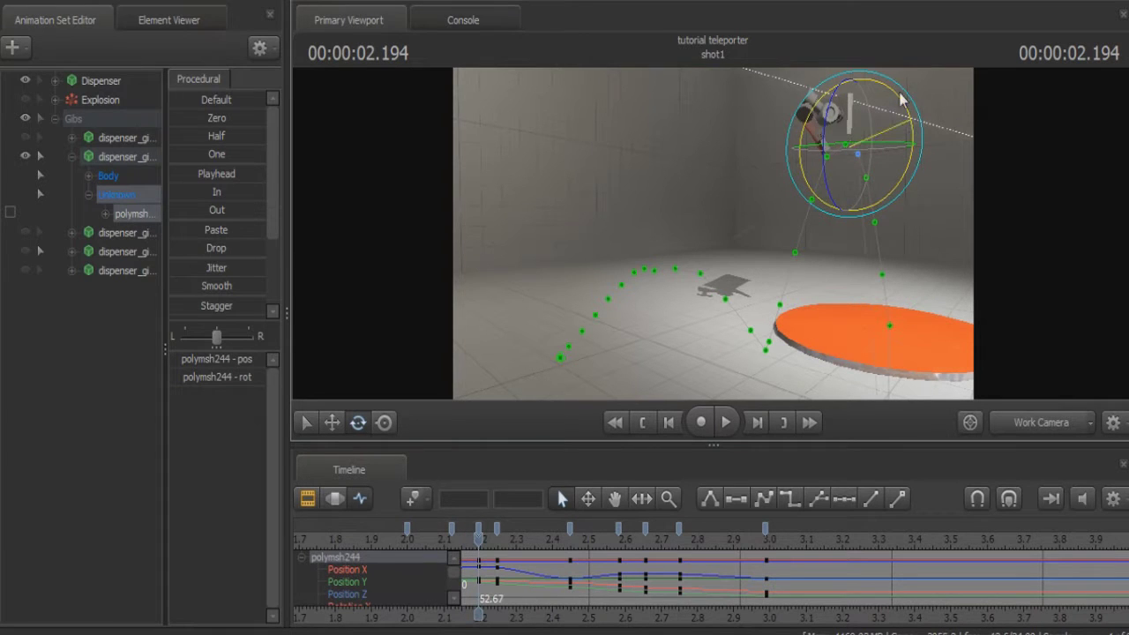
pyautogui.moveTo(900, 100); pyautogui.dragTo(768, 130)
pyautogui.moveTo(479, 539); pyautogui.dragTo(429, 541)
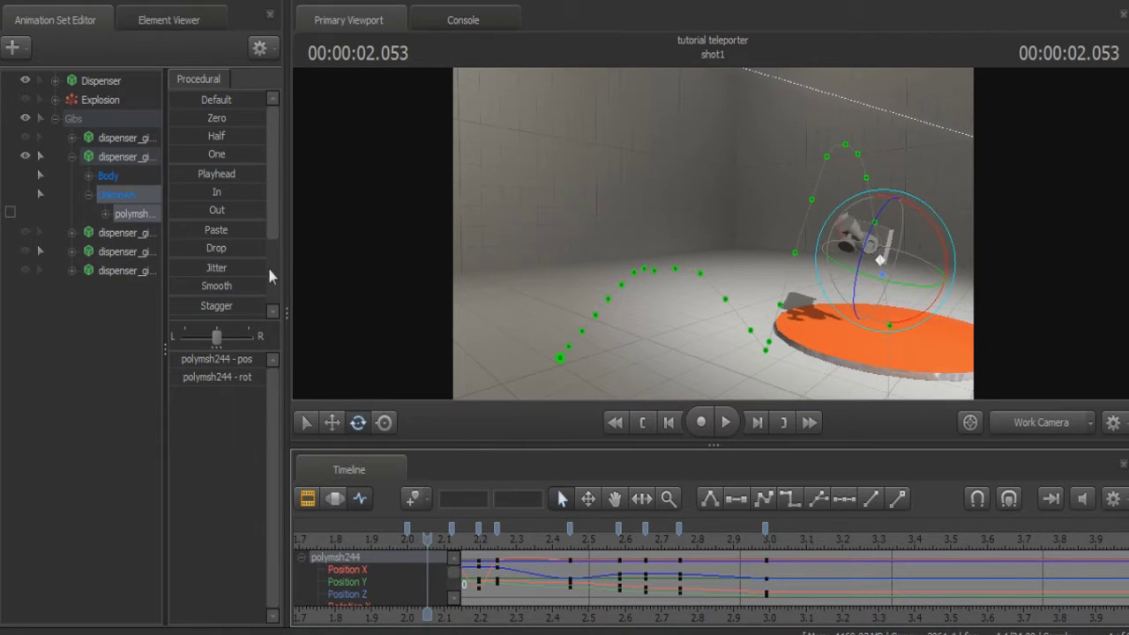
# - Isolate polymsh244's pos control and delete its position keyframes at about 2.12 s and 2.25 s
pyautogui.click(105, 215)
pyautogui.click(121, 406)
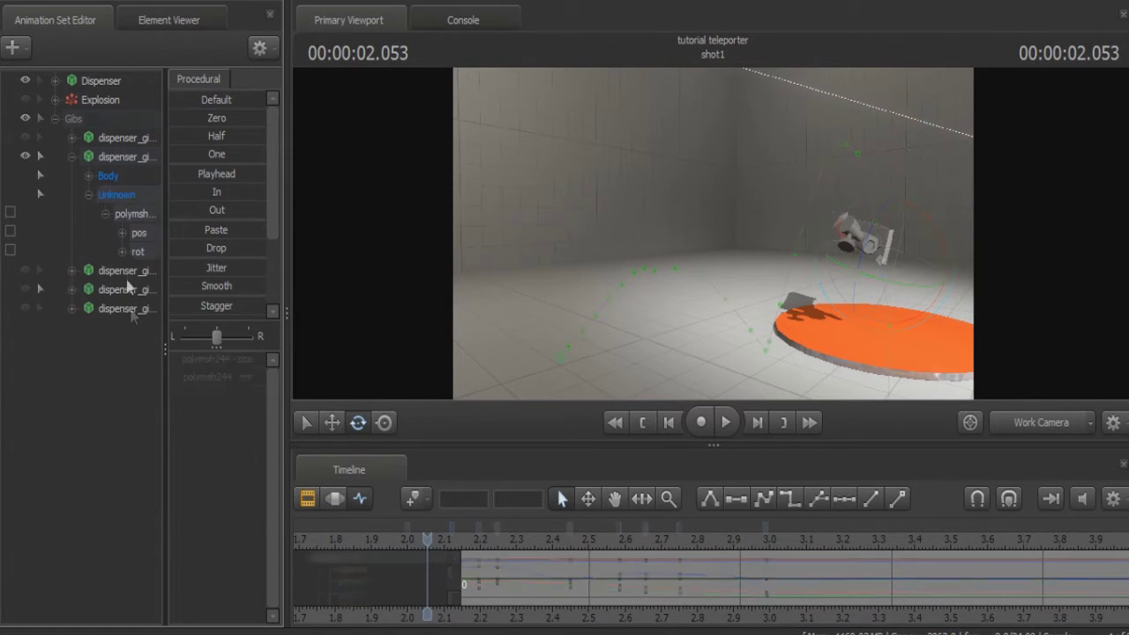
pyautogui.click(145, 233)
pyautogui.click(448, 542)
pyautogui.moveTo(432, 546); pyautogui.dragTo(486, 544)
pyautogui.click(450, 534)
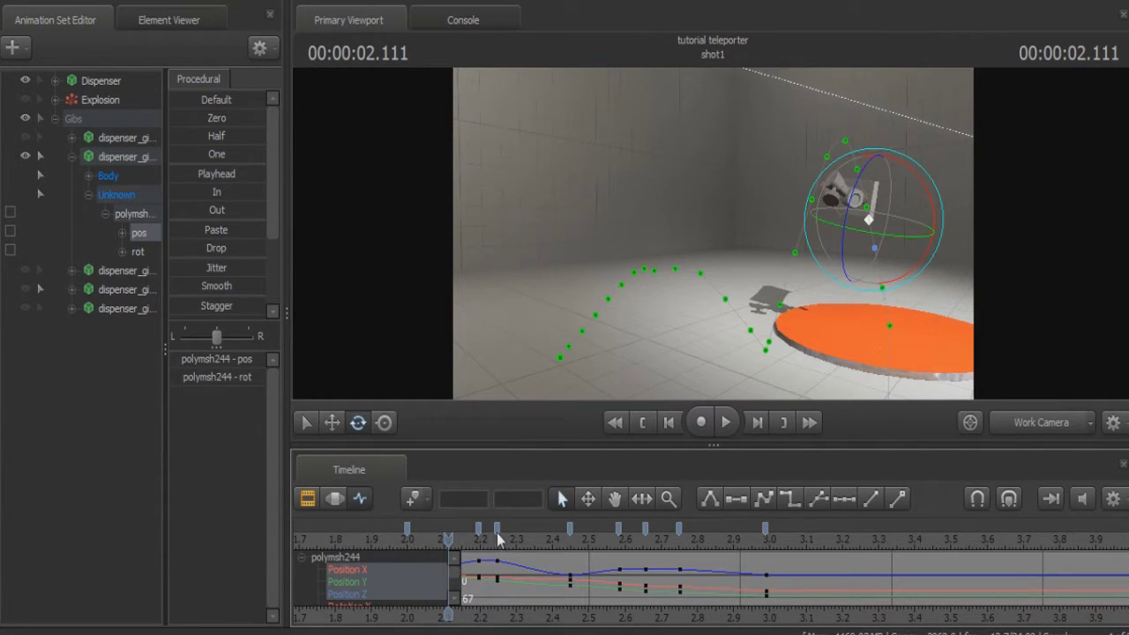
pyautogui.moveTo(448, 538)
pyautogui.mouseDown()
pyautogui.moveTo(412, 540)
pyautogui.moveTo(468, 536)
pyautogui.mouseUp()
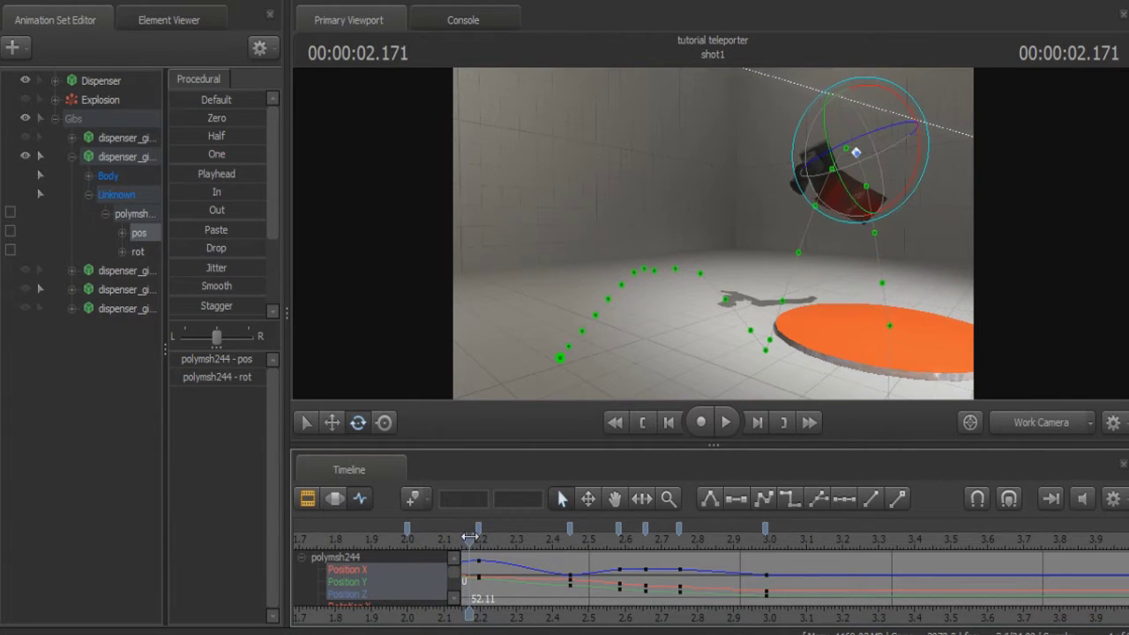
# - Select polymsh244's flight peak position keyframe at frame 52.67 and straighten its curve tangents
pyautogui.moveTo(476, 578); pyautogui.dragTo(664, 577, button='middle')
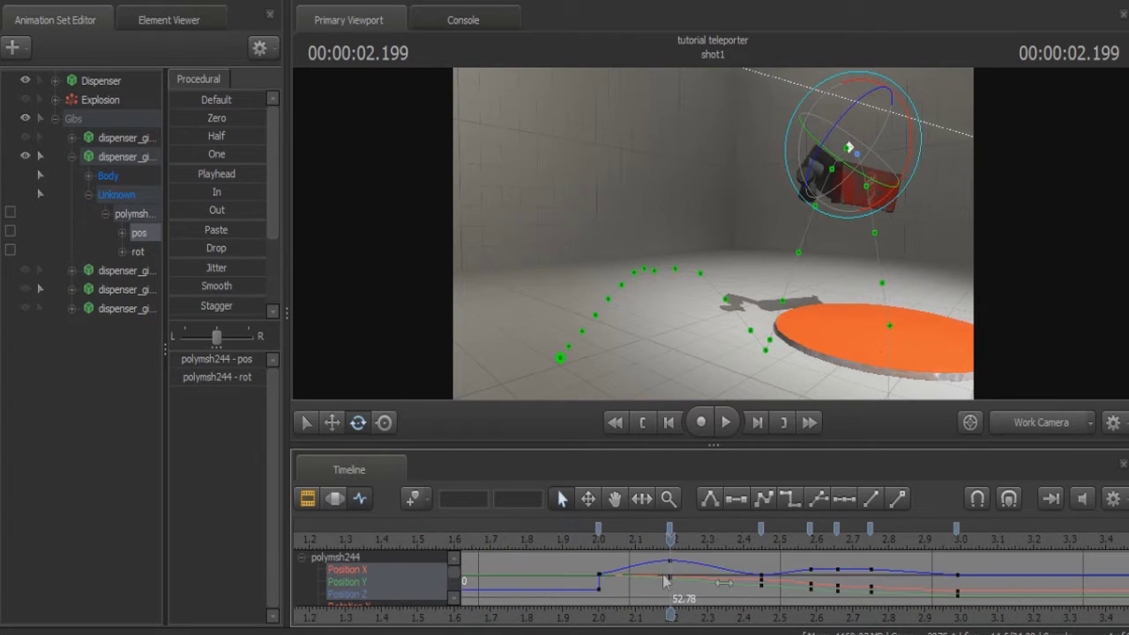
pyautogui.scroll(5, 663, 564)
pyautogui.moveTo(666, 569); pyautogui.dragTo(665, 533)
pyautogui.click(666, 532)
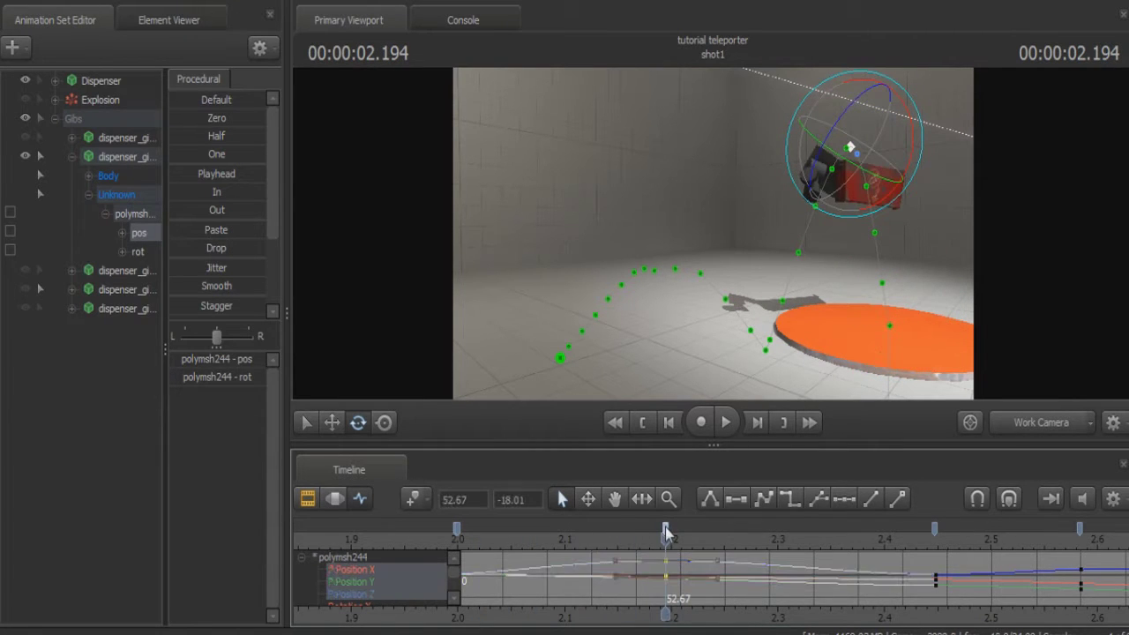
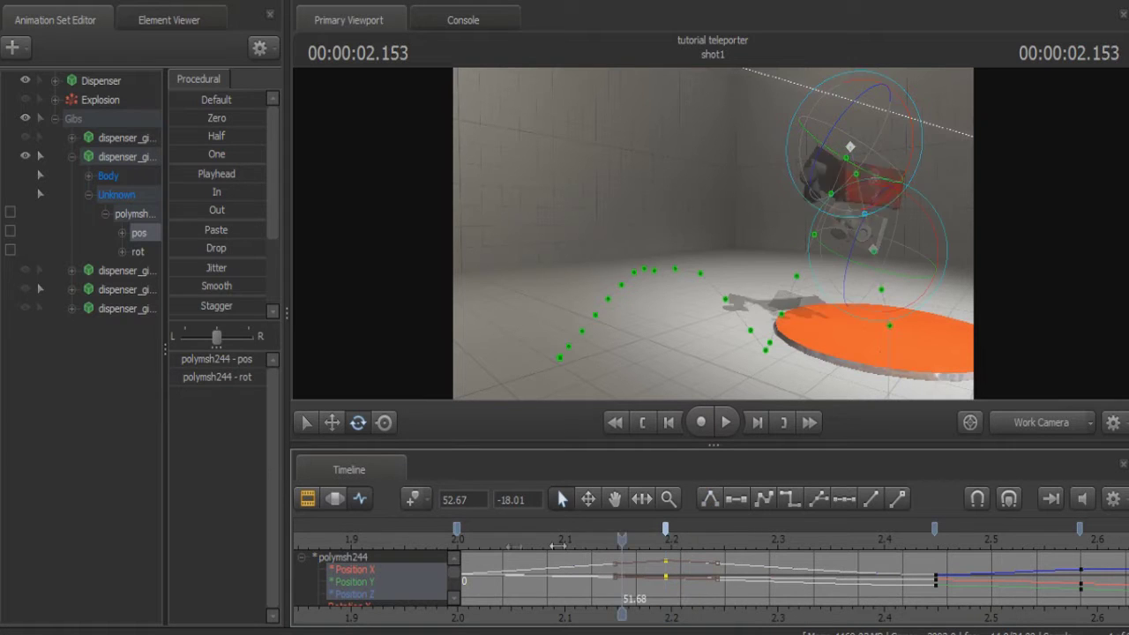
# - Select polymsh244's position keyframe at frame 48 and try to rotate the gib at 2.194 s
pyautogui.moveTo(557, 546); pyautogui.dragTo(585, 548)
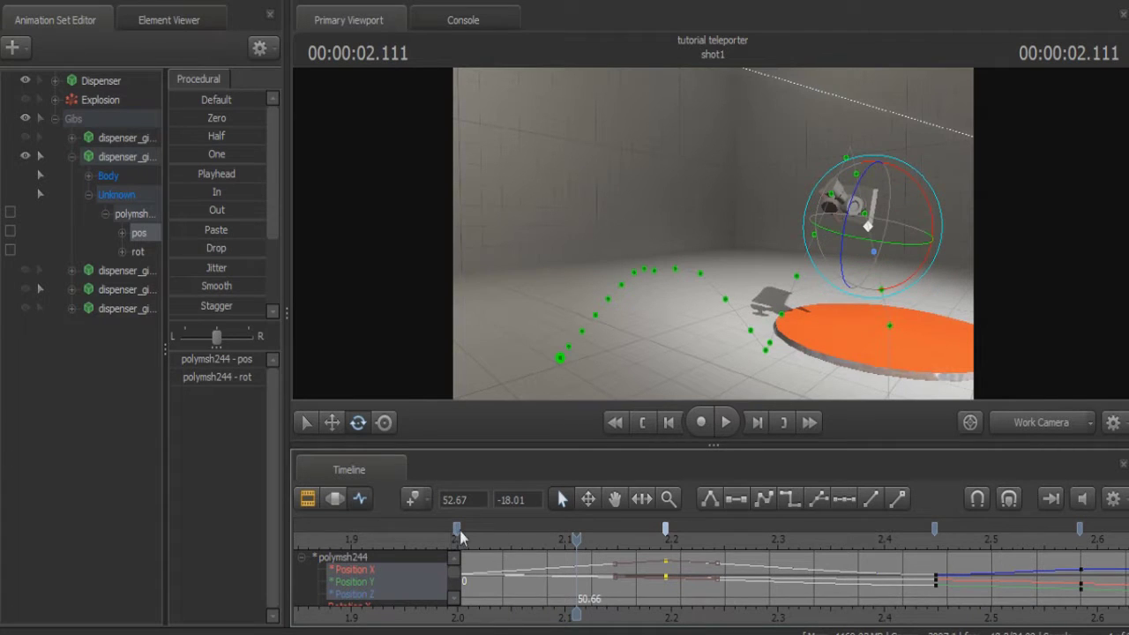
pyautogui.click(462, 530)
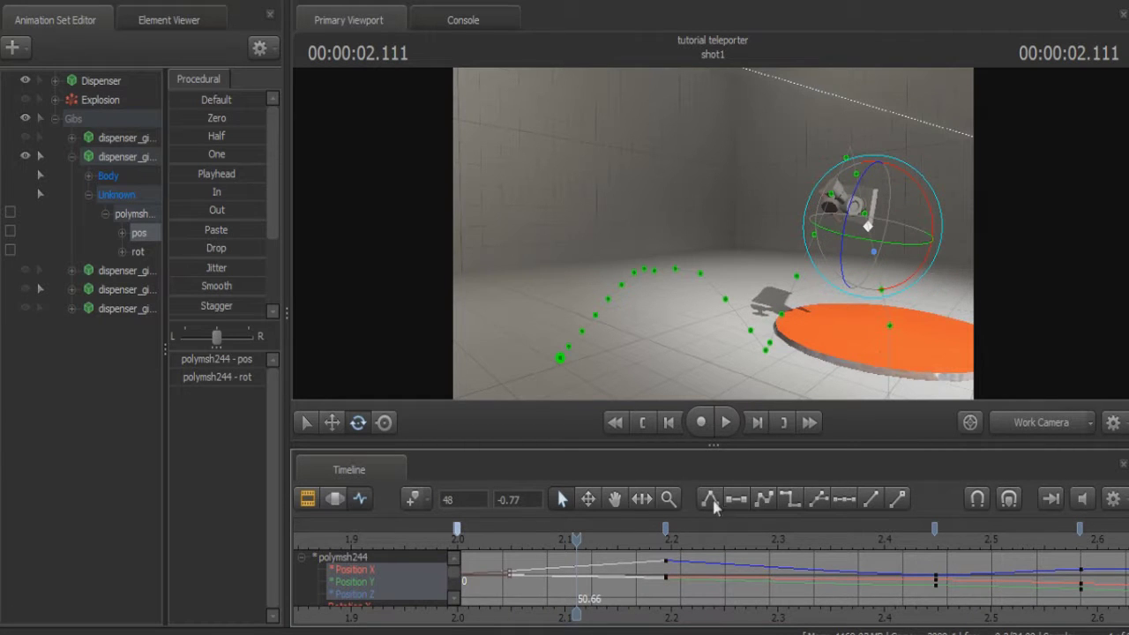
pyautogui.moveTo(480, 548); pyautogui.dragTo(665, 537)
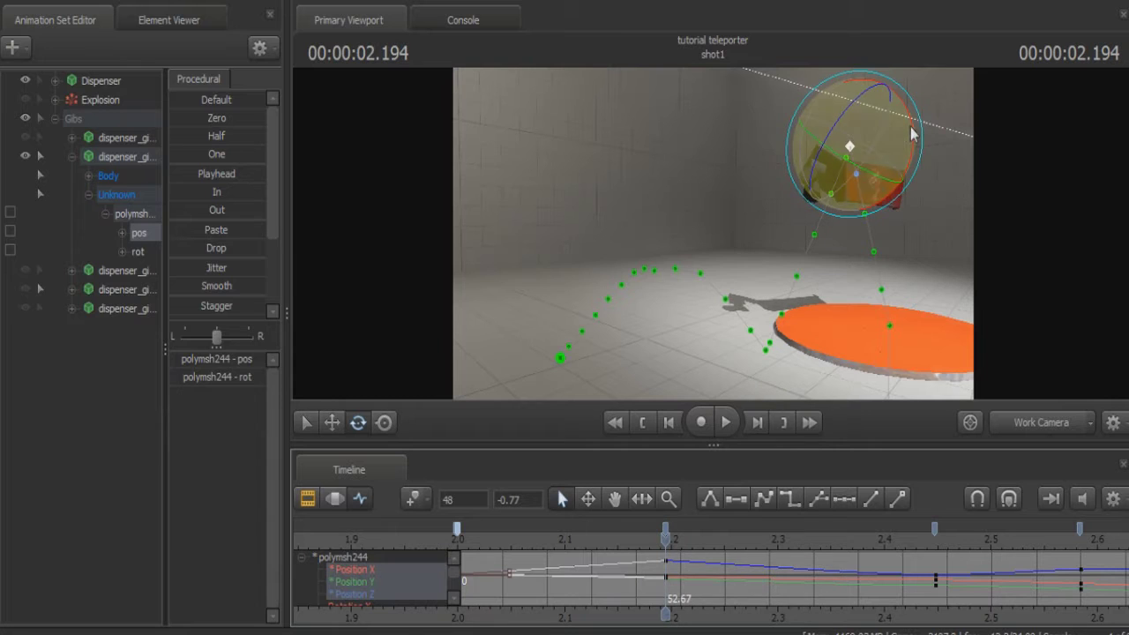
pyautogui.moveTo(911, 132); pyautogui.dragTo(771, 249)
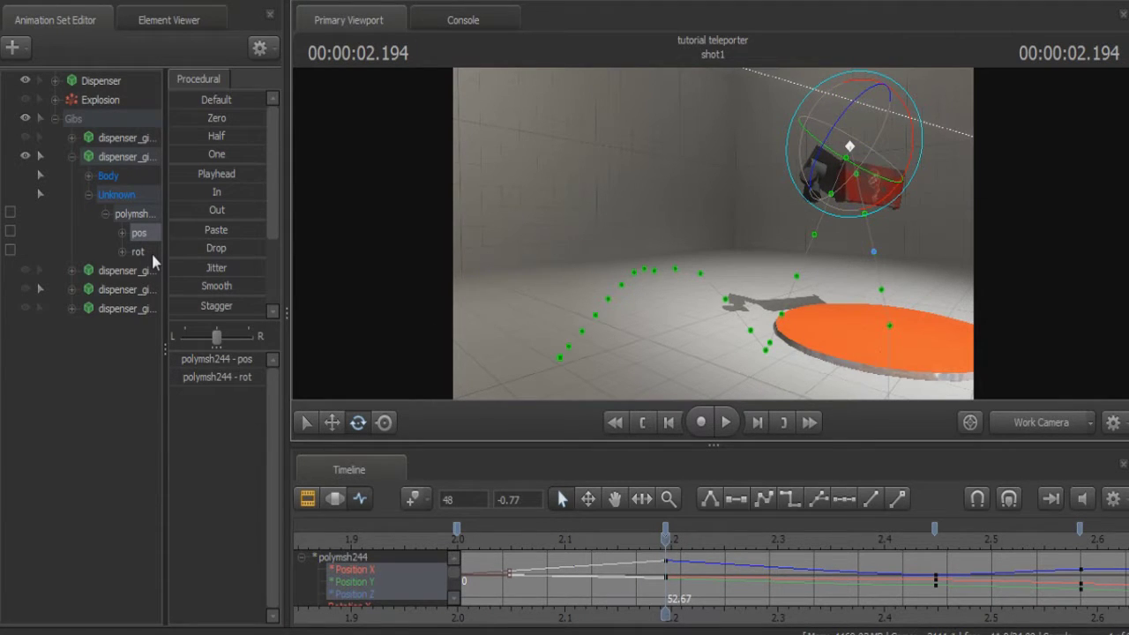
# - Undo the recent rotation attempt, tangent straightening and position keyframe deletions on polymsh244
pyautogui.press('Left')
pyautogui.press('Left')
pyautogui.hotkey('ctrl', 'z')
pyautogui.hotkey('ctrl', 'z')
pyautogui.hotkey('ctrl', 'z')
pyautogui.hotkey('ctrl', 'z')
pyautogui.hotkey('ctrl', 'z')
pyautogui.hotkey('ctrl', 'z')
pyautogui.hotkey('ctrl', 'z')
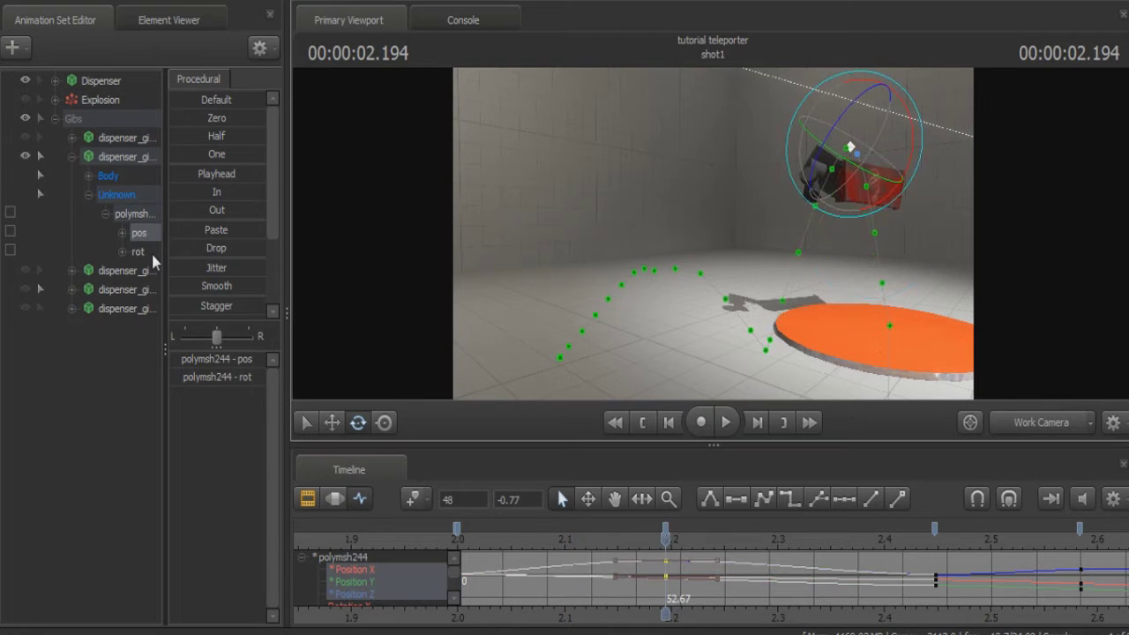
pyautogui.hotkey('ctrl', 'z')
pyautogui.hotkey('ctrl', 'z')
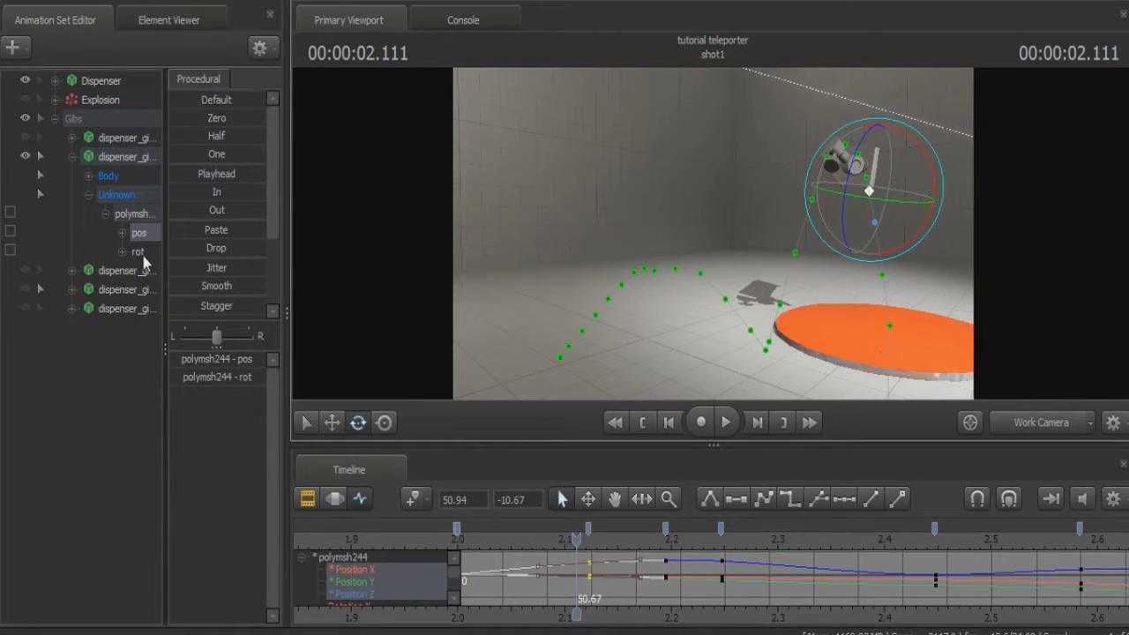
# - Isolate polymsh244's rot control and delete its rotation keyframes at about 2.12 s and 2.25 s
pyautogui.click(141, 254)
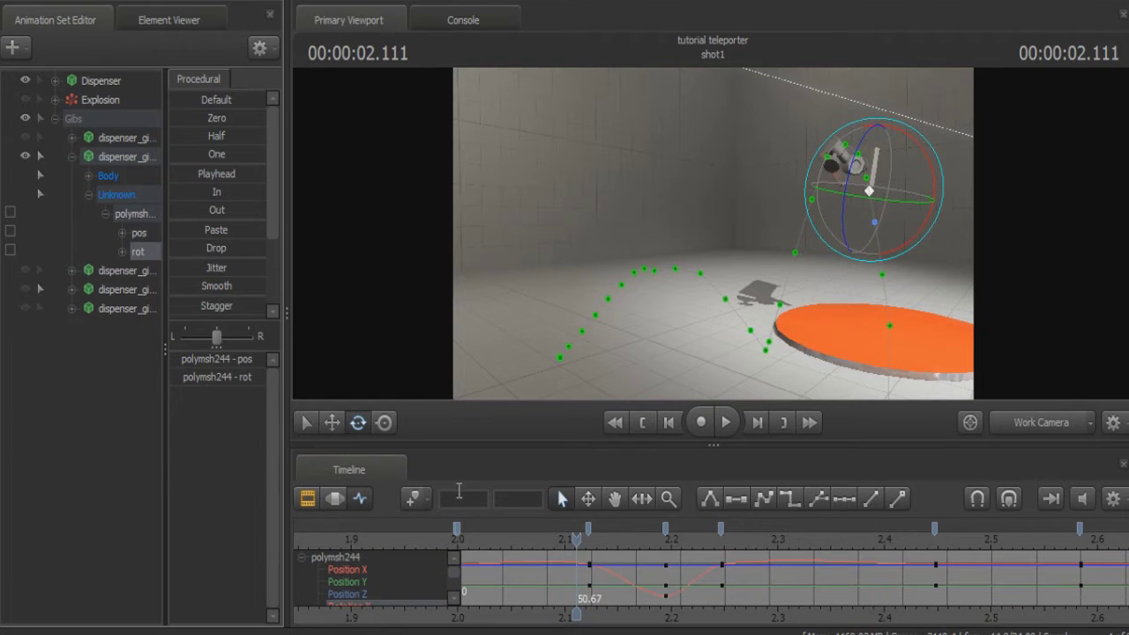
pyautogui.moveTo(576, 540)
pyautogui.mouseDown()
pyautogui.moveTo(616, 536)
pyautogui.moveTo(591, 532)
pyautogui.mouseUp()
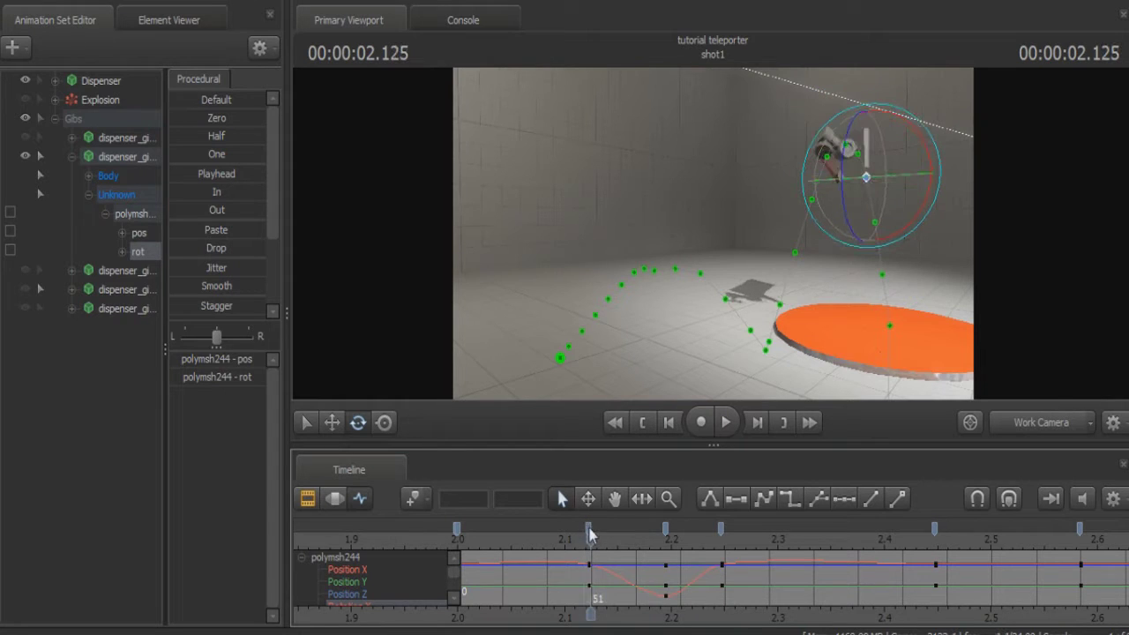
pyautogui.click(589, 529)
pyautogui.press('Delete')
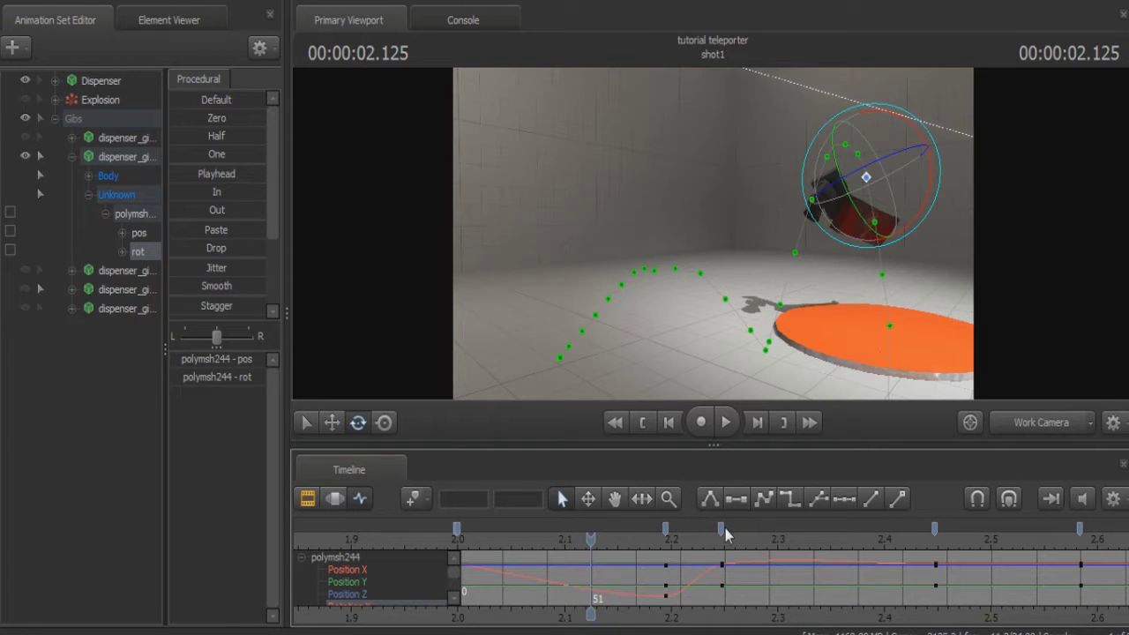
pyautogui.click(721, 530)
pyautogui.press('Delete')
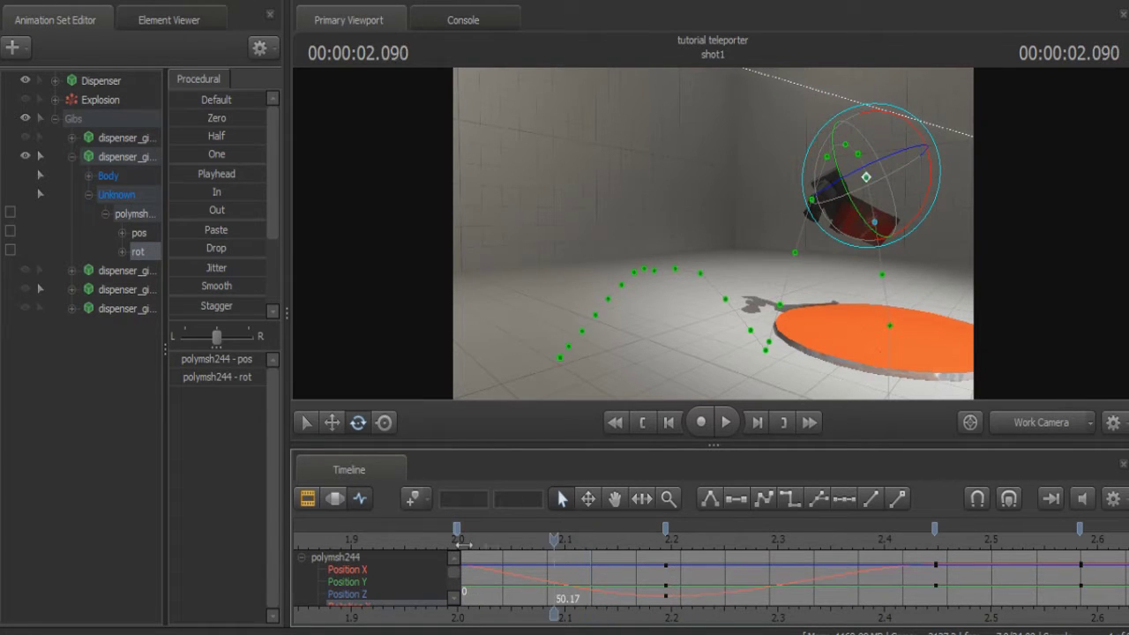
# - Try to rotate polymsh244 at its landing keyframe at 2.447 s
pyautogui.moveTo(462, 545); pyautogui.dragTo(845, 564)
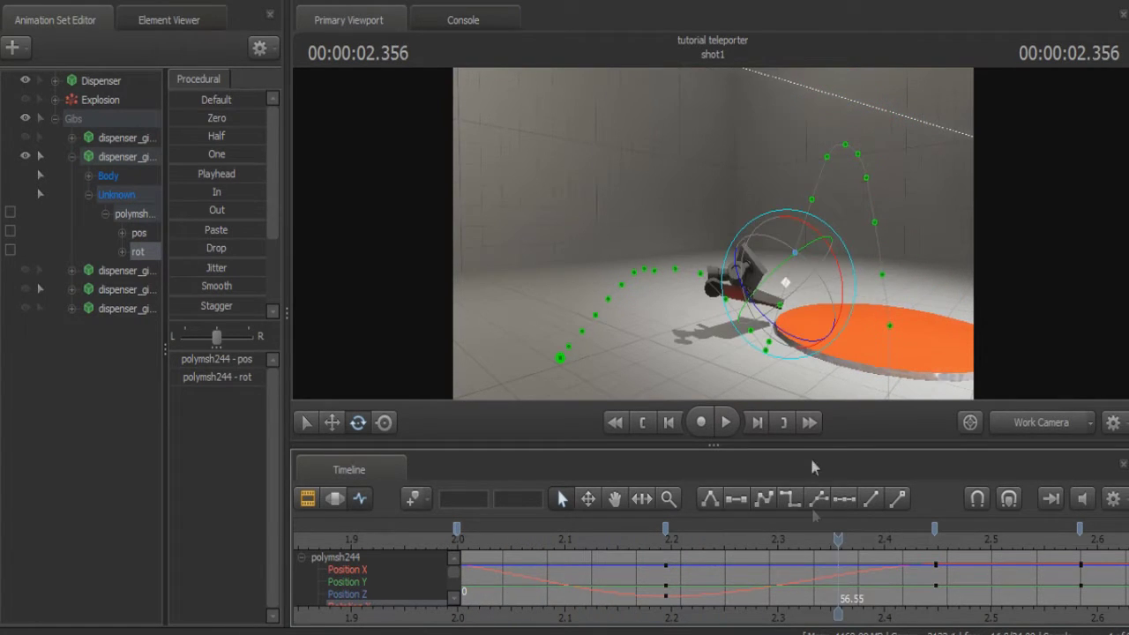
pyautogui.press('Down')
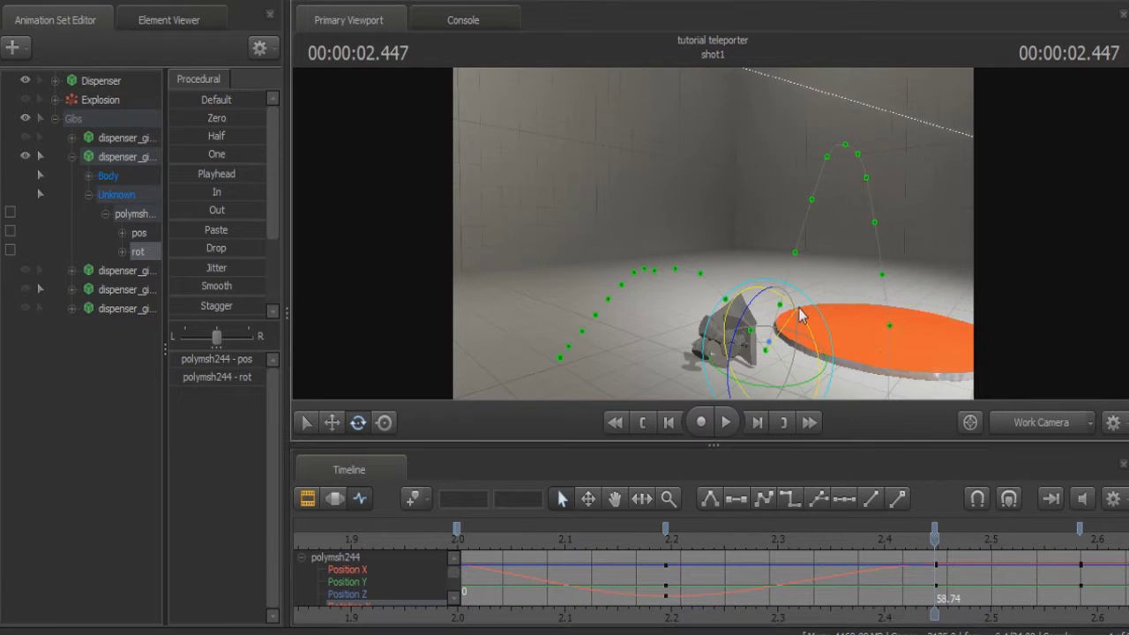
pyautogui.moveTo(945, 564); pyautogui.dragTo(773, 553)
pyautogui.press('Down')
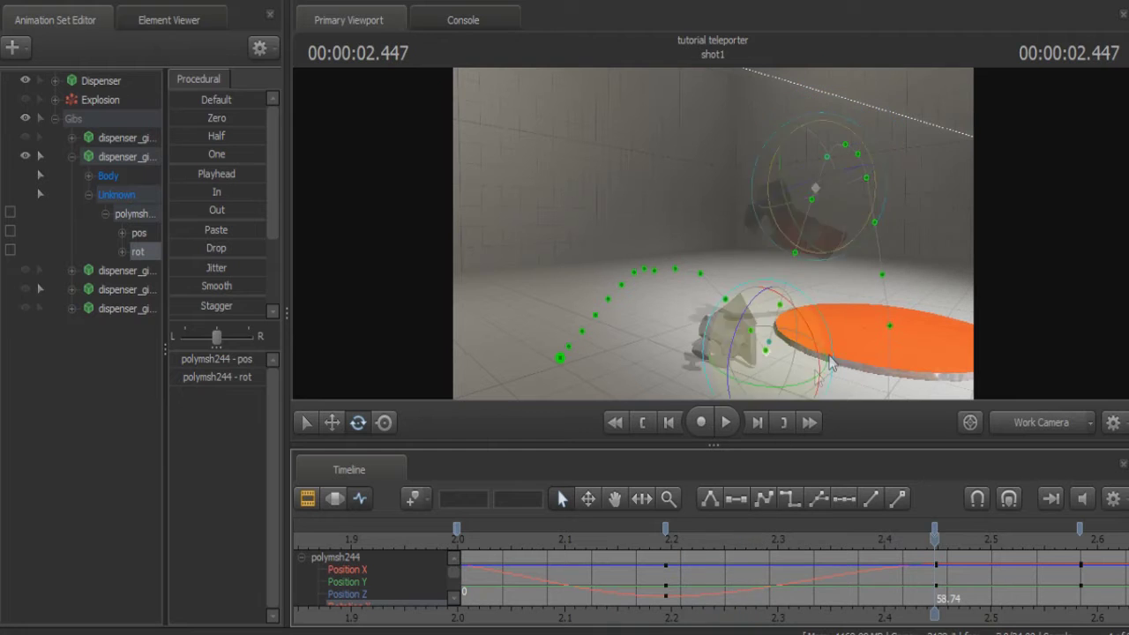
pyautogui.moveTo(731, 292); pyautogui.dragTo(887, 266)
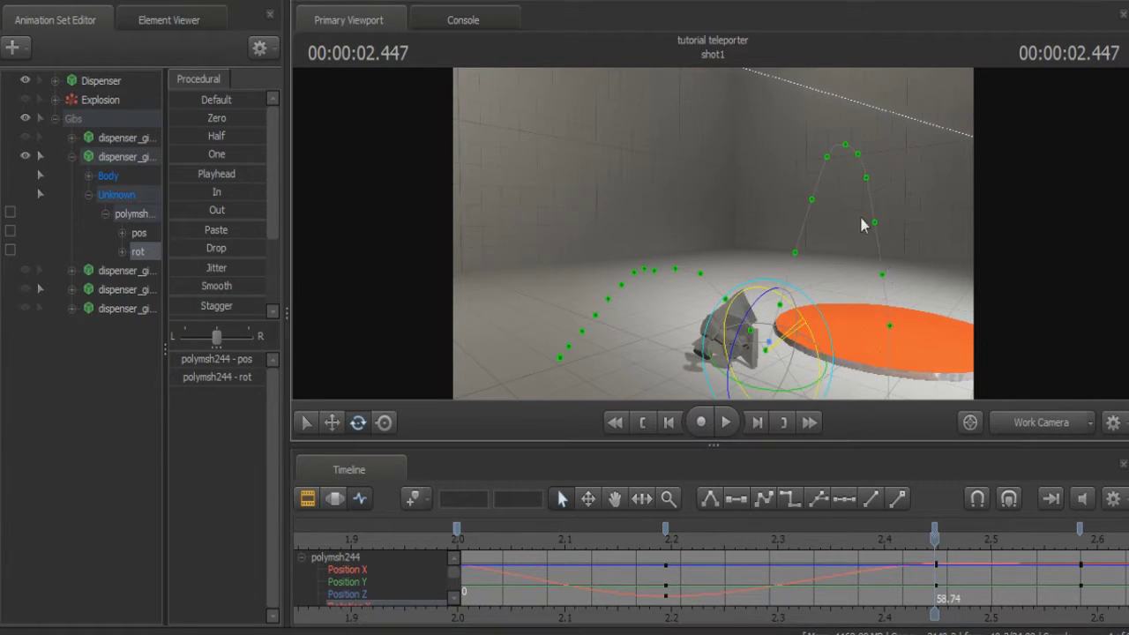
# - Step through the frames between about 2.2 s and 2.45 s to examine polymsh244's rotation on the way down
pyautogui.press('Left')
pyautogui.press('Left')
pyautogui.press('Left')
pyautogui.press('Left')
pyautogui.press('Left')
pyautogui.press('Left')
pyautogui.press('Left')
pyautogui.press('Left')
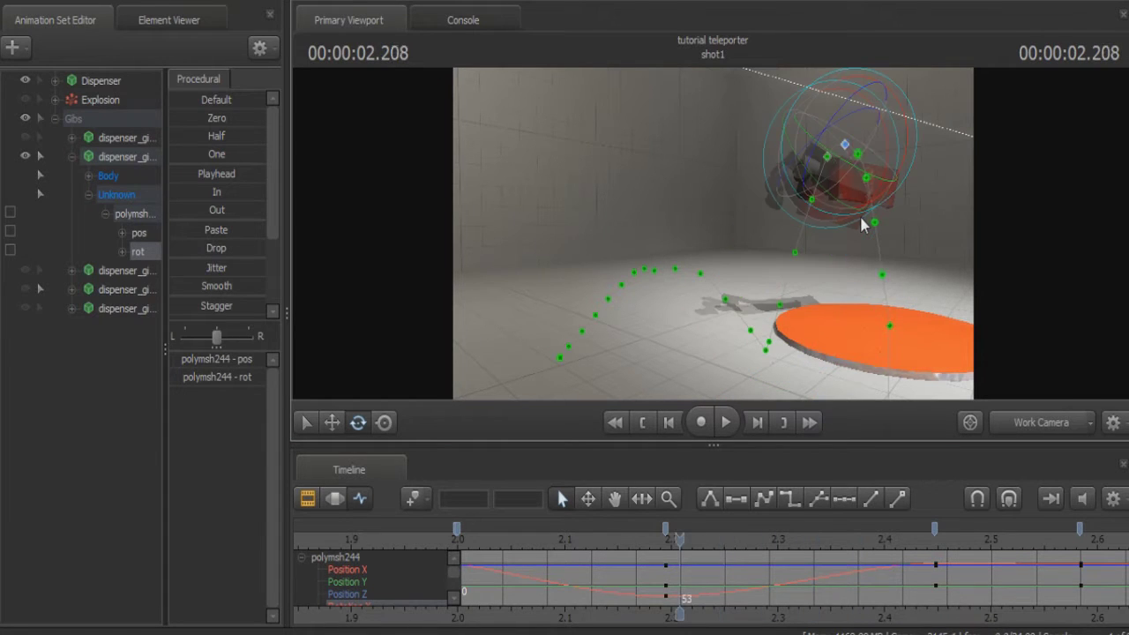
pyautogui.press('Right')
pyautogui.press('Right')
pyautogui.press('Right')
pyautogui.press('Right')
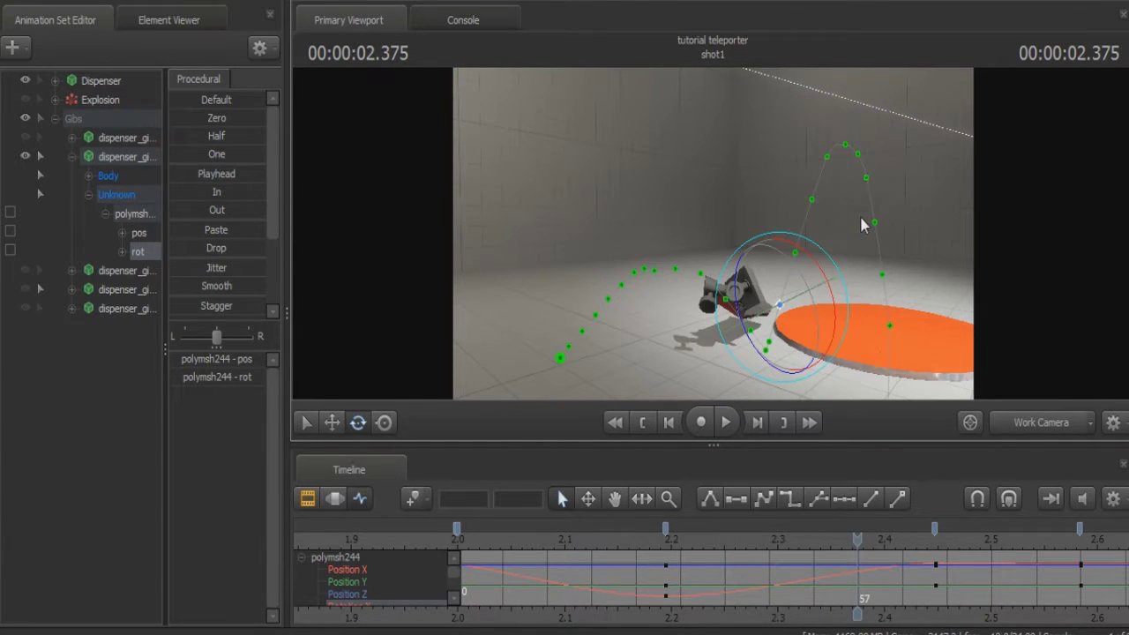
pyautogui.press('Right')
pyautogui.press('Right')
pyautogui.press('Left')
pyautogui.click(933, 609)
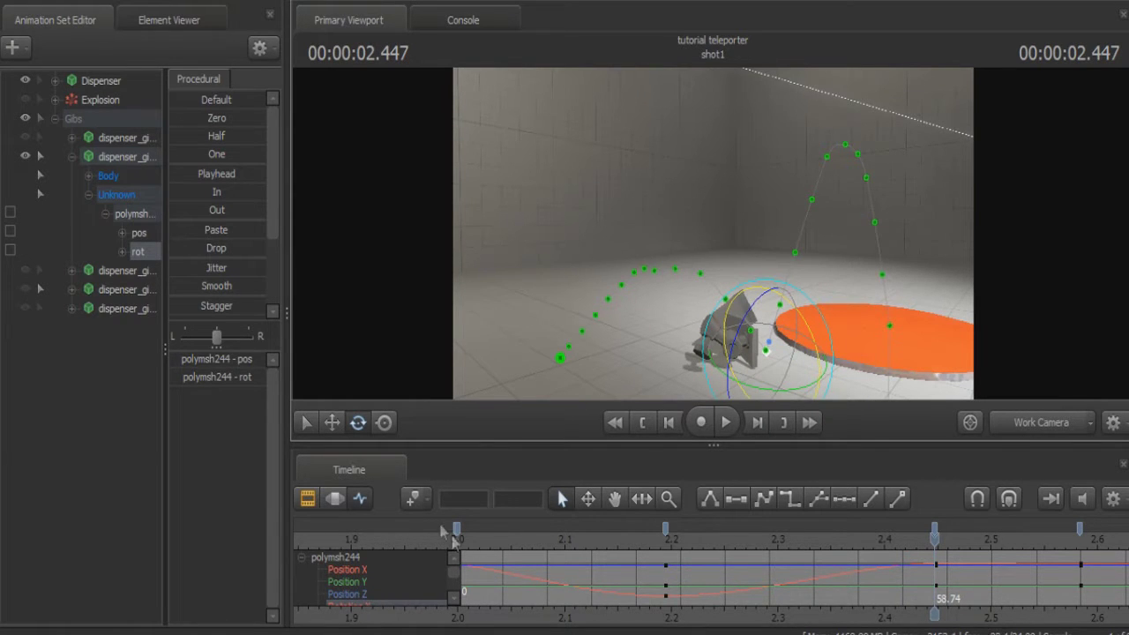
# - Enlarge the Graph Editor and select the landing keyframe at frame 58.74 on polymsh244's isolated Rotation X curve
pyautogui.moveTo(435, 439); pyautogui.dragTo(428, 331)
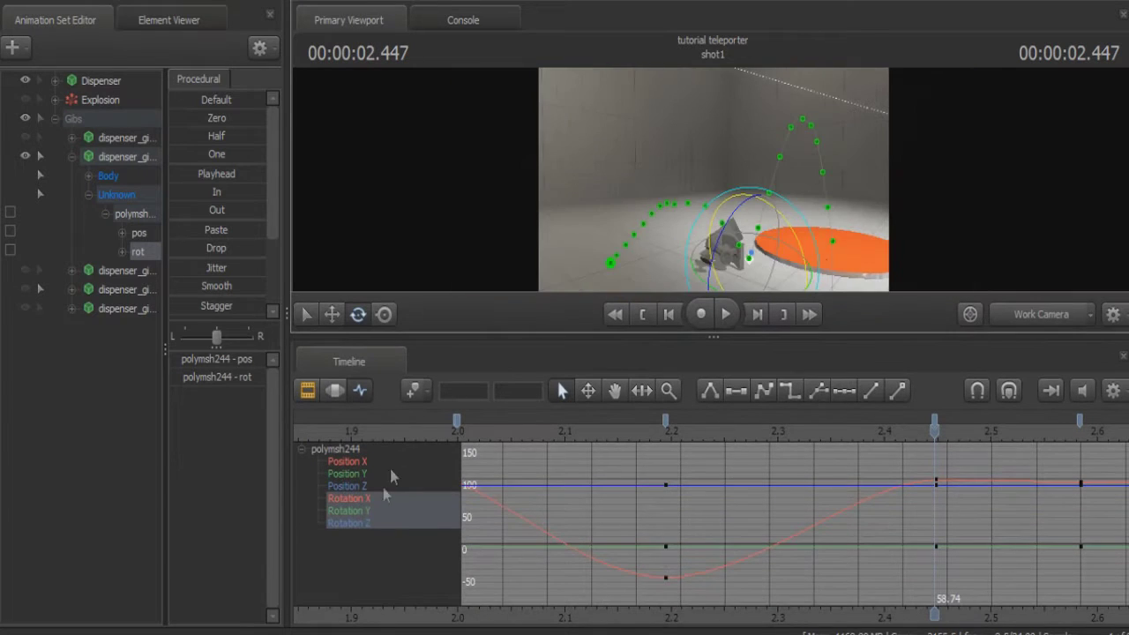
pyautogui.click(374, 499)
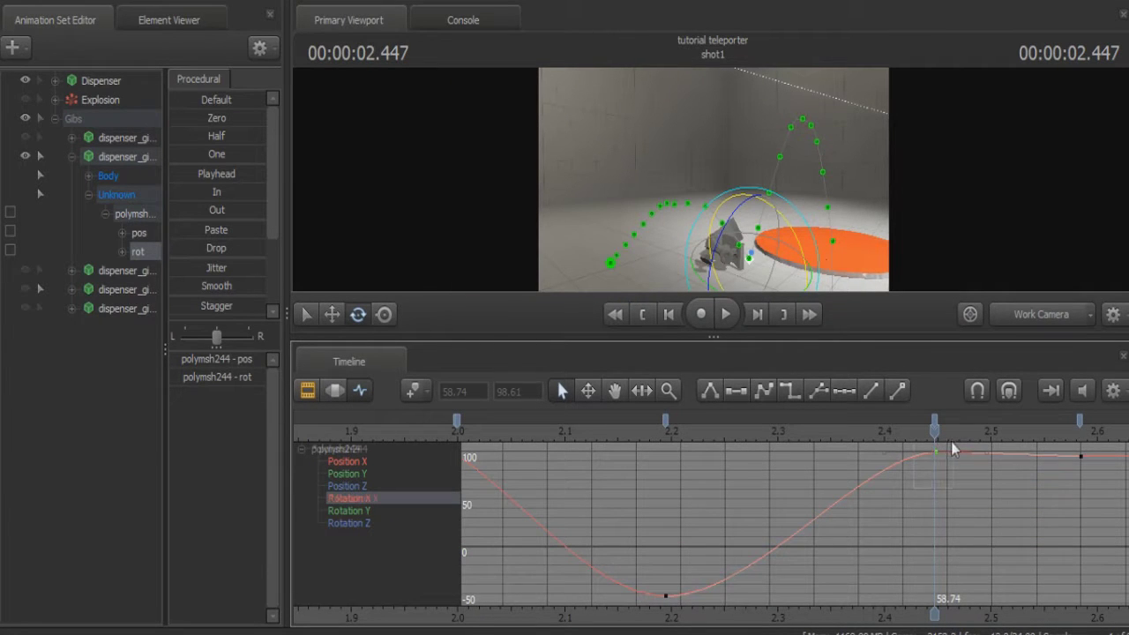
pyautogui.scroll(-3, 918, 519)
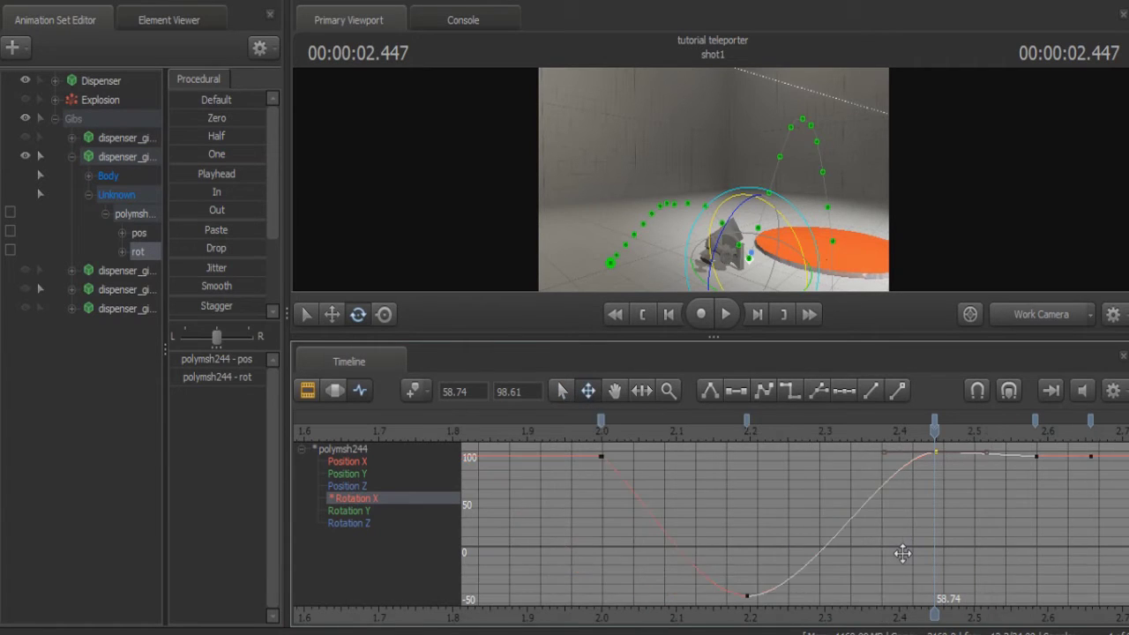
pyautogui.scroll(-3, 922, 523)
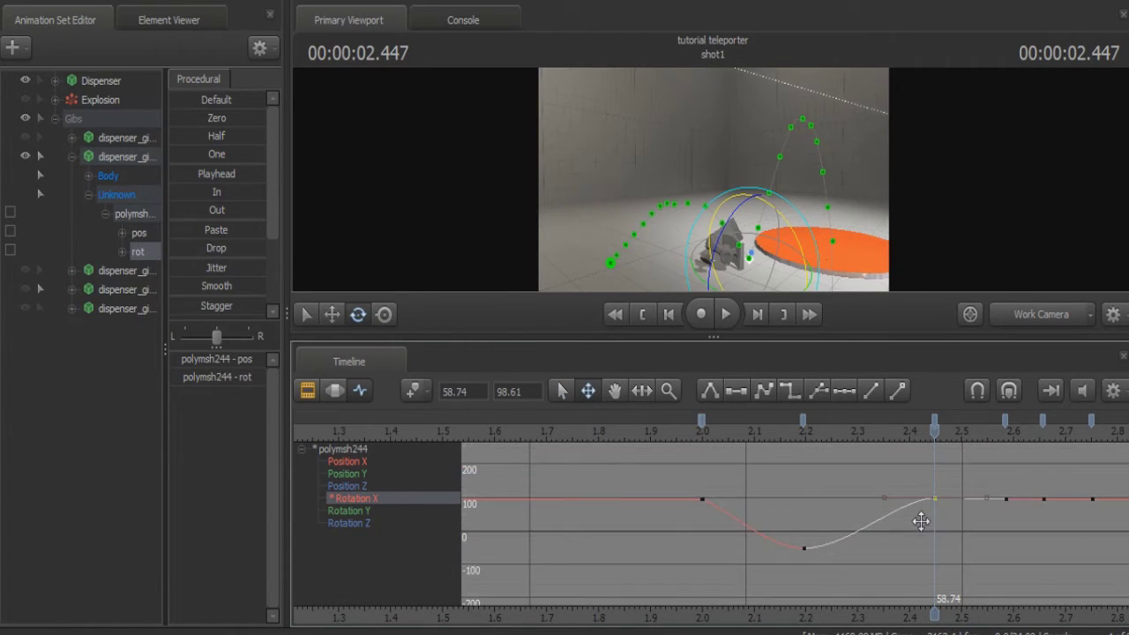
# - Lower polymsh244's landing keyframe on the Rotation X curve to about -186.54 at frame 58.81
pyautogui.press('End')
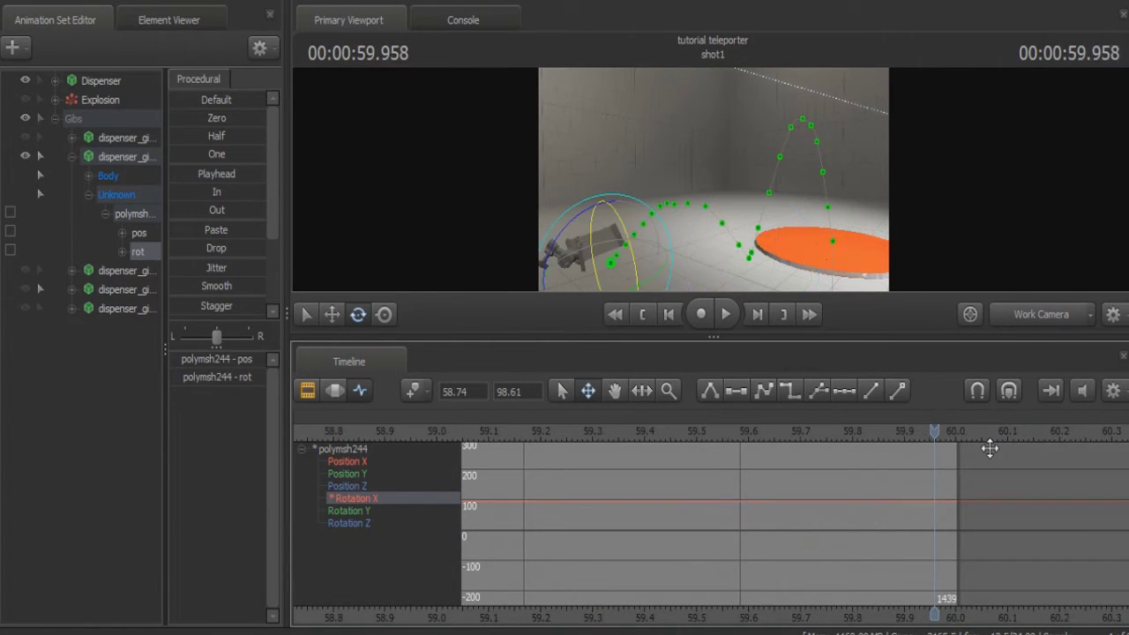
pyautogui.press('Home')
pyautogui.press('Down')
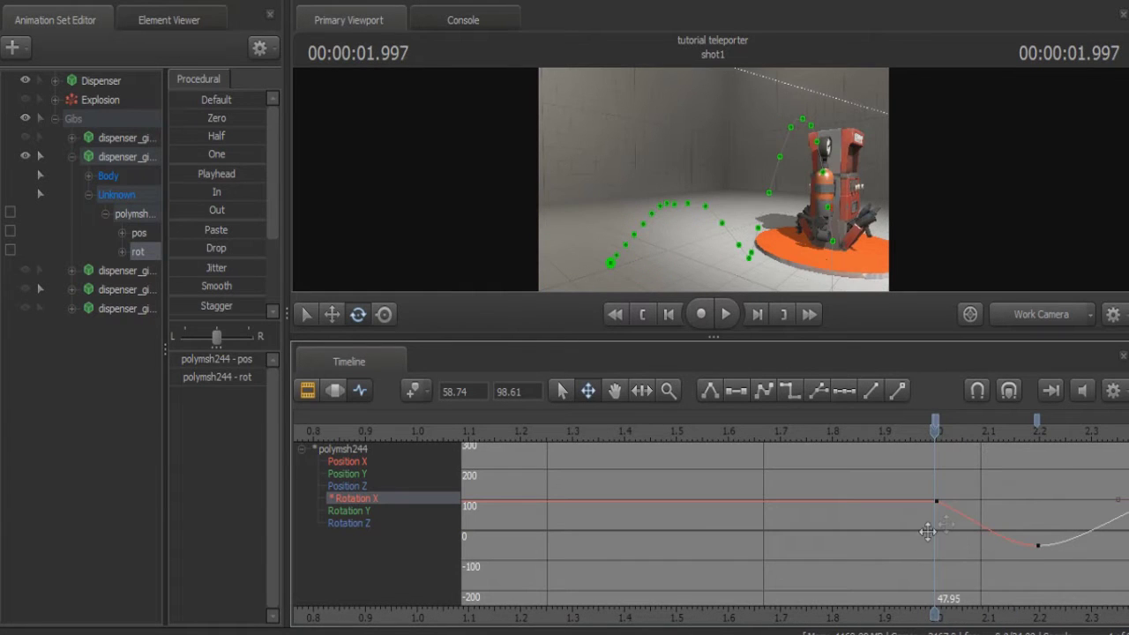
pyautogui.press('Down')
pyautogui.press('Down')
pyautogui.moveTo(871, 619); pyautogui.dragTo(472, 616)
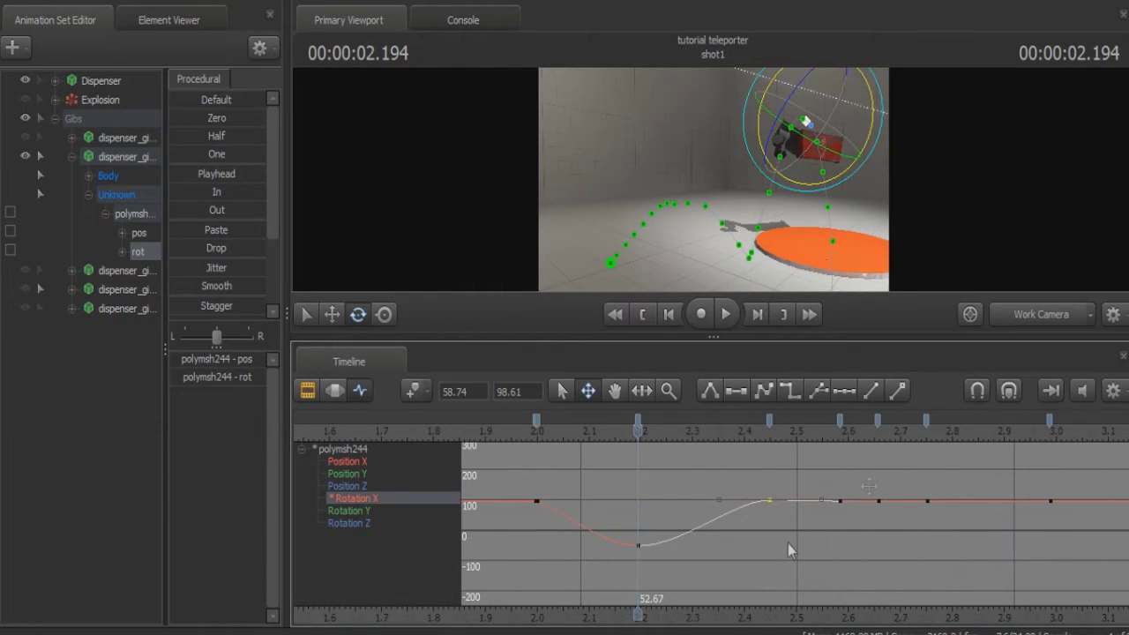
pyautogui.moveTo(772, 507); pyautogui.dragTo(769, 585)
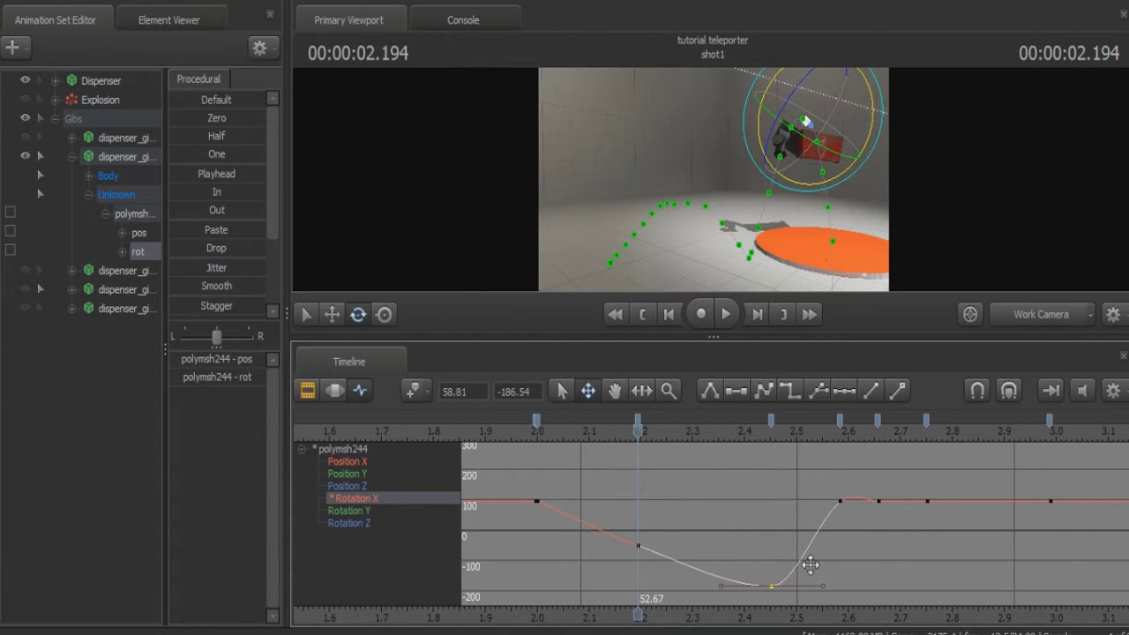
# - Step through polymsh244's fall and landing from 2.194 s to 2.541 s to examine the reversed rotation
pyautogui.press('Right')
pyautogui.press('Right')
pyautogui.press('Right')
pyautogui.press('Right')
pyautogui.press('Right')
pyautogui.press('Right')
pyautogui.press('Right')
pyautogui.press('Right')
pyautogui.press('Right')
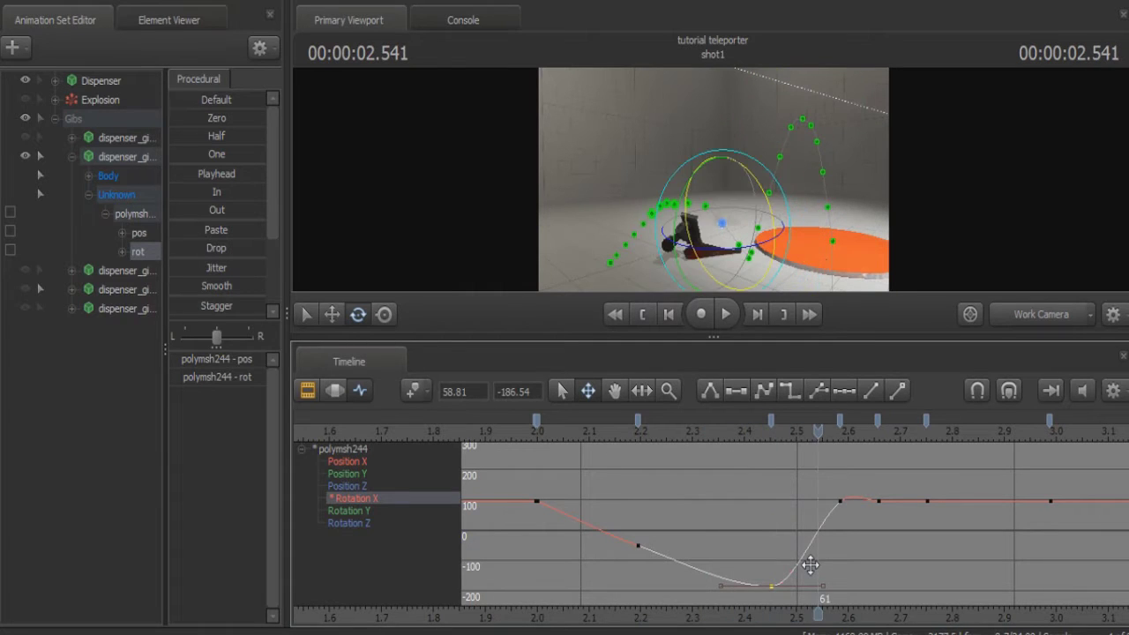
pyautogui.press('Left')
pyautogui.press('Left')
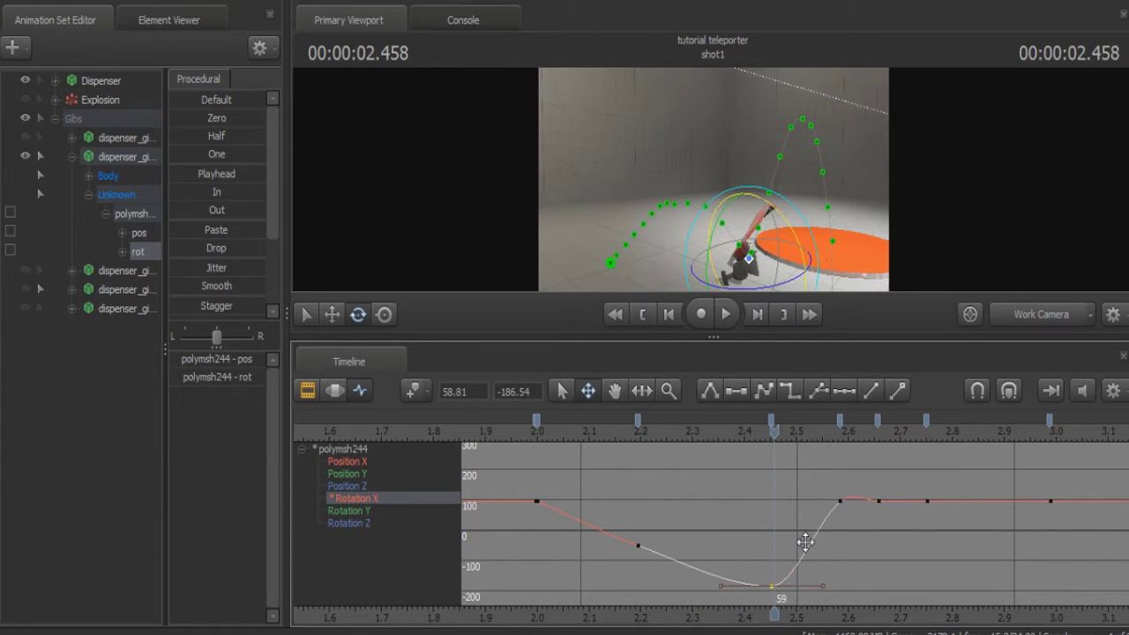
# - Lower polymsh244's landing Rotation X keyframe further to about -261.75 at frame 58.97
pyautogui.press('Down')
pyautogui.moveTo(770, 584); pyautogui.dragTo(773, 607)
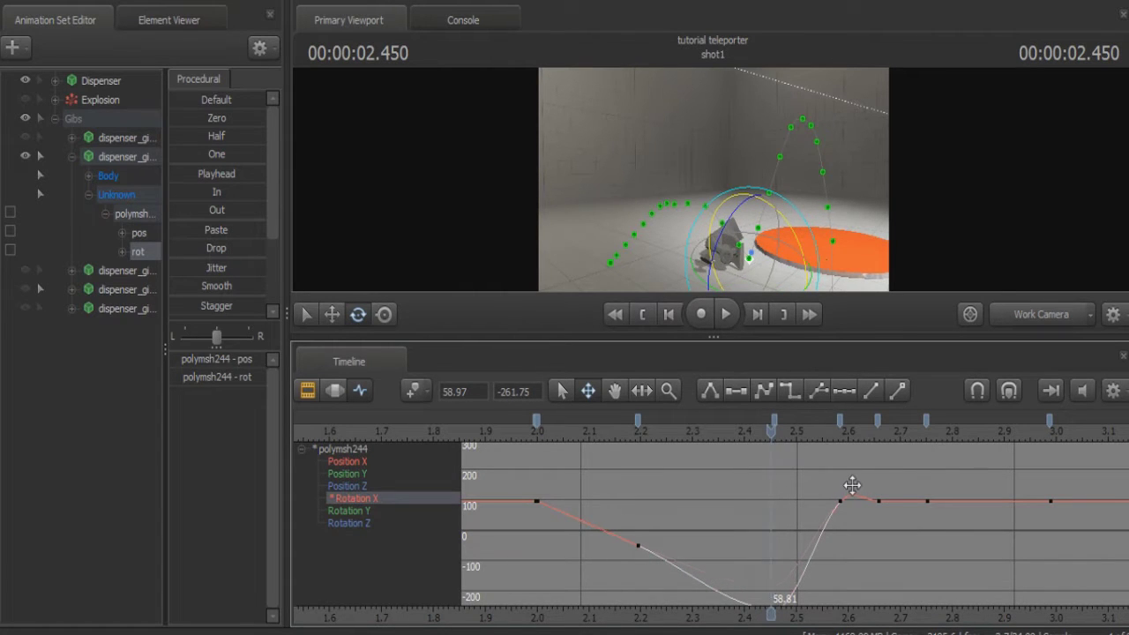
pyautogui.press('Up')
# - Step back and forth through polymsh244's flight, landing and bounce to examine how smoothly it spins
pyautogui.press('Right')
pyautogui.press('Right')
pyautogui.press('Right')
pyautogui.press('Right')
pyautogui.press('Right')
pyautogui.press('Right')
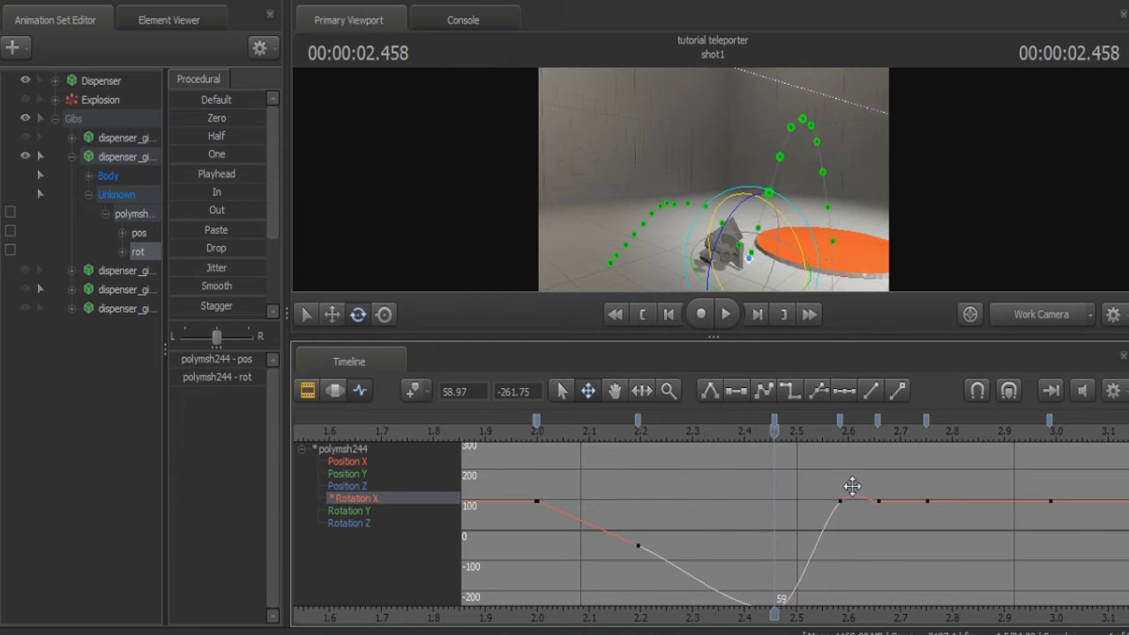
pyautogui.press('Left')
pyautogui.press('Left')
pyautogui.press('Left')
pyautogui.press('Left')
pyautogui.press('Left')
pyautogui.press('Left')
pyautogui.press('Left')
pyautogui.press('Left')
pyautogui.press('Left')
pyautogui.press('Left')
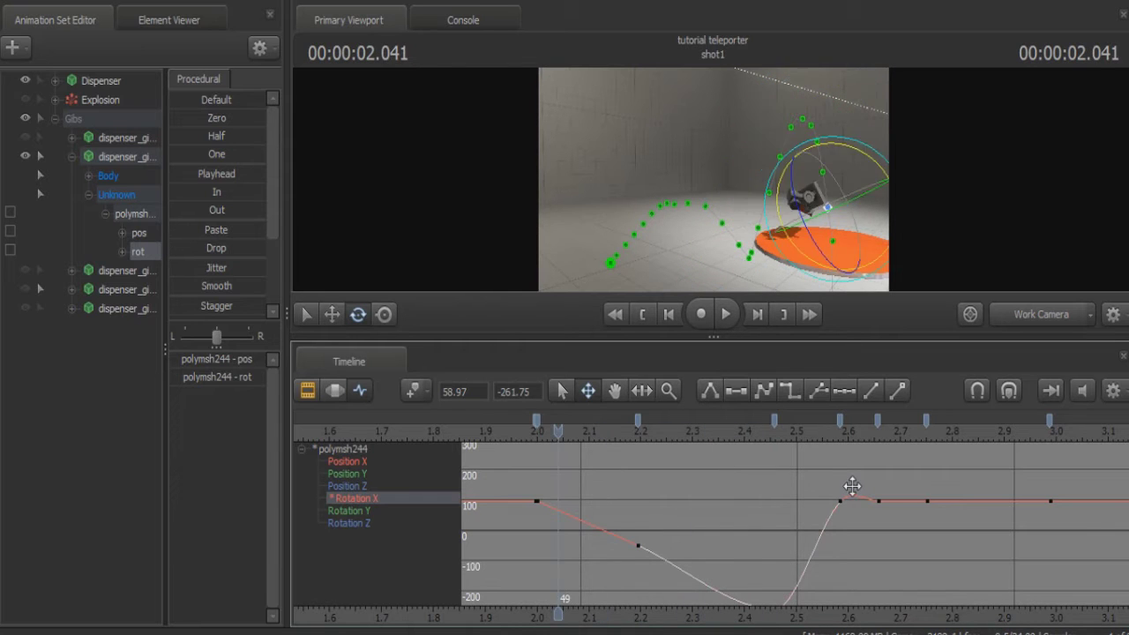
pyautogui.press('Right')
pyautogui.press('Right')
pyautogui.press('Right')
pyautogui.press('Right')
pyautogui.press('Right')
pyautogui.press('Right')
pyautogui.press('Right')
pyautogui.press('Right')
pyautogui.press('Right')
pyautogui.press('Right')
pyautogui.press('Right')
pyautogui.press('Right')
pyautogui.press('Right')
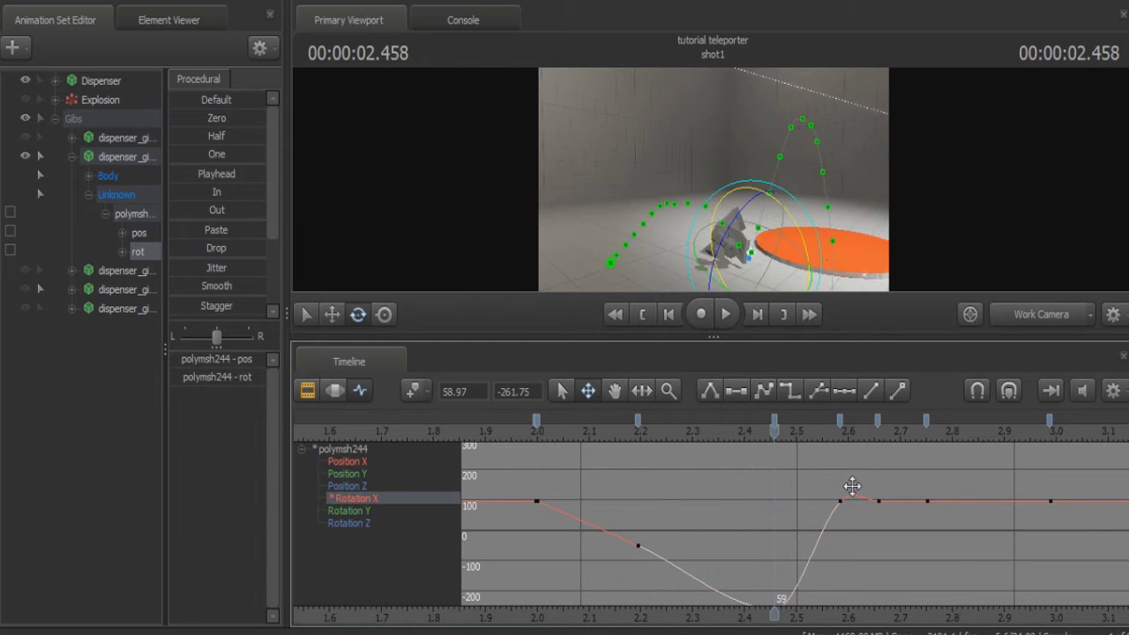
pyautogui.press('Right')
pyautogui.press('Left')
pyautogui.press('Left')
pyautogui.press('Left')
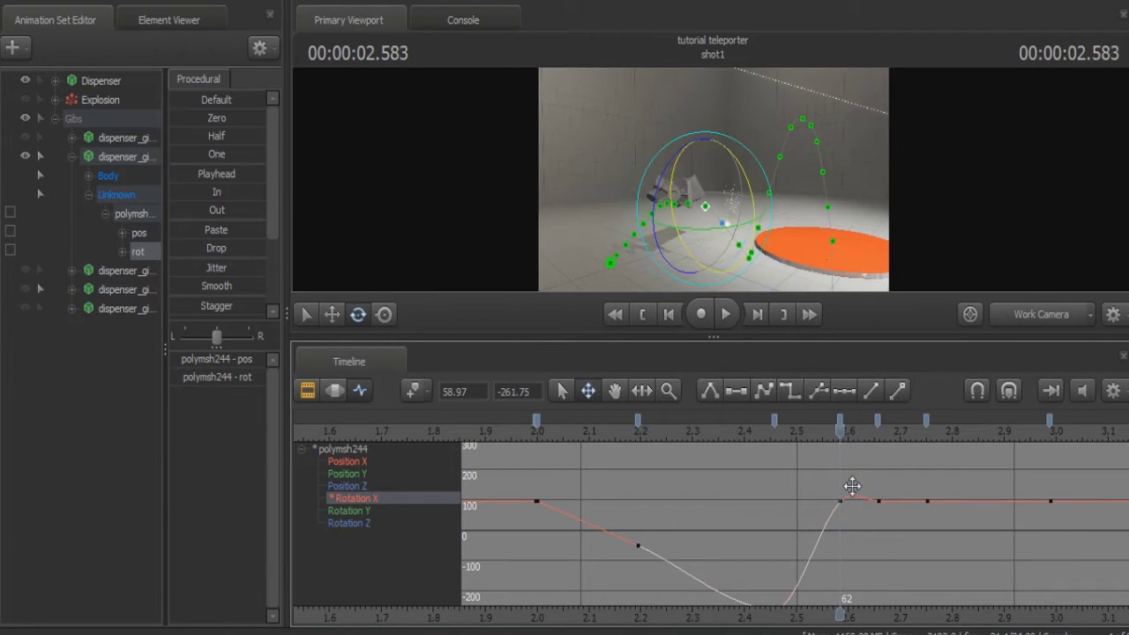
# - Delete polymsh244's rotation keyframes during the bounce at about 2.58 s, 2.66 s and 2.75 s
pyautogui.press('Right')
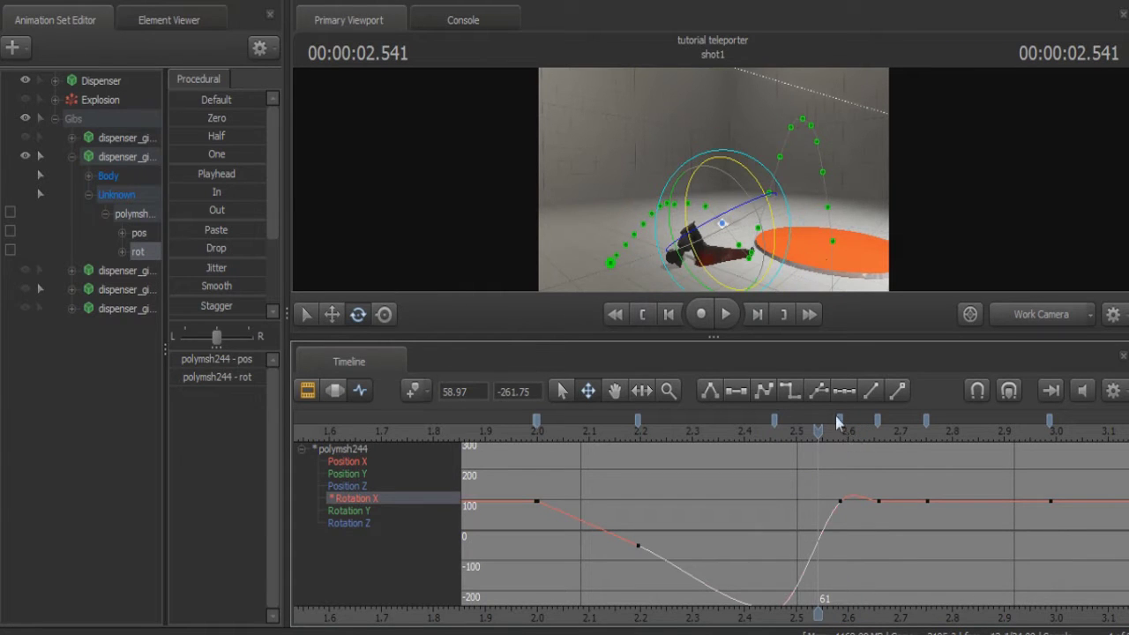
pyautogui.press('Right')
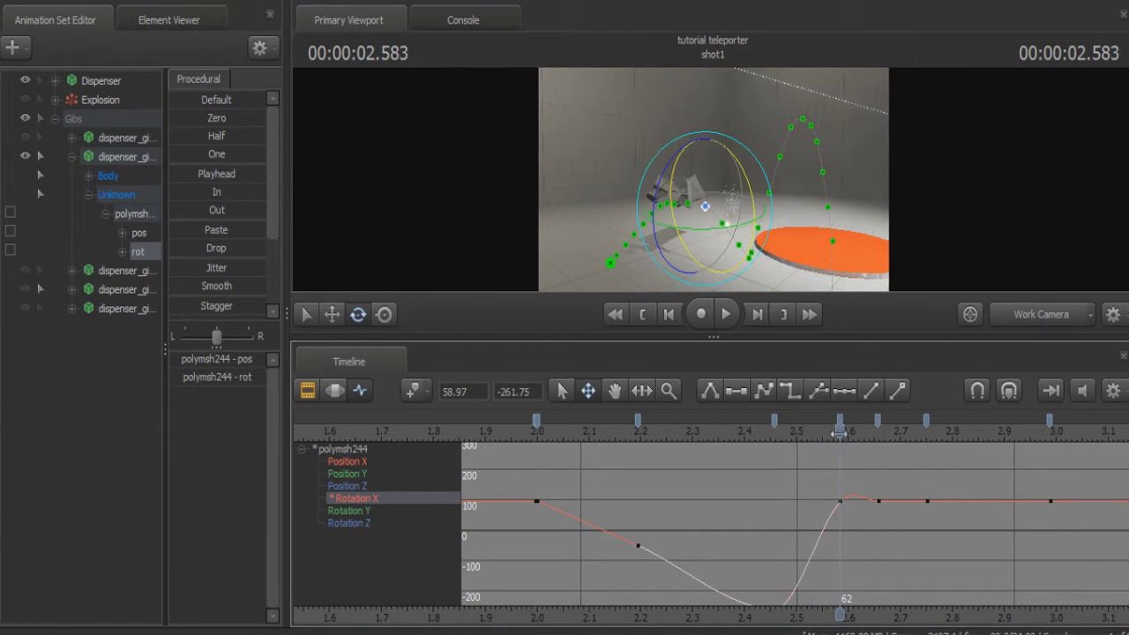
pyautogui.click(841, 422)
pyautogui.press('Delete')
pyautogui.click(880, 422)
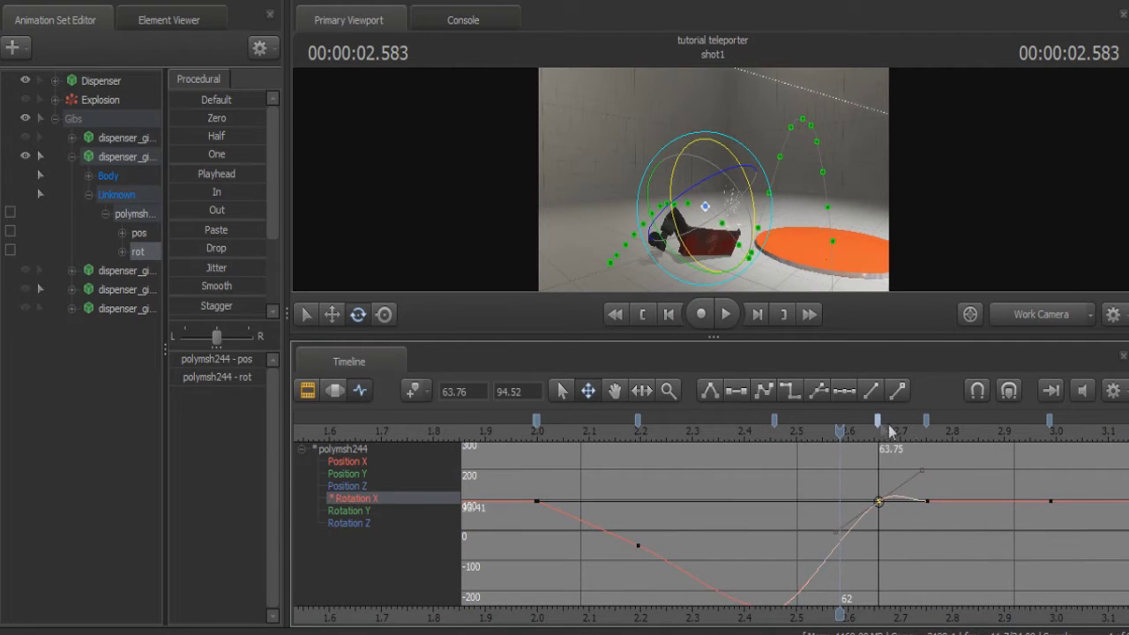
pyautogui.press('Delete')
pyautogui.hotkey('ctrl', 'z')
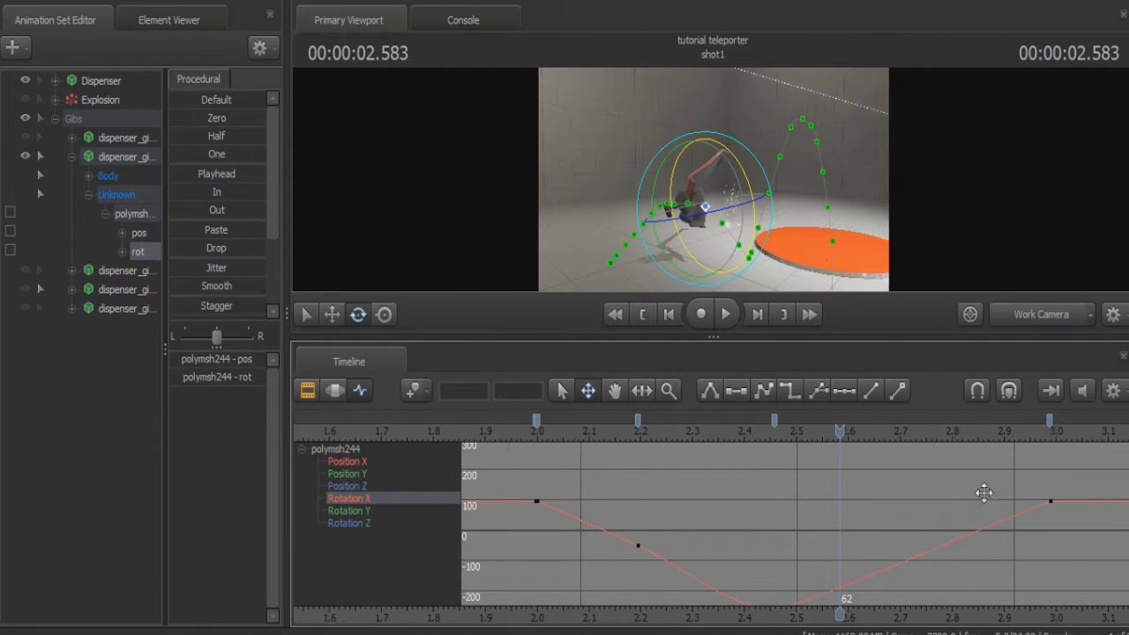
# - Rotate polymsh244 at its final keyframe, frame 71.71, bringing Rotation X to about -74.81
pyautogui.scroll(-2, 984, 493)
pyautogui.click(985, 495)
pyautogui.moveTo(811, 439); pyautogui.dragTo(989, 512)
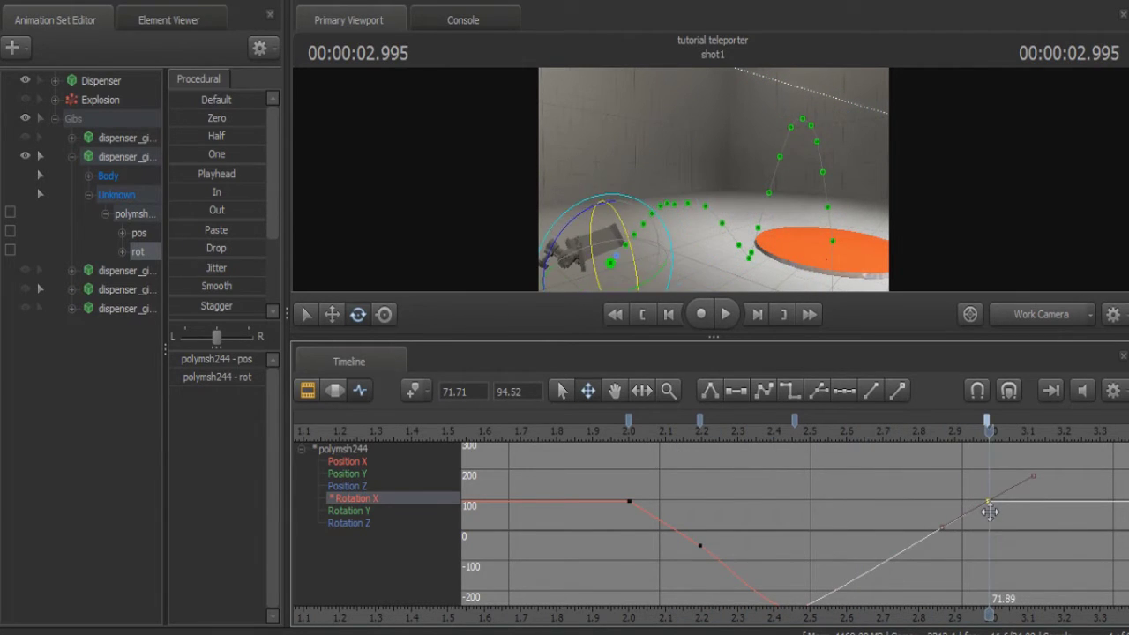
pyautogui.moveTo(643, 257); pyautogui.dragTo(573, 158)
pyautogui.moveTo(549, 245); pyautogui.dragTo(376, 313)
# - Raise polymsh244's position at its final keyframe, frame 71.71, so the piece rests on top of the floor
pyautogui.click(332, 314)
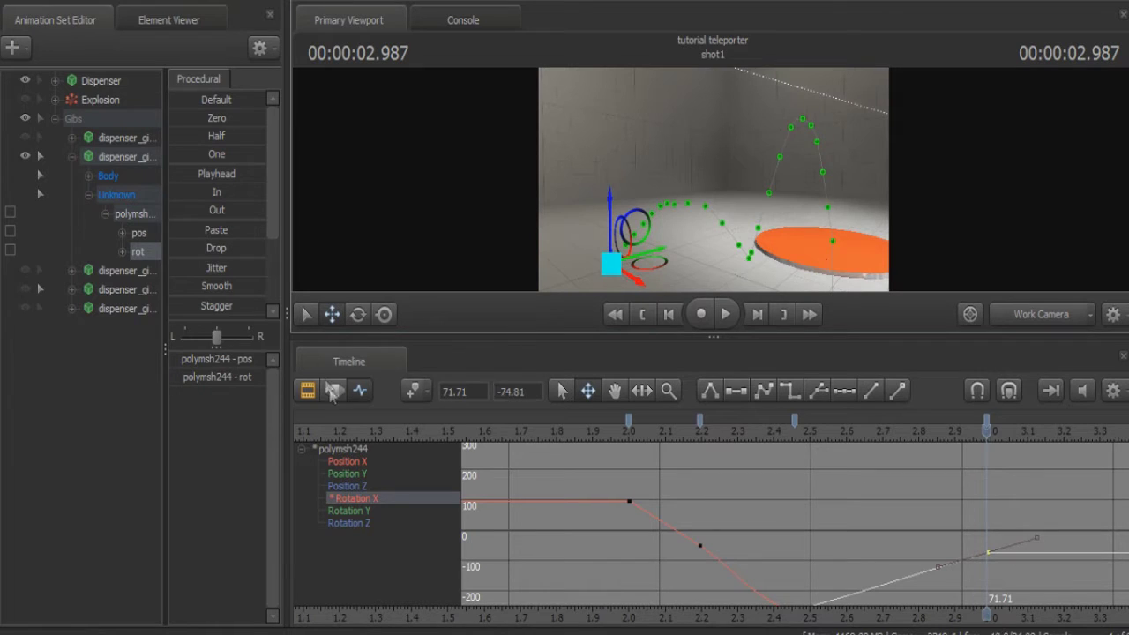
pyautogui.click(140, 233)
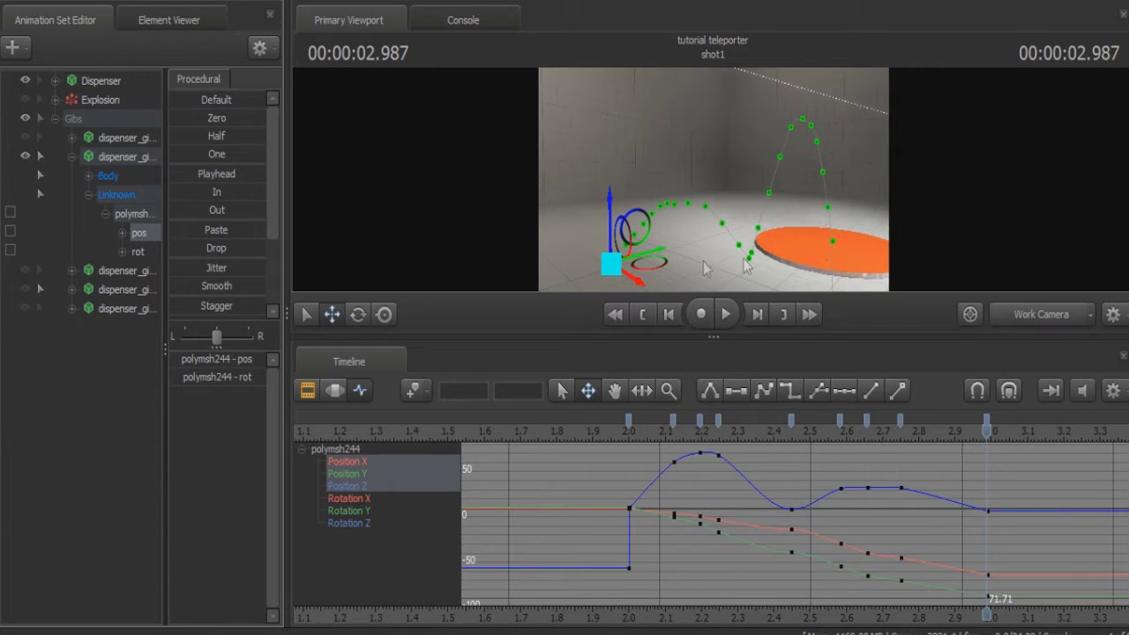
pyautogui.moveTo(614, 206); pyautogui.dragTo(619, 175)
# - Step through polymsh244's position keyframes and frames up to about 3 s to examine its flight, bounce and resting pose
pyautogui.press('Down')
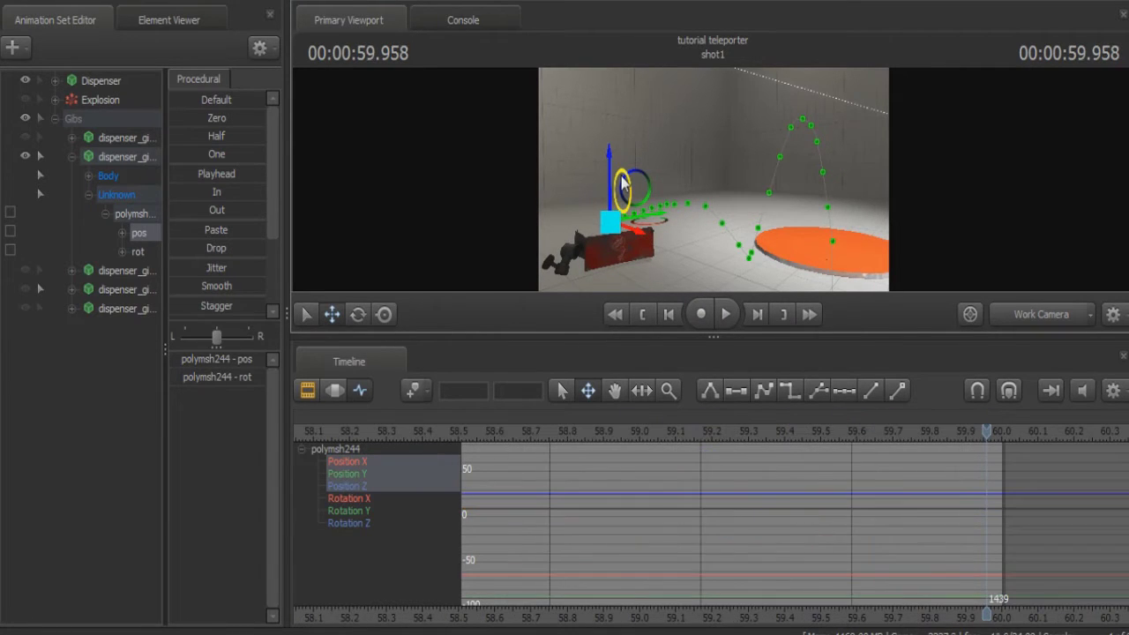
pyautogui.press('Down')
pyautogui.press('Right')
pyautogui.press('Down')
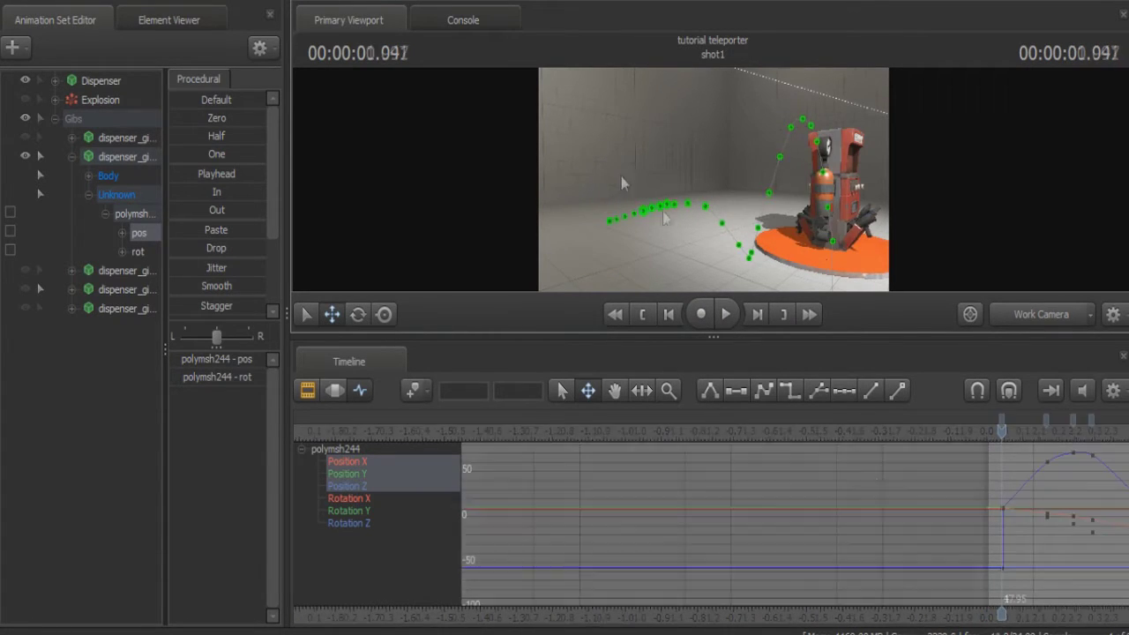
pyautogui.moveTo(1044, 558); pyautogui.dragTo(748, 552, button='middle')
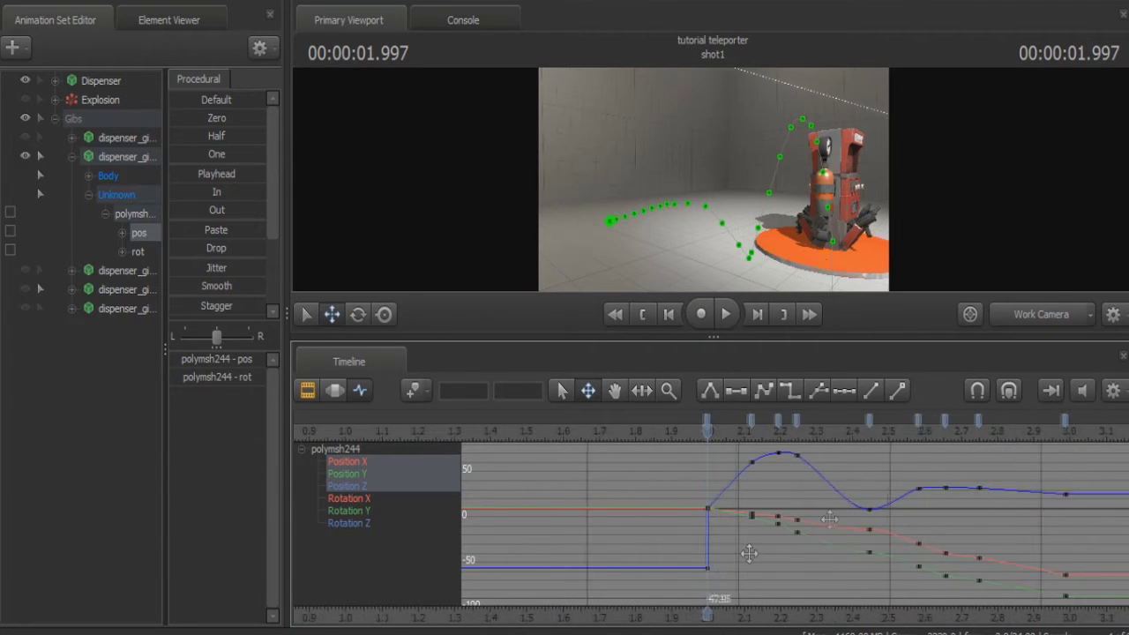
pyautogui.click(850, 432)
pyautogui.press('Right')
pyautogui.press('Right')
pyautogui.press('Right')
pyautogui.press('Right')
pyautogui.press('Right')
pyautogui.press('Right')
pyautogui.press('Right')
pyautogui.press('Right')
pyautogui.press('Right')
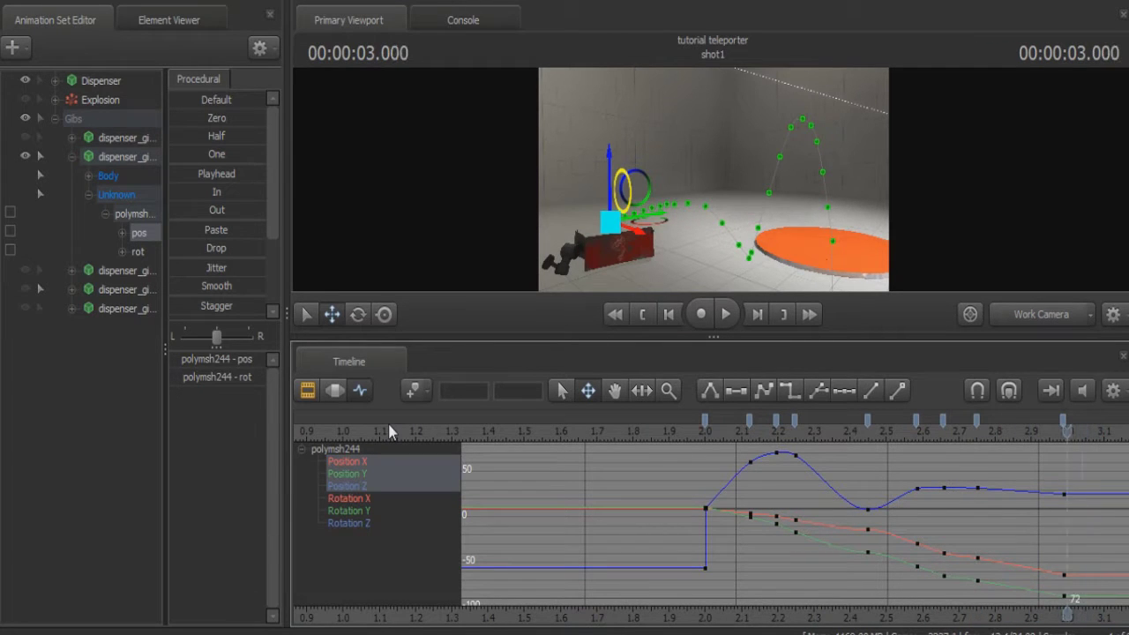
pyautogui.press('Left')
pyautogui.press('Left')
# - Return to the Clip Editor and scrub back through polymsh244's flight as seen from camera1
pyautogui.scroll(-5, 699, 532)
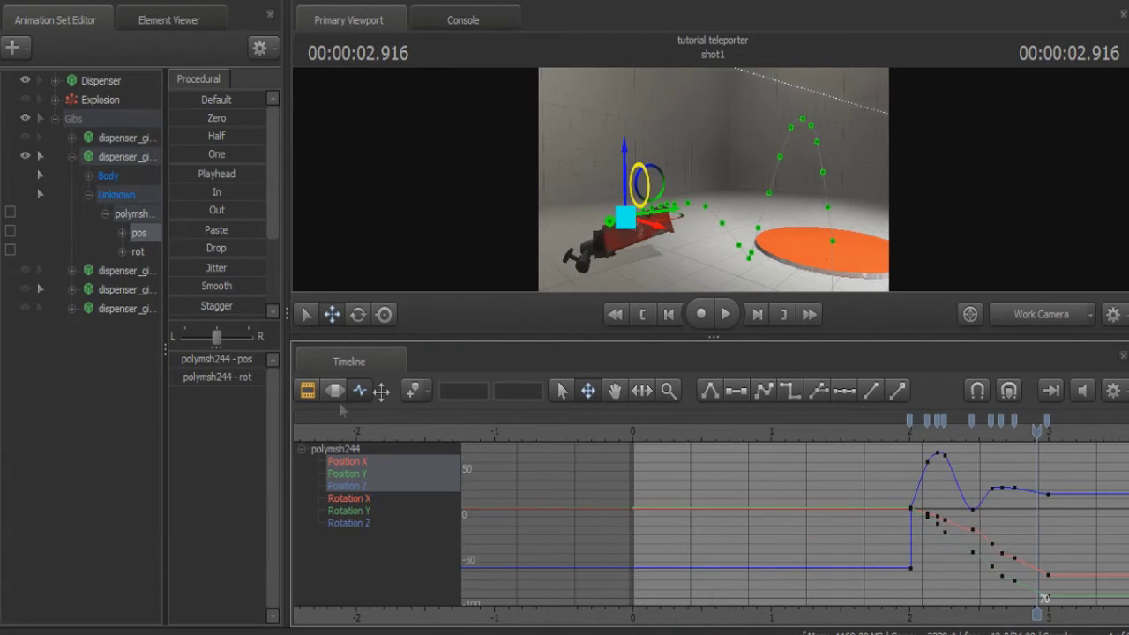
pyautogui.click(308, 390)
pyautogui.click(1025, 321)
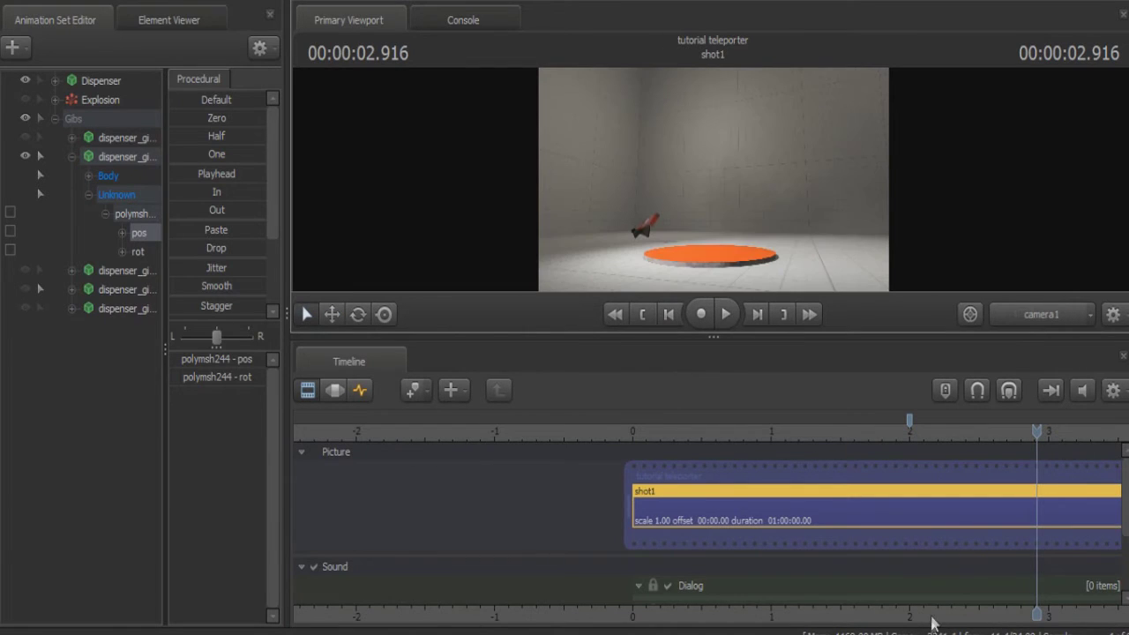
pyautogui.moveTo(936, 623); pyautogui.dragTo(668, 621)
pyautogui.moveTo(711, 431); pyautogui.dragTo(668, 431)
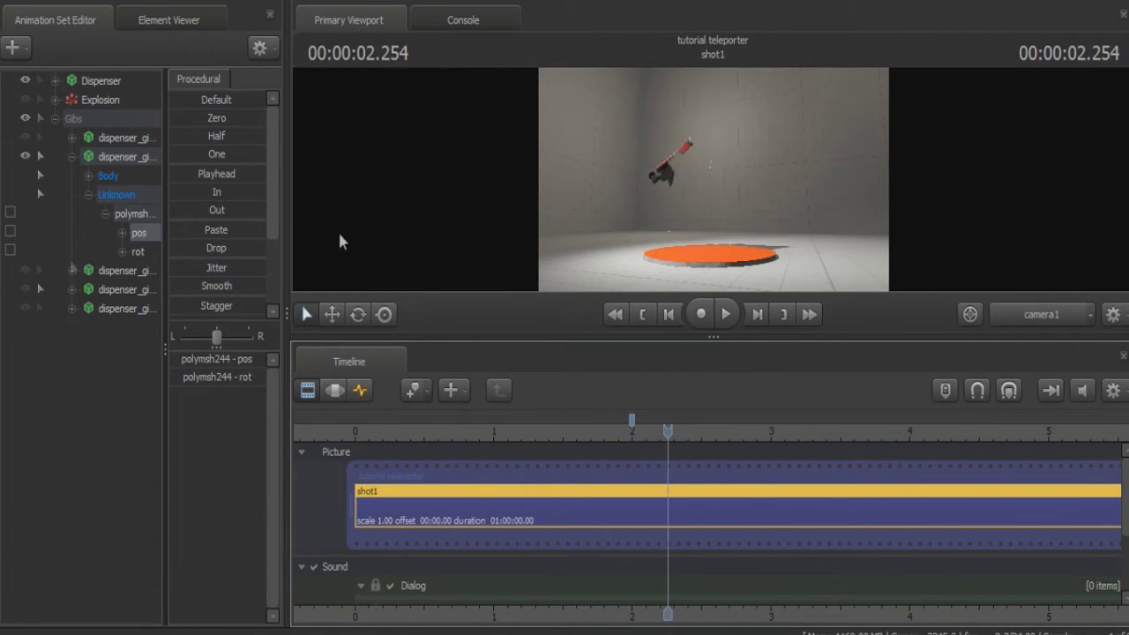
# - Make all the hidden dispenser gibs visible again and collapse the second gib's control tree
pyautogui.click(24, 138)
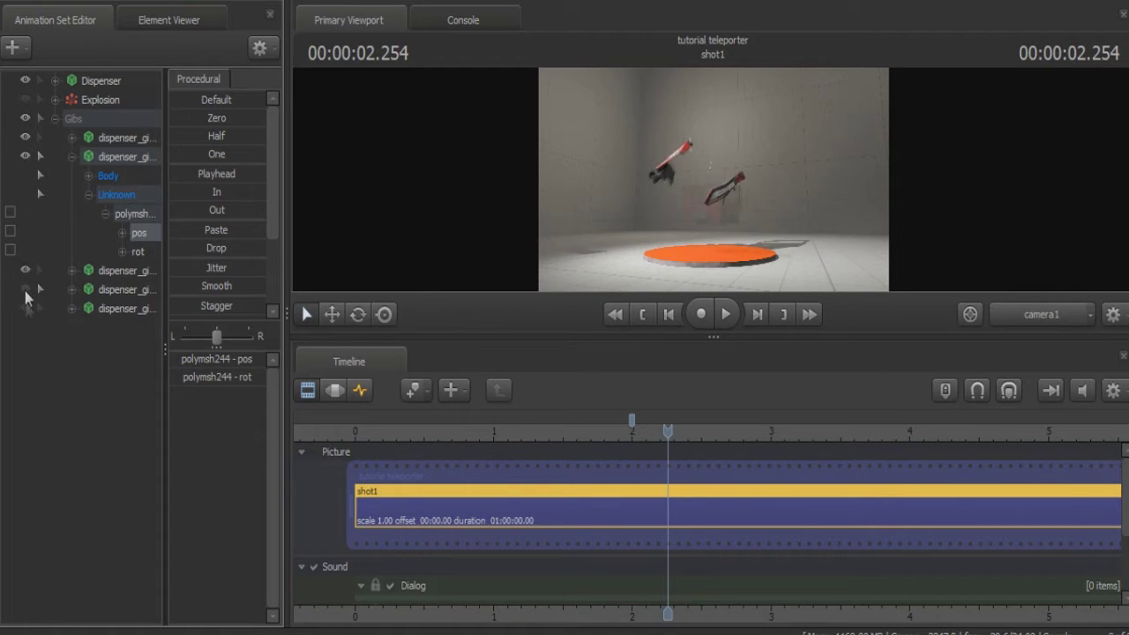
pyautogui.click(25, 289)
pyautogui.click(25, 308)
pyautogui.click(72, 157)
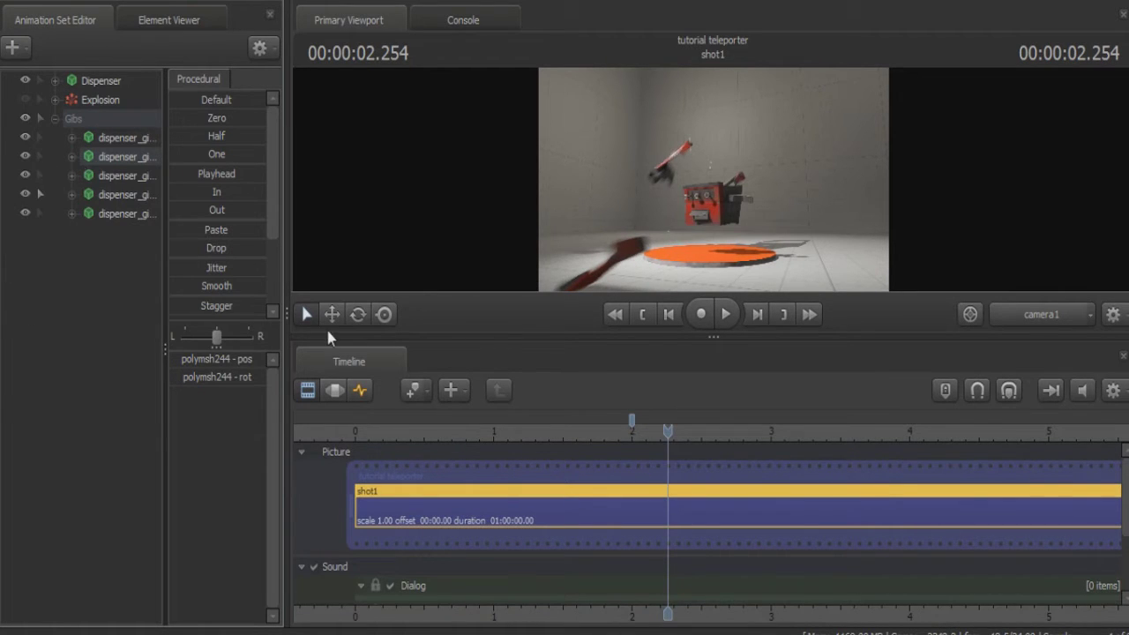
# - Set the playhead to polymsh244's landing frame at 2.458 s
pyautogui.moveTo(666, 431); pyautogui.dragTo(695, 462)
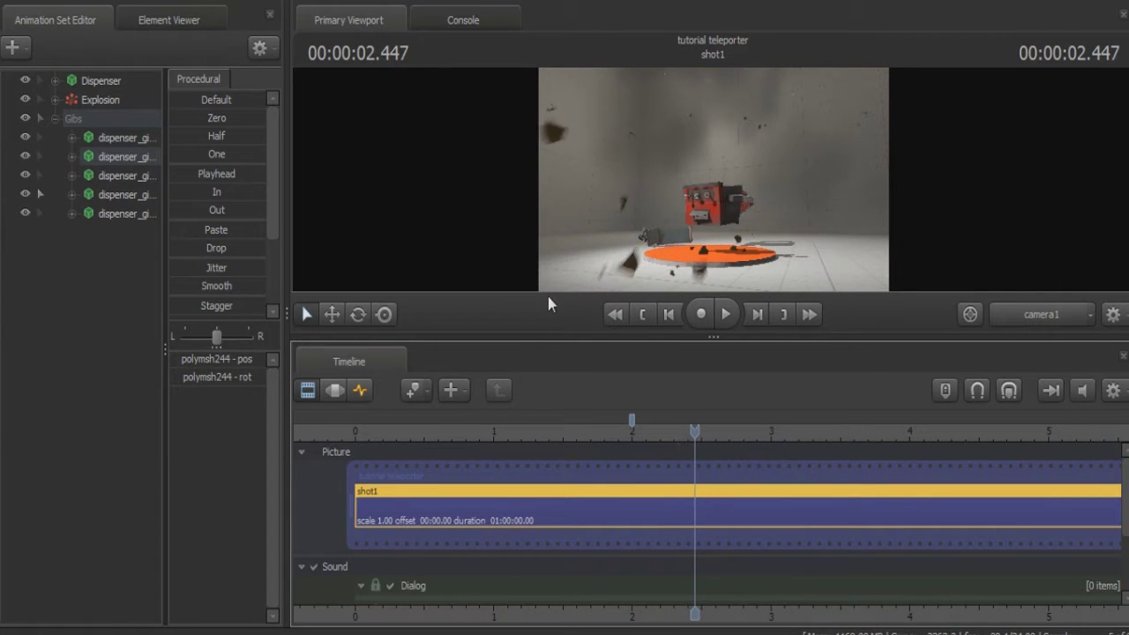
pyautogui.press('Right')
pyautogui.press('Left')
pyautogui.press('Right')
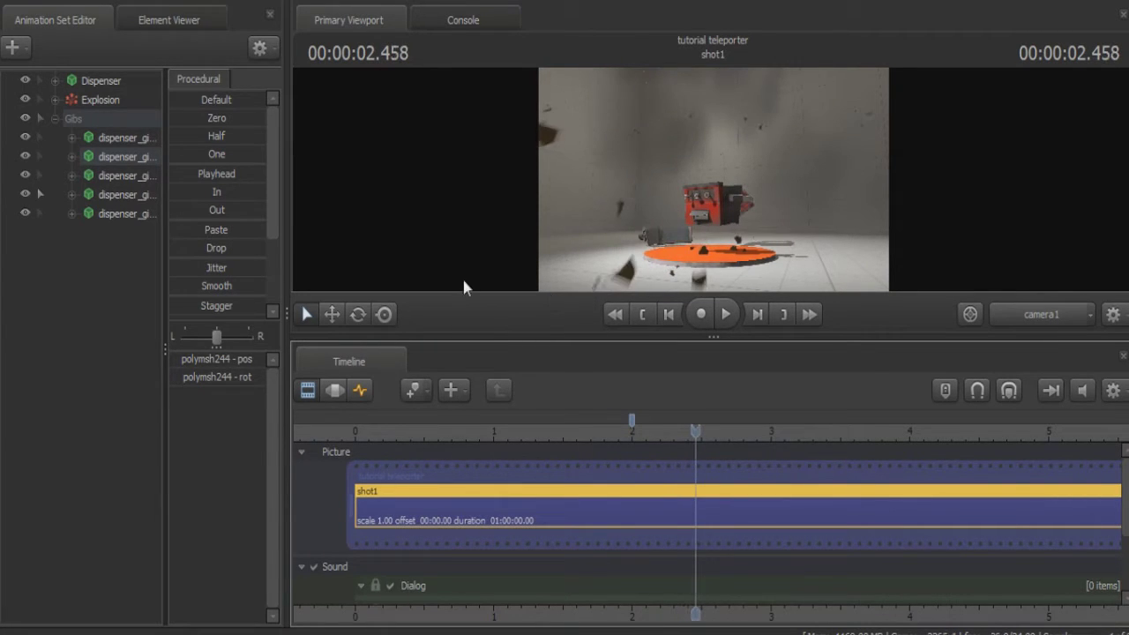
pyautogui.rightClick(86, 279)
pyautogui.click(264, 336)
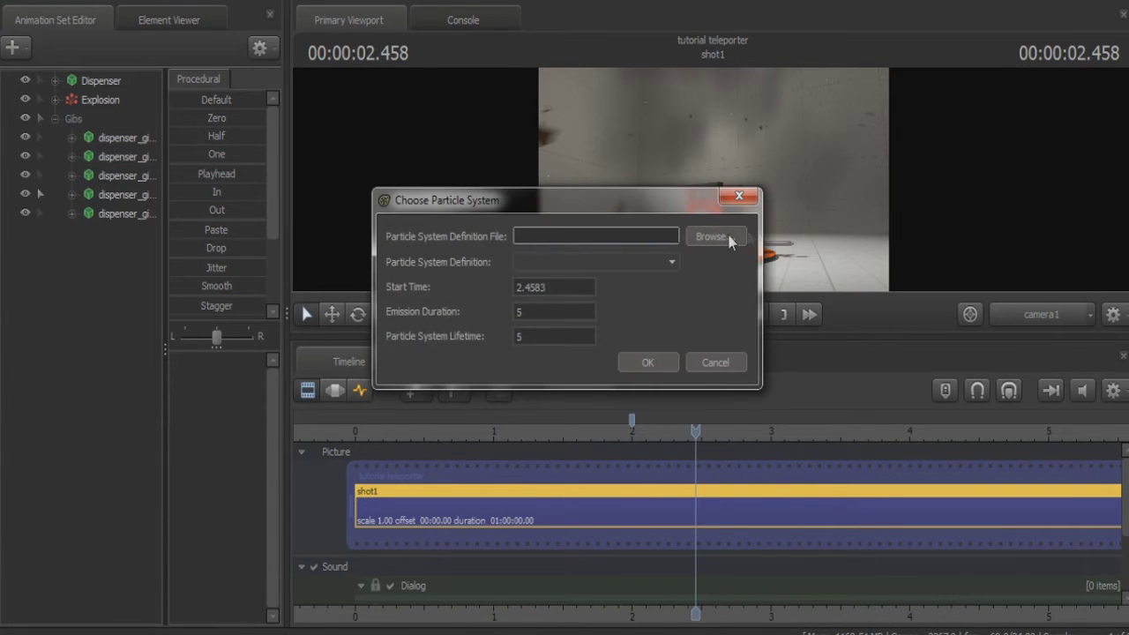
pyautogui.click(718, 368)
# - Reveal the hidden animation sets, copy the impact_metal2 particle system and paste it as a new animation set
pyautogui.click(261, 48)
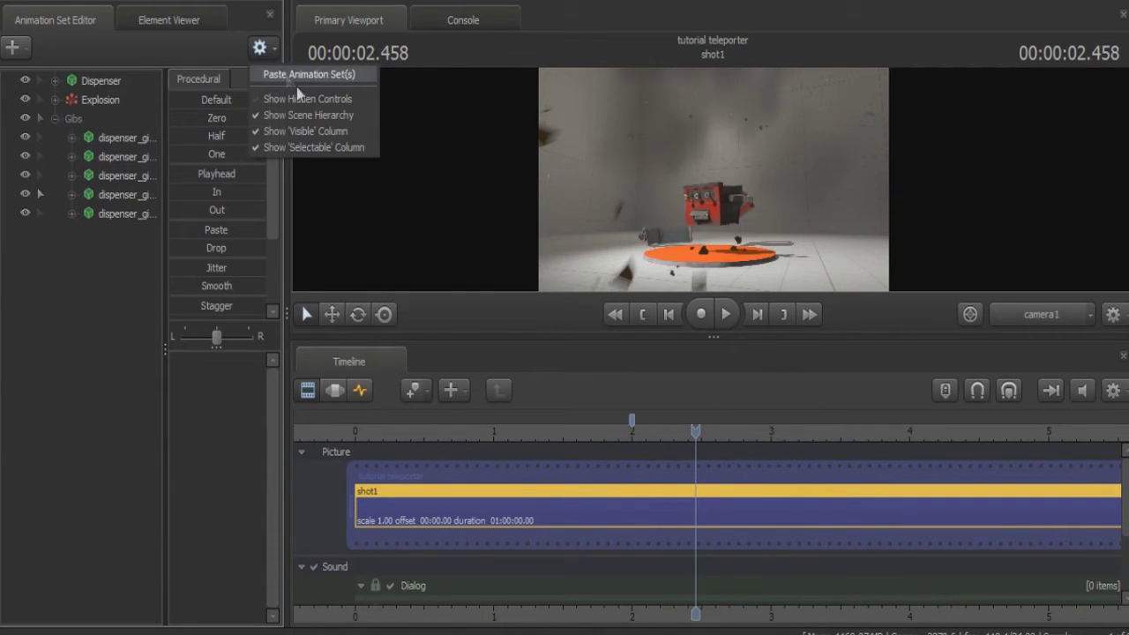
pyautogui.click(305, 99)
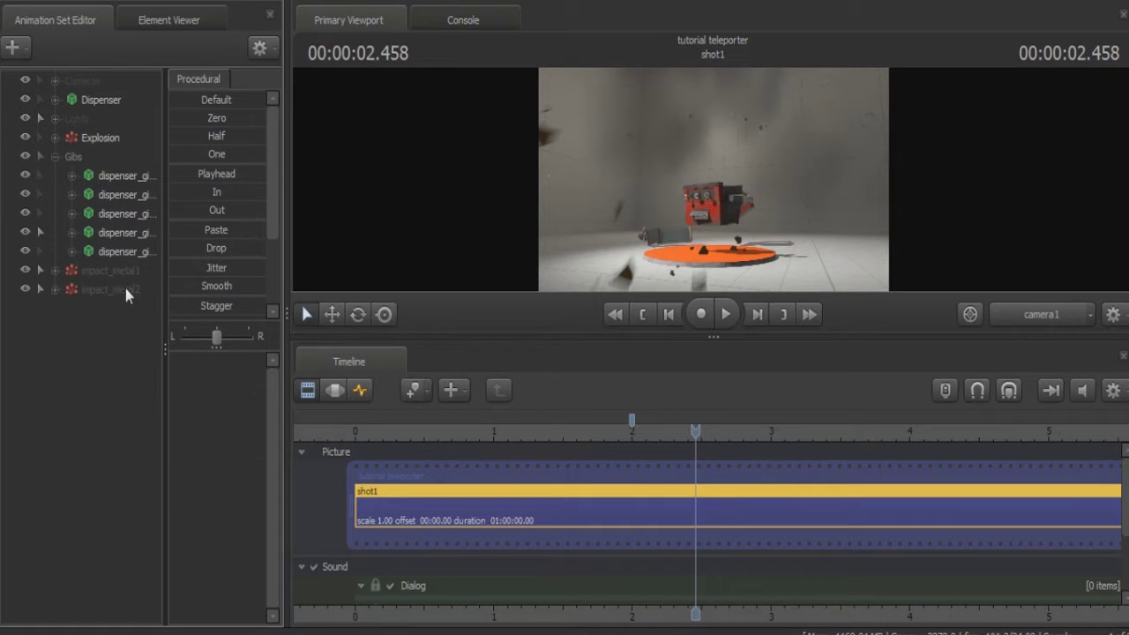
pyautogui.rightClick(124, 288)
pyautogui.click(110, 348)
pyautogui.rightClick(110, 348)
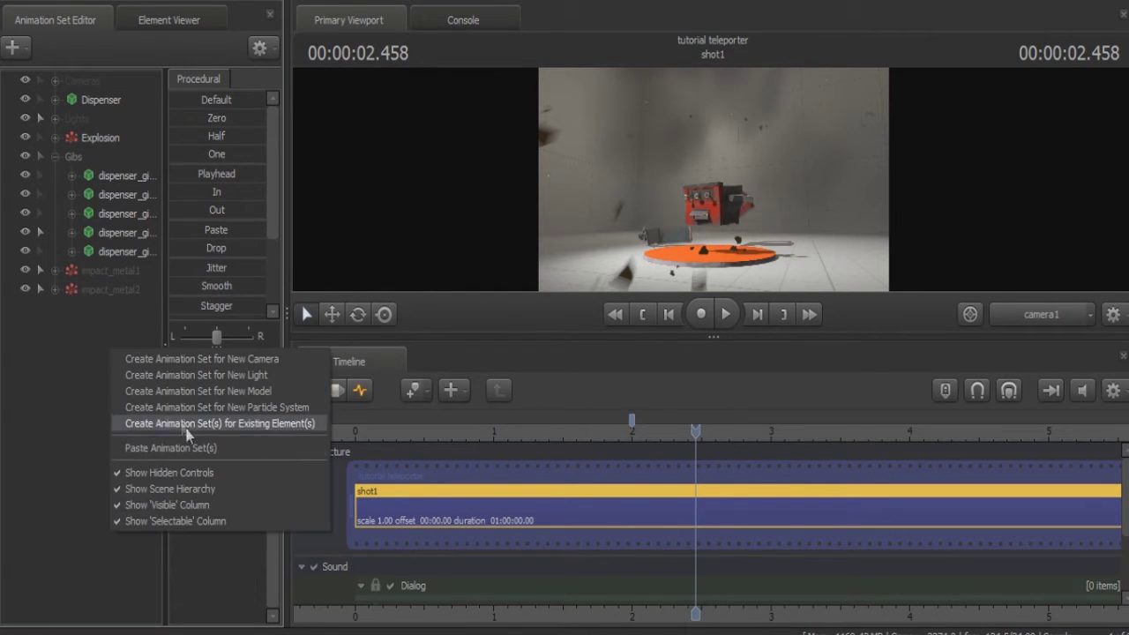
pyautogui.click(176, 447)
# - Unhide the impact_metal3 animation set and stop showing the hidden controls
pyautogui.click(260, 49)
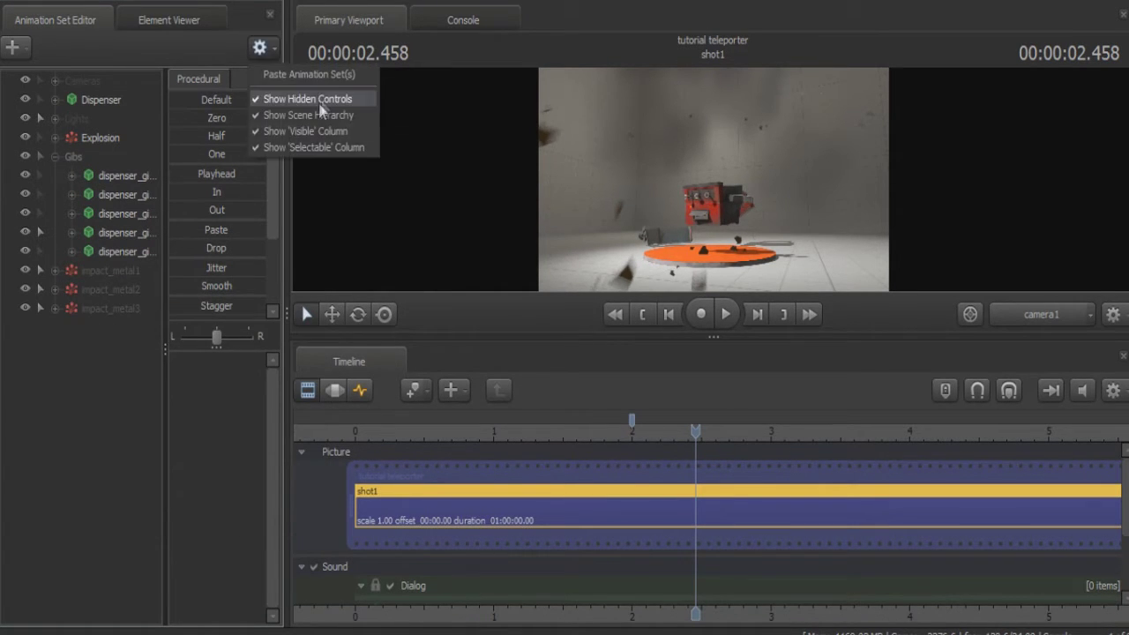
pyautogui.rightClick(110, 309)
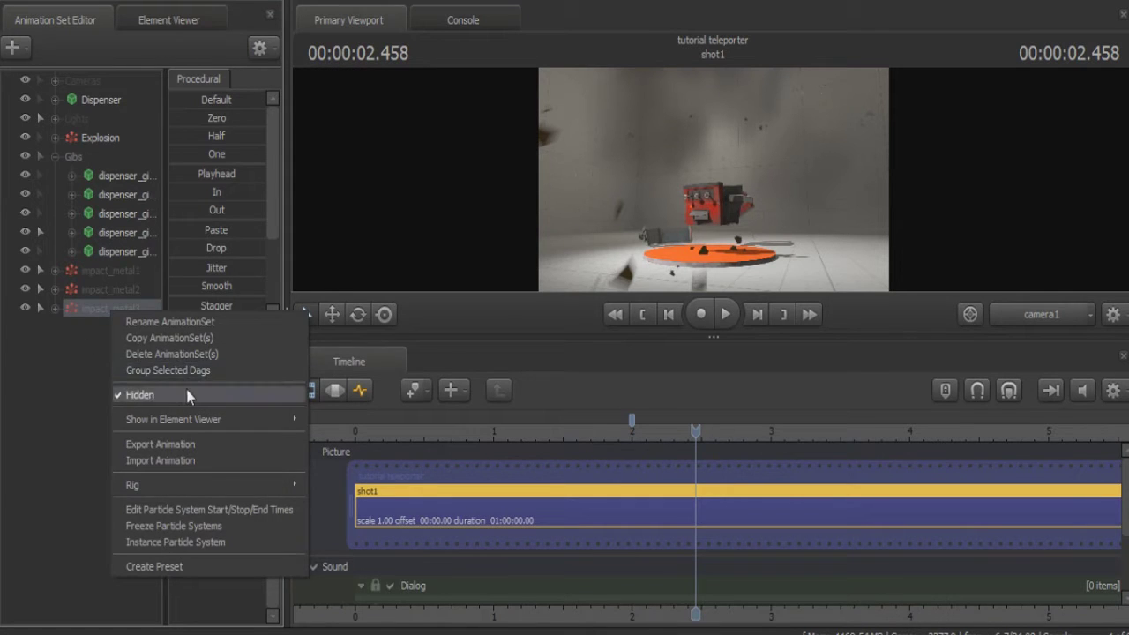
pyautogui.click(186, 393)
pyautogui.click(260, 48)
pyautogui.click(300, 100)
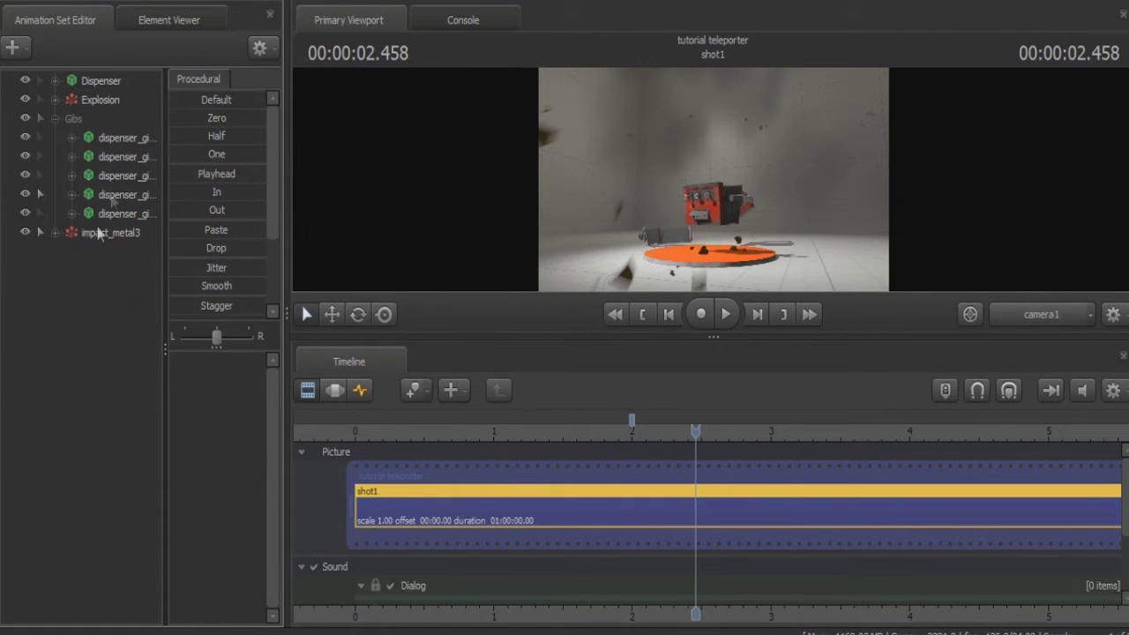
# - In the Motion Editor, move impact_metal3's controlPoint0 down to the floor near polymsh244's landing spot
pyautogui.click(98, 233)
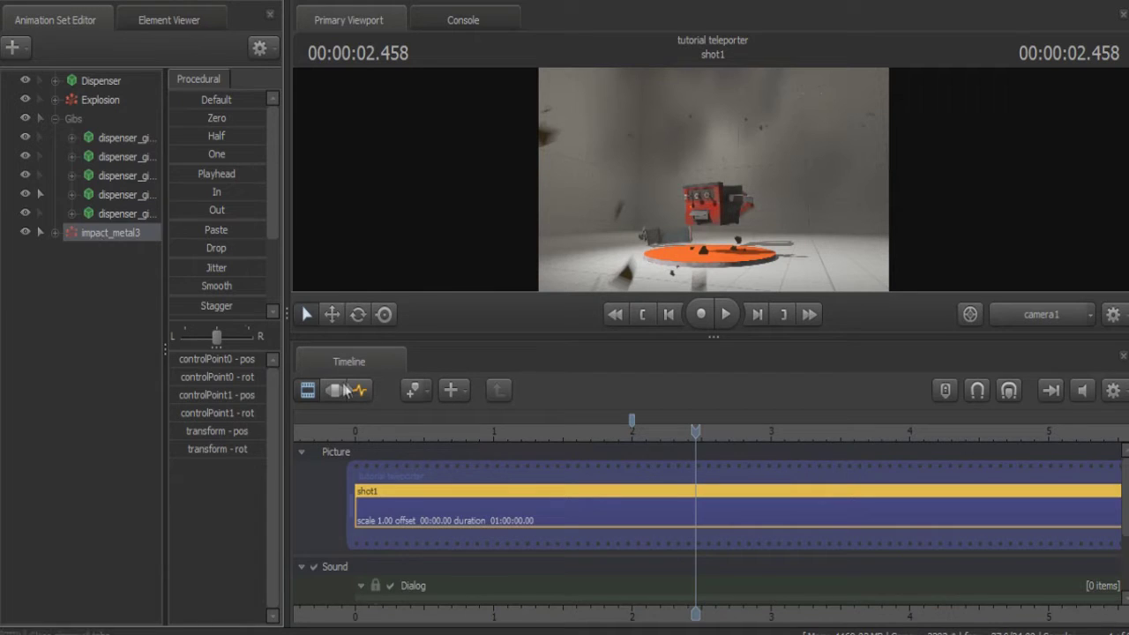
pyautogui.click(344, 391)
pyautogui.moveTo(927, 275); pyautogui.dragTo(882, 279)
pyautogui.press('w')
pyautogui.press('s')
pyautogui.click(54, 232)
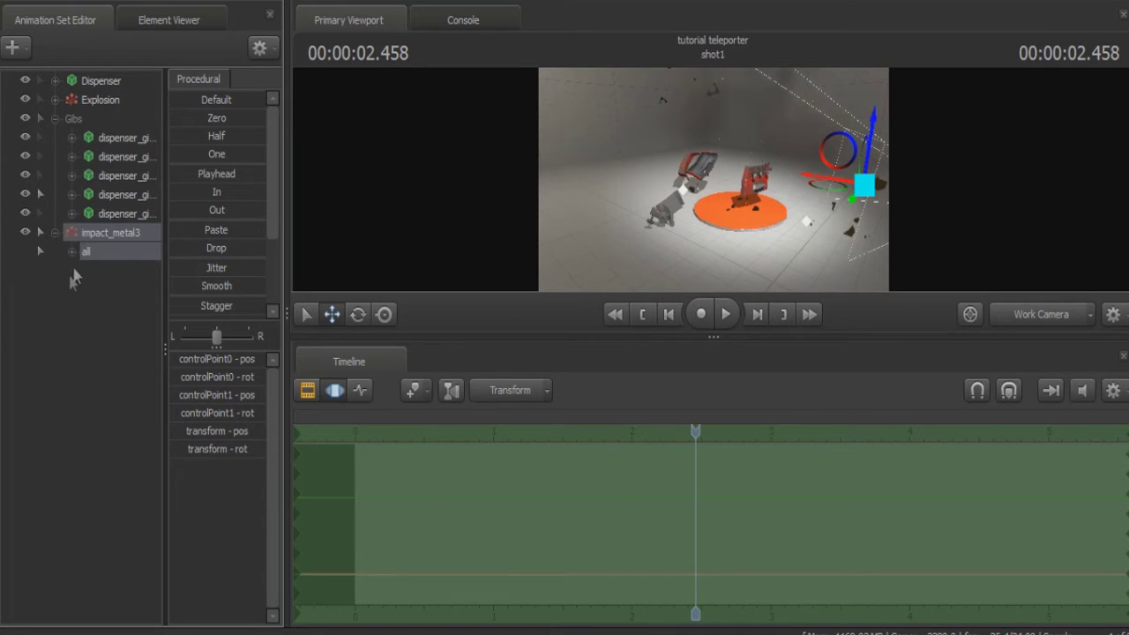
pyautogui.click(72, 251)
pyautogui.click(125, 289)
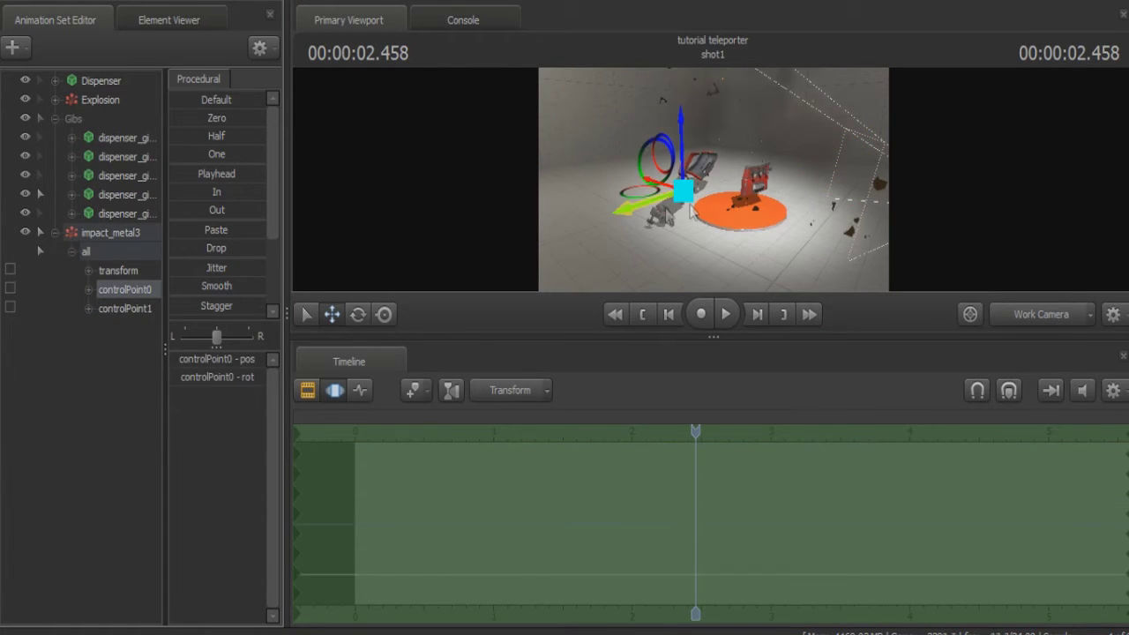
pyautogui.moveTo(685, 190); pyautogui.dragTo(683, 221)
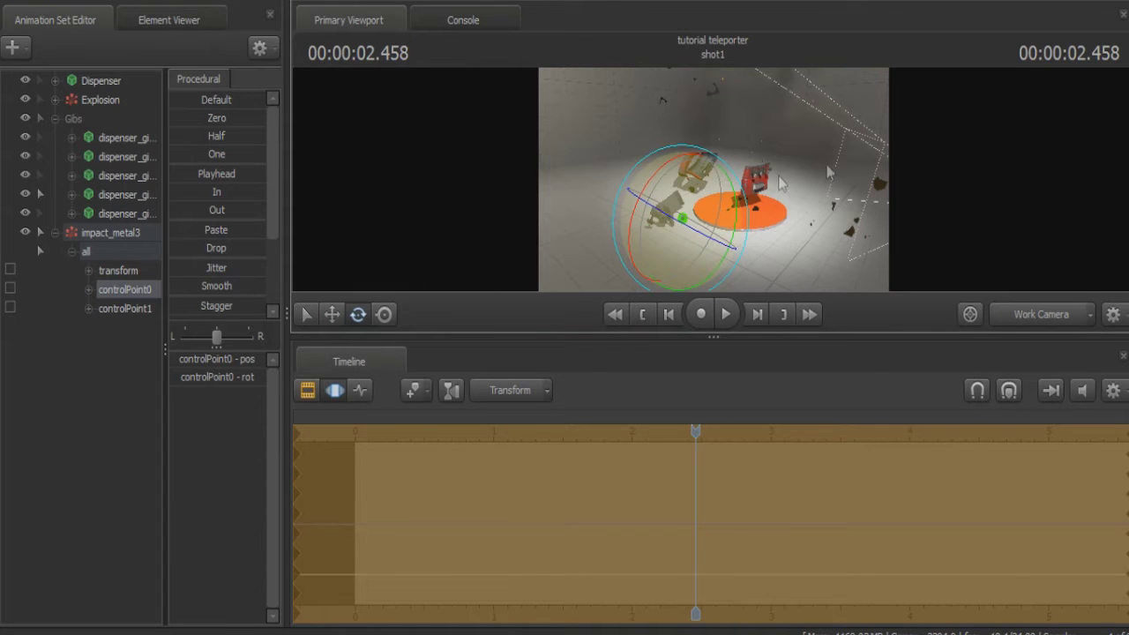
# - Step through the frames around 2.458 s near the landing spot to examine when the metal impact particles fire
pyautogui.moveTo(780, 183); pyautogui.dragTo(725, 237)
pyautogui.press('w')
pyautogui.press('Left')
pyautogui.press('Right')
pyautogui.press('Right')
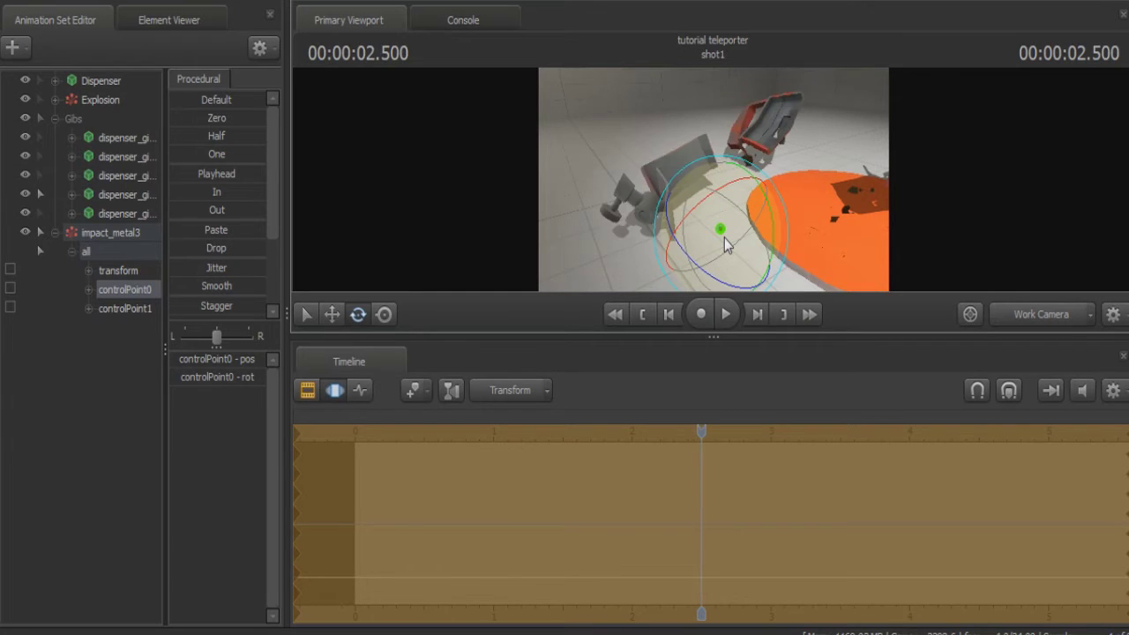
pyautogui.press('Right')
pyautogui.press('Left')
pyautogui.press('Left')
pyautogui.press('Left')
pyautogui.press('Right')
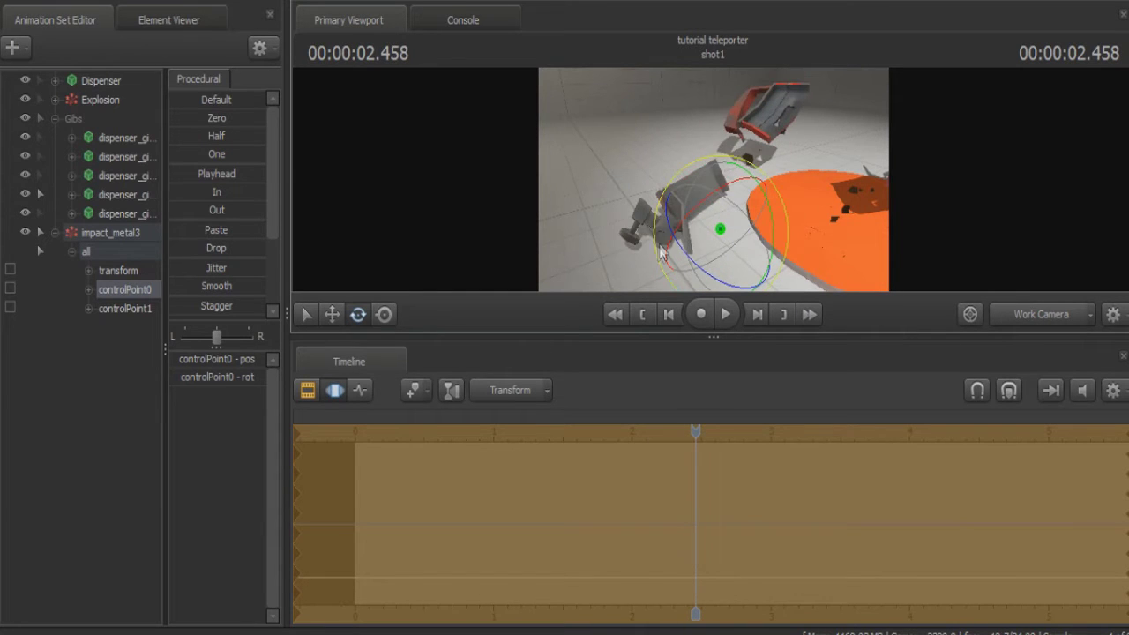
pyautogui.press('Left')
# - Set the impact_metal3 particle system's start time to 2.458
pyautogui.rightClick(121, 291)
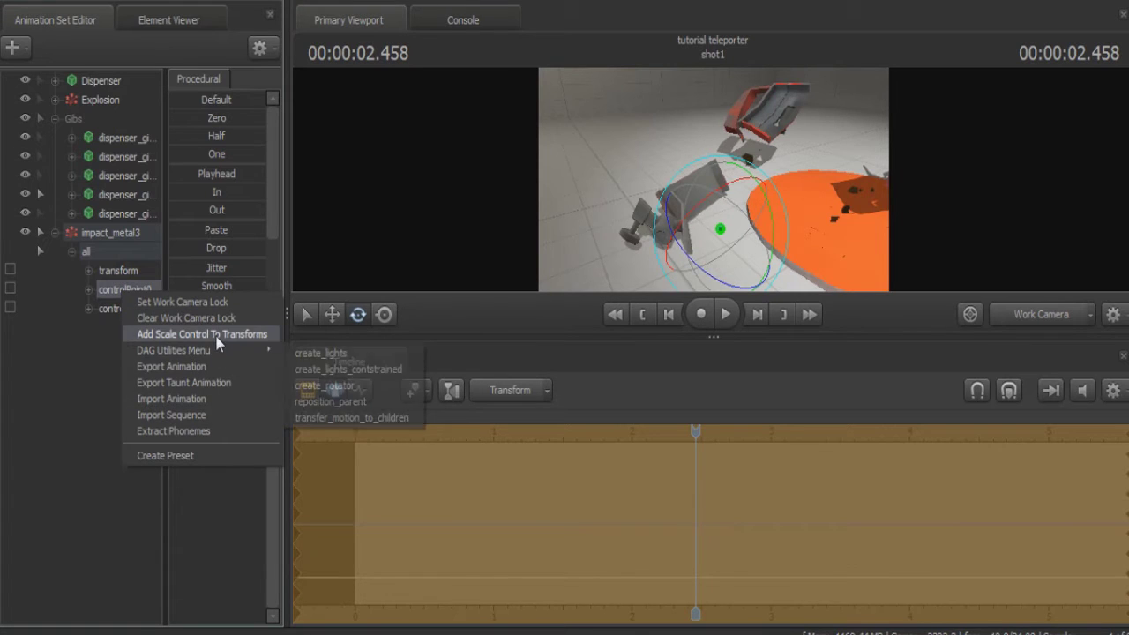
pyautogui.click(111, 240)
pyautogui.rightClick(111, 239)
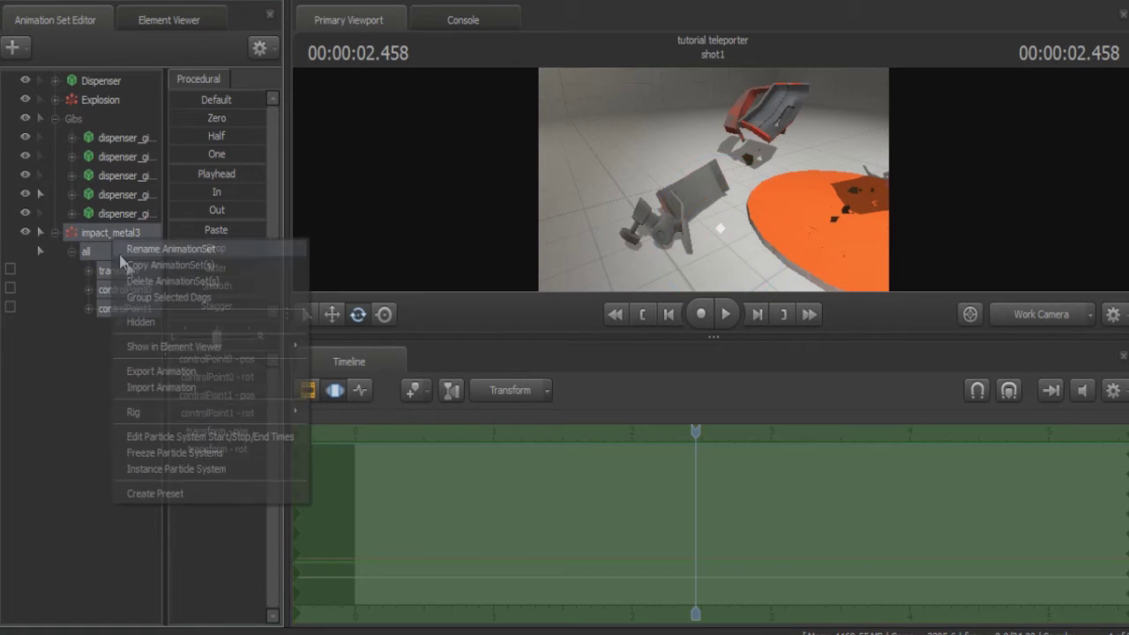
pyautogui.click(219, 435)
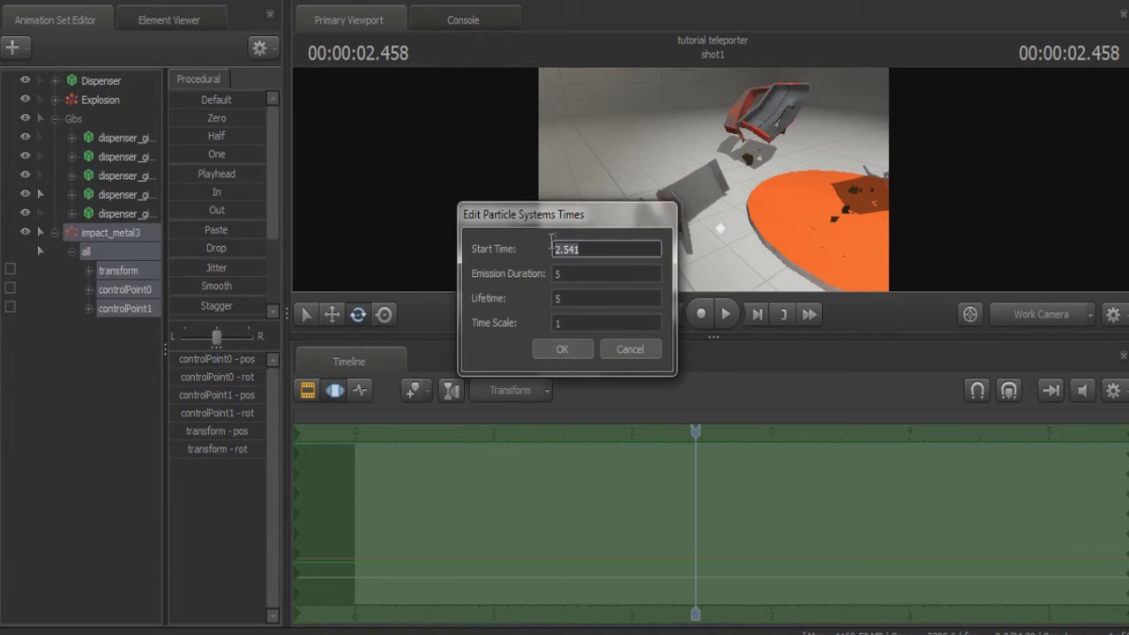
pyautogui.write('2.458')
pyautogui.press('Return')
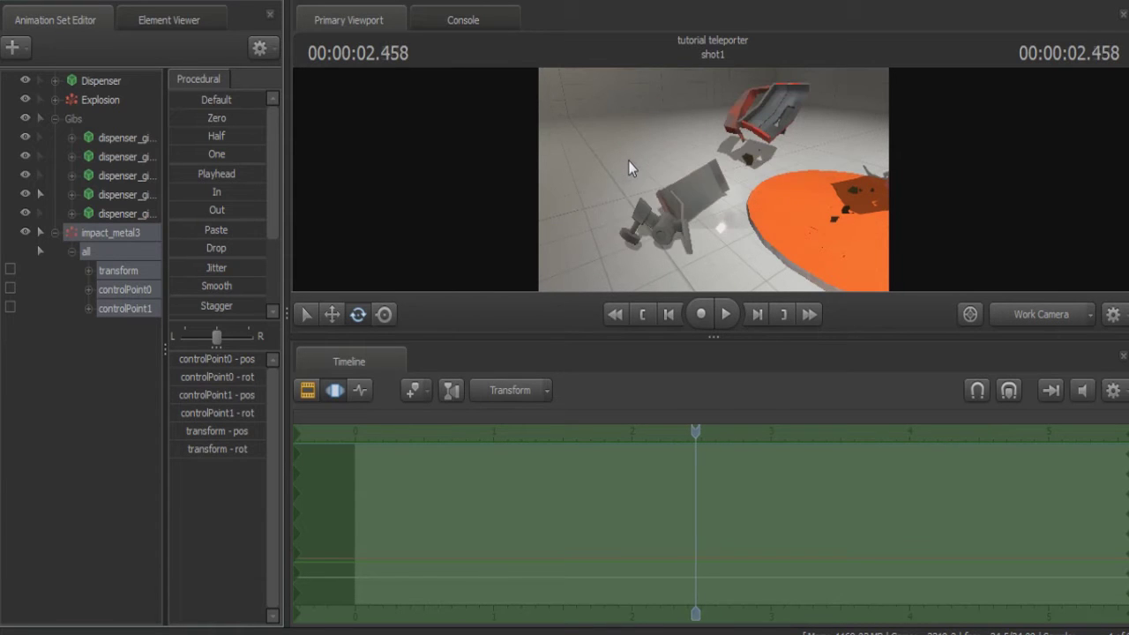
# - Move impact_metal3's controlPoint0 closer to polymsh244's point of contact with the floor at 2.458 s
pyautogui.press('Right')
pyautogui.press('w')
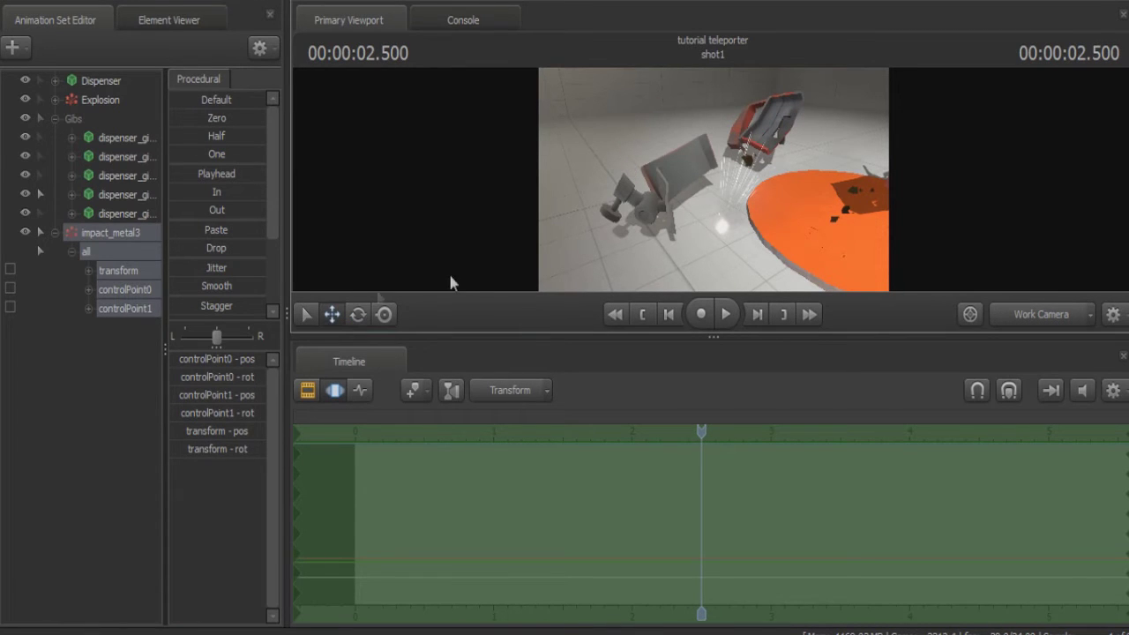
pyautogui.press('Left')
pyautogui.click(137, 291)
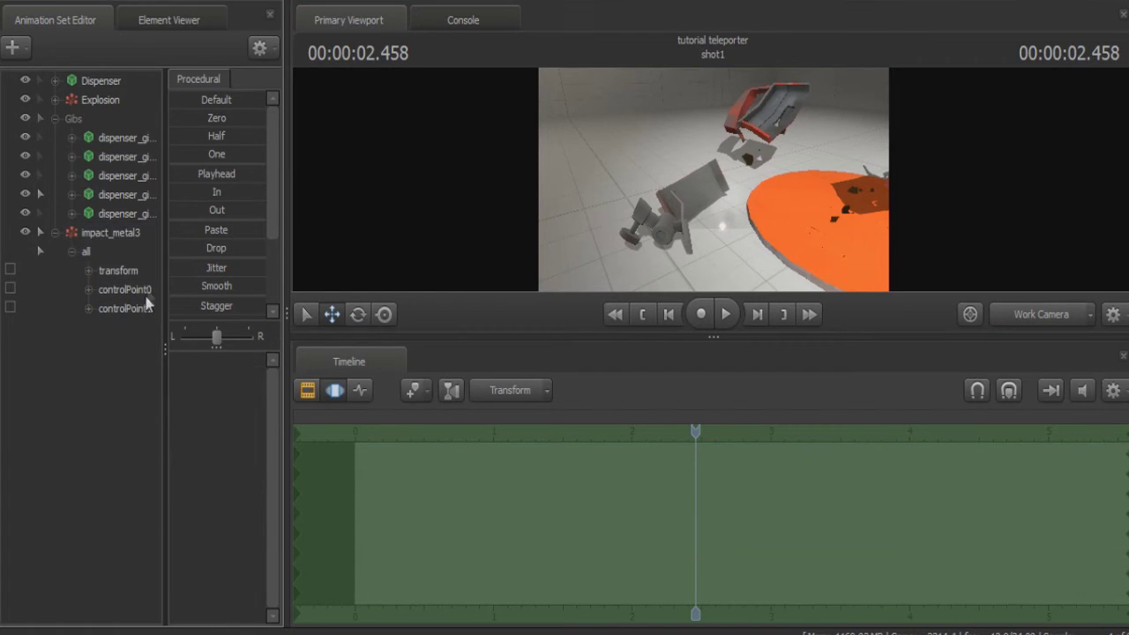
pyautogui.moveTo(686, 242); pyautogui.dragTo(661, 236)
# - Step back and forth through the frames around polymsh244's landing to examine the impact sparks' timing and position
pyautogui.press('Right')
pyautogui.press('Right')
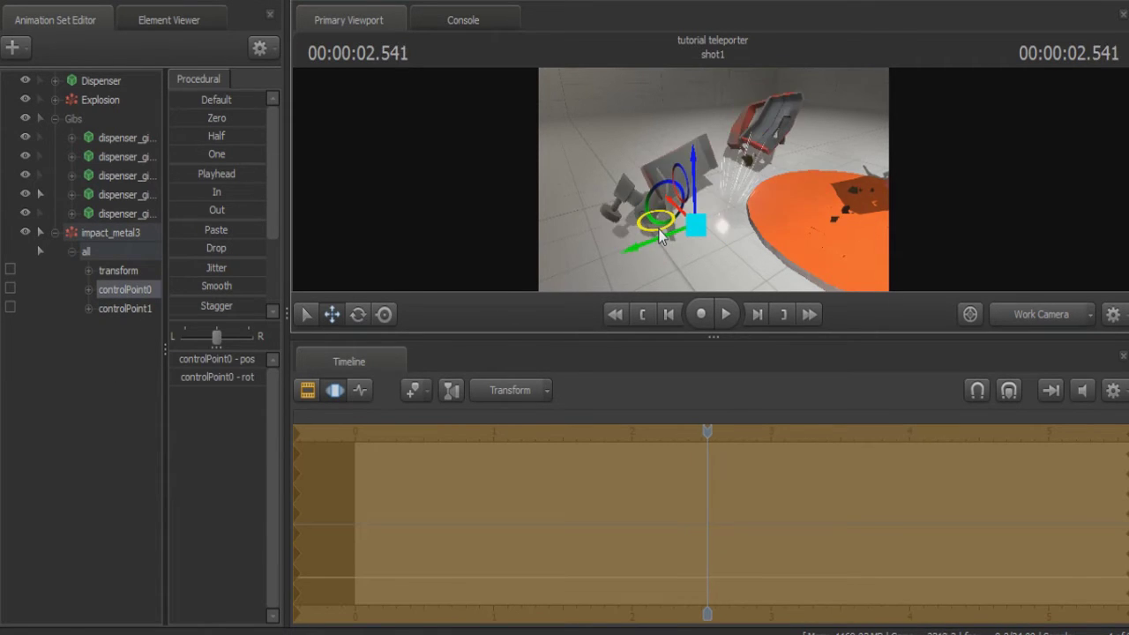
pyautogui.press('Right')
pyautogui.press('Right')
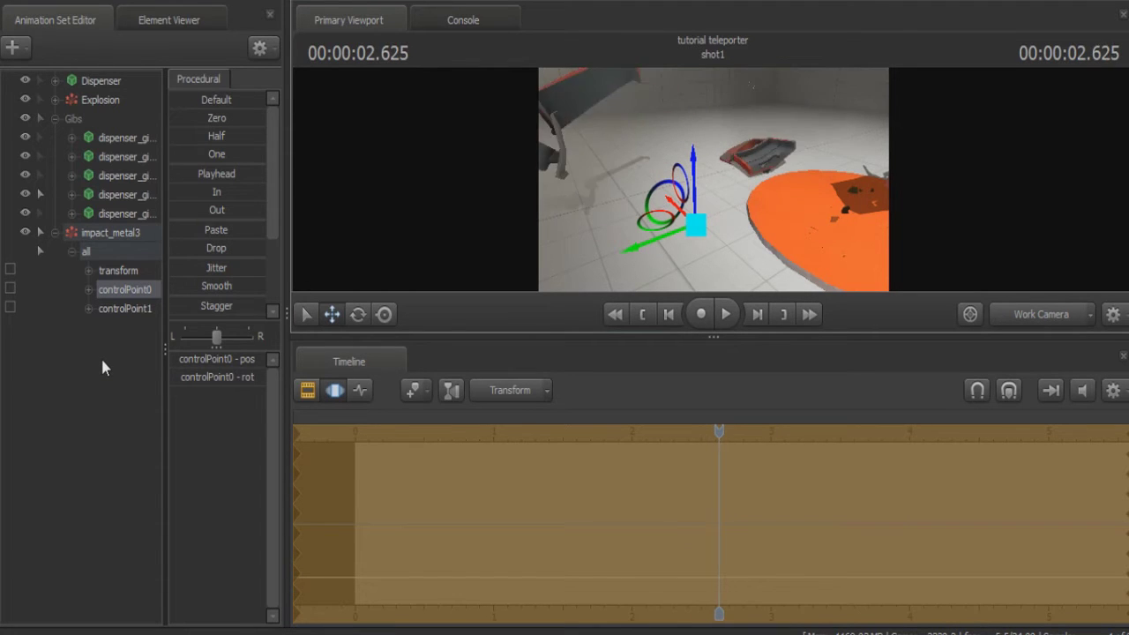
pyautogui.press('Left')
pyautogui.press('Left')
pyautogui.press('Left')
pyautogui.press('Left')
pyautogui.press('Left')
pyautogui.press('Right')
pyautogui.press('Right')
pyautogui.press('Right')
pyautogui.press('Right')
pyautogui.press('Right')
pyautogui.press('Right')
pyautogui.press('Right')
pyautogui.press('Right')
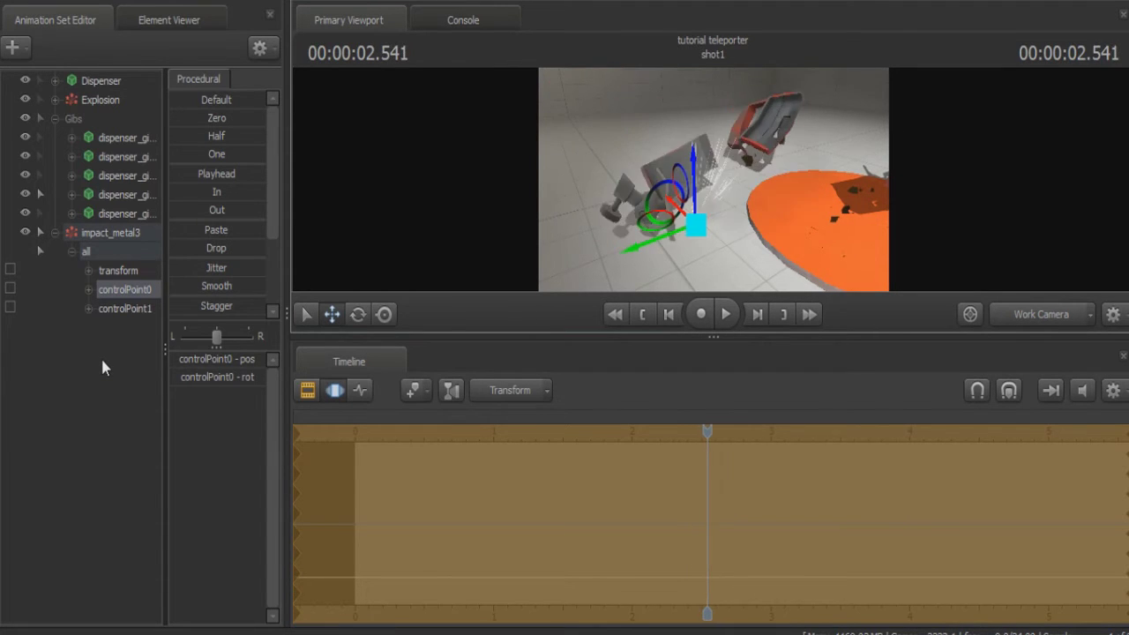
# - Step through the frames between 2.750 and 3.083 s to examine when polymsh244 settles on the floor
pyautogui.moveTo(713, 180); pyautogui.dragTo(631, 157)
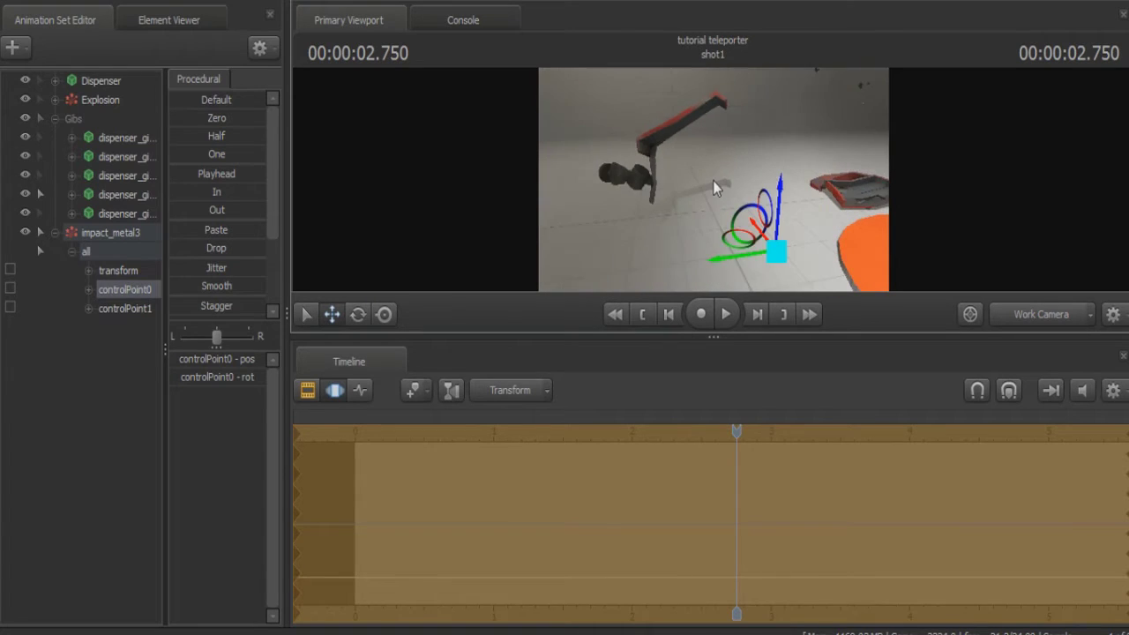
pyautogui.press('Right')
pyautogui.press('Right')
pyautogui.press('Right')
pyautogui.press('Right')
pyautogui.press('Right')
pyautogui.press('Right')
pyautogui.press('Right')
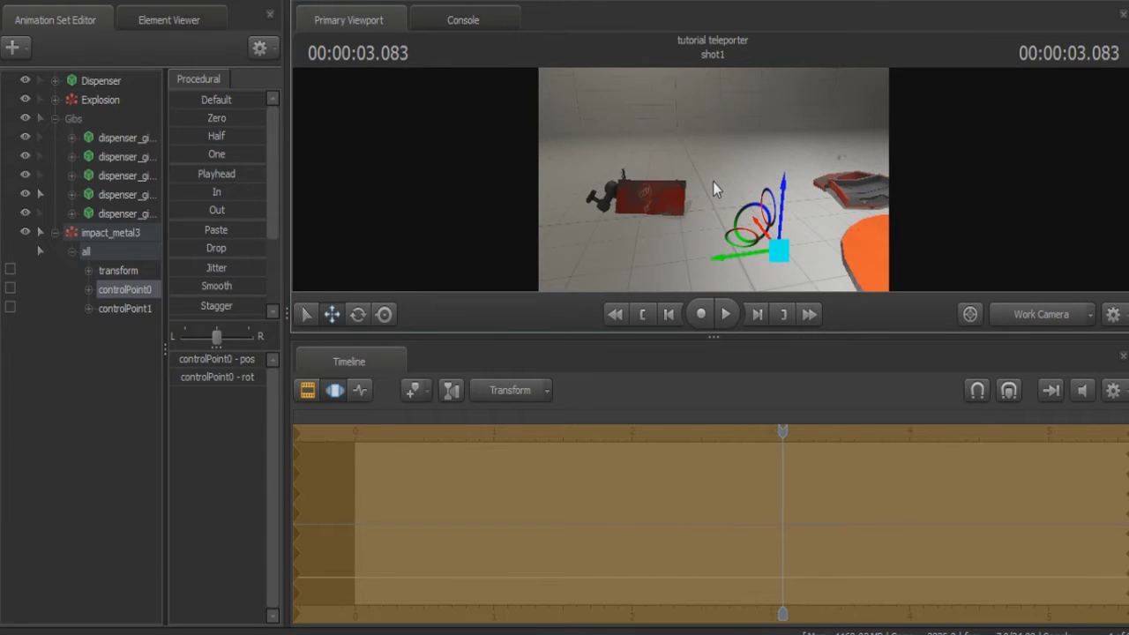
pyautogui.press('Left')
pyautogui.press('Left')
pyautogui.press('Right')
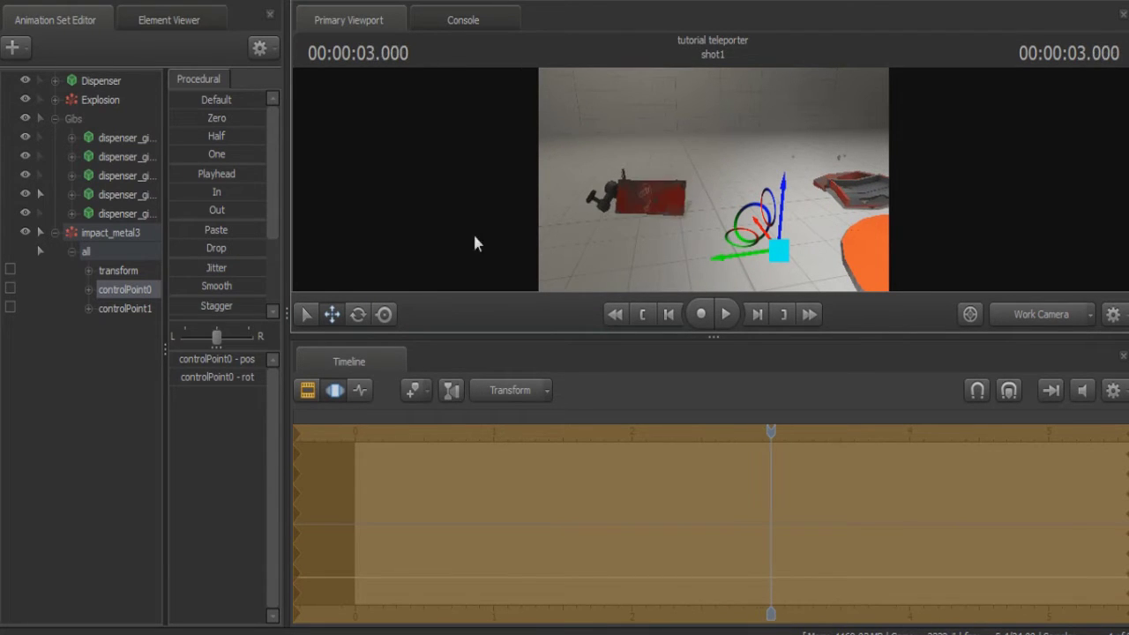
# - Duplicate the impact_metal3 particle system as a new animation set
pyautogui.rightClick(119, 234)
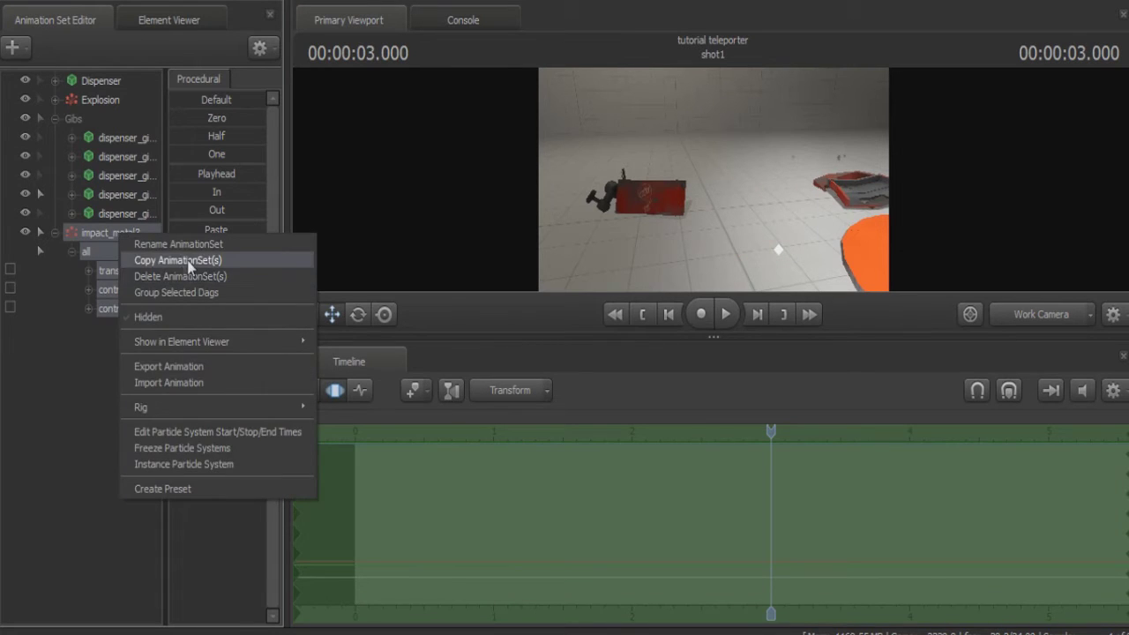
pyautogui.click(187, 260)
pyautogui.rightClick(84, 359)
pyautogui.click(142, 458)
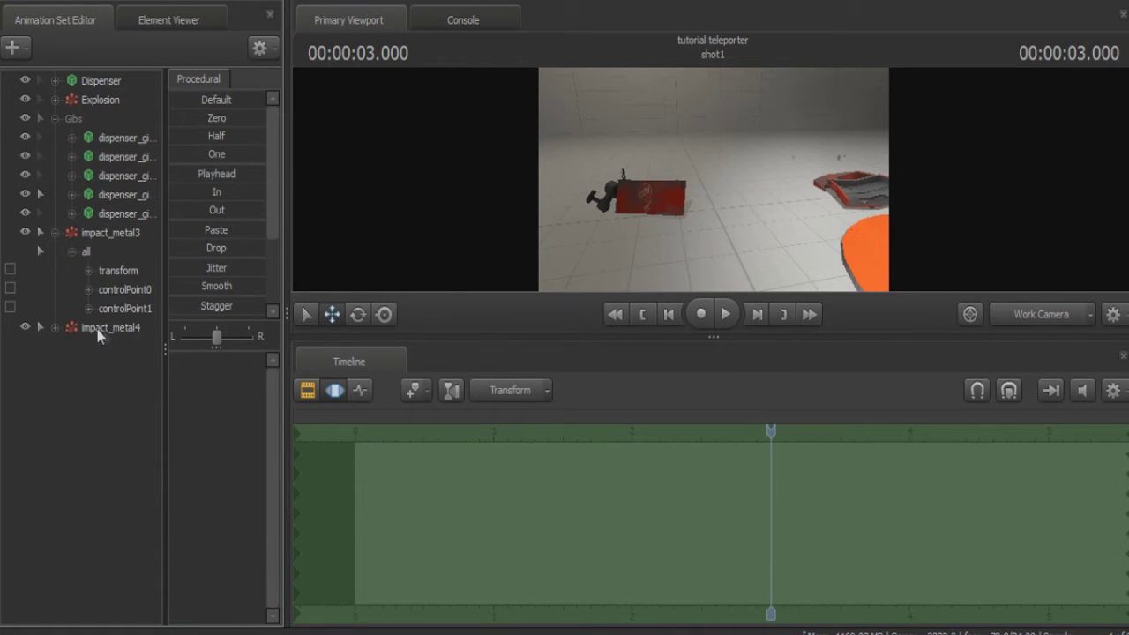
# - Set the duplicated impact_metal4 particle system's start time to 3 and check the frames around it
pyautogui.rightClick(72, 330)
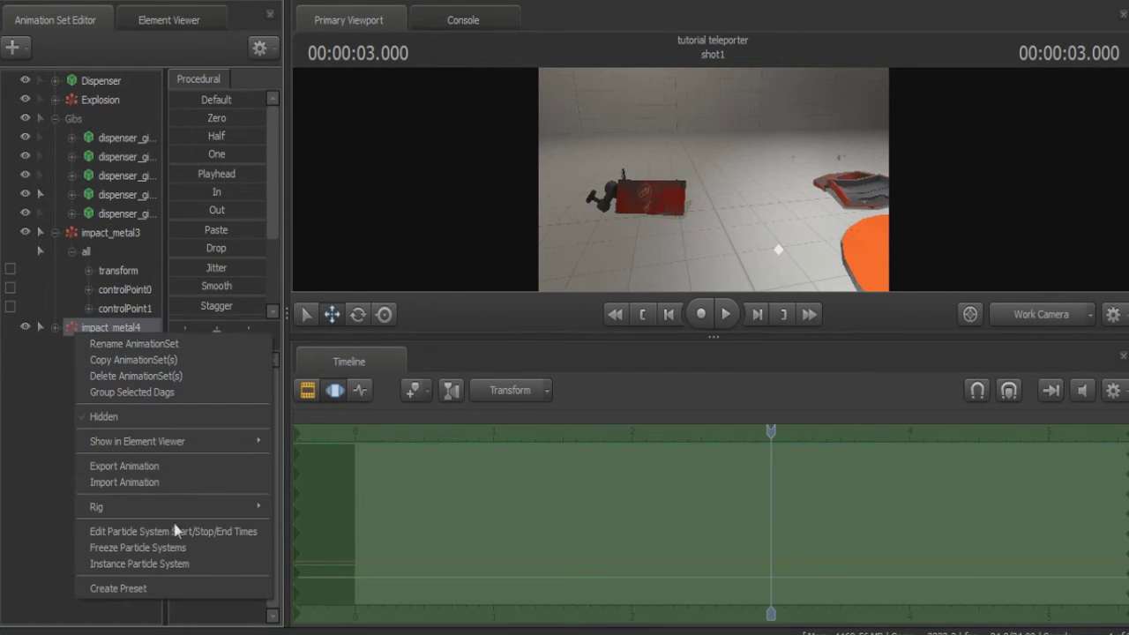
pyautogui.click(176, 537)
pyautogui.write('3')
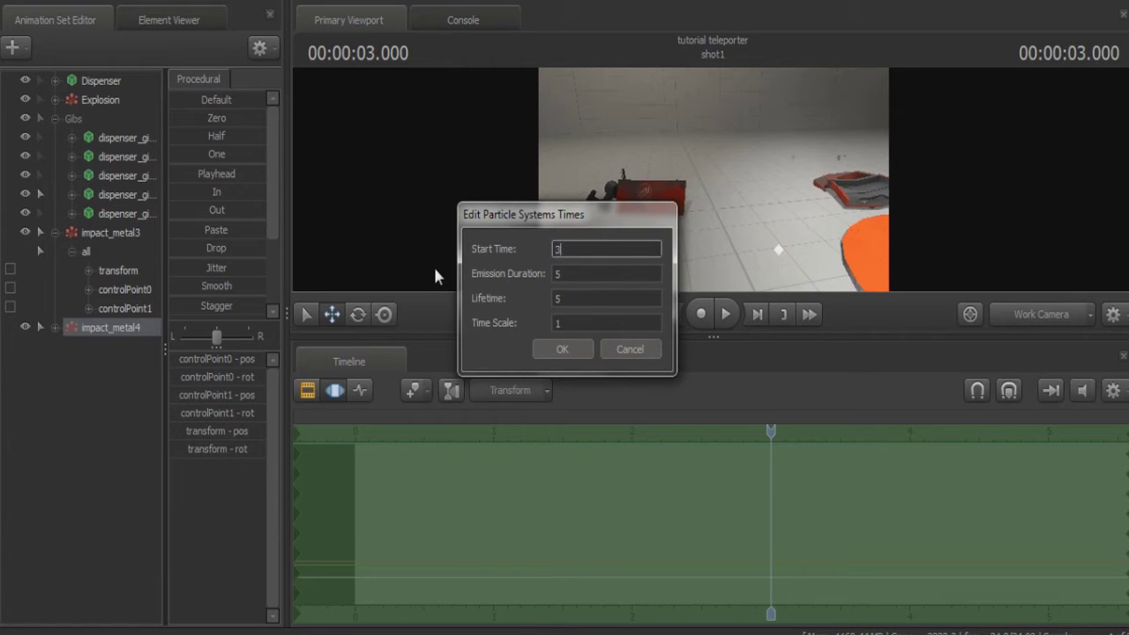
pyautogui.press('Return')
pyautogui.press('Left')
pyautogui.press('Left')
pyautogui.press('Right')
pyautogui.press('Right')
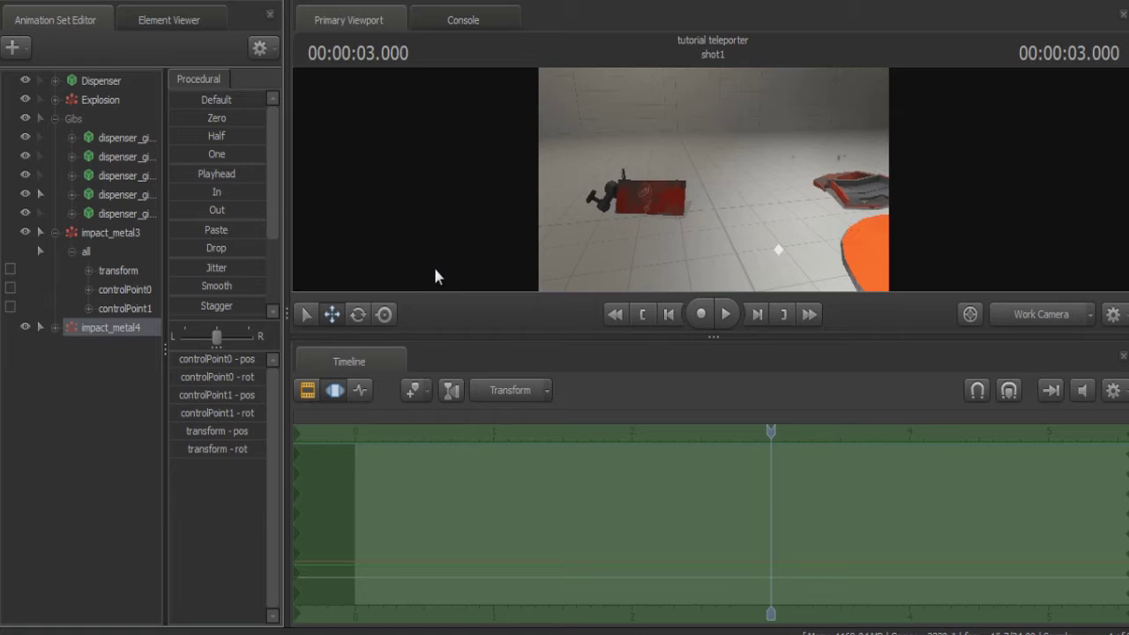
# - Move impact_metal4's controlPoint0 to the spot on the floor where polymsh244 finally lands
pyautogui.click(71, 346)
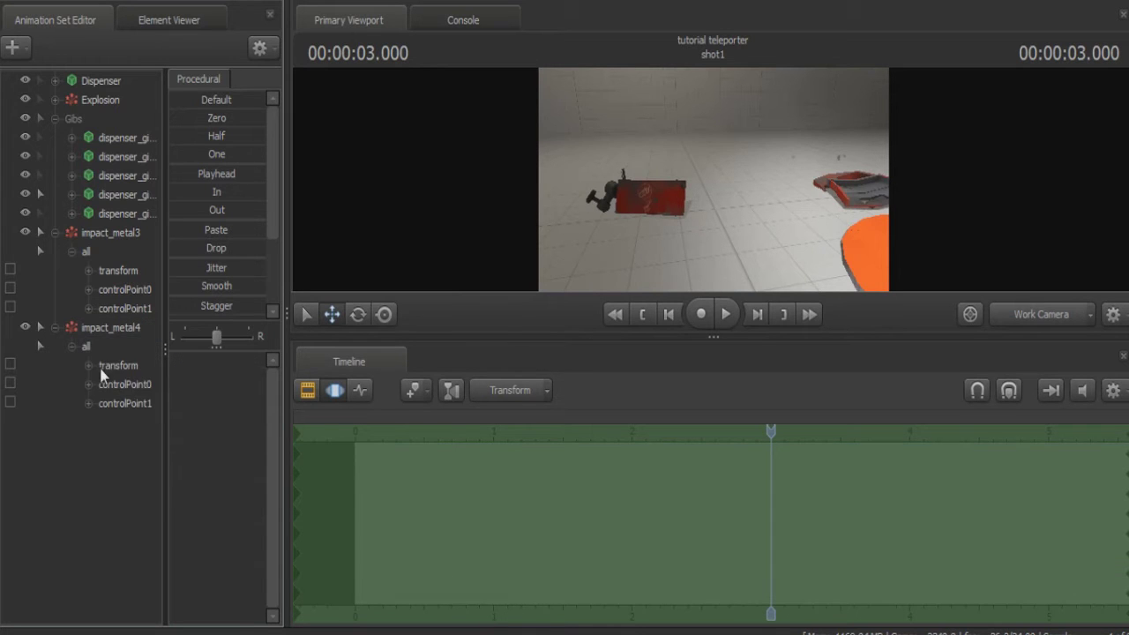
pyautogui.click(124, 384)
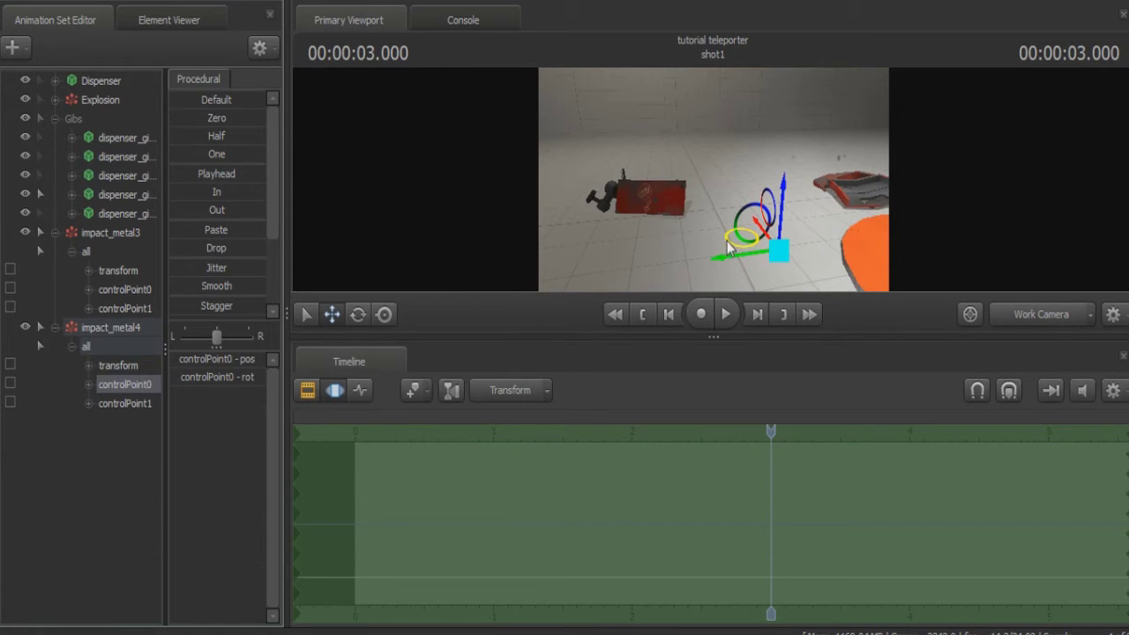
pyautogui.moveTo(729, 249); pyautogui.dragTo(605, 204)
# - Step back and forth through the frames around 3.000 s to examine the second impact's sparks, with and without the manipulator shown
pyautogui.press('Left')
pyautogui.press('Left')
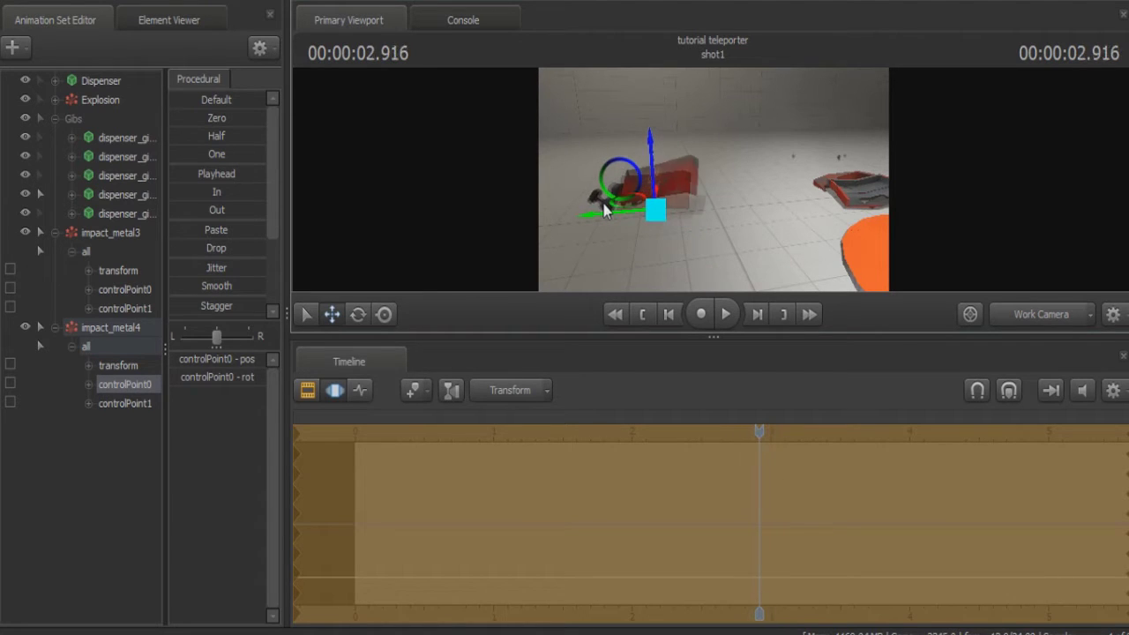
pyautogui.press('Left')
pyautogui.press('Left')
pyautogui.press('Right')
pyautogui.press('Right')
pyautogui.press('Right')
pyautogui.press('Right')
pyautogui.press('Right')
pyautogui.press('Right')
pyautogui.press('Right')
pyautogui.press('Right')
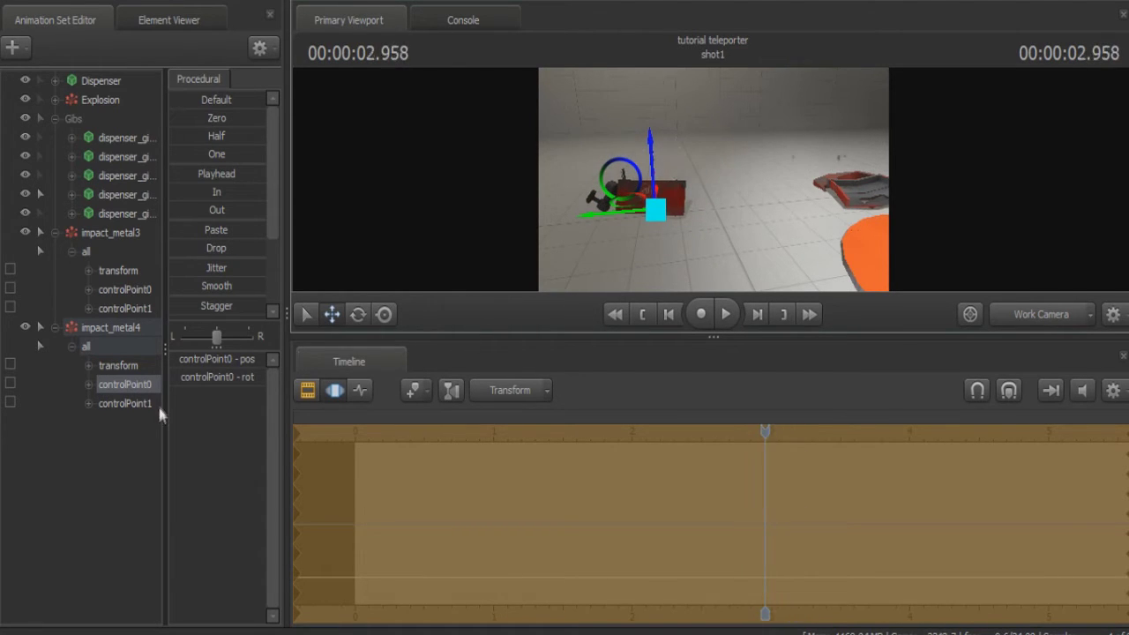
pyautogui.press('Left')
pyautogui.press('Left')
pyautogui.press('Right')
pyautogui.press('Right')
pyautogui.press('Right')
pyautogui.press('Left')
pyautogui.press('Left')
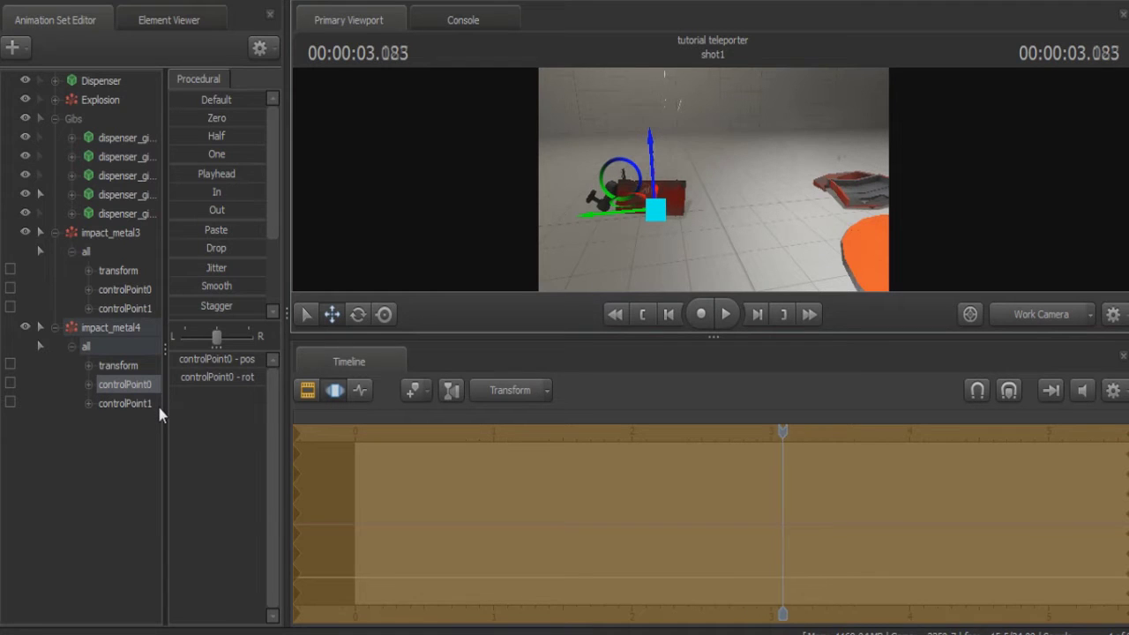
pyautogui.click(306, 390)
pyautogui.press('Left')
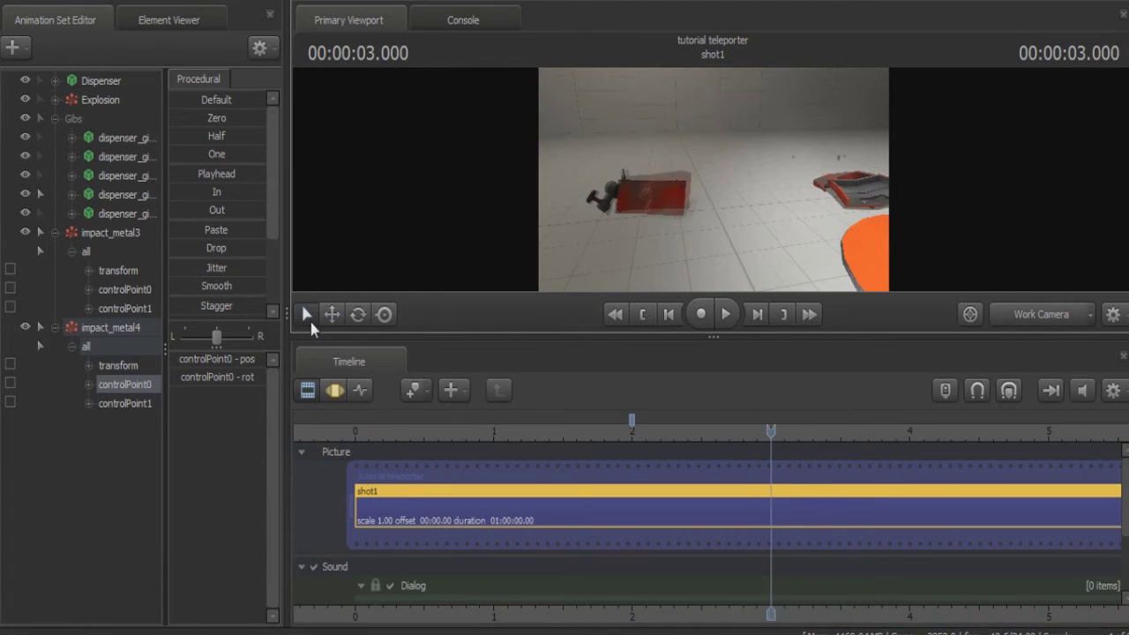
pyautogui.press('Right')
pyautogui.press('Right')
pyautogui.press('Right')
pyautogui.press('Left')
pyautogui.press('Left')
# - Shift impact_metal4's controlPoint0 toward the near edge of the landed piece and check the sparks around 3.000 s
pyautogui.click(332, 316)
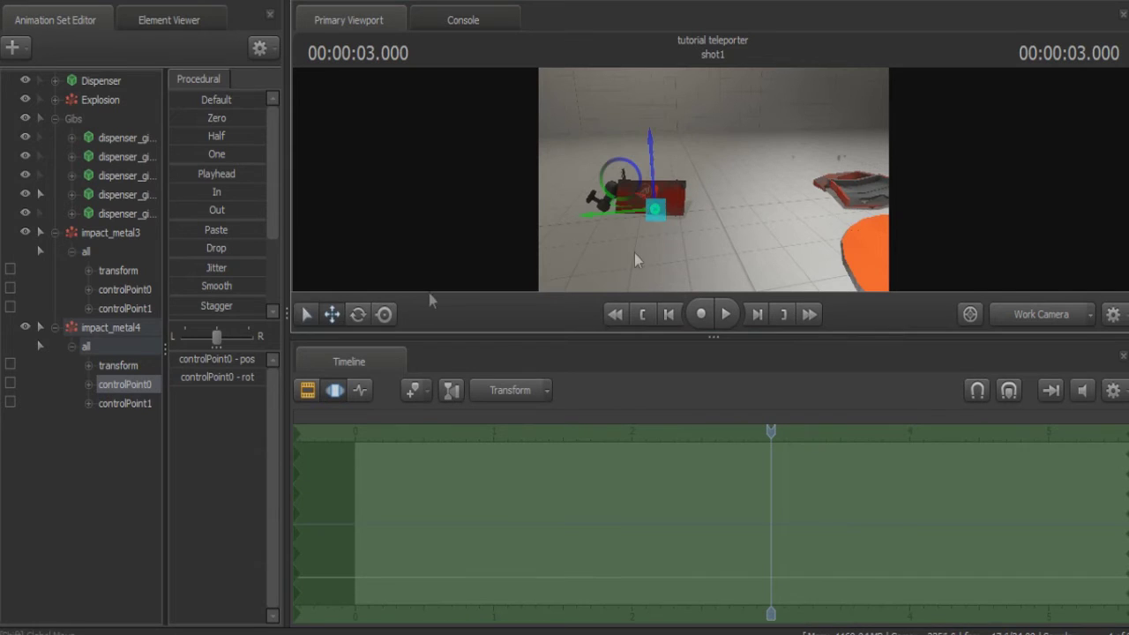
pyautogui.moveTo(613, 212); pyautogui.dragTo(640, 234)
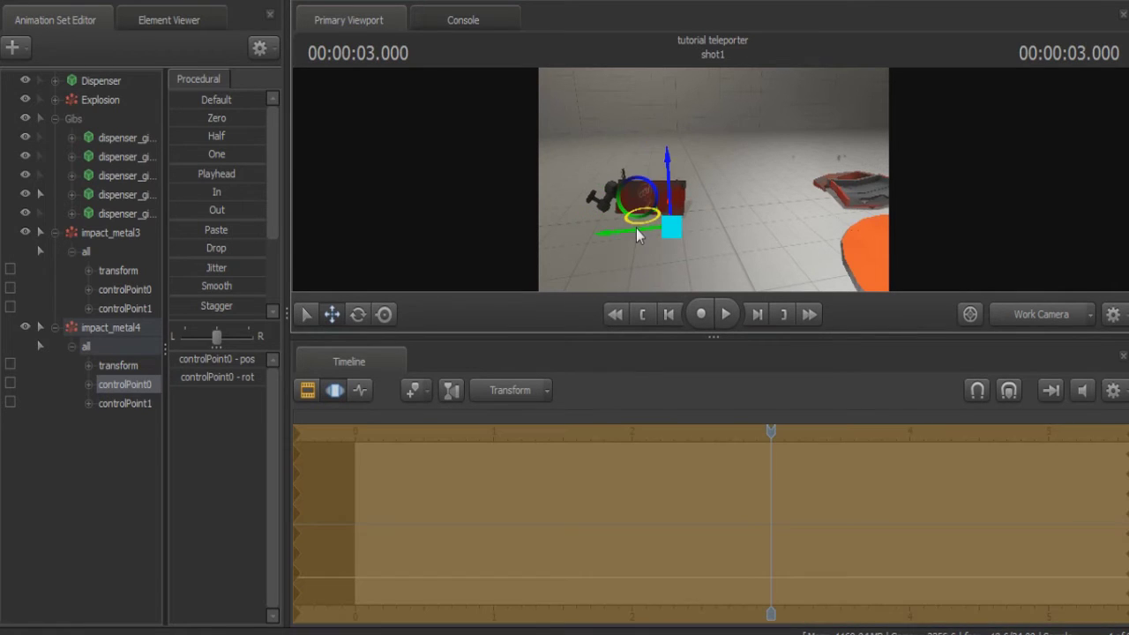
pyautogui.press('Right')
pyautogui.press('Right')
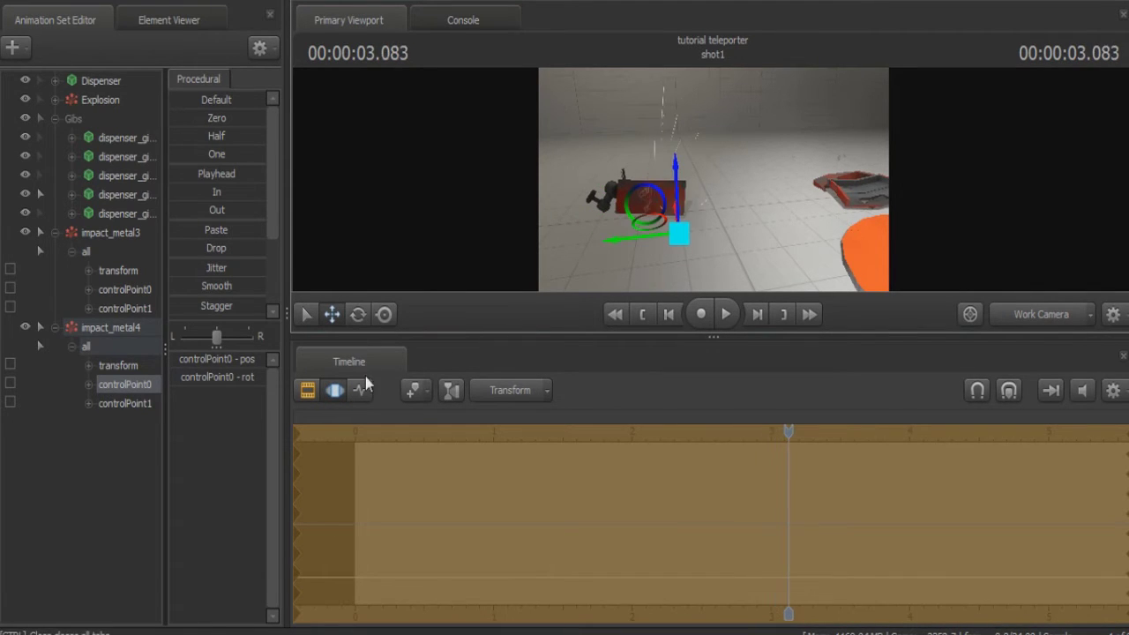
pyautogui.click(308, 390)
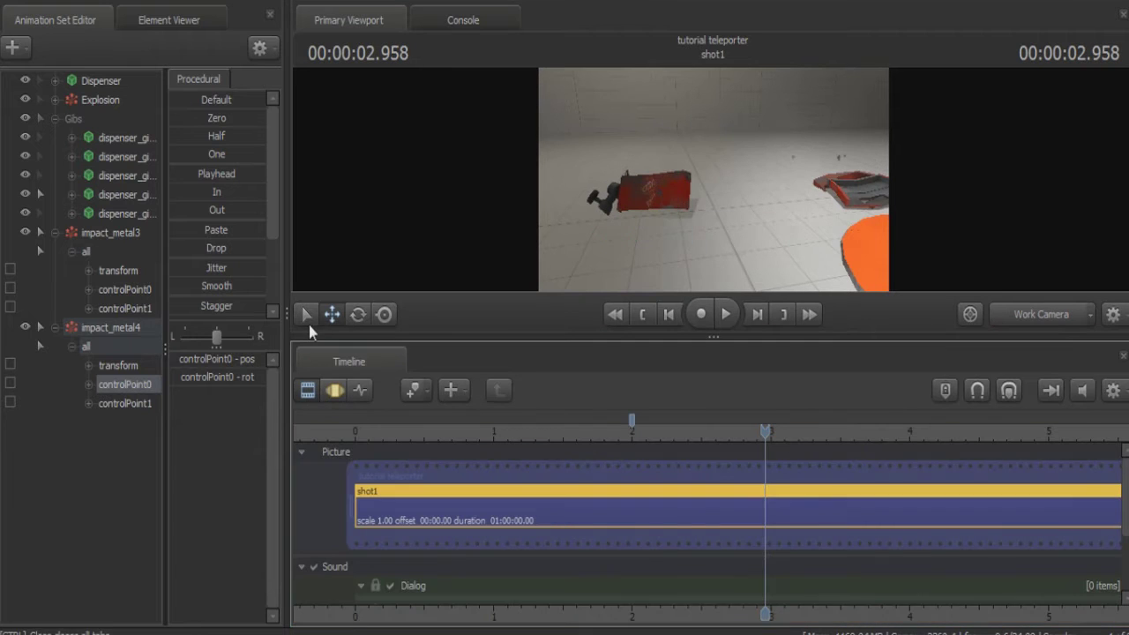
pyautogui.press('Right')
# - Review the explosion and debris landings frame by frame through camera1, from about 2 to 3.3 s
pyautogui.click(1007, 316)
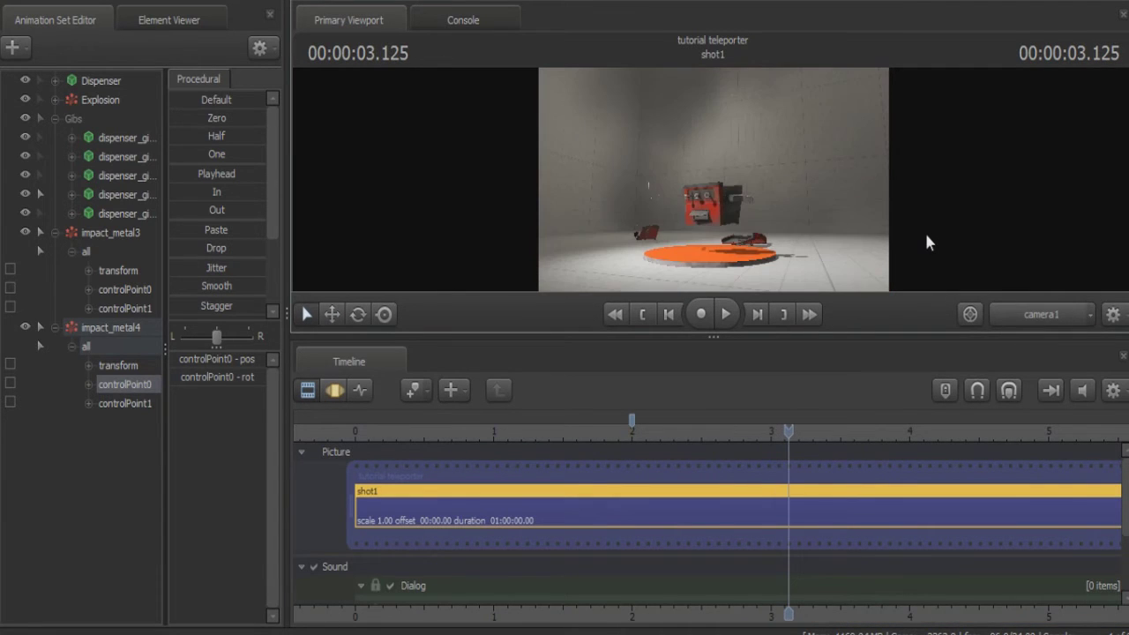
pyautogui.press('Left')
pyautogui.press('Left')
pyautogui.press('Left')
pyautogui.press('Left')
pyautogui.press('Left')
pyautogui.press('Left')
pyautogui.press('Left')
pyautogui.press('Left')
pyautogui.press('Left')
pyautogui.press('Left')
pyautogui.press('Left')
pyautogui.press('Left')
pyautogui.press('Left')
pyautogui.press('Left')
pyautogui.press('Left')
pyautogui.press('Left')
pyautogui.press('Left')
pyautogui.press('Left')
pyautogui.press('Left')
pyautogui.press('Left')
pyautogui.press('Left')
pyautogui.press('Left')
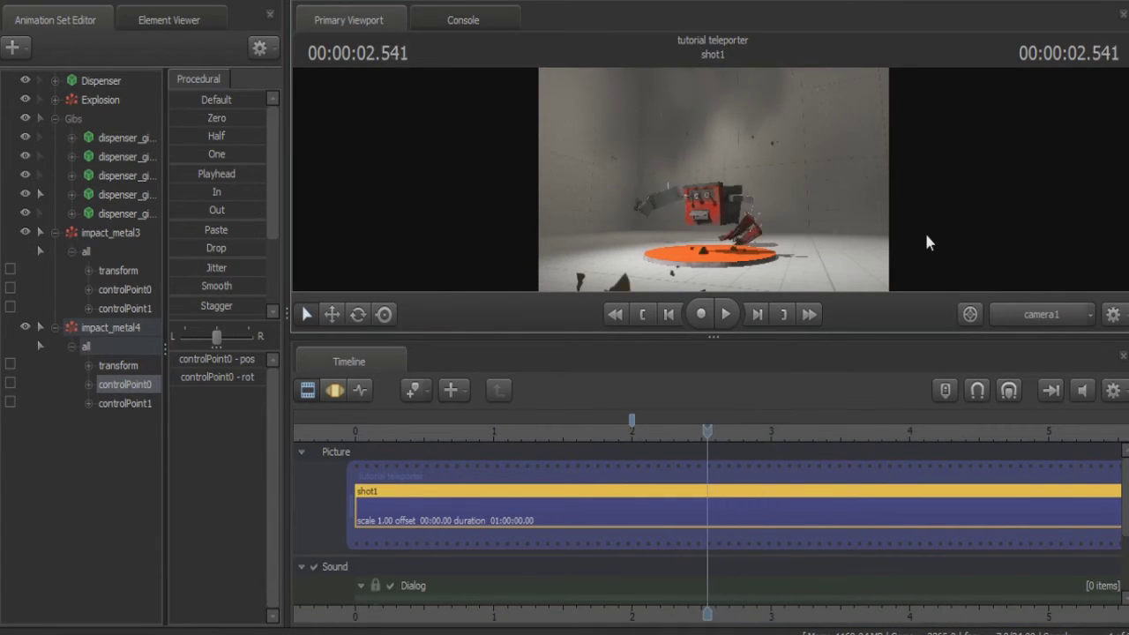
pyautogui.press('Left')
pyautogui.press('Left')
pyautogui.press('Left')
pyautogui.press('Left')
pyautogui.press('Right')
pyautogui.press('Right')
pyautogui.press('Right')
pyautogui.press('Right')
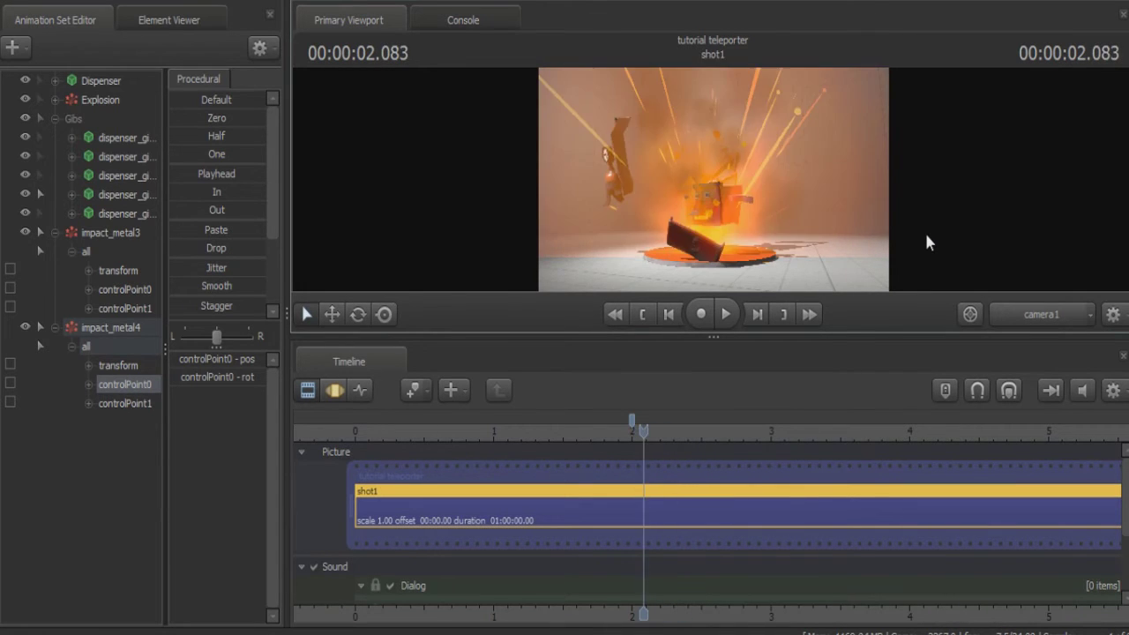
pyautogui.press('Right')
pyautogui.press('Right')
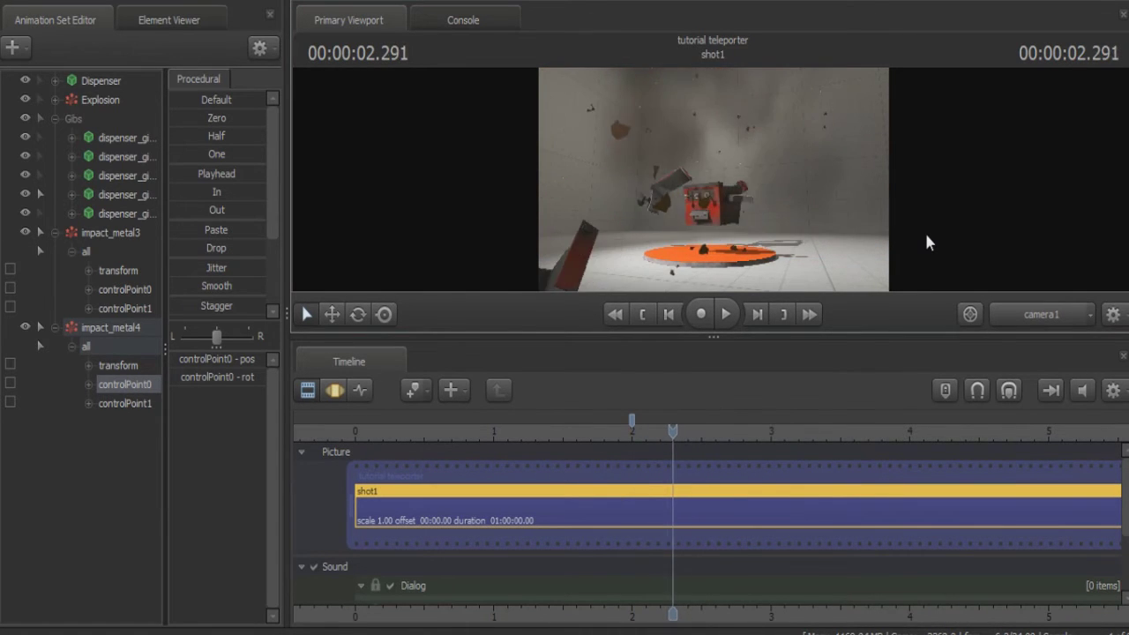
pyautogui.press('Left')
pyautogui.press('Left')
pyautogui.press('Left')
pyautogui.press('Left')
pyautogui.press('Left')
pyautogui.press('Left')
pyautogui.press('Right')
pyautogui.press('Right')
pyautogui.press('Right')
pyautogui.press('Right')
pyautogui.press('Right')
pyautogui.press('Right')
pyautogui.press('Right')
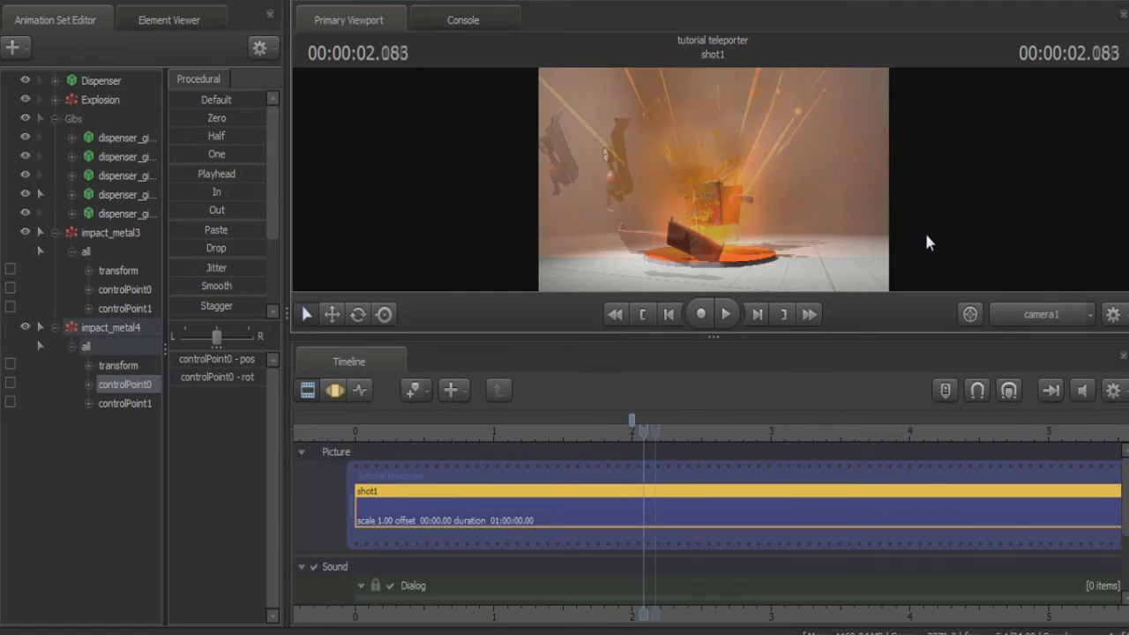
pyautogui.press('Right')
pyautogui.press('Right')
pyautogui.press('Right')
pyautogui.press('Right')
pyautogui.press('Right')
pyautogui.press('Right')
pyautogui.press('Right')
pyautogui.press('Right')
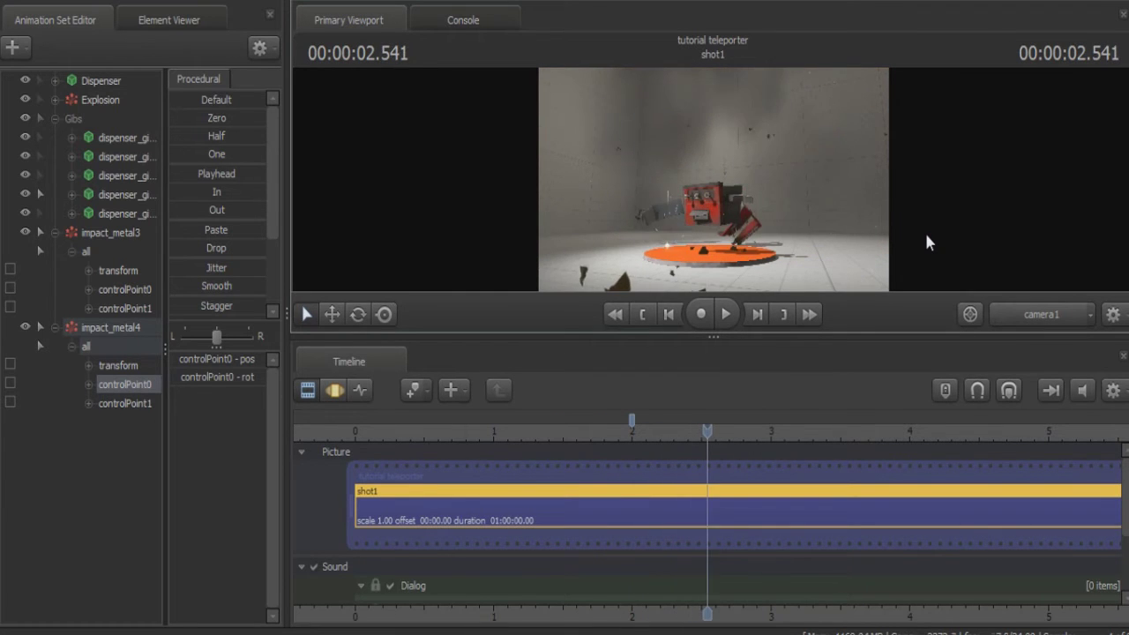
pyautogui.press('Right')
pyautogui.press('Right')
pyautogui.press('Right')
pyautogui.press('Right')
pyautogui.press('Right')
pyautogui.press('Right')
pyautogui.press('Right')
pyautogui.press('Right')
pyautogui.press('Right')
pyautogui.press('Right')
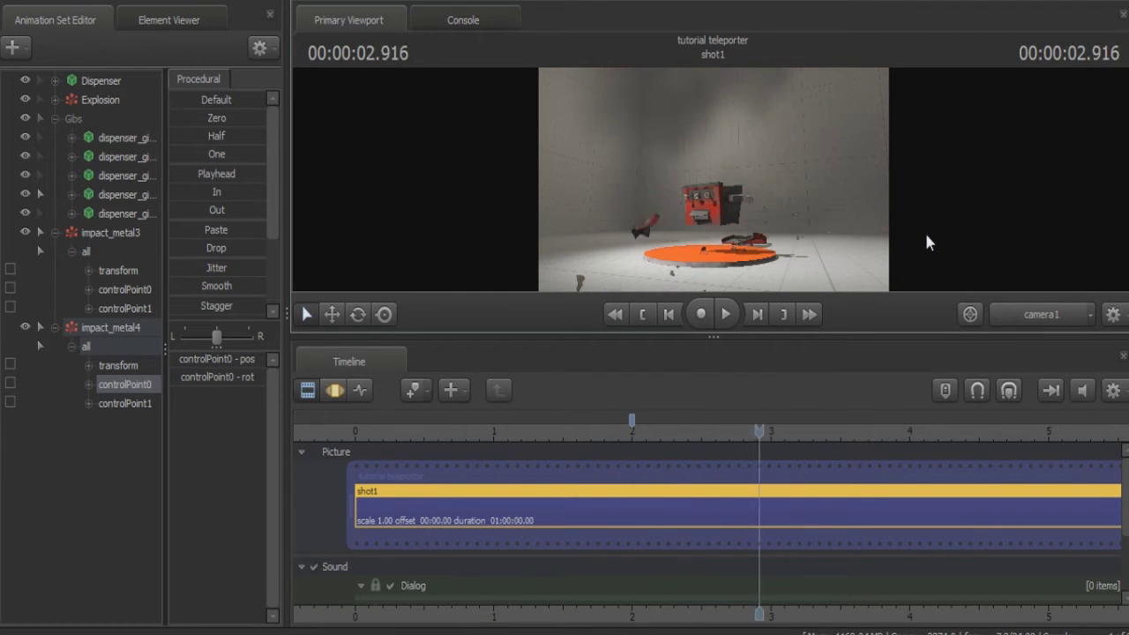
pyautogui.press('Right')
pyautogui.press('Right')
pyautogui.press('Right')
pyautogui.press('Right')
pyautogui.press('Right')
pyautogui.press('Right')
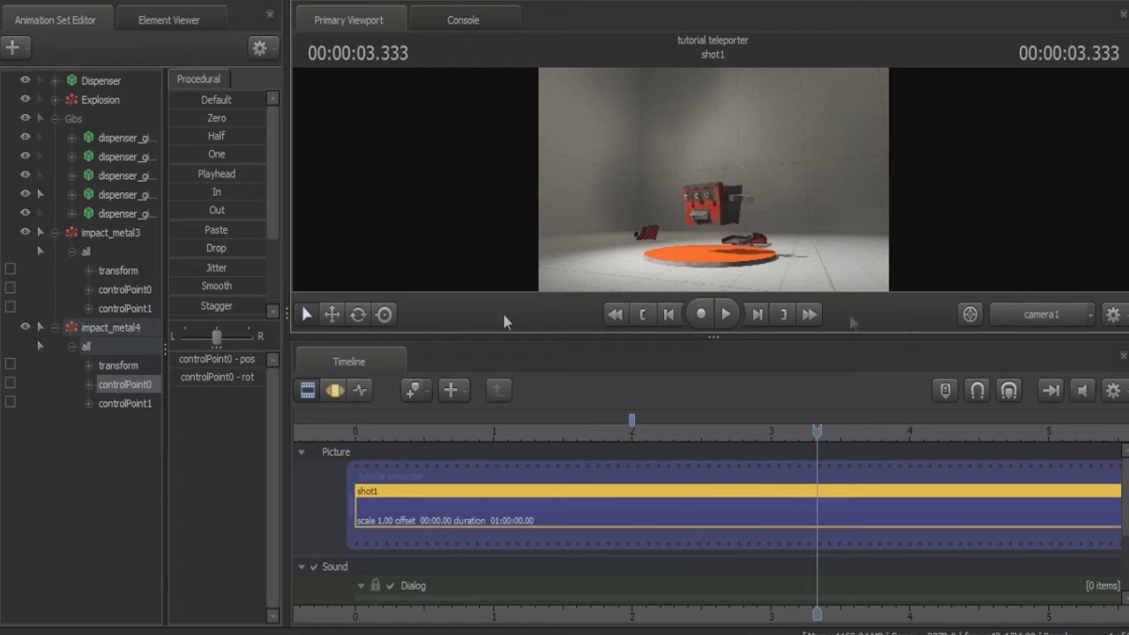
# - Return to the Work Camera, select polymsh242 for curve editing, and toggle its gib's visibility to identify the piece
pyautogui.click(1025, 314)
pyautogui.moveTo(732, 181); pyautogui.dragTo(651, 269)
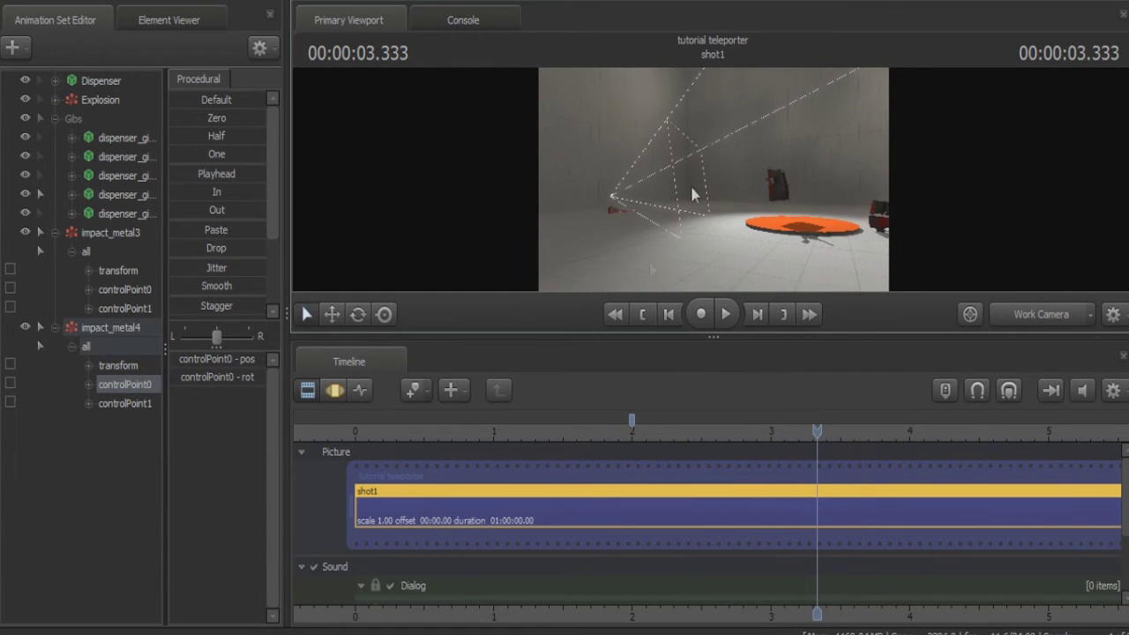
pyautogui.click(362, 389)
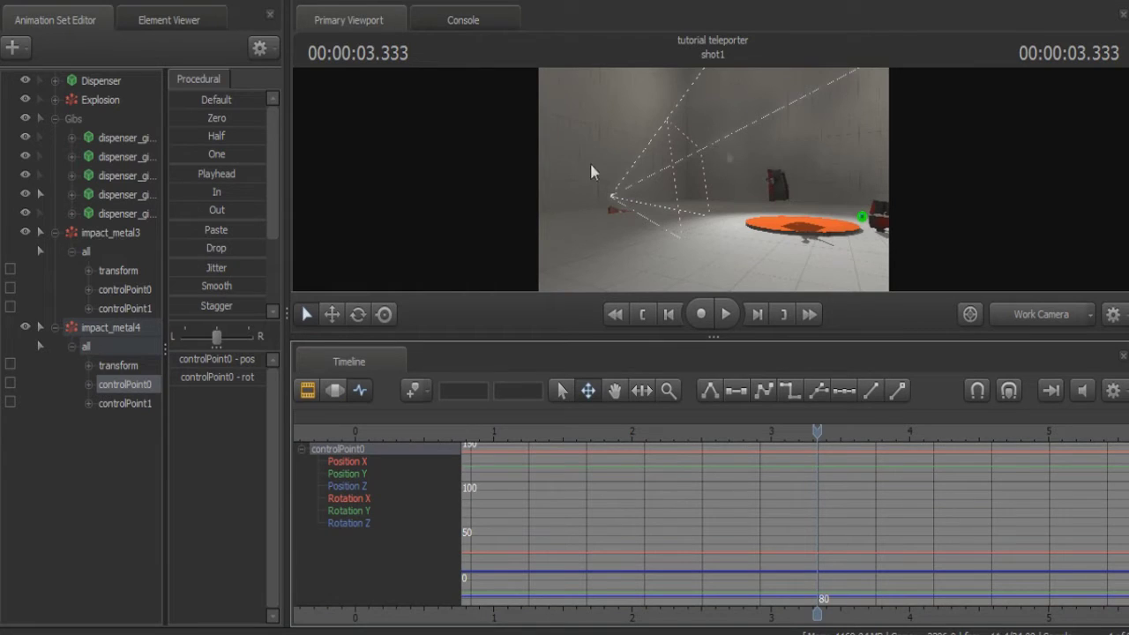
pyautogui.click(794, 233)
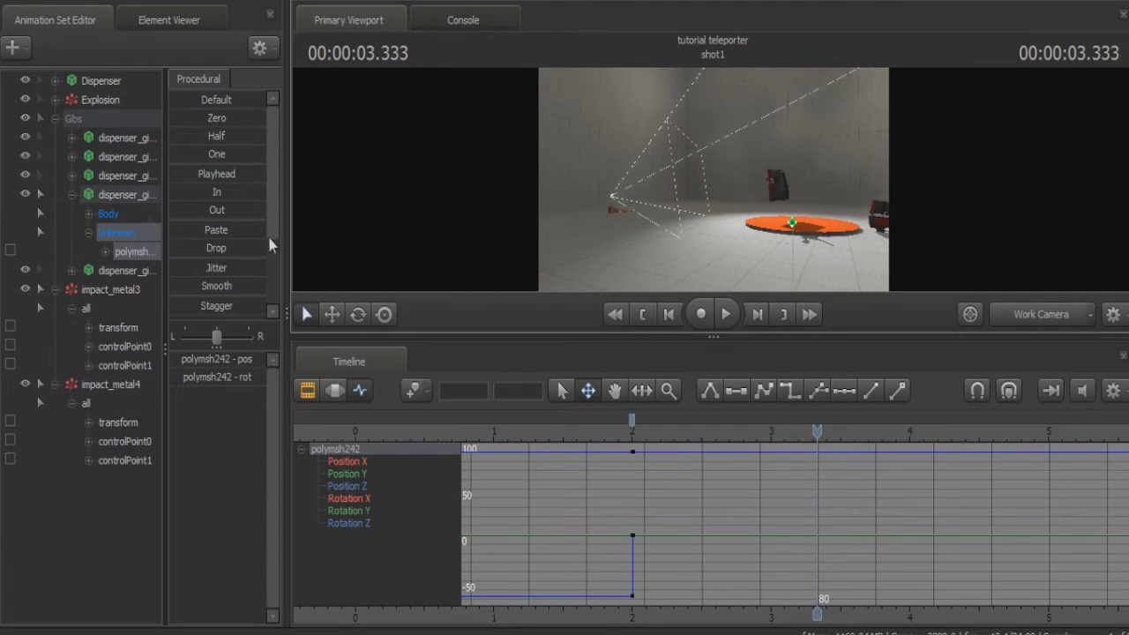
pyautogui.click(25, 194)
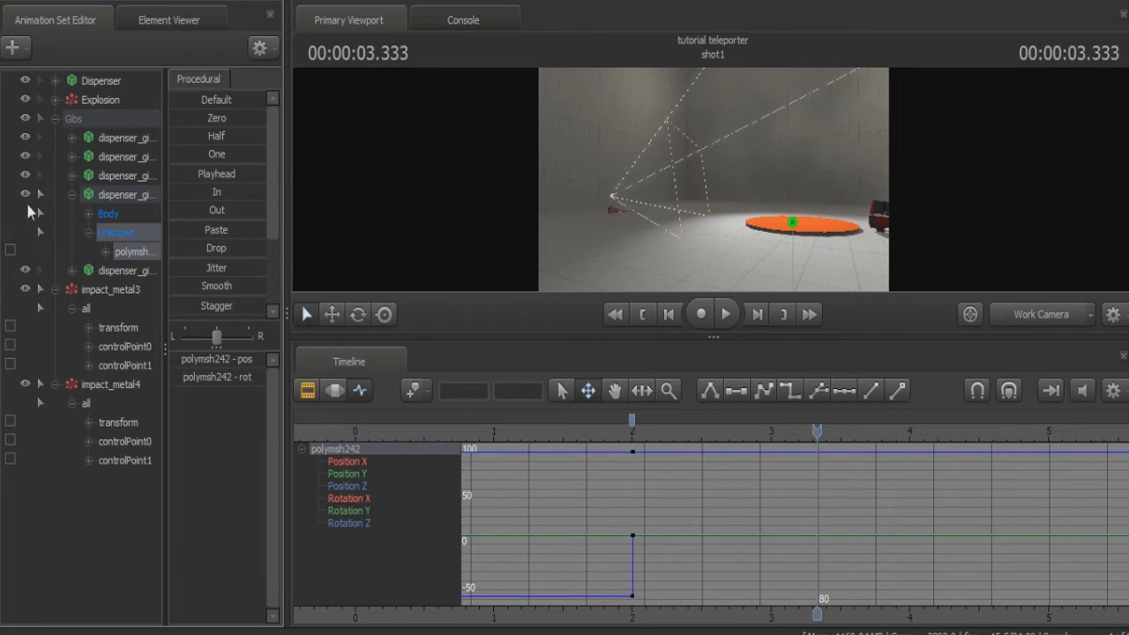
pyautogui.click(25, 194)
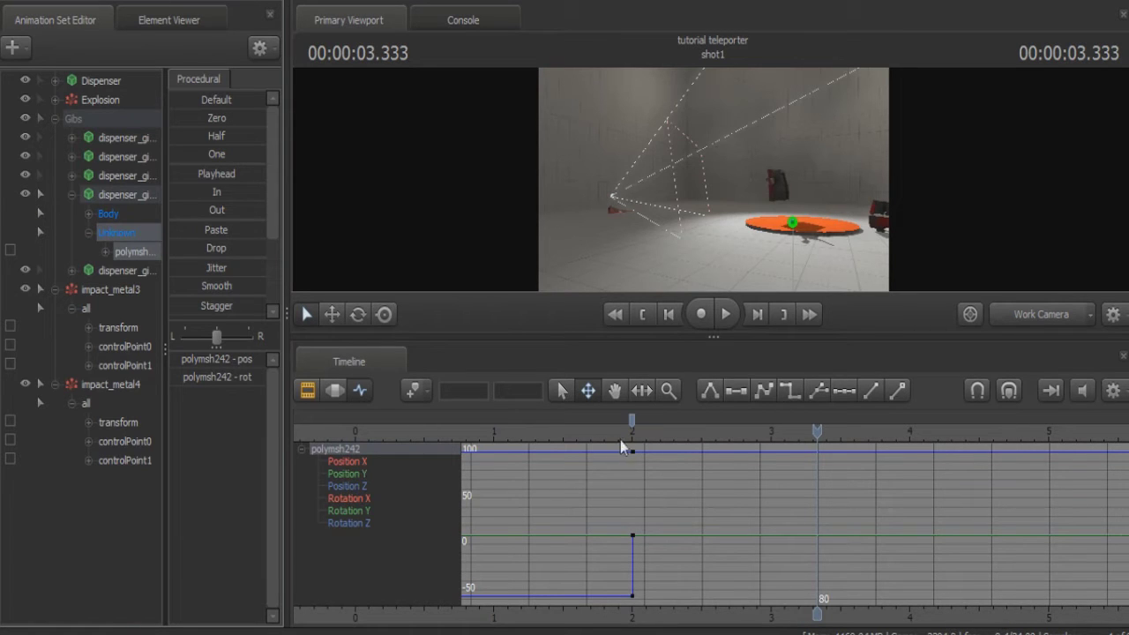
# - Select polymsh242's keys at 2 s and move the piece away from the orange pad, past the camera, at 3.264 s
pyautogui.click(631, 417)
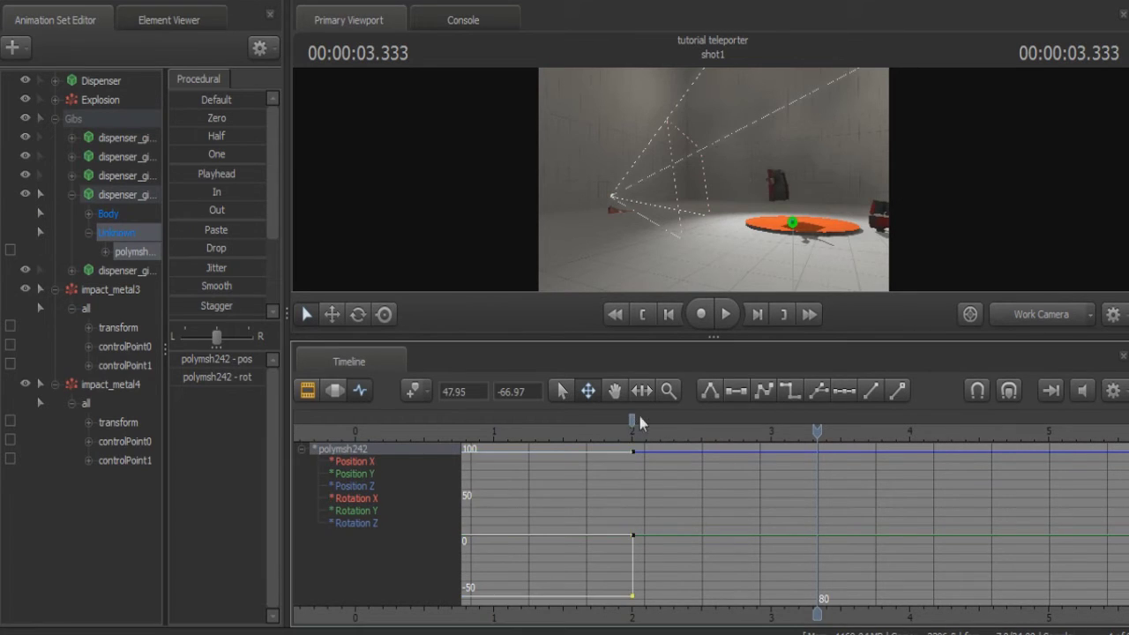
pyautogui.scroll(6, 644, 426)
pyautogui.moveTo(686, 604); pyautogui.dragTo(1050, 564, button='middle')
pyautogui.scroll(-1, 610, 494)
pyautogui.click(551, 421)
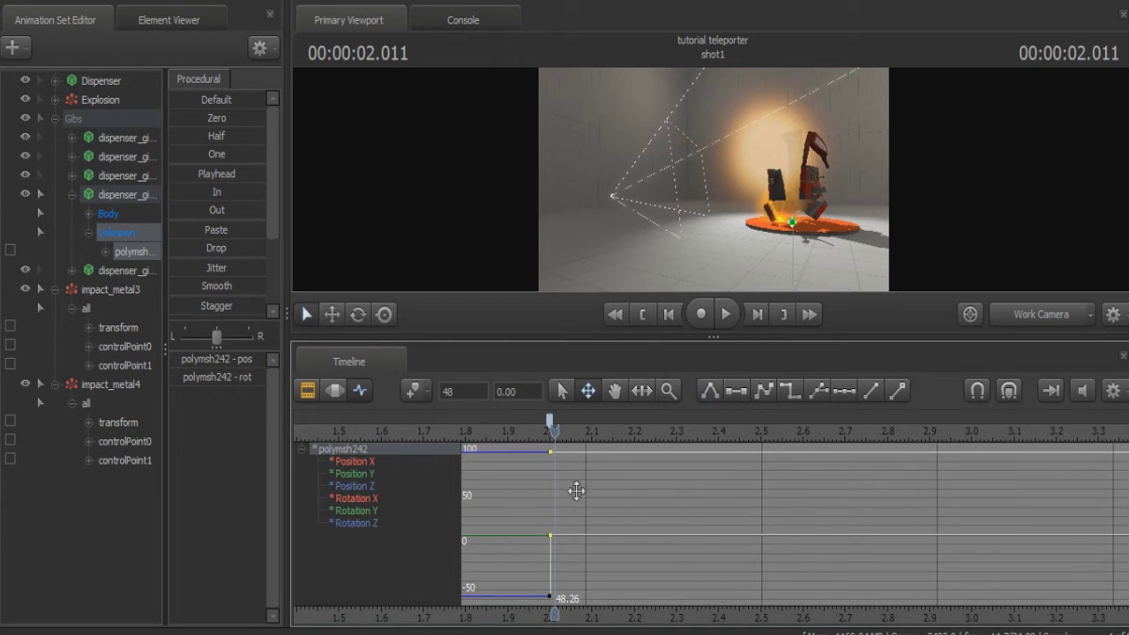
pyautogui.scroll(-3, 576, 491)
pyautogui.click(811, 433)
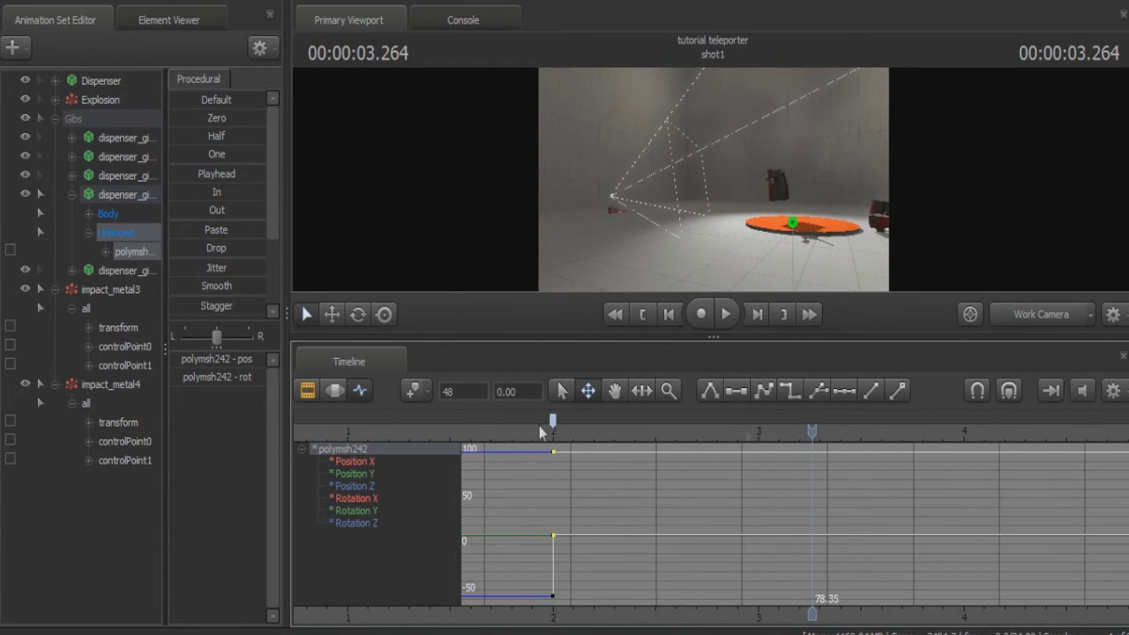
pyautogui.click(331, 314)
pyautogui.moveTo(803, 231); pyautogui.dragTo(540, 229)
pyautogui.moveTo(716, 185); pyautogui.dragTo(683, 187)
# - Rotate the polymsh242 piece on two axes at 3.264 s so it tumbles as it flies
pyautogui.click(358, 315)
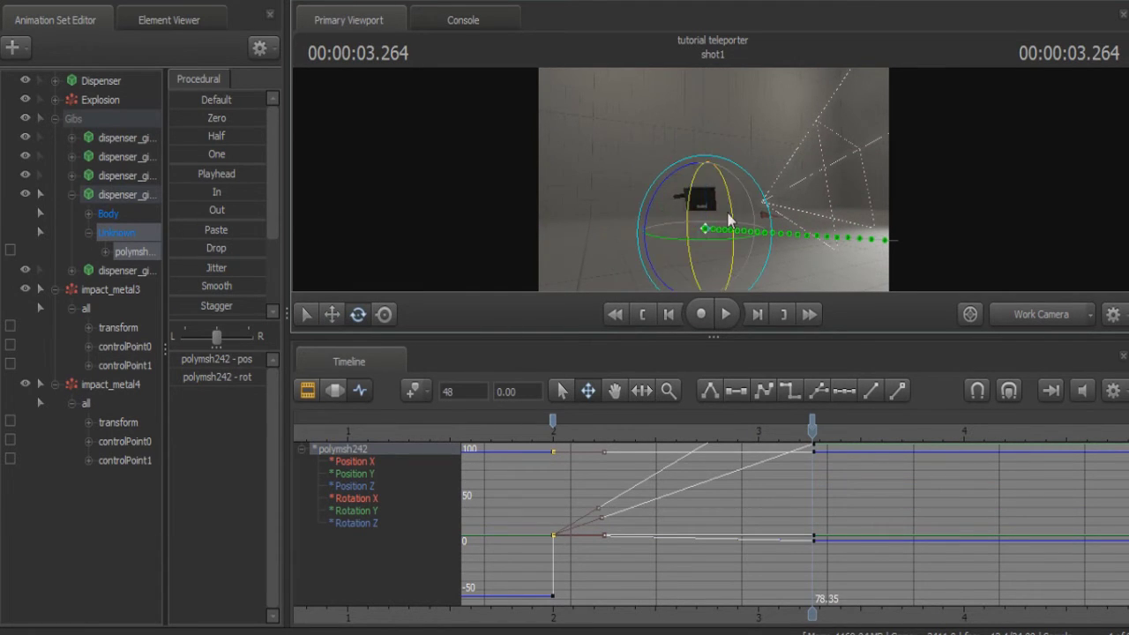
pyautogui.moveTo(732, 217); pyautogui.dragTo(694, 201)
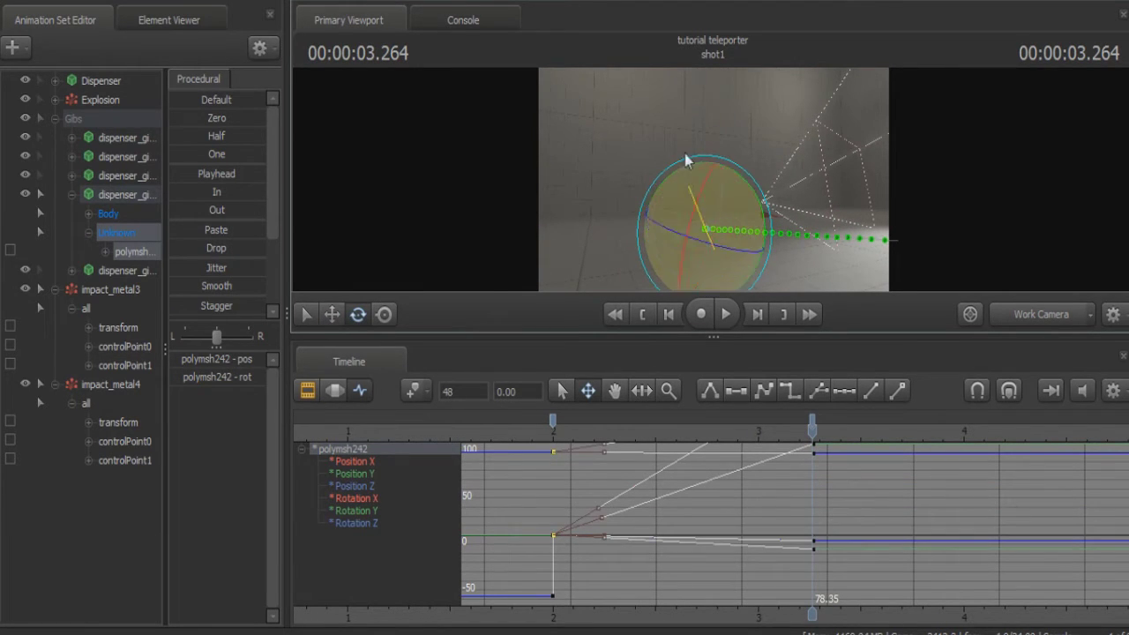
pyautogui.moveTo(685, 153); pyautogui.dragTo(711, 226)
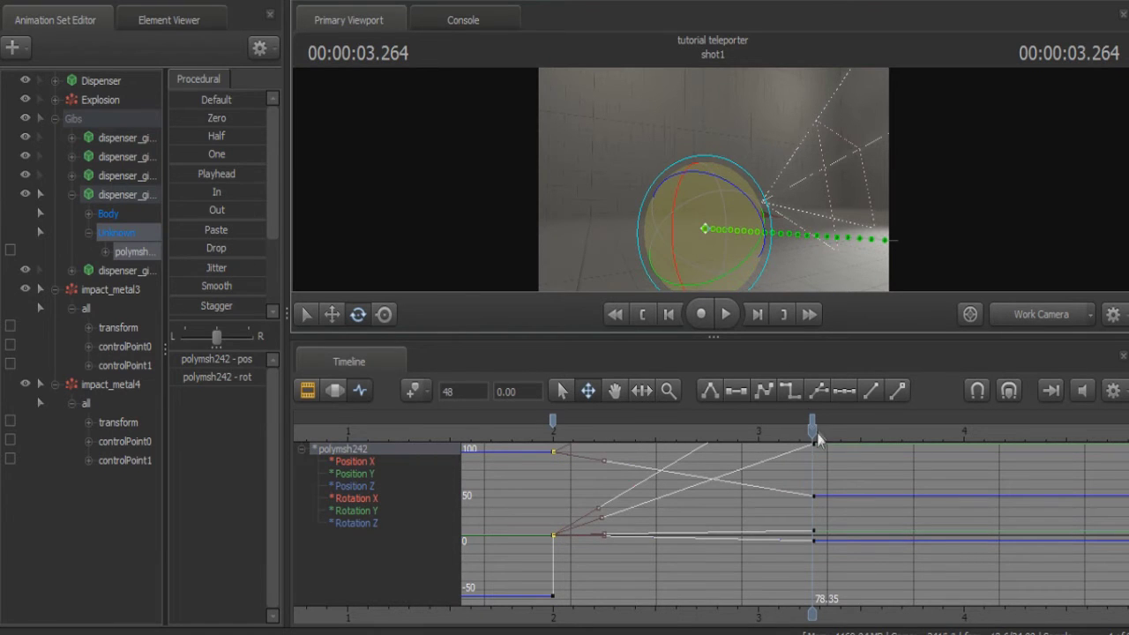
# - Check polymsh242's tumbling flight through the Work Camera by scrubbing back and playing from about 2.134 s
pyautogui.moveTo(816, 433); pyautogui.dragTo(657, 433)
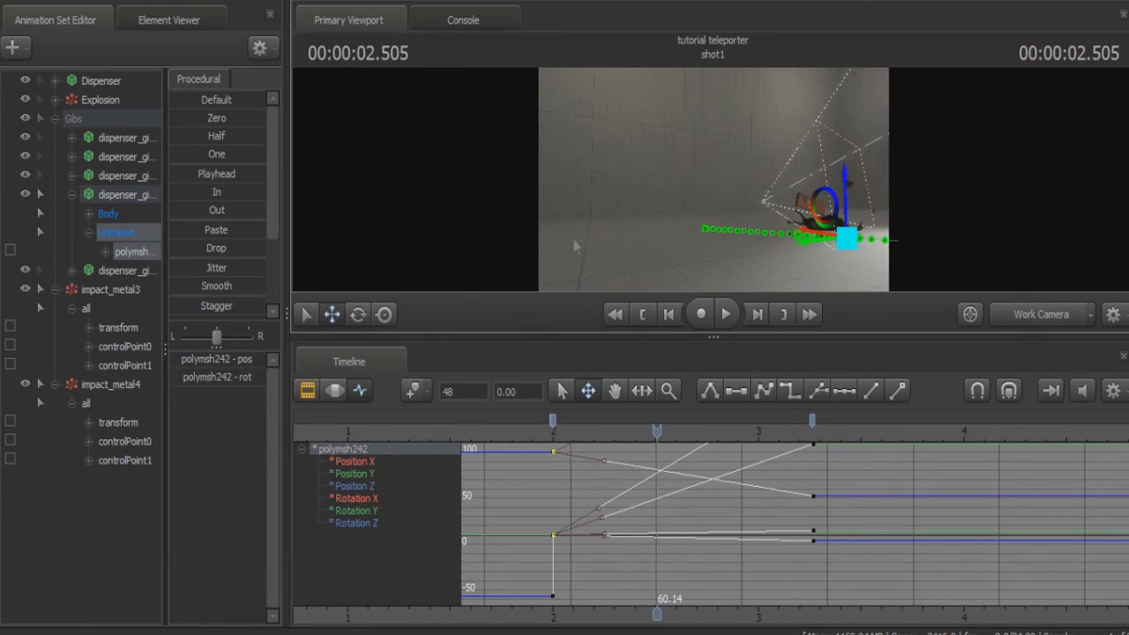
pyautogui.moveTo(573, 246); pyautogui.dragTo(714, 100)
pyautogui.moveTo(654, 433); pyautogui.dragTo(581, 432)
pyautogui.click(309, 390)
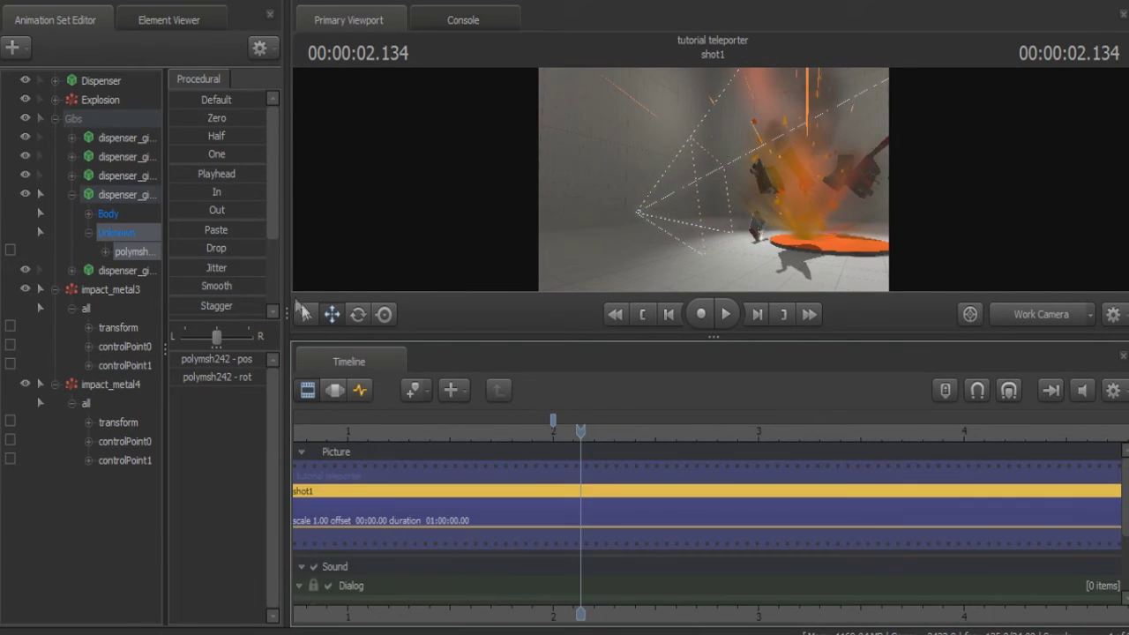
pyautogui.press('space')
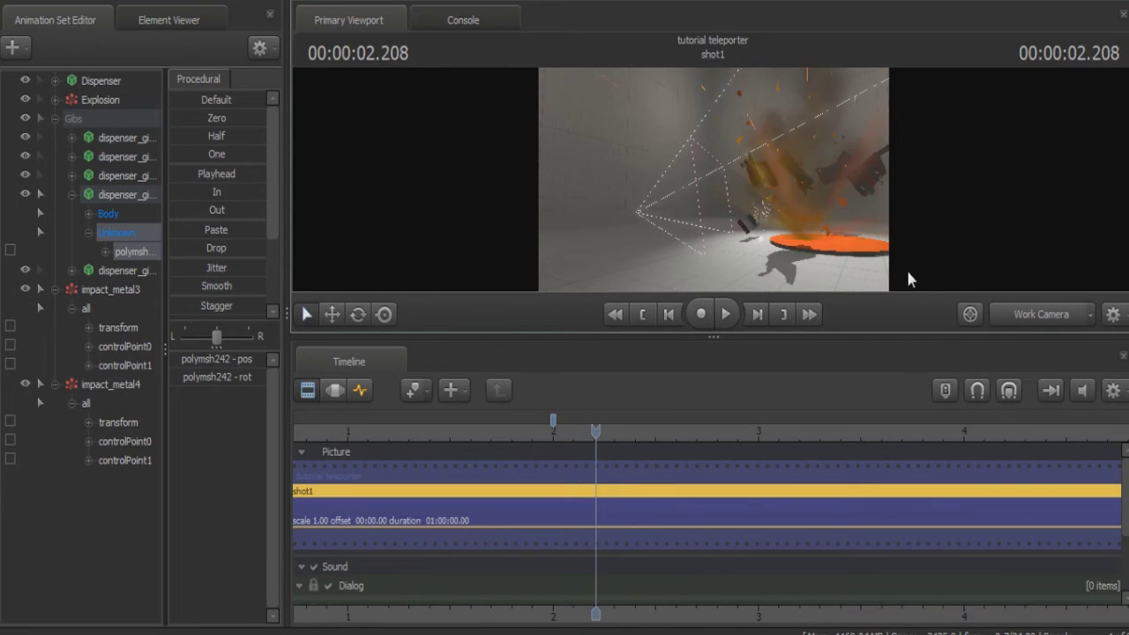
pyautogui.press('space')
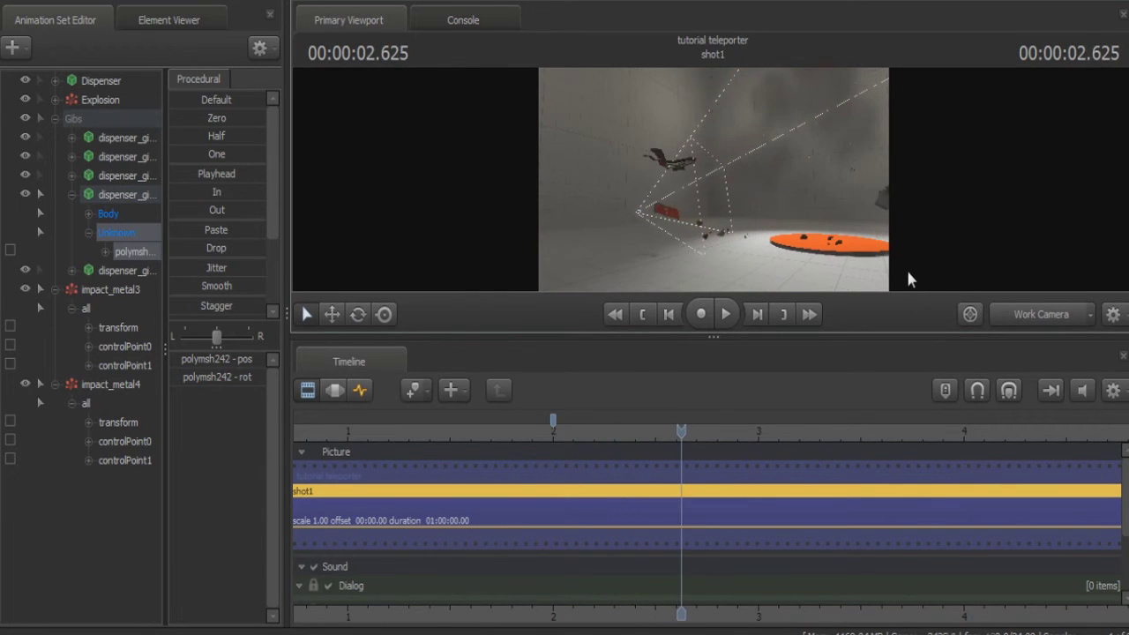
# - Switch the viewport to camera1 and play the explosion from 1.958 s
pyautogui.click(1023, 315)
pyautogui.press('Left')
pyautogui.press('Left')
pyautogui.press('Left')
pyautogui.press('Left')
pyautogui.press('Left')
pyautogui.press('Left')
pyautogui.press('Left')
pyautogui.press('Left')
pyautogui.press('Left')
pyautogui.press('Left')
pyautogui.press('Left')
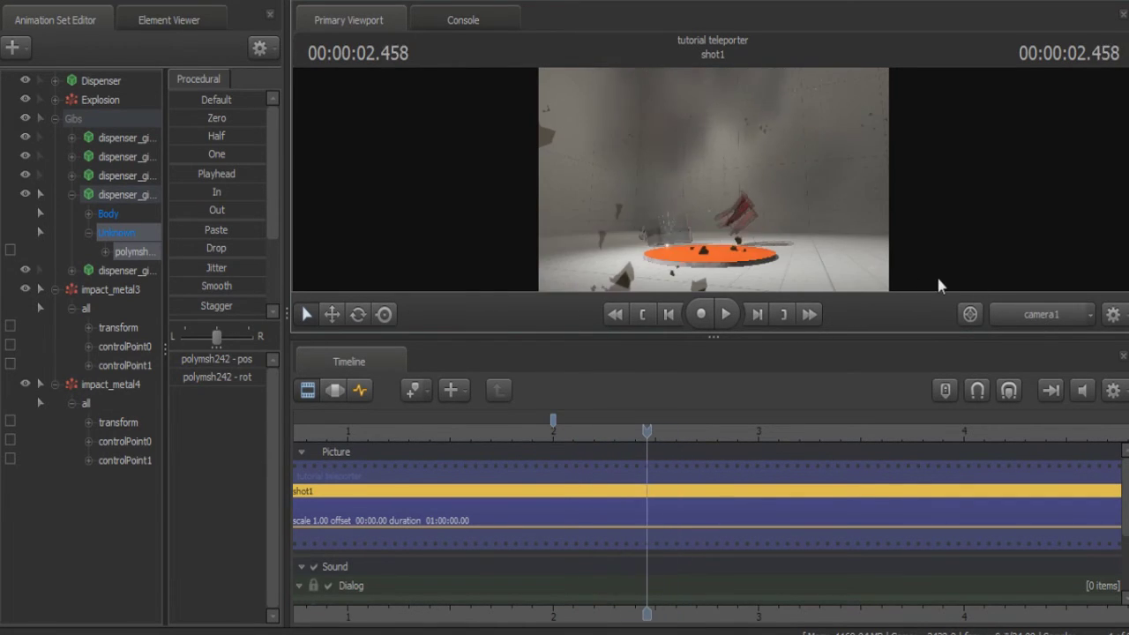
pyautogui.press('Left')
pyautogui.press('Left')
pyautogui.press('Left')
pyautogui.press('Left')
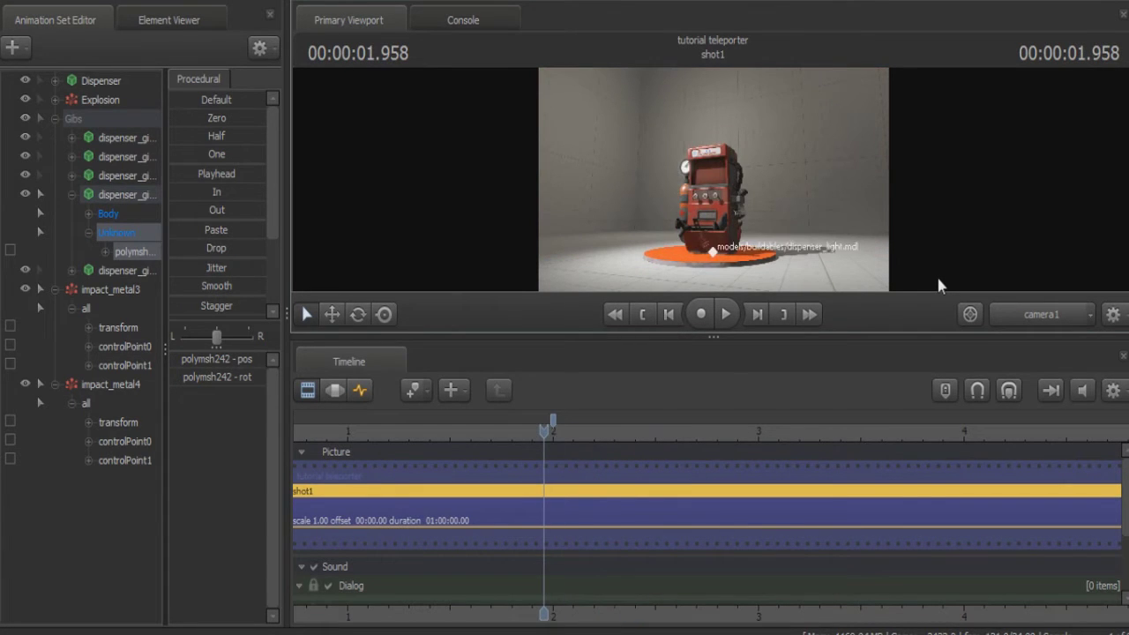
pyautogui.press('space')
pyautogui.press('space')
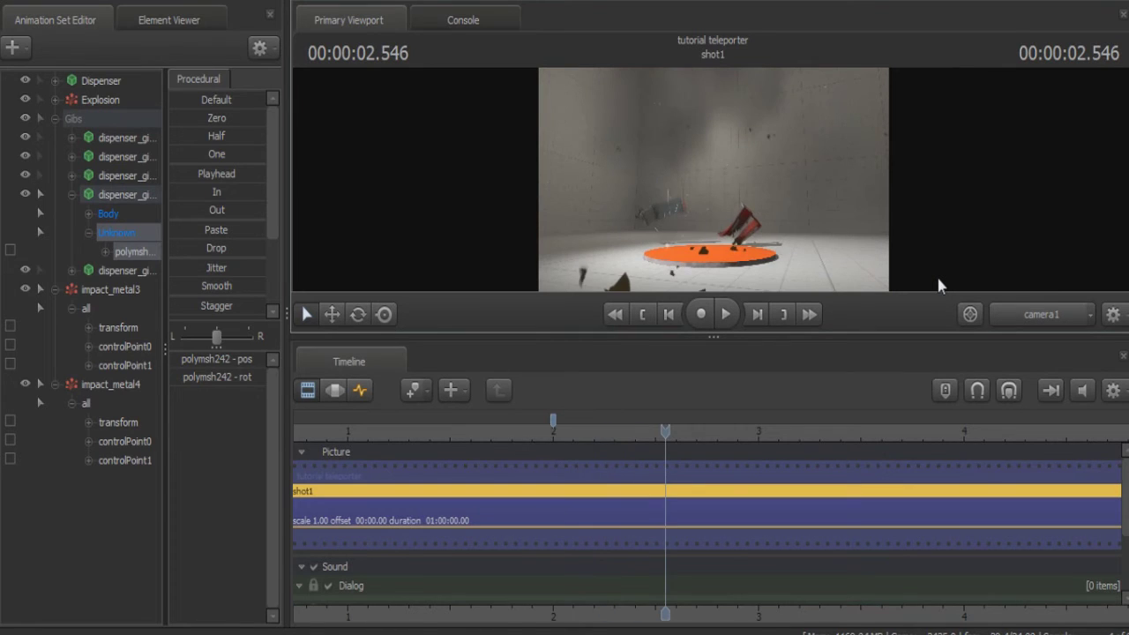
# - Replay the explosion through camera1 from about 2 s, watching the piece pass the lens
pyautogui.press('Left')
pyautogui.press('Left')
pyautogui.press('Left')
pyautogui.press('Left')
pyautogui.press('Left')
pyautogui.press('Left')
pyautogui.press('Left')
pyautogui.press('Left')
pyautogui.press('Left')
pyautogui.press('Left')
pyautogui.press('Left')
pyautogui.press('Left')
pyautogui.press('Left')
pyautogui.press('space')
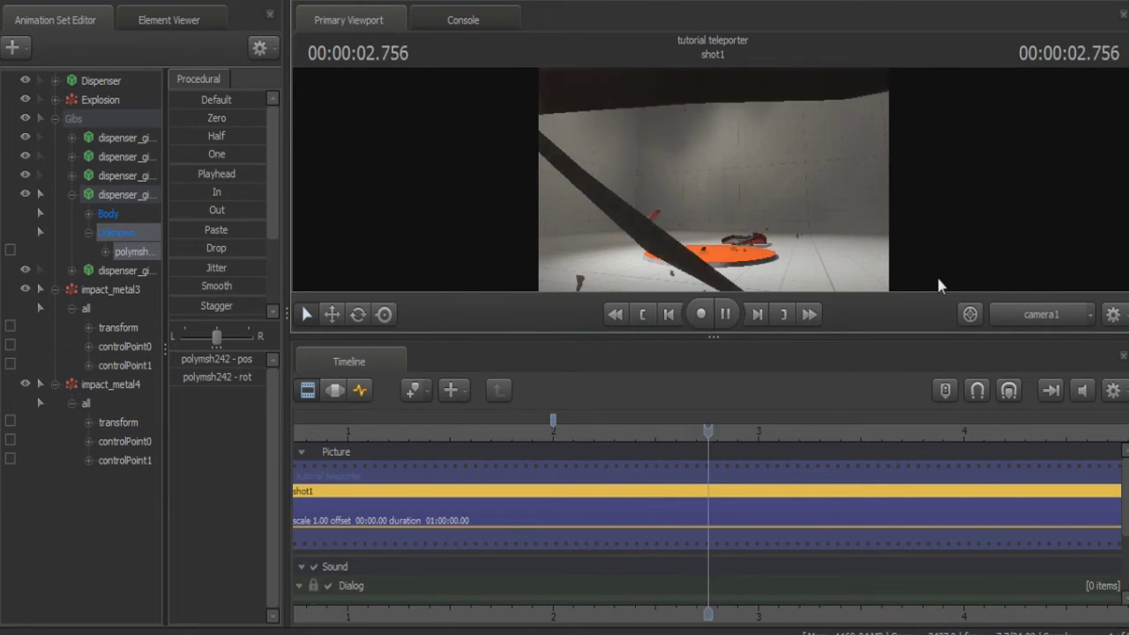
pyautogui.press('space')
pyautogui.press('space')
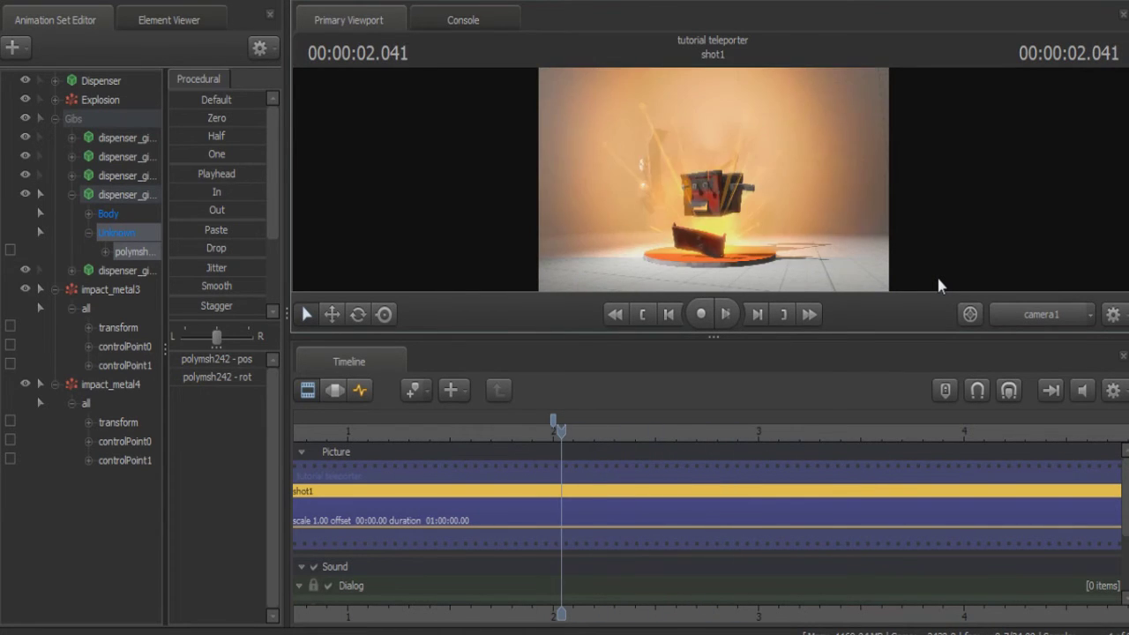
pyautogui.press('space')
# - Inspect the debris passing camera1 and landing frame by frame, from about 2.958 to 3.208 s
pyautogui.press('Left')
pyautogui.press('Left')
pyautogui.press('Left')
pyautogui.press('Left')
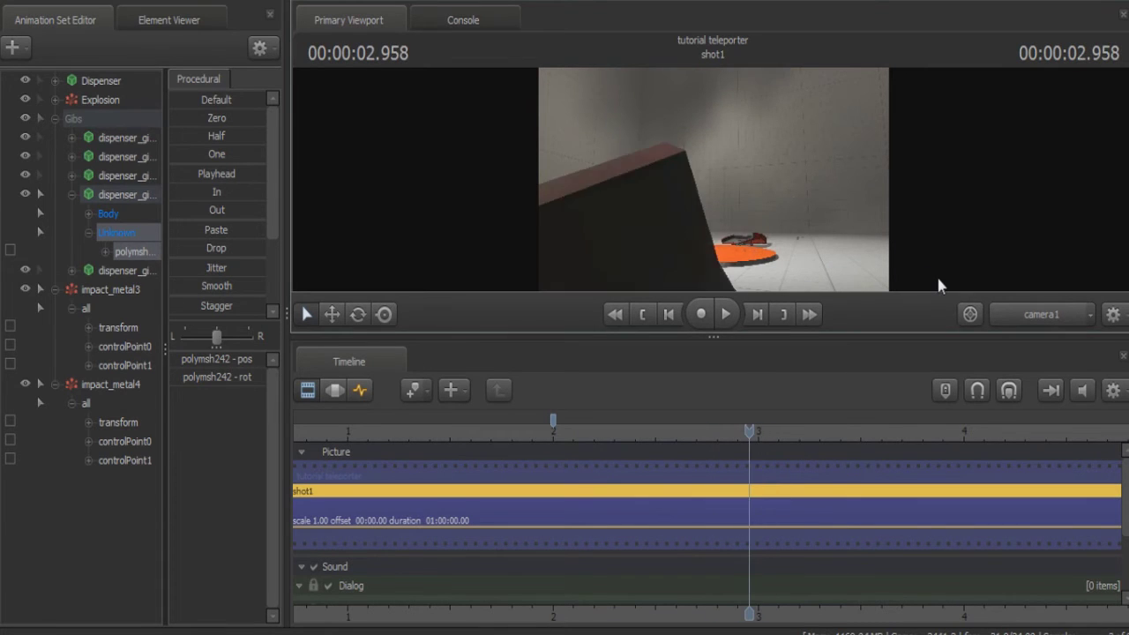
pyautogui.press('Right')
pyautogui.press('Right')
pyautogui.press('Right')
pyautogui.press('Right')
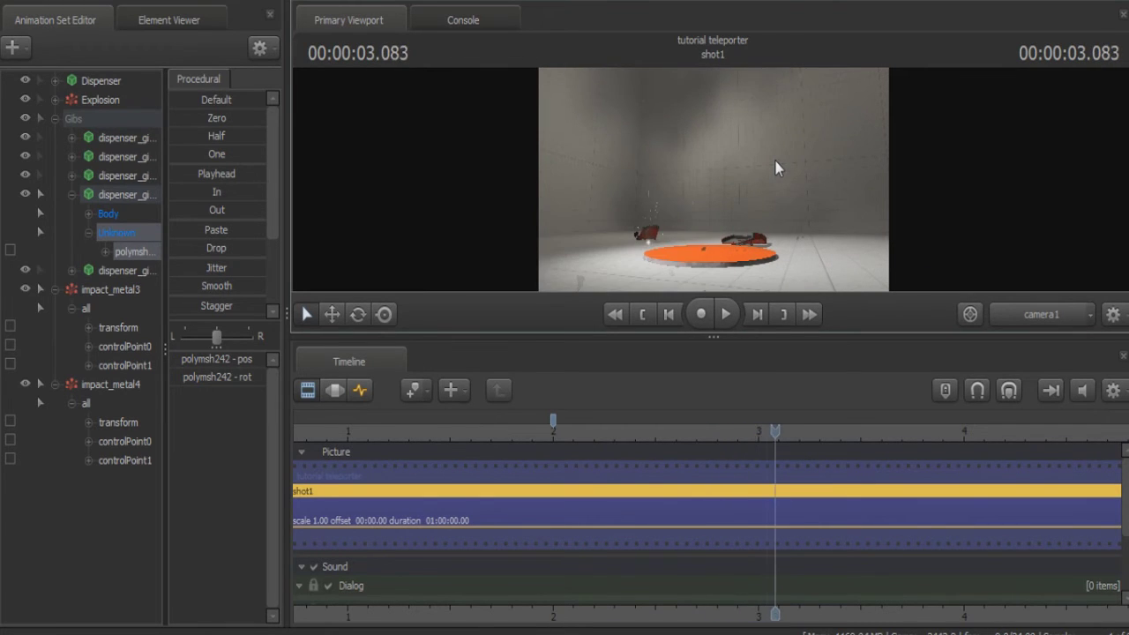
pyautogui.press('Left')
pyautogui.press('Right')
pyautogui.press('Right')
pyautogui.press('Right')
pyautogui.press('Right')
pyautogui.press('Right')
pyautogui.press('Right')
pyautogui.press('Right')
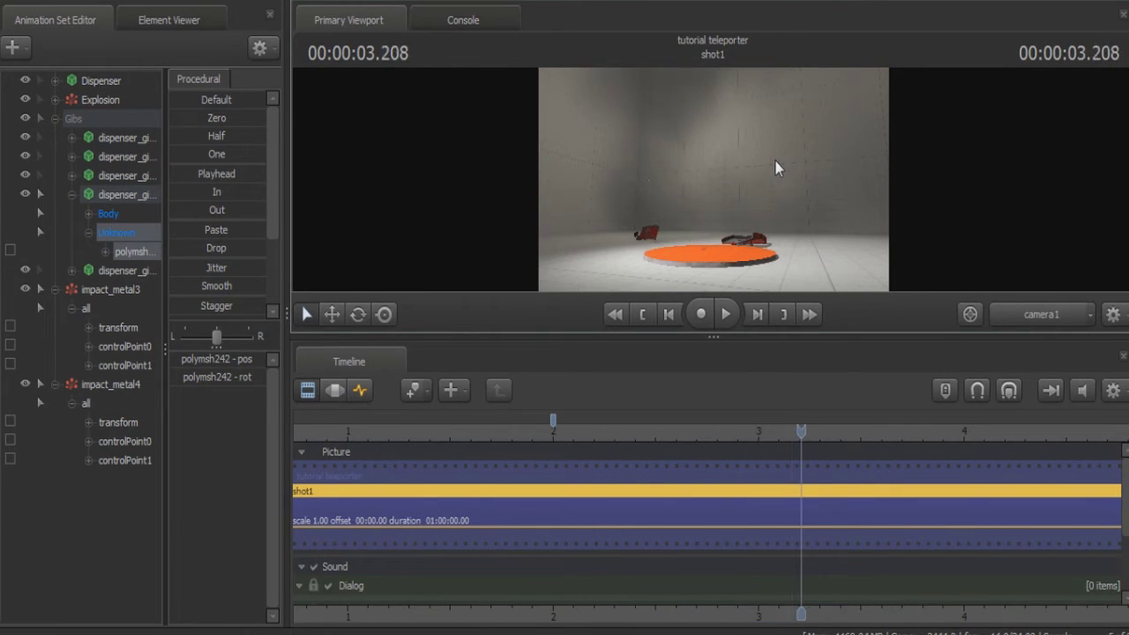
# - Return the playhead to 2.000 s, collapse the Gibs group, and hide impact_metal3 and impact_metal4 from the animation set list
pyautogui.moveTo(833, 428); pyautogui.dragTo(551, 430)
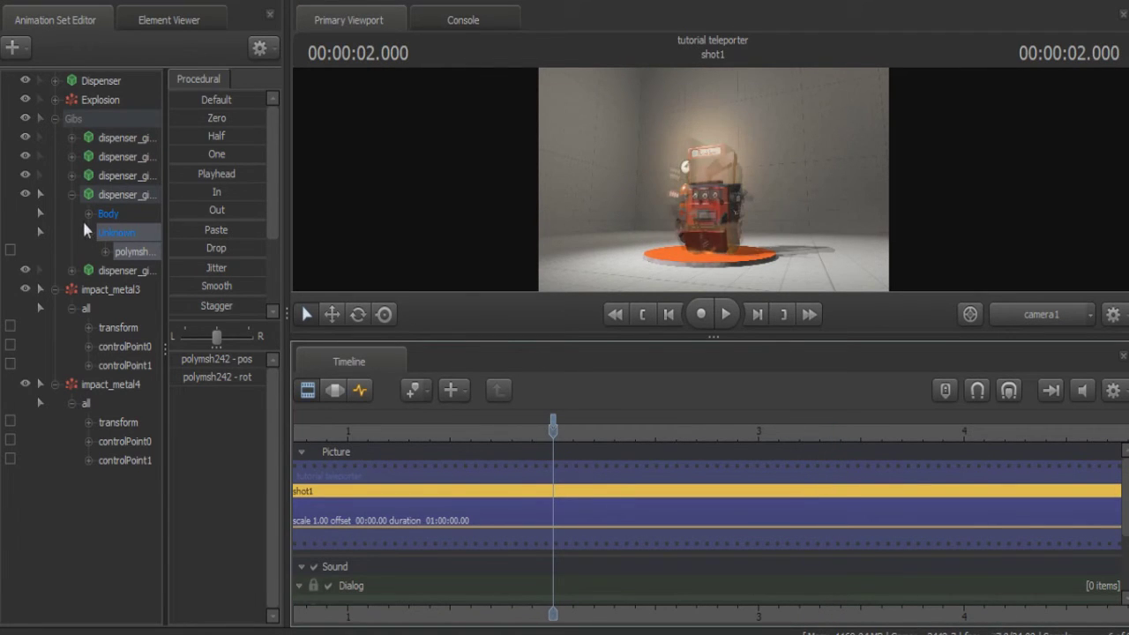
pyautogui.click(55, 119)
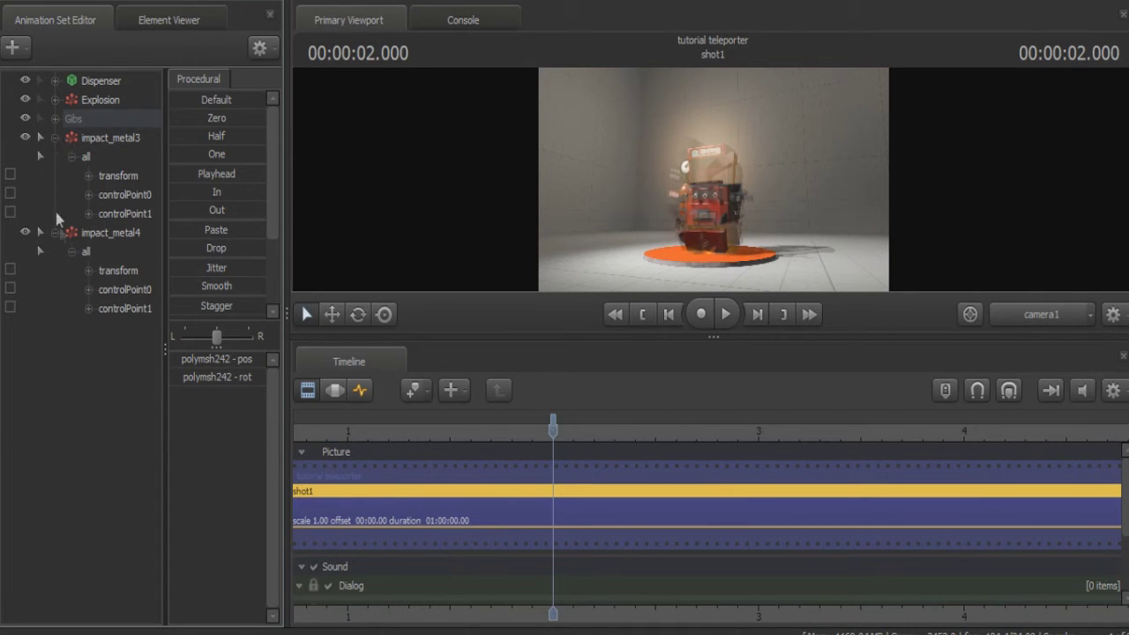
pyautogui.click(55, 232)
pyautogui.click(54, 138)
pyautogui.click(93, 142)
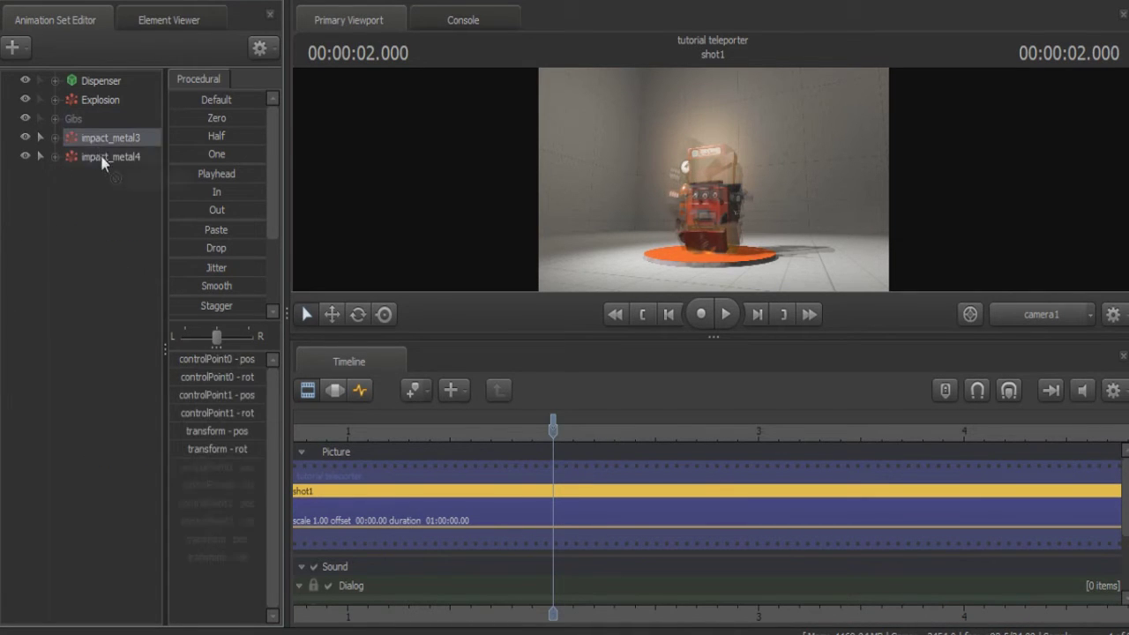
pyautogui.keyDown('ctrl'); pyautogui.click(100, 156); pyautogui.keyUp('ctrl')
pyautogui.rightClick(103, 159)
pyautogui.click(167, 243)
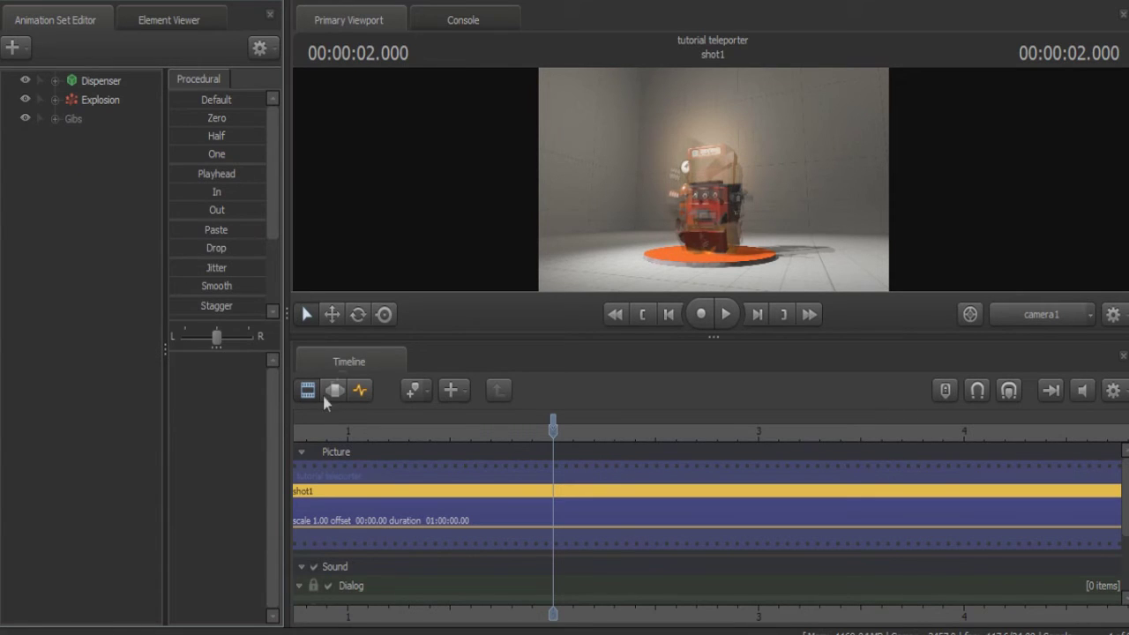
# - Show camera1 in the animation set list and adjust its focal distance, aperture, tone map scale and bloom scale for the whole shot
pyautogui.rightClick(77, 179)
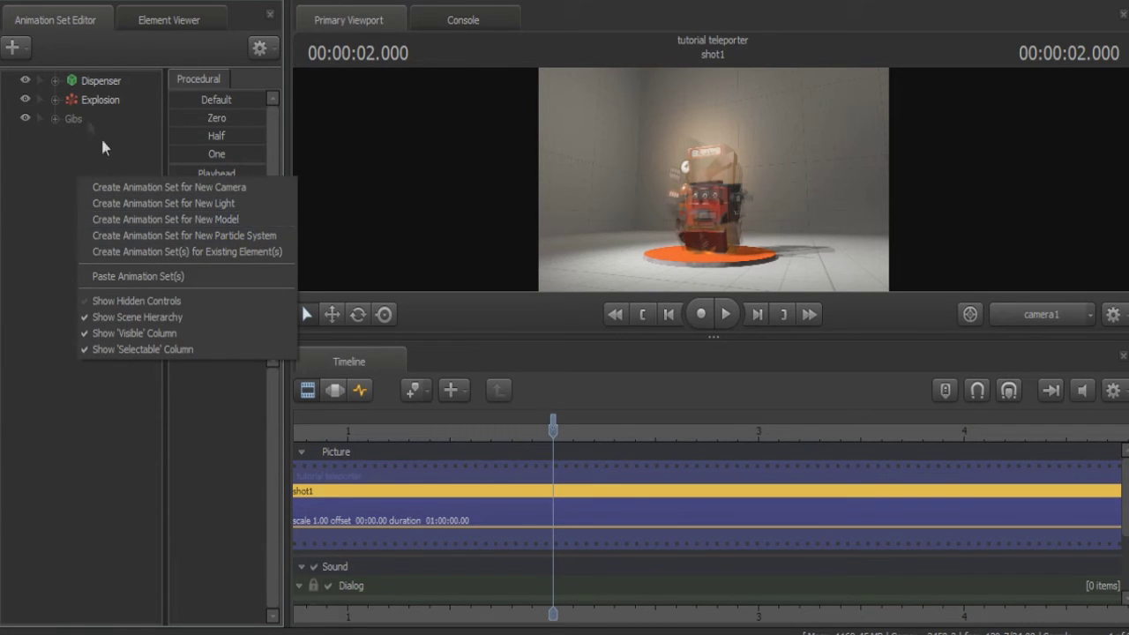
pyautogui.click(1091, 321)
pyautogui.click(1091, 321)
pyautogui.click(1062, 407)
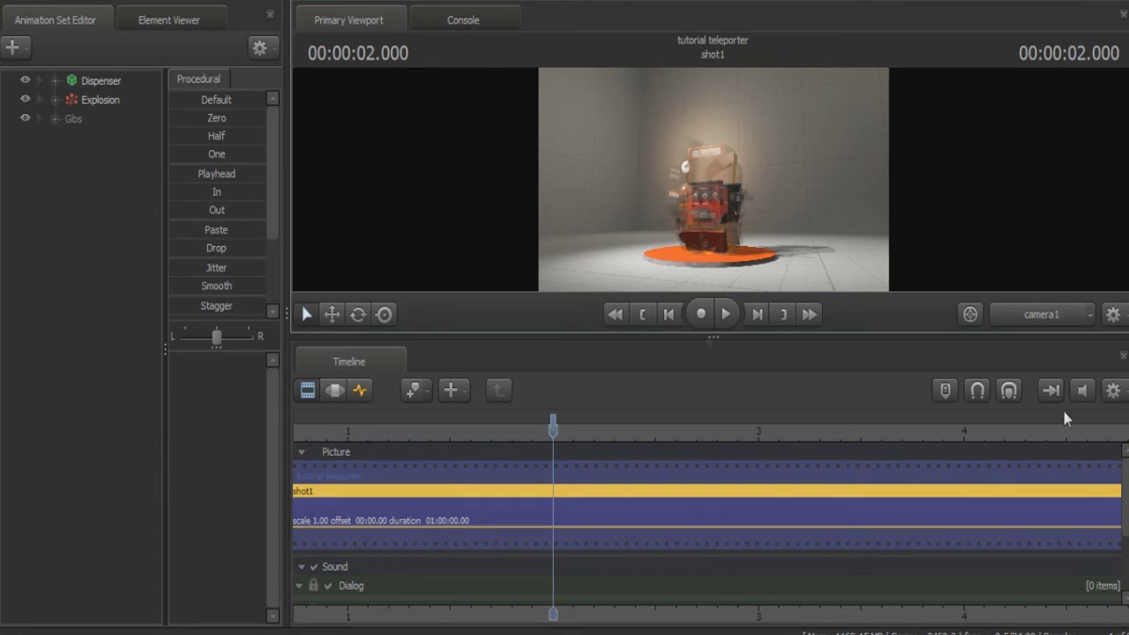
pyautogui.click(334, 391)
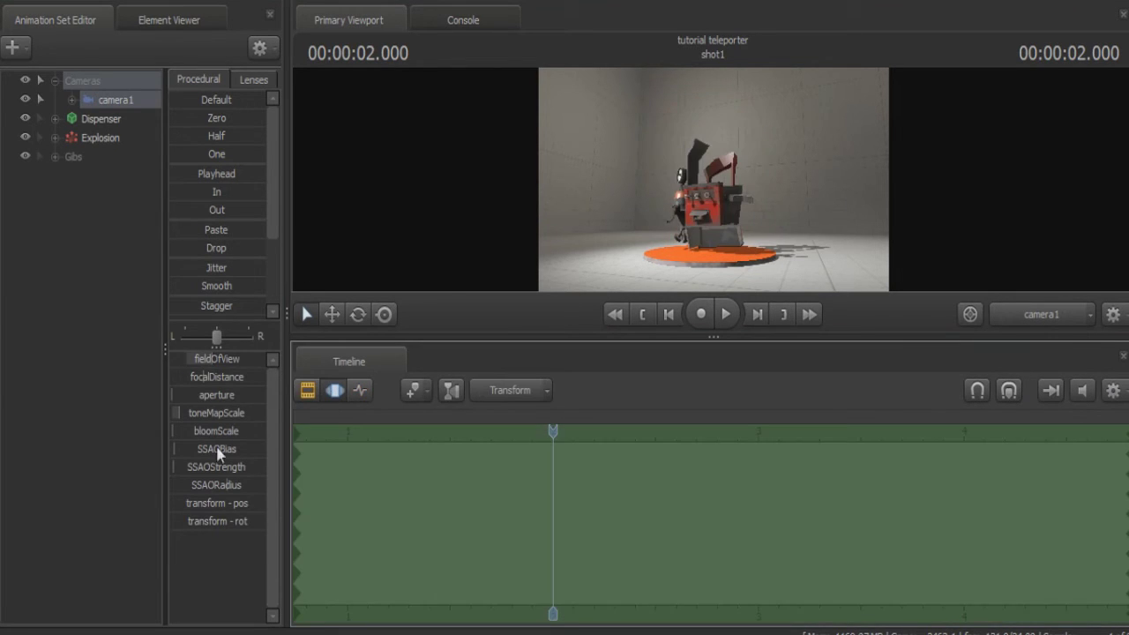
pyautogui.moveTo(217, 359); pyautogui.dragTo(261, 394)
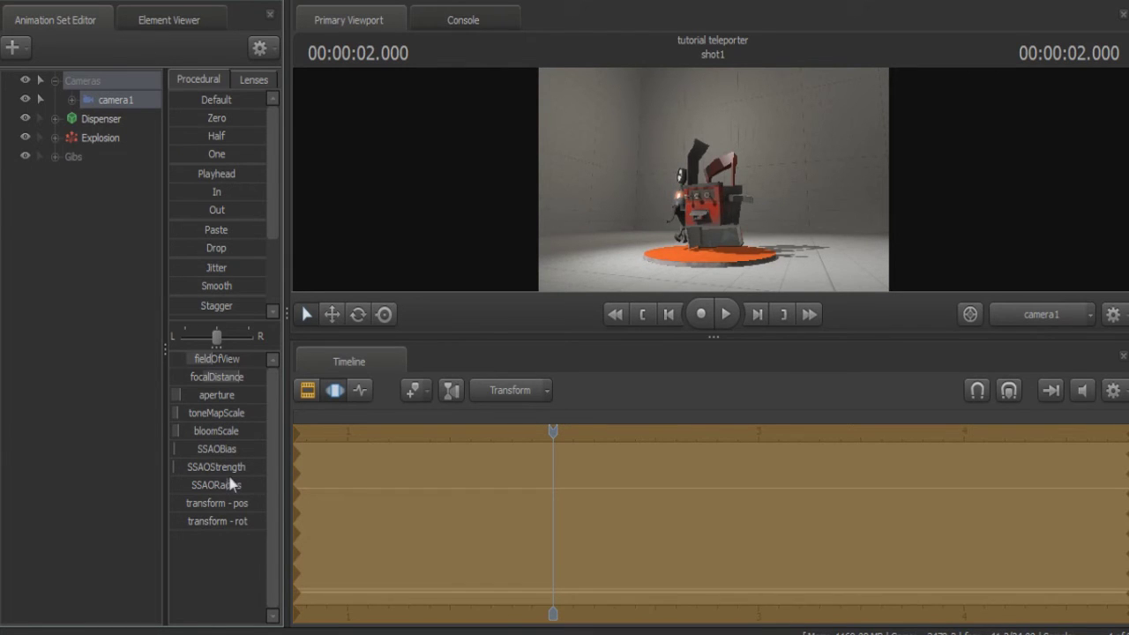
# - Enable ambient occlusion in the render settings, with 32 depth of field samples and 16 motion blur samples
pyautogui.rightClick(752, 155)
pyautogui.click(774, 178)
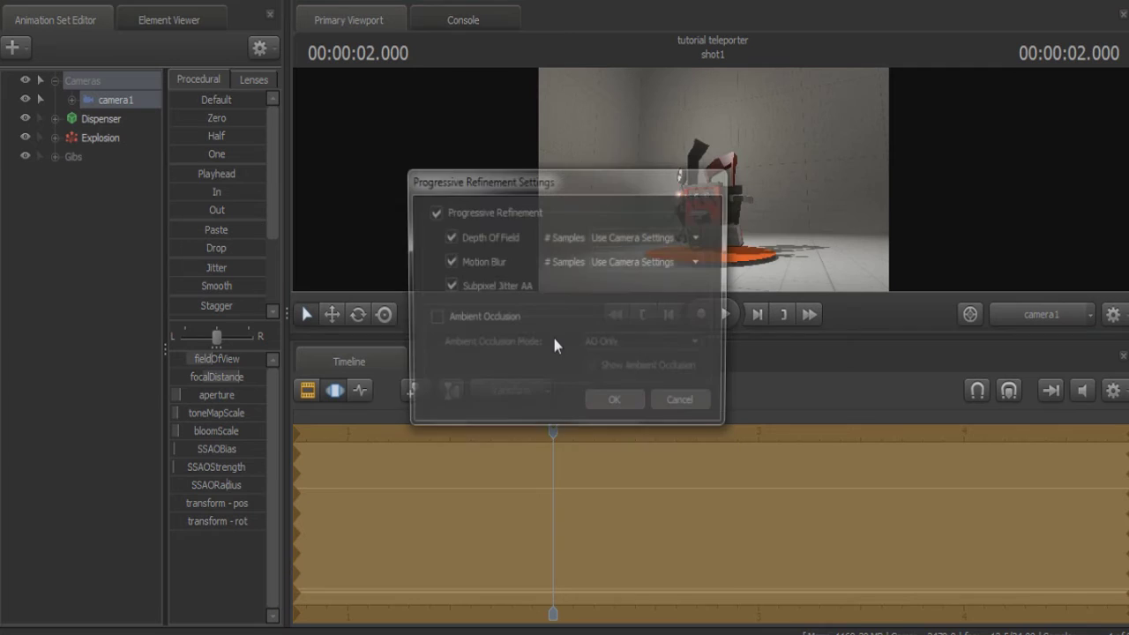
pyautogui.click(498, 320)
pyautogui.click(674, 261)
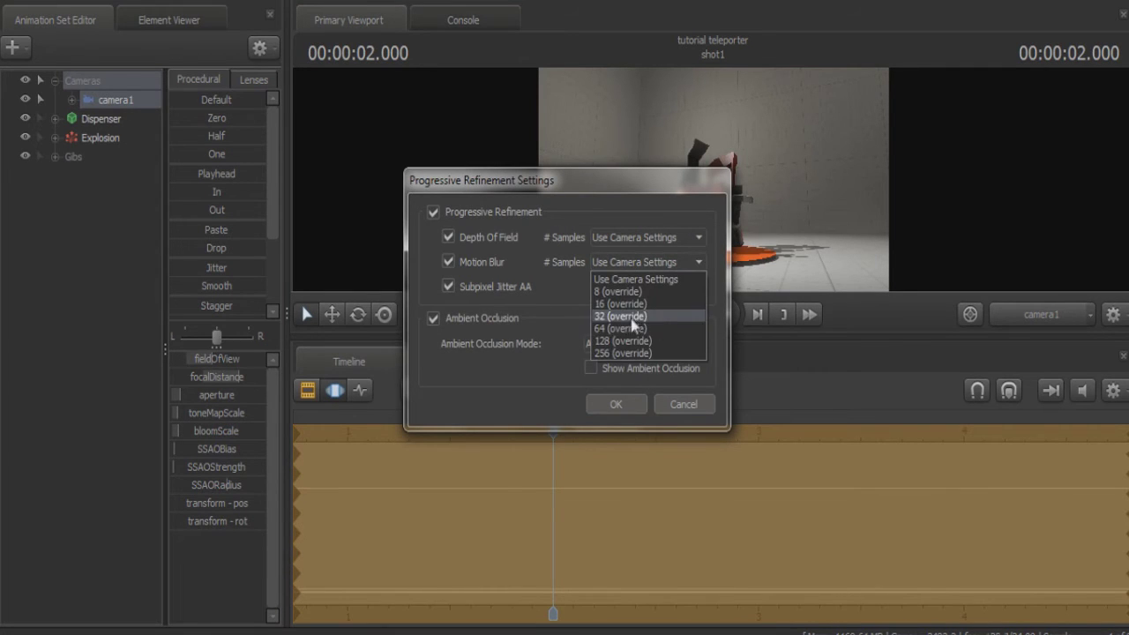
pyautogui.click(633, 316)
pyautogui.click(640, 237)
pyautogui.click(620, 292)
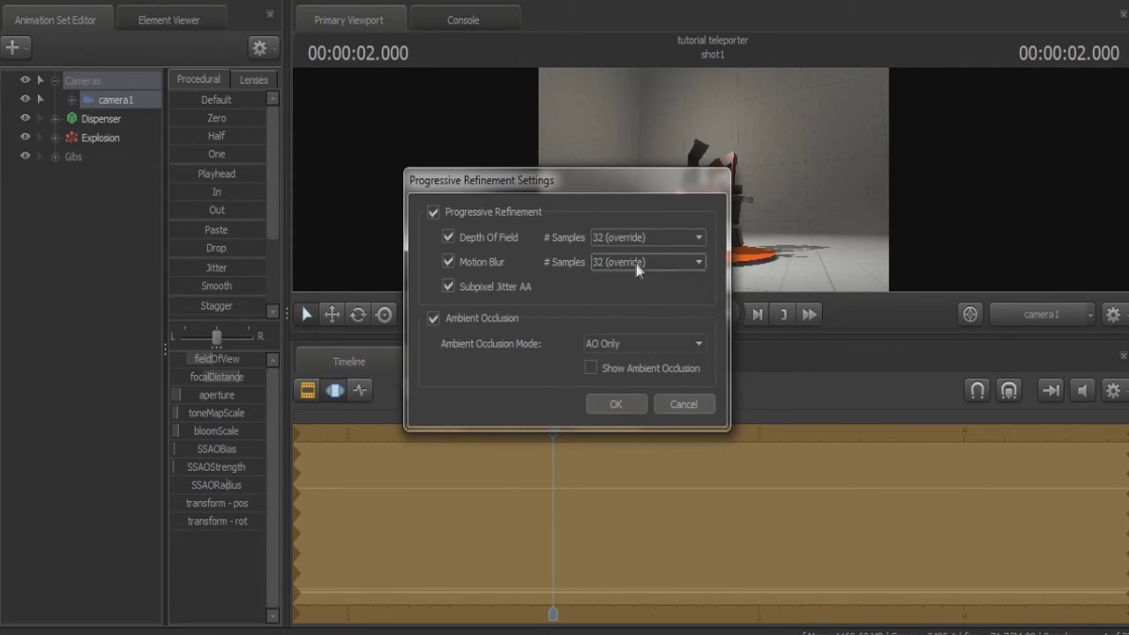
pyautogui.click(638, 262)
pyautogui.click(624, 303)
pyautogui.click(622, 399)
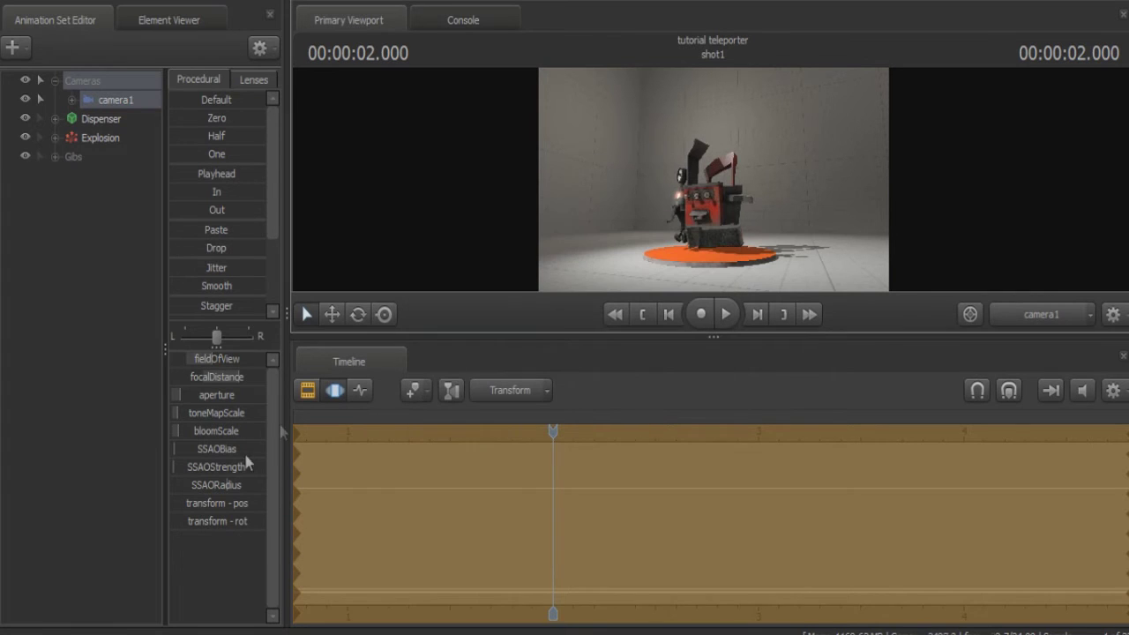
# - Turn on Show Ambient Occlusion in the render settings and enlarge the viewport for a closer view
pyautogui.rightClick(718, 157)
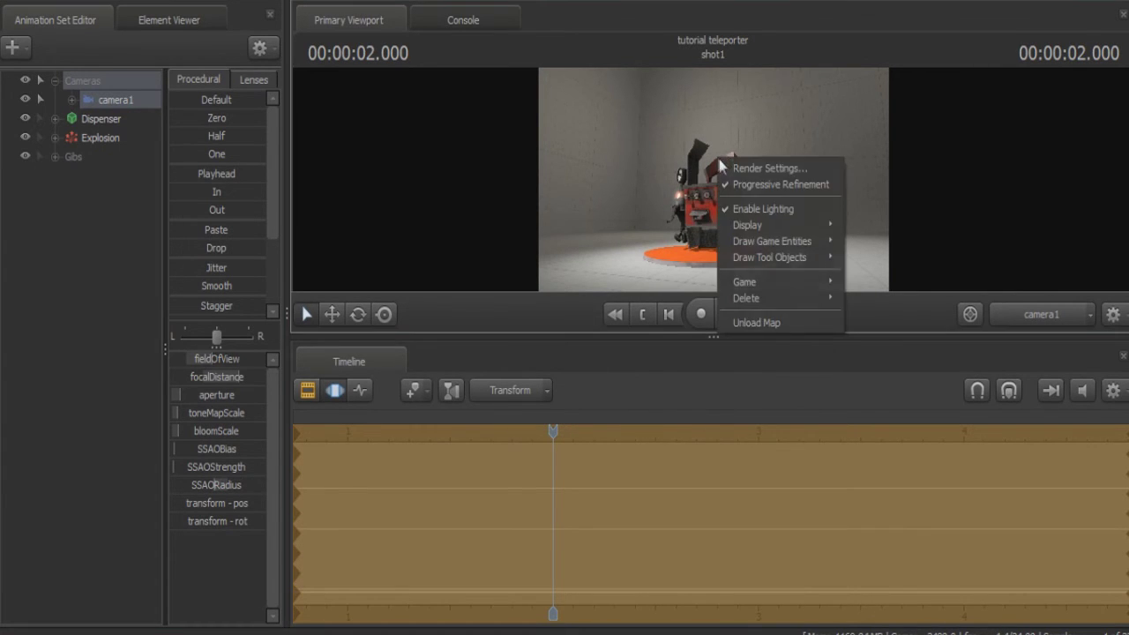
pyautogui.click(758, 181)
pyautogui.click(616, 369)
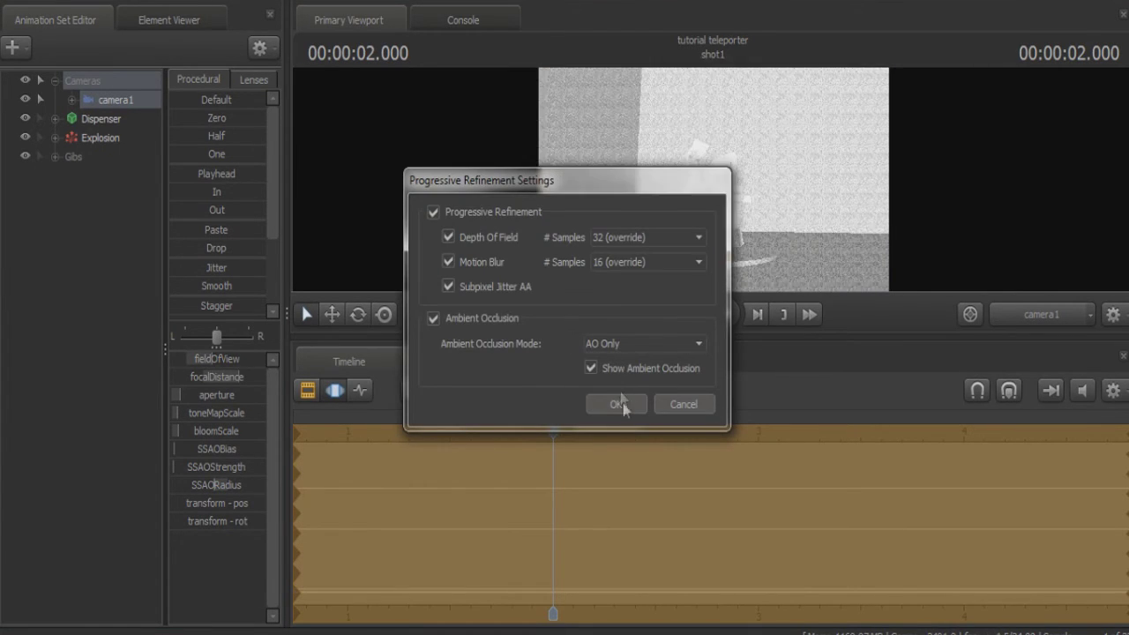
pyautogui.click(617, 402)
pyautogui.moveTo(650, 336); pyautogui.dragTo(645, 473)
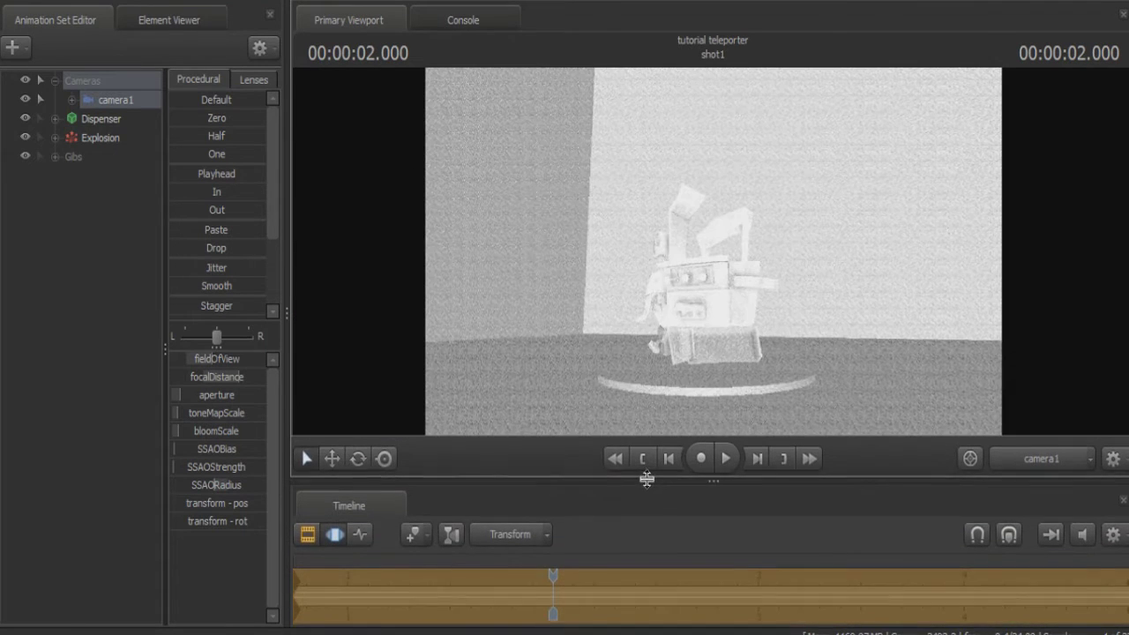
# - Reduce camera1's SSAO radius, raise its SSAO strength and bias, and turn off Show Ambient Occlusion
pyautogui.moveTo(230, 489); pyautogui.dragTo(204, 489)
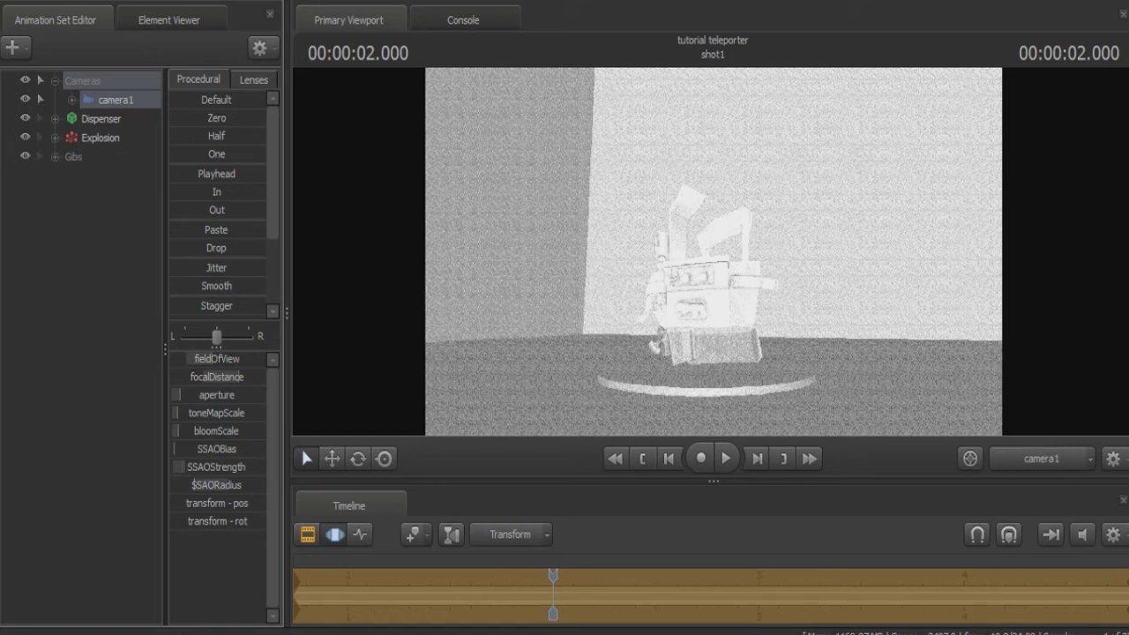
pyautogui.moveTo(175, 449); pyautogui.dragTo(205, 449)
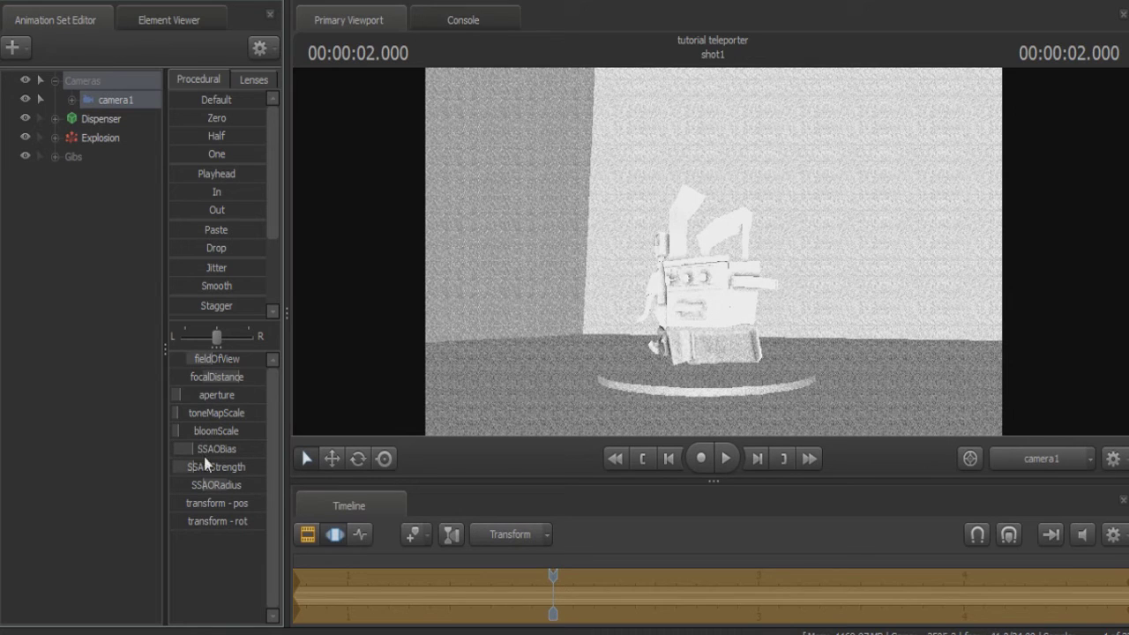
pyautogui.rightClick(557, 302)
pyautogui.click(577, 305)
pyautogui.click(590, 367)
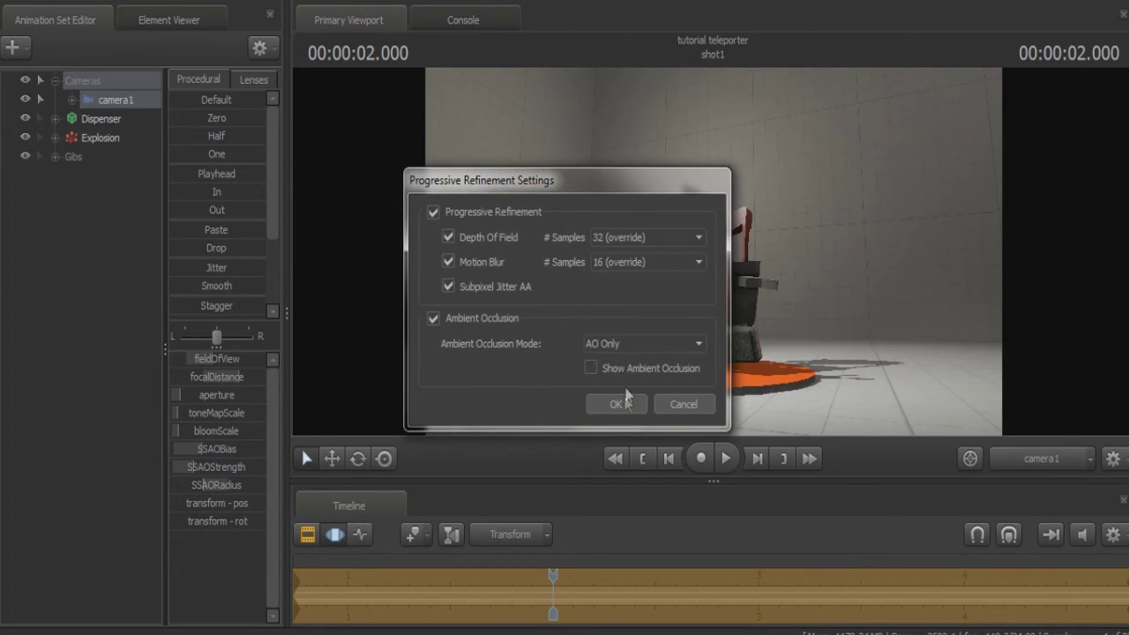
pyautogui.click(621, 403)
# - Trim the end of shot1 in the clip editor so the shot lasts exactly 5 seconds
pyautogui.click(307, 536)
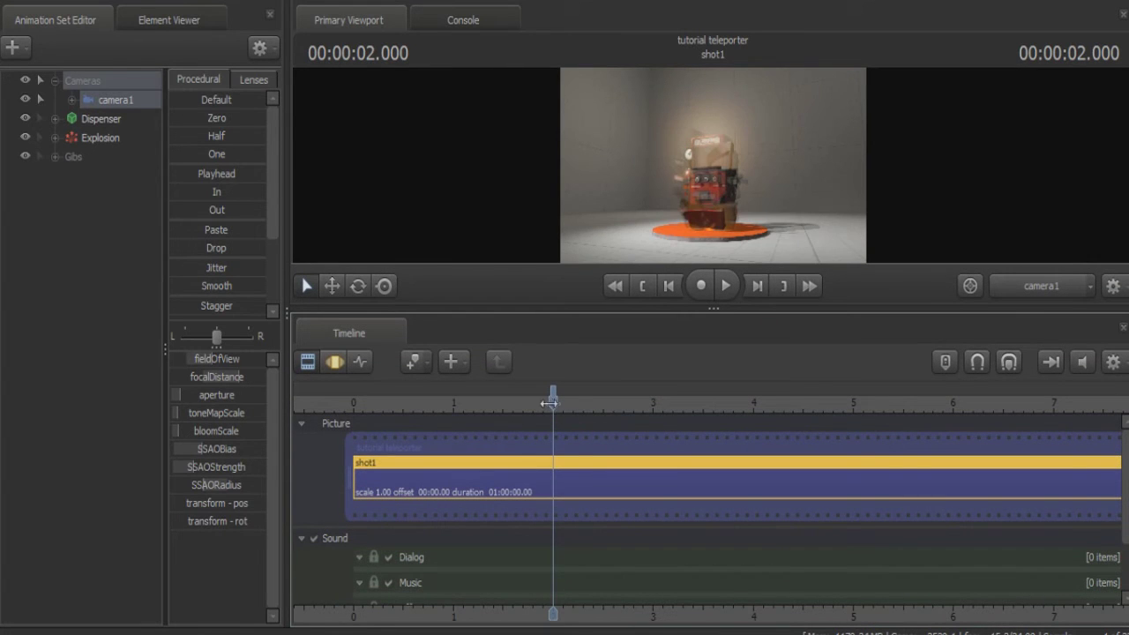
pyautogui.moveTo(549, 402); pyautogui.dragTo(872, 412)
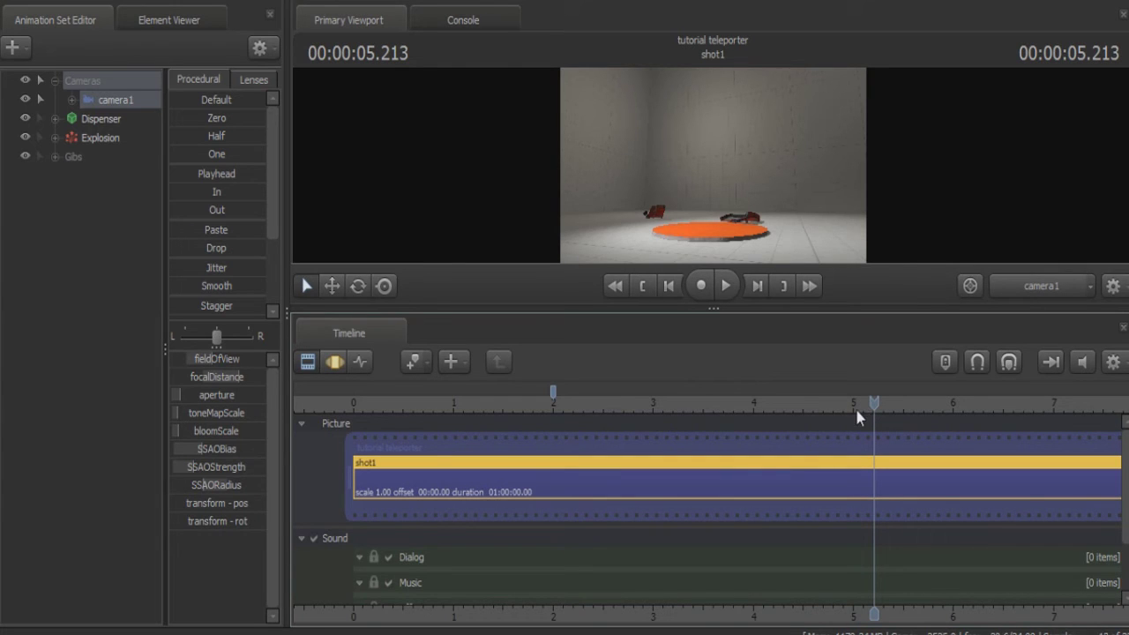
pyautogui.click(852, 406)
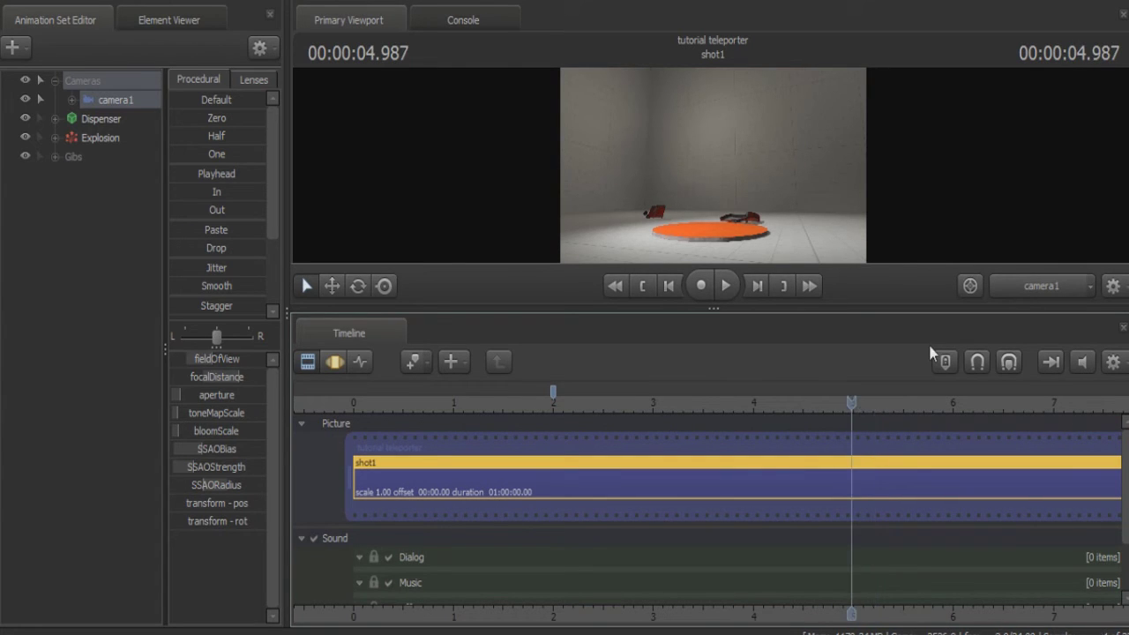
pyautogui.press('Right')
pyautogui.press('Left')
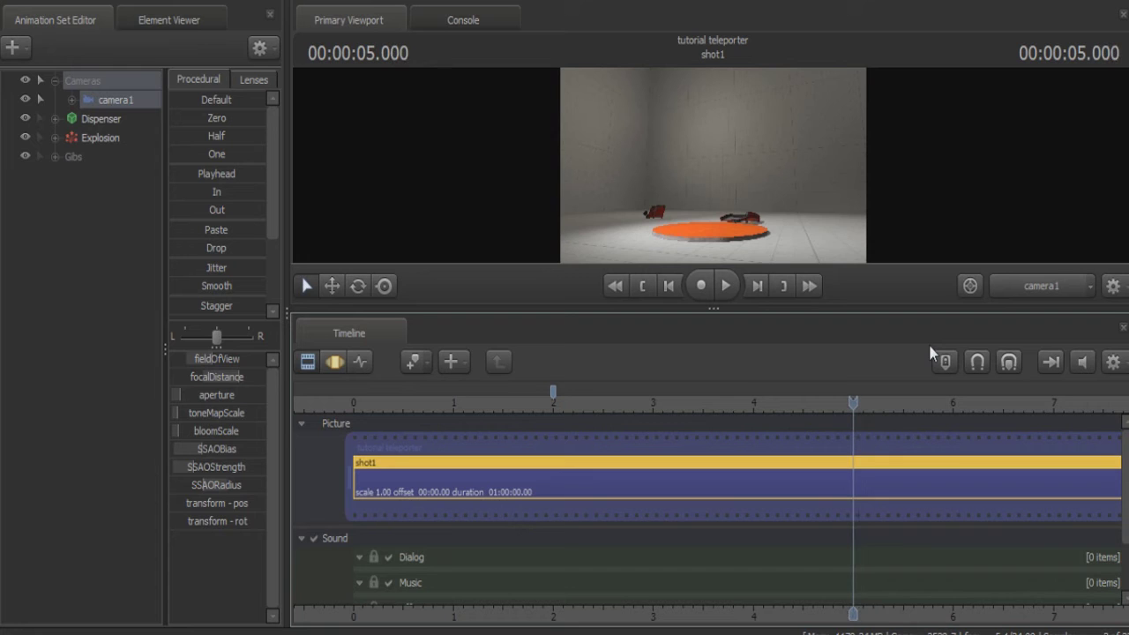
pyautogui.press(']')
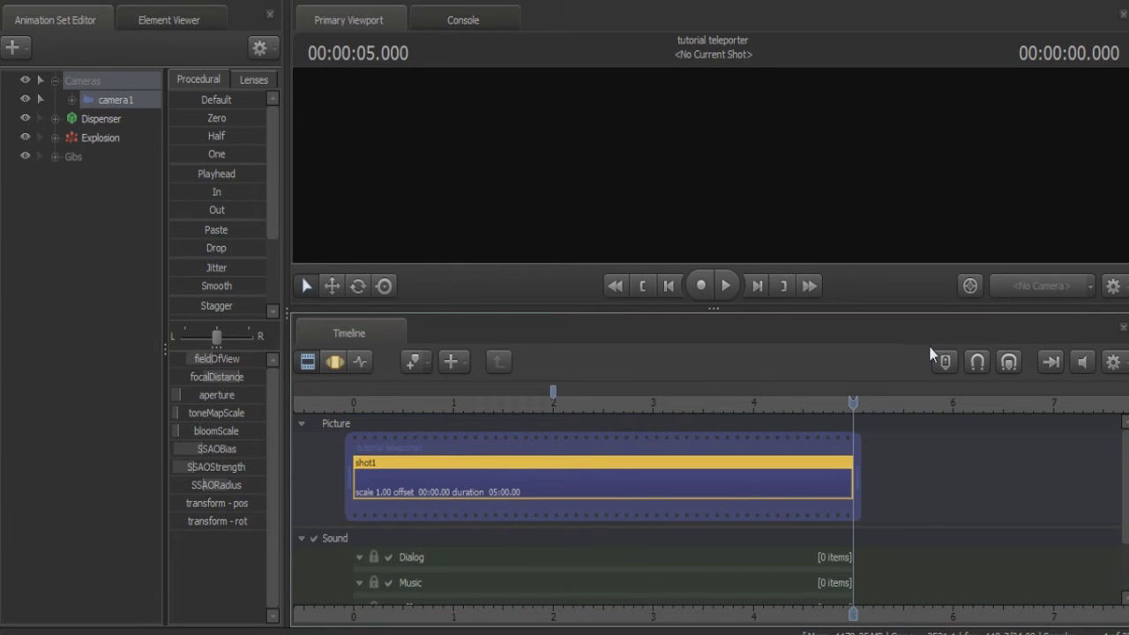
# - Return to the start of the shot and collapse the Cameras group in the animation set list
pyautogui.moveTo(853, 402); pyautogui.dragTo(453, 410)
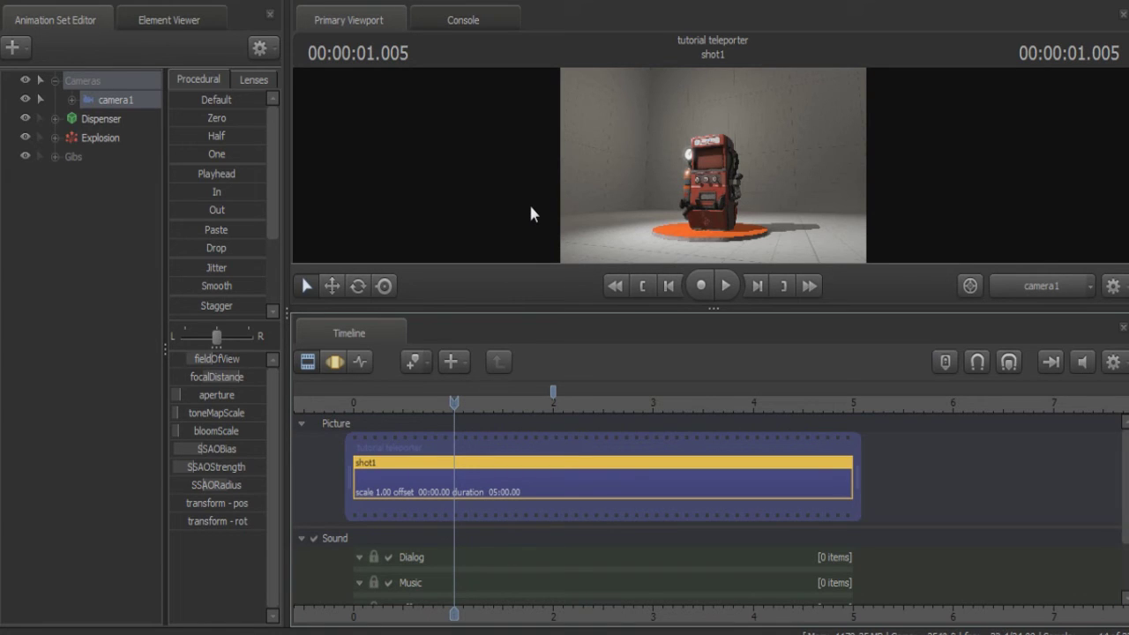
pyautogui.press('Home')
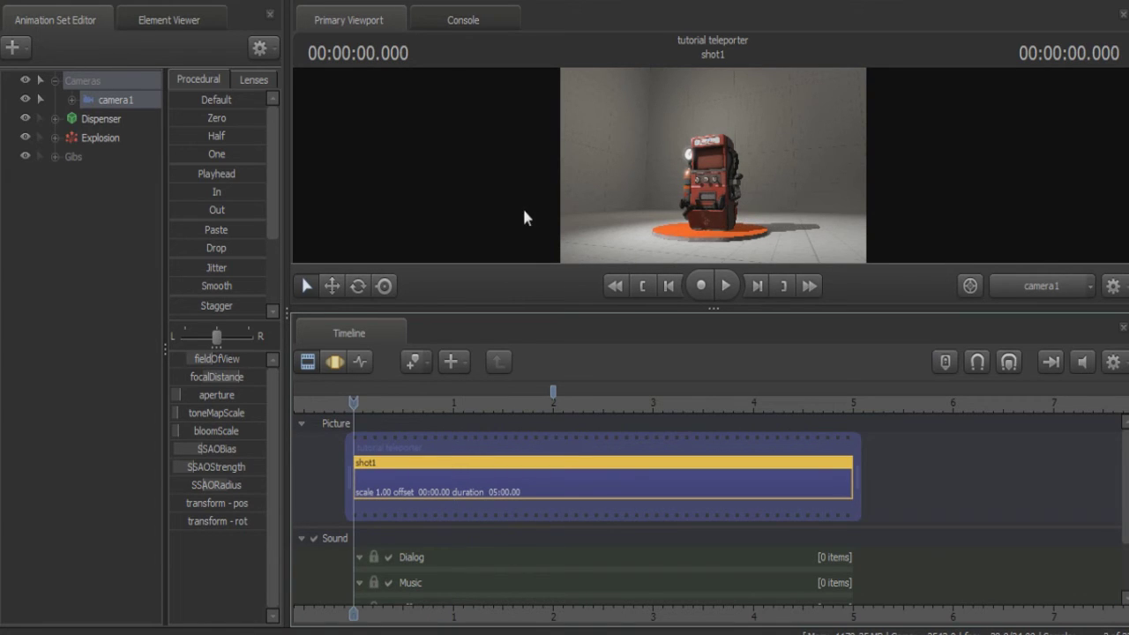
pyautogui.click(56, 81)
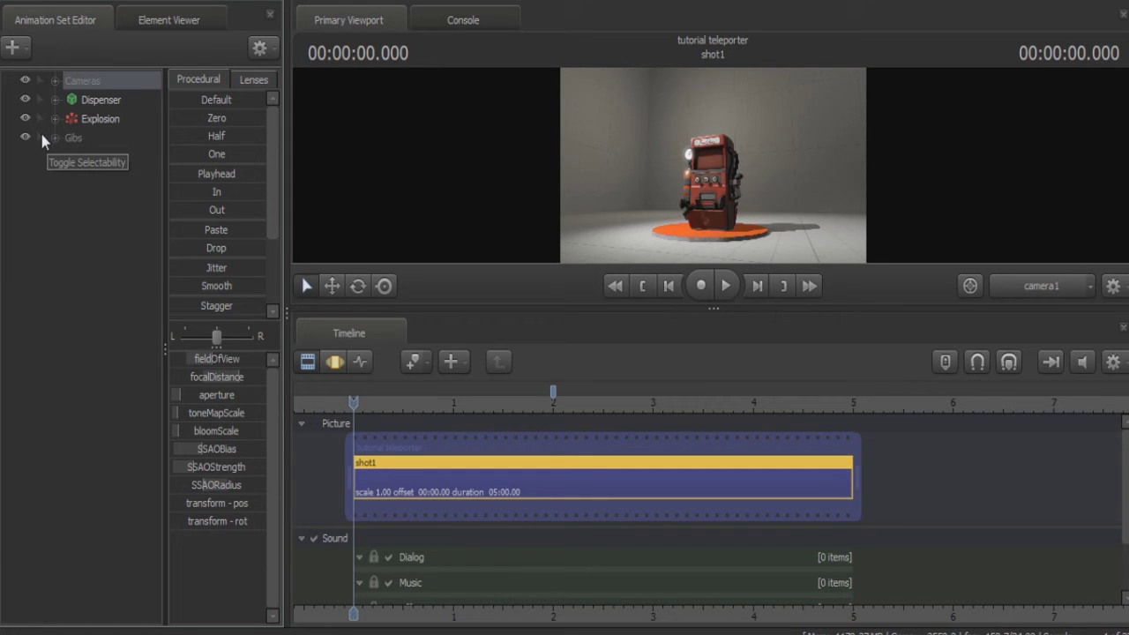
pyautogui.press('w')
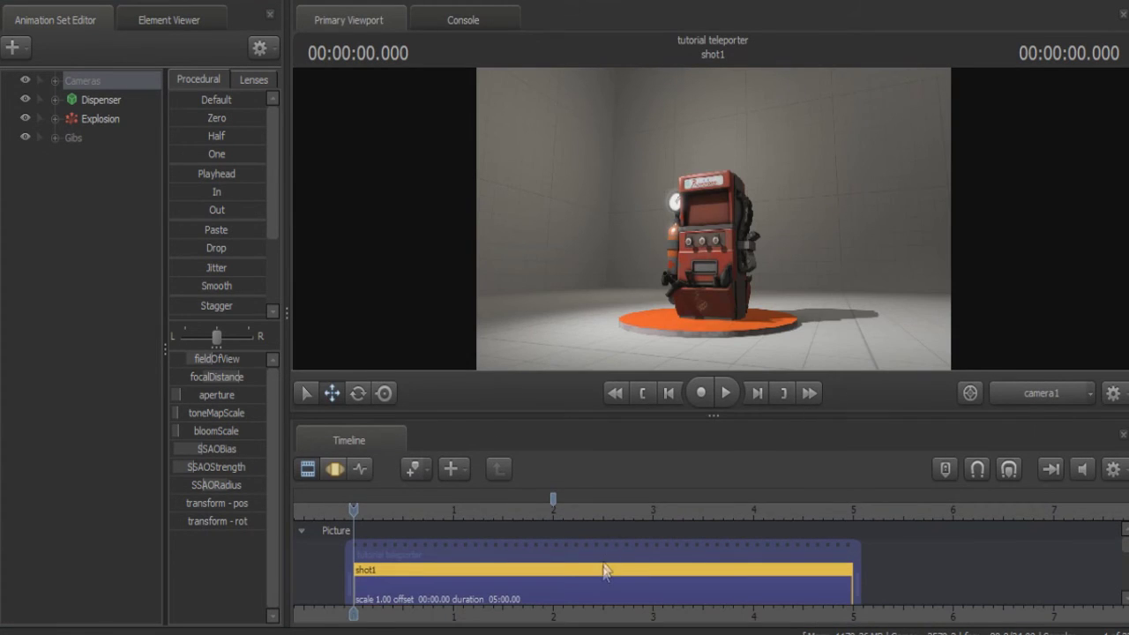
pyautogui.scroll(2, 561, 576)
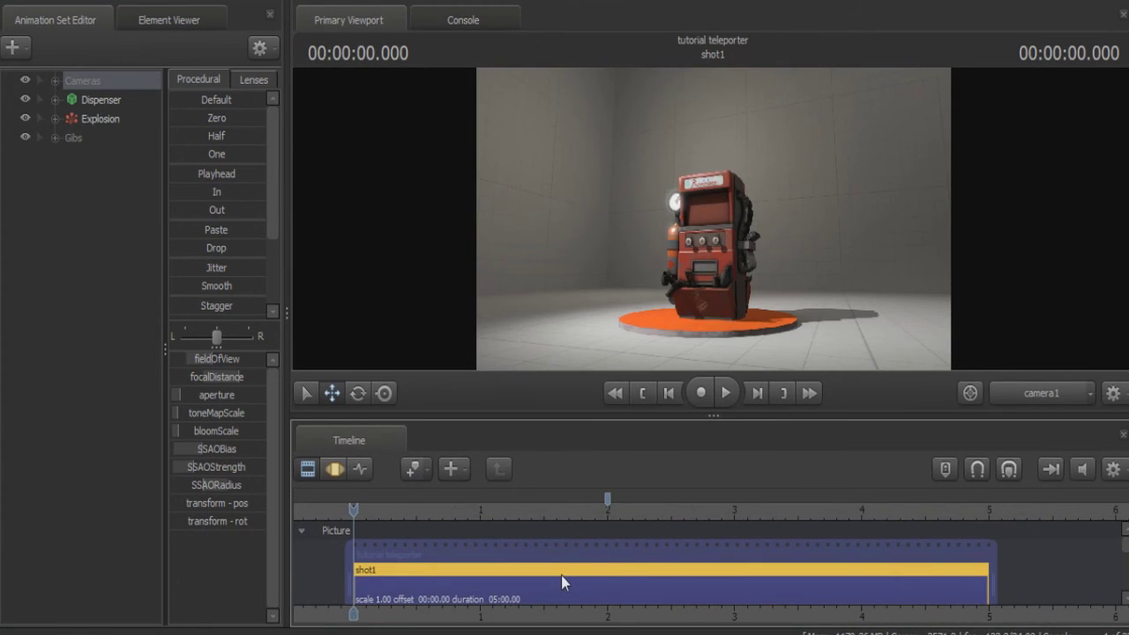
pyautogui.scroll(1, 561, 575)
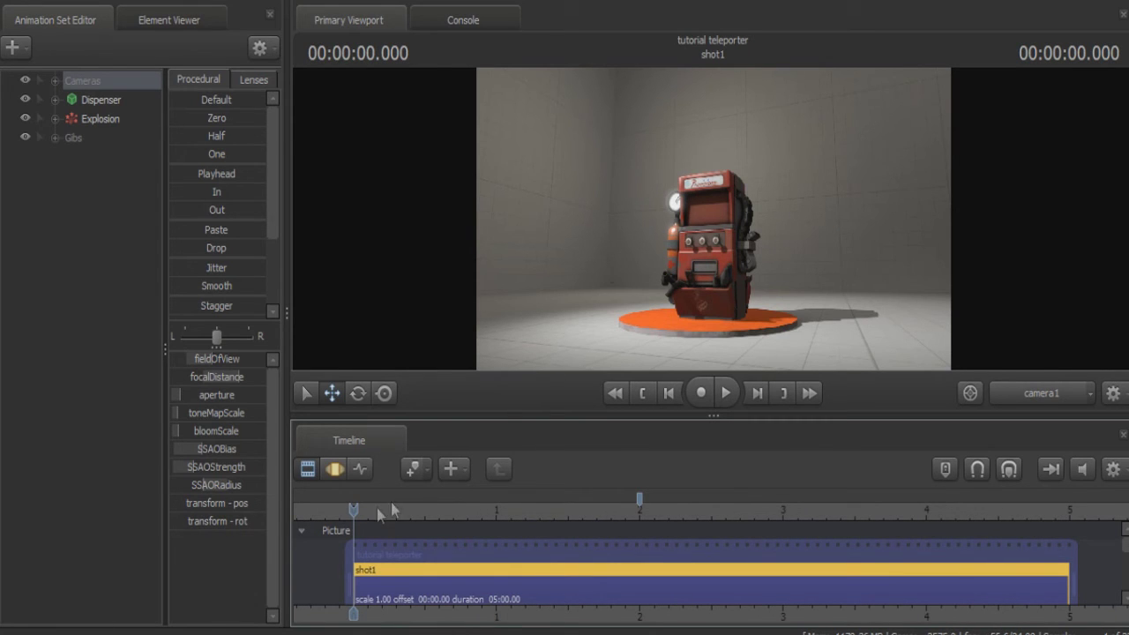
# - Step through the frames around 2 seconds to compare the explosion's timing with the moment the dispenser breaks apart
pyautogui.moveTo(354, 511); pyautogui.dragTo(651, 511)
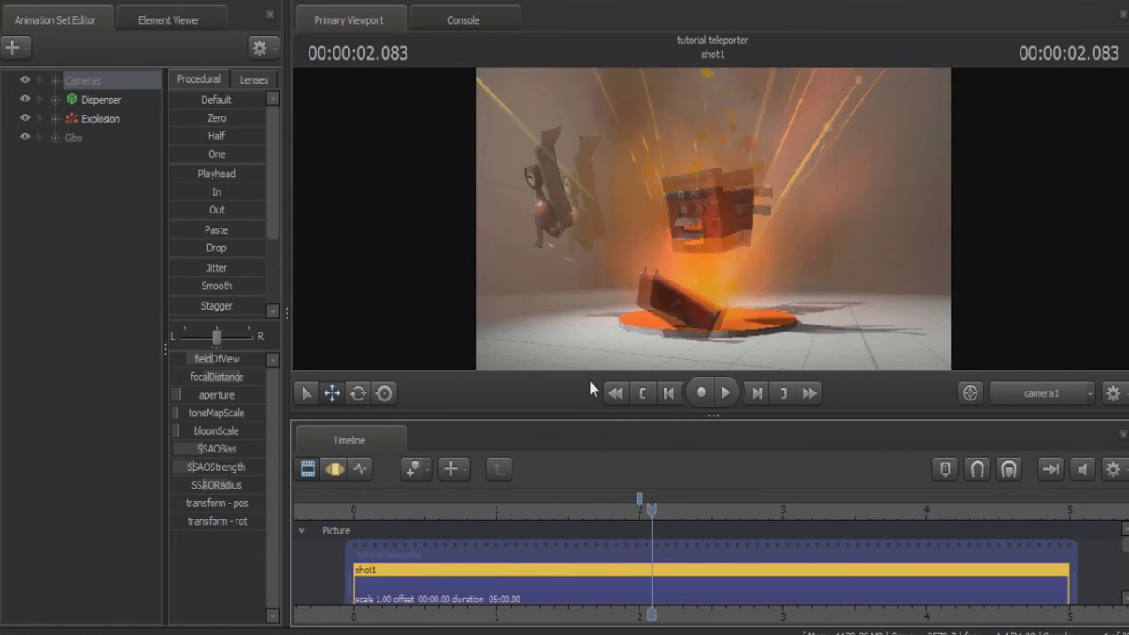
pyautogui.press('Left')
pyautogui.press('Left')
pyautogui.press('Left')
pyautogui.press('Left')
pyautogui.press('Right')
pyautogui.press('Right')
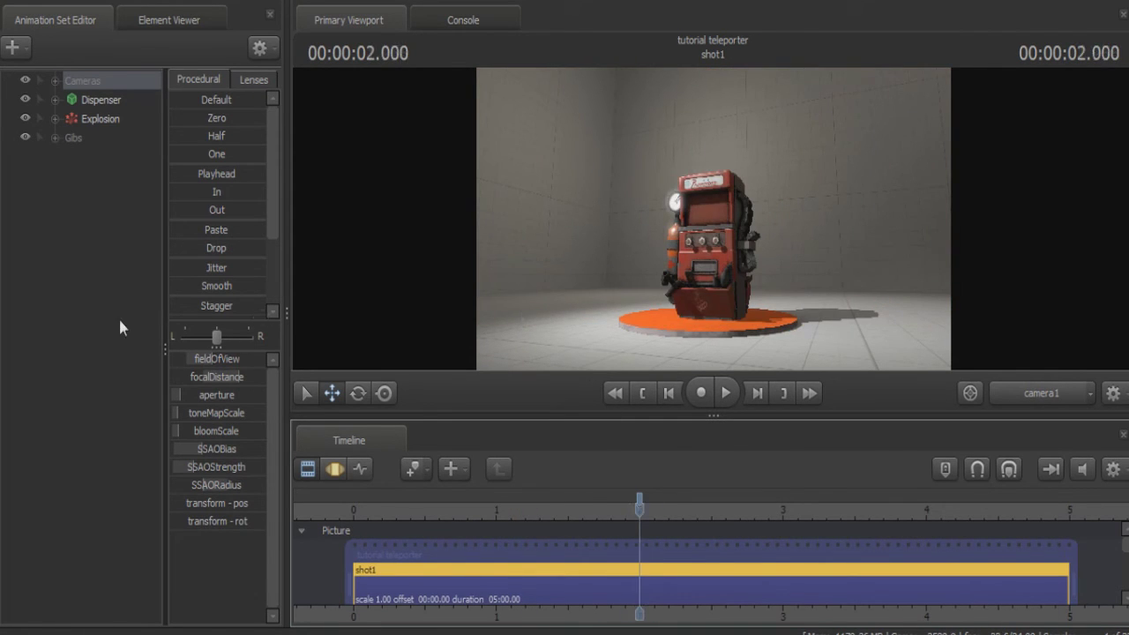
pyautogui.press('Left')
pyautogui.rightClick(87, 275)
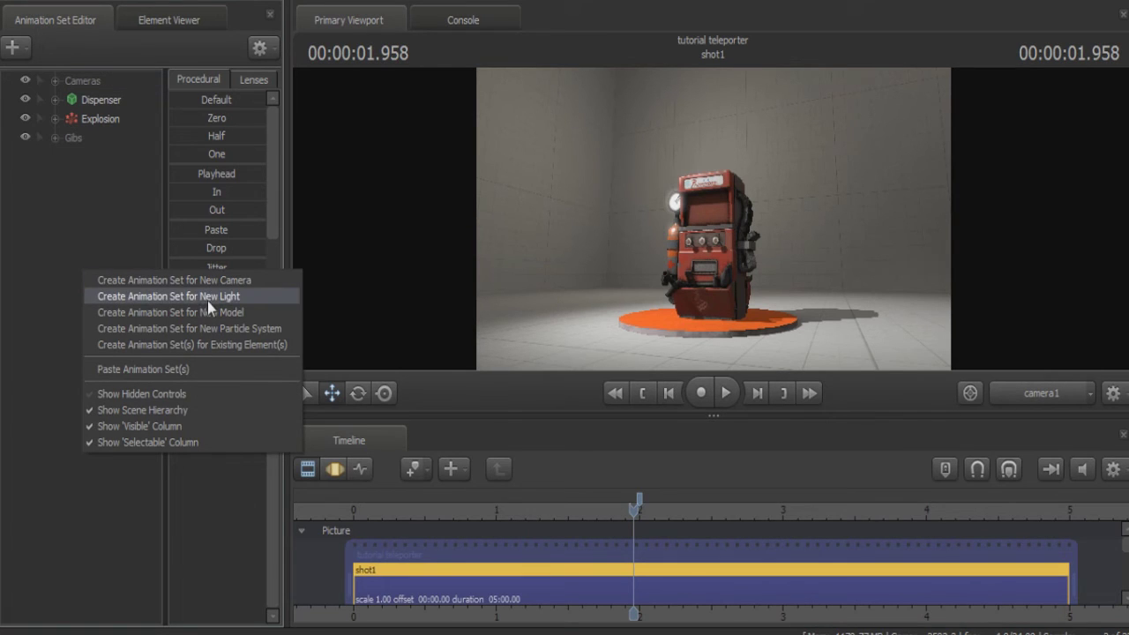
pyautogui.click(635, 510)
pyautogui.press('Right')
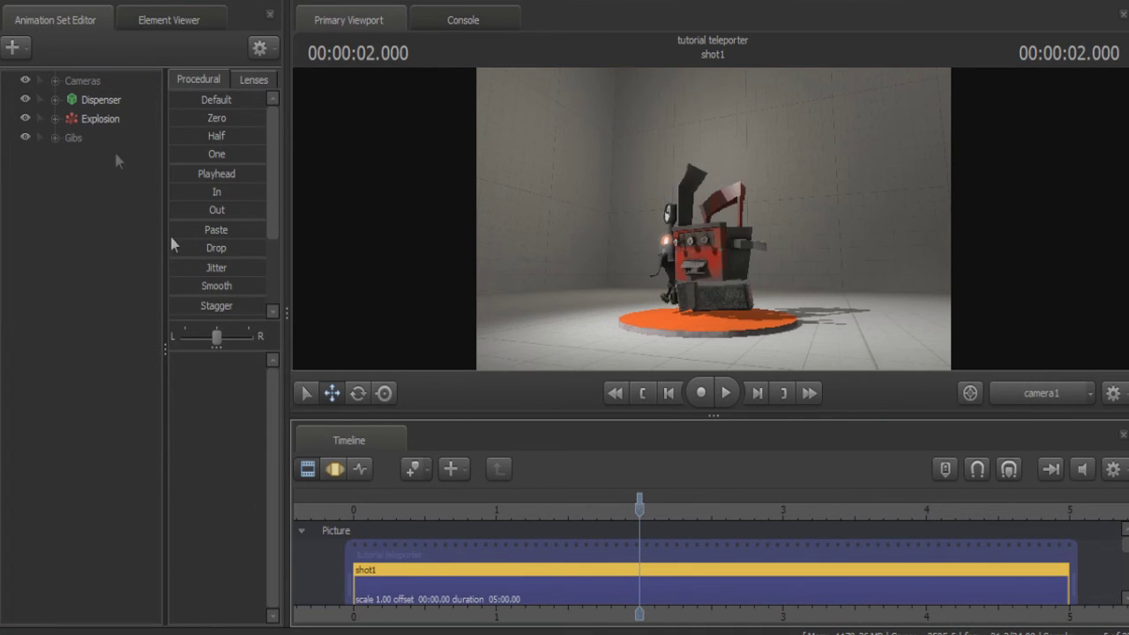
pyautogui.press('Right')
pyautogui.press('Left')
pyautogui.press('Left')
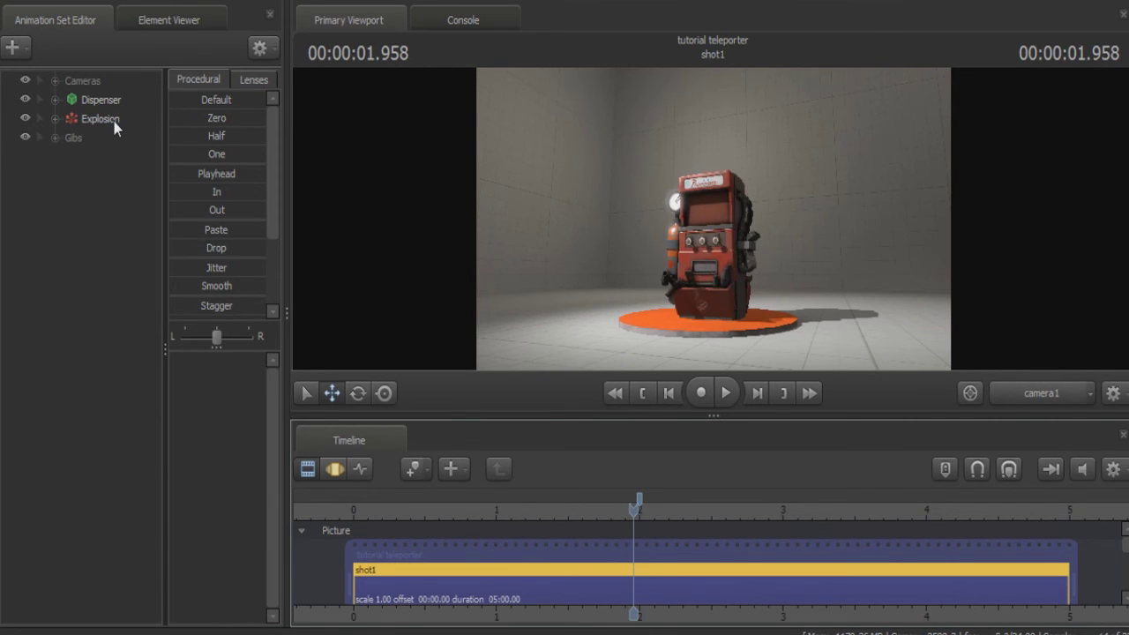
# - Set the start time of the Explosion particle system to 1.958
pyautogui.rightClick(116, 125)
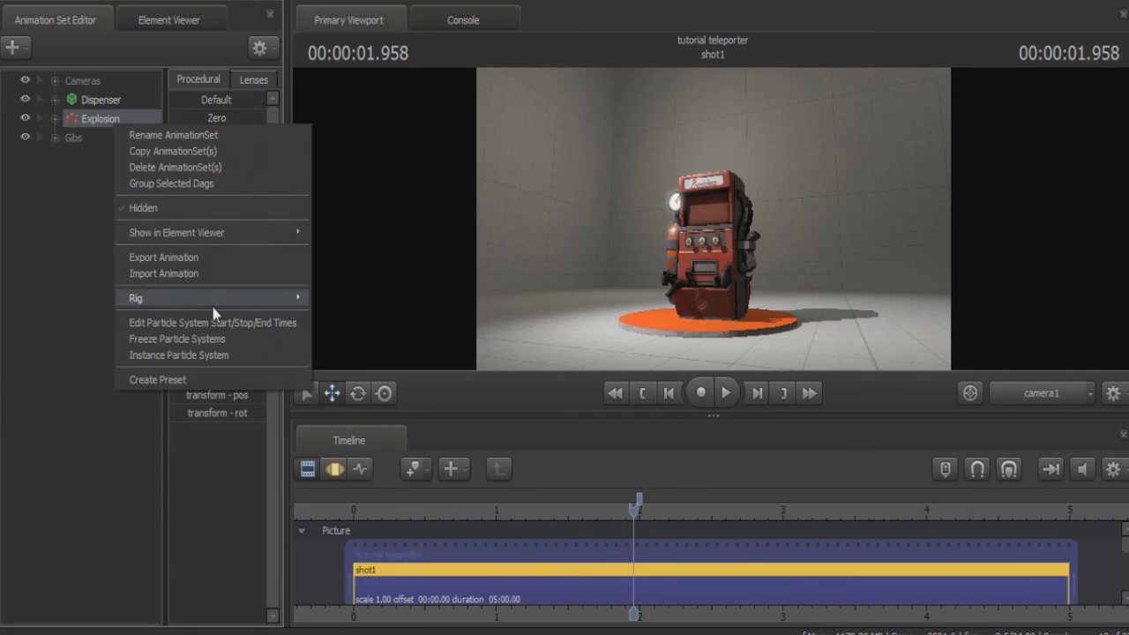
pyautogui.click(214, 323)
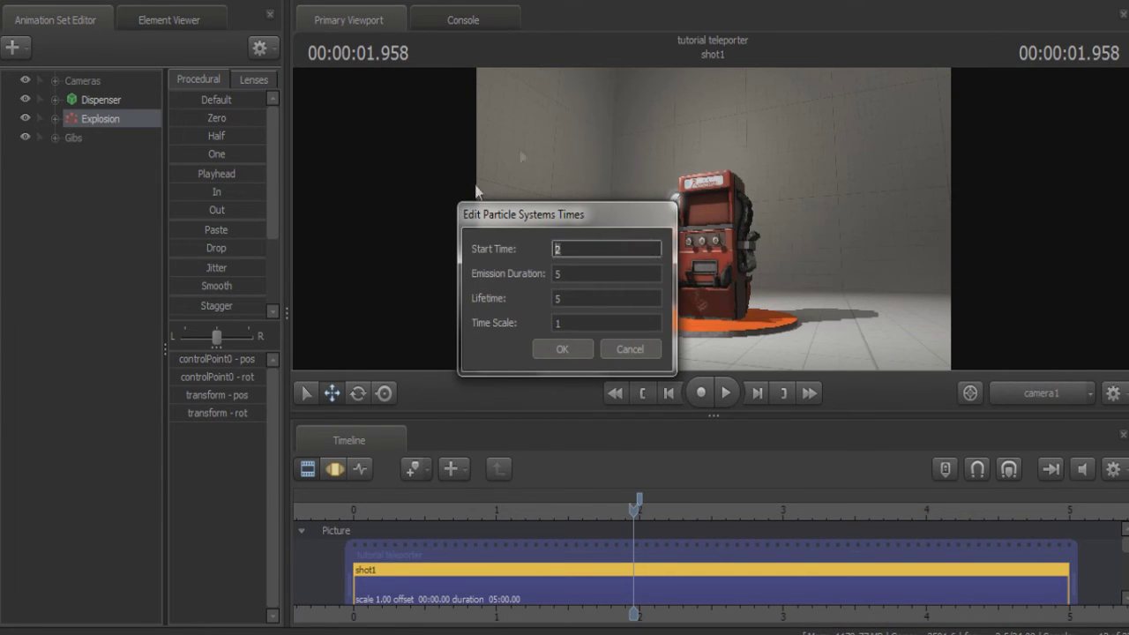
pyautogui.write('1.9578')
pyautogui.press('BackSpace')
pyautogui.press('BackSpace')
pyautogui.write('8')
pyautogui.press('Return')
# - Step through the frames from 1.916 to 2.125 seconds to check the explosion's new timing, ending at 1.958
pyautogui.press('Left')
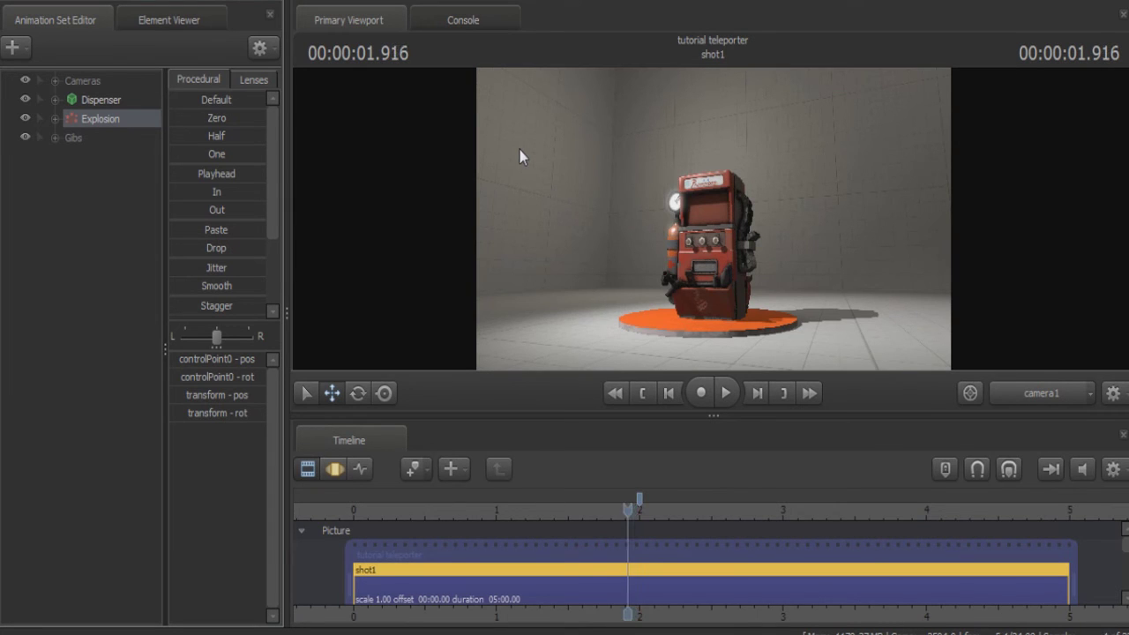
pyautogui.press('Right')
pyautogui.press('Right')
pyautogui.press('Right')
pyautogui.press('Right')
pyautogui.press('Right')
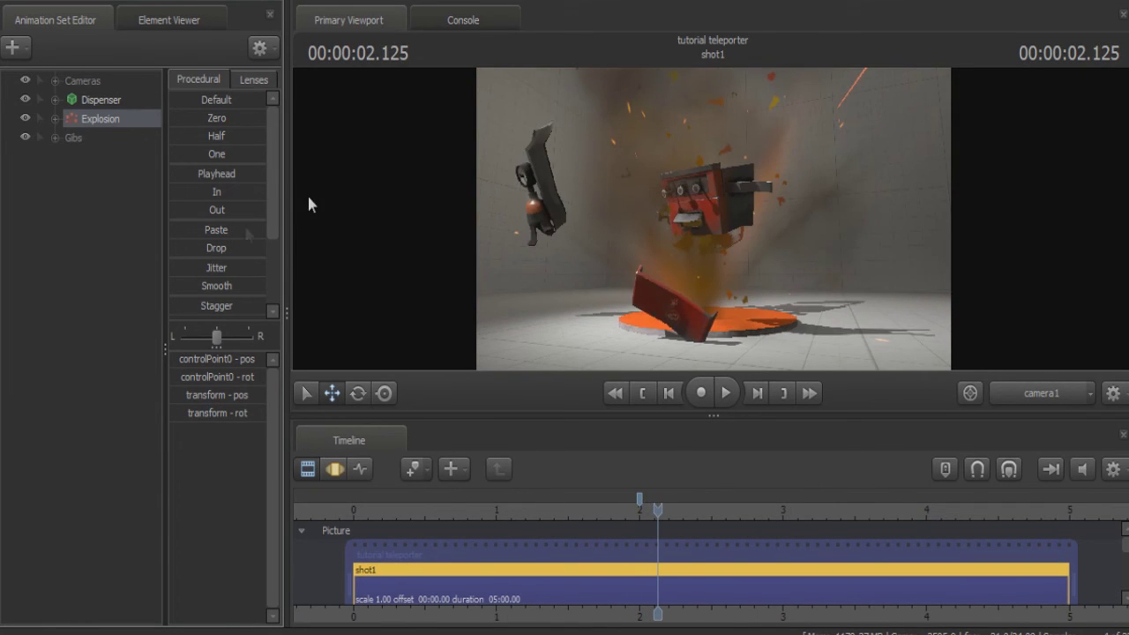
pyautogui.press('Left')
pyautogui.press('Left')
pyautogui.press('Left')
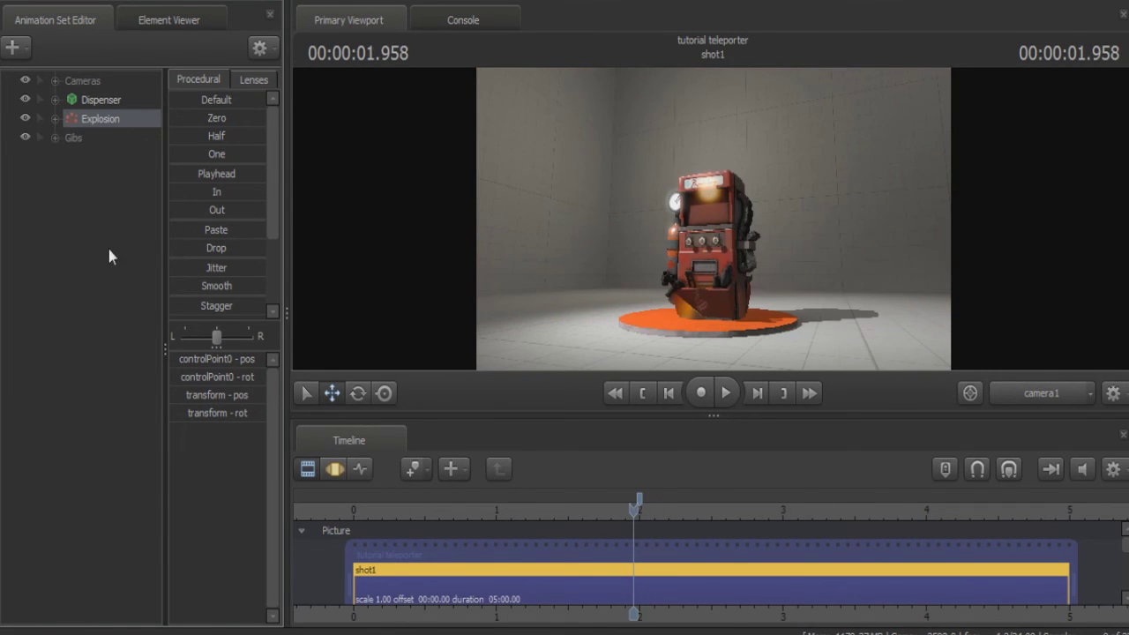
# - Create an animation set for a new light and look through light2 from the Lights group
pyautogui.rightClick(108, 251)
pyautogui.click(213, 276)
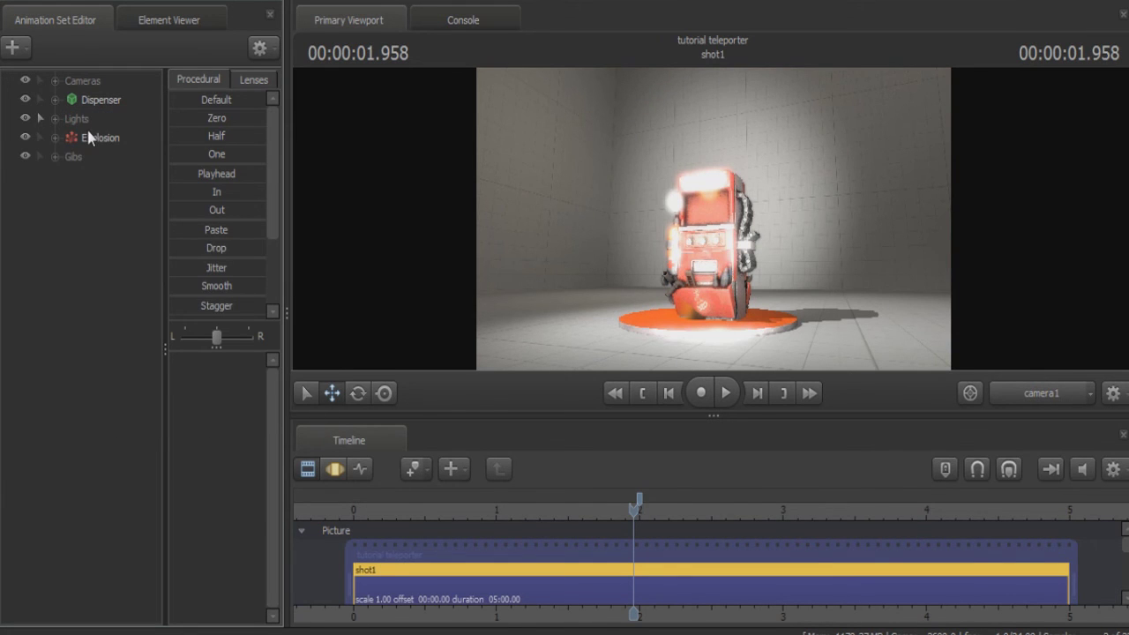
pyautogui.click(54, 119)
pyautogui.click(95, 140)
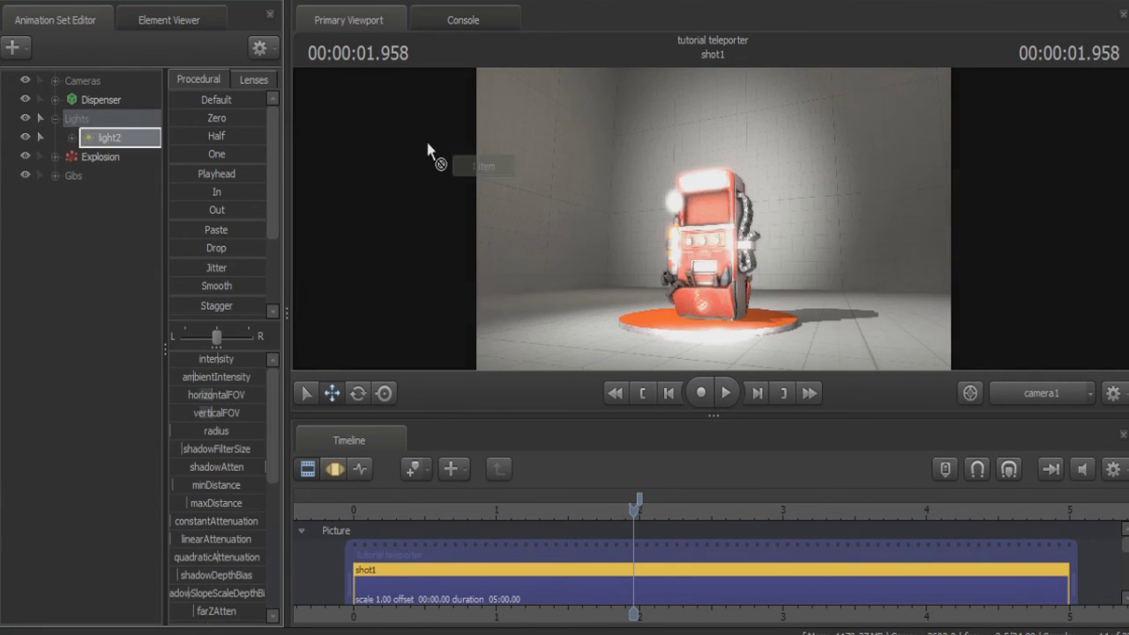
# - Aim light2 down at the floor from above the dispenser, widen its horizontal and vertical FOV, and return to the camera1 view
pyautogui.click(337, 470)
pyautogui.moveTo(660, 208); pyautogui.dragTo(667, 264)
pyautogui.press('w')
pyautogui.press('z')
pyautogui.press('a')
pyautogui.press('w')
pyautogui.press('s')
pyautogui.scroll(-2, 669, 264)
pyautogui.press('z')
pyautogui.scroll(-4, 668, 261)
pyautogui.scroll(-1, 668, 263)
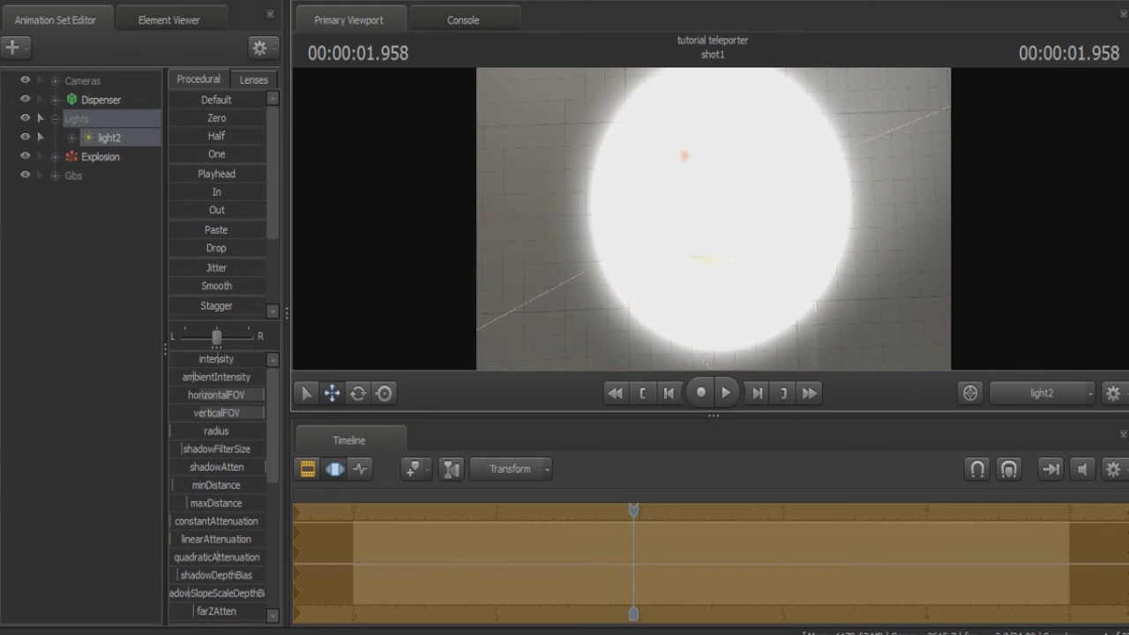
pyautogui.moveTo(729, 342); pyautogui.dragTo(713, 224)
pyautogui.scroll(-5, 212, 485)
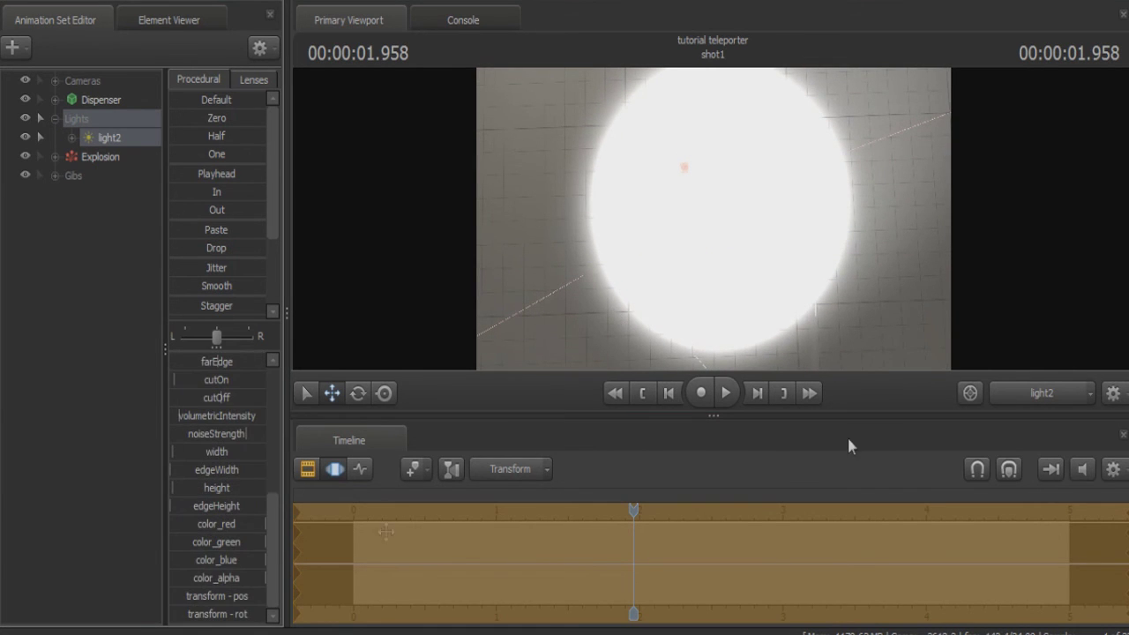
pyautogui.click(1038, 394)
pyautogui.click(1038, 394)
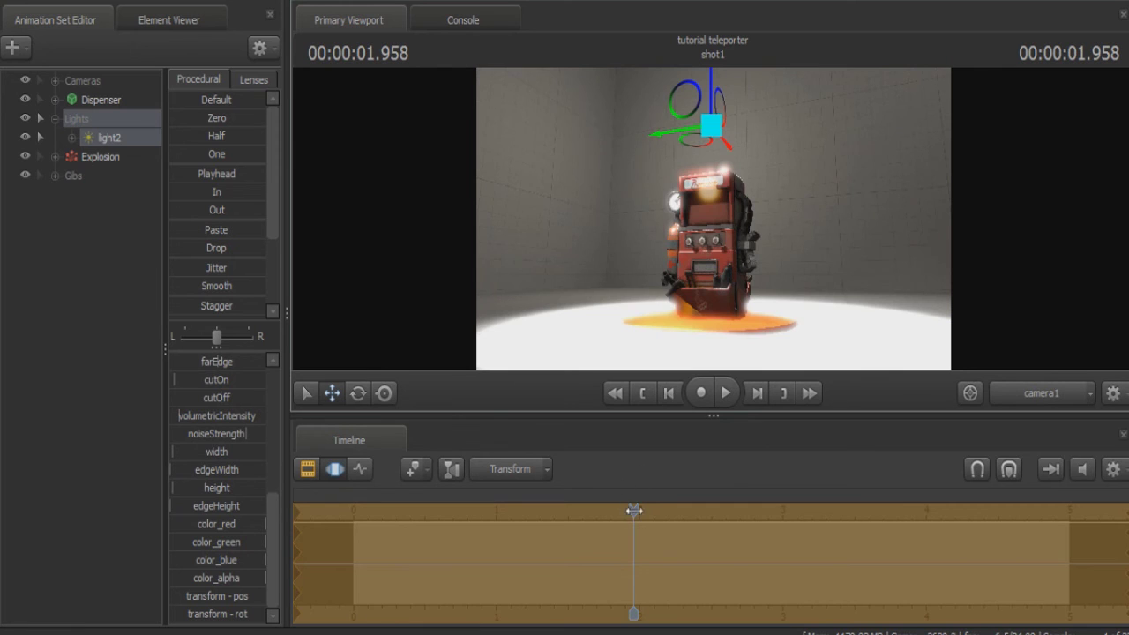
# - Tint light2 orange by lowering its green and blue colour values, and reduce its intensity to suit the explosion
pyautogui.moveTo(633, 510)
pyautogui.mouseDown()
pyautogui.moveTo(660, 509)
pyautogui.moveTo(645, 511)
pyautogui.mouseUp()
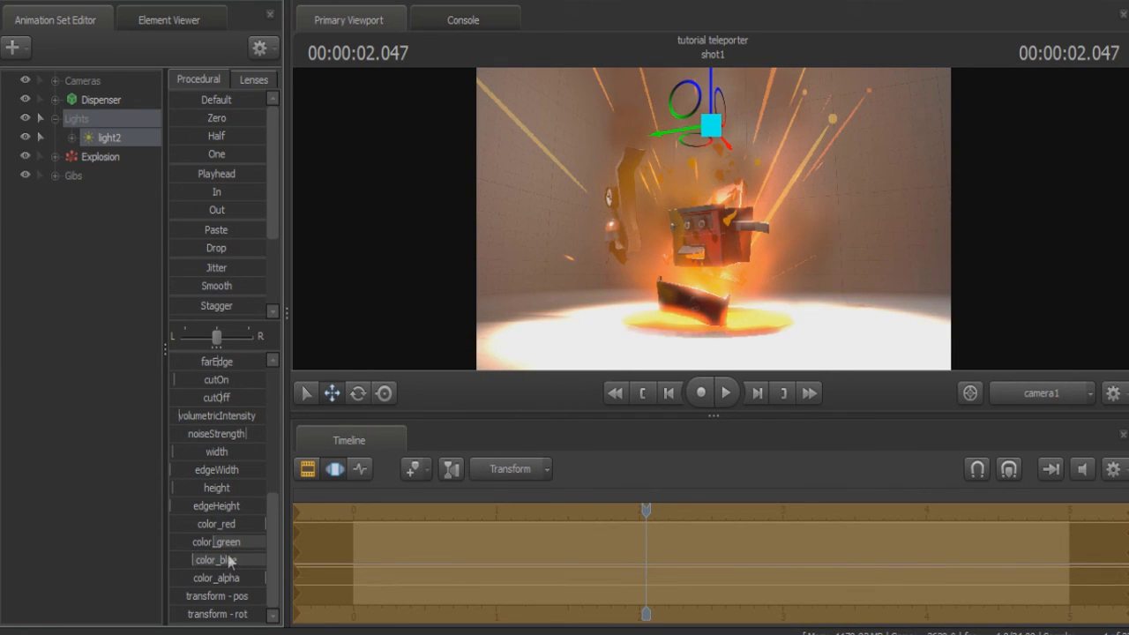
pyautogui.scroll(5, 251, 496)
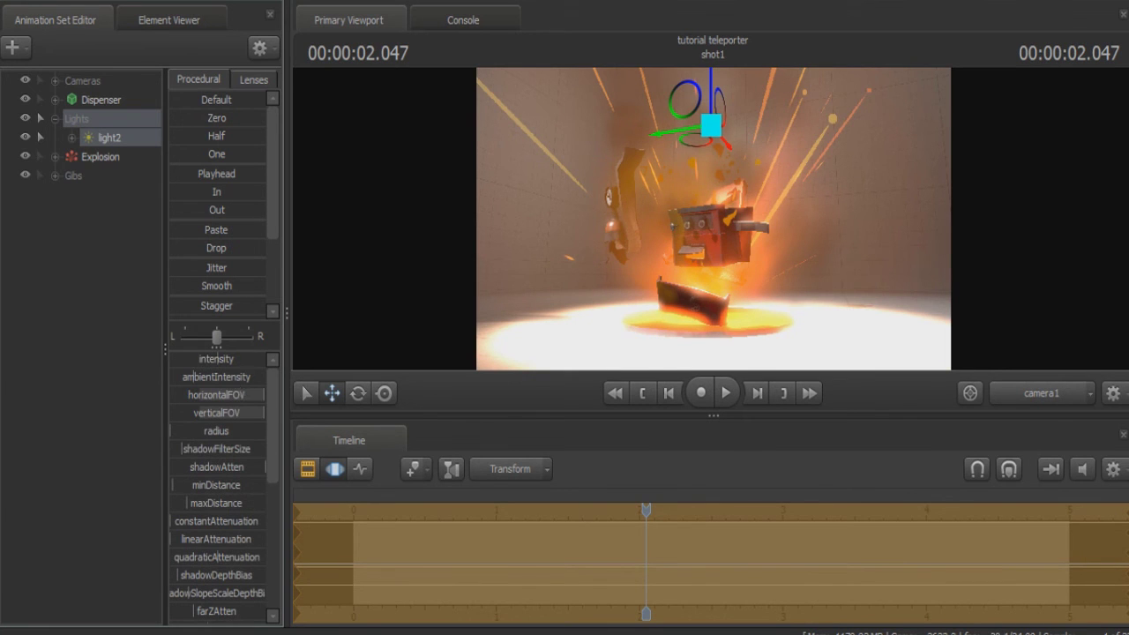
pyautogui.moveTo(203, 359); pyautogui.dragTo(174, 359)
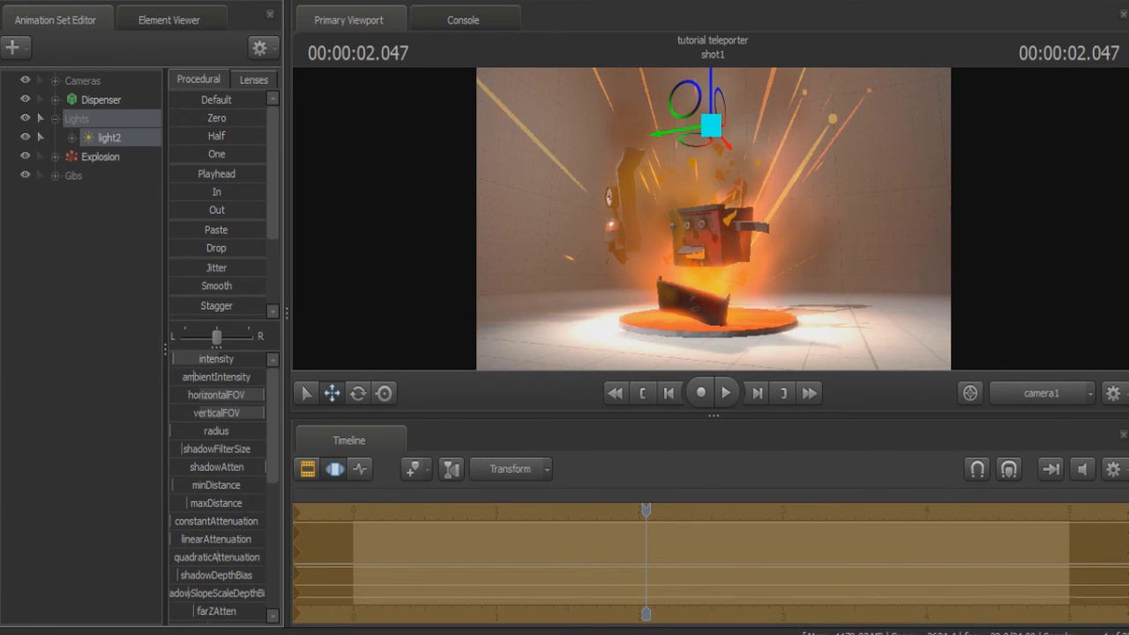
# - In the graph editor, key light2's intensity at zero at 1.958 seconds and raise it to a bright flash at 2.041 seconds
pyautogui.click(356, 470)
pyautogui.moveTo(647, 510); pyautogui.dragTo(634, 510)
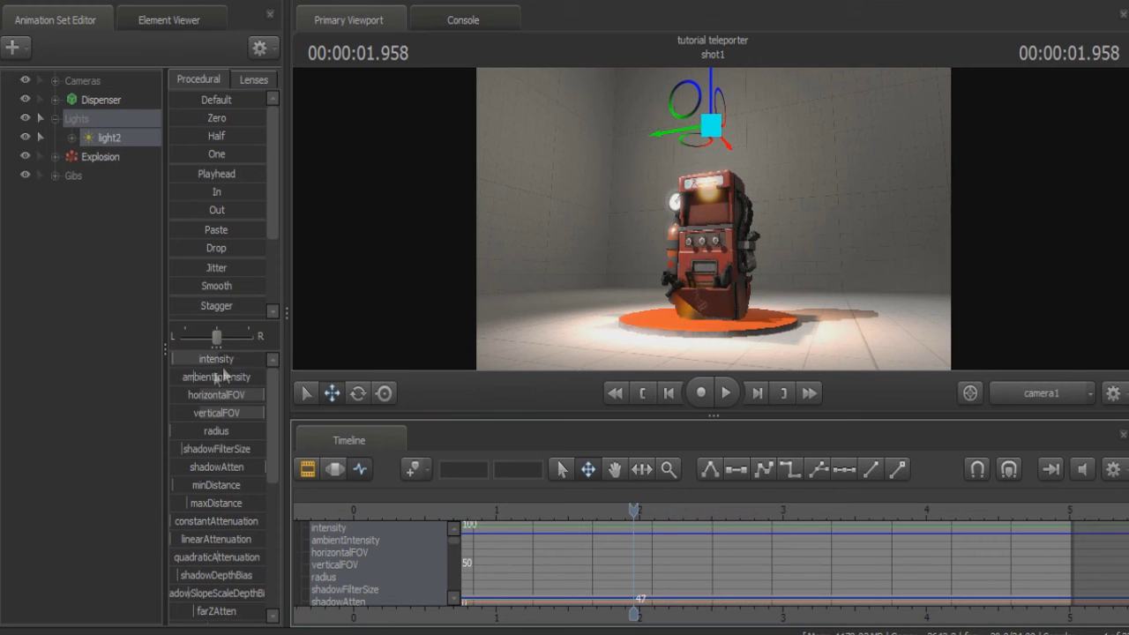
pyautogui.moveTo(213, 361); pyautogui.dragTo(170, 361)
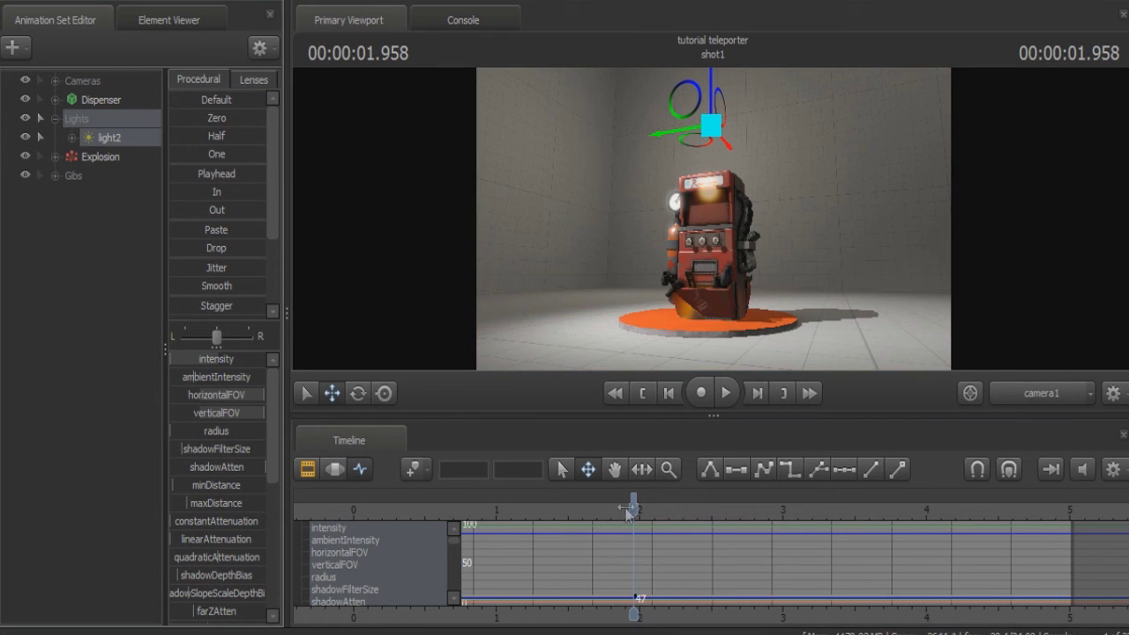
pyautogui.moveTo(632, 508); pyautogui.dragTo(651, 509)
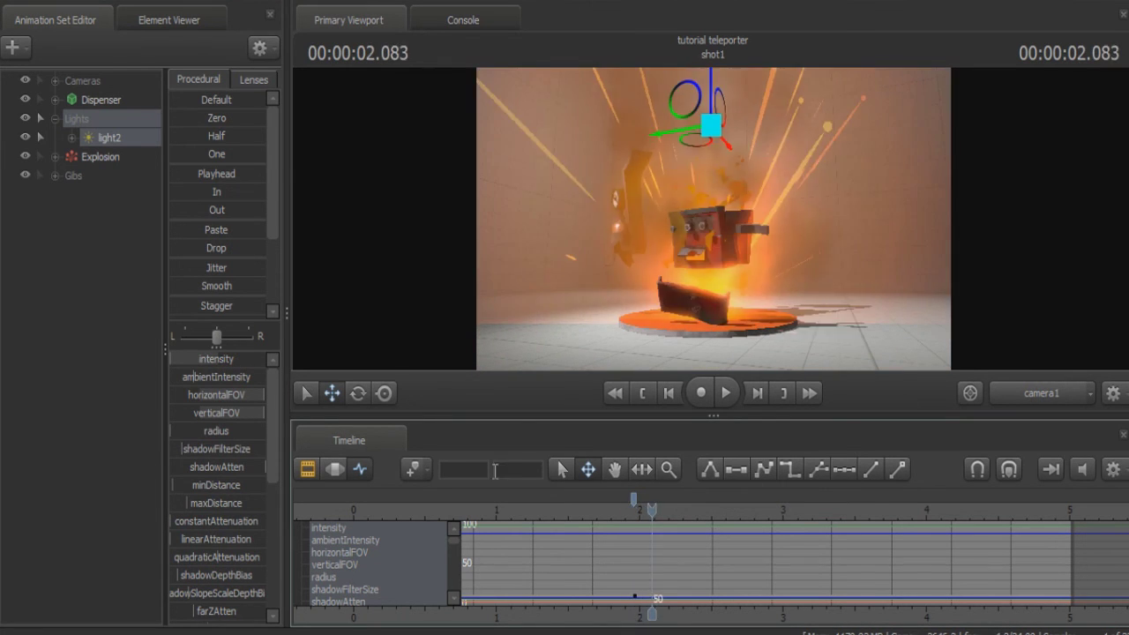
pyautogui.press('Left')
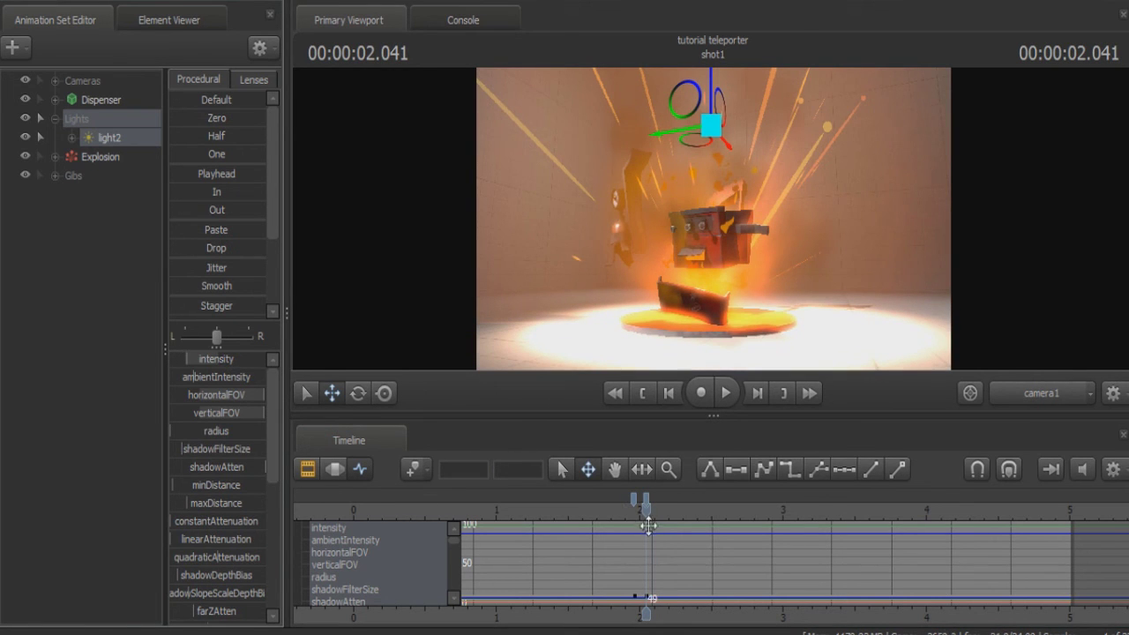
# - Key light2's intensity back down to zero at 2.166 seconds so the flash fades out
pyautogui.press('Right')
pyautogui.press('Right')
pyautogui.press('Right')
pyautogui.press('Right')
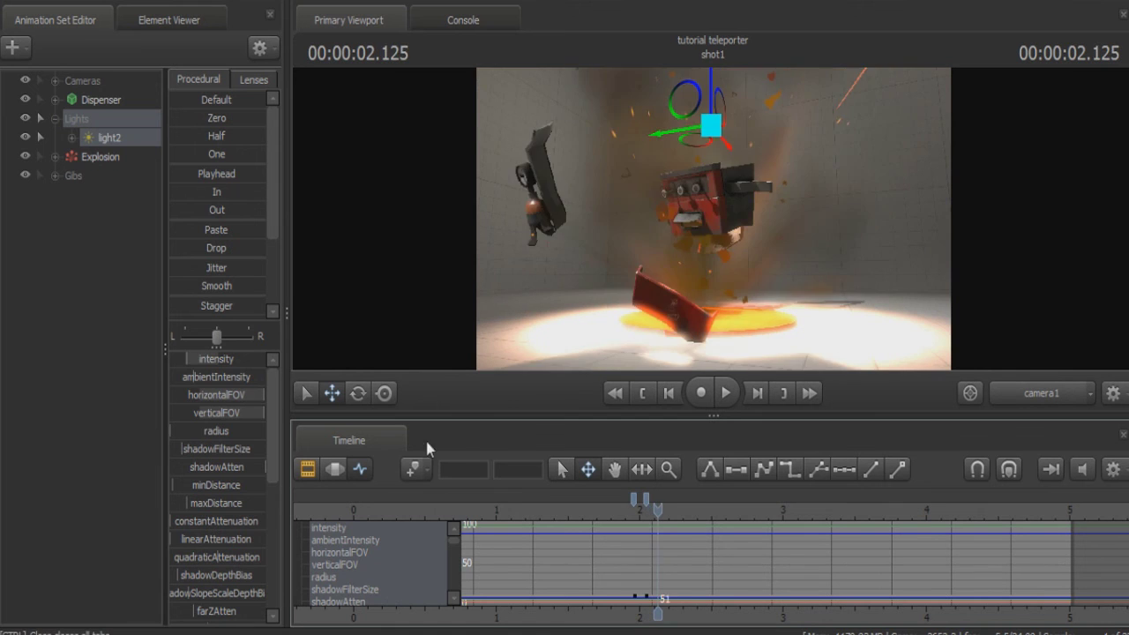
pyautogui.press('Left')
pyautogui.press('Left')
pyautogui.press('Right')
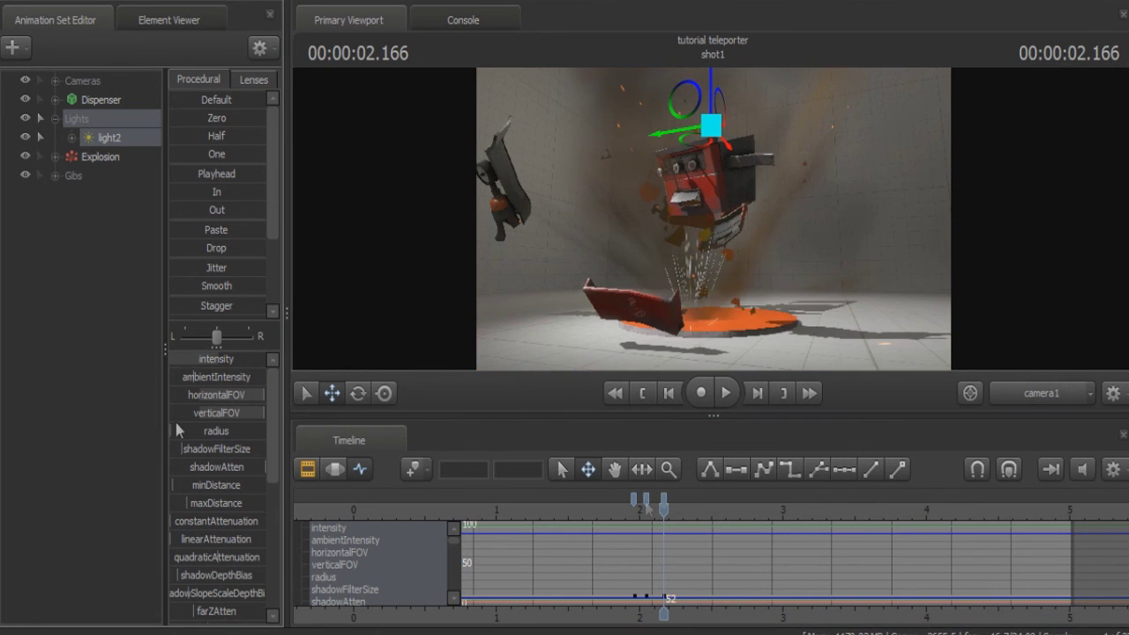
# - Step through the frames between 2.041 and 2.166 seconds to check how light2's flash fades
pyautogui.press('Left')
pyautogui.press('Left')
pyautogui.press('Left')
pyautogui.press('Left')
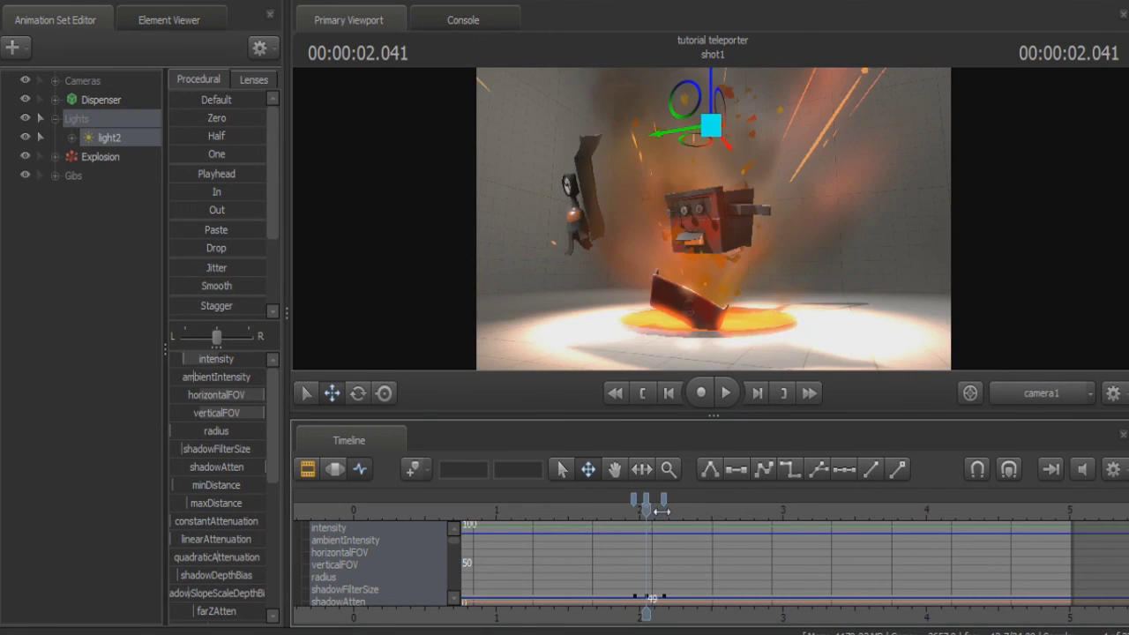
pyautogui.press('Right')
pyautogui.press('Right')
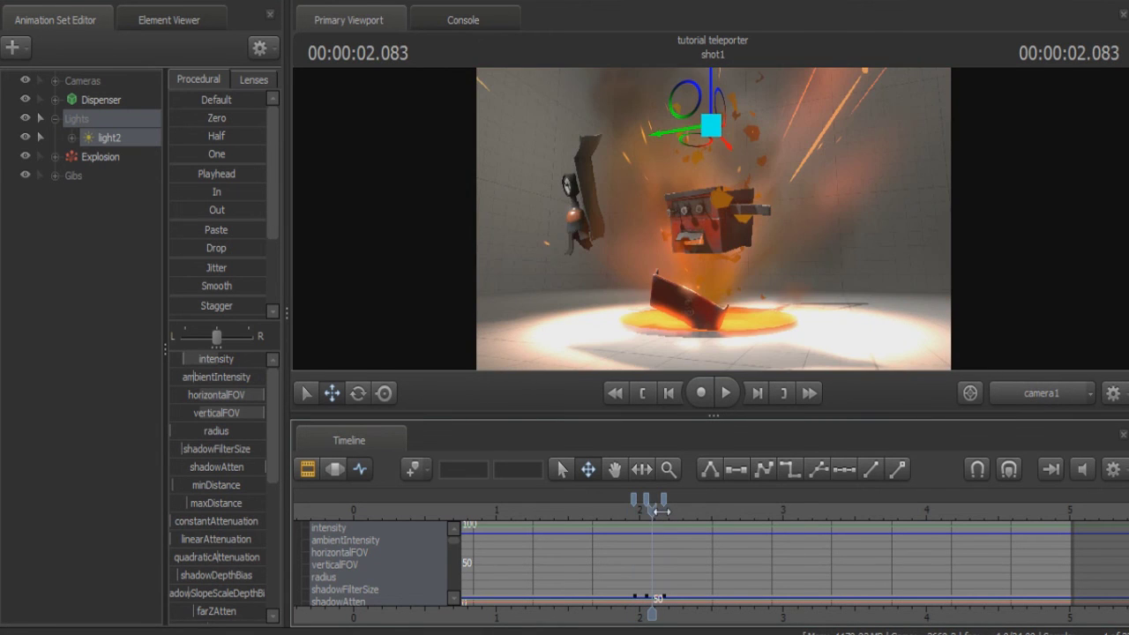
# - Switch the timeline back to the clip editor and review the viewport's progressive refinement settings
pyautogui.click(307, 468)
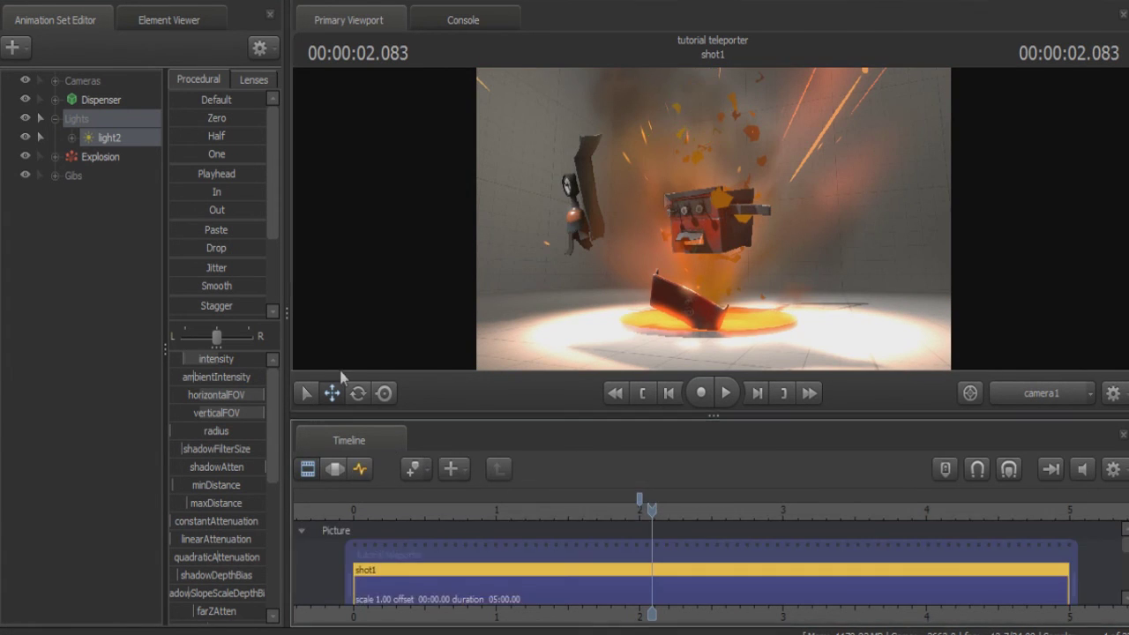
pyautogui.rightClick(664, 199)
pyautogui.click(693, 220)
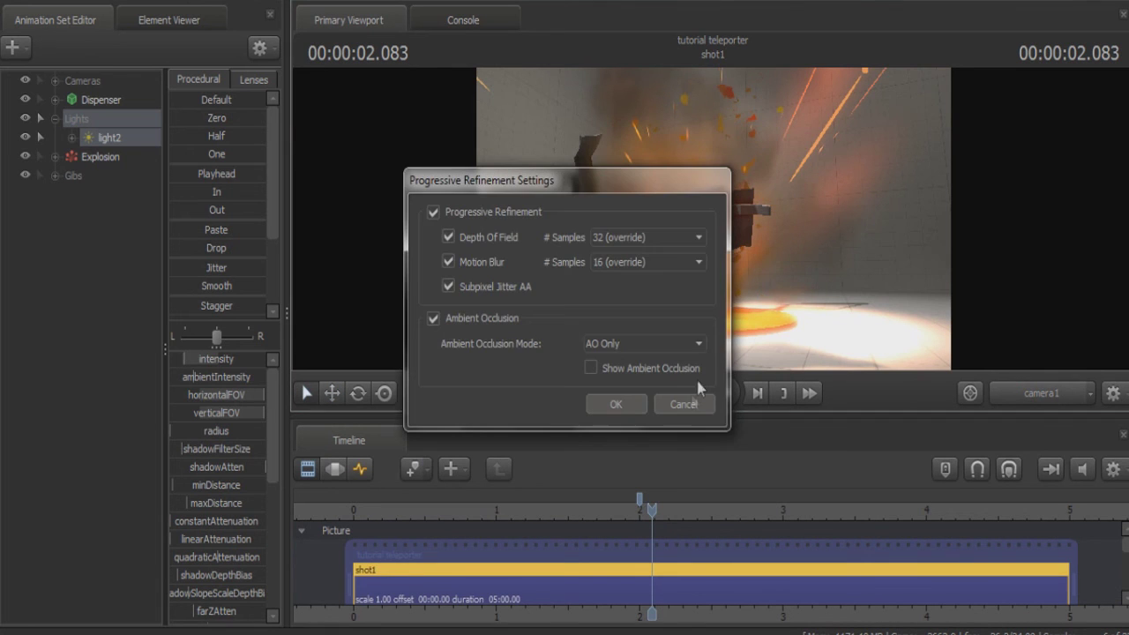
pyautogui.click(685, 407)
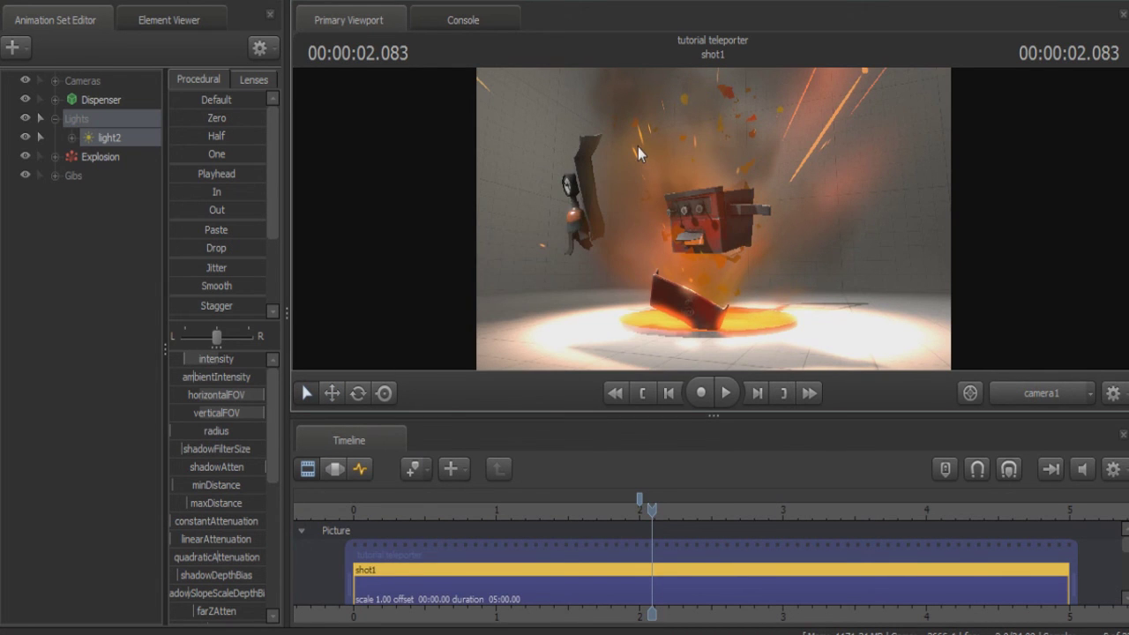